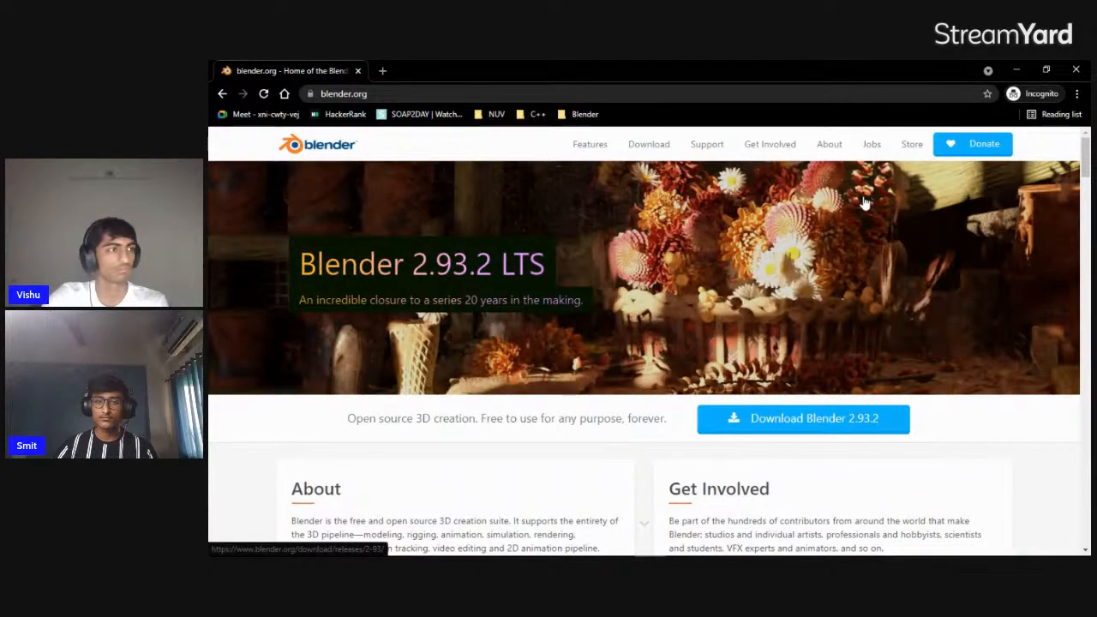
# Look over the blender.org home page and open its Download page
pyautogui.scroll(-4, 751, 291)
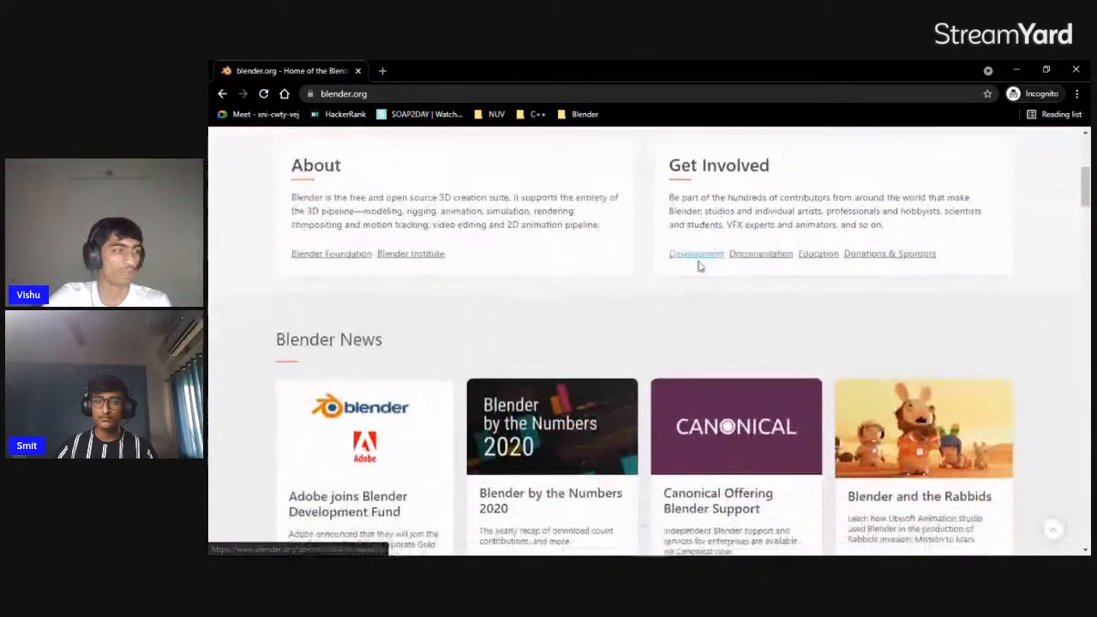
pyautogui.scroll(3, 698, 263)
pyautogui.scroll(1, 617, 234)
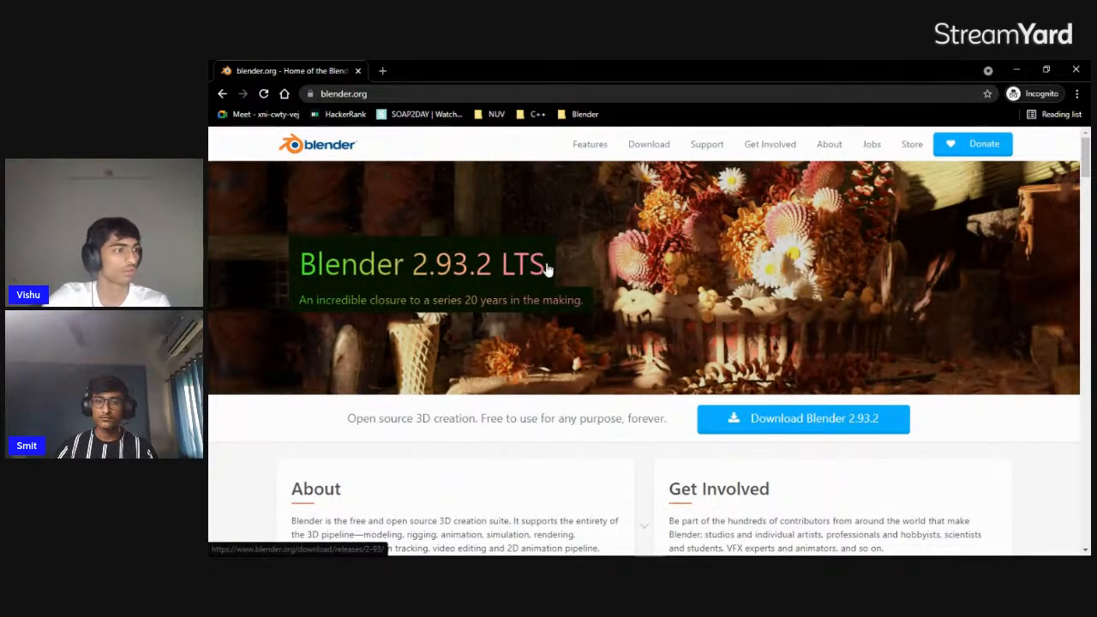
pyautogui.scroll(-3, 682, 293)
pyautogui.scroll(-3, 682, 293)
pyautogui.scroll(5, 682, 293)
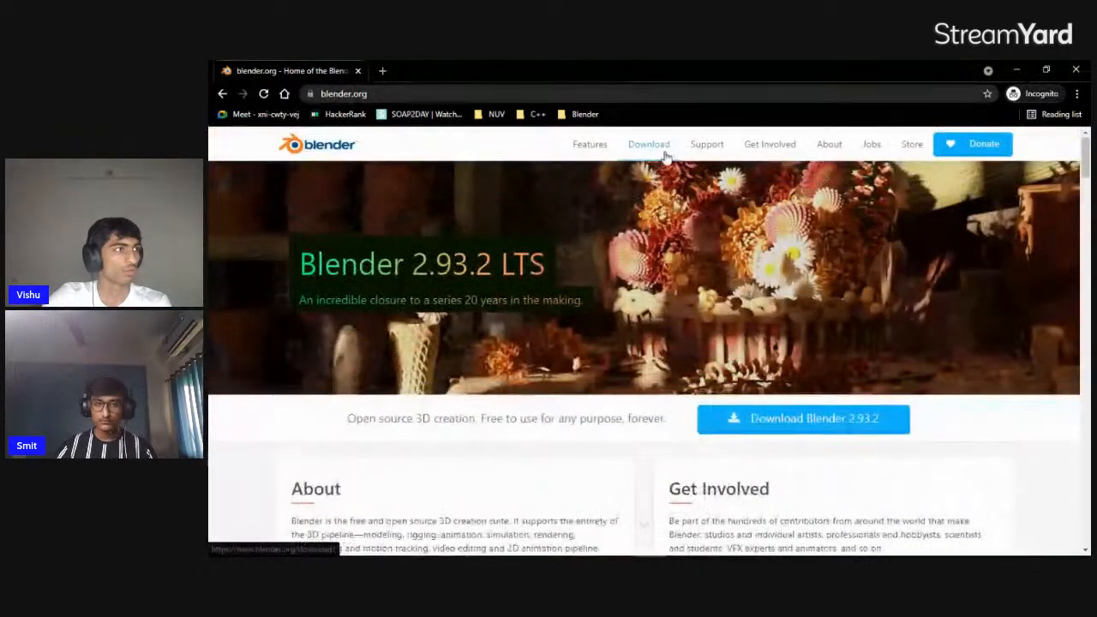
pyautogui.click(653, 148)
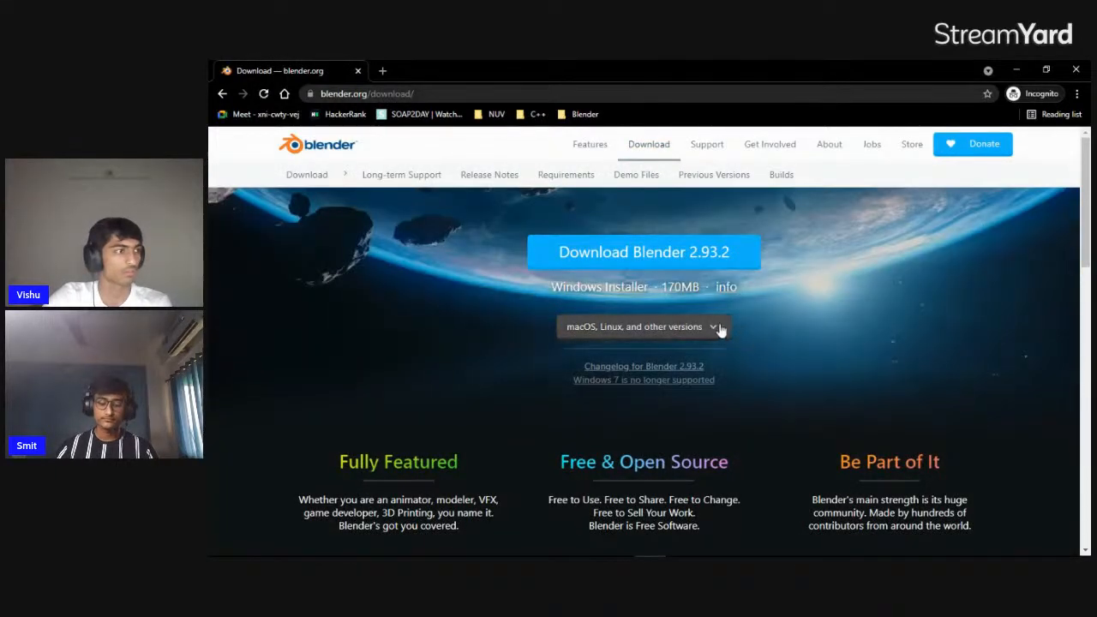
# Review the download options for macOS, Linux and other versions and the rest of the download page down to Go Experimental
pyautogui.click(715, 327)
pyautogui.scroll(-3, 647, 307)
pyautogui.scroll(1, 647, 306)
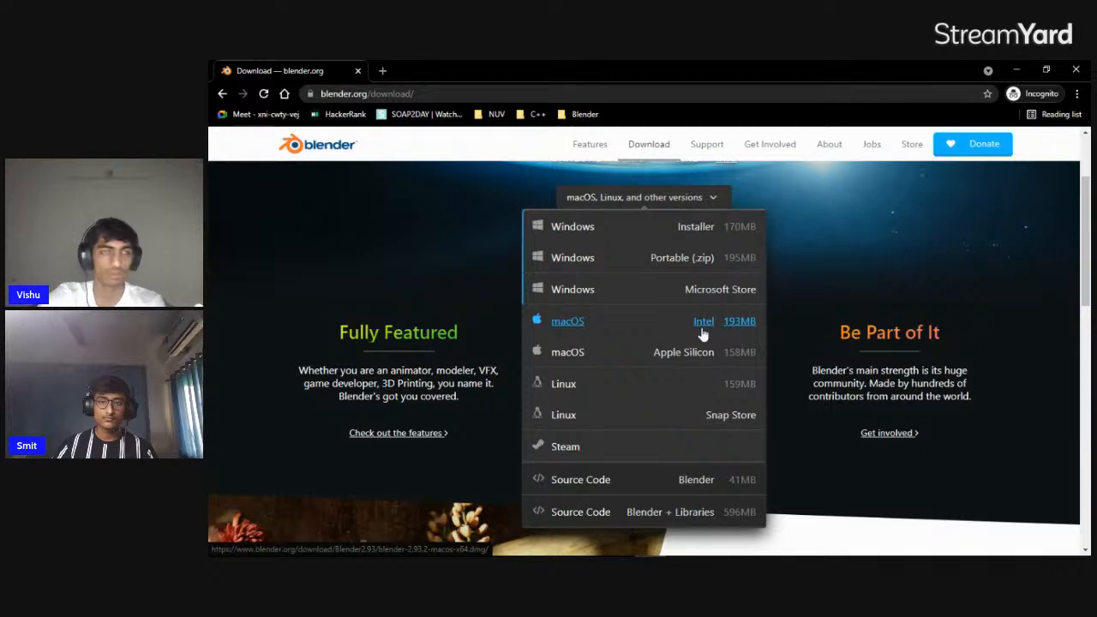
pyautogui.scroll(-5, 712, 343)
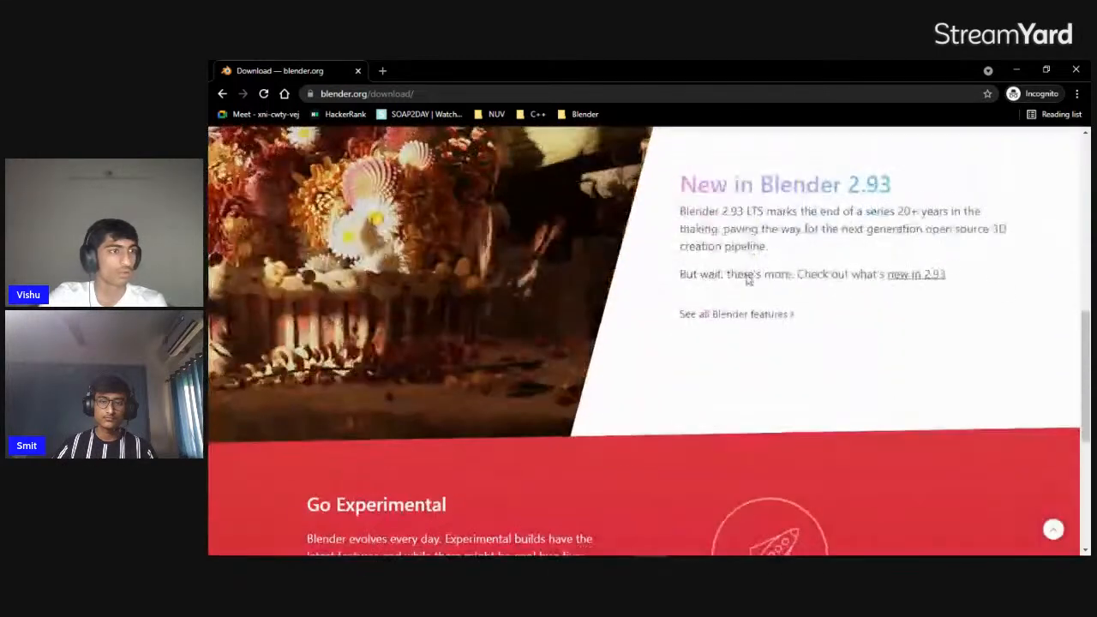
pyautogui.scroll(-3, 737, 281)
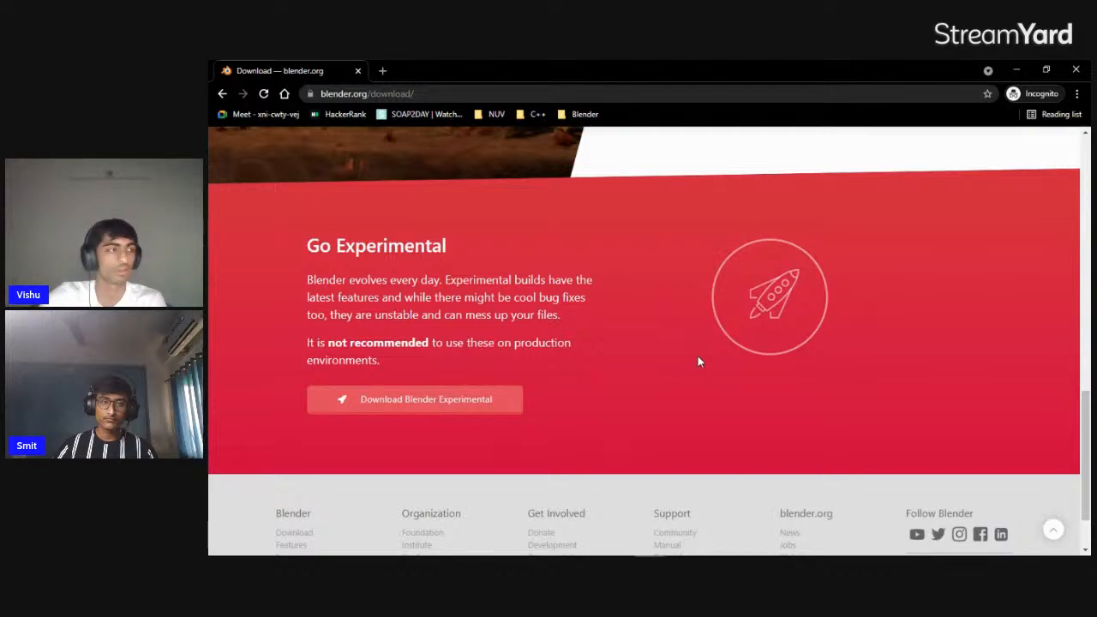
pyautogui.scroll(15, 626, 351)
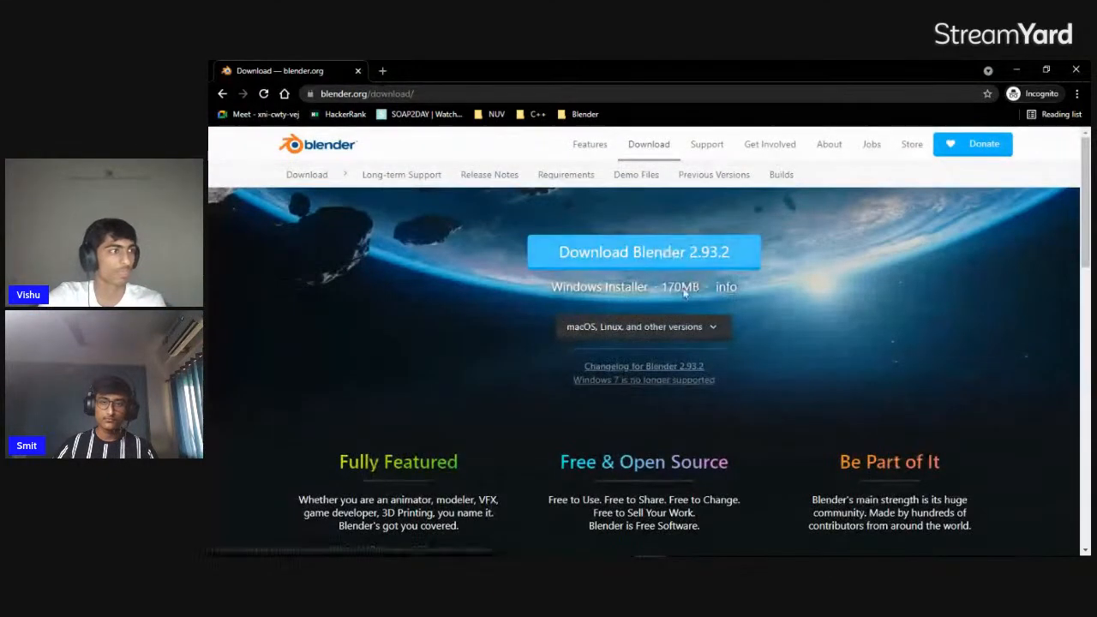
# Start downloading the Windows Installer for Blender 2.93.2 and cancel that download
pyautogui.click(698, 322)
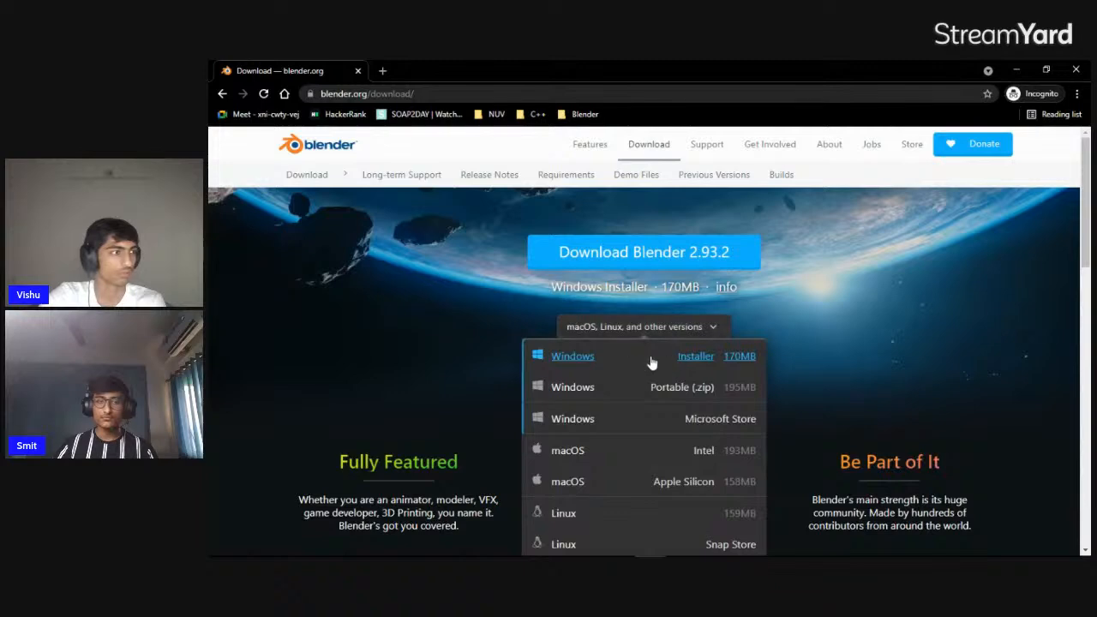
pyautogui.click(658, 360)
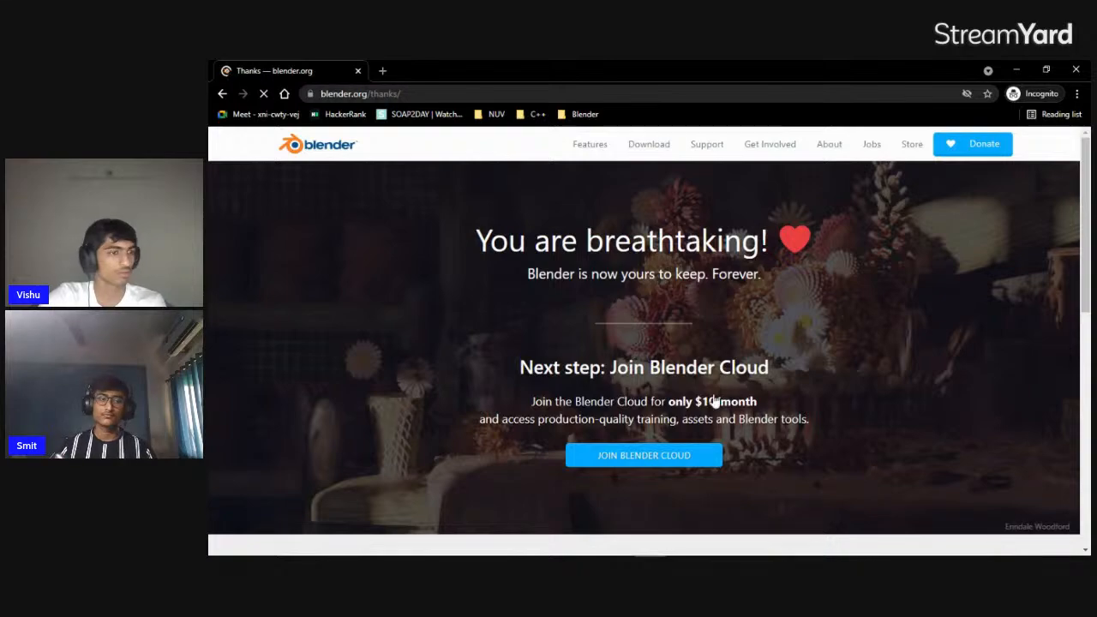
pyautogui.scroll(-2, 615, 385)
pyautogui.scroll(2, 612, 386)
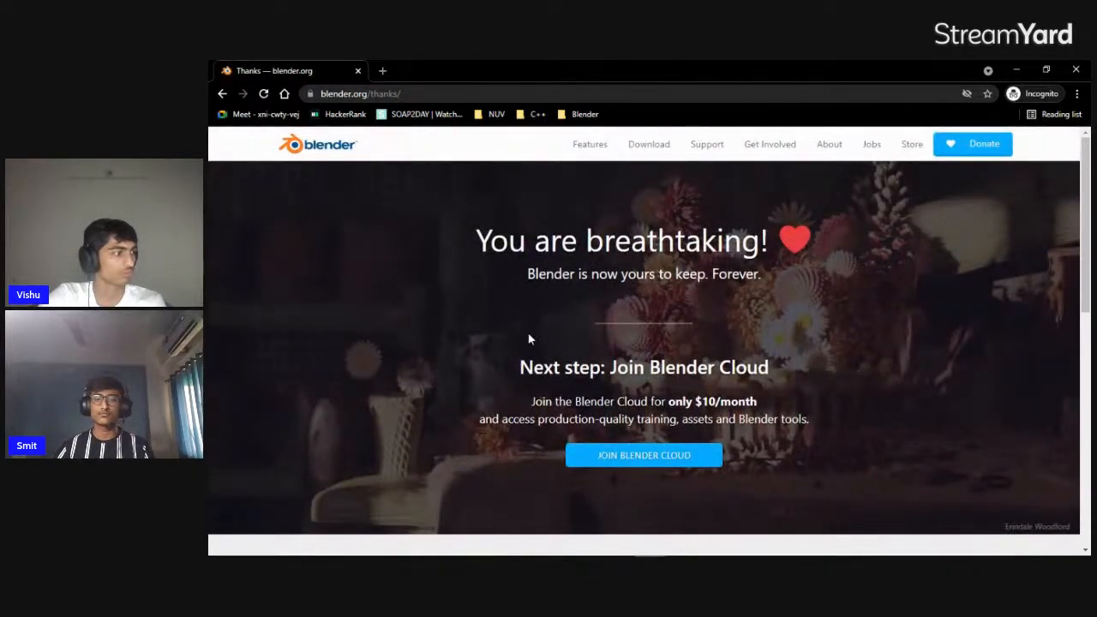
pyautogui.scroll(-8, 648, 374)
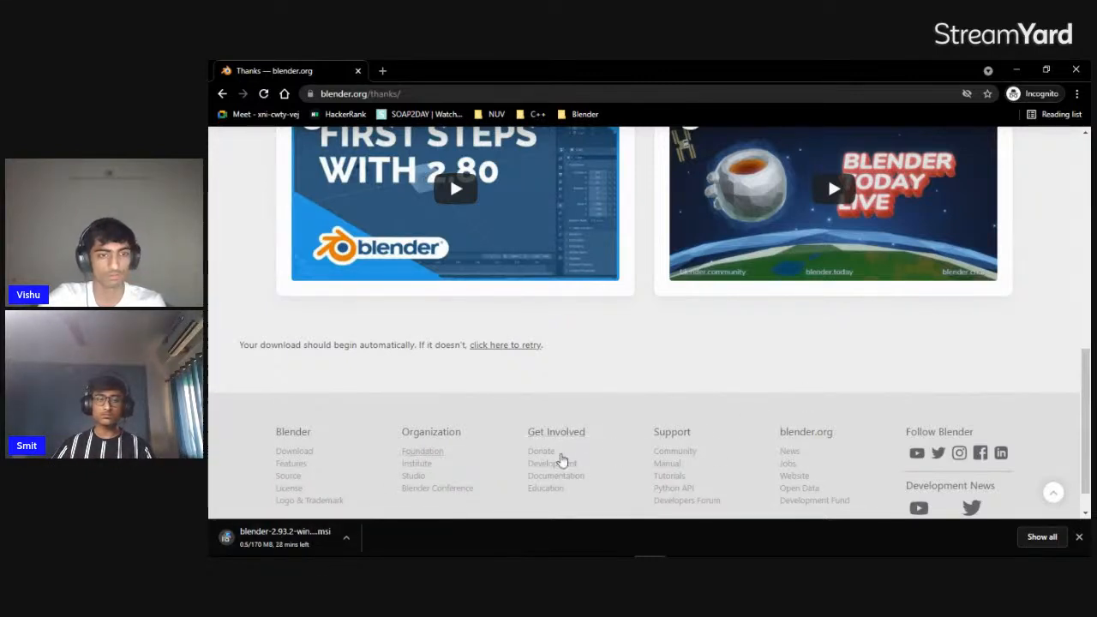
pyautogui.scroll(-1, 403, 497)
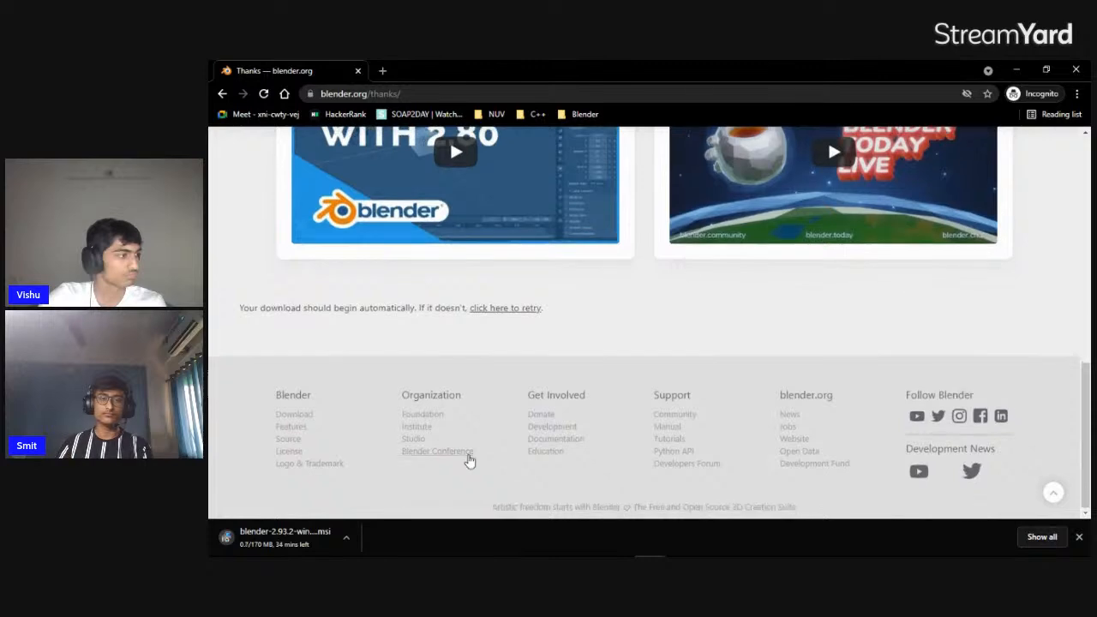
pyautogui.scroll(1, 387, 513)
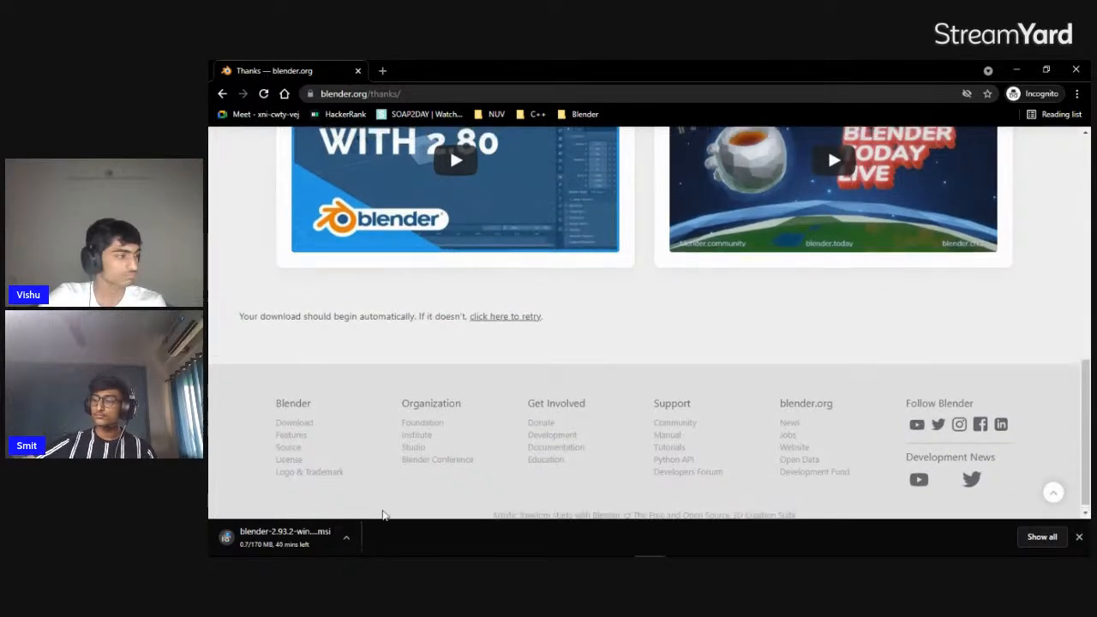
pyautogui.scroll(10, 384, 514)
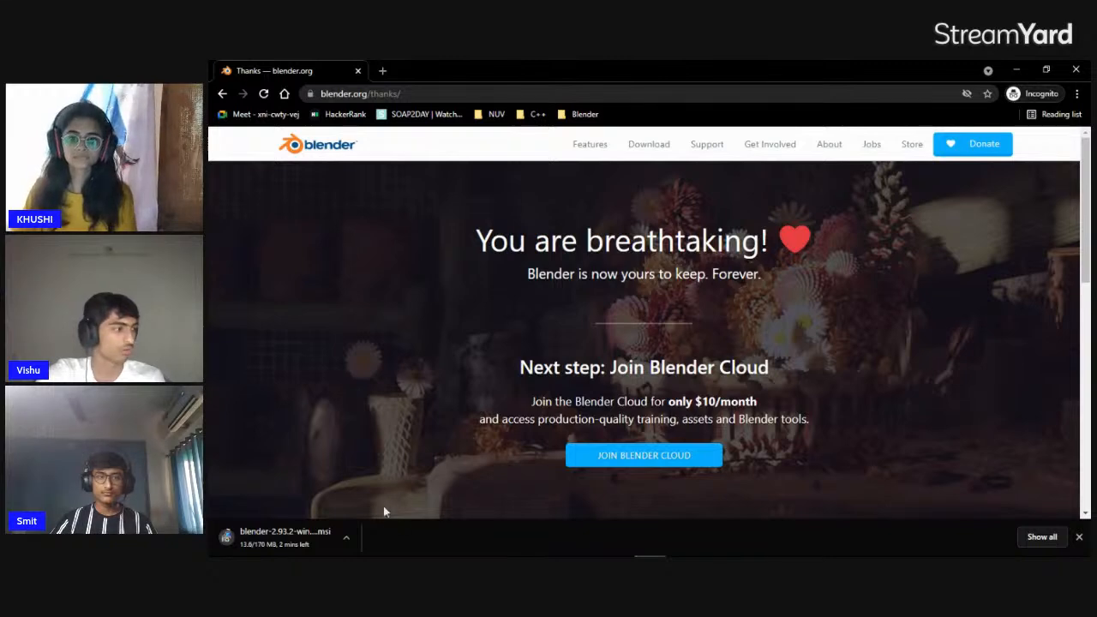
pyautogui.click(346, 537)
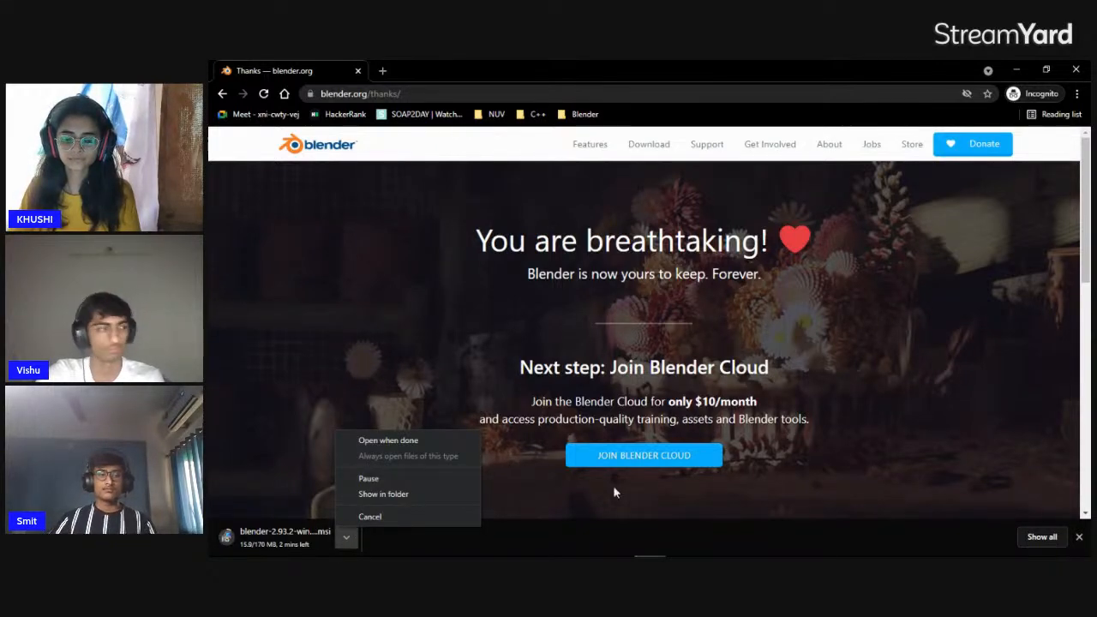
pyautogui.click(439, 516)
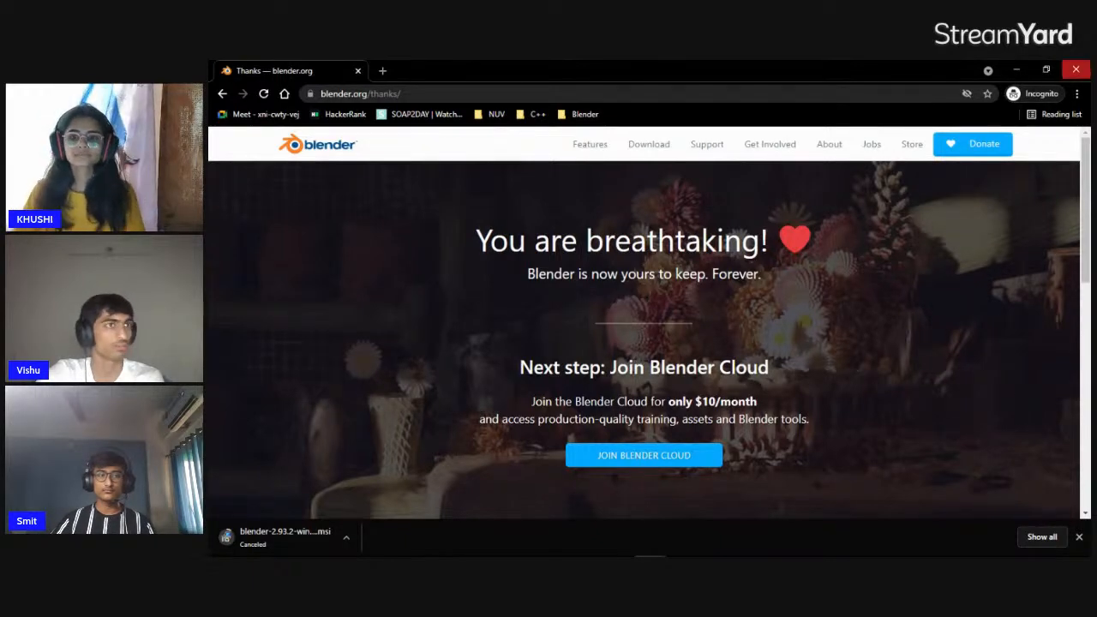
# Close the incognito browser window and minimize the remaining browser window to return to the Prezi presentation
pyautogui.click(1083, 68)
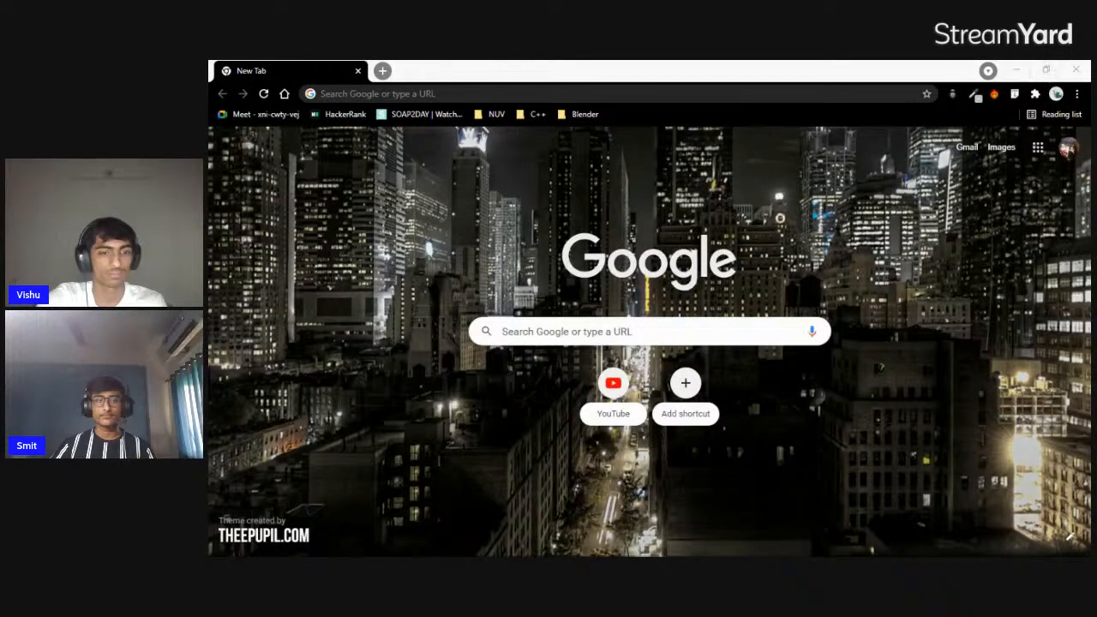
pyautogui.click(1015, 71)
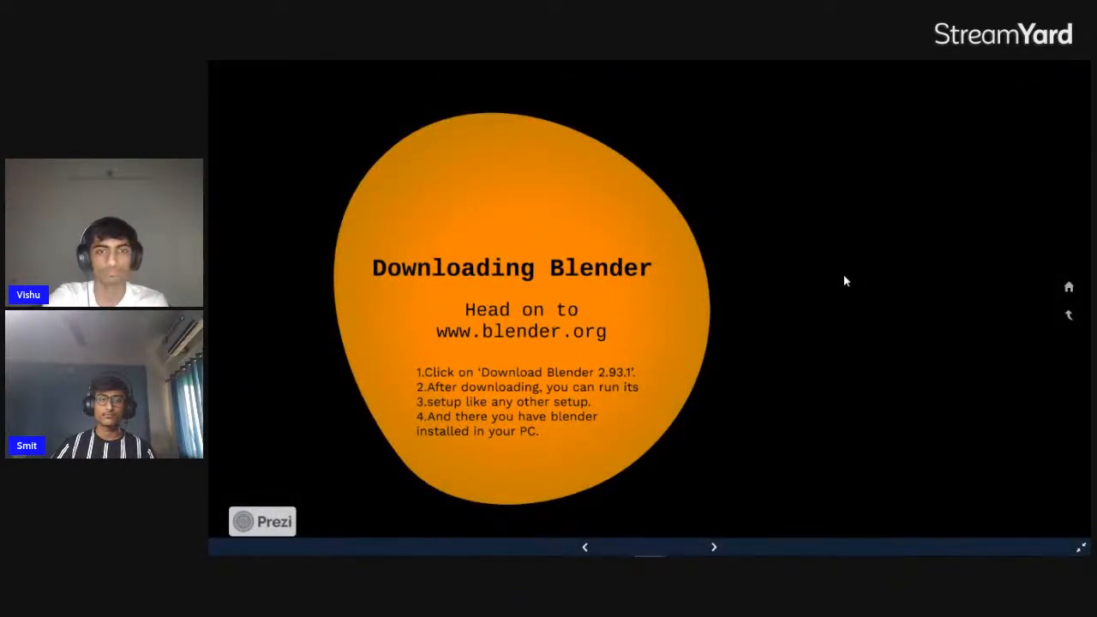
pyautogui.press('Right')
pyautogui.press('Left')
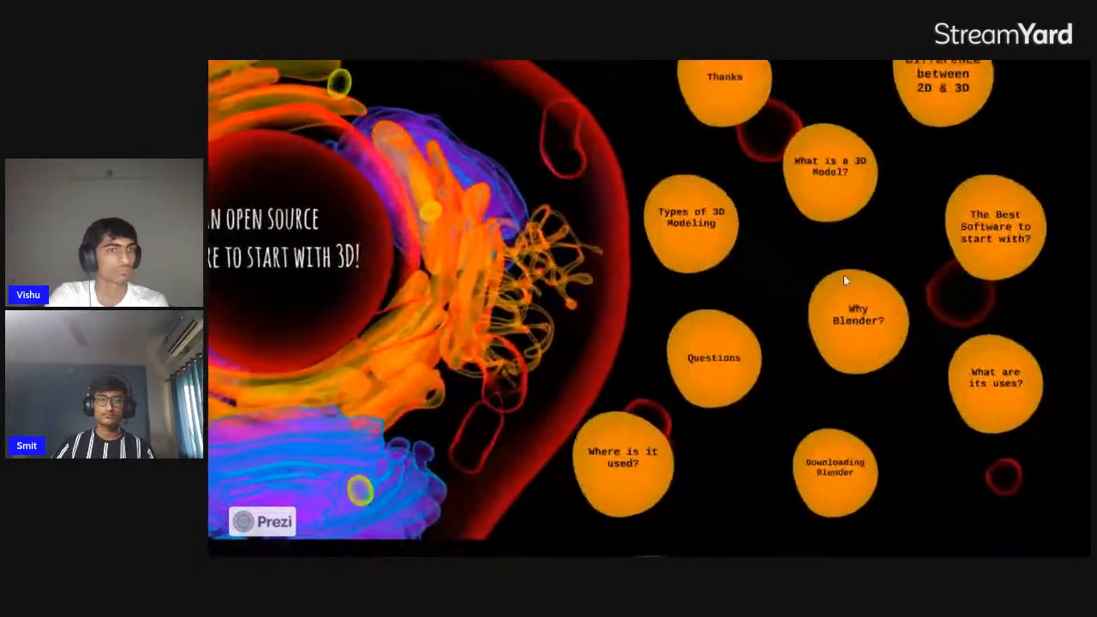
pyautogui.press('Left')
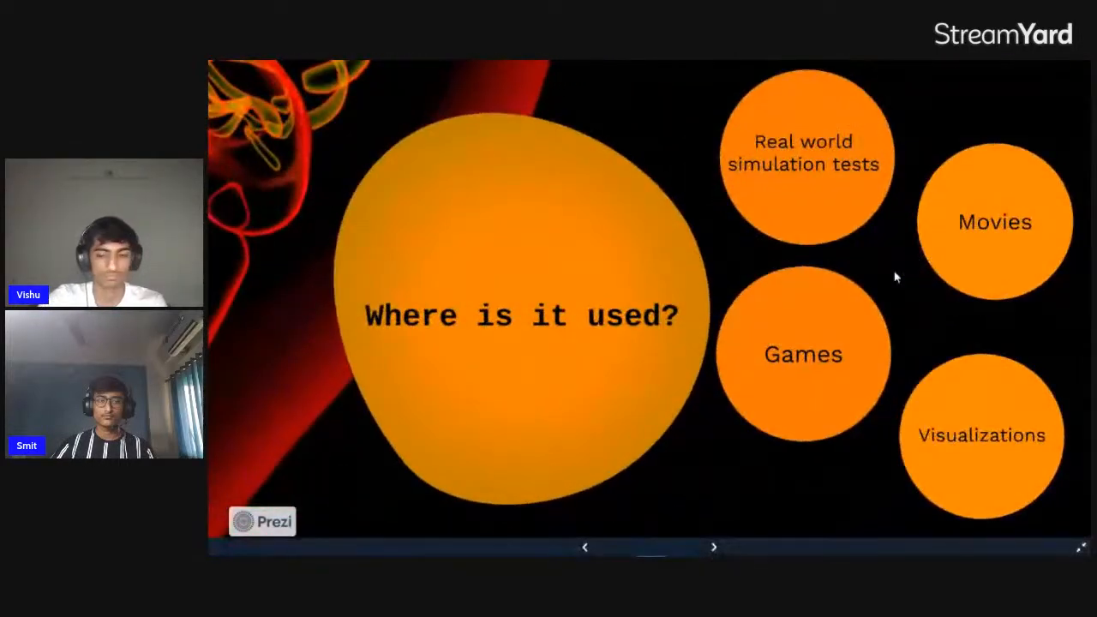
pyautogui.press('Left')
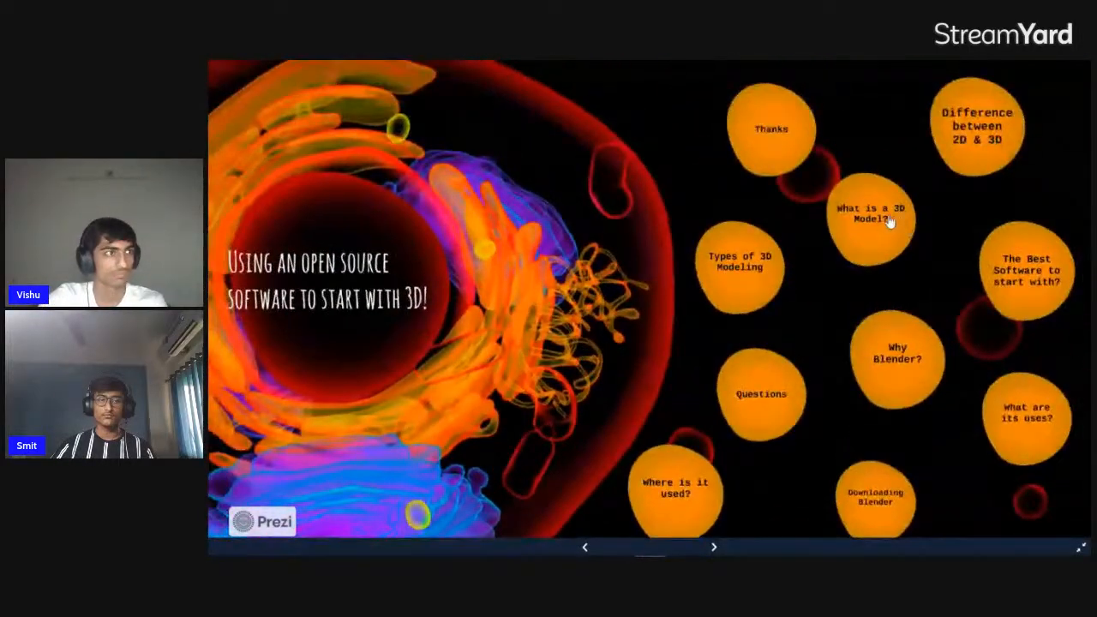
pyautogui.click(889, 219)
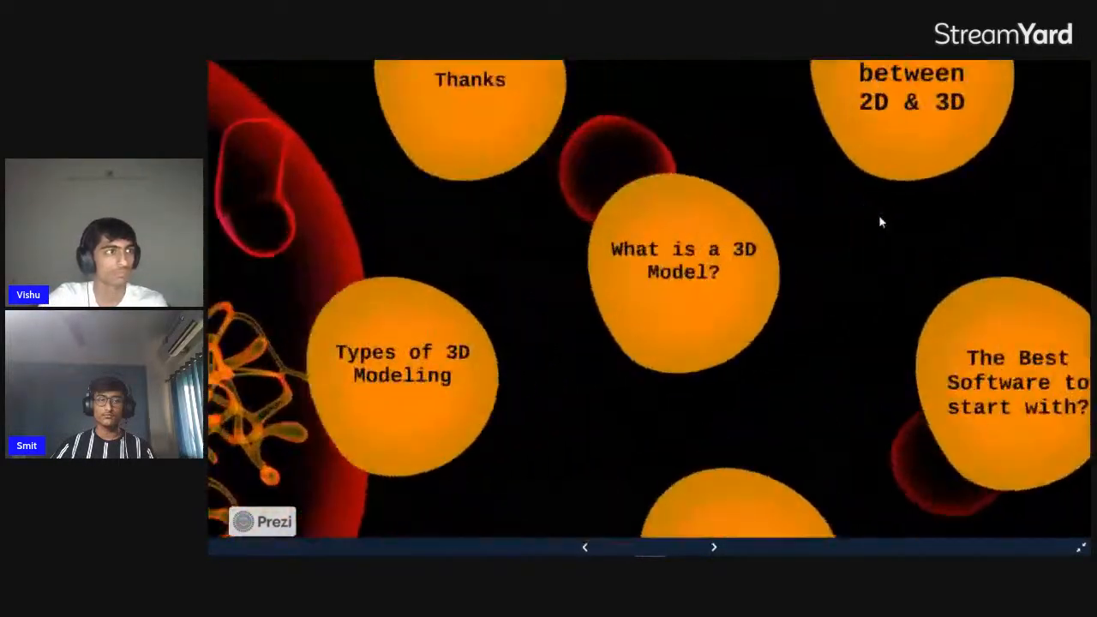
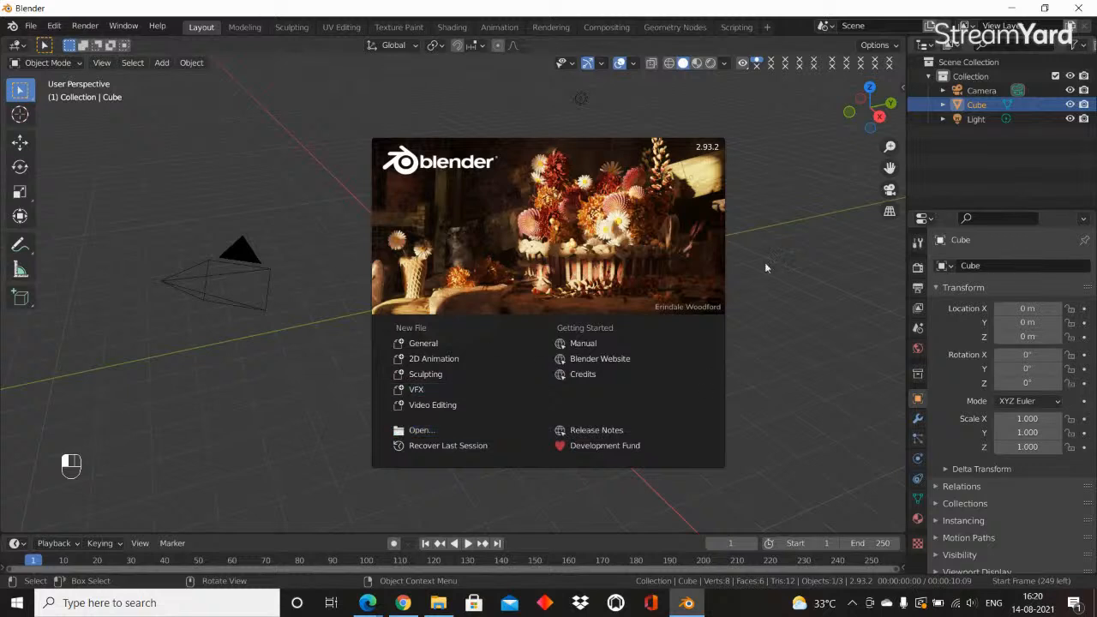
# Dismiss the splash screen, select the camera and look at the scene through the camera view
pyautogui.click(800, 256)
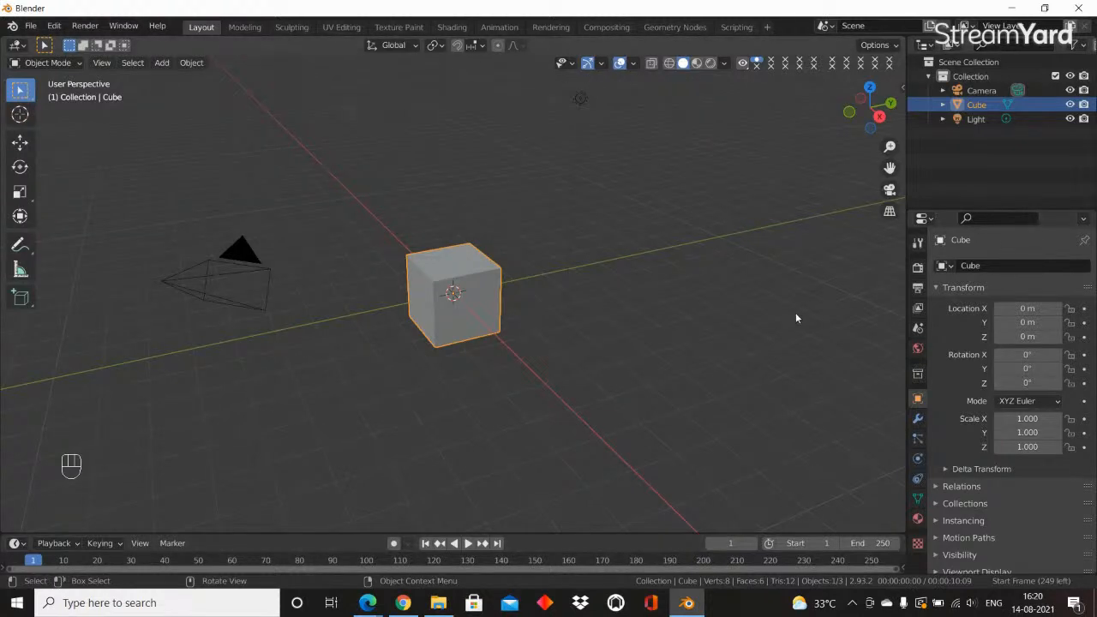
pyautogui.scroll(3, 456, 247)
pyautogui.moveTo(456, 247); pyautogui.dragTo(420, 238, button='middle')
pyautogui.scroll(-3, 442, 244)
pyautogui.click(214, 218)
pyautogui.click(120, 236)
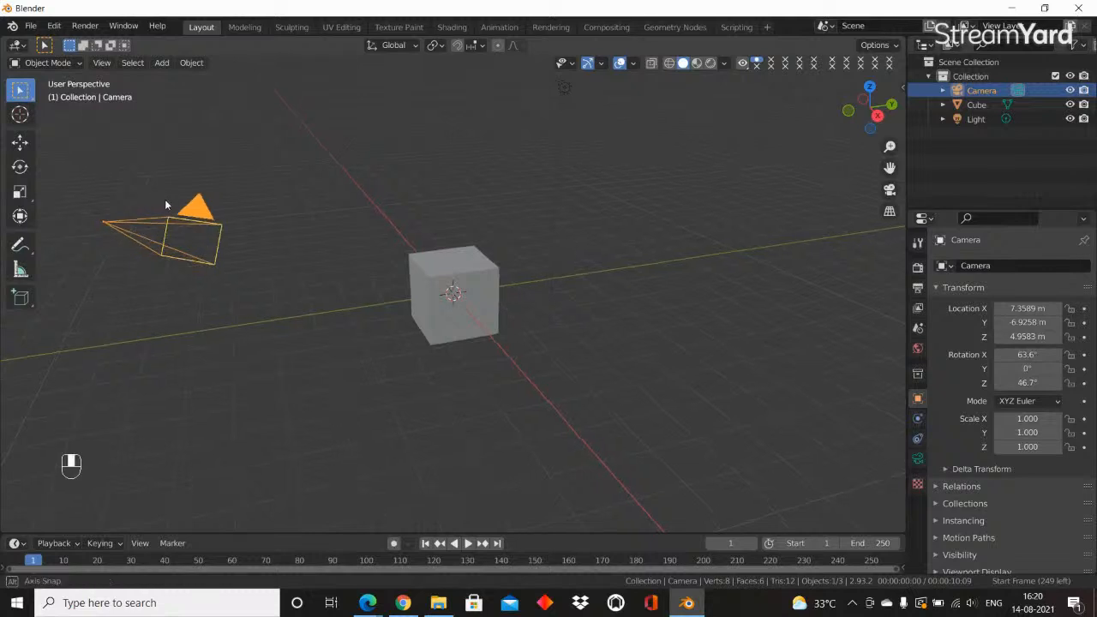
pyautogui.moveTo(165, 198); pyautogui.dragTo(210, 206, button='middle')
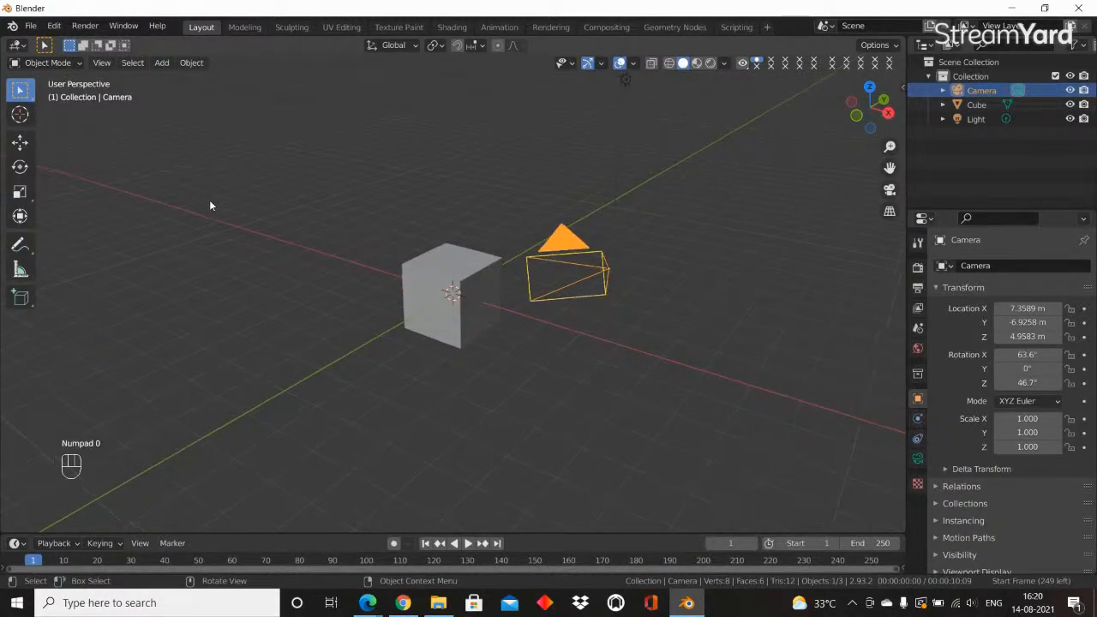
pyautogui.press('KP_0')
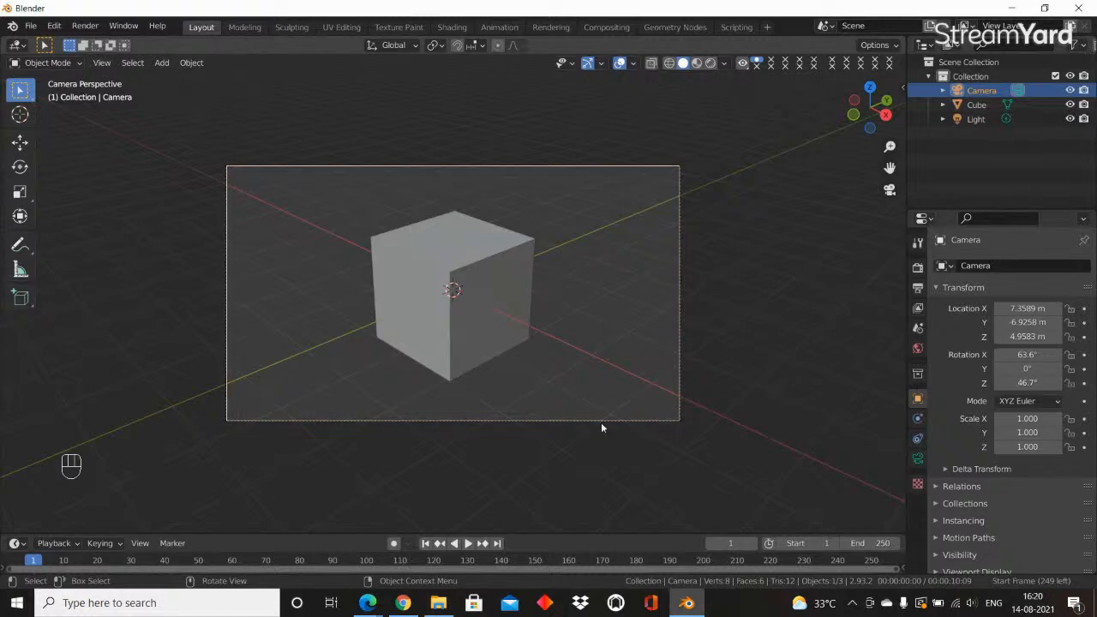
# Leave the camera view and select the light above the cube
pyautogui.moveTo(672, 143); pyautogui.dragTo(474, 105, button='middle')
pyautogui.click(474, 178)
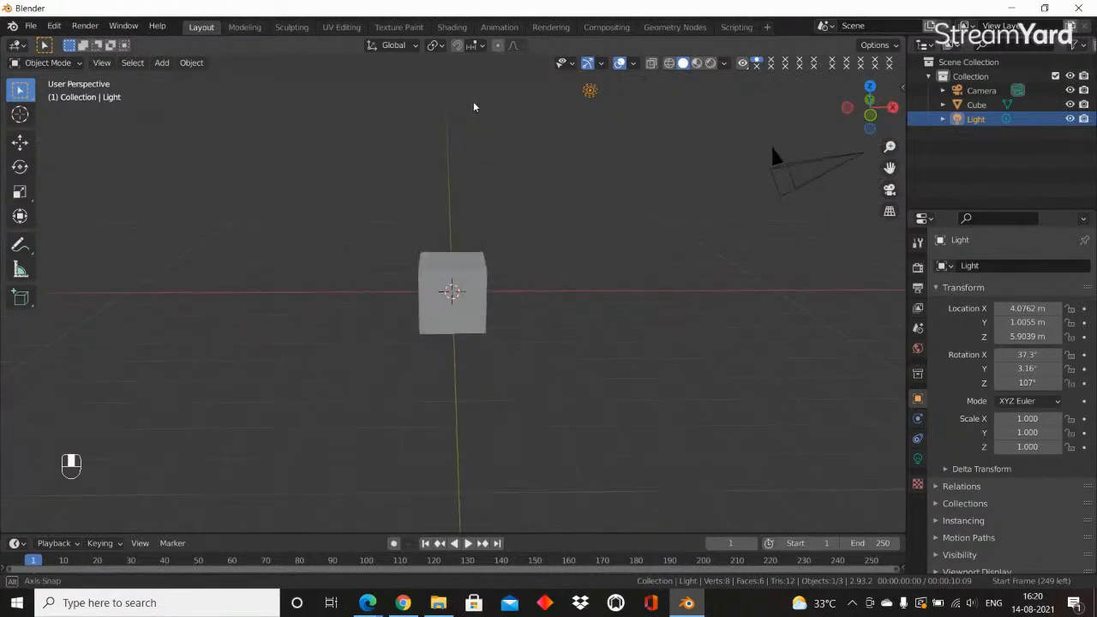
pyautogui.keyDown('shift'); pyautogui.moveTo(614, 126); pyautogui.dragTo(308, 154, button='middle'); pyautogui.keyUp('shift')
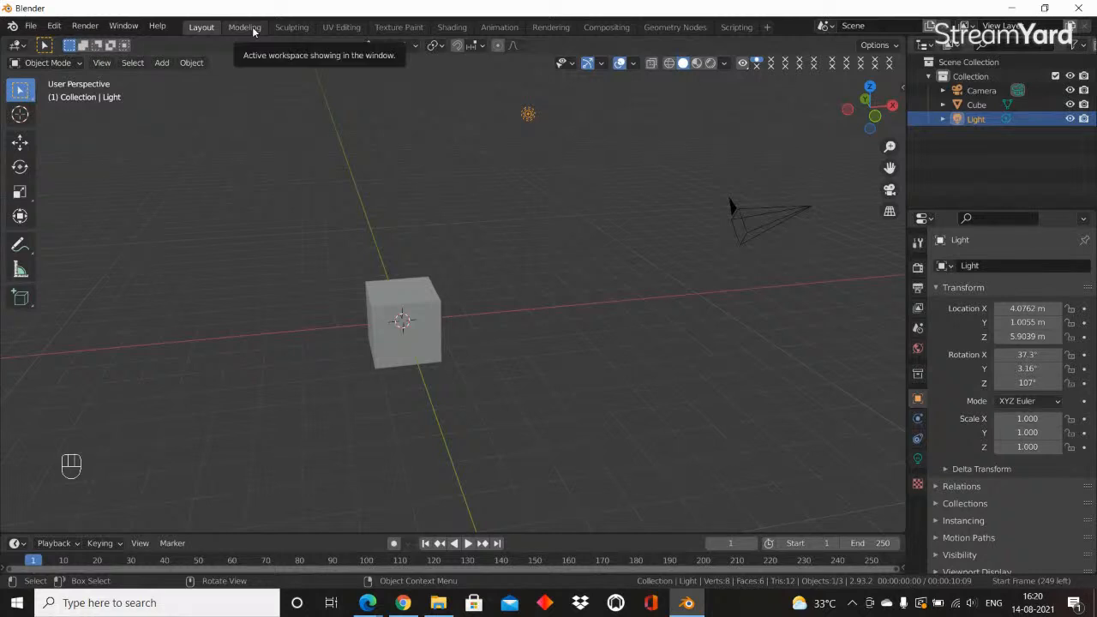
# Look through the workspaces from Modeling, Sculpting and UV Editing to Scripting and return to the Layout workspace
pyautogui.click(252, 27)
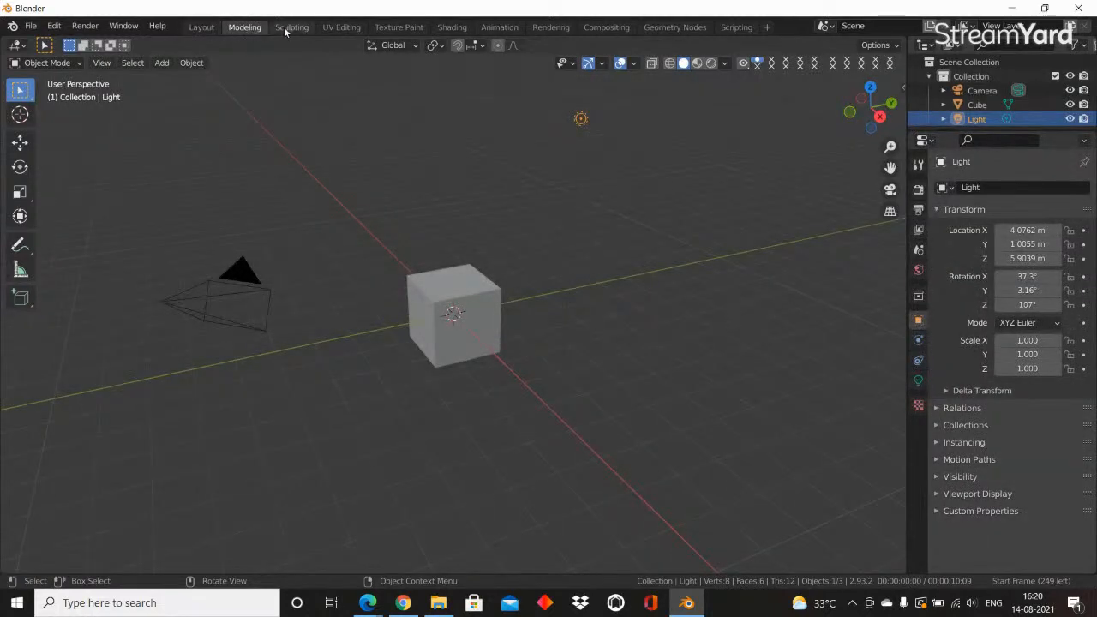
pyautogui.click(291, 28)
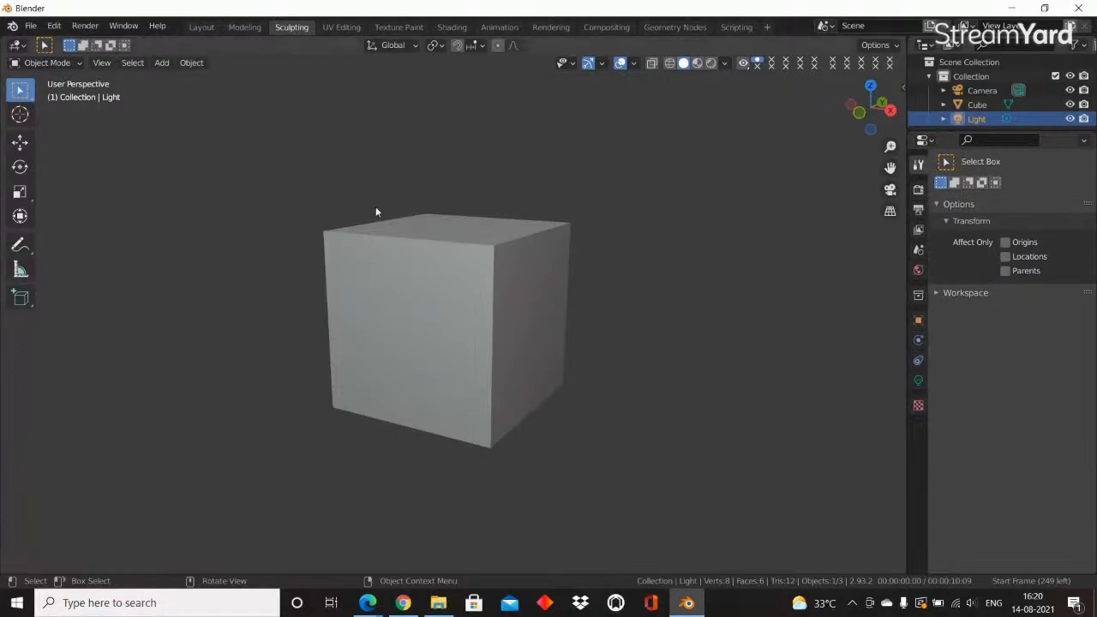
pyautogui.click(341, 27)
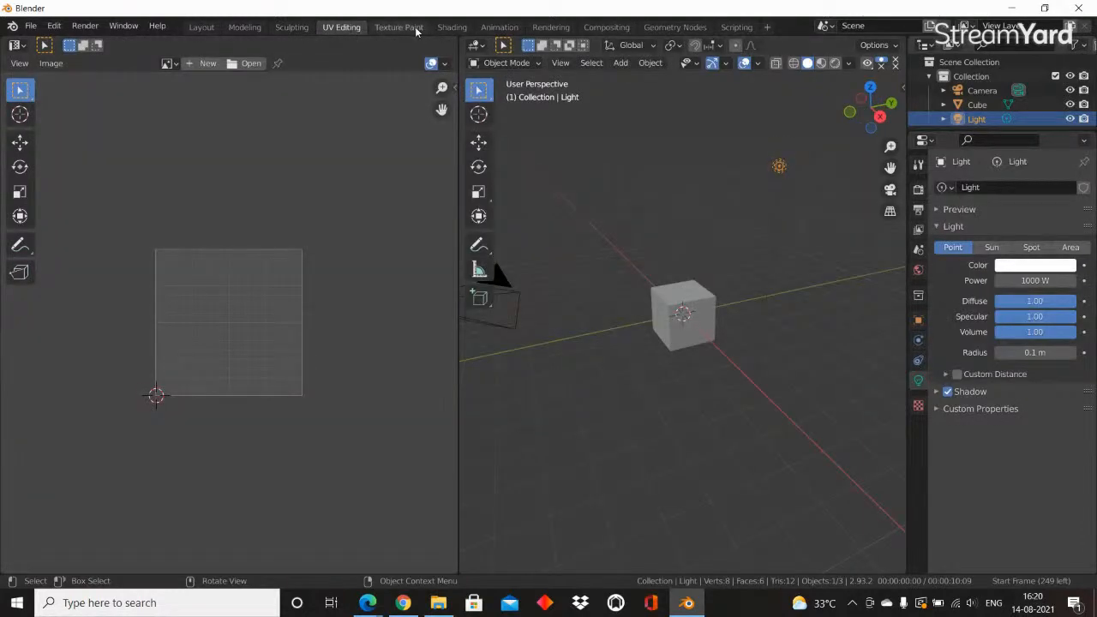
pyautogui.click(399, 26)
pyautogui.click(499, 26)
pyautogui.click(550, 27)
pyautogui.click(606, 27)
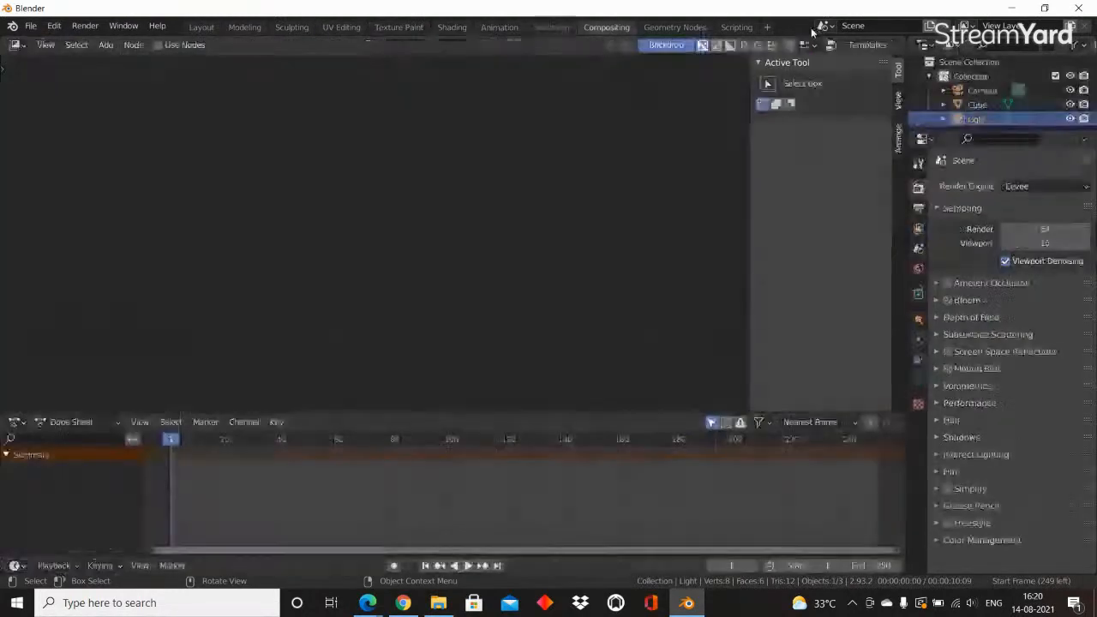
pyautogui.click(736, 26)
pyautogui.click(201, 26)
# Show the scene's render properties and look over the render engine choices
pyautogui.scroll(-2, 669, 249)
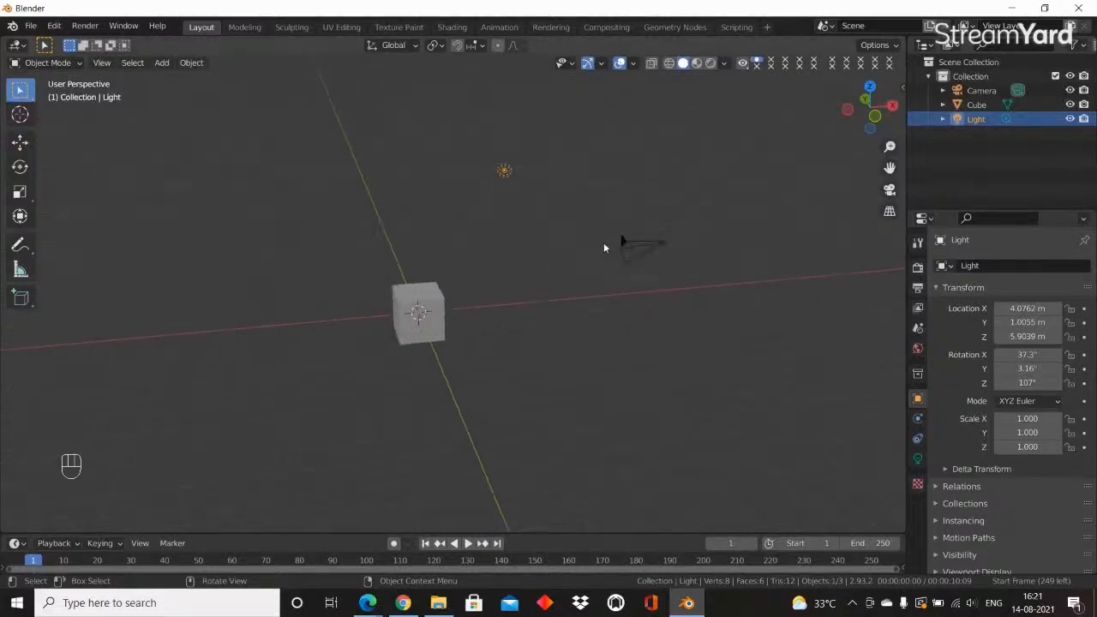
pyautogui.scroll(7, 603, 243)
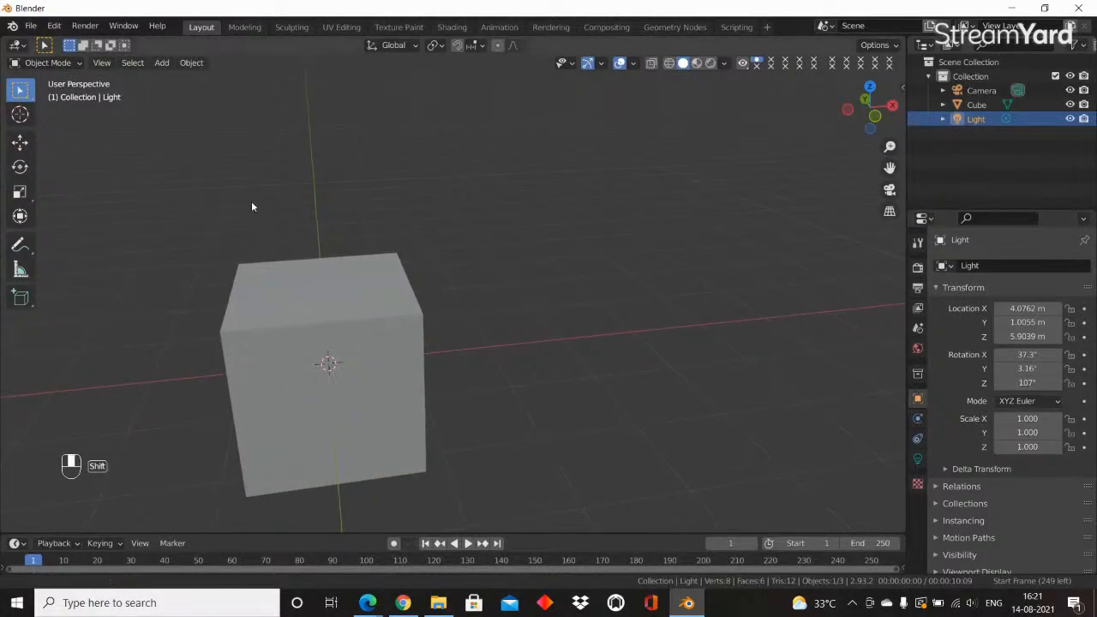
pyautogui.moveTo(250, 206); pyautogui.dragTo(348, 211, button='middle')
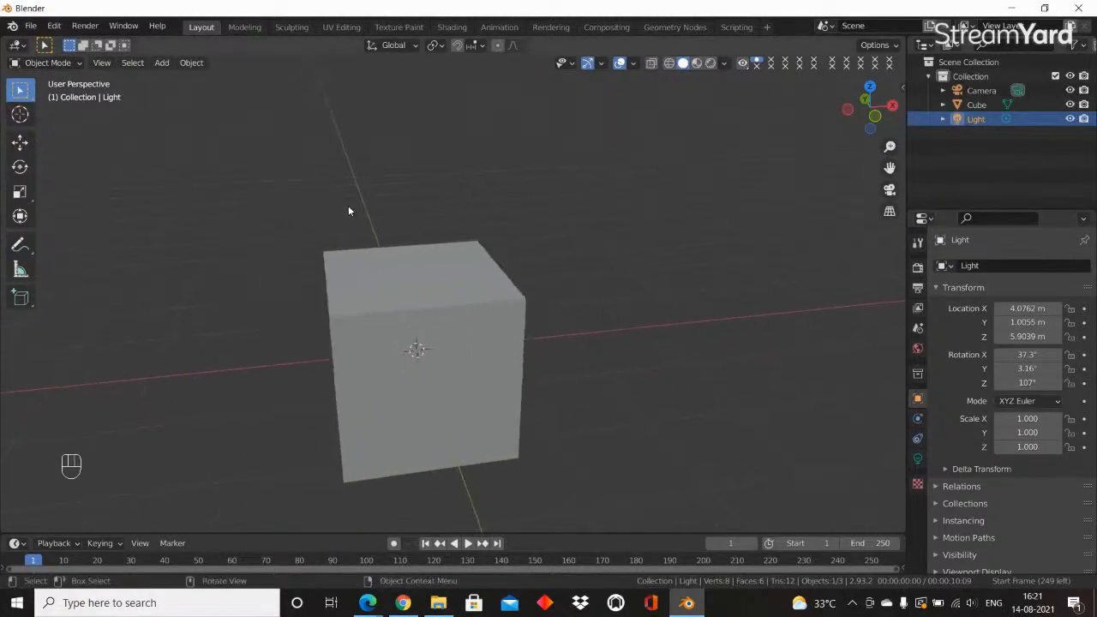
pyautogui.click(918, 269)
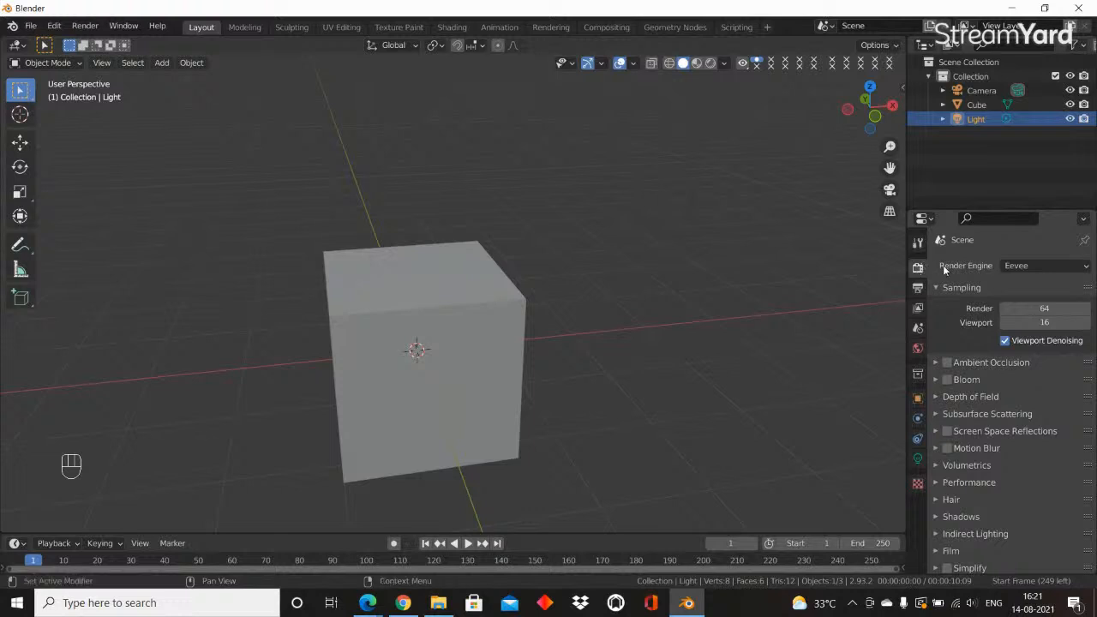
pyautogui.click(1028, 268)
pyautogui.click(1041, 267)
pyautogui.click(1028, 266)
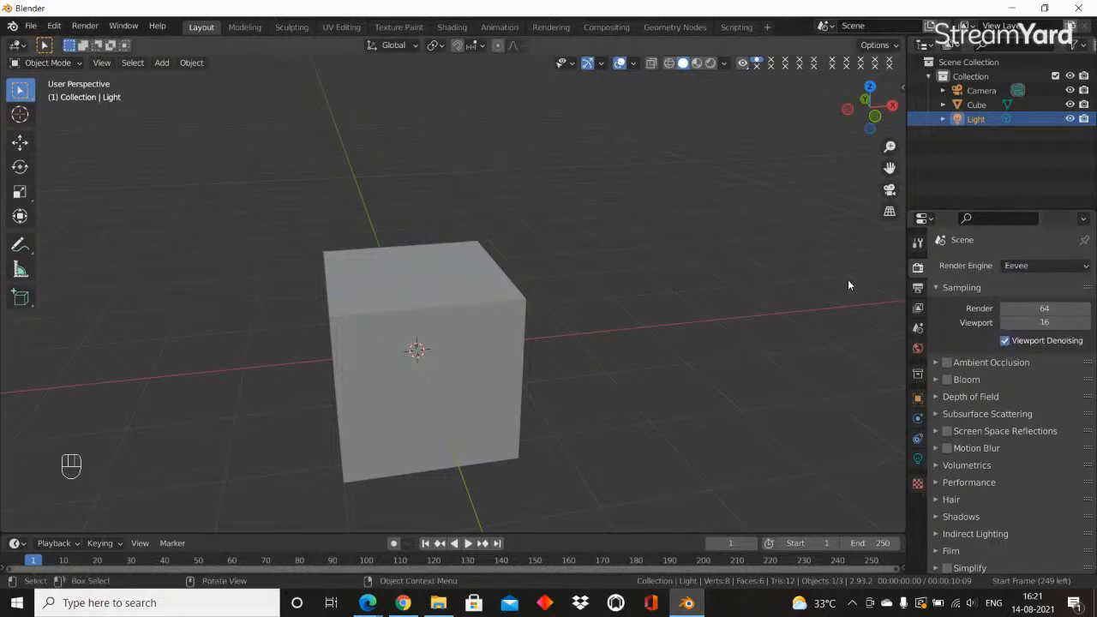
# Review the output properties, from resolution and frame range down to file format and color depth
pyautogui.click(919, 292)
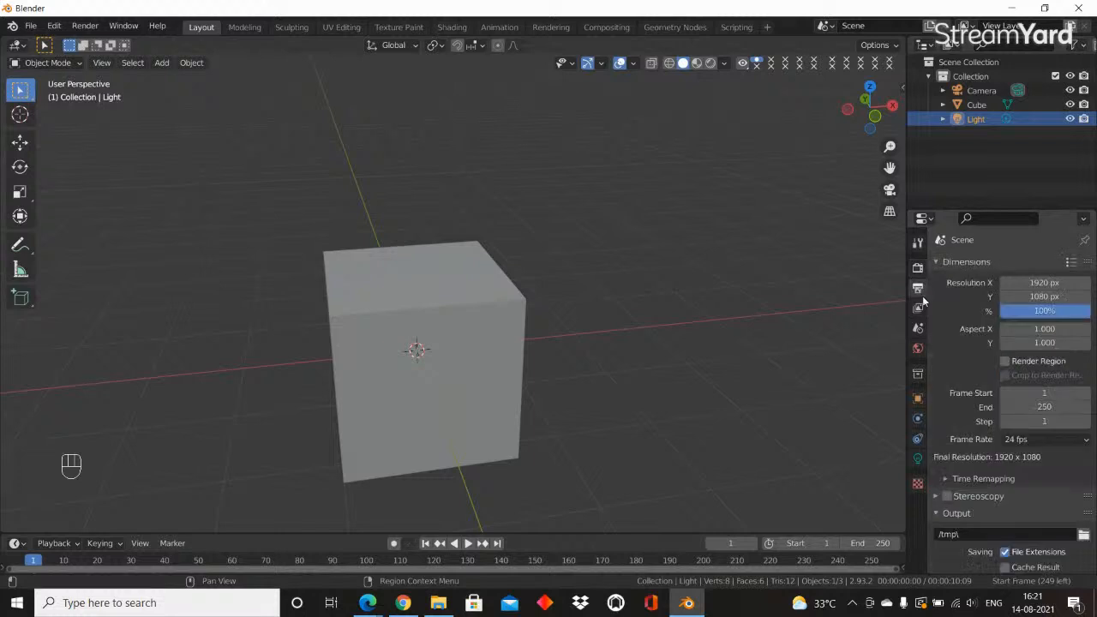
pyautogui.scroll(-5, 988, 407)
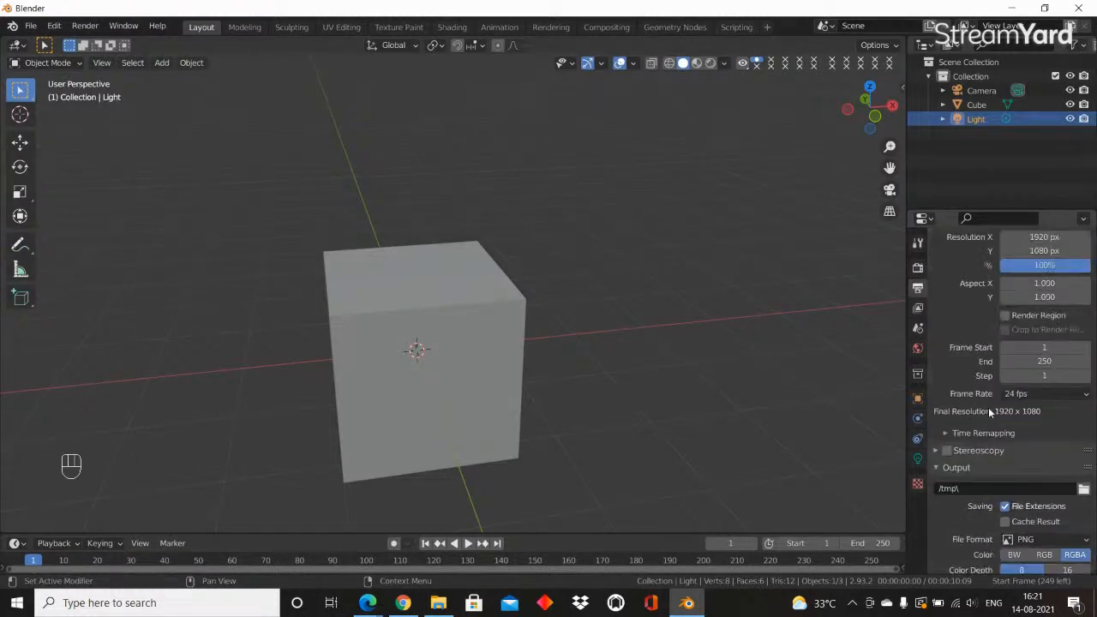
pyautogui.scroll(5, 997, 258)
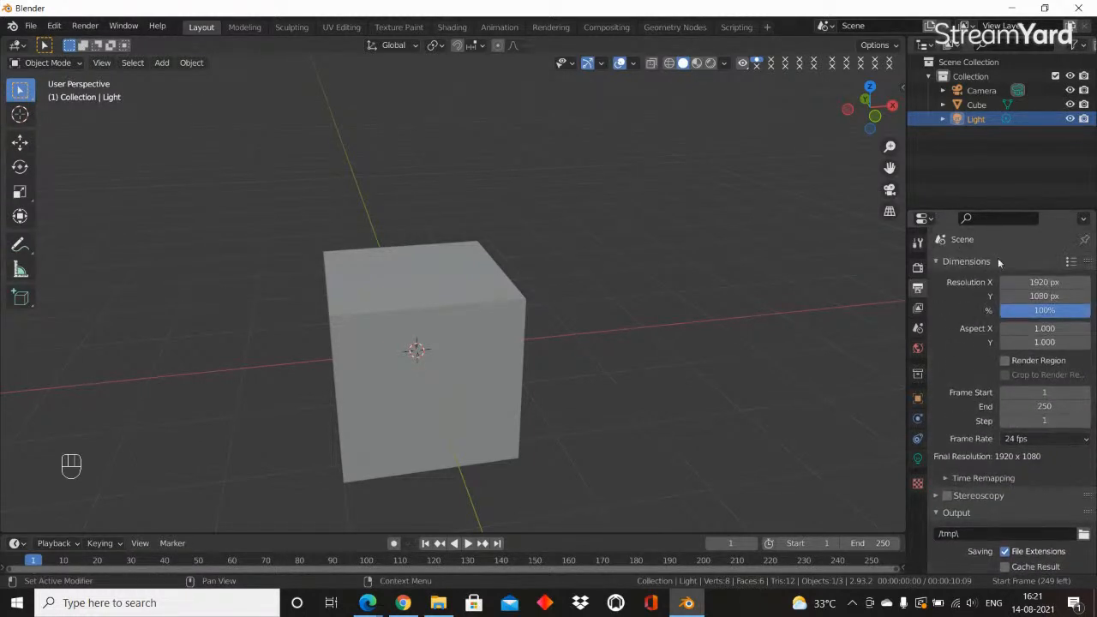
pyautogui.scroll(-5, 976, 343)
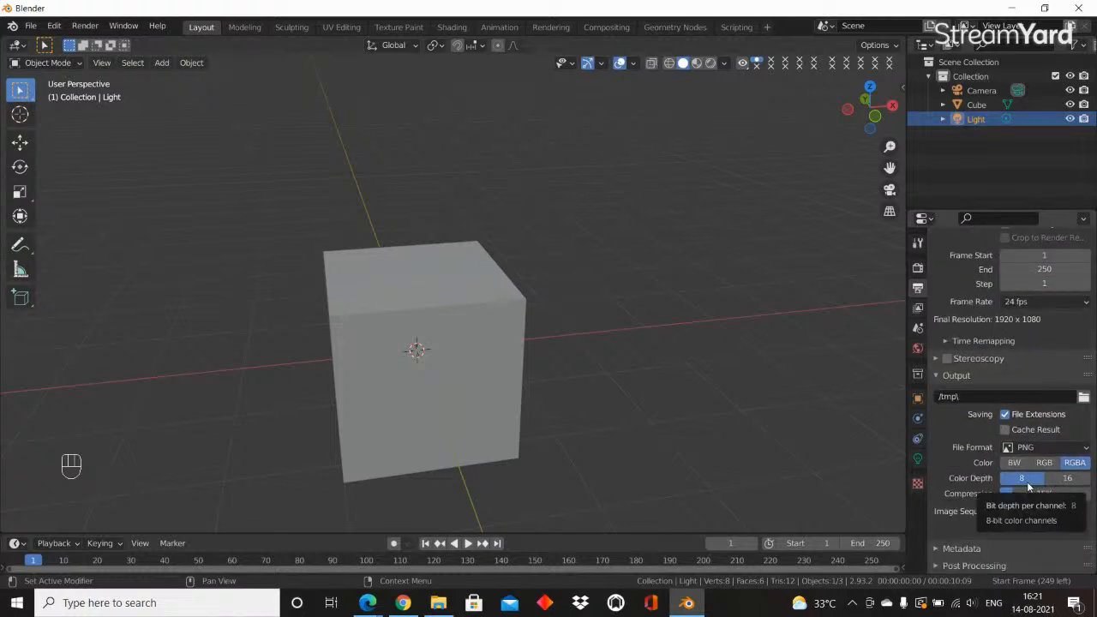
pyautogui.scroll(5, 1019, 481)
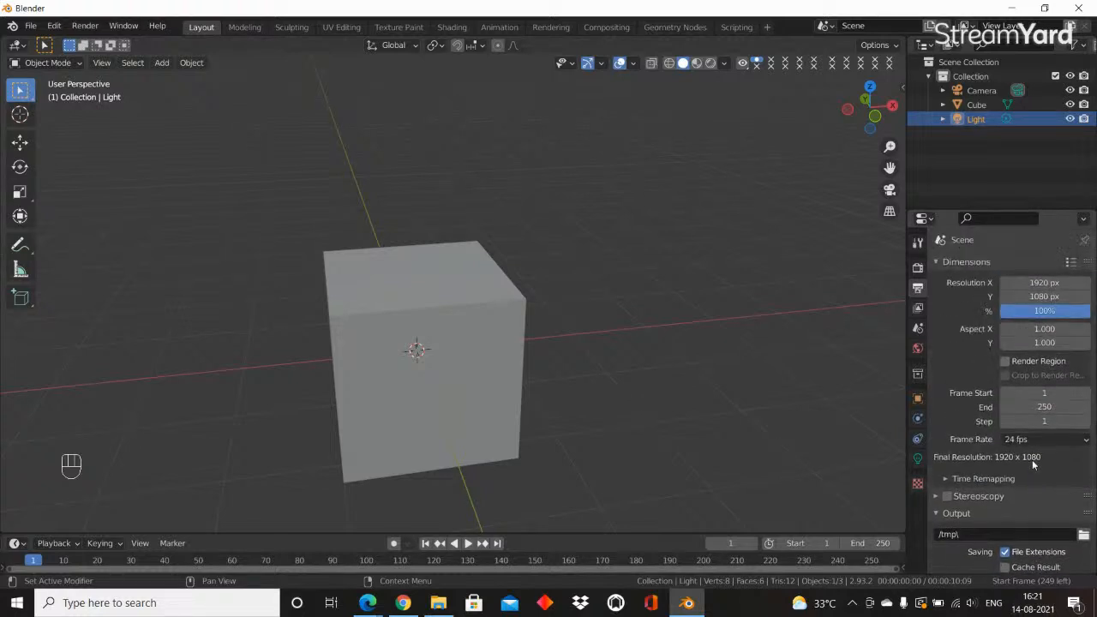
# Review the View Layer properties, including the data, light, effects and Cryptomatte passes
pyautogui.click(917, 311)
pyautogui.click(918, 290)
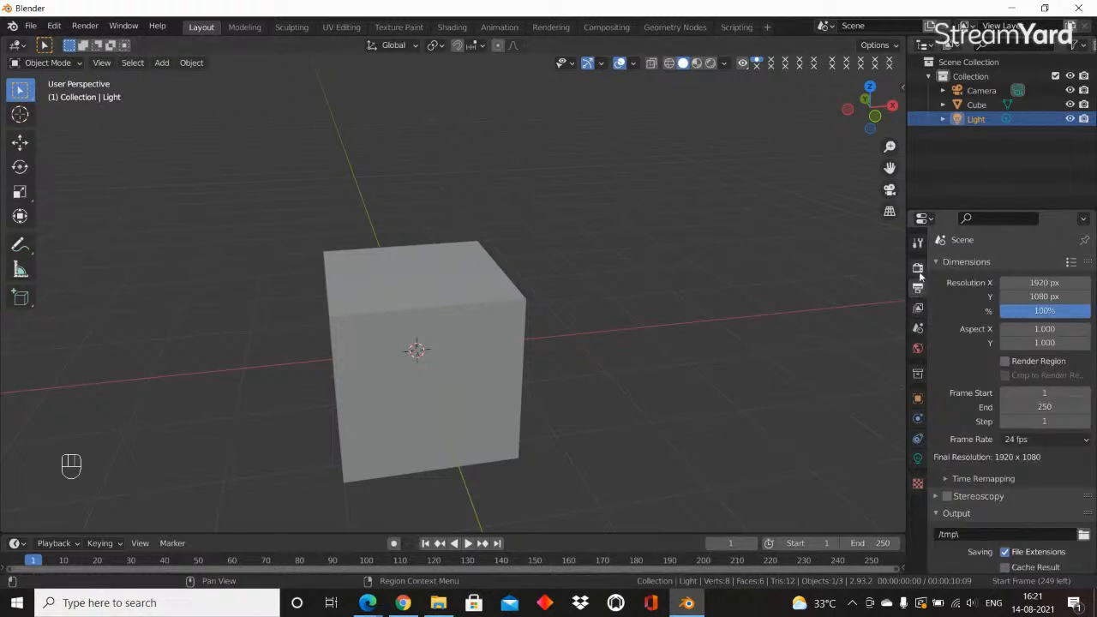
pyautogui.click(918, 309)
pyautogui.scroll(-3, 1016, 394)
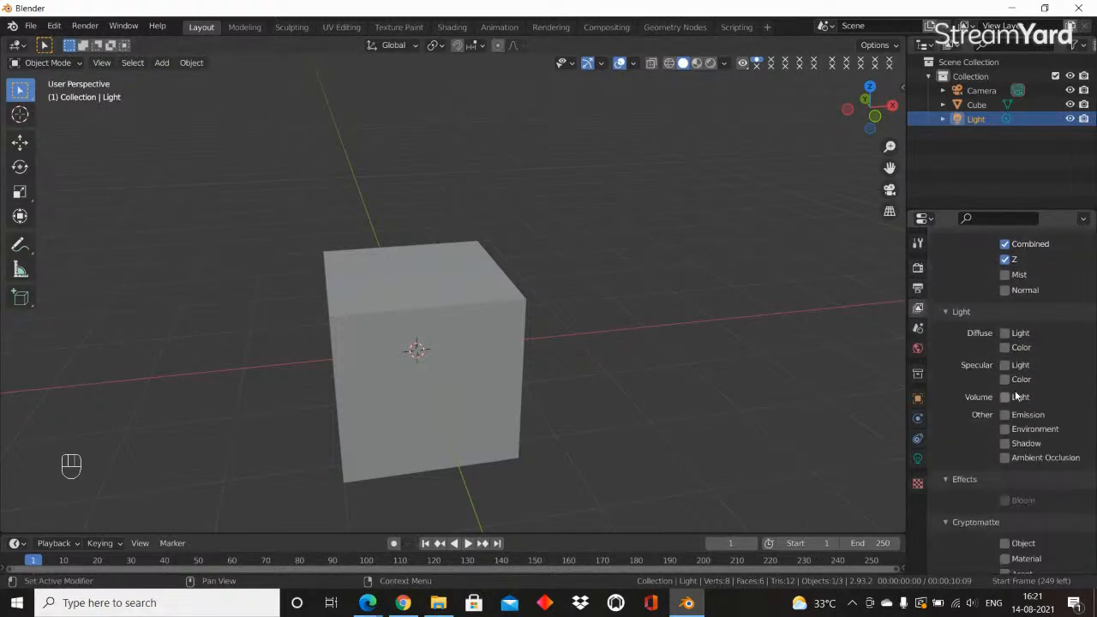
pyautogui.scroll(3, 1017, 394)
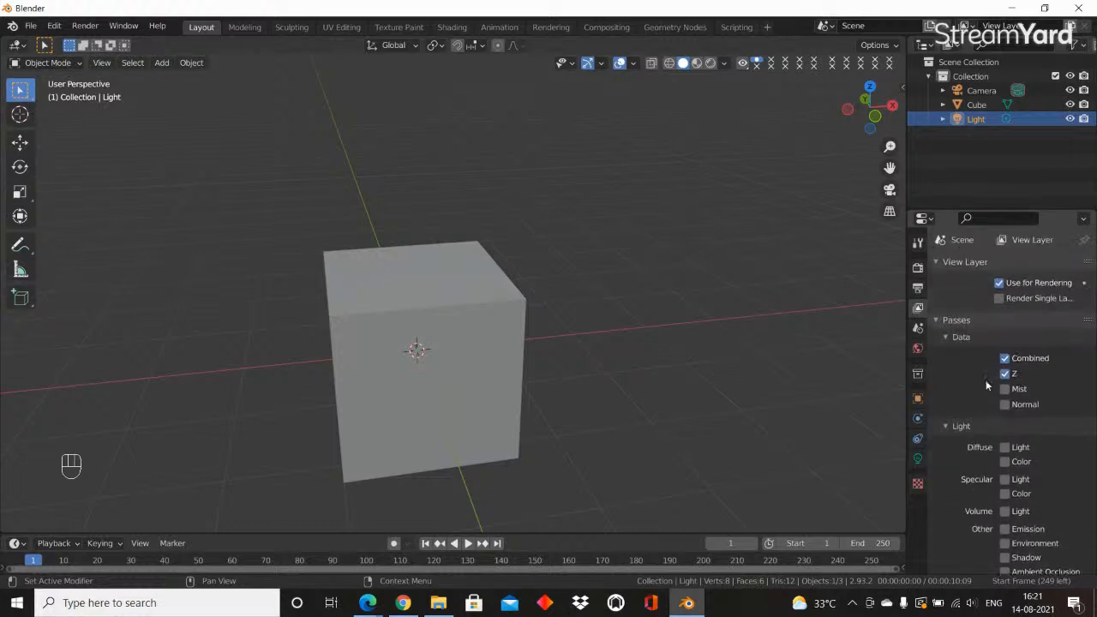
pyautogui.scroll(-6, 1014, 407)
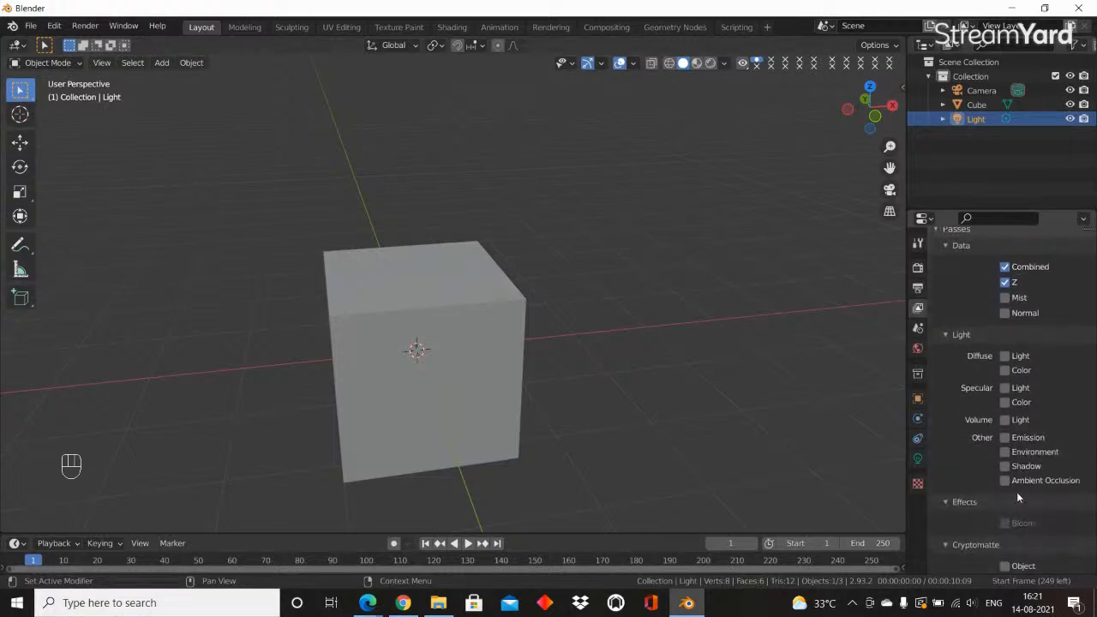
pyautogui.scroll(6, 997, 445)
# Look through the world, scene, physics, texture, light data and object constraint properties
pyautogui.click(917, 348)
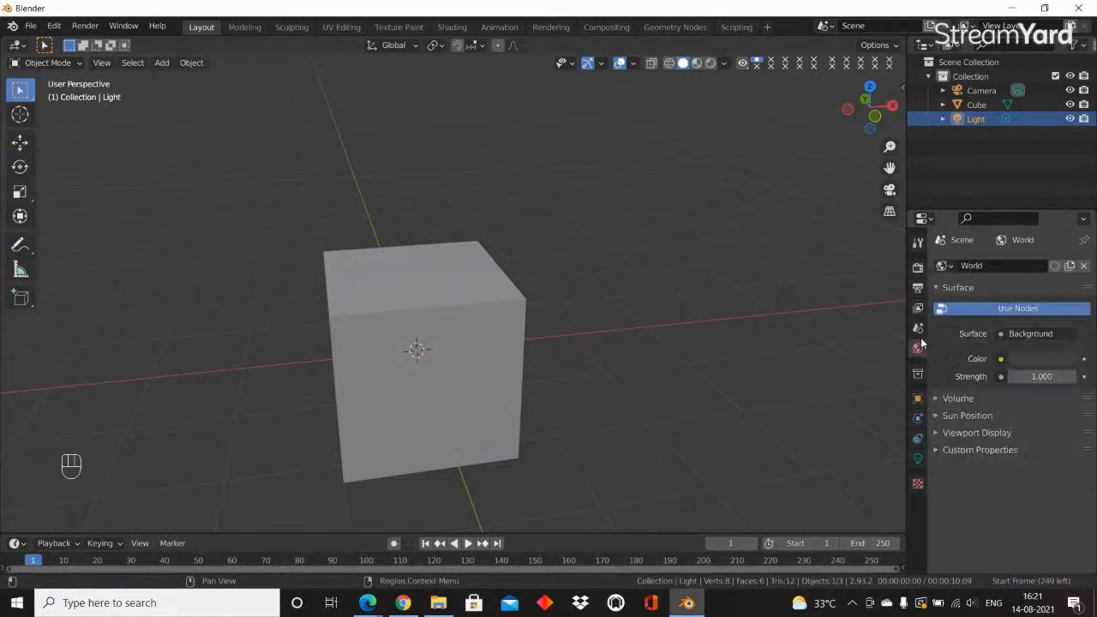
pyautogui.click(918, 329)
pyautogui.click(917, 348)
pyautogui.click(917, 418)
pyautogui.click(917, 438)
pyautogui.click(920, 488)
pyautogui.click(919, 463)
pyautogui.click(918, 441)
# Select the default cube at the scene centre, view it from several sides and delete it
pyautogui.scroll(-5, 452, 269)
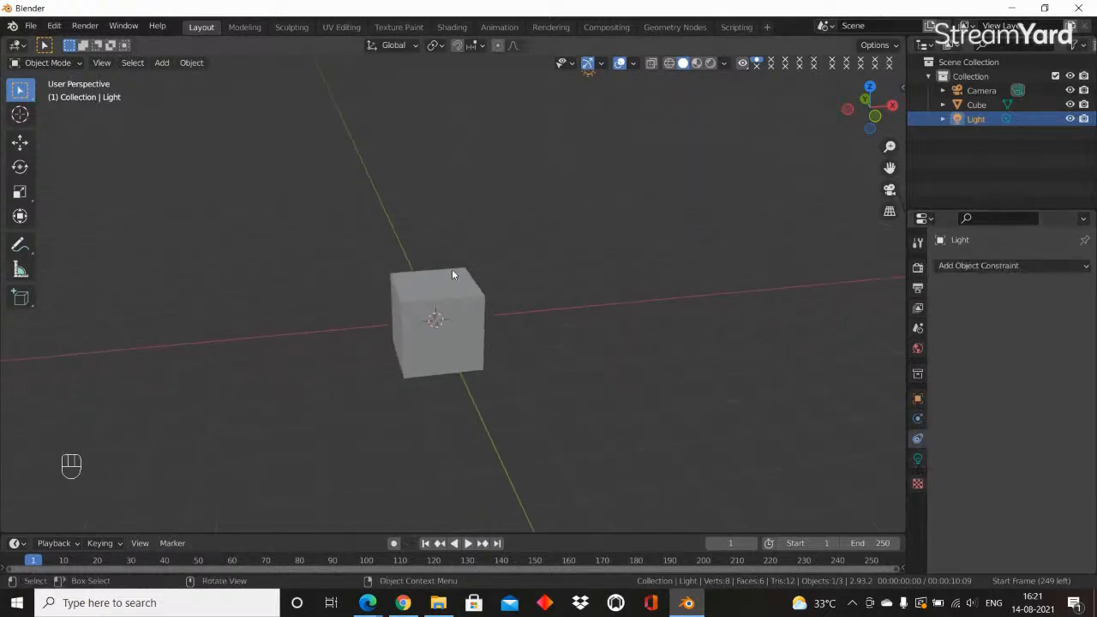
pyautogui.moveTo(451, 283)
pyautogui.mouseDown(button='middle')
pyautogui.moveTo(480, 363)
pyautogui.moveTo(450, 335)
pyautogui.moveTo(461, 298)
pyautogui.mouseUp(button='middle')
pyautogui.scroll(6, 475, 358)
pyautogui.scroll(-4, 451, 336)
pyautogui.click(456, 336)
pyautogui.scroll(4, 461, 297)
pyautogui.scroll(-4, 460, 297)
pyautogui.moveTo(363, 331); pyautogui.dragTo(565, 241, button='middle')
pyautogui.scroll(1, 541, 250)
pyautogui.scroll(-4, 543, 250)
pyautogui.scroll(3, 559, 243)
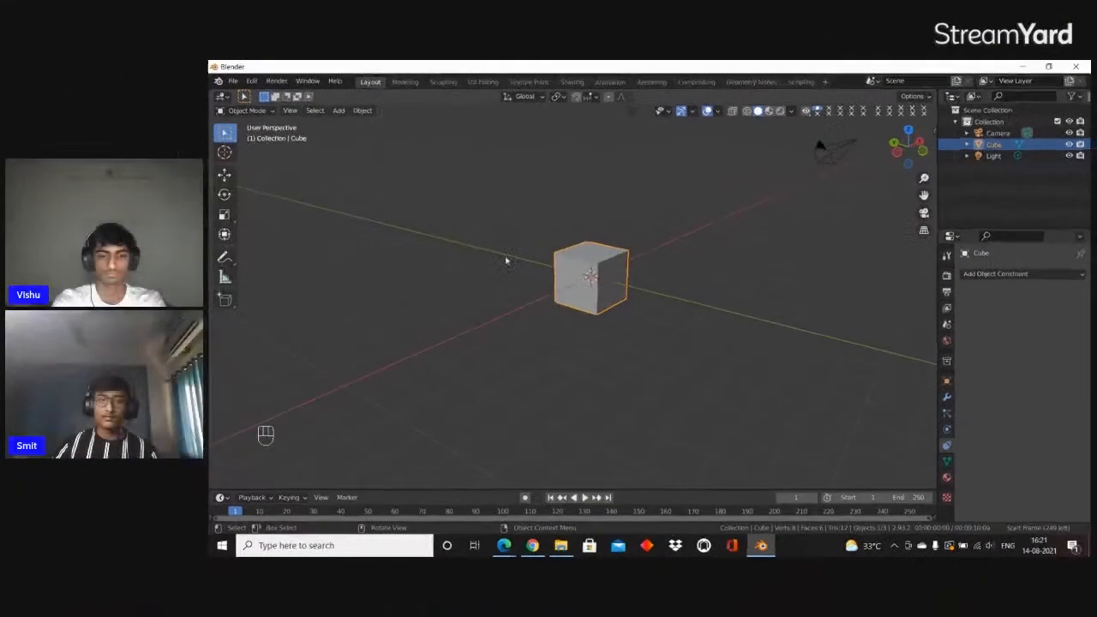
pyautogui.scroll(3, 551, 286)
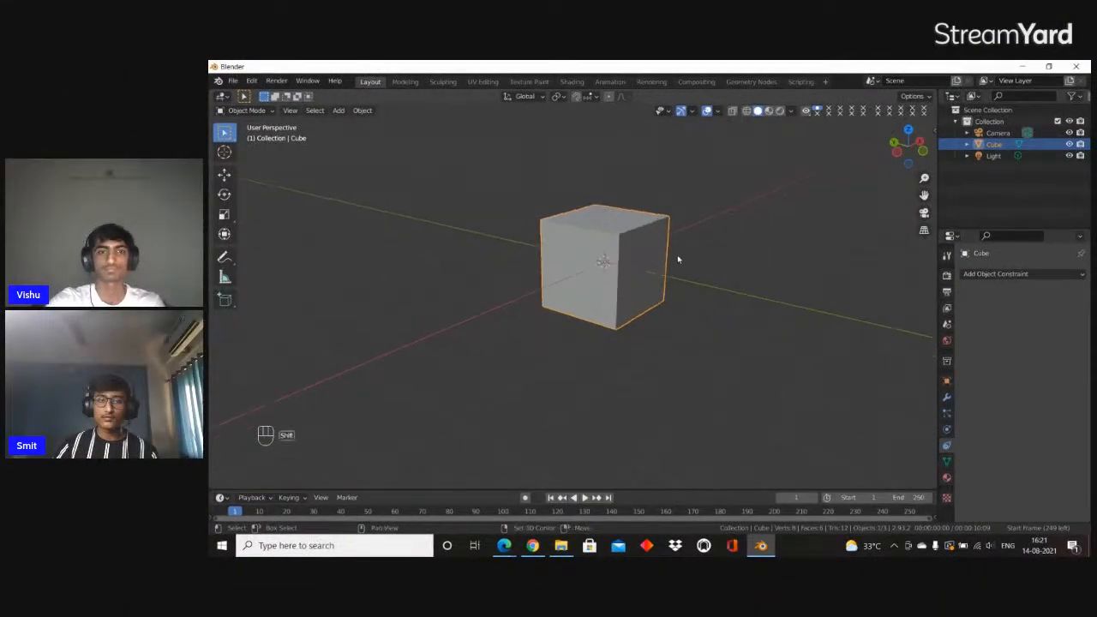
pyautogui.moveTo(678, 257); pyautogui.dragTo(662, 276, button='middle')
pyautogui.keyDown('shift'); pyautogui.moveTo(490, 284); pyautogui.dragTo(557, 296, button='middle'); pyautogui.keyUp('shift')
pyautogui.press('x')
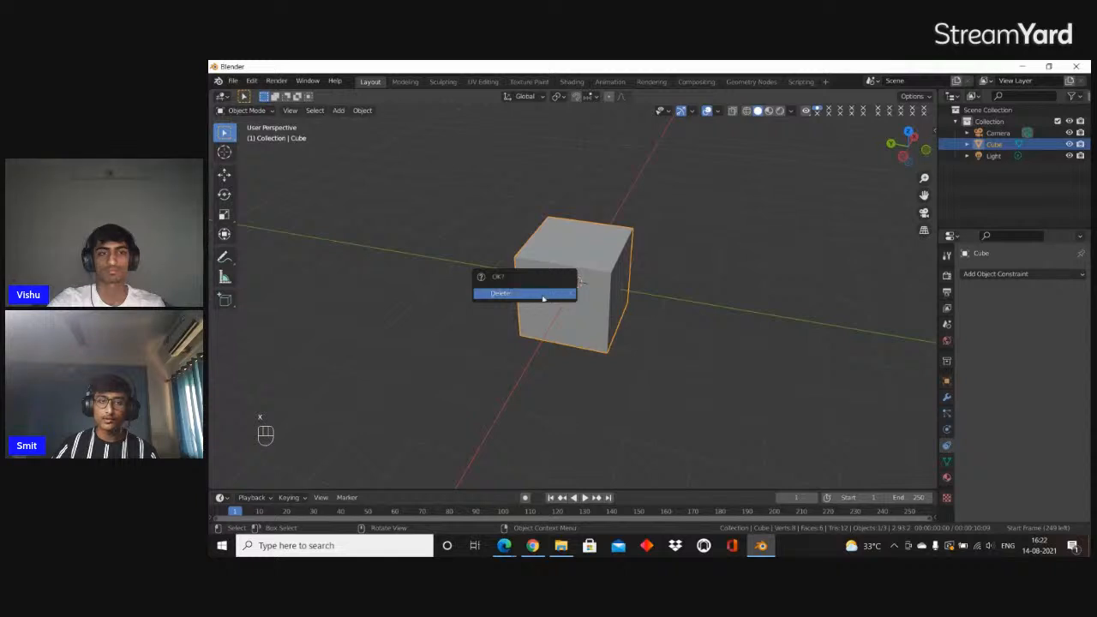
pyautogui.click(540, 294)
# Add a UV Sphere mesh at the origin of the emptied scene
pyautogui.moveTo(510, 253); pyautogui.dragTo(508, 245, button='middle')
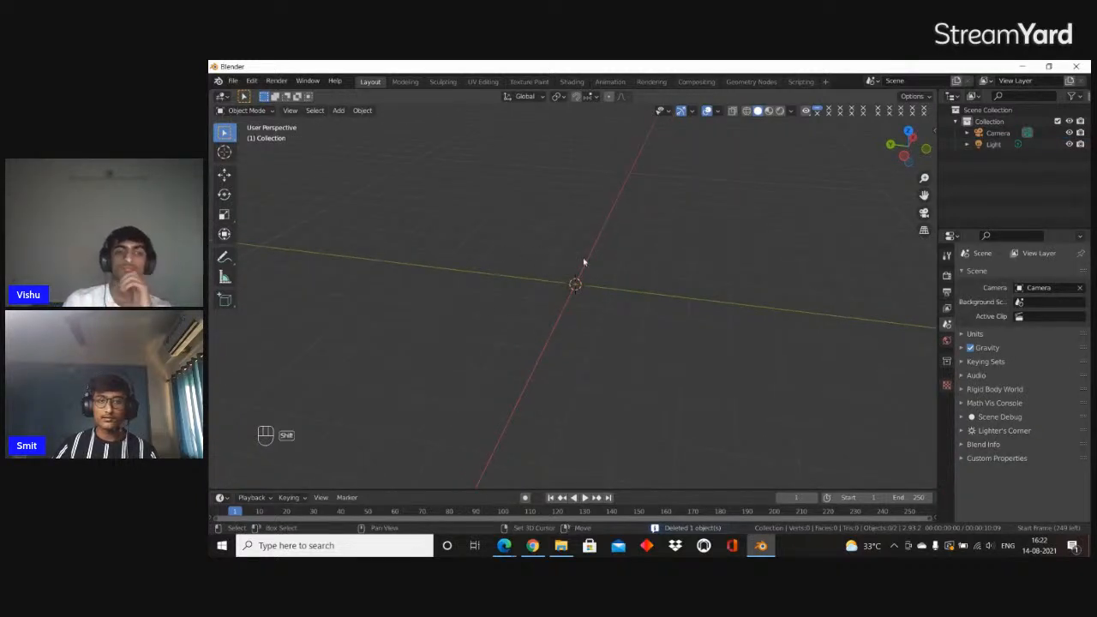
pyautogui.moveTo(440, 216); pyautogui.dragTo(624, 229, button='middle')
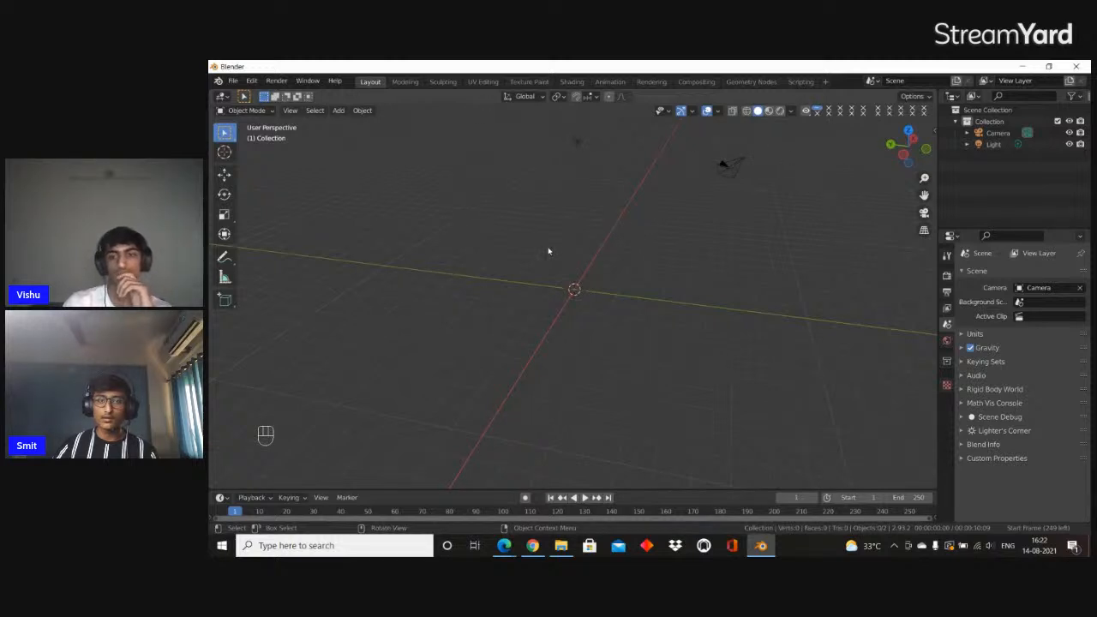
pyautogui.moveTo(549, 251); pyautogui.dragTo(565, 225, button='middle')
pyautogui.hotkey('shift', 'a')
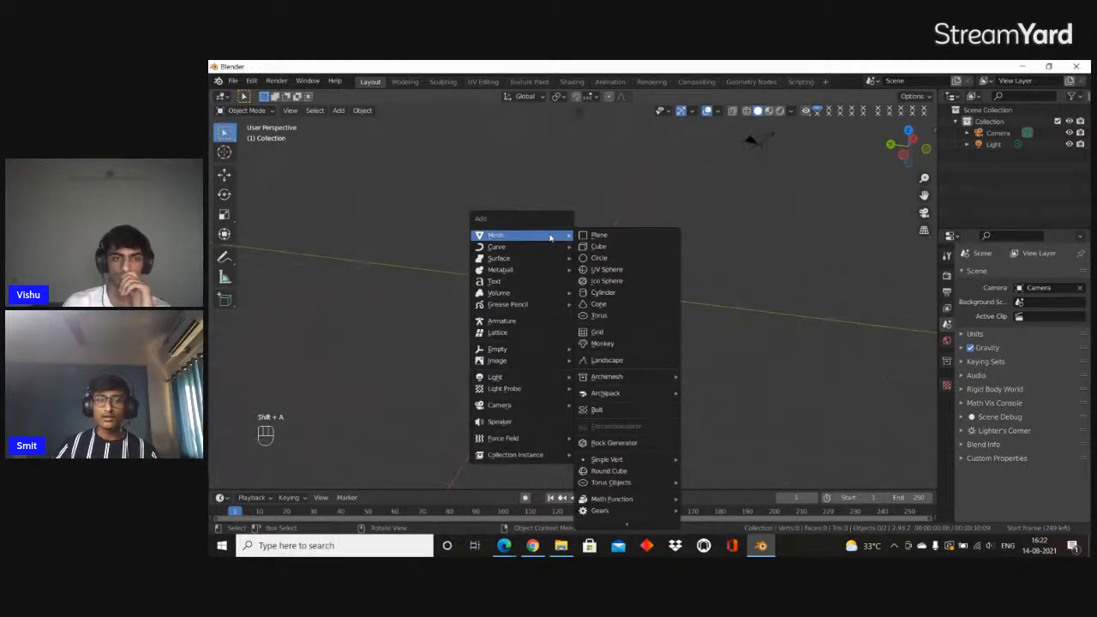
pyautogui.moveTo(517, 237)
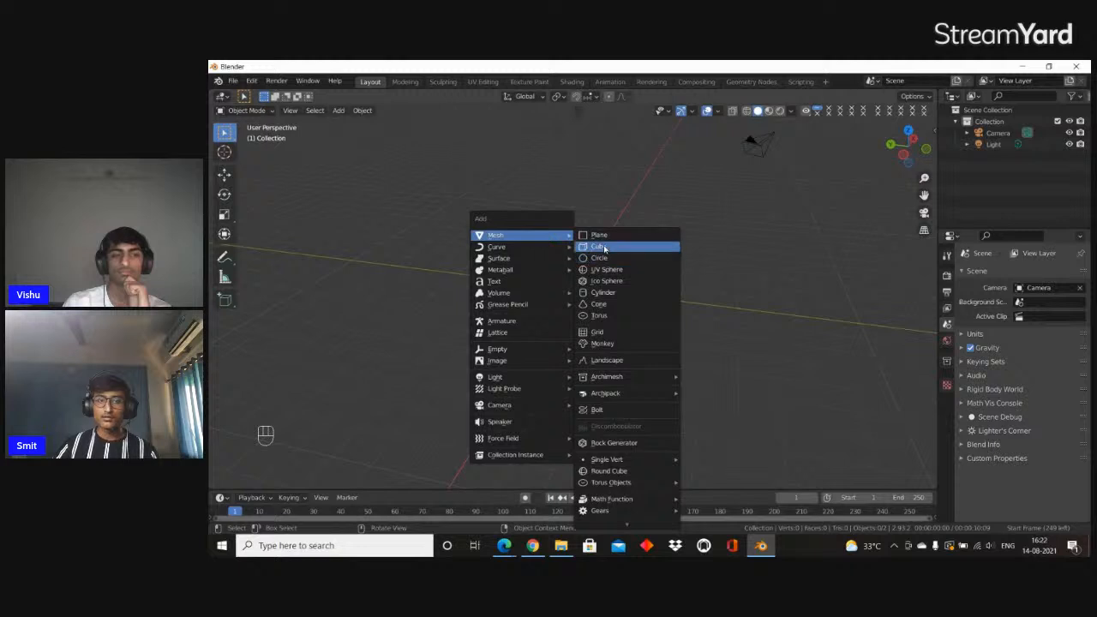
pyautogui.click(646, 271)
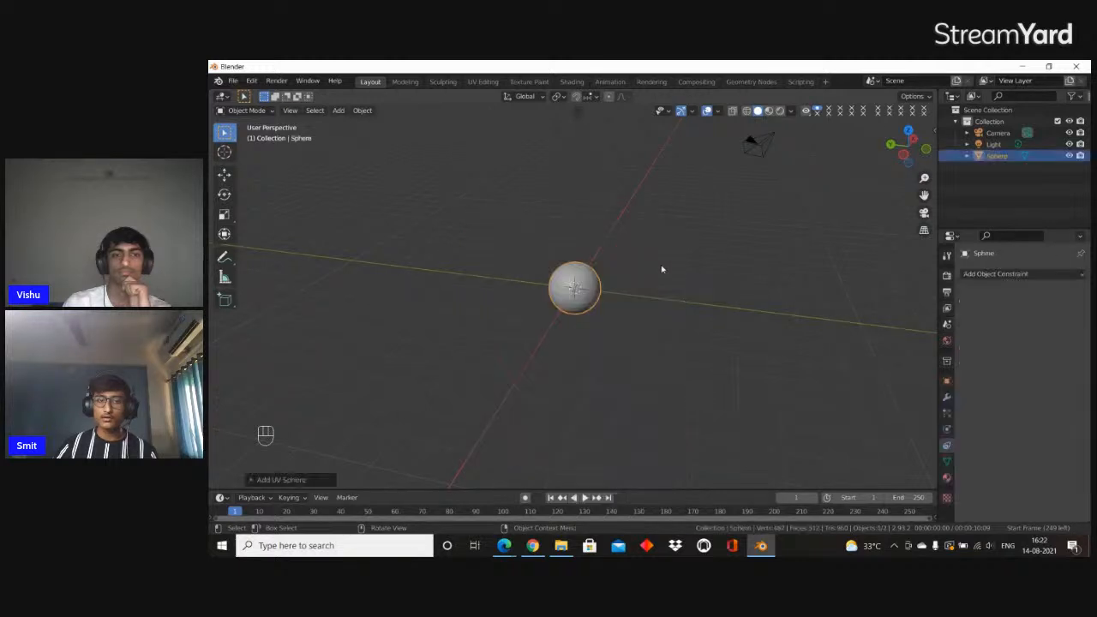
pyautogui.moveTo(661, 269); pyautogui.dragTo(698, 249, button='middle')
pyautogui.scroll(3, 521, 260)
pyautogui.scroll(-3, 688, 245)
pyautogui.press('g')
pyautogui.press('z')
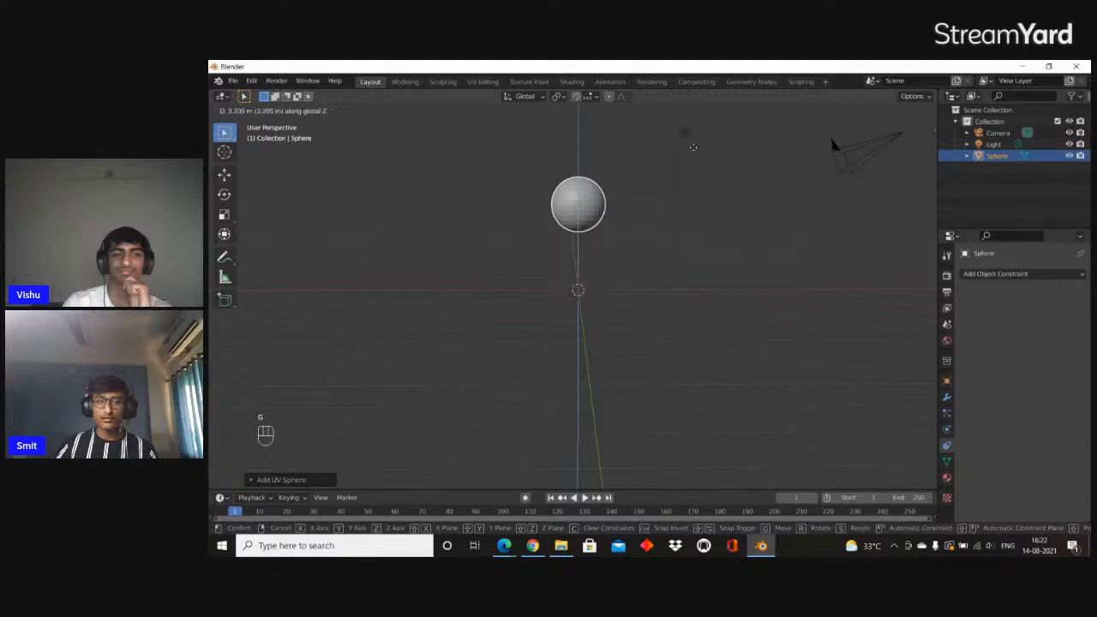
pyautogui.rightClick(677, 242)
# Raise the UV sphere above the origin by moving it along the global Z axis
pyautogui.moveTo(613, 262); pyautogui.dragTo(593, 278, button='middle')
pyautogui.scroll(3, 591, 276)
pyautogui.scroll(-2, 590, 275)
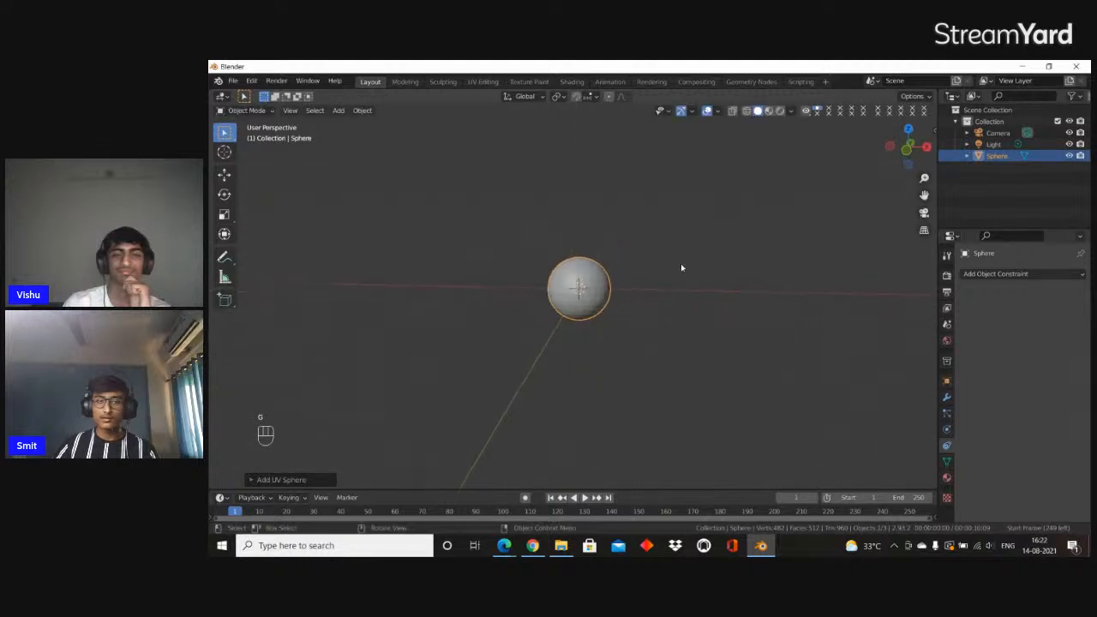
pyautogui.press('g')
pyautogui.press('z')
pyautogui.click(700, 133)
pyautogui.scroll(-3, 505, 180)
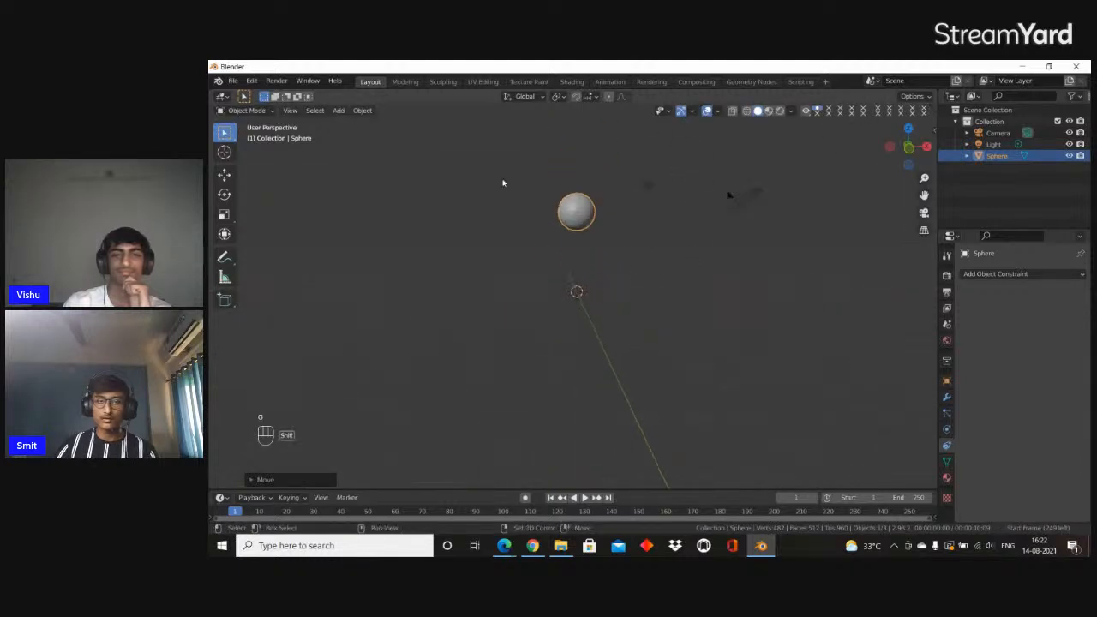
# Add a cube mesh at the origin and scale it taller along the Z axis to form a torso
pyautogui.hotkey('shift', 'a')
pyautogui.moveTo(504, 180)
pyautogui.click(564, 189)
pyautogui.scroll(2, 728, 240)
pyautogui.moveTo(745, 242); pyautogui.dragTo(721, 246, button='middle')
pyautogui.press('s')
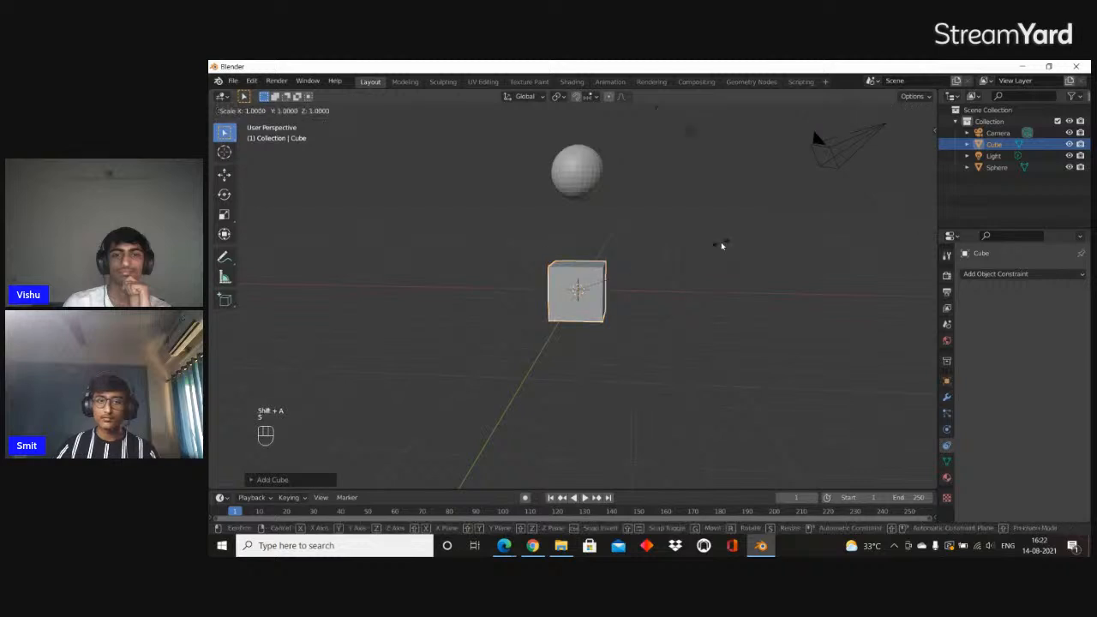
pyautogui.rightClick(721, 242)
pyautogui.press('s')
pyautogui.press('z')
pyautogui.click(757, 158)
# Move the stretched cube up along the global Z axis until it meets the underside of the sphere
pyautogui.press('g')
pyautogui.press('z')
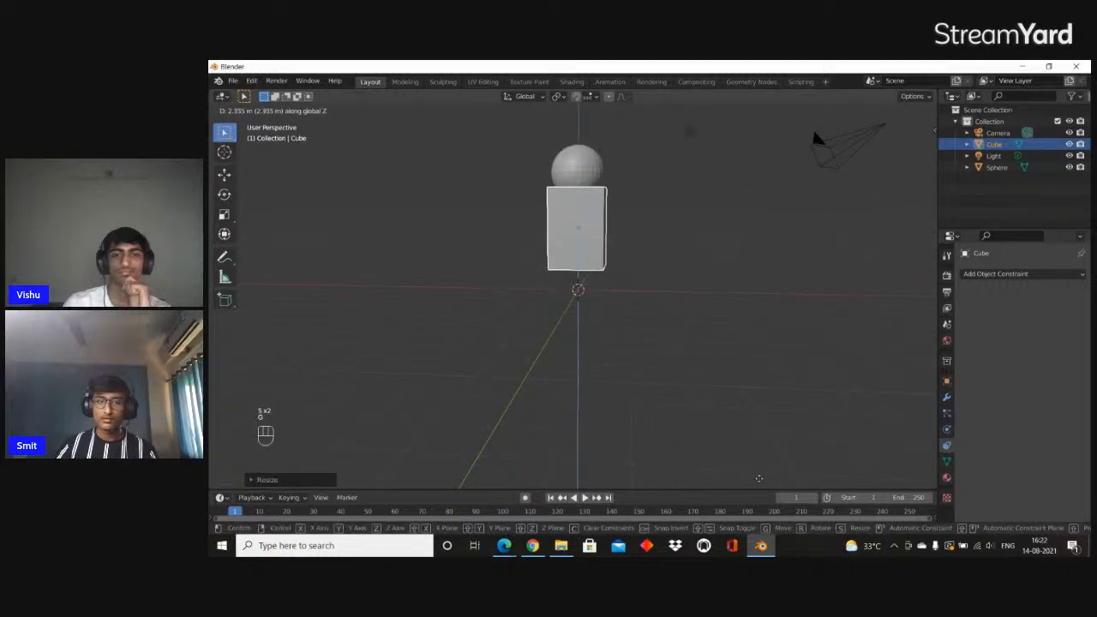
pyautogui.click(755, 485)
pyautogui.keyDown('shift'); pyautogui.moveTo(636, 387); pyautogui.dragTo(641, 441, button='middle'); pyautogui.keyUp('shift')
# Duplicate the torso block and place the copy directly beneath it along the Z axis
pyautogui.hotkey('shift', 'a')
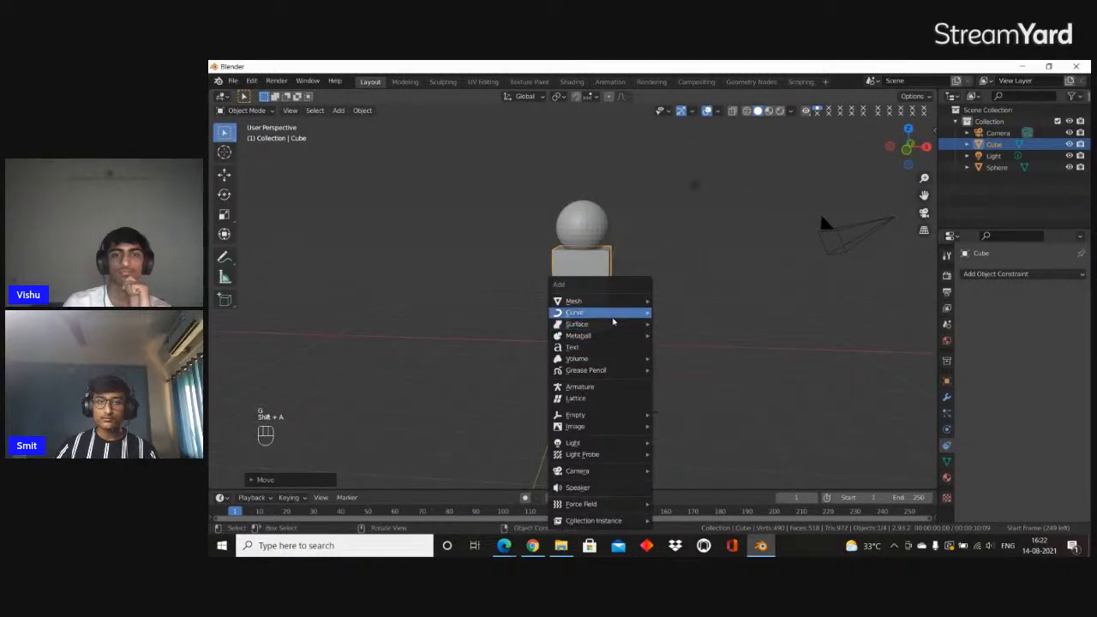
pyautogui.moveTo(563, 266); pyautogui.dragTo(615, 286, button='middle')
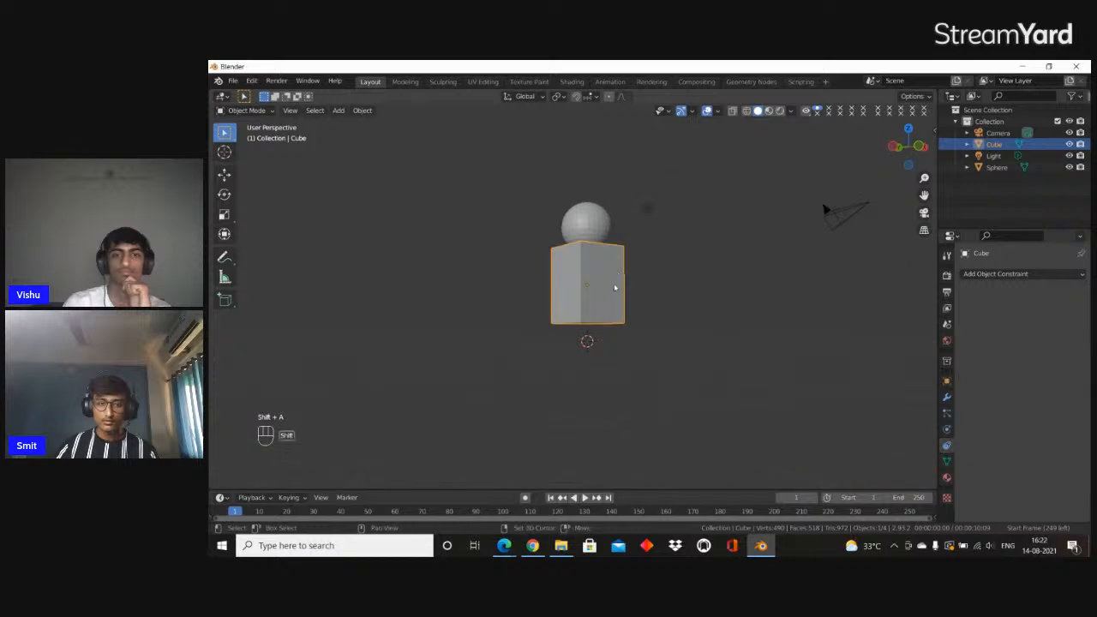
pyautogui.hotkey('shift', 'd')
pyautogui.press('z')
pyautogui.click(606, 359)
pyautogui.moveTo(606, 360); pyautogui.dragTo(651, 300, button='middle')
pyautogui.scroll(2, 622, 379)
pyautogui.press('s')
pyautogui.rightClick(756, 351)
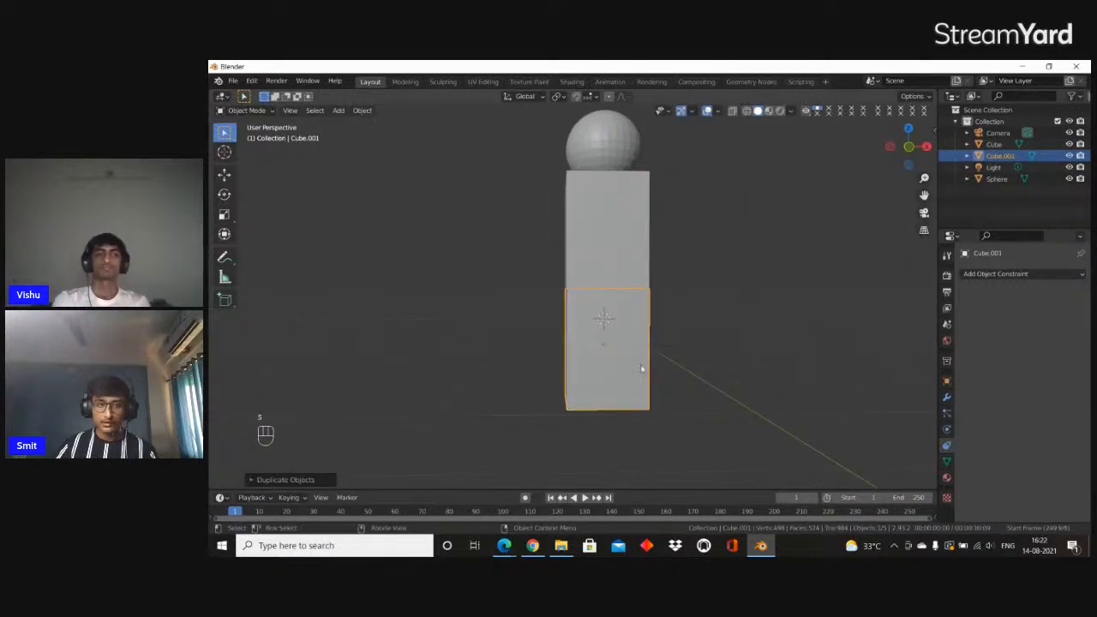
# Narrow the lower block into a thin leg by scaling it in X and Y while excluding Z
pyautogui.keyDown('shift'); pyautogui.moveTo(358, 345); pyautogui.dragTo(470, 323, button='middle'); pyautogui.keyUp('shift')
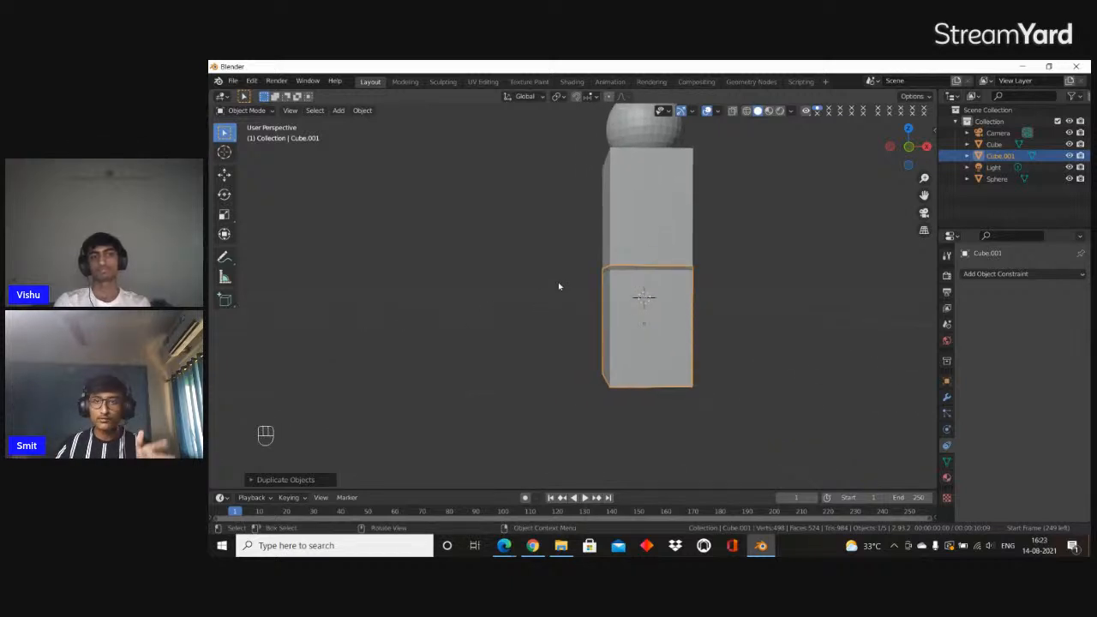
pyautogui.scroll(4, 600, 300)
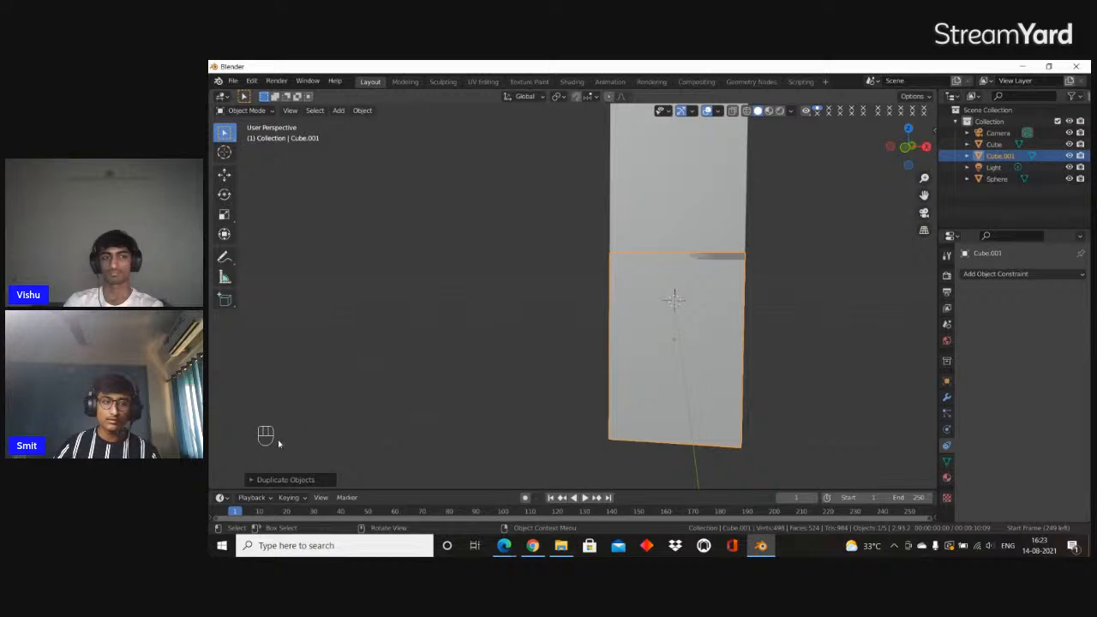
pyautogui.scroll(4, 649, 370)
pyautogui.scroll(-4, 656, 371)
pyautogui.keyDown('shift'); pyautogui.moveTo(721, 342); pyautogui.dragTo(414, 381, button='middle'); pyautogui.keyUp('shift')
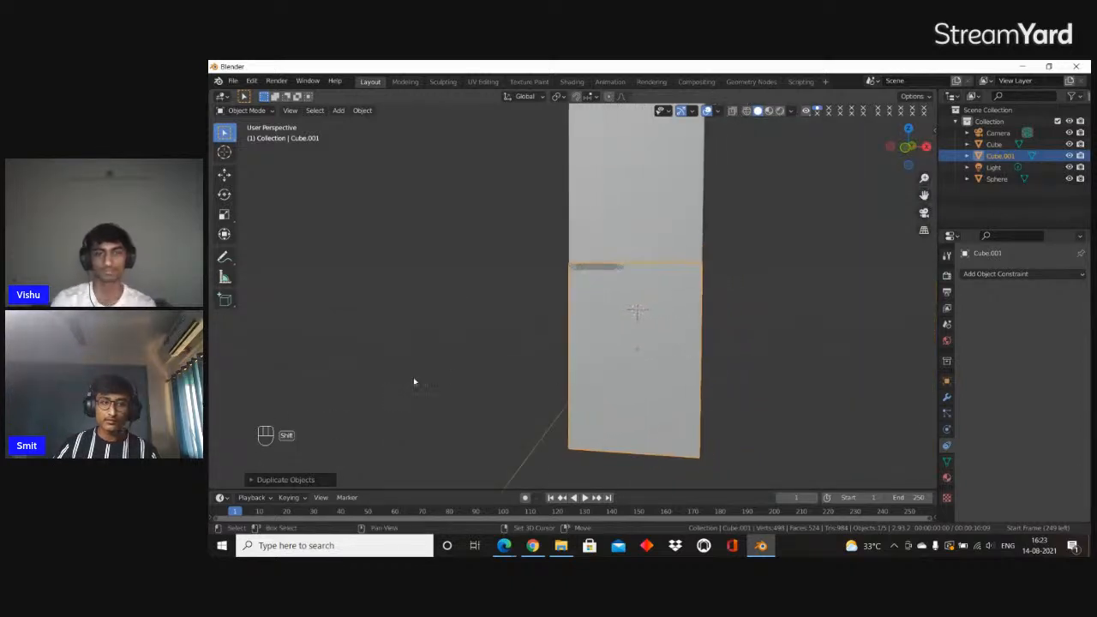
pyautogui.press('g')
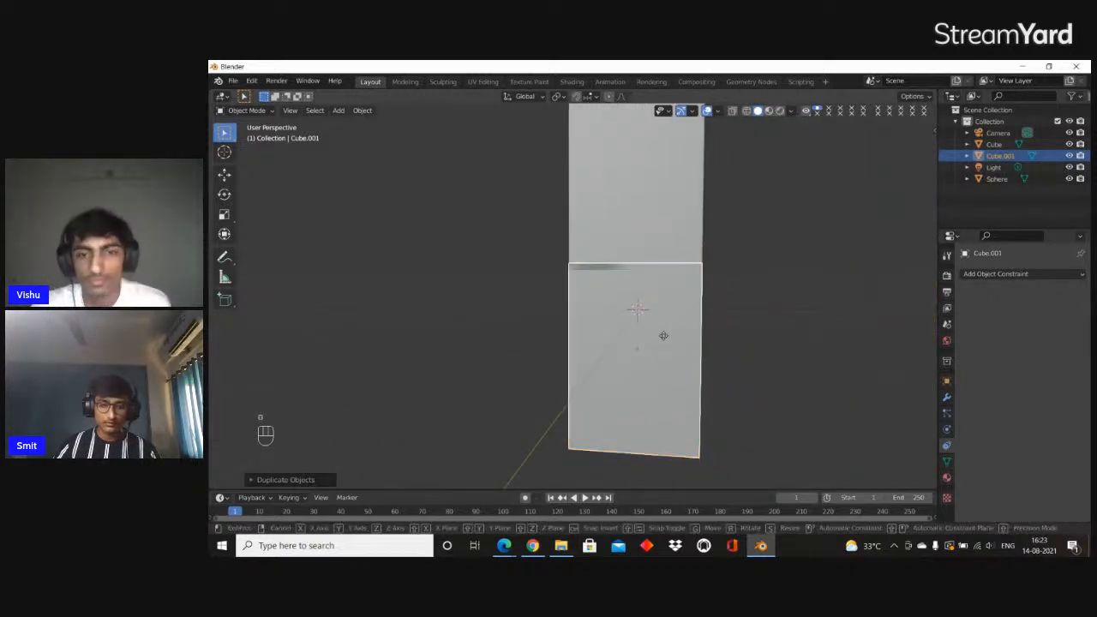
pyautogui.click(675, 347)
pyautogui.moveTo(674, 346); pyautogui.dragTo(832, 335, button='middle')
pyautogui.press('s')
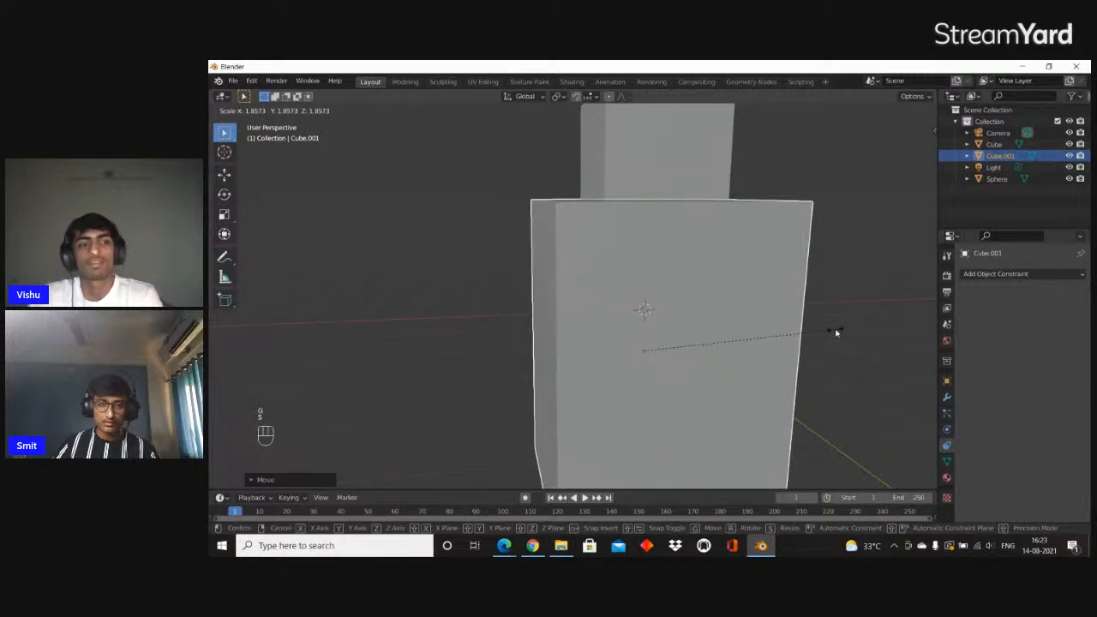
pyautogui.hotkey('shift', 'z')
pyautogui.click(649, 335)
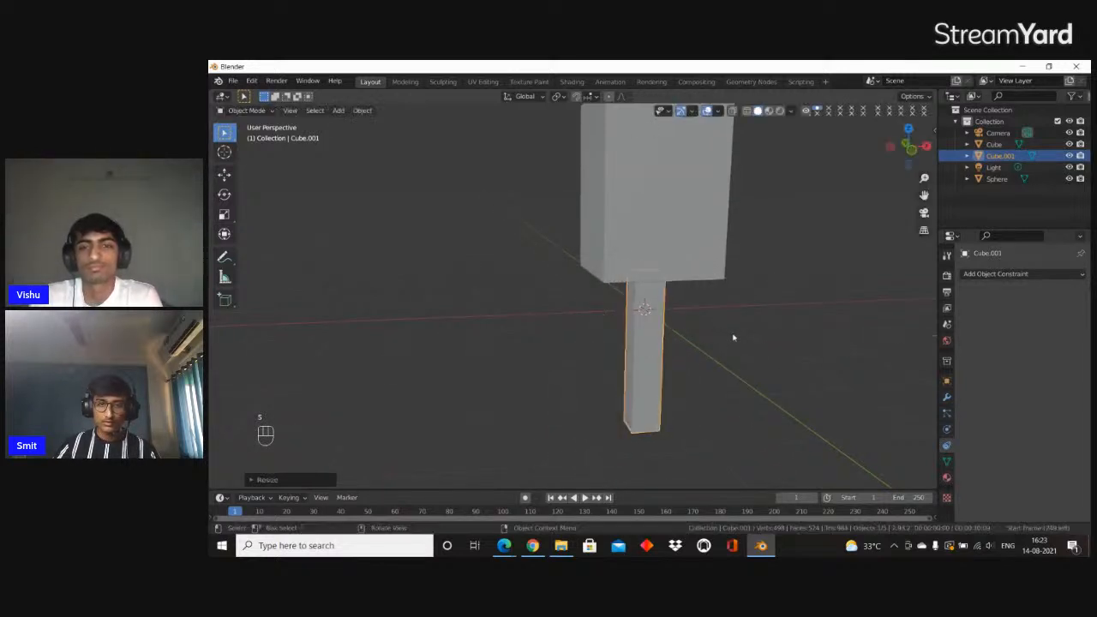
# Move the leg along the X axis to one side of the torso and duplicate it on the other side
pyautogui.press('g')
pyautogui.press('x')
pyautogui.moveTo(732, 338); pyautogui.dragTo(721, 307, button='middle')
pyautogui.click(673, 333)
pyautogui.hotkey('shift', 'd')
pyautogui.click(746, 338)
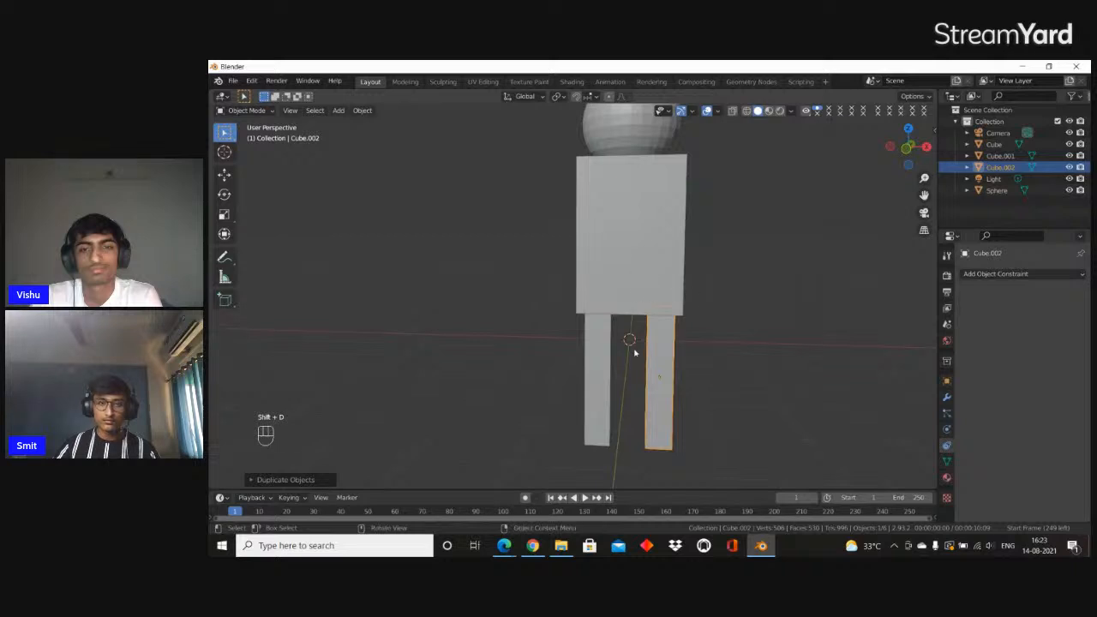
# Duplicate a leg up to the shoulder and rotate the copy about X and Z so it extends outward as an arm
pyautogui.hotkey('shift', 'd')
pyautogui.click(677, 159)
pyautogui.press('r')
pyautogui.press('x')
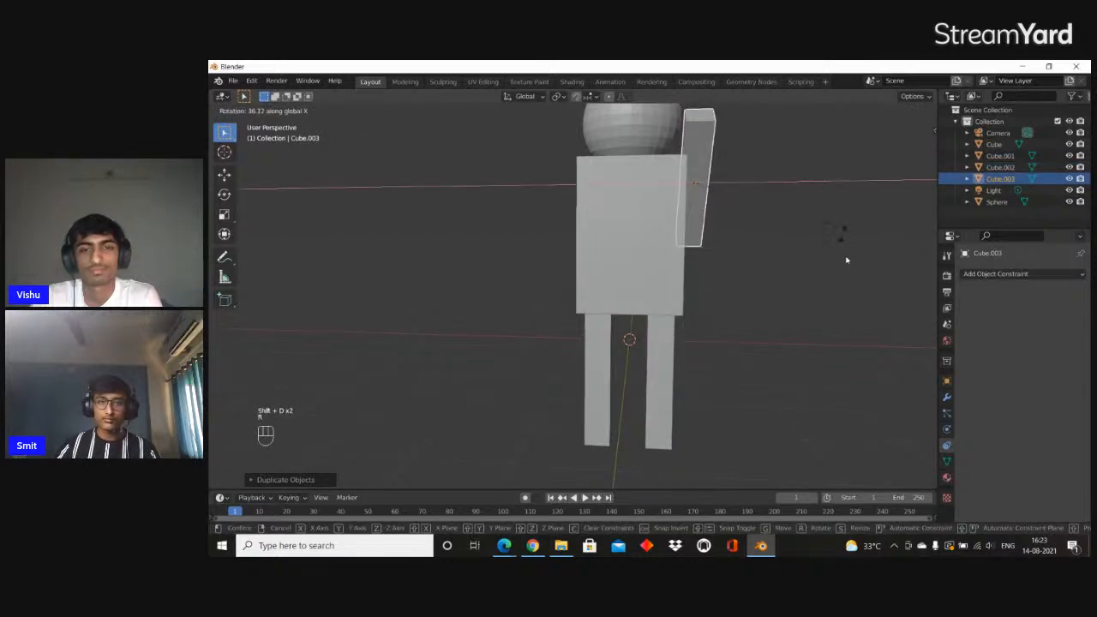
pyautogui.click(847, 464)
pyautogui.press('r')
pyautogui.press('z')
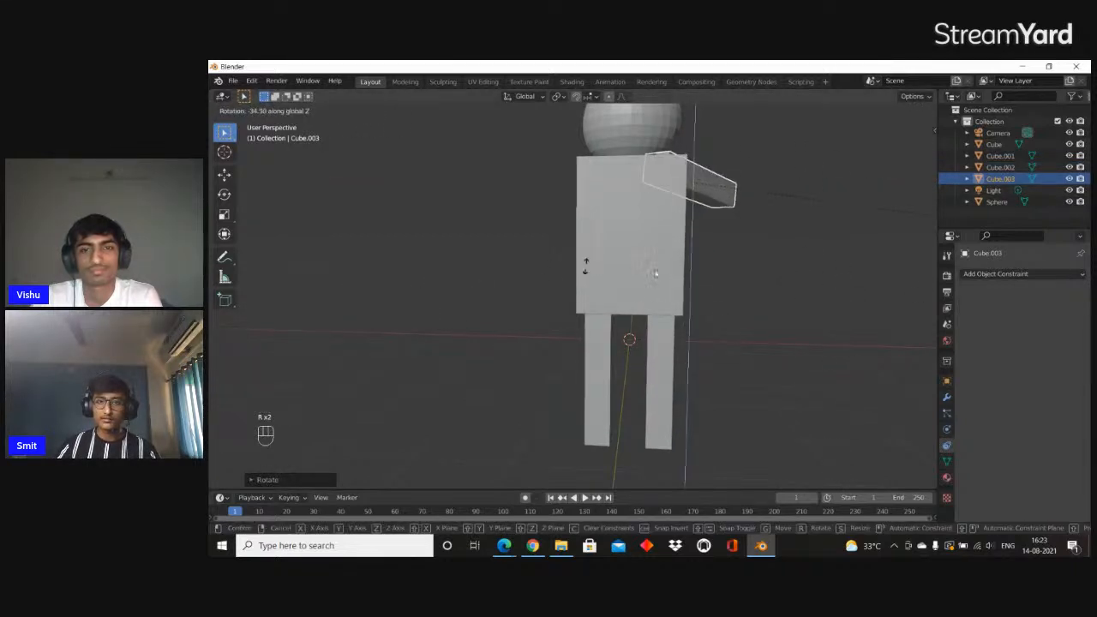
pyautogui.click(435, 372)
# Duplicate the arm onto the opposite shoulder and rotate the copy about the Z axis to point outward
pyautogui.hotkey('shift', 'd')
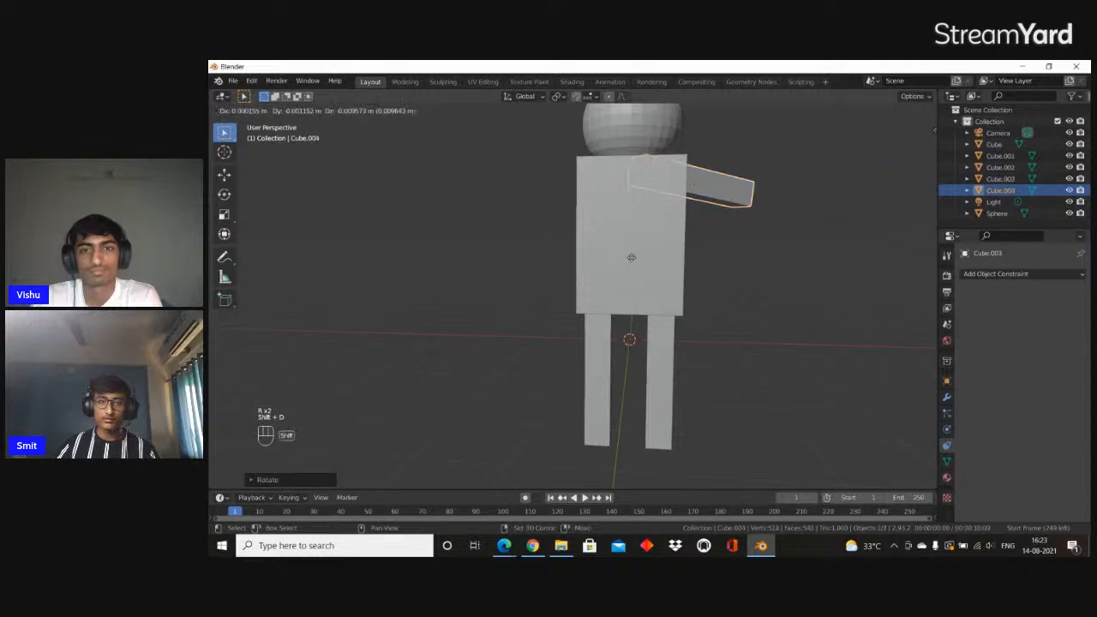
pyautogui.click(502, 253)
pyautogui.press('r')
pyautogui.press('z')
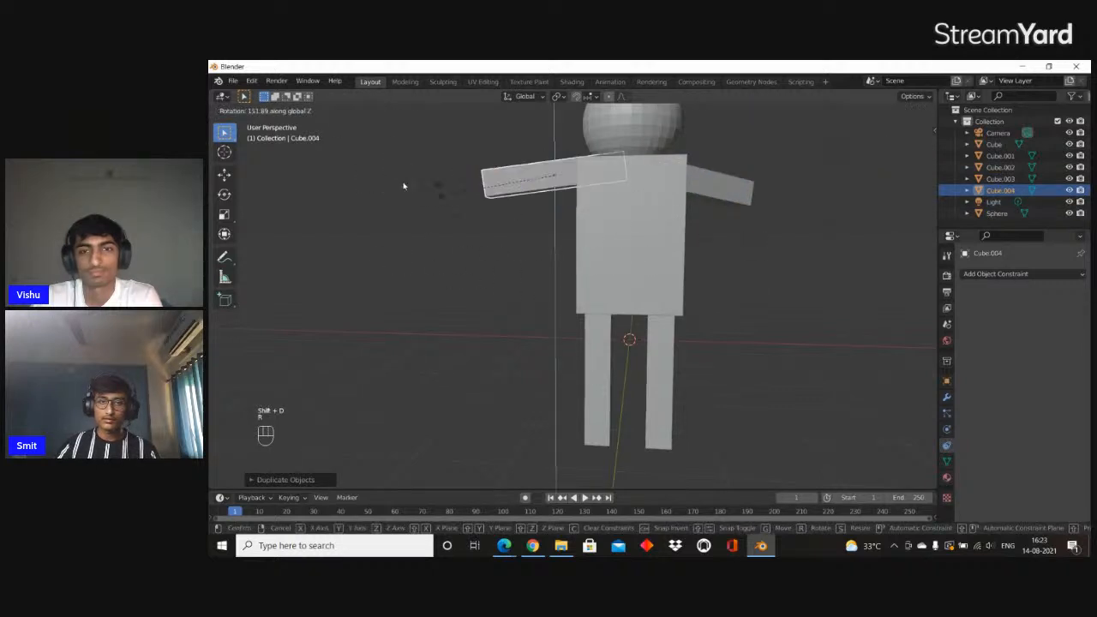
pyautogui.click(368, 177)
pyautogui.scroll(-3, 857, 160)
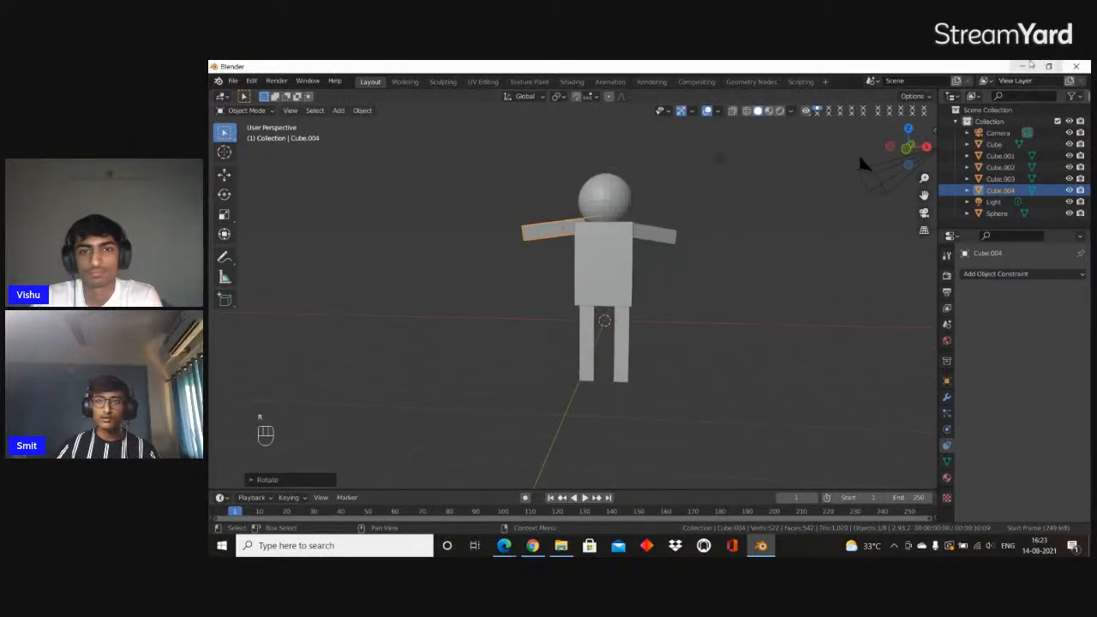
# Switch to the Prezi presentation and advance from the Primitive Modeling slide
pyautogui.click(1027, 66)
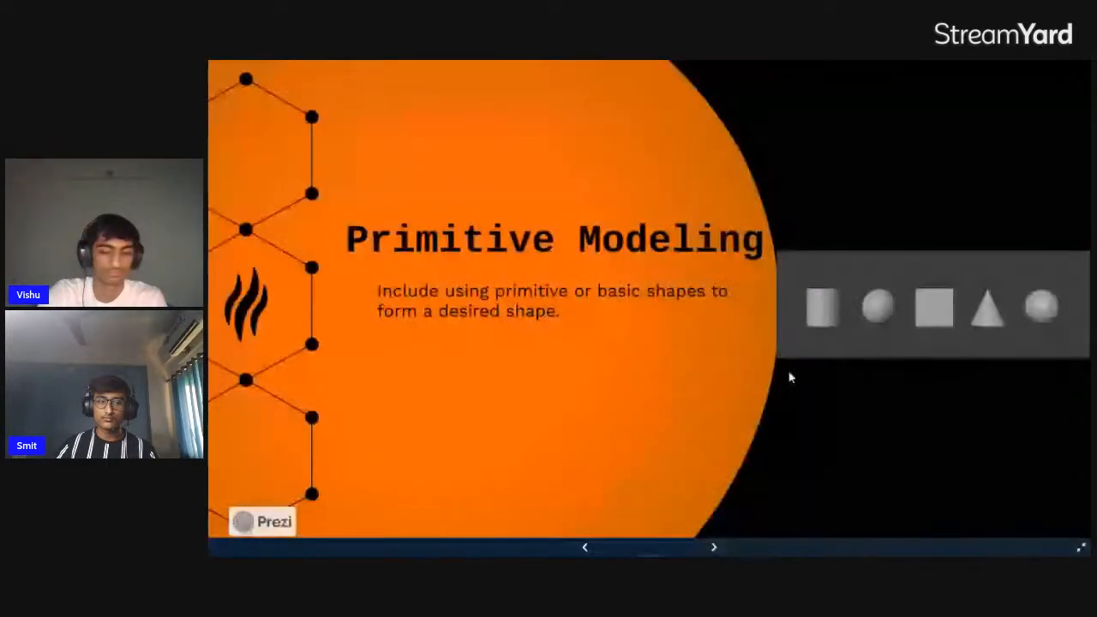
pyautogui.press('Right')
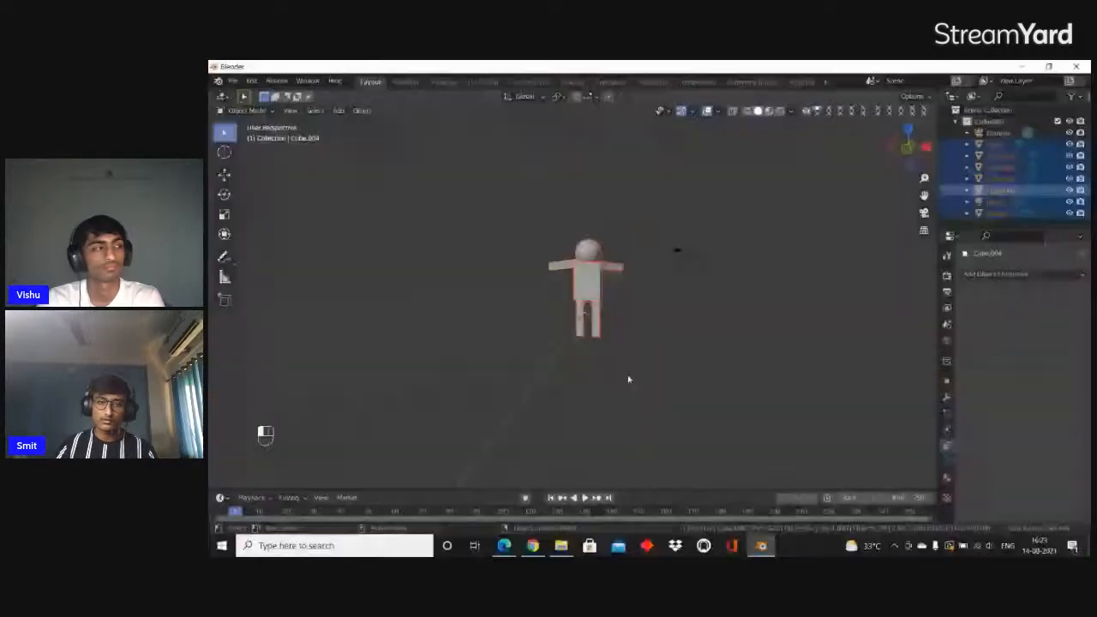
# Select the whole figure together with the camera and light, and delete everything from the scene
pyautogui.moveTo(529, 197); pyautogui.dragTo(685, 390)
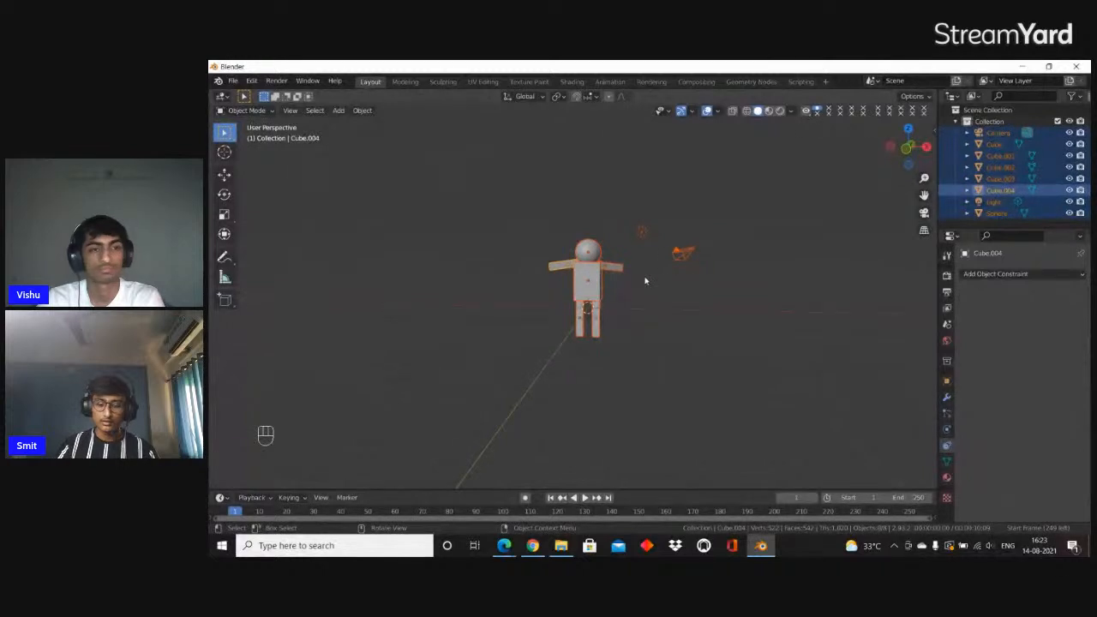
pyautogui.press('Delete')
pyautogui.hotkey('shift', 'a')
pyautogui.click(655, 291)
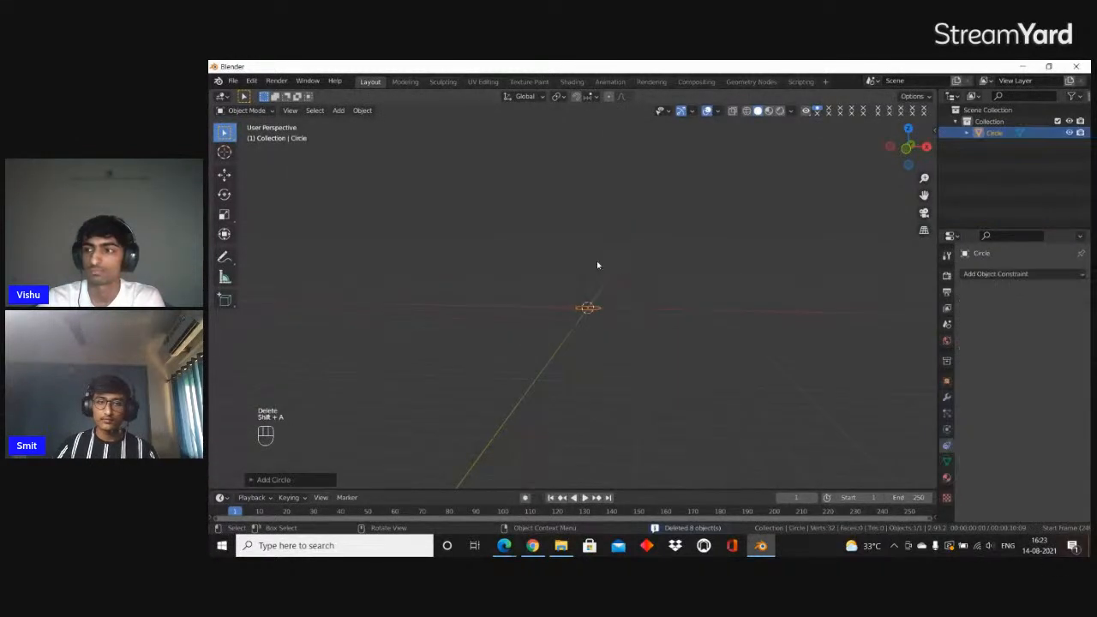
pyautogui.press('Delete')
# Add a new cube mesh at the origin of the emptied scene
pyautogui.hotkey('shift', 'a')
pyautogui.click(623, 272)
pyautogui.scroll(5, 622, 276)
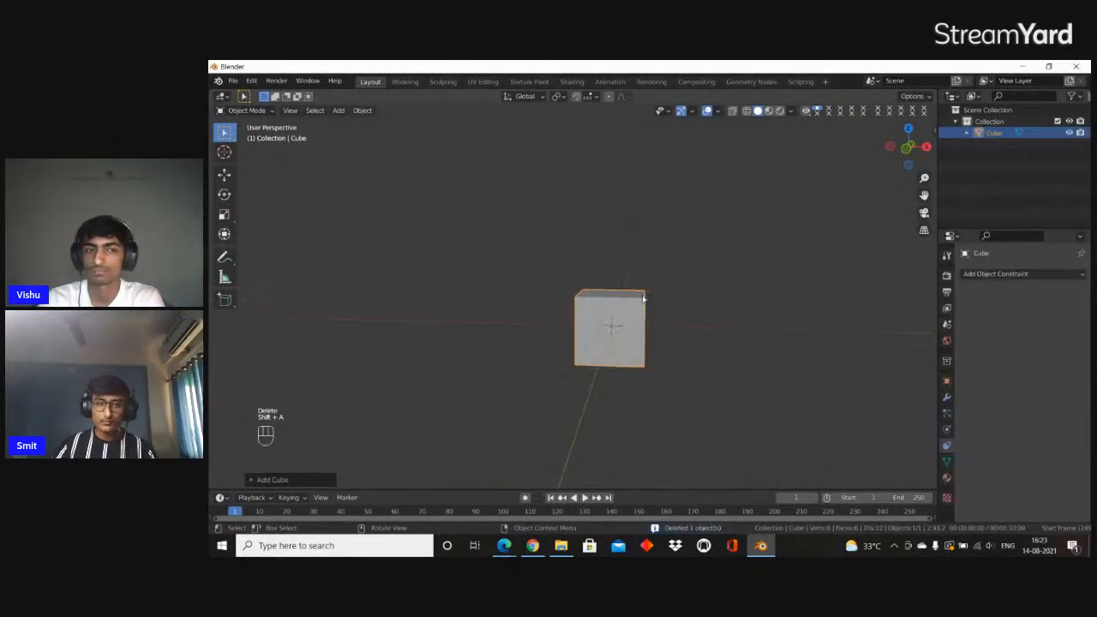
pyautogui.hotkey('alt', 'Tab')
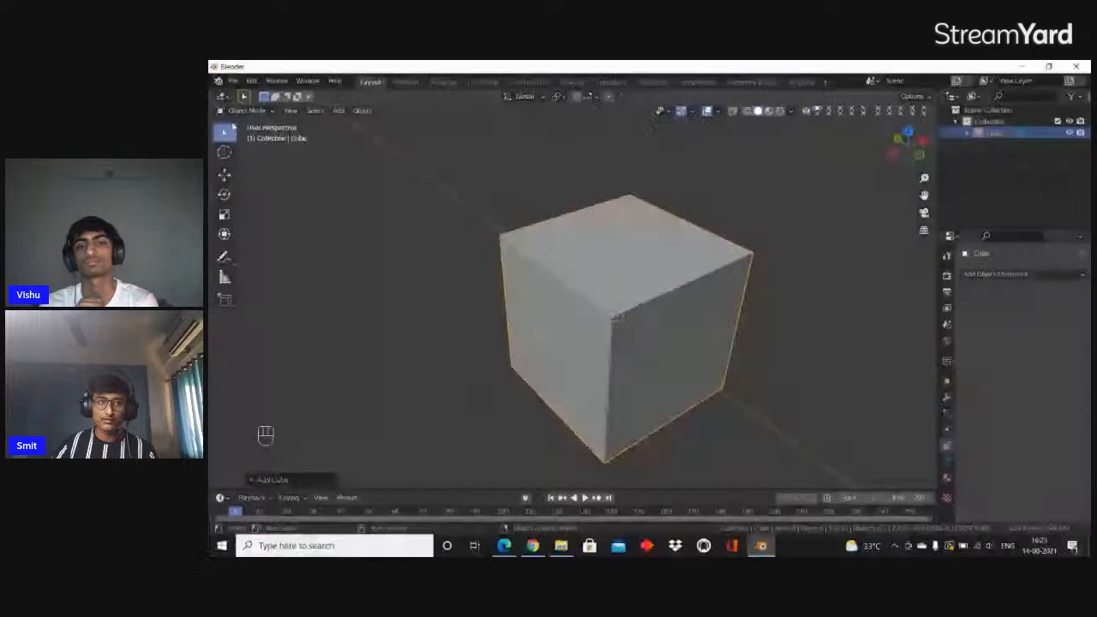
# Switch the new cube from Object Mode to Edit Mode
pyautogui.click(235, 111)
pyautogui.click(241, 136)
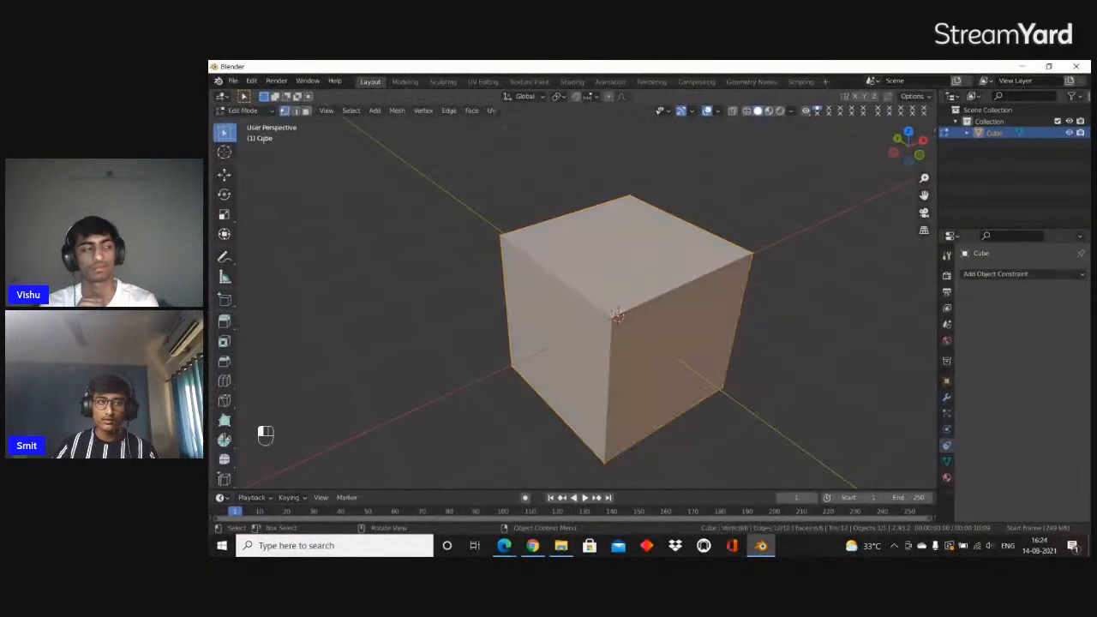
pyautogui.moveTo(677, 278); pyautogui.dragTo(645, 260, button='middle')
pyautogui.scroll(-1, 645, 261)
# Toggle the cube out to Object Mode and back into Edit Mode twice
pyautogui.press('Tab')
pyautogui.press('Tab')
pyautogui.scroll(-3, 512, 251)
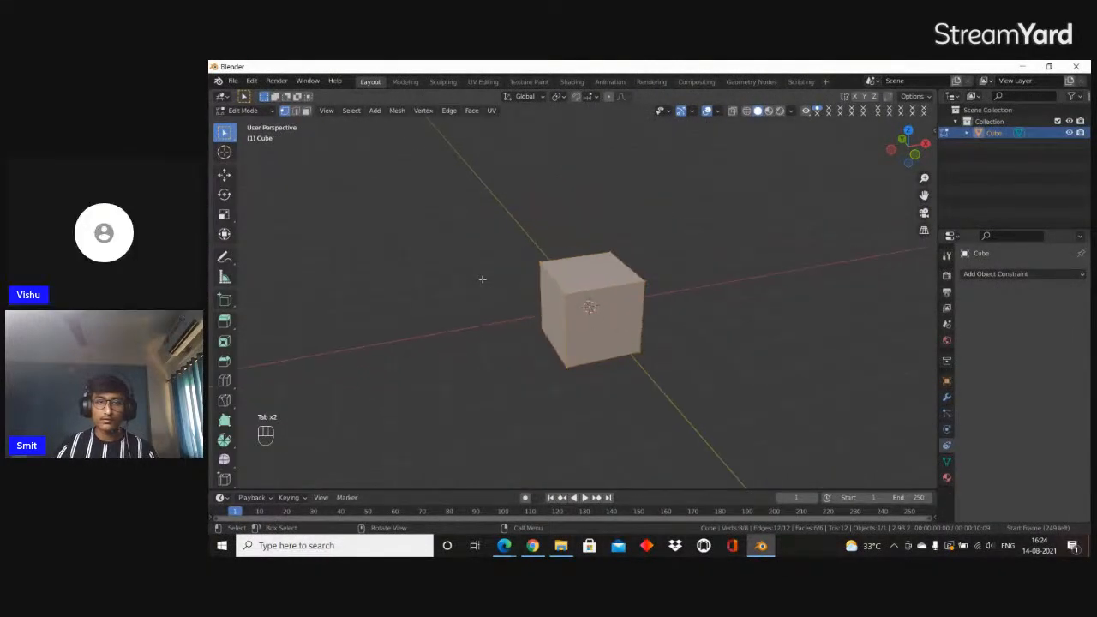
pyautogui.moveTo(480, 277); pyautogui.dragTo(585, 241, button='middle')
pyautogui.press('Tab')
pyautogui.press('Tab')
pyautogui.scroll(5, 534, 282)
pyautogui.scroll(-4, 585, 240)
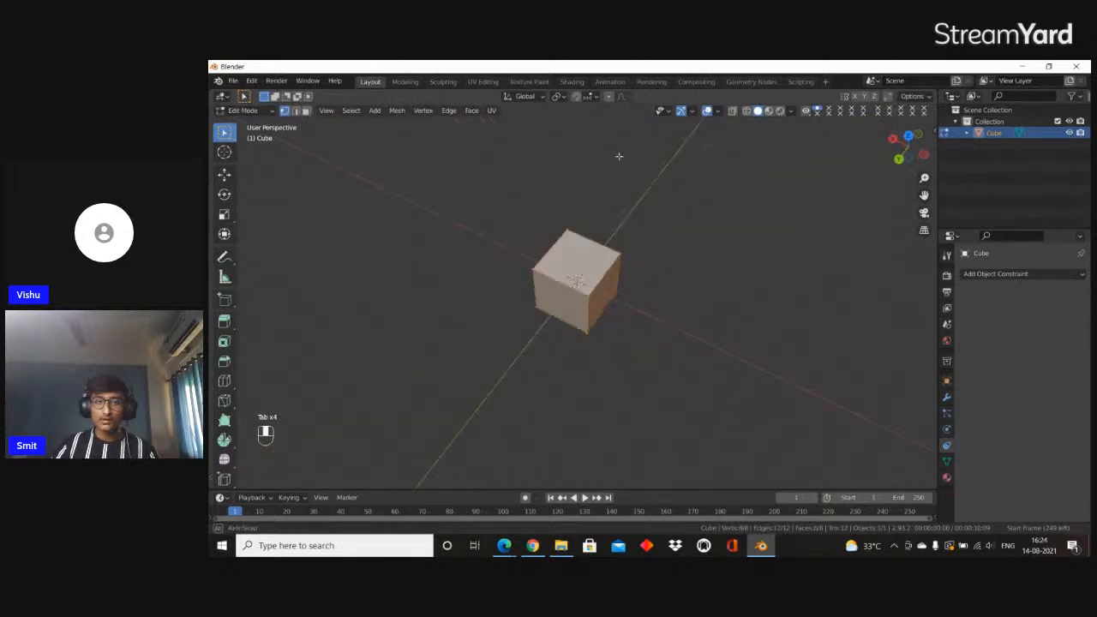
# Select a single corner vertex on the underside of the cube and view it from several sides
pyautogui.moveTo(617, 157); pyautogui.dragTo(603, 385, button='middle')
pyautogui.scroll(5, 602, 385)
pyautogui.moveTo(540, 311); pyautogui.dragTo(451, 340, button='middle')
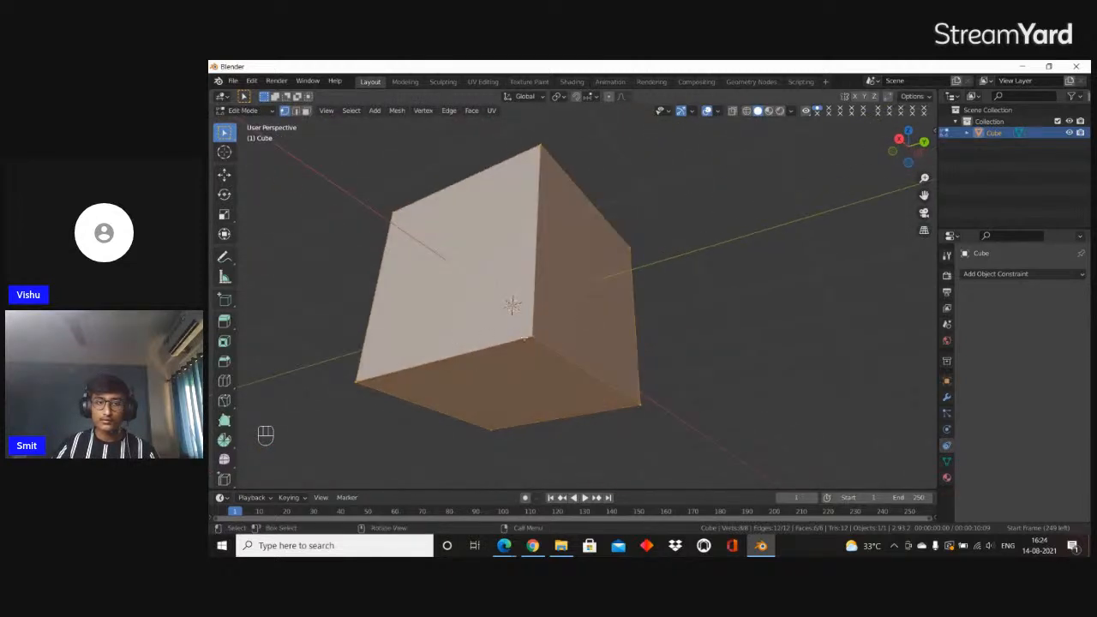
pyautogui.click(525, 339)
pyautogui.keyDown('shift'); pyautogui.moveTo(529, 340); pyautogui.dragTo(605, 313, button='middle'); pyautogui.keyUp('shift')
pyautogui.scroll(4, 617, 319)
pyautogui.moveTo(656, 341); pyautogui.dragTo(571, 286, button='middle')
pyautogui.moveTo(563, 366); pyautogui.dragTo(729, 328, button='middle')
# Change to face selection and pick one side face of the cube
pyautogui.press('3')
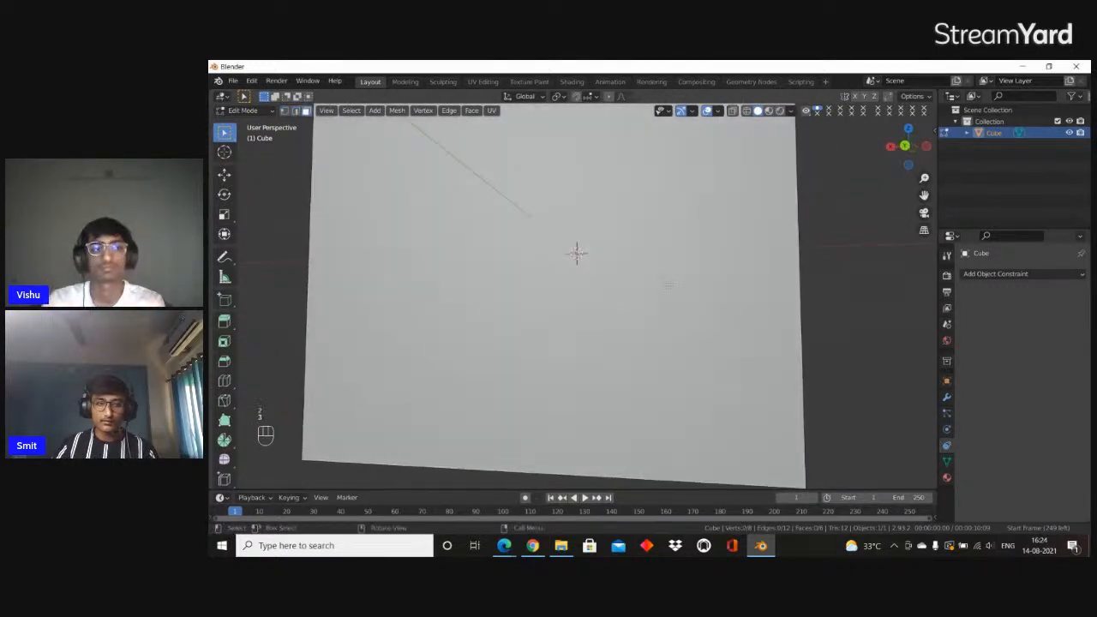
pyautogui.click(678, 290)
pyautogui.scroll(-5, 678, 291)
pyautogui.moveTo(677, 293); pyautogui.dragTo(734, 299, button='middle')
pyautogui.scroll(2, 668, 300)
pyautogui.moveTo(668, 300); pyautogui.dragTo(735, 257, button='middle')
pyautogui.scroll(-4, 735, 257)
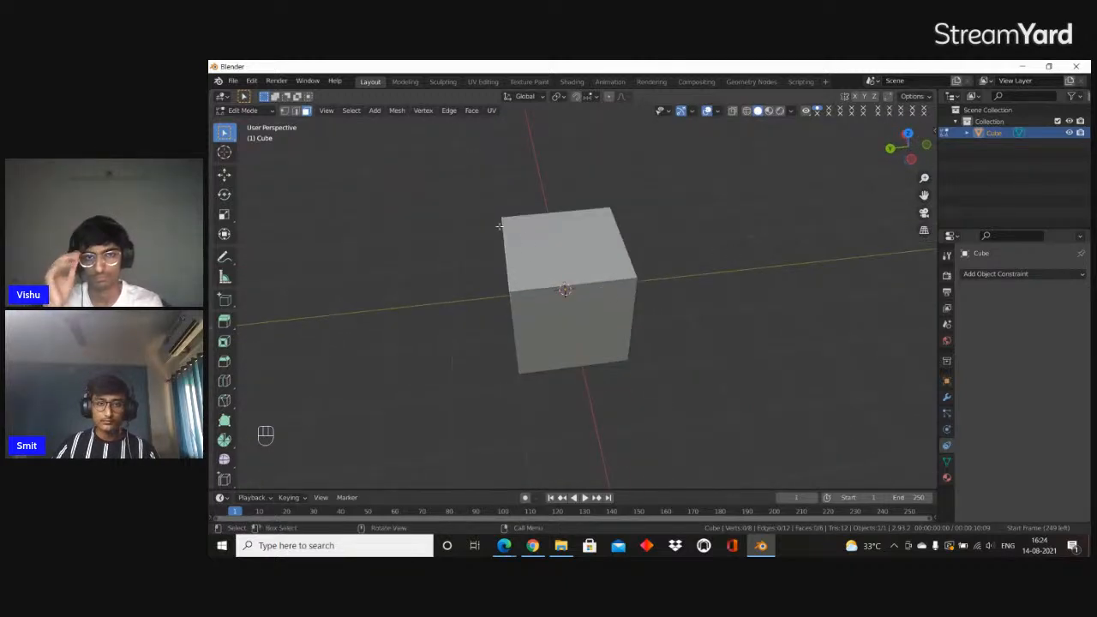
# Switch to vertex selection and box-select the cube's vertices from several viewing angles
pyautogui.moveTo(489, 179); pyautogui.dragTo(716, 446)
pyautogui.moveTo(657, 340); pyautogui.dragTo(698, 279, button='middle')
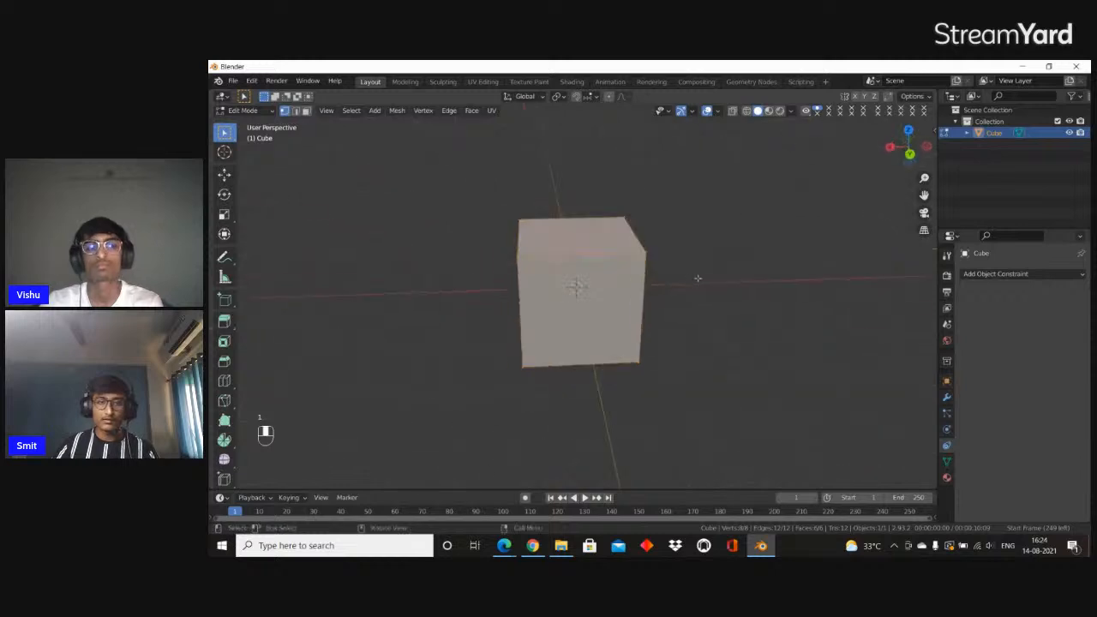
pyautogui.moveTo(656, 318); pyautogui.dragTo(489, 228, button='middle')
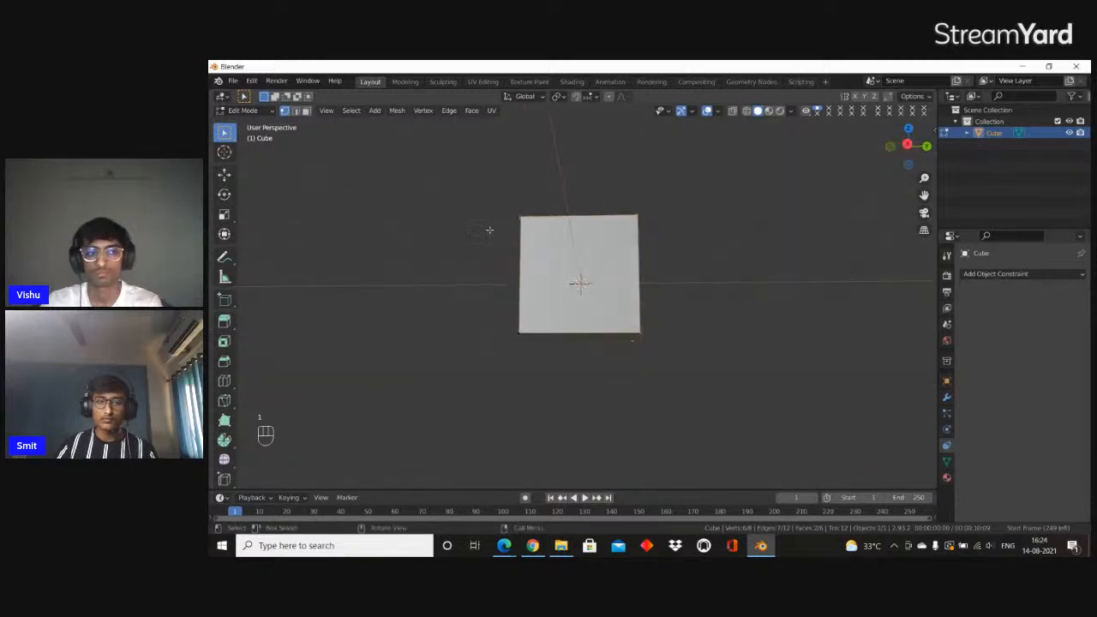
pyautogui.moveTo(482, 216); pyautogui.dragTo(773, 442)
pyautogui.moveTo(692, 325); pyautogui.dragTo(706, 345, button='middle')
# Select all of the cube's geometry and subdivide it
pyautogui.press('a')
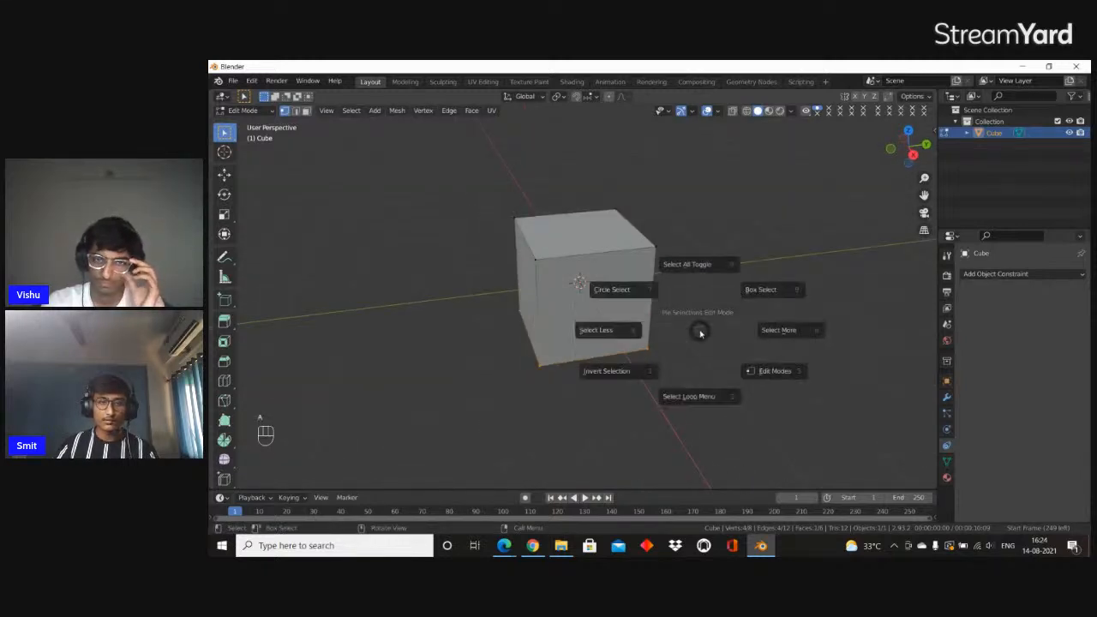
pyautogui.click(693, 269)
pyautogui.press('a')
pyautogui.click(682, 204)
pyautogui.moveTo(559, 242); pyautogui.dragTo(555, 264, button='middle')
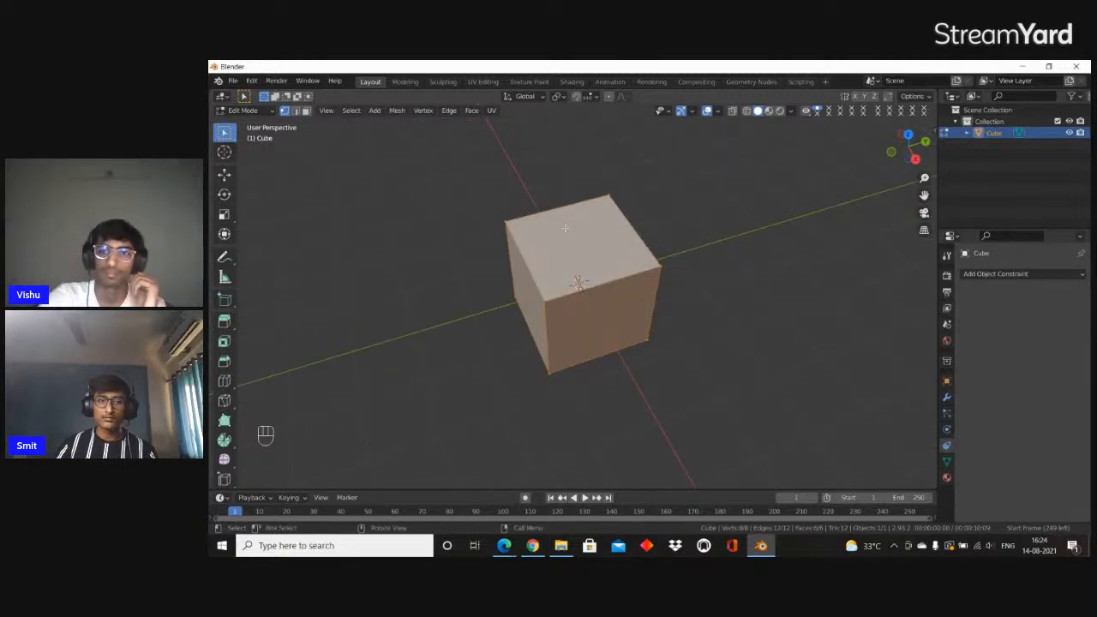
pyautogui.rightClick(565, 227)
pyautogui.click(565, 229)
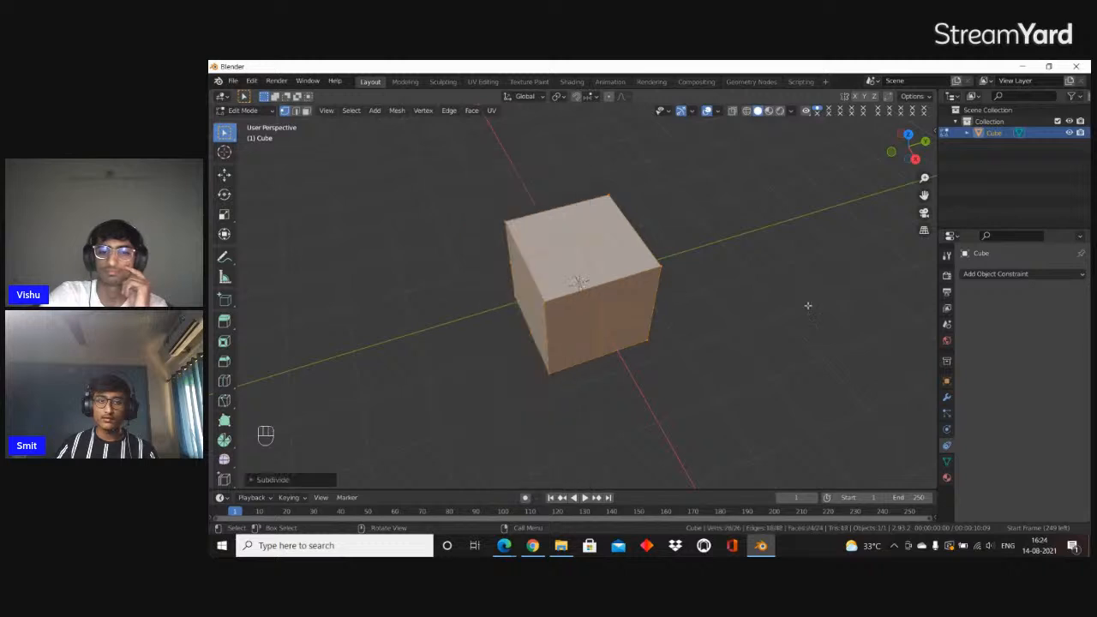
# Set the subdivision's number of cuts to 8 so every cube side is split into a 9 by 9 grid
pyautogui.scroll(5, 580, 269)
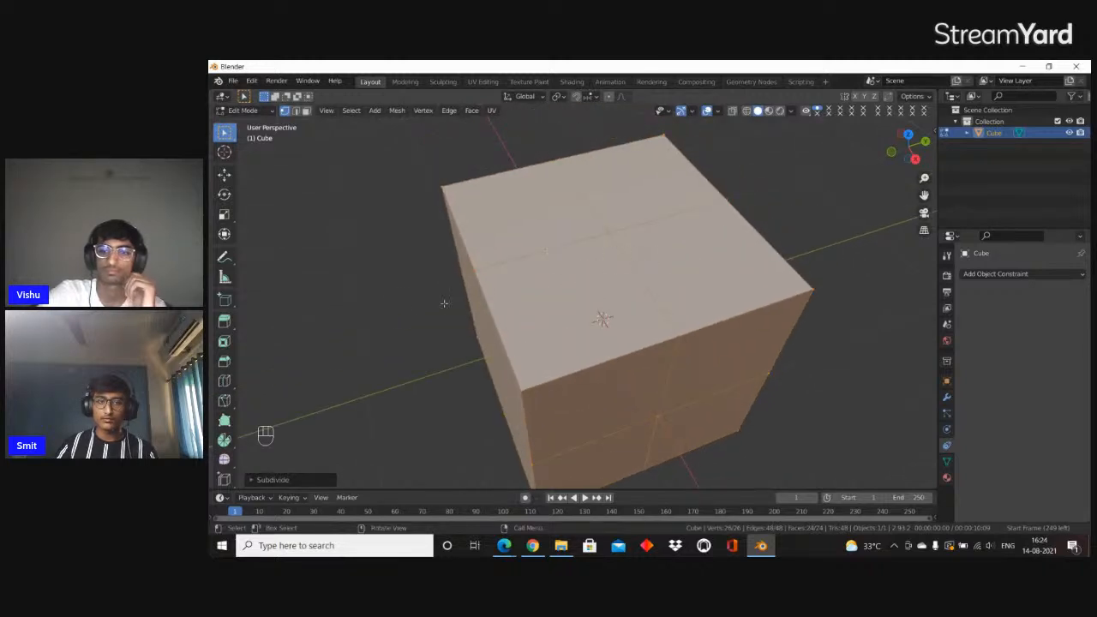
pyautogui.click(262, 480)
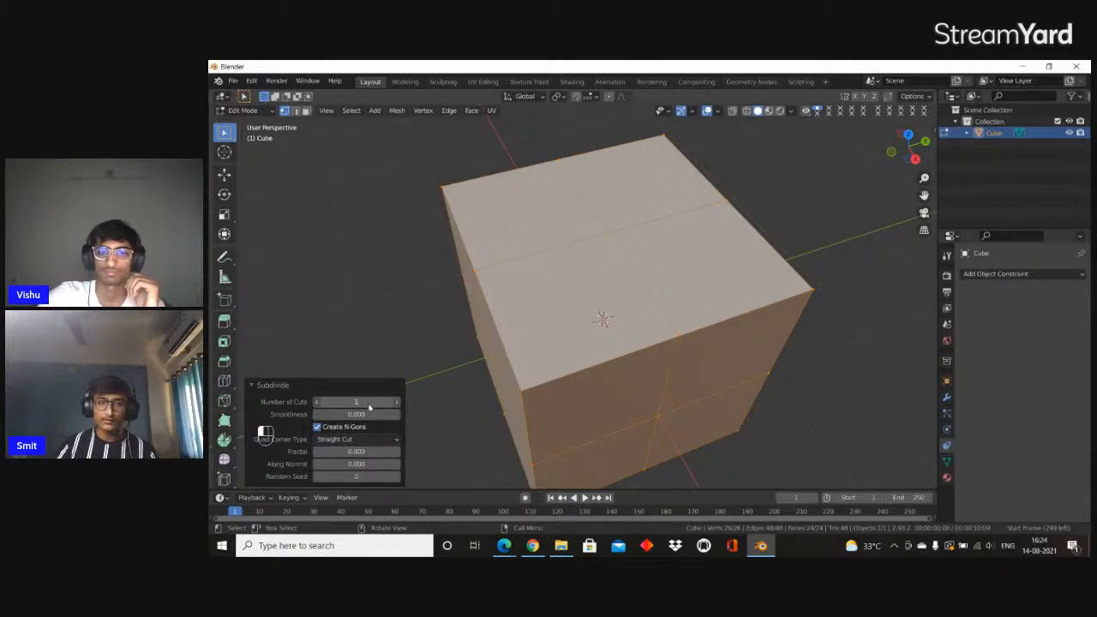
pyautogui.moveTo(379, 410); pyautogui.dragTo(357, 402)
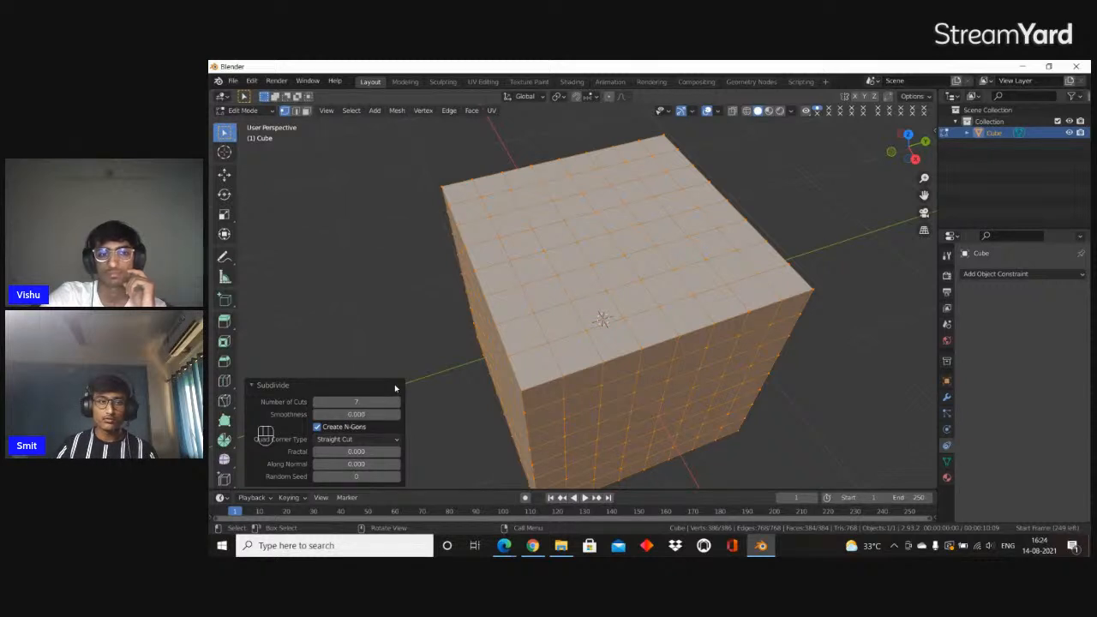
pyautogui.moveTo(339, 403); pyautogui.dragTo(350, 402)
pyautogui.click(336, 387)
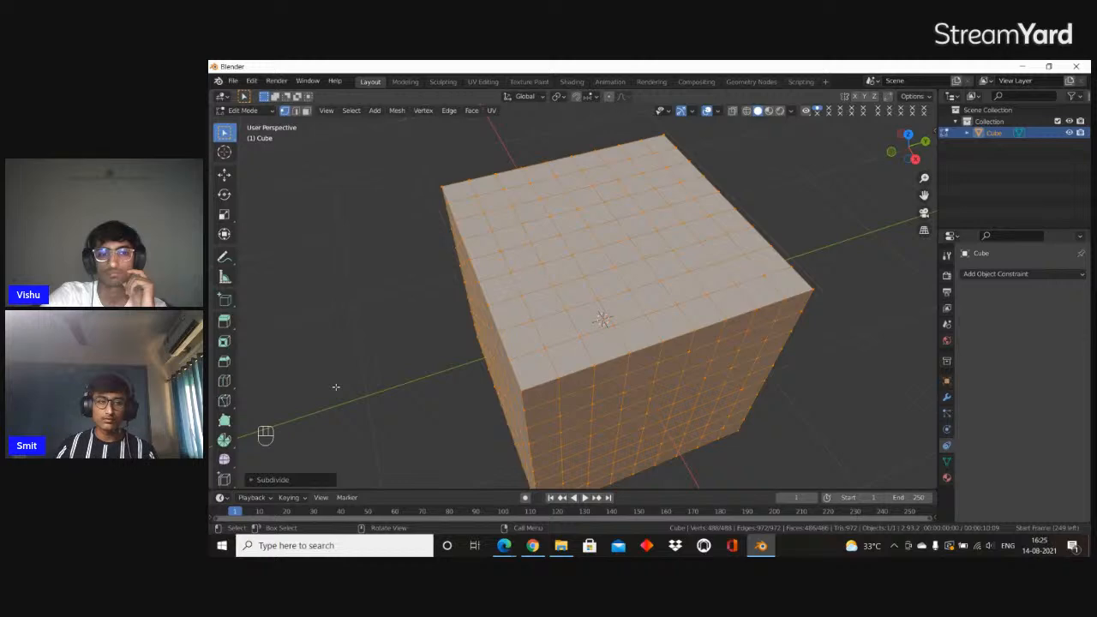
# Box-select a block of vertices on one side of the subdivided cube and scale it down to roughly 0.7
pyautogui.moveTo(511, 354); pyautogui.dragTo(685, 298, button='middle')
pyautogui.moveTo(690, 224); pyautogui.dragTo(702, 201, button='middle')
pyautogui.moveTo(703, 201); pyautogui.dragTo(646, 481)
pyautogui.moveTo(751, 391); pyautogui.dragTo(732, 344, button='middle')
pyautogui.press('s')
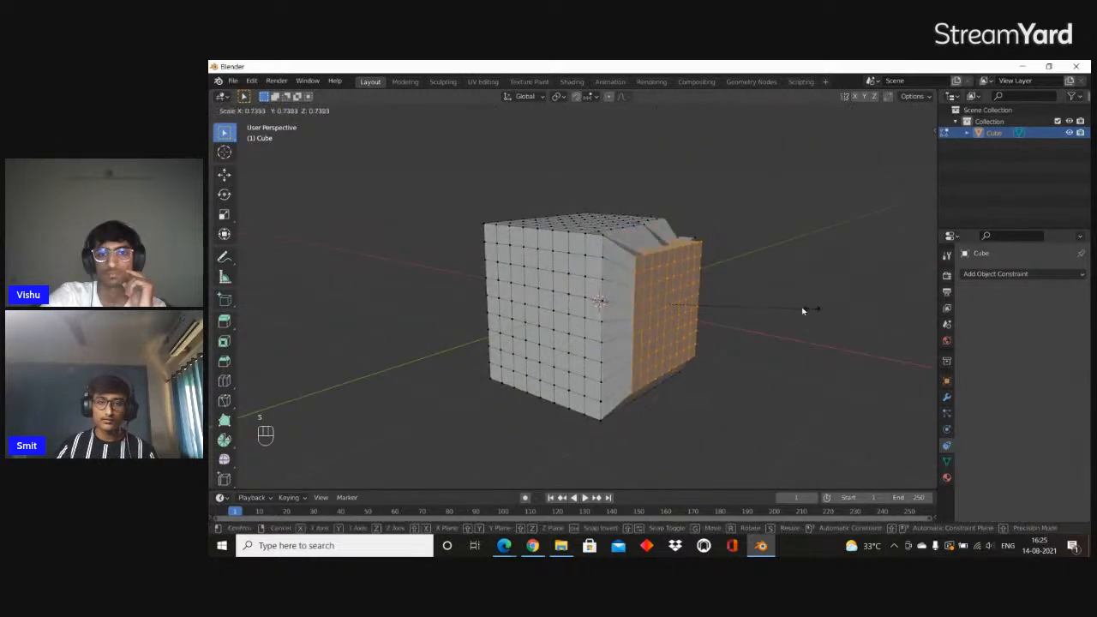
pyautogui.click(779, 311)
# In face selection, pick two symmetric faces high on a flat side and scale them about 1.1 along Y to space them as eyes
pyautogui.moveTo(465, 323); pyautogui.dragTo(584, 274, button='middle')
pyautogui.click(587, 269)
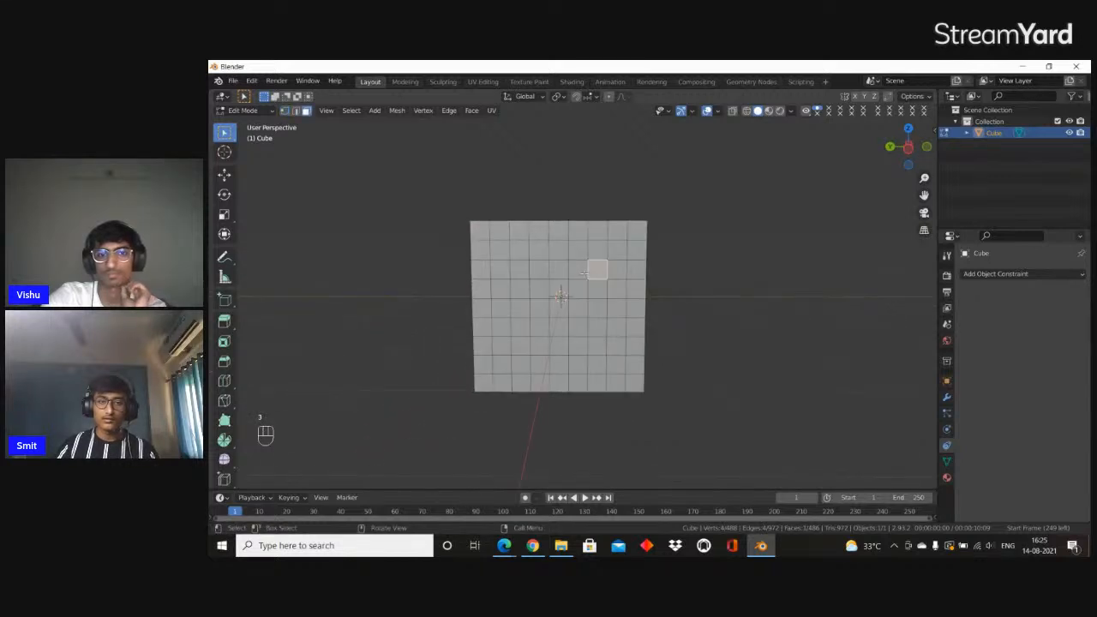
pyautogui.keyDown('shift'); pyautogui.click(511, 264); pyautogui.keyUp('shift')
pyautogui.scroll(2, 756, 297)
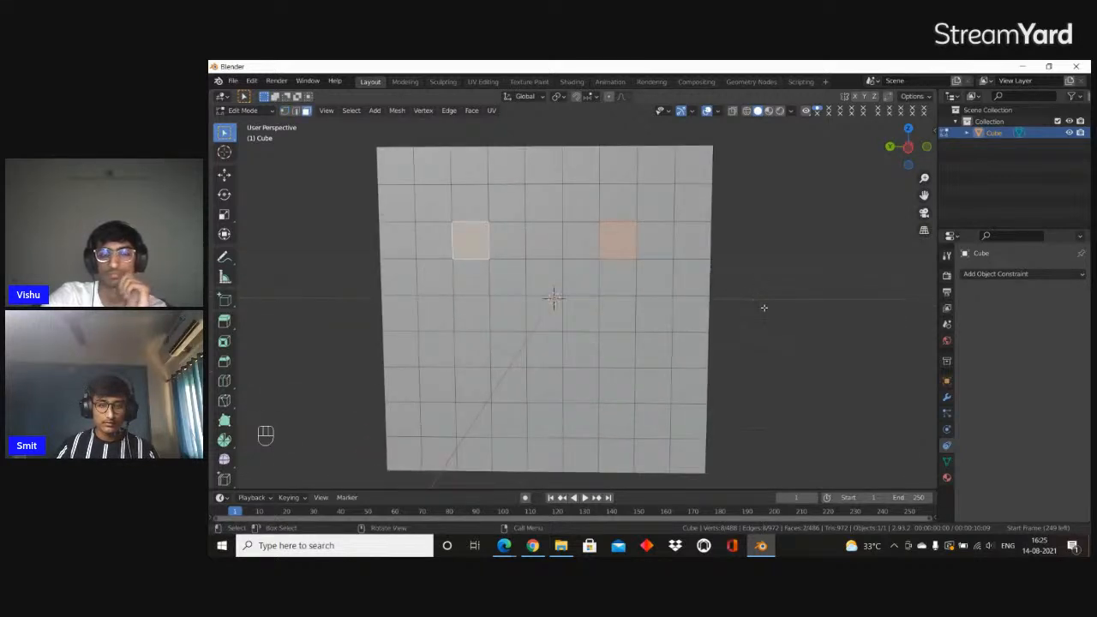
pyautogui.press('s')
pyautogui.press('y')
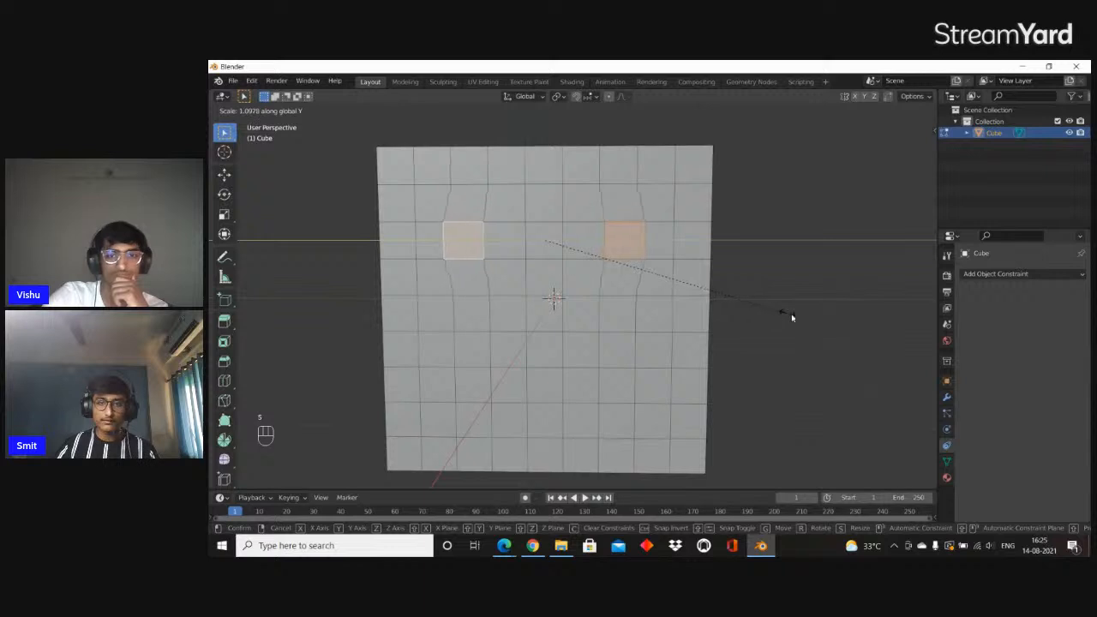
pyautogui.click(792, 313)
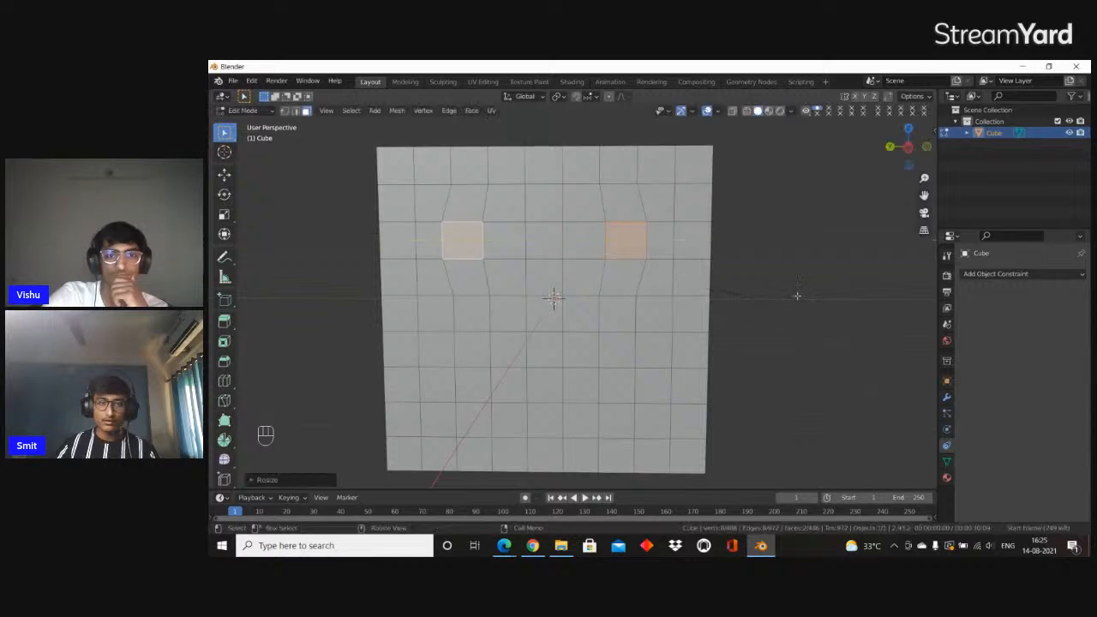
# Extrude the two selected eye faces into the cube to form recessed eyes
pyautogui.moveTo(796, 294); pyautogui.dragTo(717, 311, button='middle')
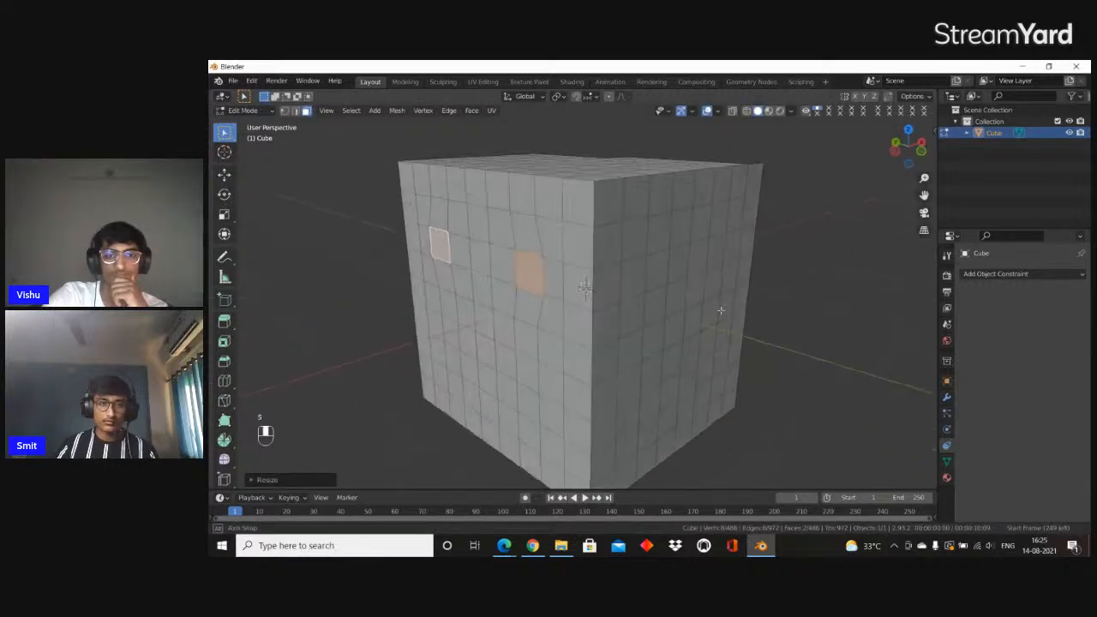
pyautogui.press('e')
pyautogui.click(737, 299)
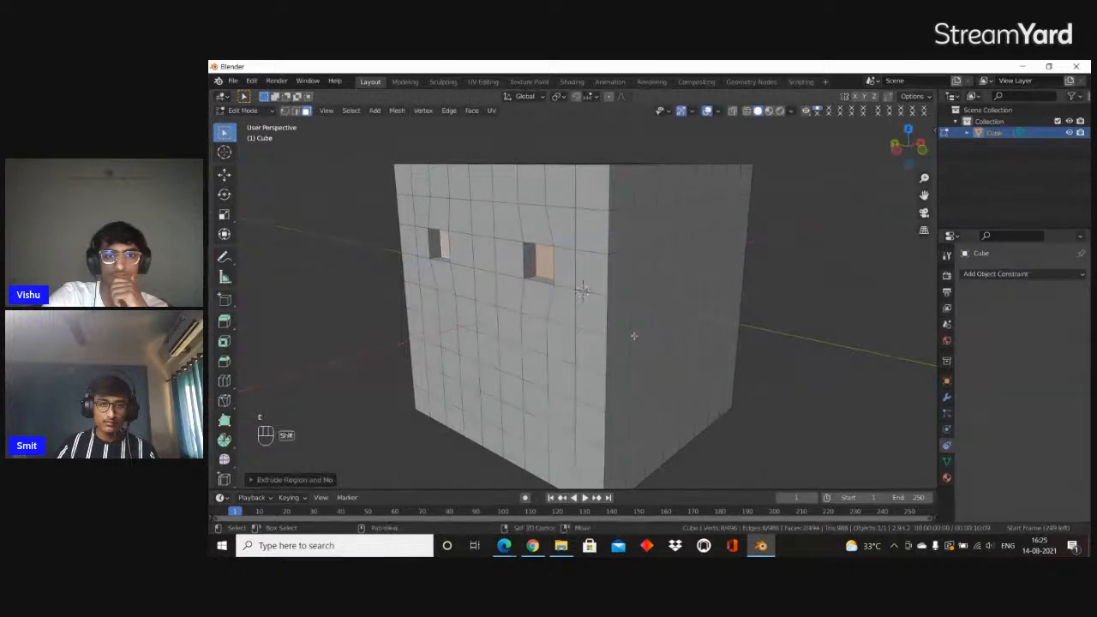
# Select a U-shaped group of six faces below the eye recesses as a mouth
pyautogui.keyDown('shift'); pyautogui.moveTo(632, 335); pyautogui.dragTo(672, 287, button='middle'); pyautogui.keyUp('shift')
pyautogui.click(494, 342)
pyautogui.moveTo(485, 340); pyautogui.dragTo(529, 345, button='middle')
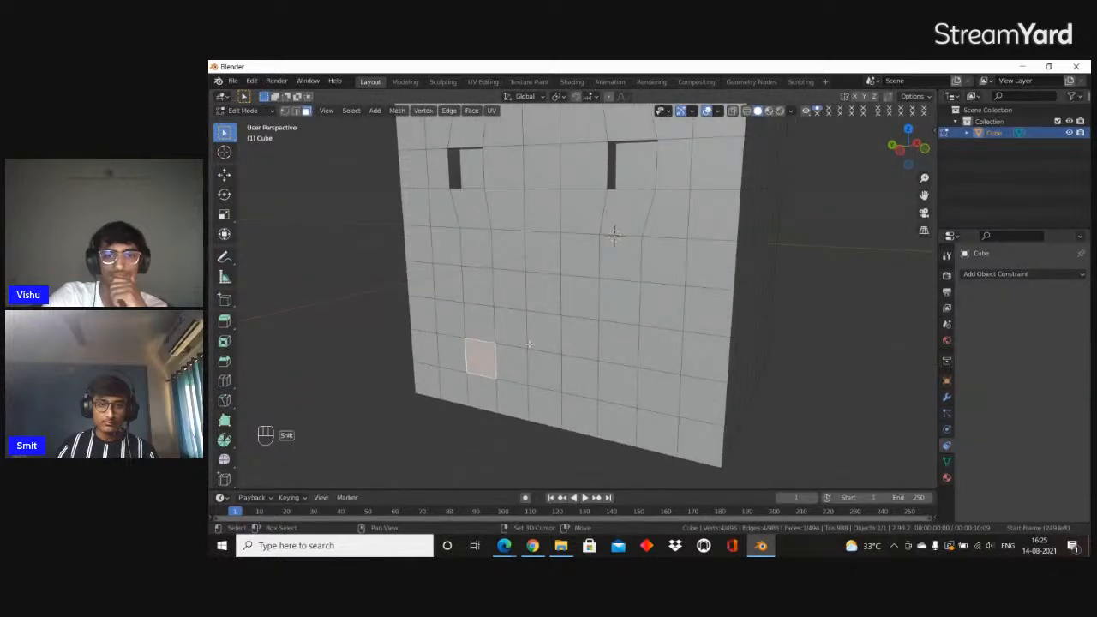
pyautogui.keyDown('shift'); pyautogui.click(483, 324); pyautogui.keyUp('shift')
pyautogui.keyDown('shift'); pyautogui.click(547, 371); pyautogui.keyUp('shift')
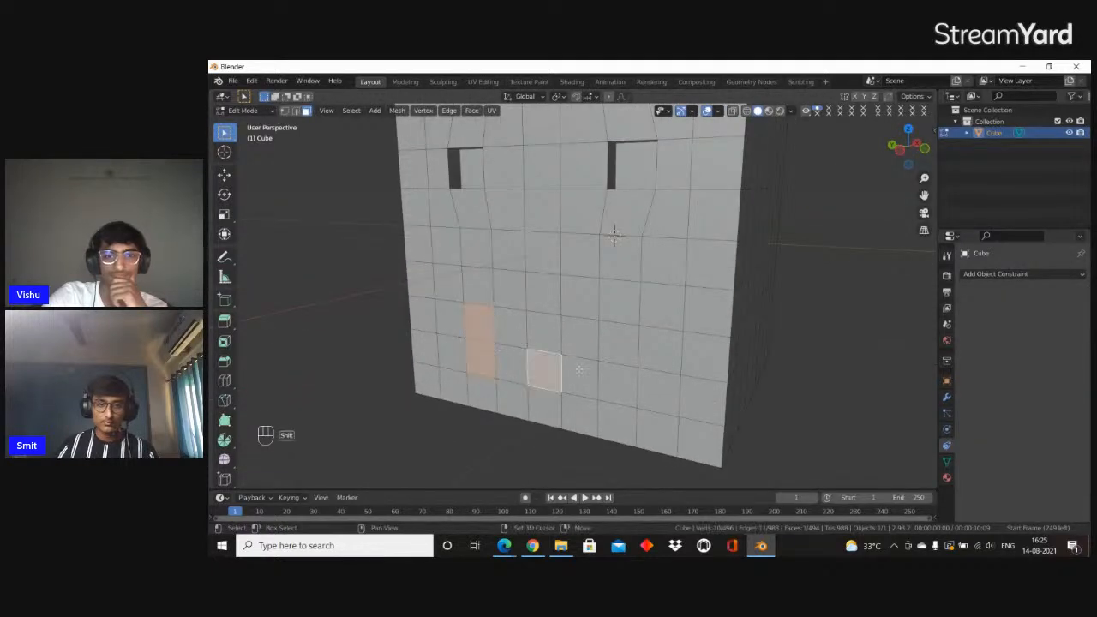
pyautogui.keyDown('shift'); pyautogui.click(514, 364); pyautogui.keyUp('shift')
pyautogui.keyDown('shift'); pyautogui.click(579, 375); pyautogui.keyUp('shift')
pyautogui.keyDown('shift'); pyautogui.click(582, 338); pyautogui.keyUp('shift')
pyautogui.moveTo(593, 341); pyautogui.dragTo(558, 344, button='middle')
# Try to extrude the six mouth faces into the cube, and undo the extrusion together with the last face pick
pyautogui.press('e')
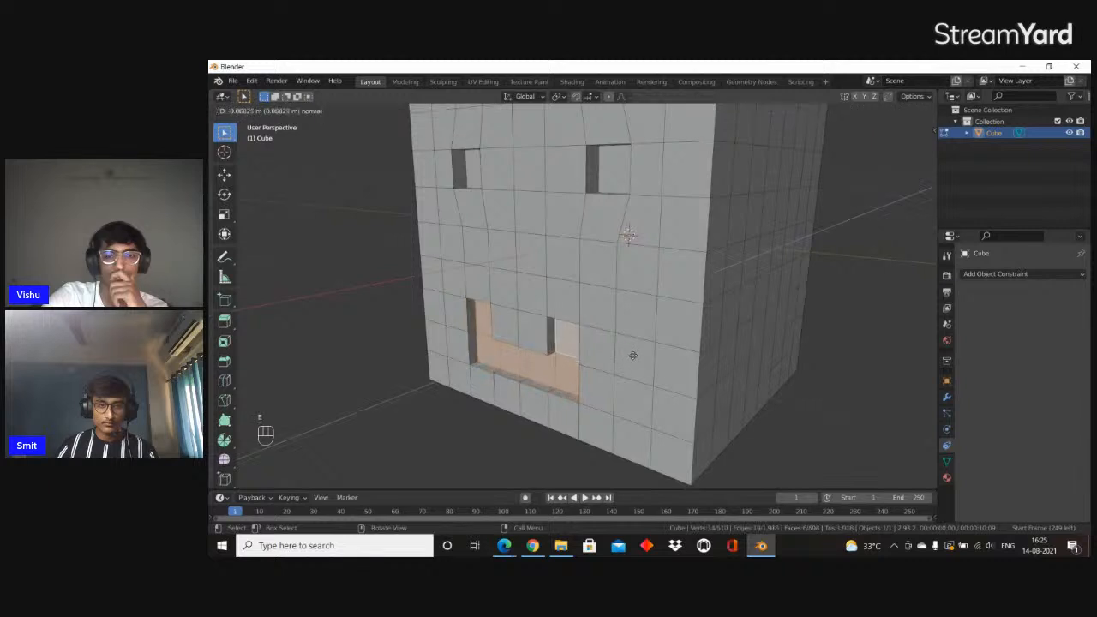
pyautogui.click(632, 354)
pyautogui.moveTo(632, 355); pyautogui.dragTo(695, 347, button='middle')
pyautogui.hotkey('ctrl', 'z')
pyautogui.hotkey('ctrl', 'z')
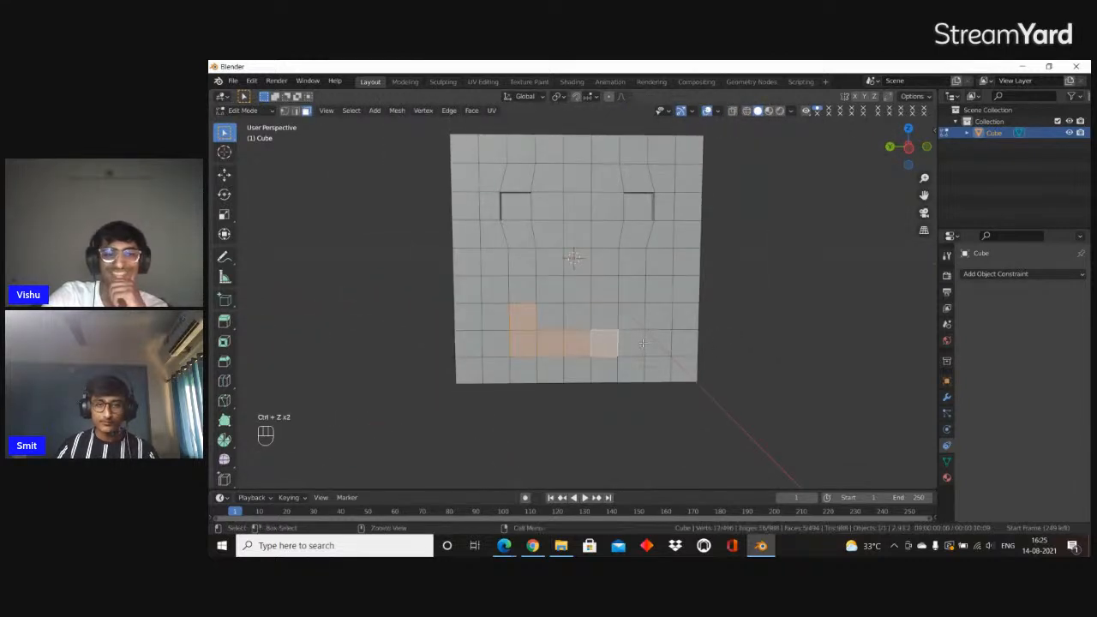
# Extrude a symmetric seven-face smile into the cube and return to Object Mode
pyautogui.press('e')
pyautogui.click(632, 314)
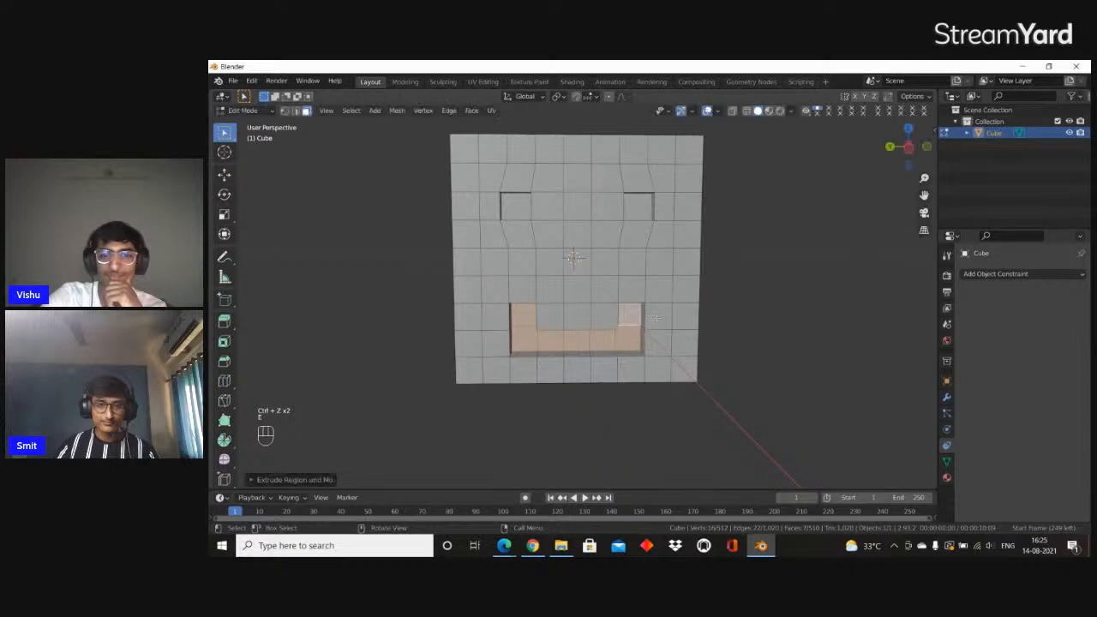
pyautogui.moveTo(630, 314); pyautogui.dragTo(523, 338, button='middle')
pyautogui.press('Tab')
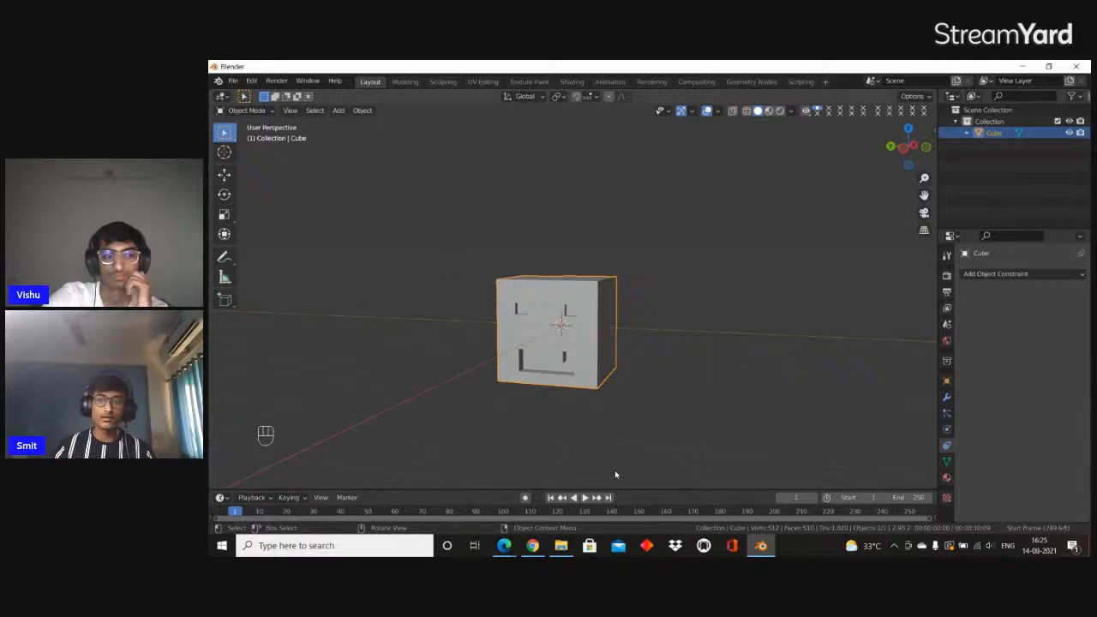
# Enter Edit Mode on the face-shaped cube, box-select across its mesh, and return to Object Mode to view it
pyautogui.moveTo(583, 347)
pyautogui.mouseDown(button='middle')
pyautogui.moveTo(457, 367)
pyautogui.moveTo(577, 347)
pyautogui.moveTo(582, 331)
pyautogui.moveTo(564, 341)
pyautogui.moveTo(578, 309)
pyautogui.moveTo(536, 400)
pyautogui.moveTo(489, 348)
pyautogui.moveTo(557, 346)
pyautogui.moveTo(586, 364)
pyautogui.mouseUp(button='middle')
pyautogui.scroll(3, 564, 341)
pyautogui.press('Tab')
pyautogui.scroll(-3, 537, 401)
pyautogui.moveTo(524, 260); pyautogui.dragTo(494, 295, button='middle')
pyautogui.moveTo(445, 229); pyautogui.dragTo(721, 418)
pyautogui.click(682, 405)
pyautogui.moveTo(624, 353); pyautogui.dragTo(634, 363, button='middle')
pyautogui.press('Tab')
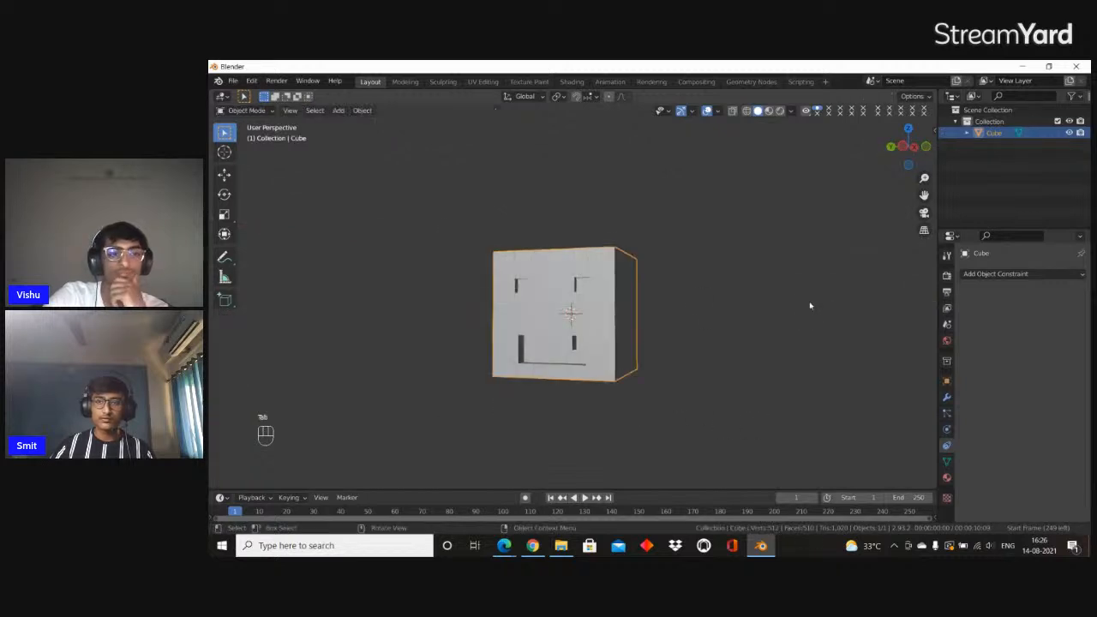
pyautogui.moveTo(664, 303); pyautogui.dragTo(650, 426, button='middle')
# Switch to the Prezi presentation and advance it to the Sculpting slide
pyautogui.click(1022, 66)
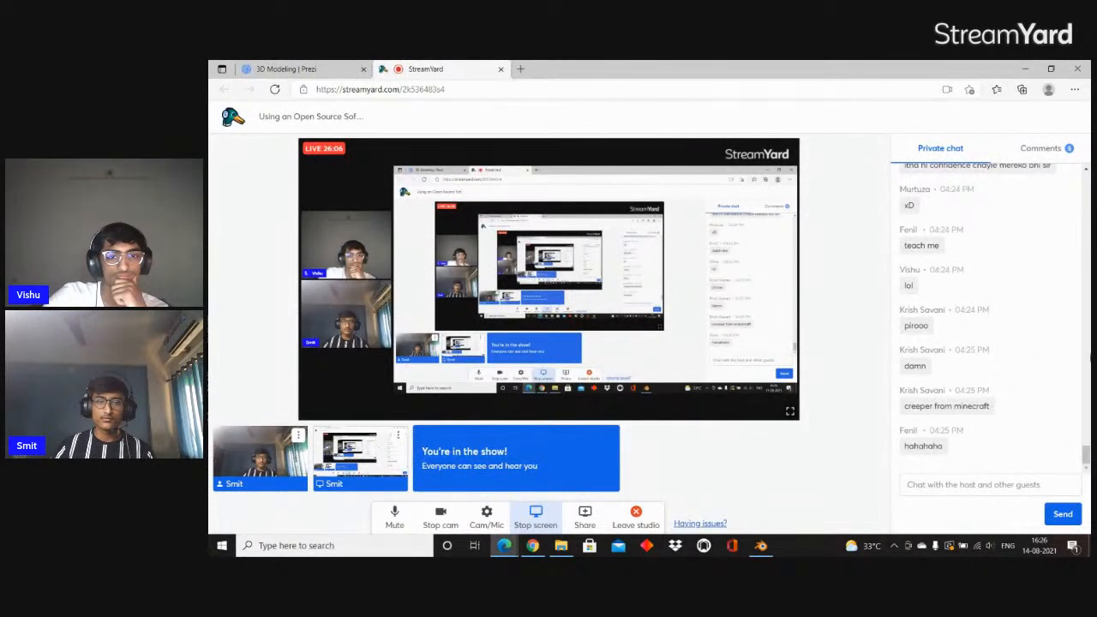
pyautogui.click(532, 546)
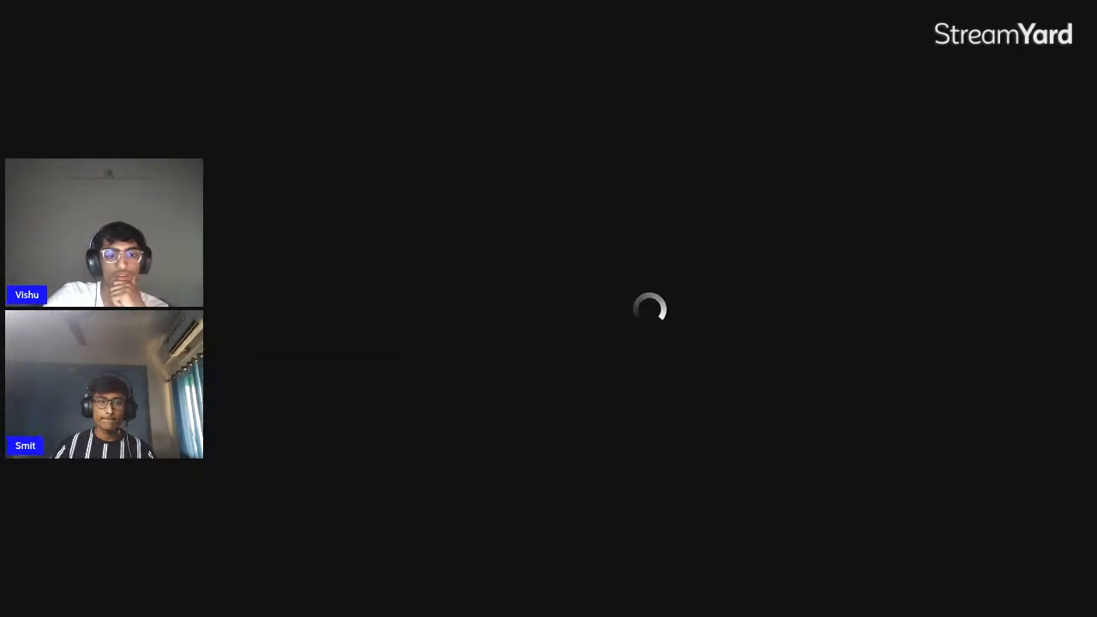
pyautogui.press('Right')
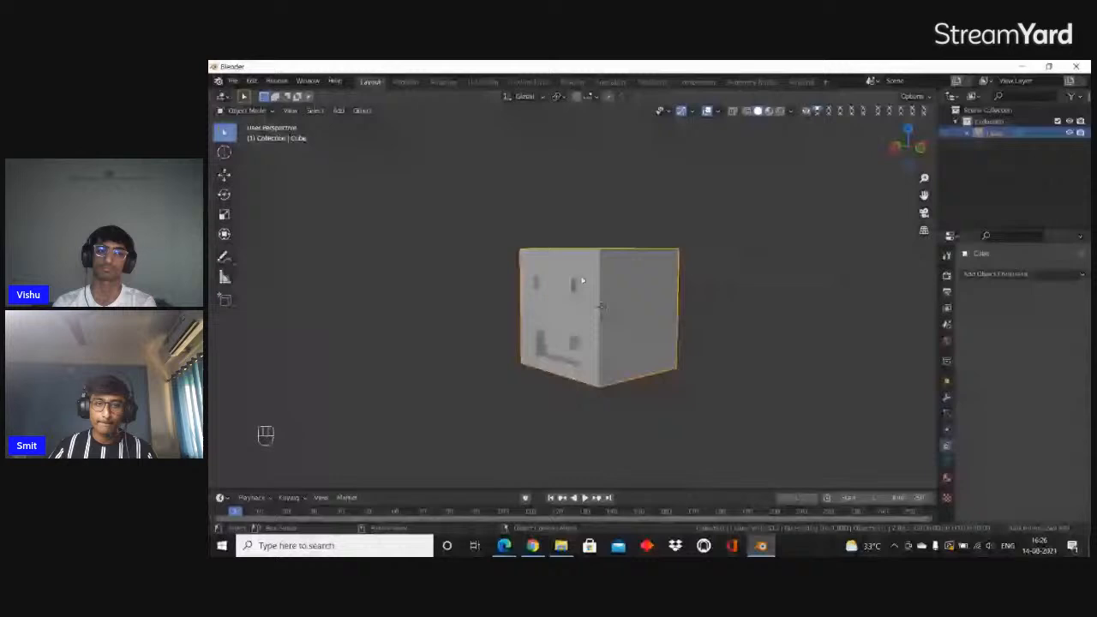
# Back in Blender, delete the face-shaped cube and add a new default cube in its place
pyautogui.moveTo(582, 280); pyautogui.dragTo(610, 317, button='middle')
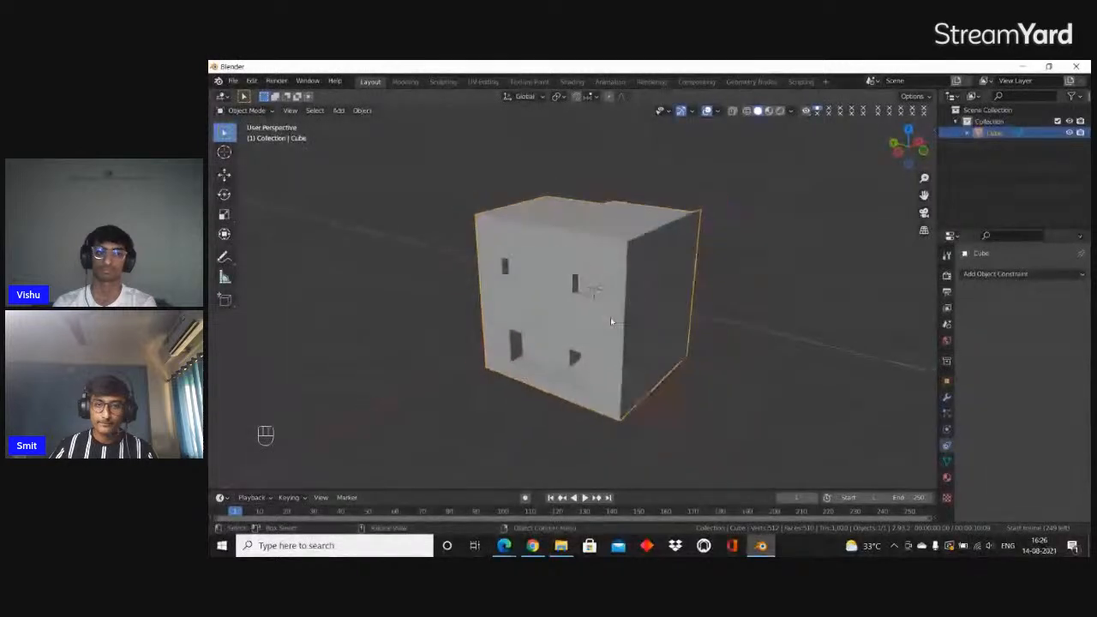
pyautogui.scroll(-3, 634, 333)
pyautogui.press('Delete')
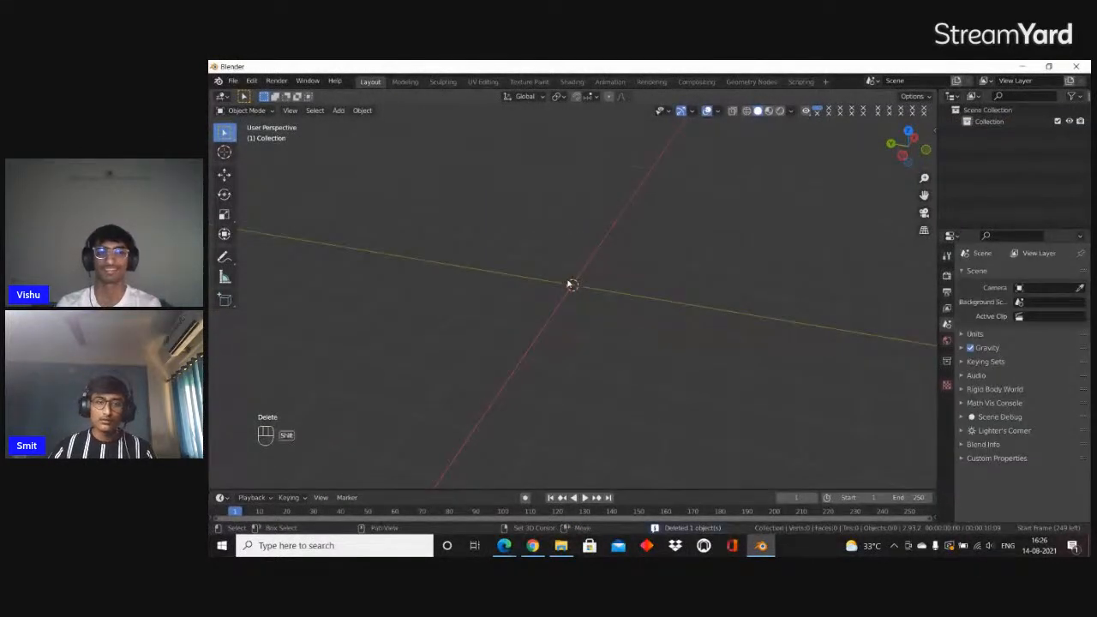
pyautogui.hotkey('shift', 'a')
pyautogui.moveTo(540, 280)
pyautogui.click(624, 291)
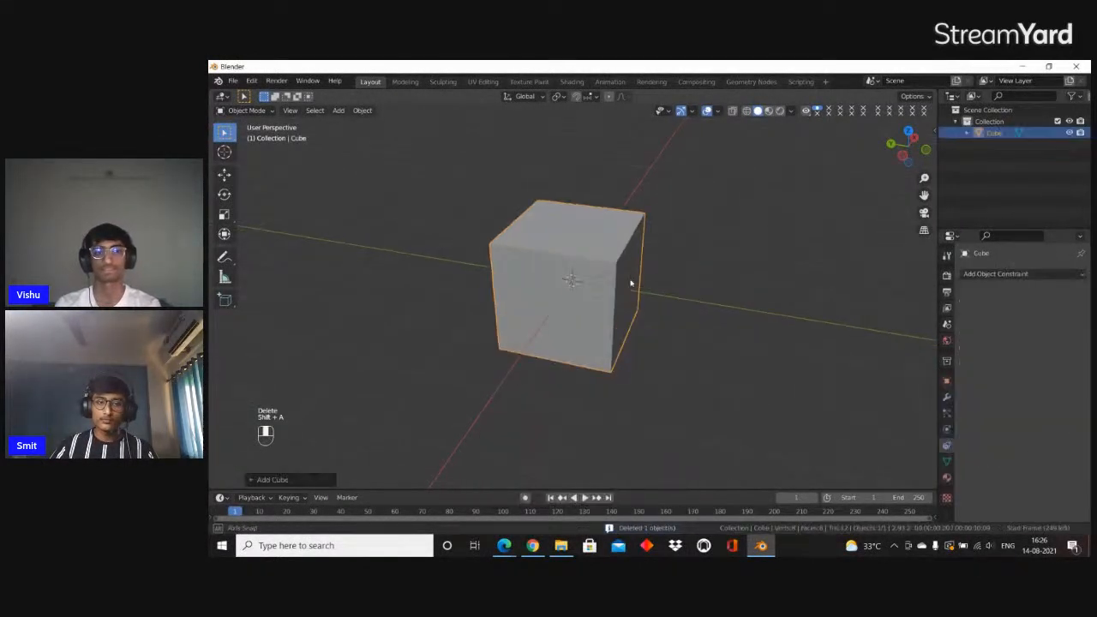
# Add a Subdivision Surface modifier to the cube with viewport levels 5 and render levels 4
pyautogui.click(947, 398)
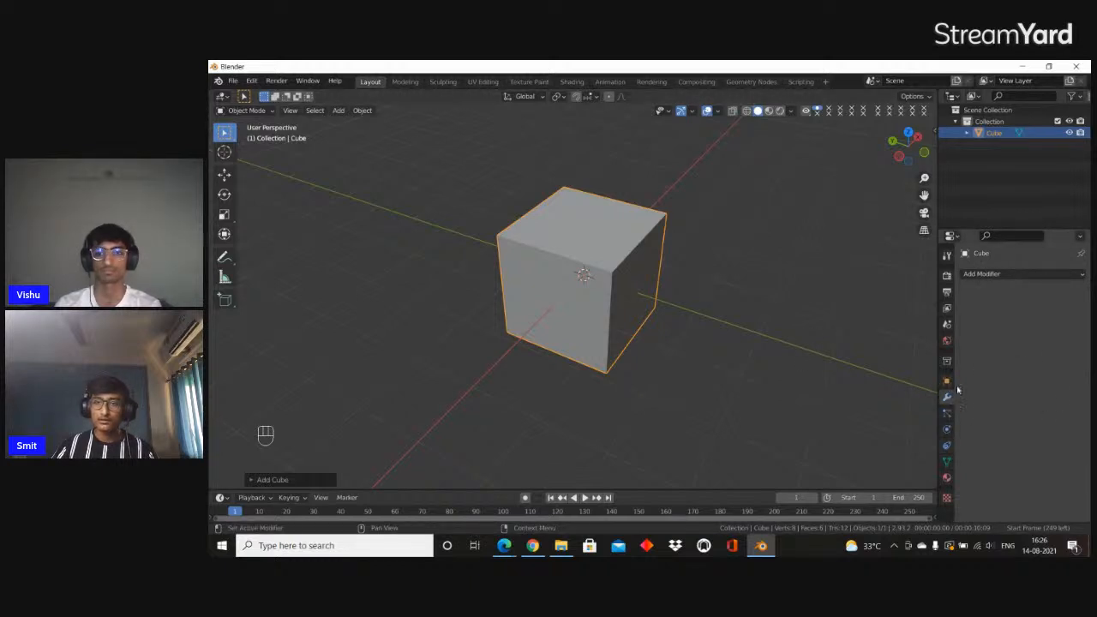
pyautogui.click(998, 276)
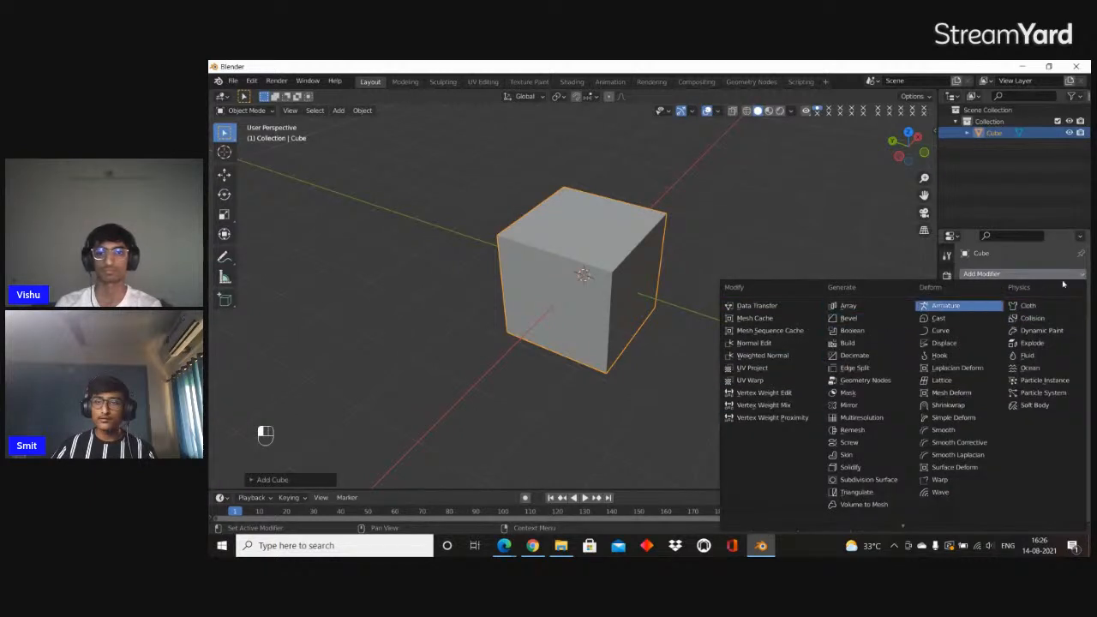
pyautogui.click(869, 482)
pyautogui.moveTo(739, 397); pyautogui.dragTo(893, 324, button='middle')
pyautogui.moveTo(720, 340); pyautogui.dragTo(600, 303, button='middle')
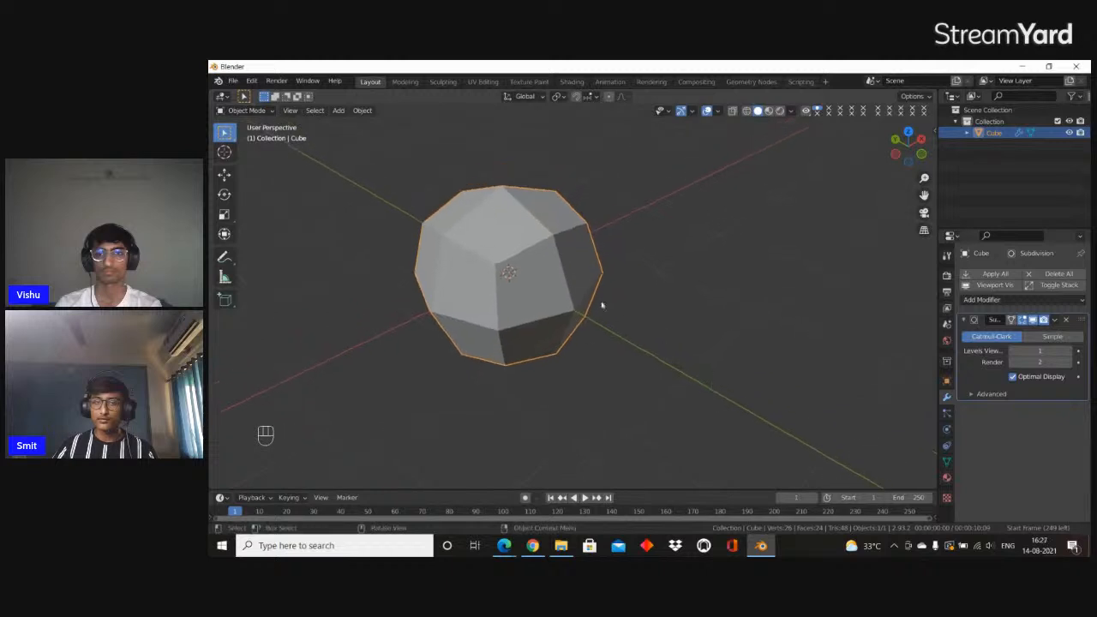
pyautogui.click(1070, 352)
pyautogui.click(1071, 352)
pyautogui.click(1068, 365)
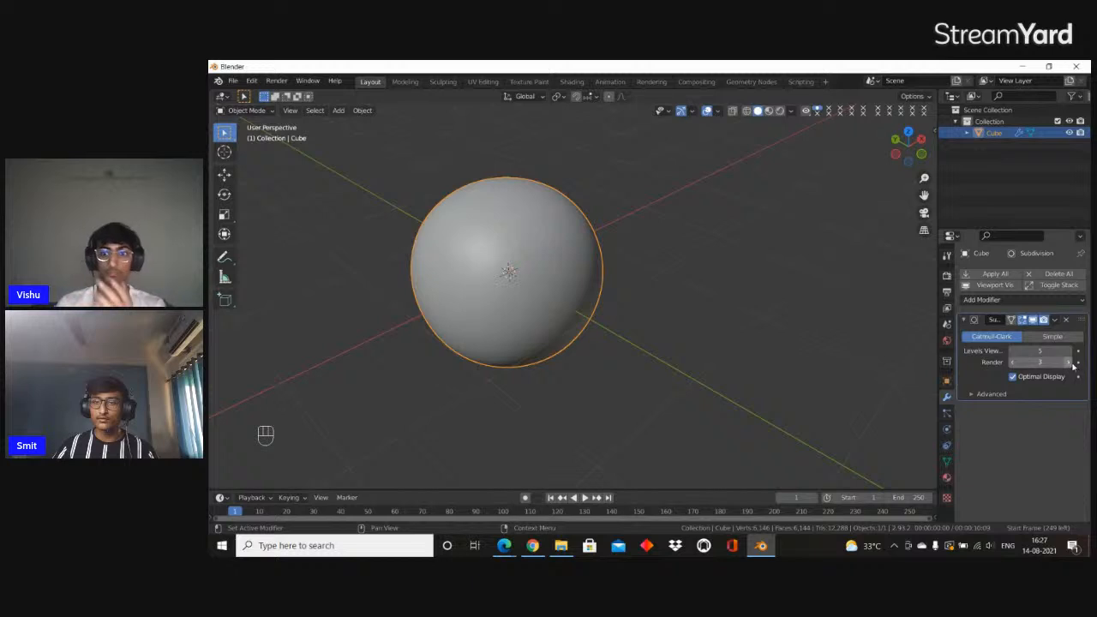
# Show the Subdivision modifier's Apply option without applying it, and switch the cube to Edit Mode
pyautogui.click(1054, 319)
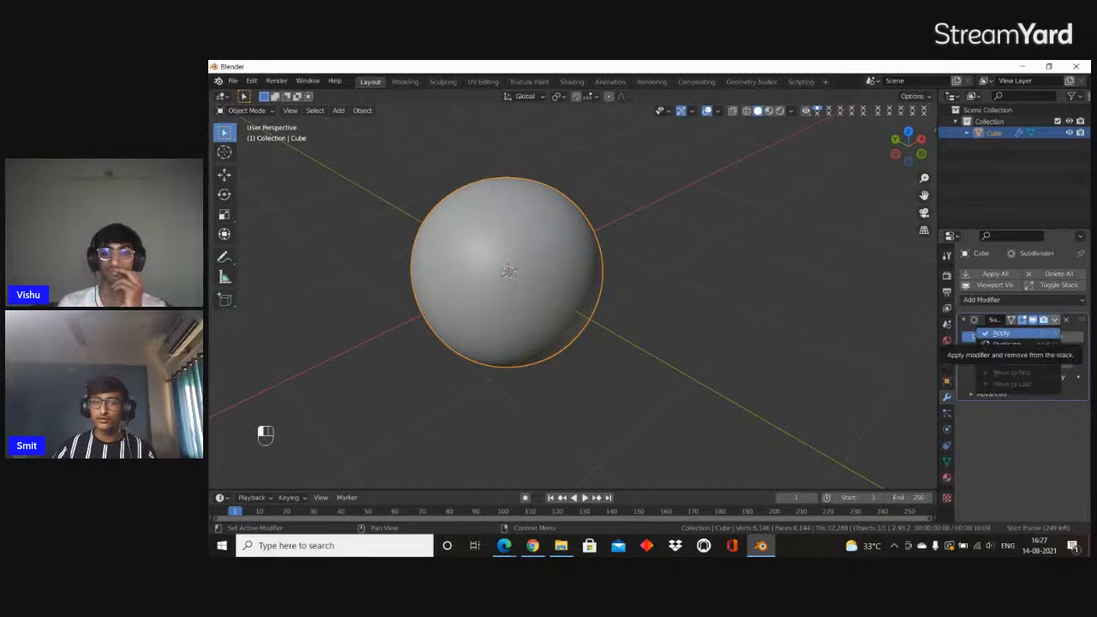
pyautogui.moveTo(650, 290); pyautogui.dragTo(592, 269, button='middle')
pyautogui.press('Tab')
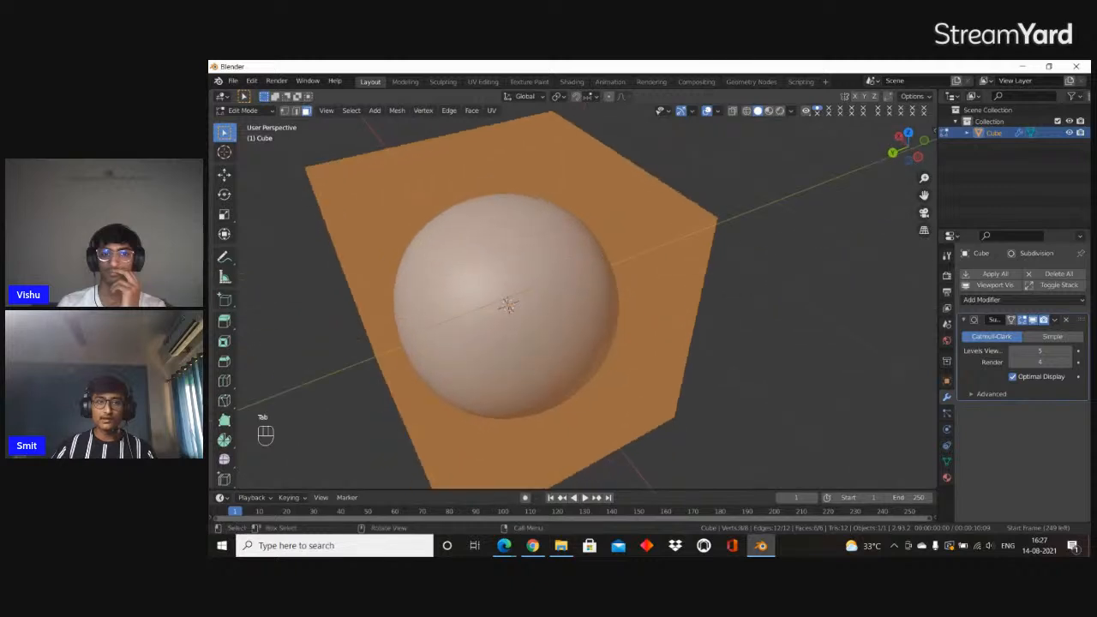
# Clear the cube's face selection and examine its original cage around the subdivided sphere
pyautogui.click(503, 226)
pyautogui.moveTo(504, 226); pyautogui.dragTo(582, 189, button='middle')
pyautogui.click(682, 220)
pyautogui.click(699, 228)
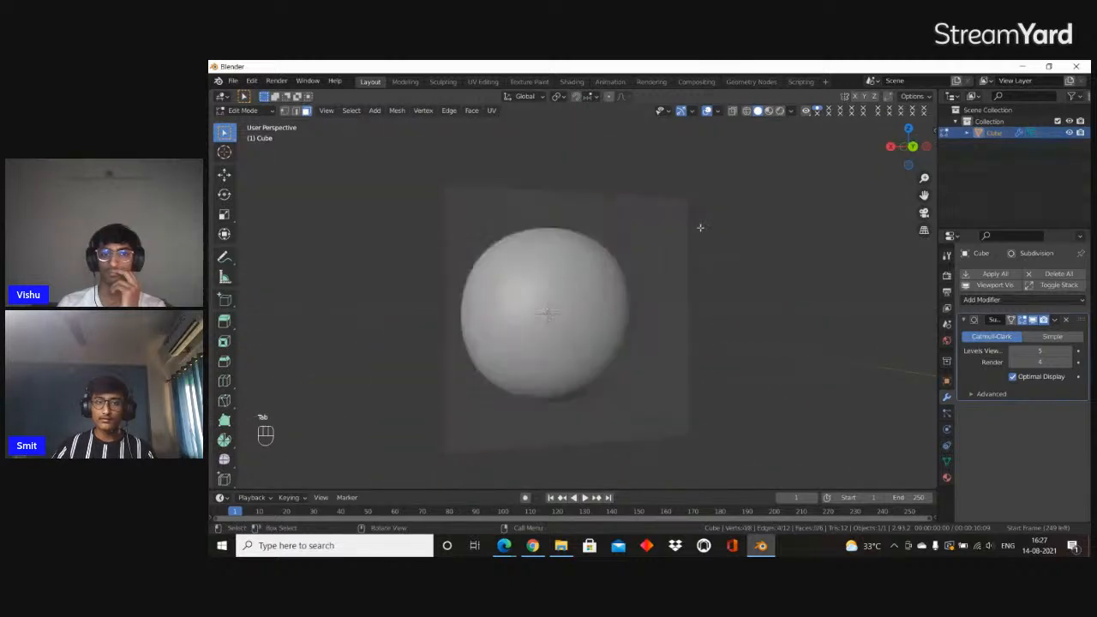
pyautogui.moveTo(699, 227); pyautogui.dragTo(530, 295, button='middle')
pyautogui.moveTo(847, 351); pyautogui.dragTo(809, 352, button='middle')
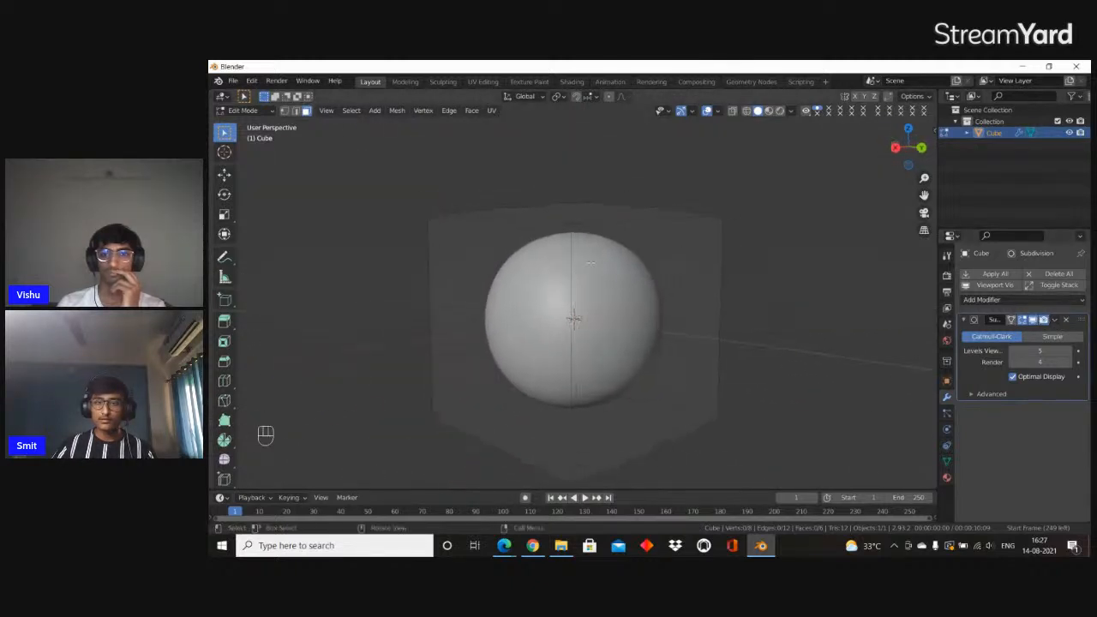
# Return the cube to Object Mode and apply its Subdivision modifier
pyautogui.press('Tab')
pyautogui.click(1056, 320)
pyautogui.click(1003, 332)
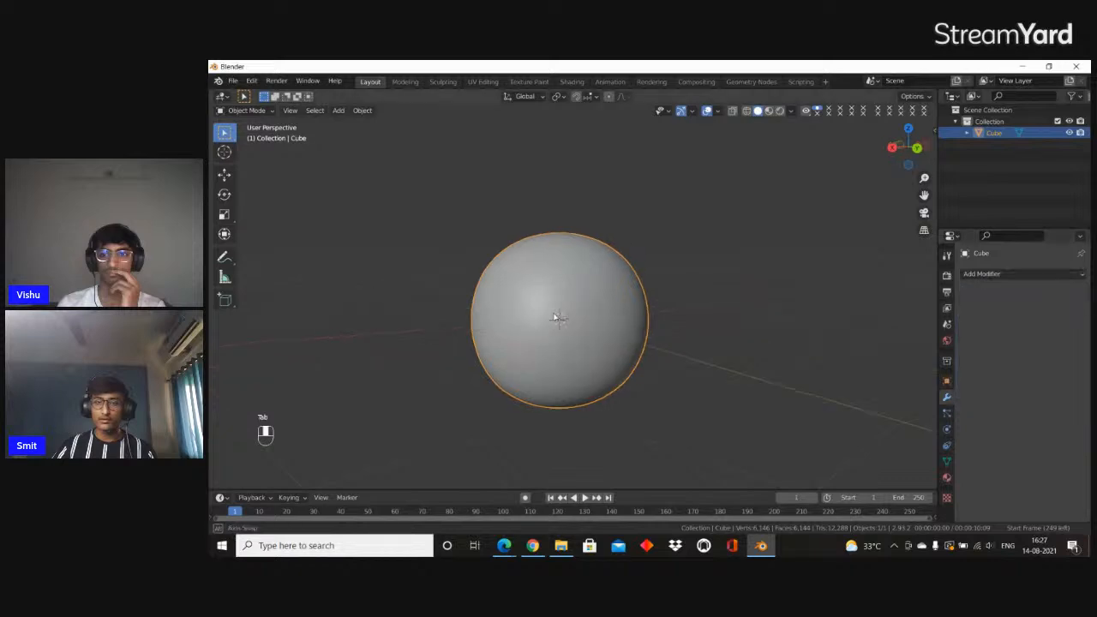
# Switch the cube to Edit Mode and inspect its subdivided mesh from several sides
pyautogui.press('Tab')
pyautogui.scroll(5, 605, 308)
pyautogui.keyDown('shift'); pyautogui.moveTo(605, 307); pyautogui.dragTo(772, 310, button='middle'); pyautogui.keyUp('shift')
pyautogui.moveTo(548, 319); pyautogui.dragTo(612, 314, button='middle')
pyautogui.scroll(2, 612, 315)
pyautogui.scroll(-4, 631, 326)
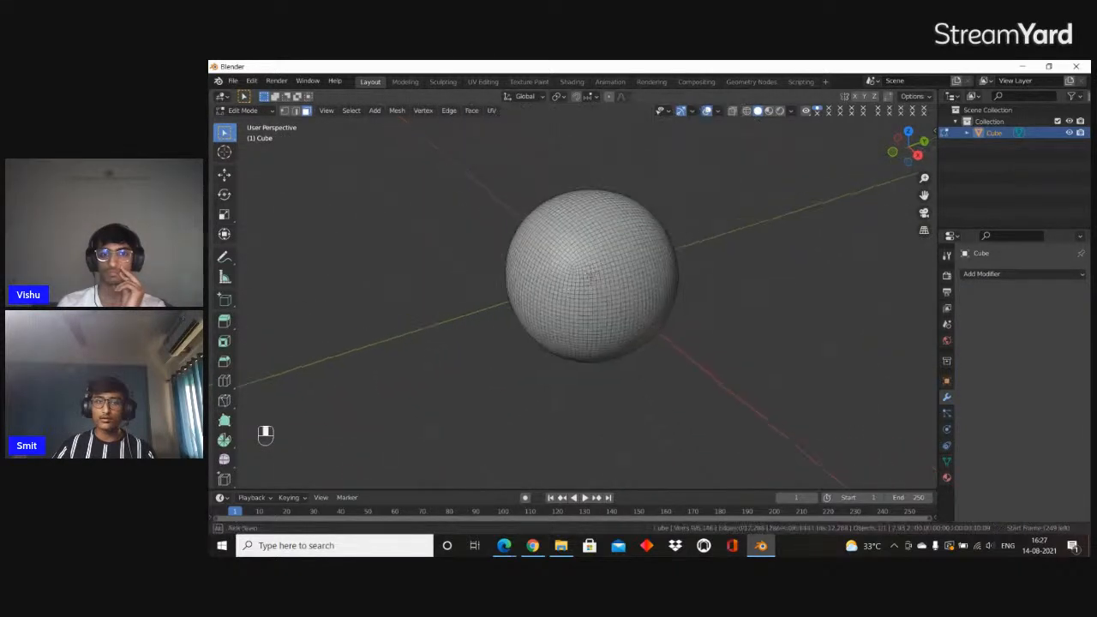
# Return the cube to Object Mode, then open the Sculpting workspace and look through the available sculpting brushes
pyautogui.press('Tab')
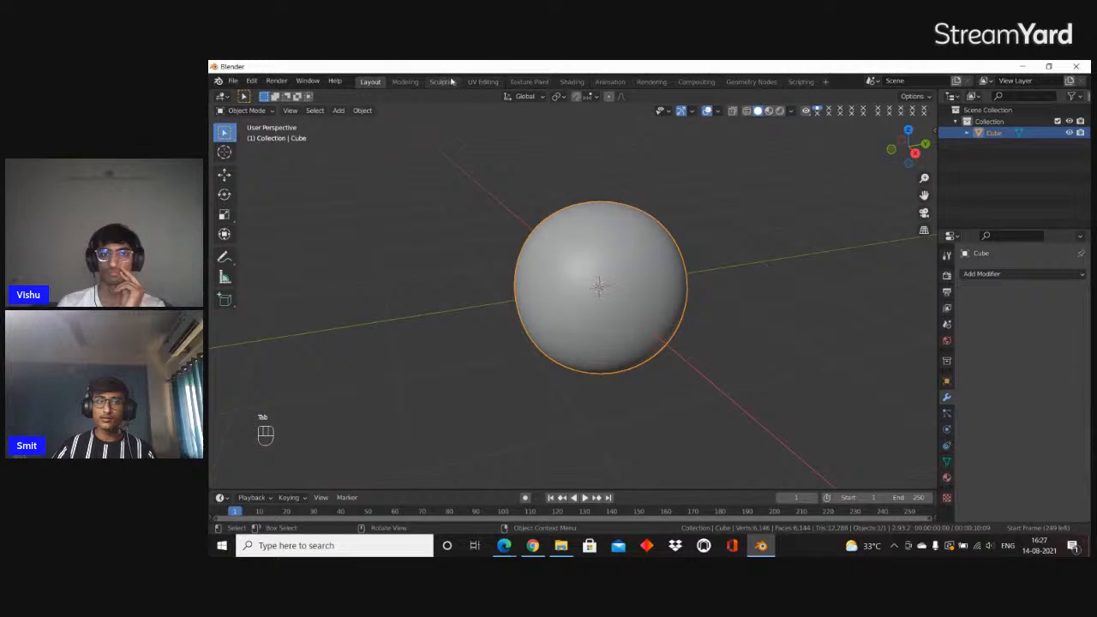
pyautogui.click(442, 82)
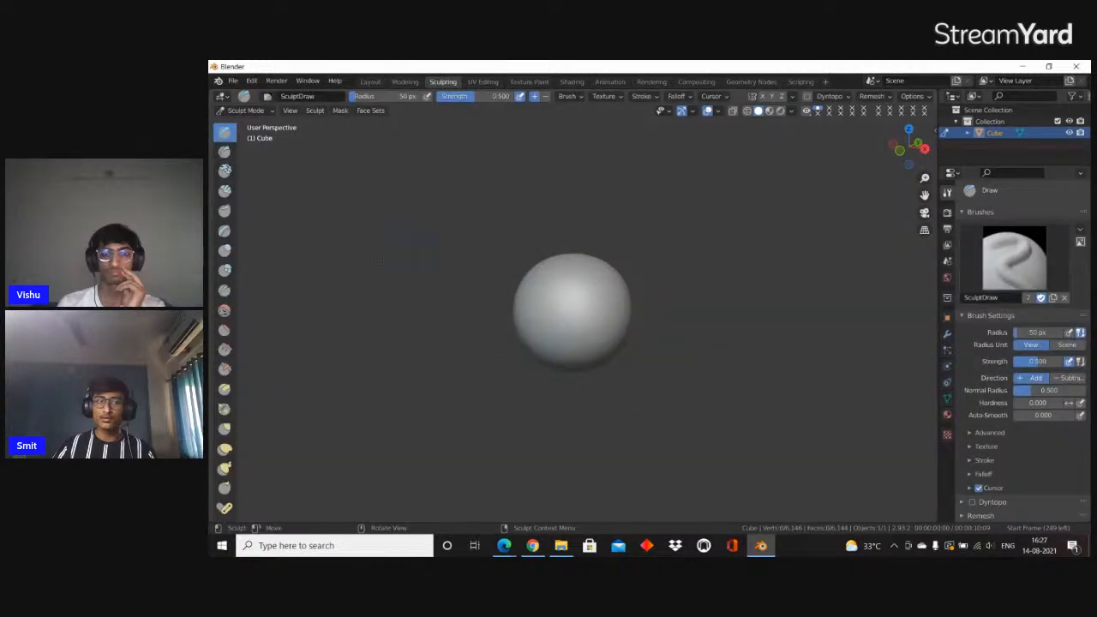
pyautogui.scroll(-10, 228, 214)
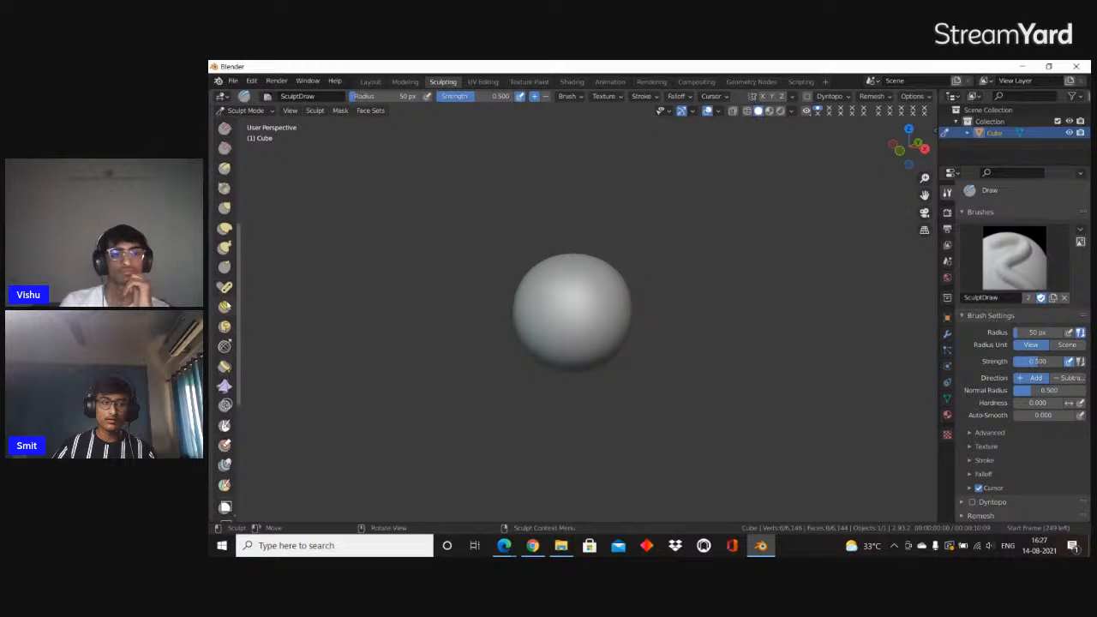
pyautogui.scroll(1, 227, 306)
pyautogui.scroll(1, 224, 359)
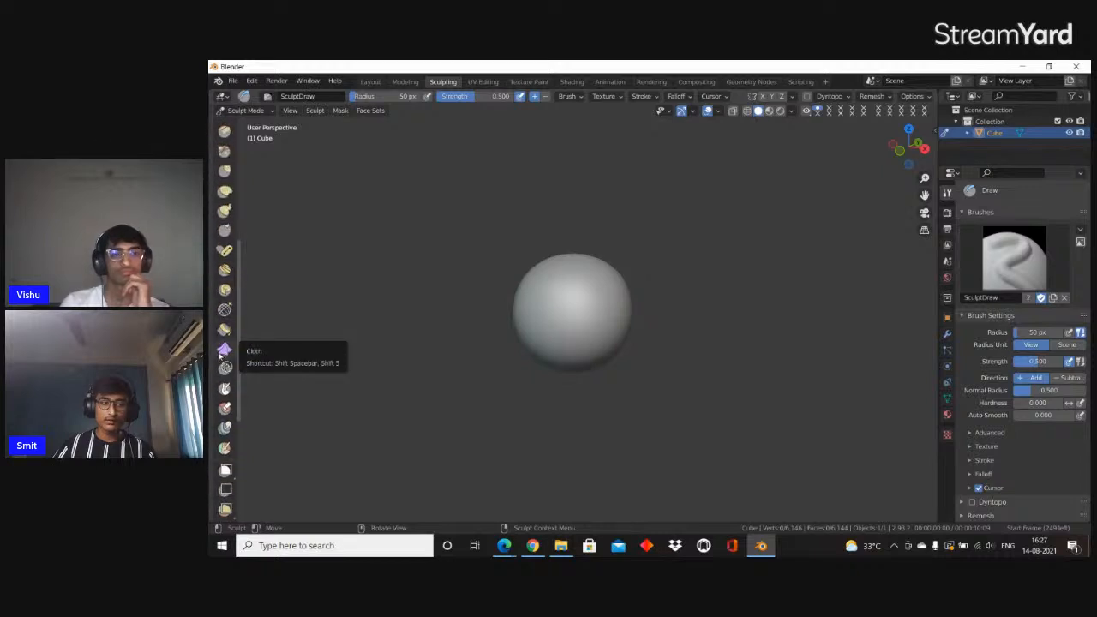
# Try freehand Cloth brush strokes across the front of the sphere, then undo them
pyautogui.click(223, 351)
pyautogui.scroll(4, 539, 299)
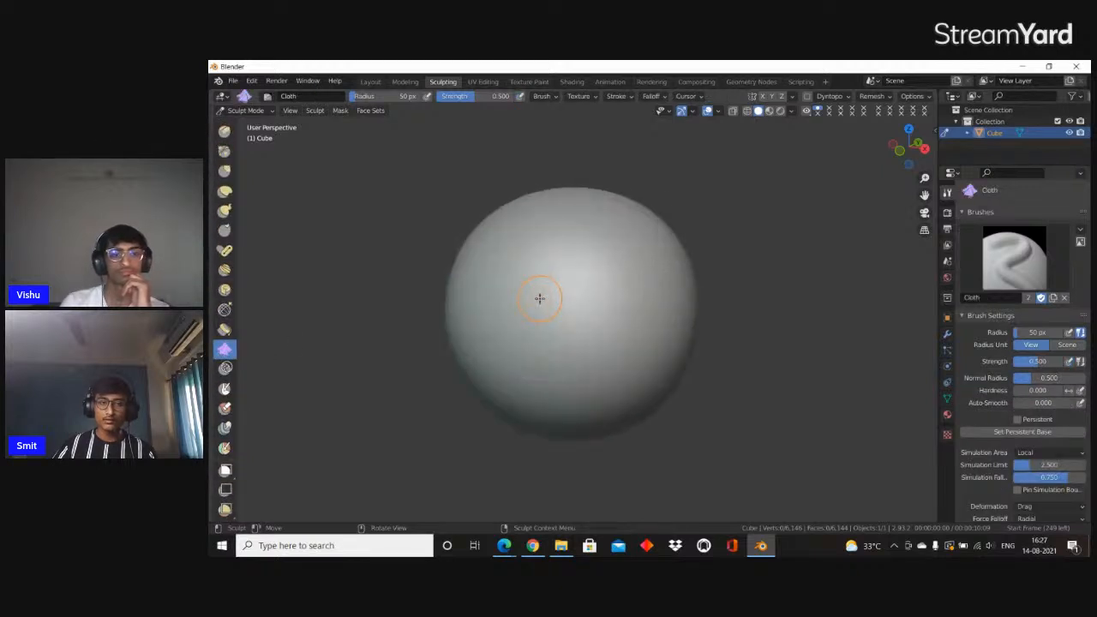
pyautogui.moveTo(539, 299)
pyautogui.mouseDown()
pyautogui.moveTo(560, 287)
pyautogui.moveTo(516, 362)
pyautogui.moveTo(617, 404)
pyautogui.mouseUp()
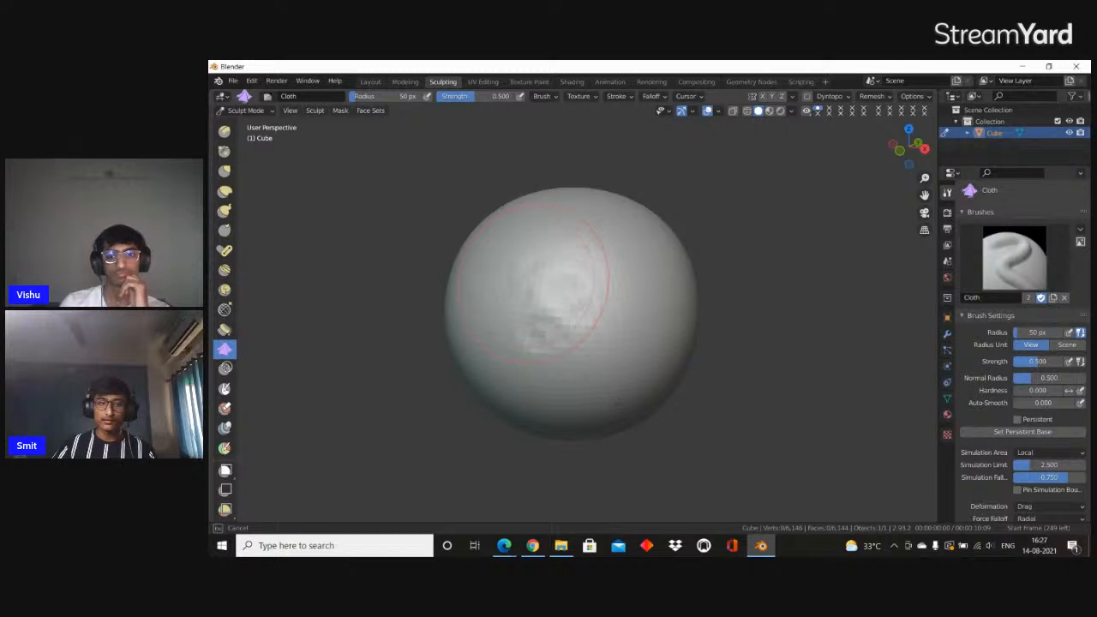
pyautogui.moveTo(595, 316)
pyautogui.mouseDown()
pyautogui.moveTo(558, 248)
pyautogui.moveTo(587, 365)
pyautogui.moveTo(477, 347)
pyautogui.moveTo(609, 337)
pyautogui.moveTo(582, 300)
pyautogui.moveTo(585, 310)
pyautogui.mouseUp()
pyautogui.scroll(-5, 585, 310)
pyautogui.scroll(5, 585, 310)
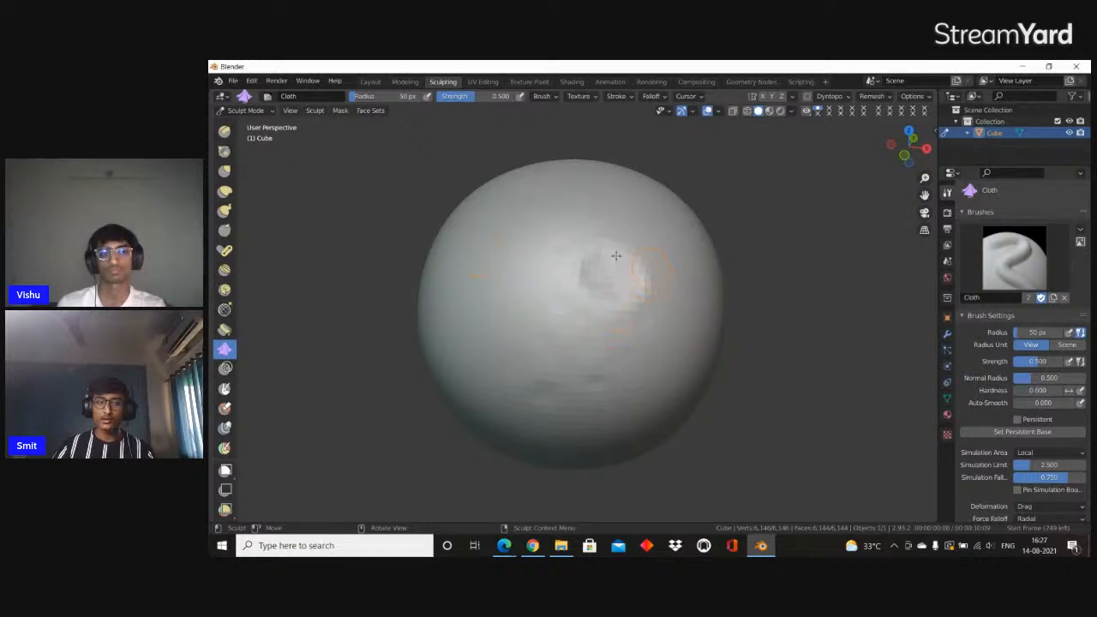
pyautogui.scroll(-5, 401, 274)
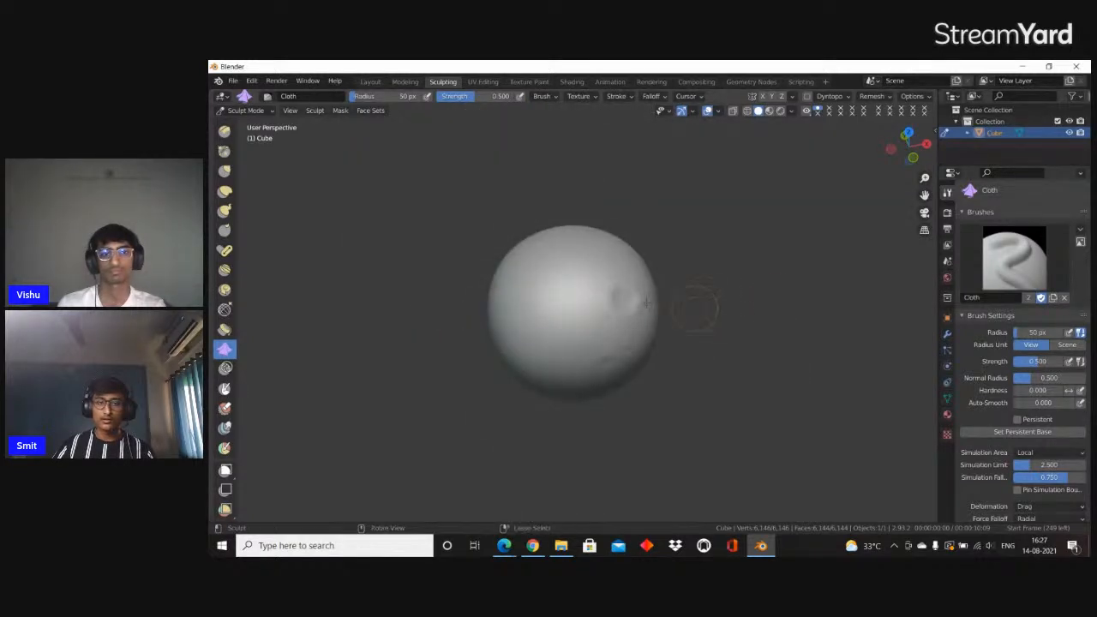
pyautogui.scroll(-5, 224, 172)
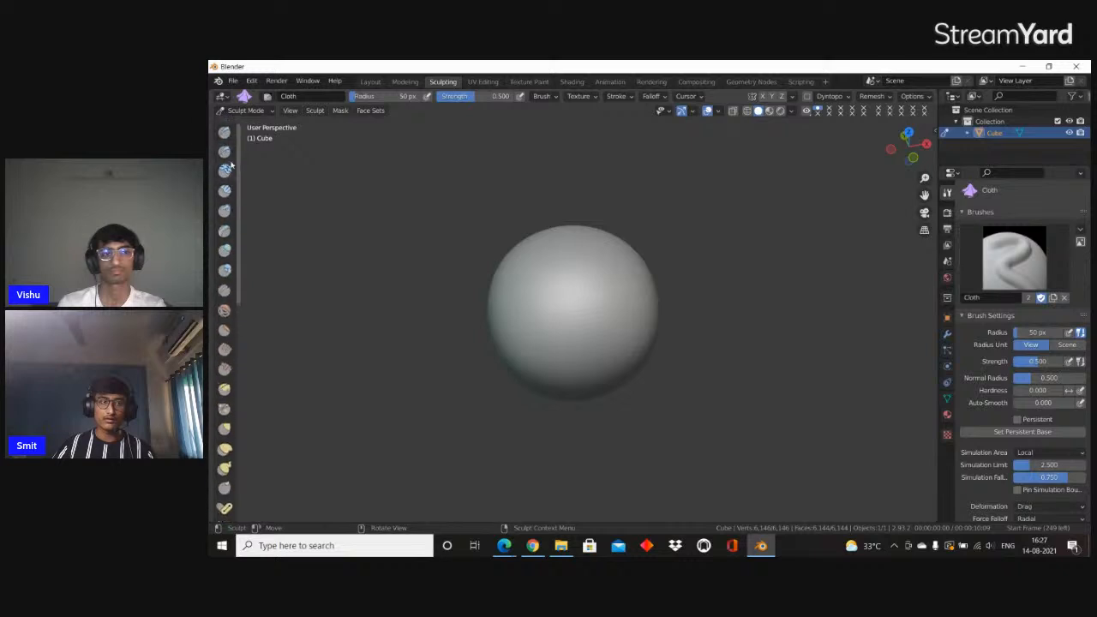
# Sculpt two eyes, a curved smile and a nose on the sphere with the Draw brush and show the mesh in Edit Mode
pyautogui.click(223, 132)
pyautogui.scroll(3, 573, 262)
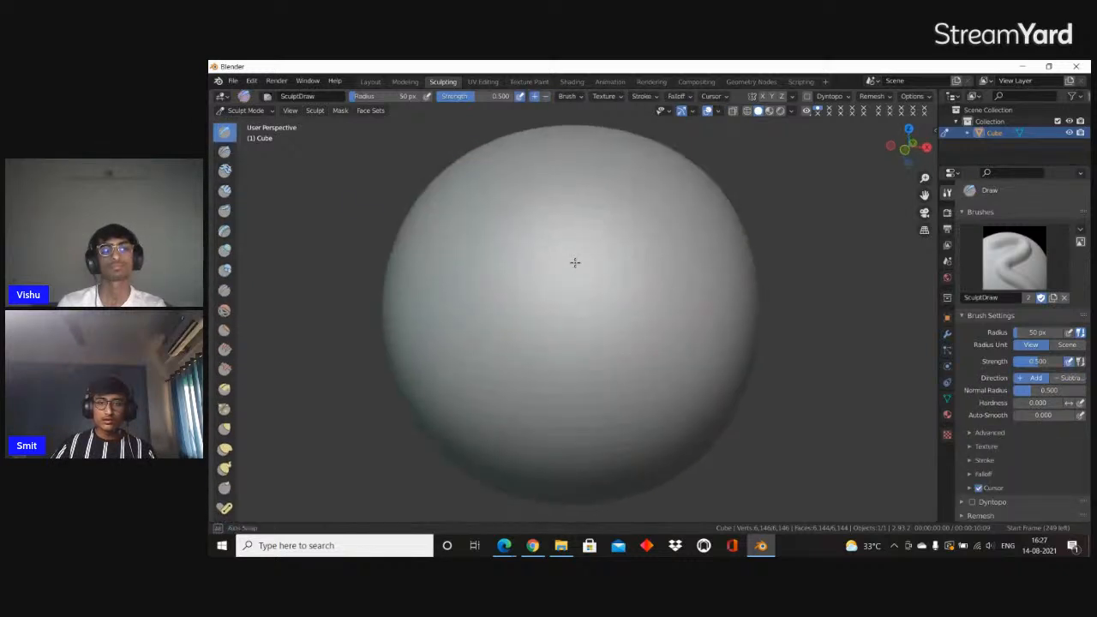
pyautogui.moveTo(505, 257)
pyautogui.mouseDown()
pyautogui.moveTo(500, 275)
pyautogui.moveTo(488, 261)
pyautogui.mouseUp()
pyautogui.moveTo(638, 245); pyautogui.dragTo(634, 300)
pyautogui.moveTo(473, 374)
pyautogui.mouseDown()
pyautogui.moveTo(484, 398)
pyautogui.moveTo(679, 366)
pyautogui.moveTo(553, 373)
pyautogui.moveTo(567, 353)
pyautogui.mouseUp()
pyautogui.scroll(-4, 570, 344)
pyautogui.scroll(3, 566, 342)
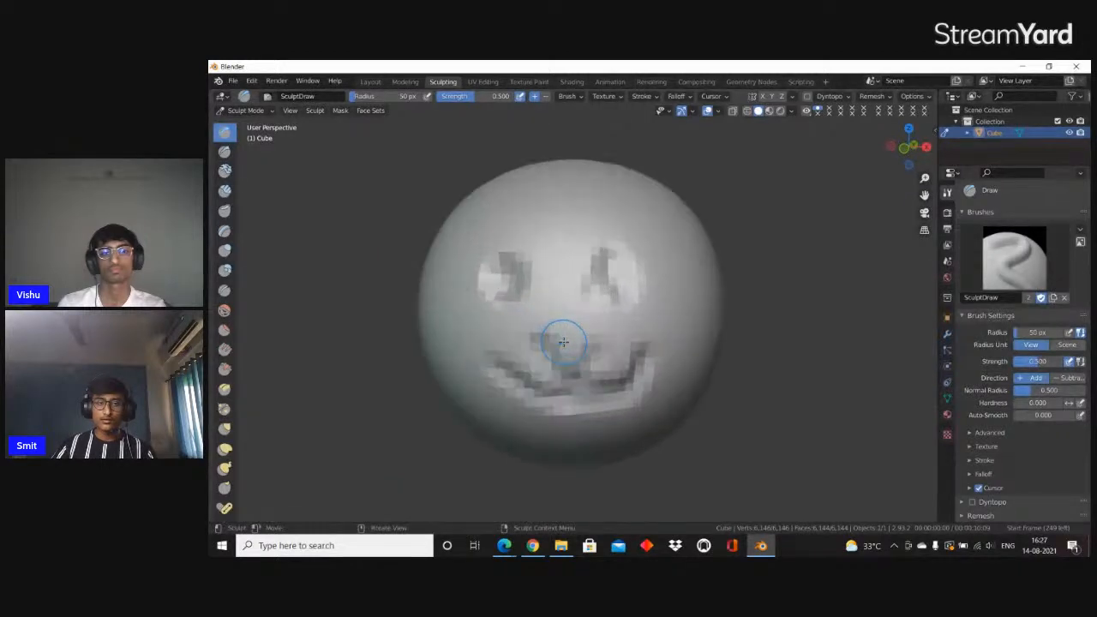
pyautogui.moveTo(564, 342); pyautogui.dragTo(579, 334, button='middle')
pyautogui.press('Tab')
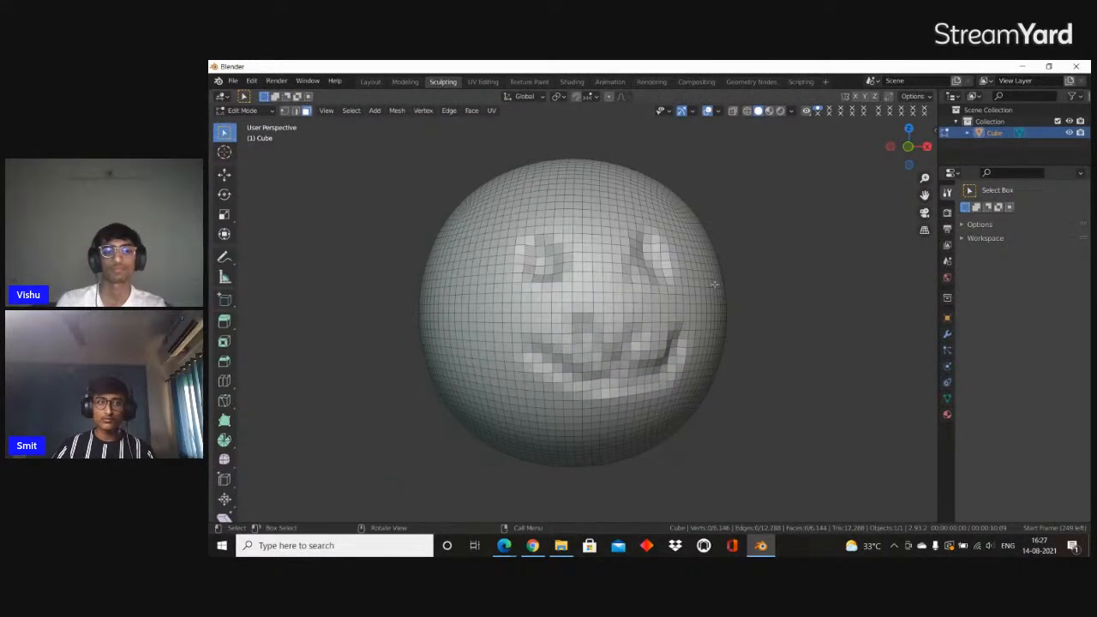
# Delete the sculpted face sphere in the Layout workspace and minimise Blender to return to the StreamYard studio
pyautogui.click(370, 82)
pyautogui.scroll(3, 582, 294)
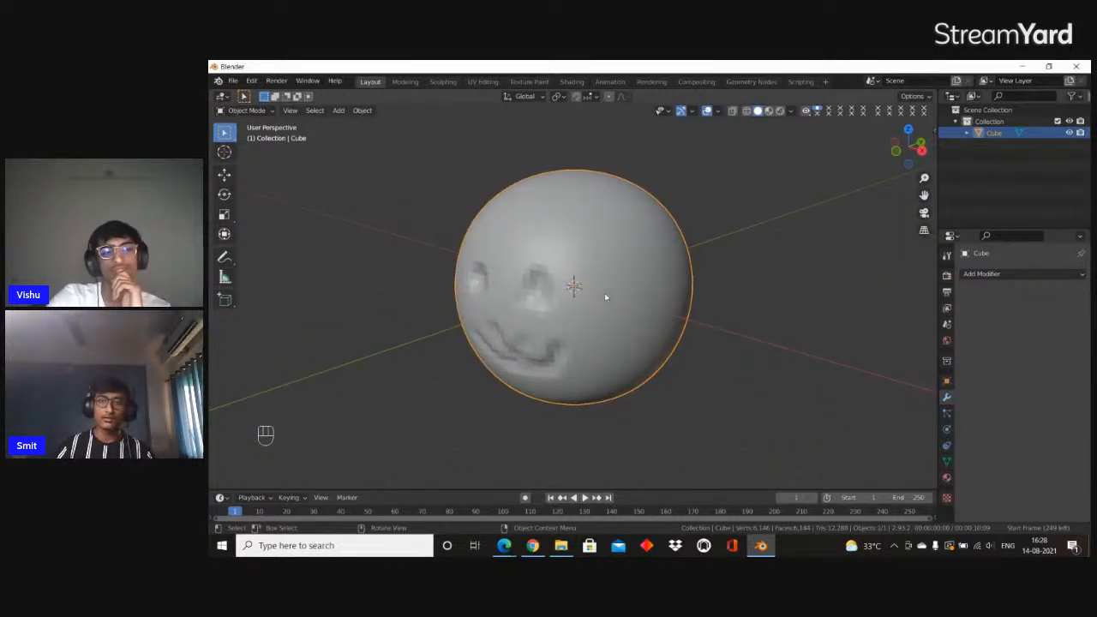
pyautogui.press('Delete')
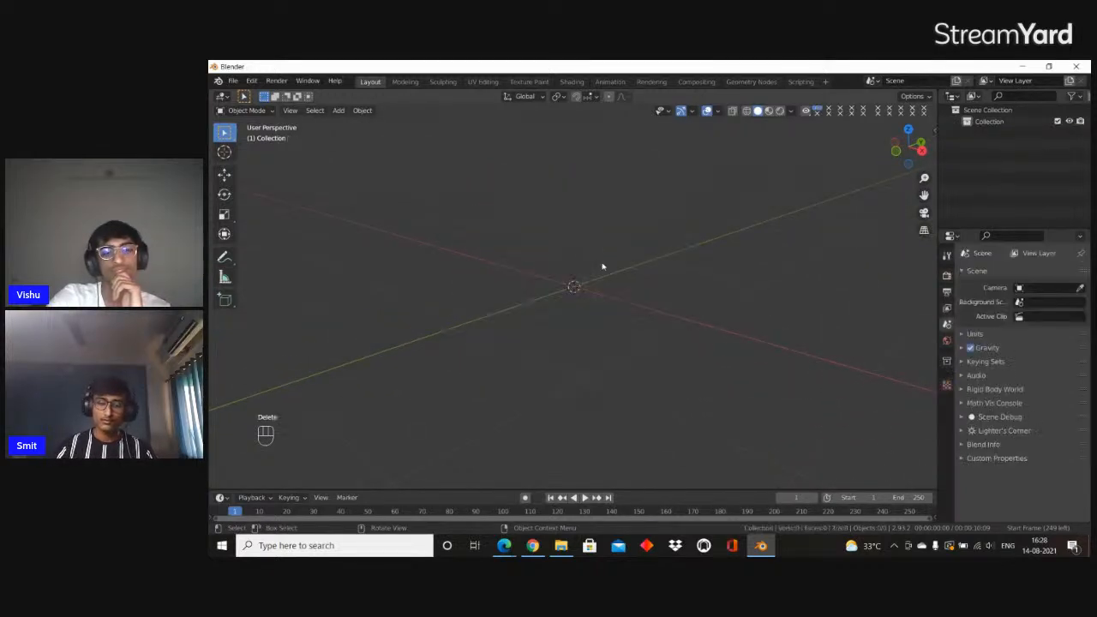
pyautogui.click(1023, 67)
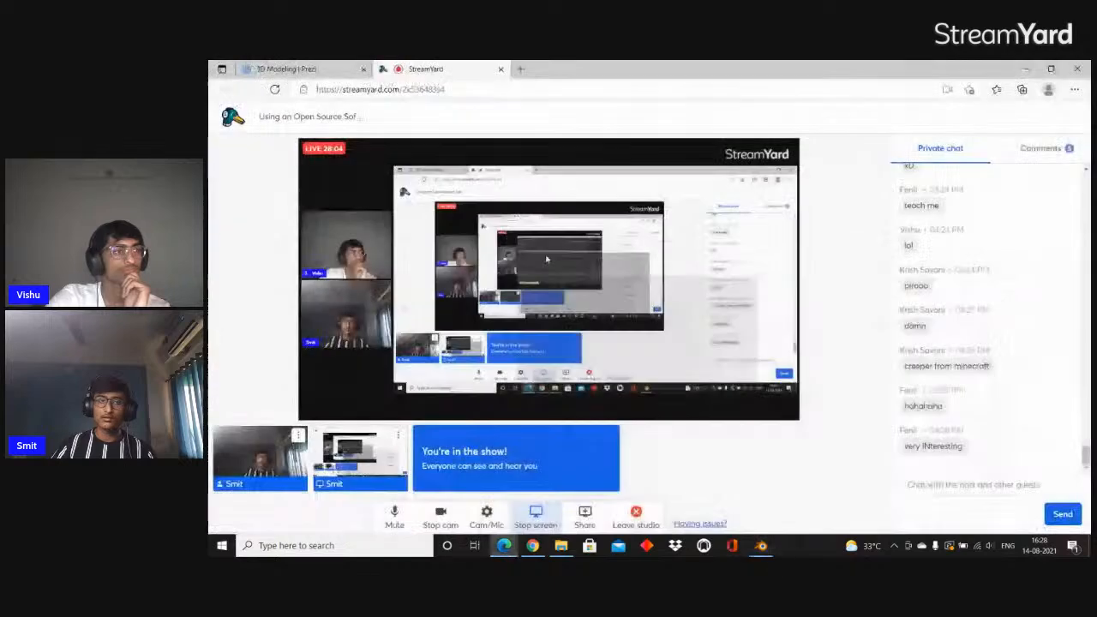
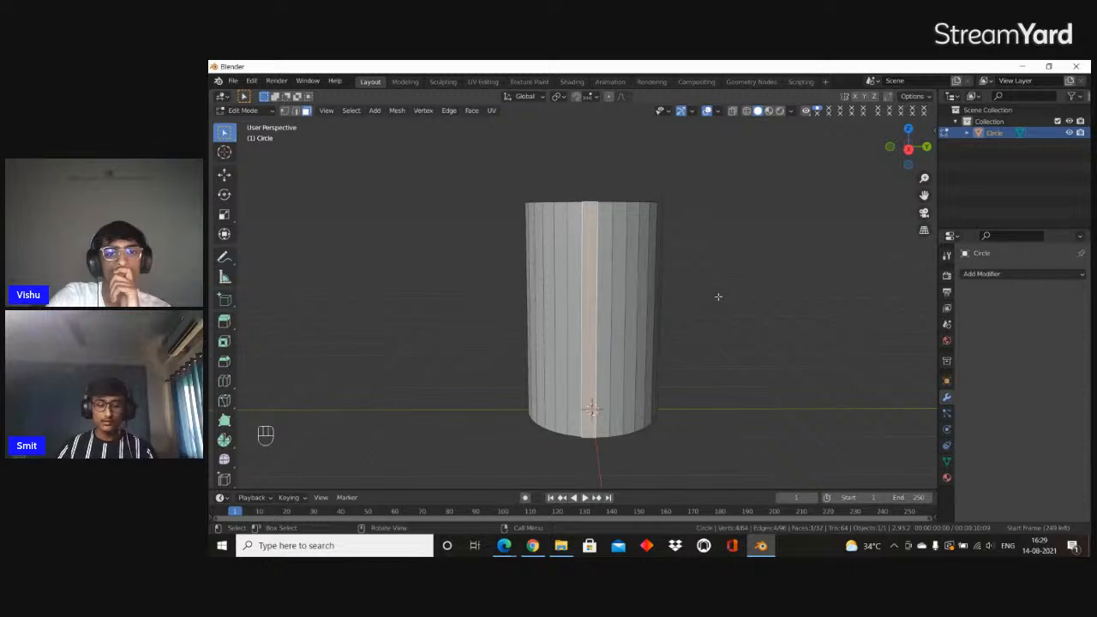
# Inset the selected side face of the cylinder, scale it along Z, extrude it inward as a narrow slot and return to Object Mode
pyautogui.press('i')
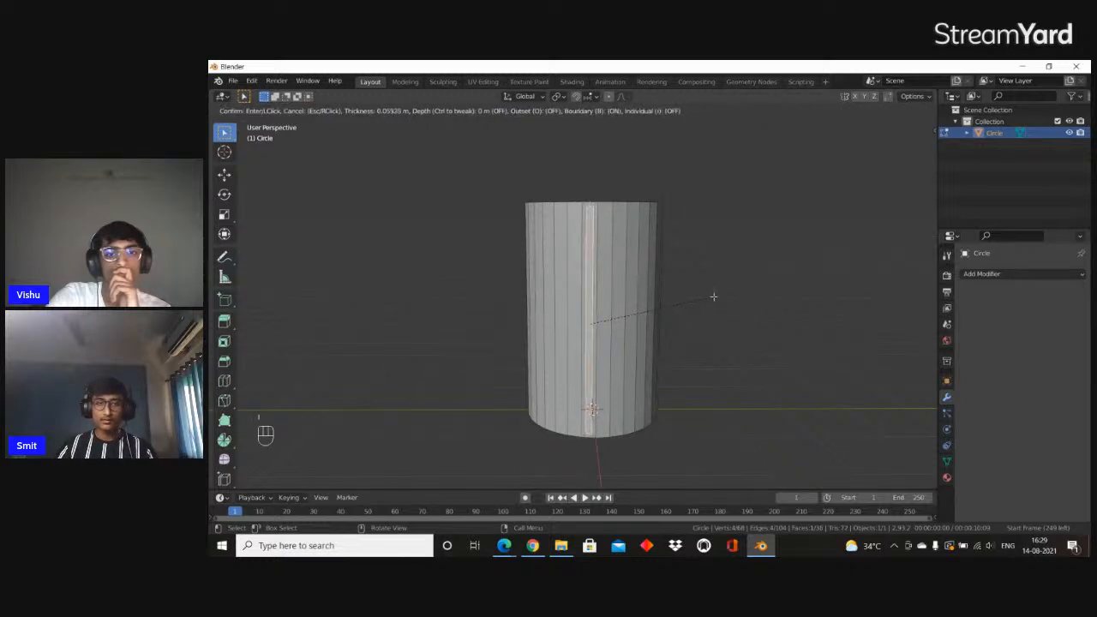
pyautogui.click(711, 299)
pyautogui.press('s')
pyautogui.press('z')
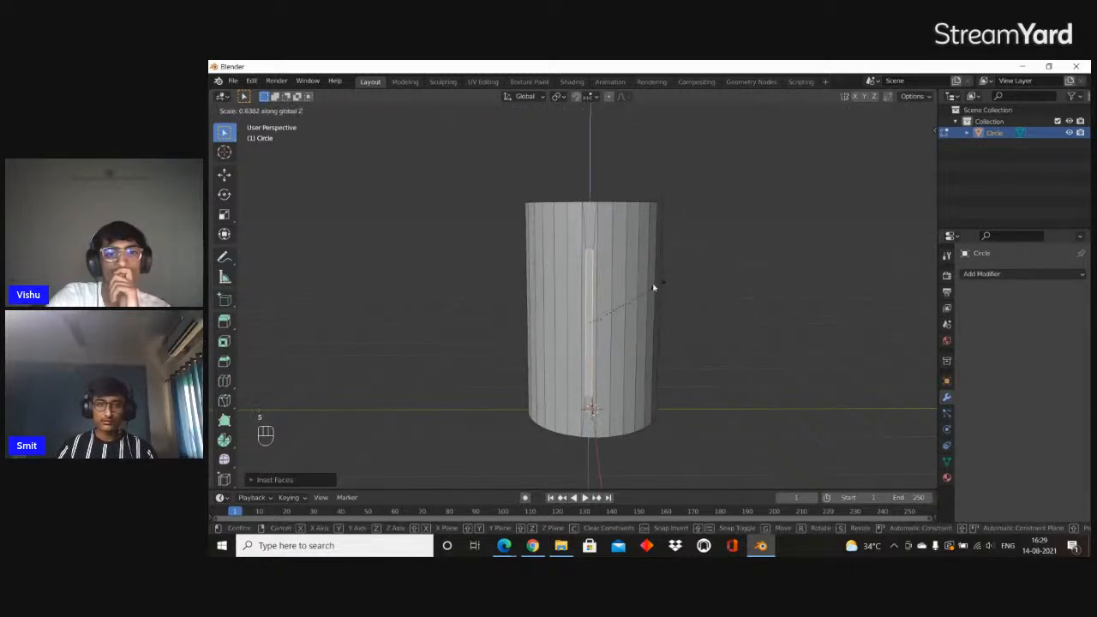
pyautogui.click(606, 287)
pyautogui.scroll(5, 607, 288)
pyautogui.moveTo(608, 289); pyautogui.dragTo(668, 285, button='middle')
pyautogui.press('e')
pyautogui.click(569, 302)
pyautogui.press('Tab')
# Examine the slot in the cylinder's side wall from several angles and up close
pyautogui.scroll(-5, 570, 302)
pyautogui.scroll(4, 587, 286)
pyautogui.scroll(-5, 532, 301)
pyautogui.moveTo(437, 282); pyautogui.dragTo(598, 286, button='middle')
pyautogui.scroll(3, 497, 312)
pyautogui.scroll(-4, 497, 312)
pyautogui.scroll(-2, 500, 262)
pyautogui.moveTo(499, 263); pyautogui.dragTo(577, 297, button='middle')
pyautogui.scroll(5, 505, 321)
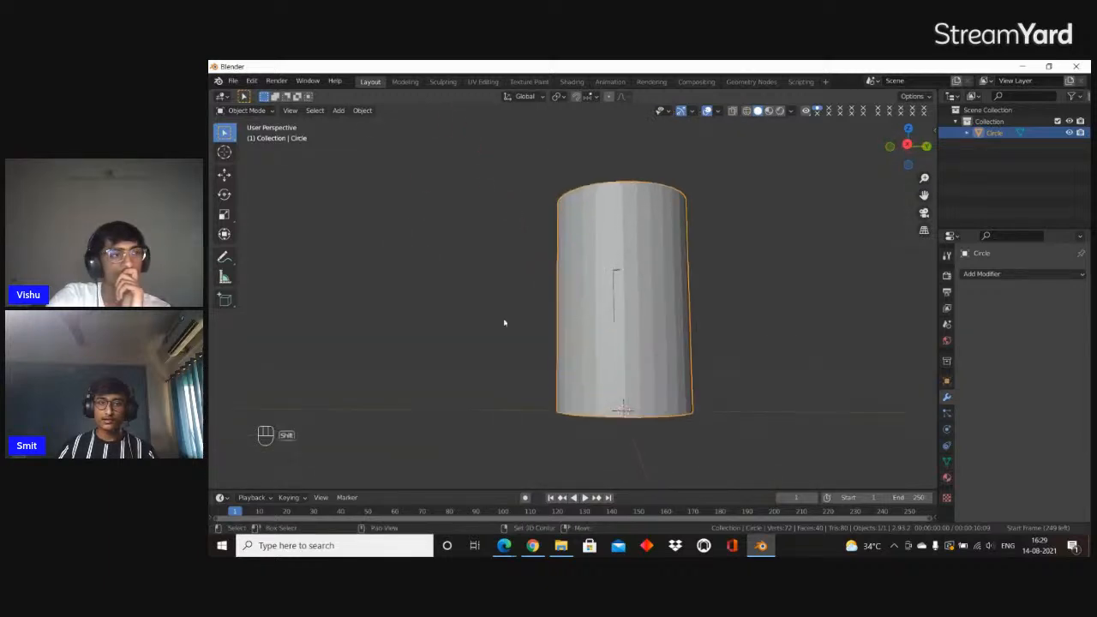
pyautogui.moveTo(505, 321); pyautogui.dragTo(603, 296, button='middle')
pyautogui.scroll(2, 655, 323)
pyautogui.scroll(1, 655, 324)
pyautogui.moveTo(654, 324); pyautogui.dragTo(547, 320, button='middle')
pyautogui.scroll(-2, 614, 336)
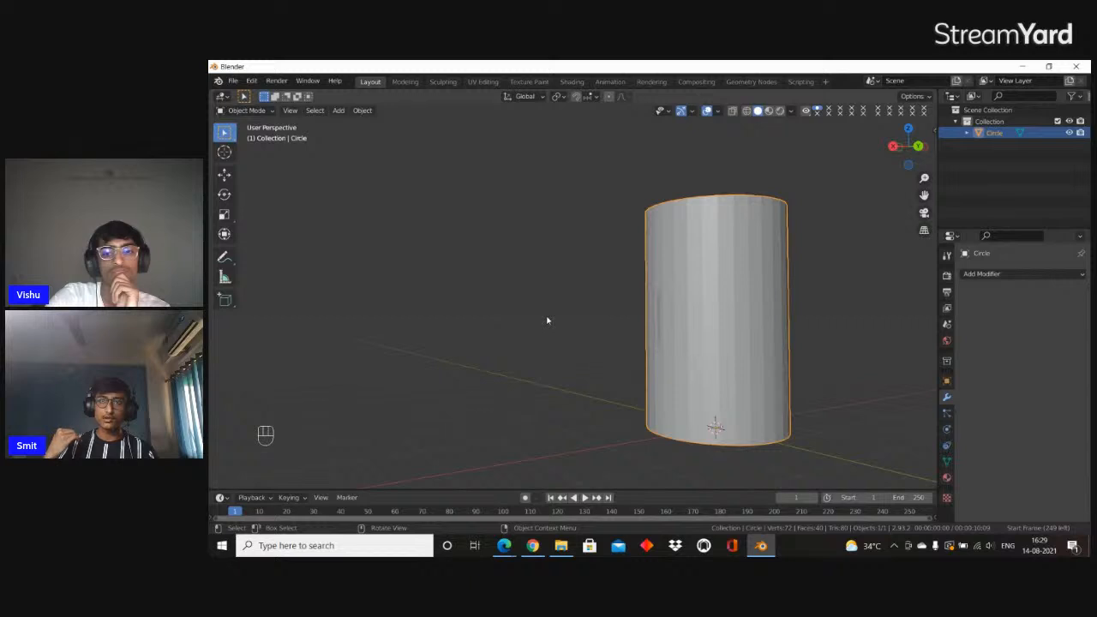
pyautogui.moveTo(576, 304); pyautogui.dragTo(853, 324, button='middle')
pyautogui.scroll(5, 485, 299)
pyautogui.keyDown('shift'); pyautogui.moveTo(422, 306); pyautogui.dragTo(652, 336, button='middle'); pyautogui.keyUp('shift')
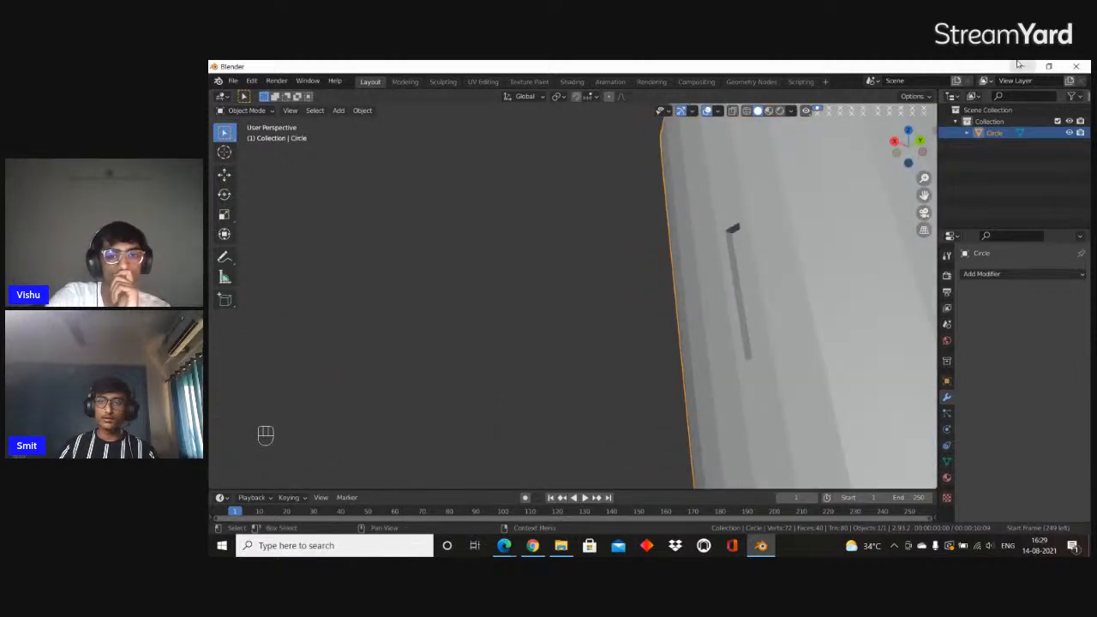
# Minimise Blender and advance the Prezi presentation to the Procedural Modeling slide
pyautogui.click(1020, 66)
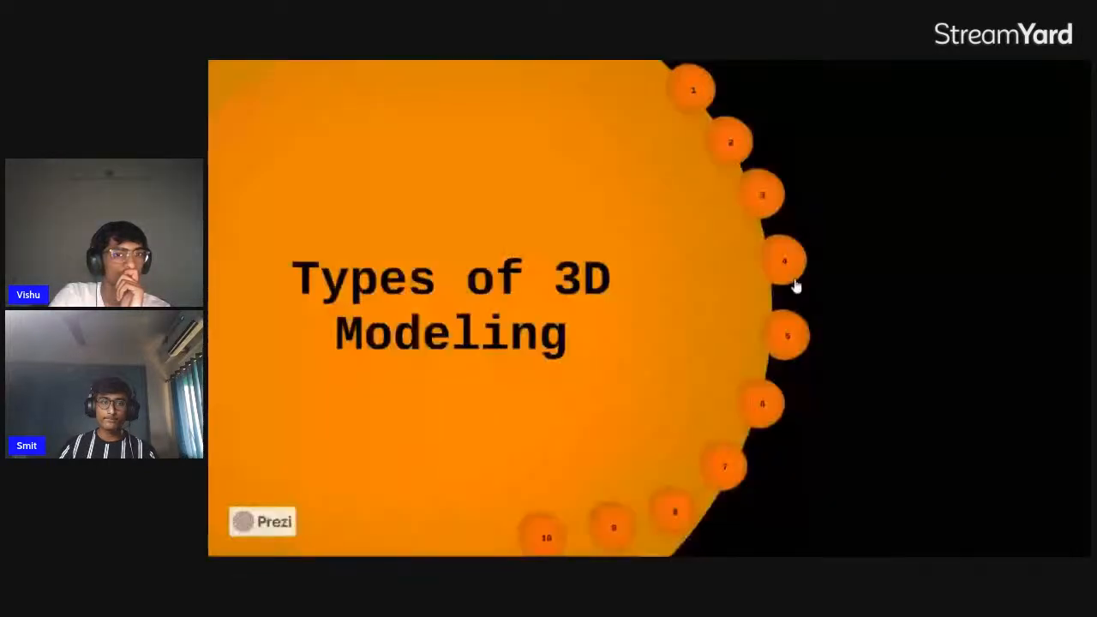
pyautogui.press('Right')
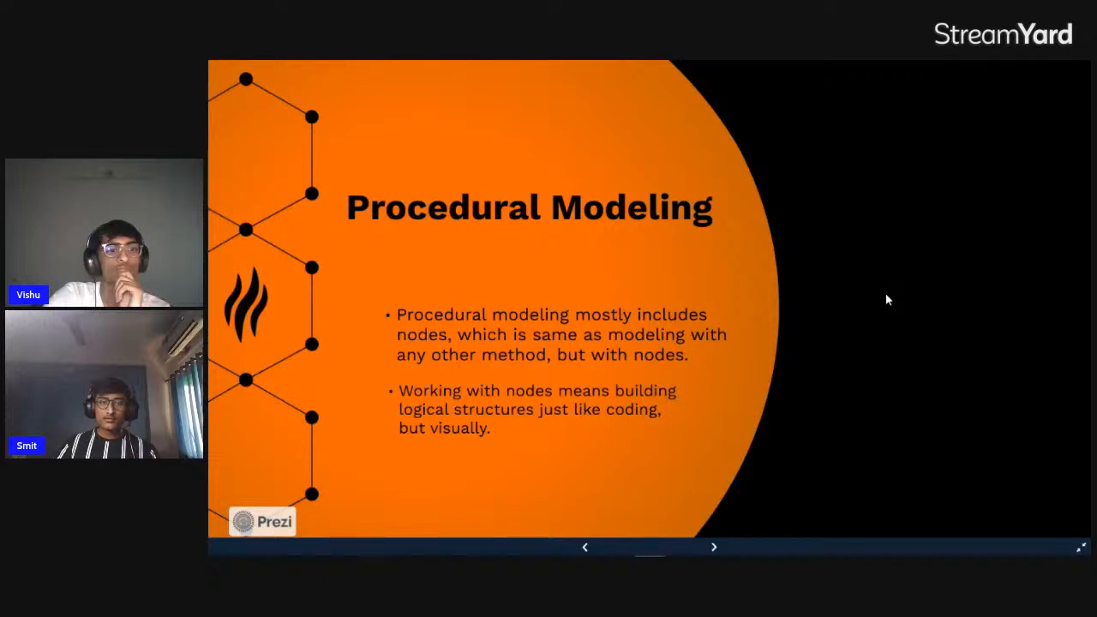
pyautogui.hotkey('alt', 'Tab')
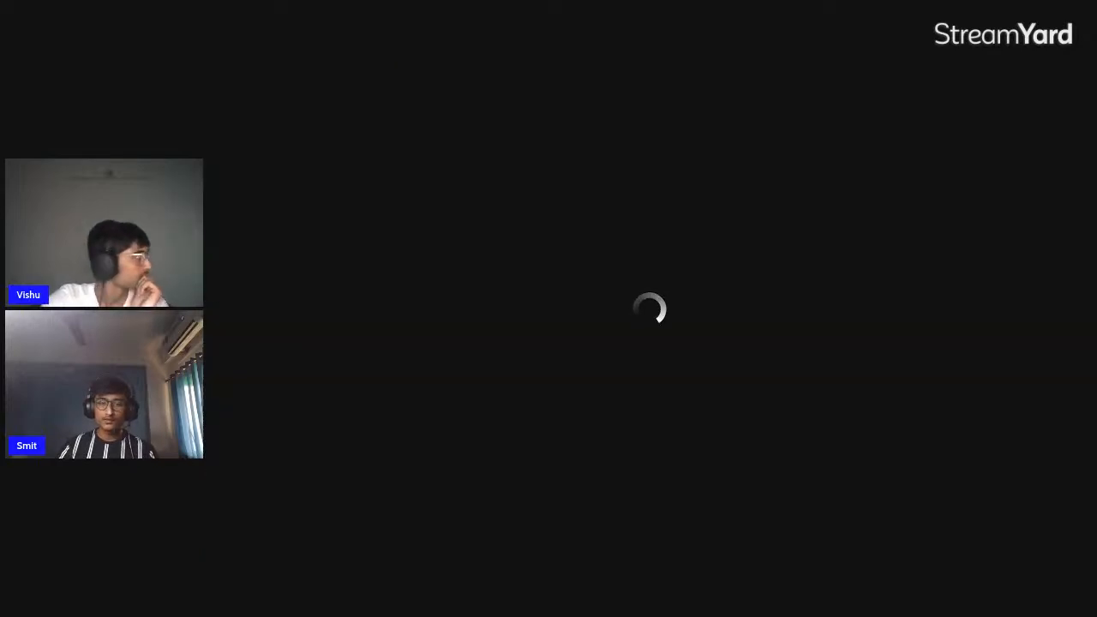
# Switch back to Blender and delete the cylinder, leaving the scene empty
pyautogui.click(761, 546)
pyautogui.moveTo(744, 359); pyautogui.dragTo(612, 299, button='middle')
pyautogui.press('Delete')
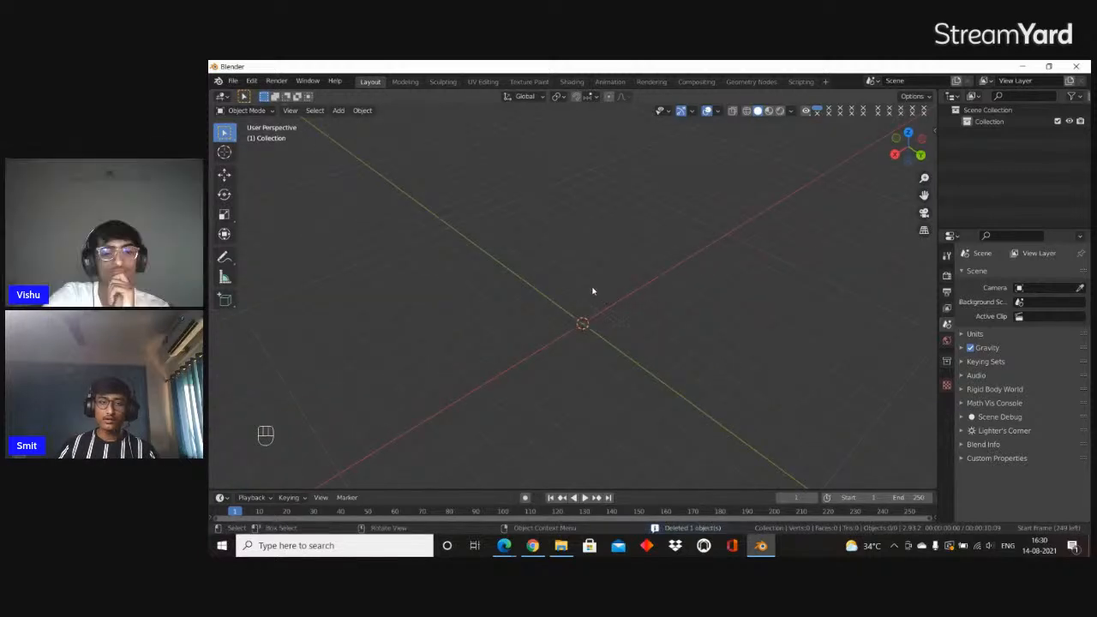
pyautogui.scroll(-4, 586, 185)
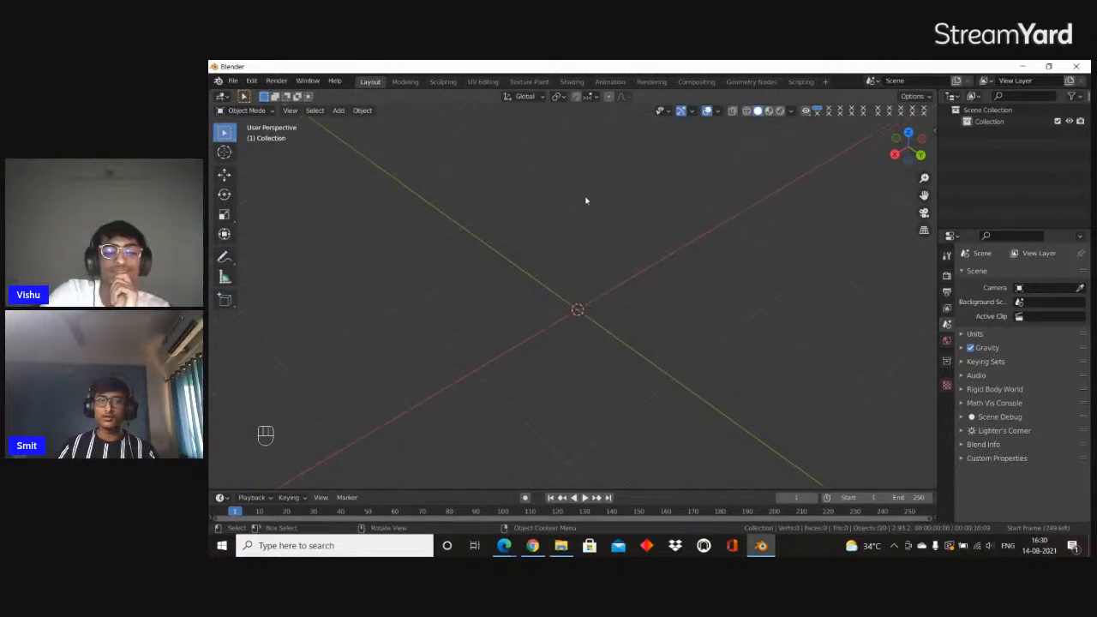
pyautogui.scroll(3, 581, 238)
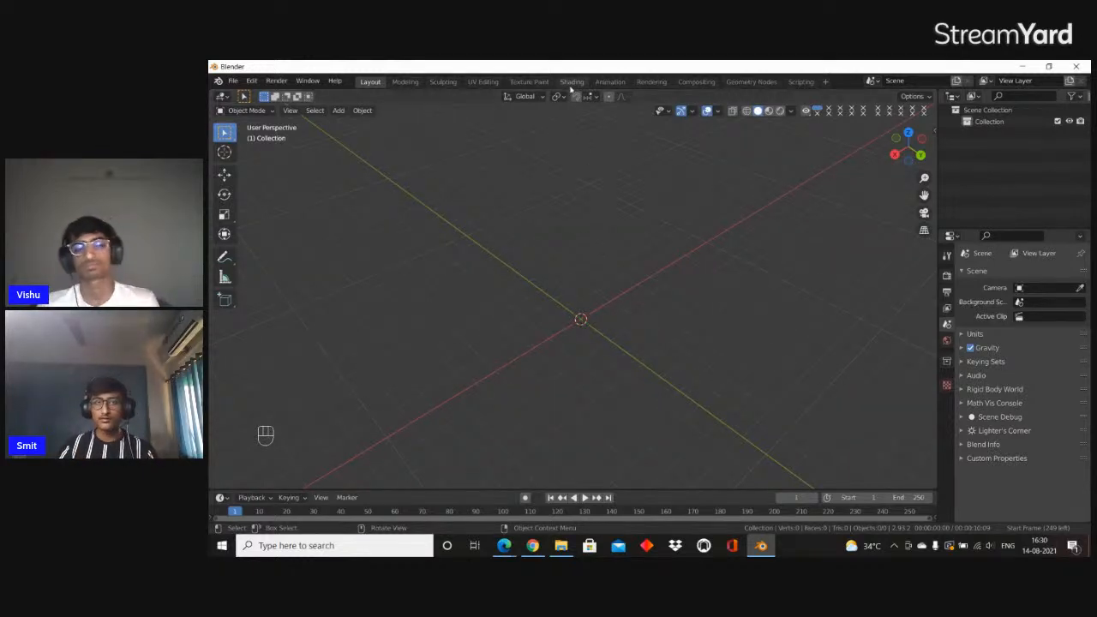
pyautogui.click(571, 82)
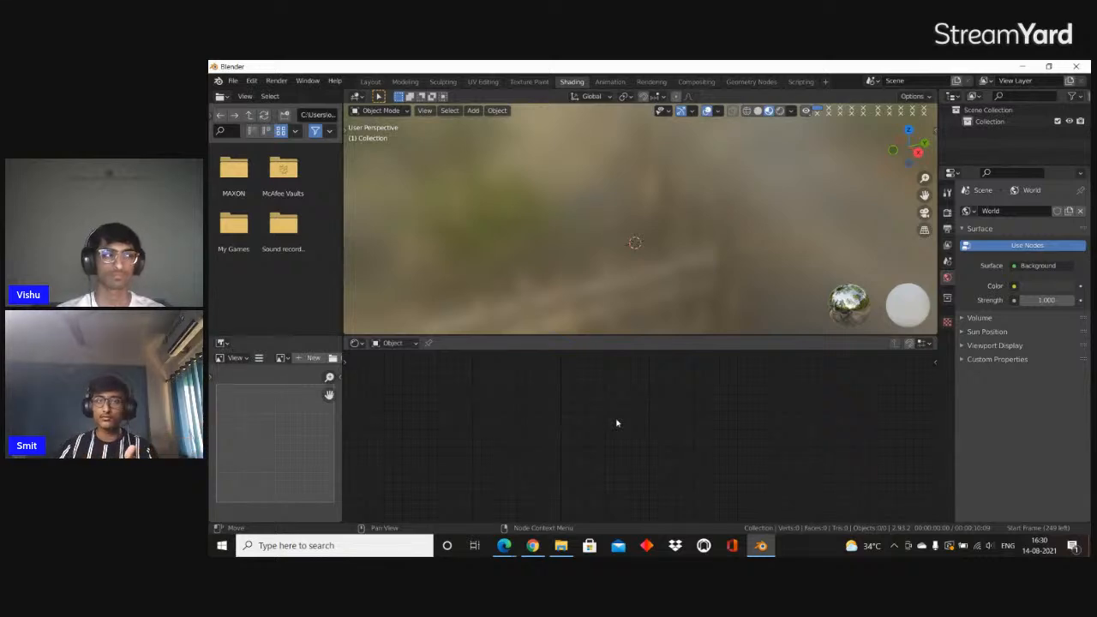
pyautogui.click(370, 82)
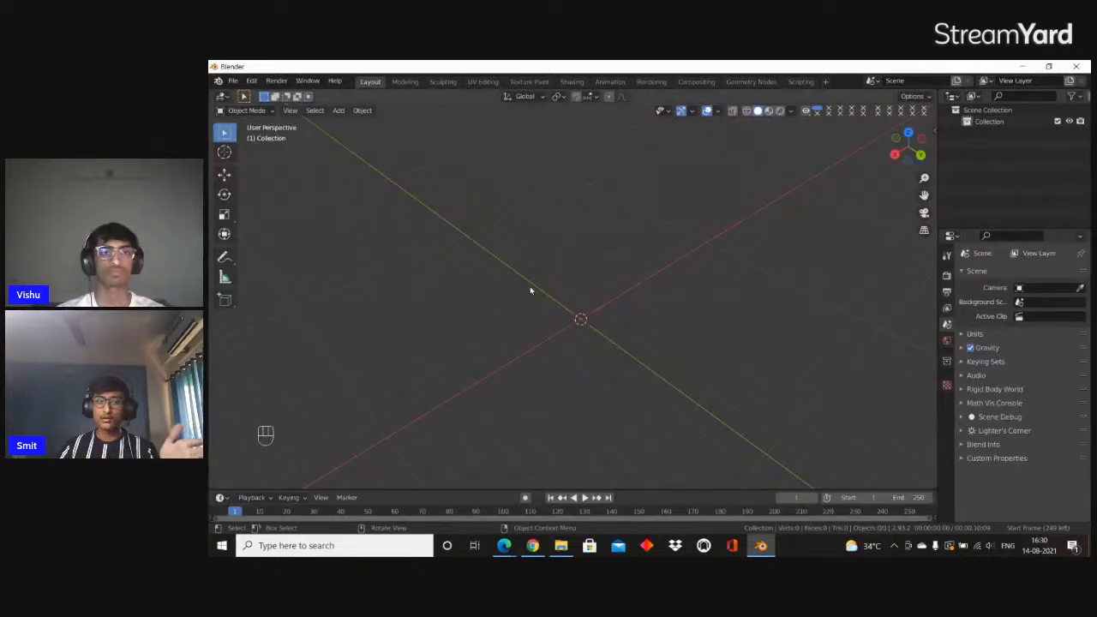
pyautogui.moveTo(532, 291); pyautogui.dragTo(490, 250, button='middle')
# Open the Shading workspace and set its 3D viewport to solid shading
pyautogui.click(571, 81)
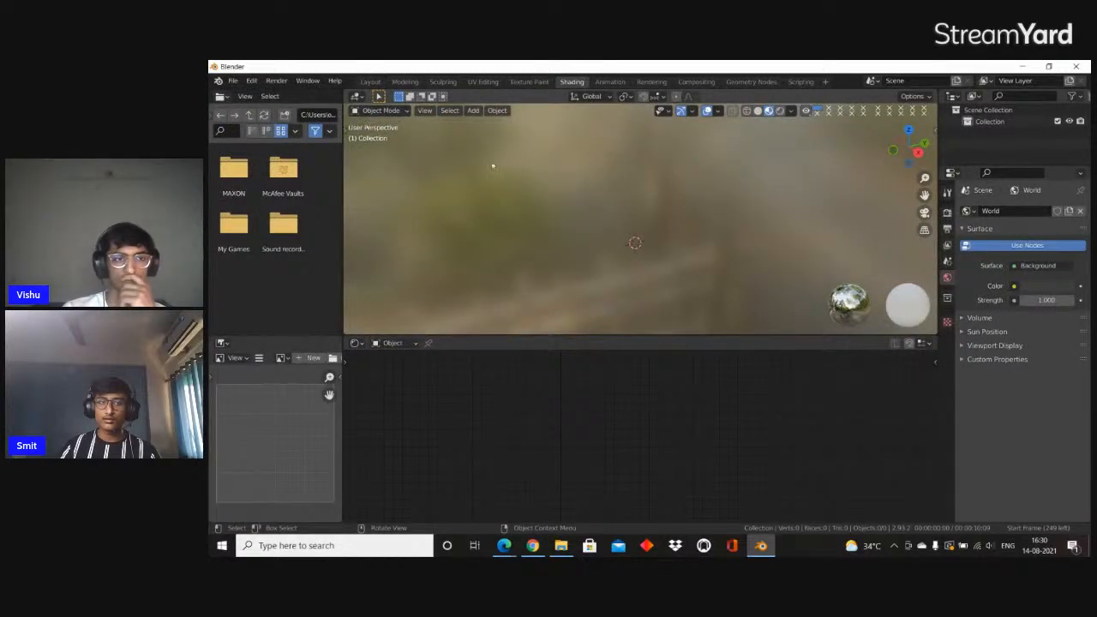
pyautogui.click(758, 112)
pyautogui.scroll(-1, 732, 190)
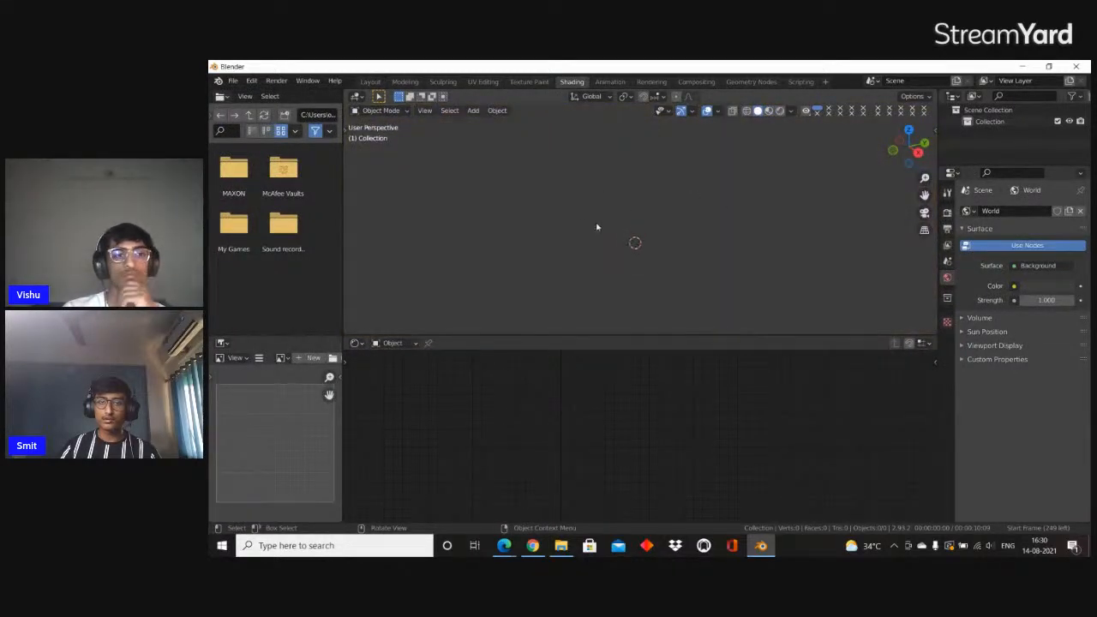
pyautogui.hotkey('shift', 'a')
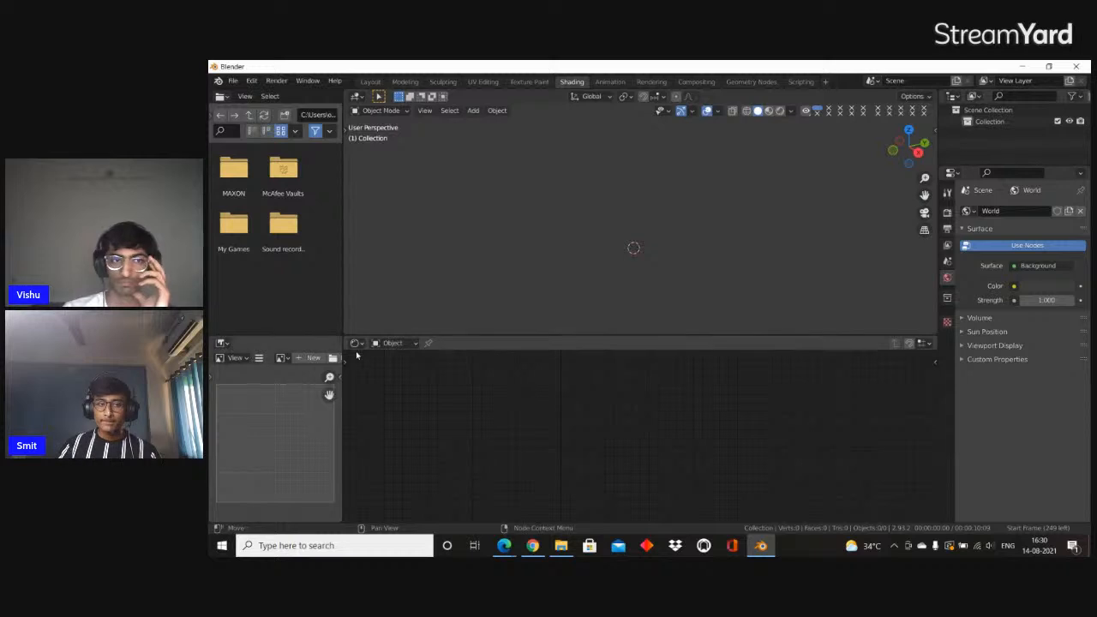
# Change the lower shader editor to the Sorcar node editor and create a new node tree
pyautogui.click(356, 343)
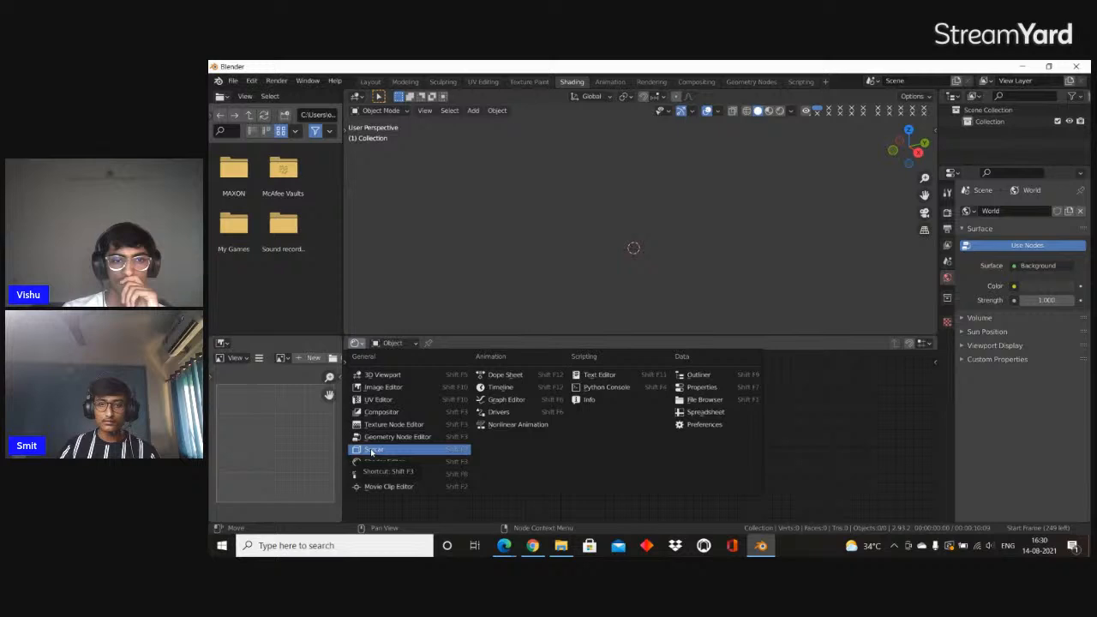
pyautogui.click(374, 451)
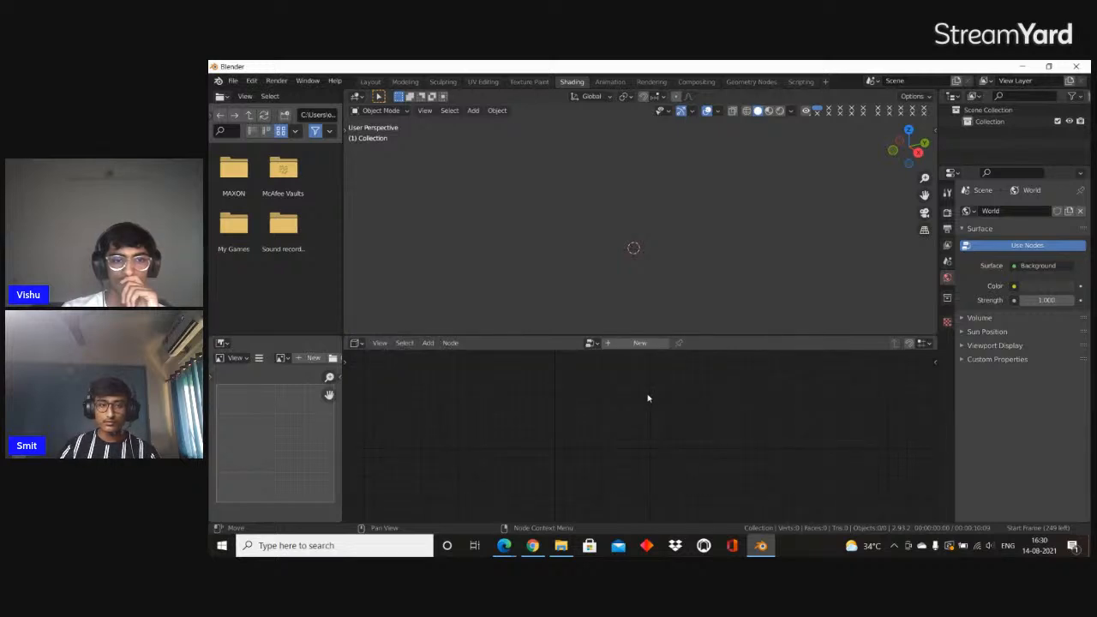
pyautogui.click(645, 347)
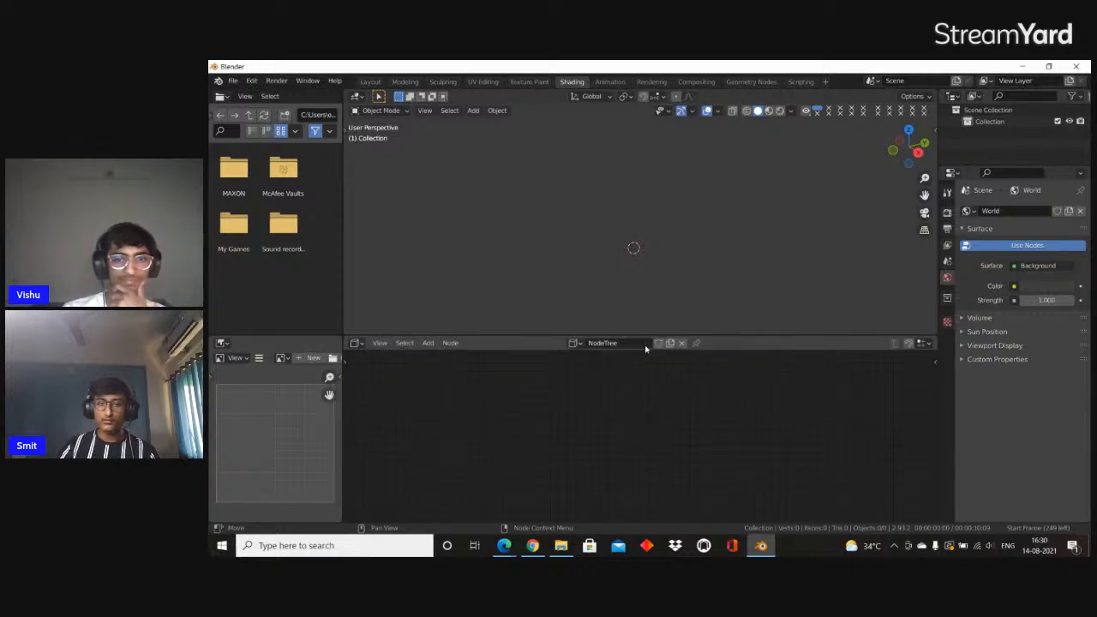
# Add a Create Cube node to the node tree and set it as the preview
pyautogui.hotkey('shift', 'a')
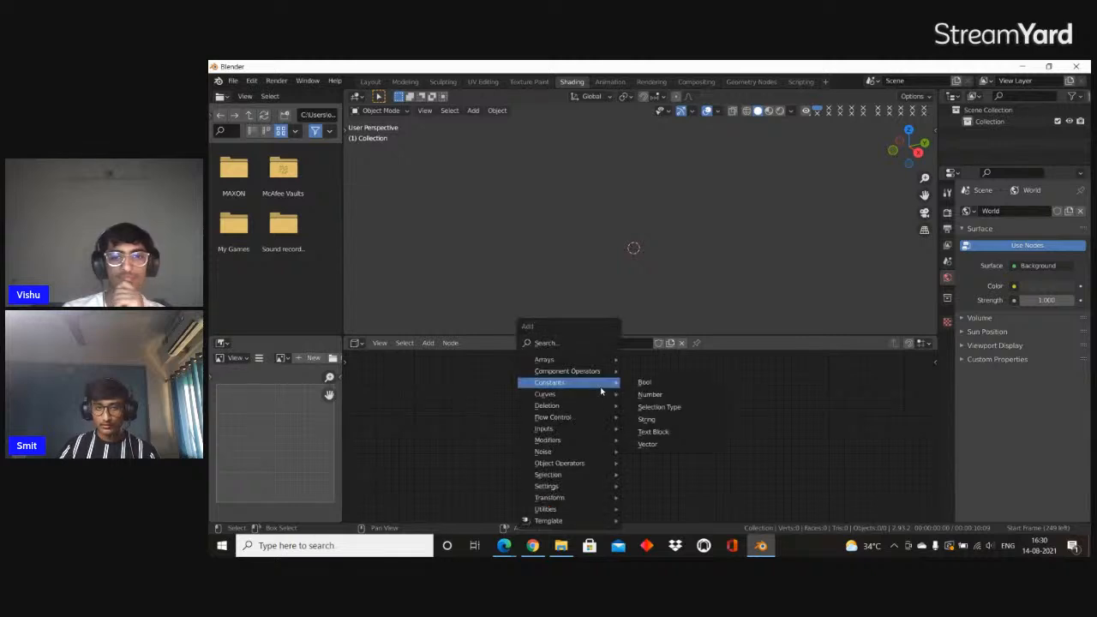
pyautogui.click(574, 346)
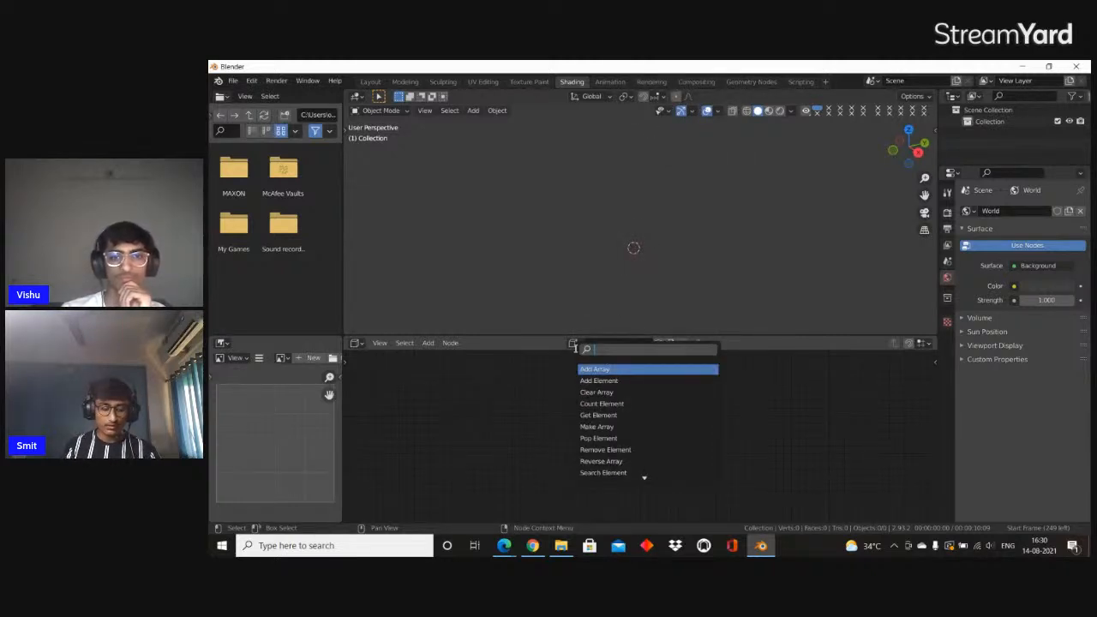
pyautogui.write('cube')
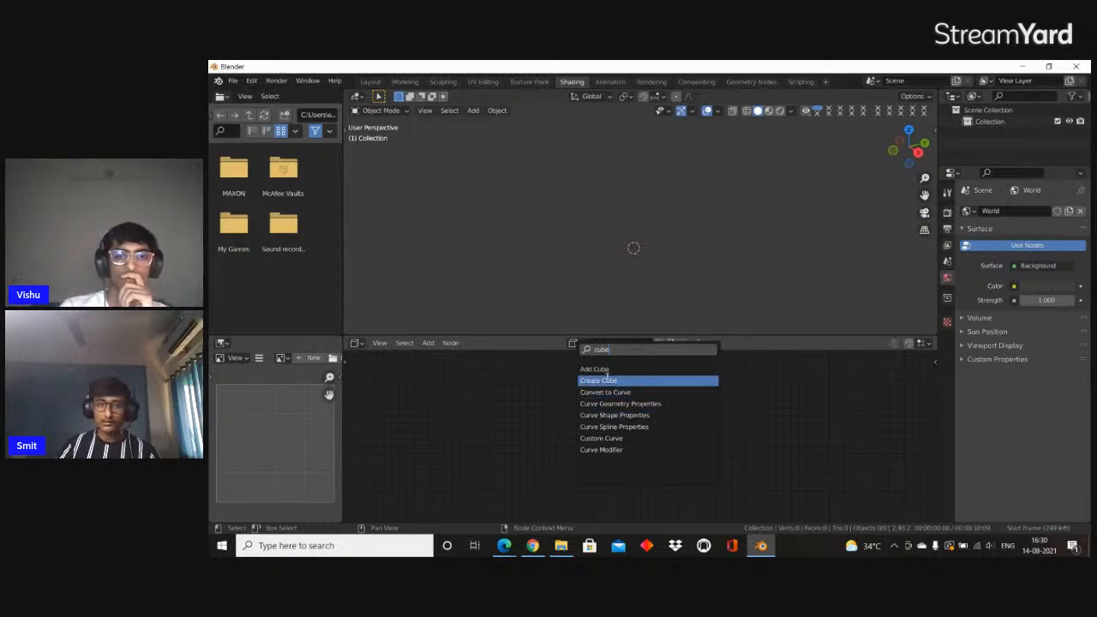
pyautogui.click(616, 380)
pyautogui.click(502, 398)
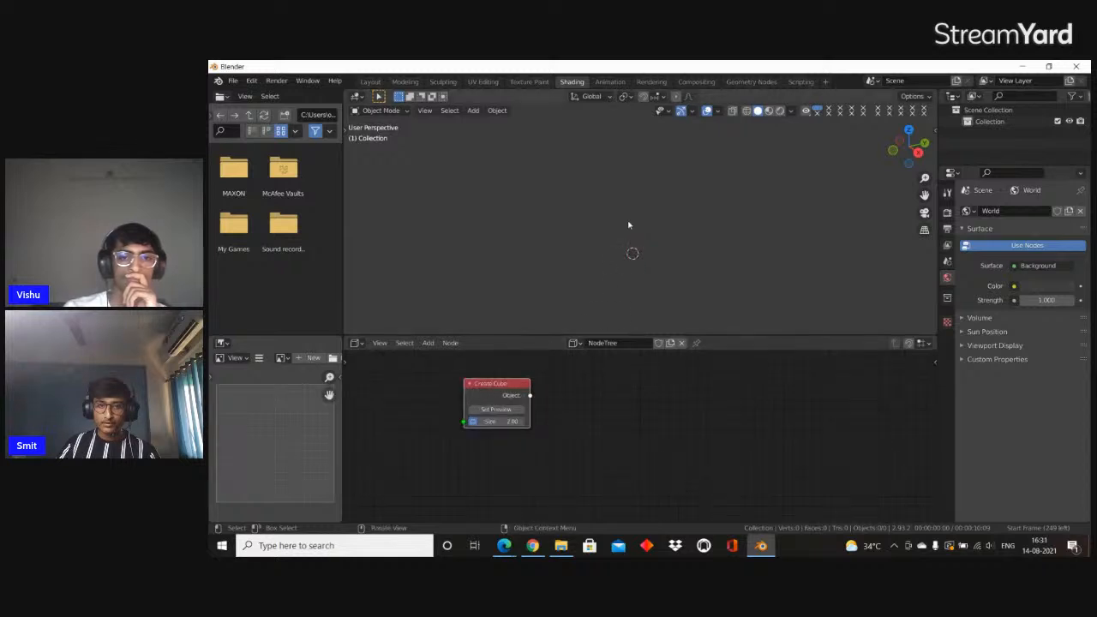
pyautogui.scroll(3, 521, 409)
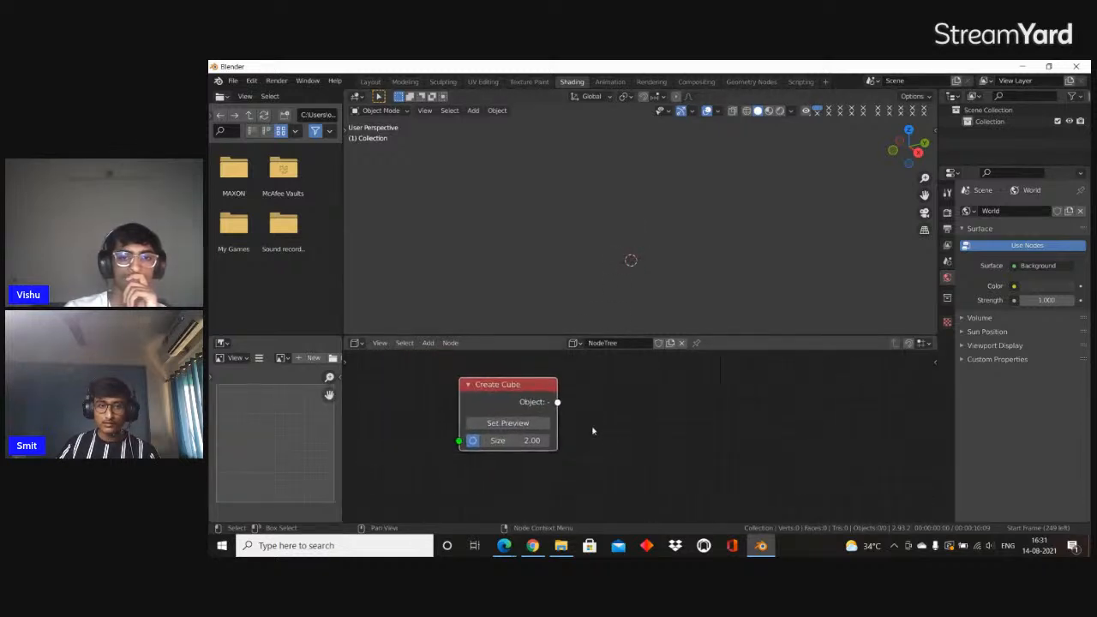
pyautogui.click(514, 420)
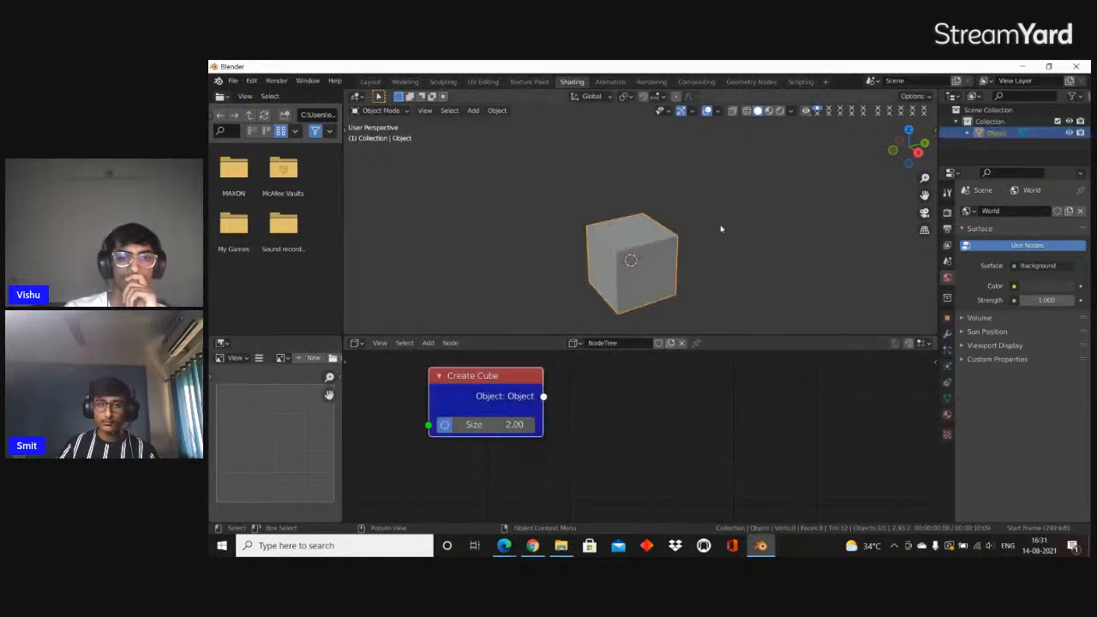
# Try enlarging the cube to about 2.39 with the Create Cube node's size value
pyautogui.moveTo(680, 243); pyautogui.dragTo(660, 272, button='middle')
pyautogui.scroll(-4, 683, 394)
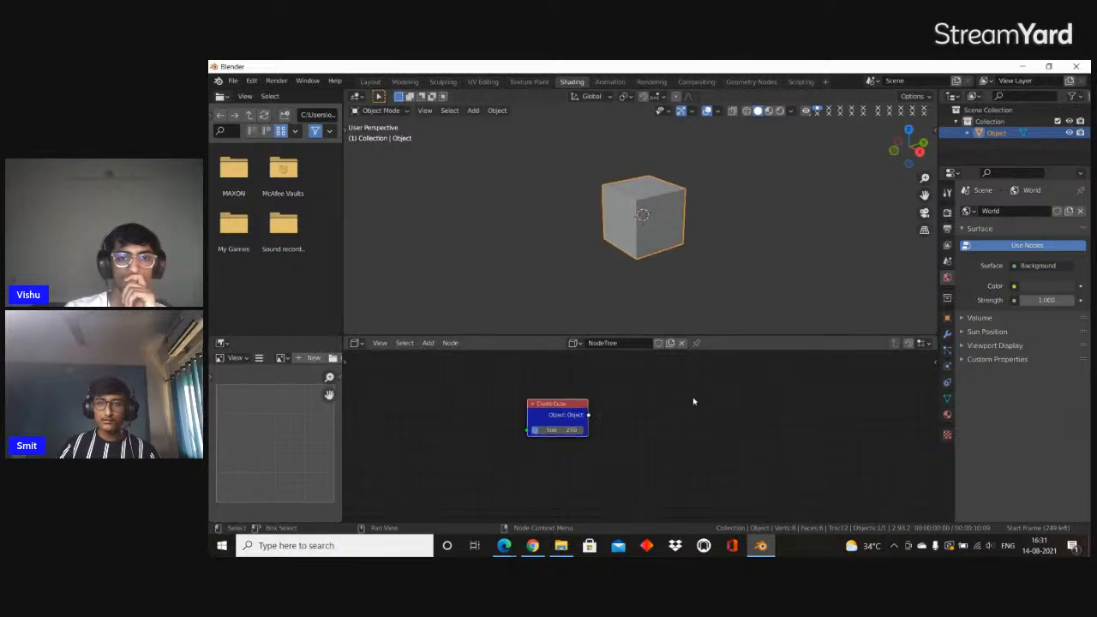
pyautogui.moveTo(696, 401); pyautogui.dragTo(609, 402, button='middle')
pyautogui.scroll(-2, 598, 403)
pyautogui.scroll(6, 566, 407)
pyautogui.moveTo(510, 419); pyautogui.dragTo(596, 420, button='middle')
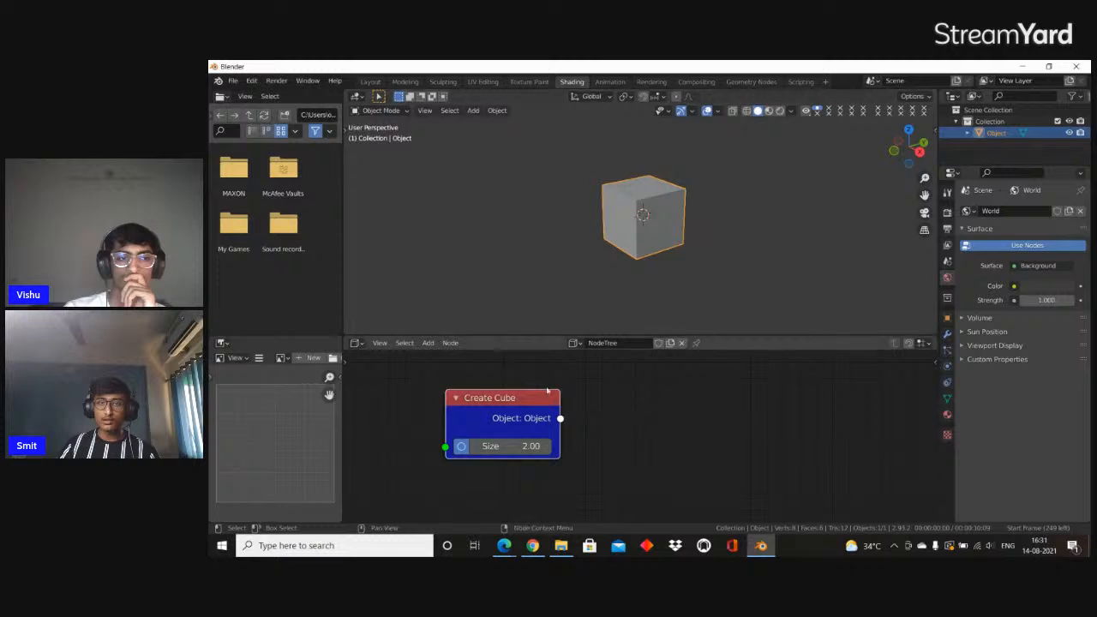
pyautogui.scroll(-3, 493, 465)
pyautogui.moveTo(606, 435); pyautogui.dragTo(506, 451, button='middle')
pyautogui.scroll(2, 507, 451)
pyautogui.moveTo(376, 454); pyautogui.dragTo(441, 430, button='middle')
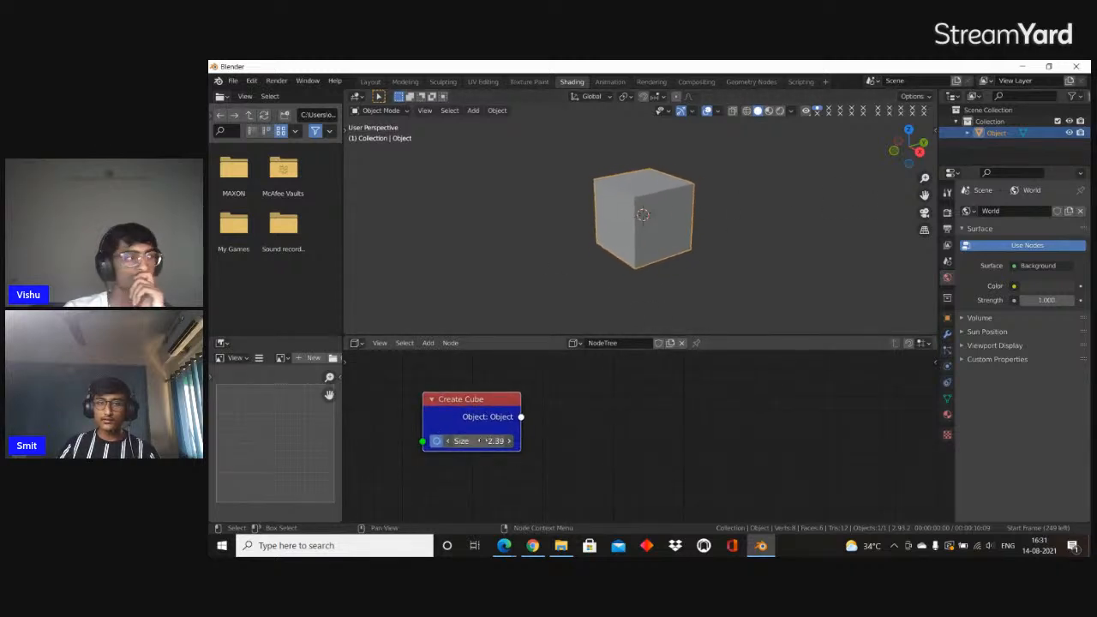
pyautogui.scroll(-2, 564, 420)
pyautogui.moveTo(565, 421); pyautogui.dragTo(509, 425, button='middle')
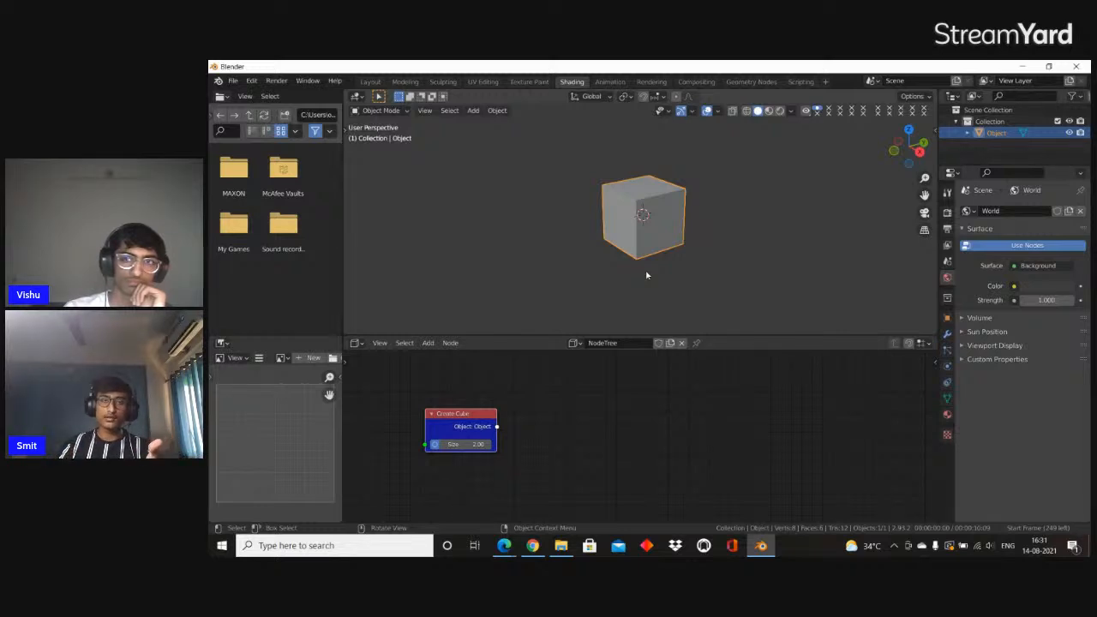
# Find the Subdivide node and place it beside the Create Cube node
pyautogui.scroll(-1, 588, 434)
pyautogui.scroll(2, 575, 429)
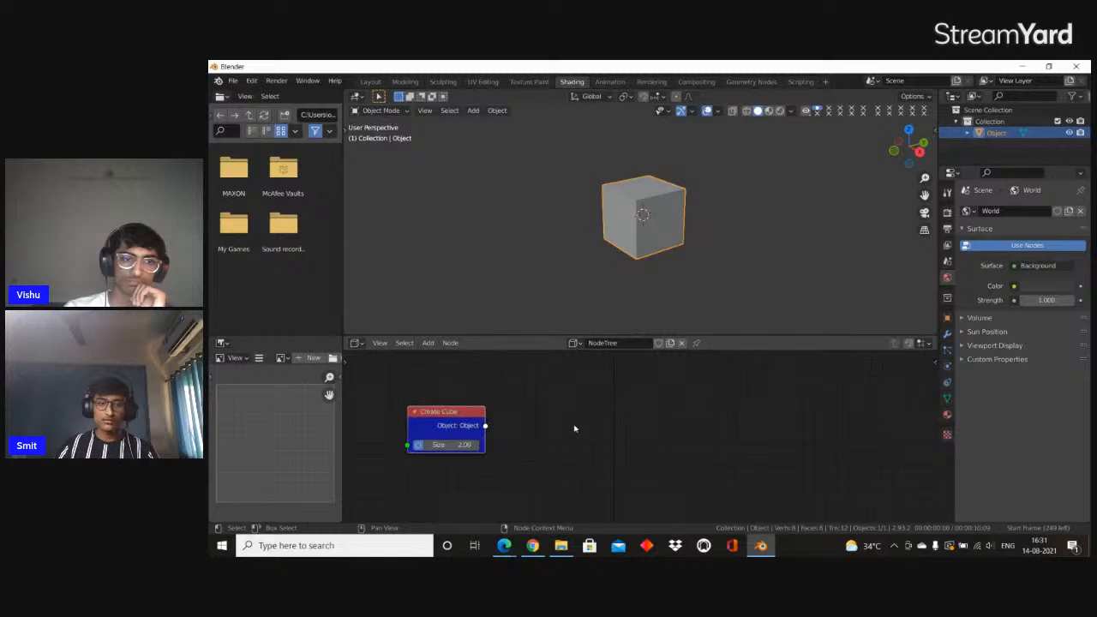
pyautogui.hotkey('shift', 'a')
pyautogui.click(519, 342)
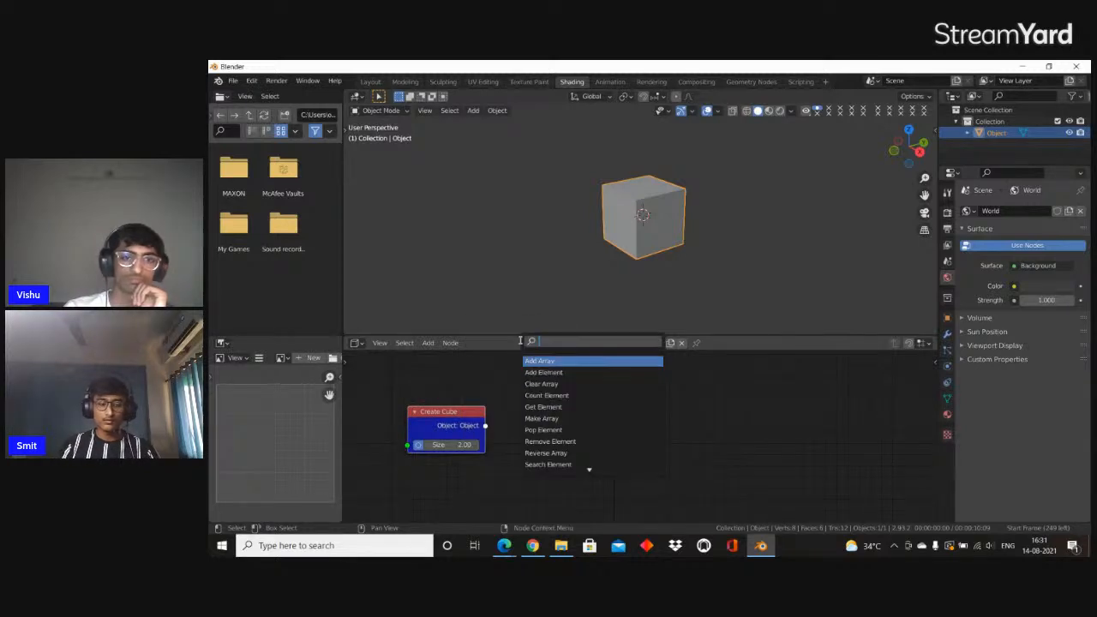
pyautogui.write('subd')
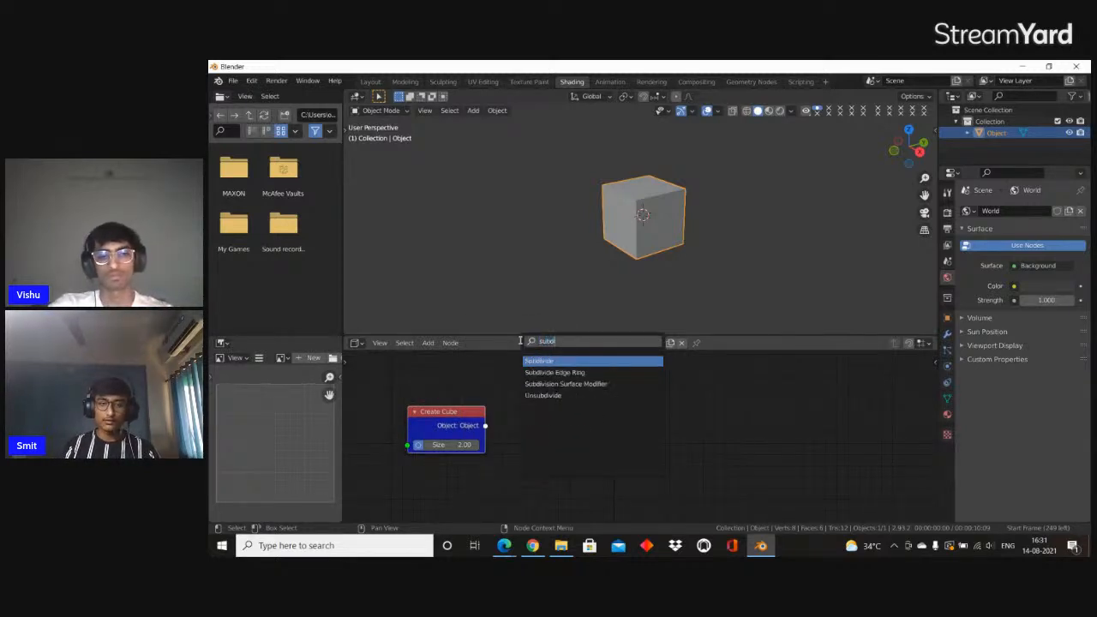
pyautogui.press('Return')
pyautogui.click(527, 369)
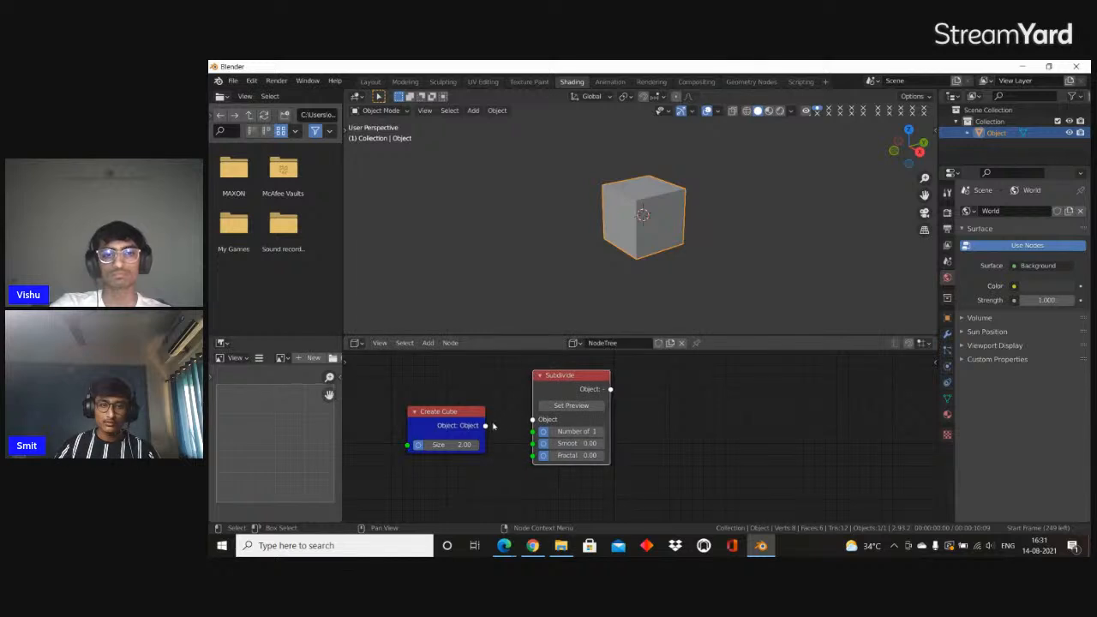
# Connect the Create Cube object output to the Subdivide node, set Subdivide as the preview and inspect the cube up close
pyautogui.moveTo(485, 425); pyautogui.dragTo(542, 426)
pyautogui.click(563, 408)
pyautogui.scroll(1, 614, 330)
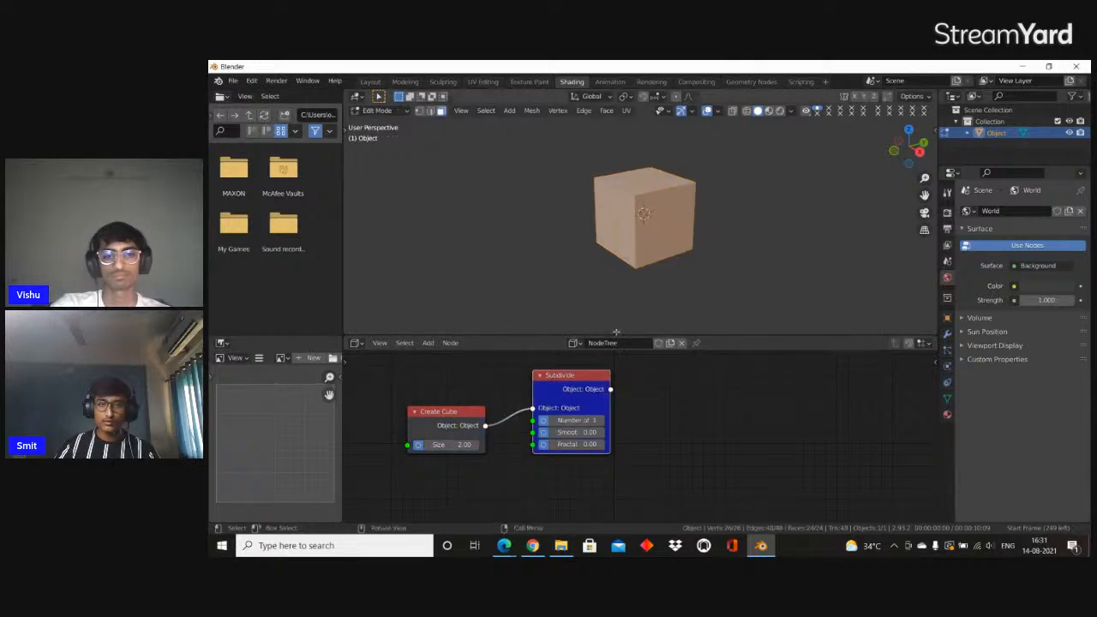
pyautogui.scroll(1, 685, 213)
pyautogui.moveTo(665, 184); pyautogui.dragTo(615, 169, button='middle')
pyautogui.scroll(6, 685, 212)
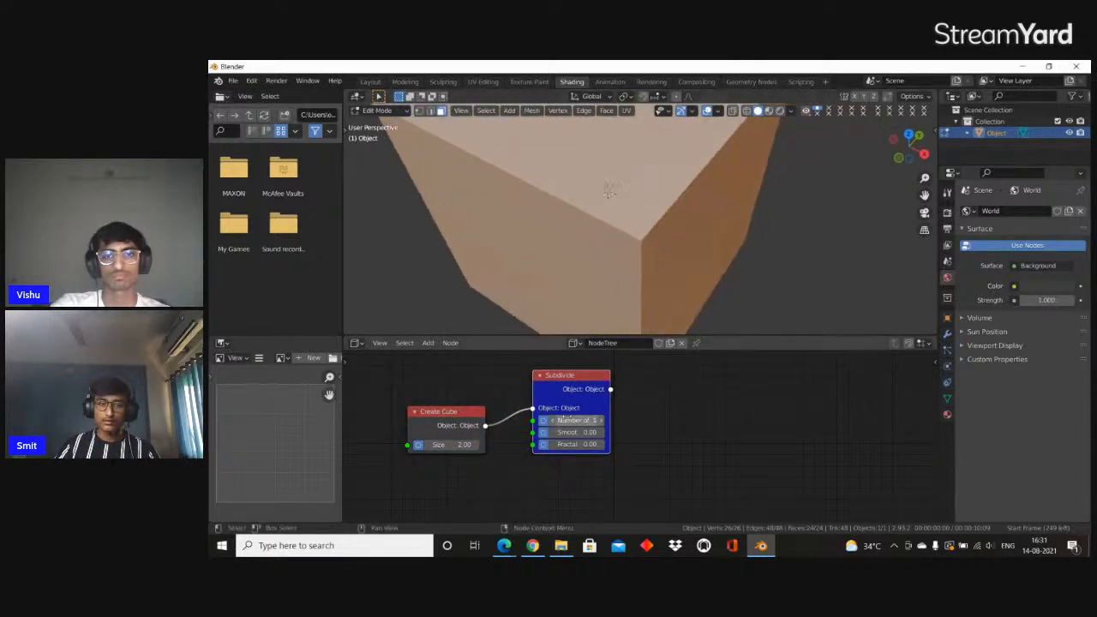
# Set the Subdivide node's Number of Cuts to 5 and widen the node so its labels are readable
pyautogui.scroll(-2, 608, 292)
pyautogui.moveTo(578, 421); pyautogui.dragTo(603, 421)
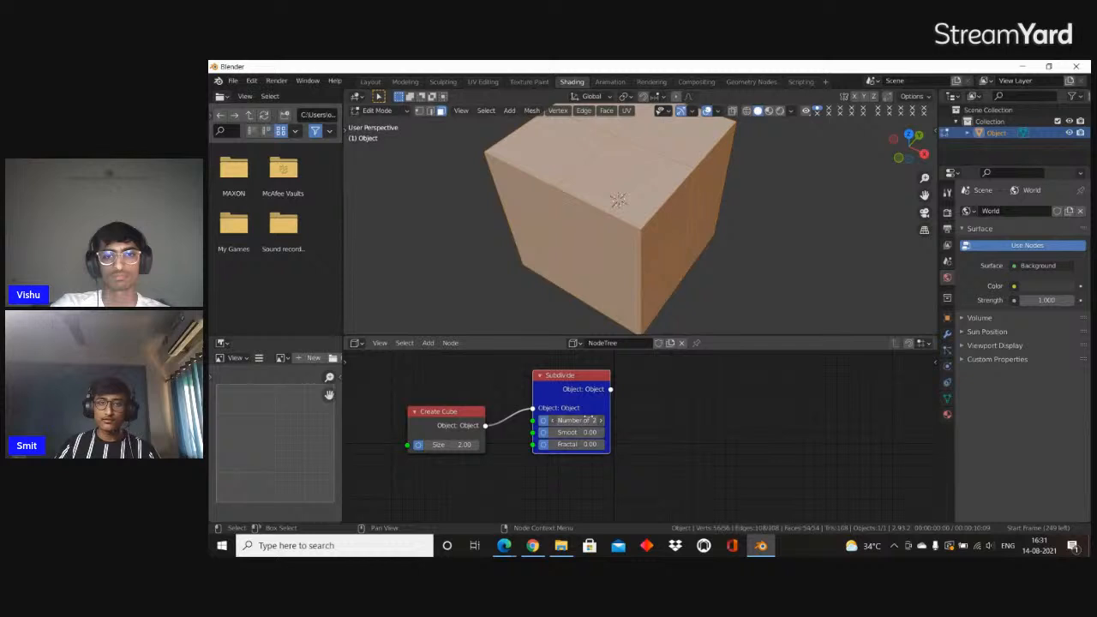
pyautogui.moveTo(641, 186); pyautogui.dragTo(619, 179, button='middle')
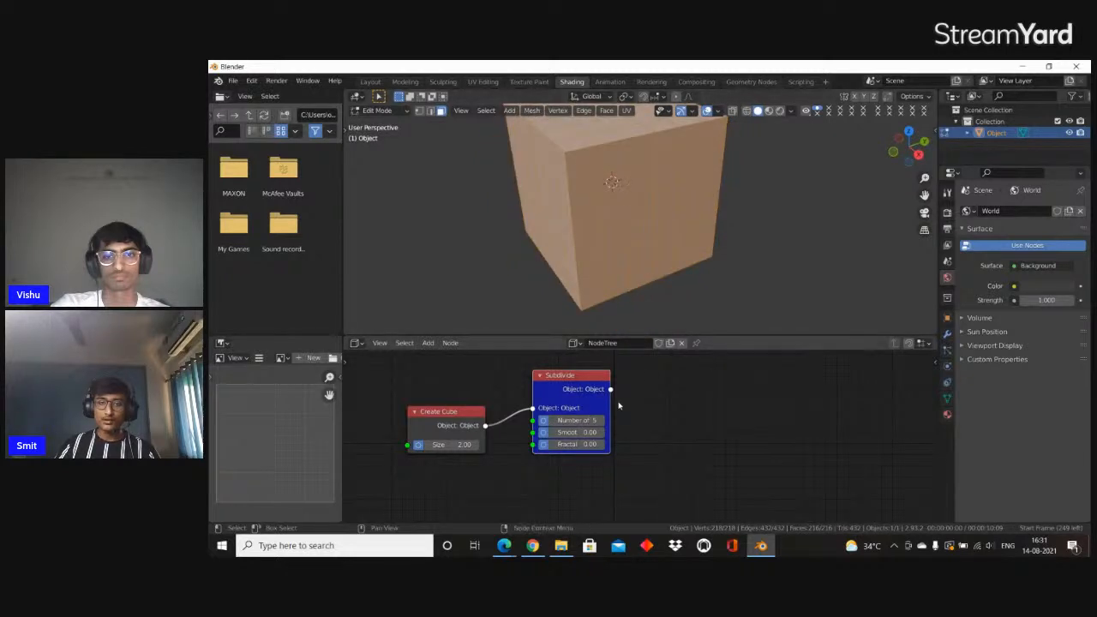
pyautogui.moveTo(612, 401); pyautogui.dragTo(643, 401)
# Set the Subdivide node's Smoothness to 1 to round the subdivided cube into a sphere
pyautogui.click(619, 435)
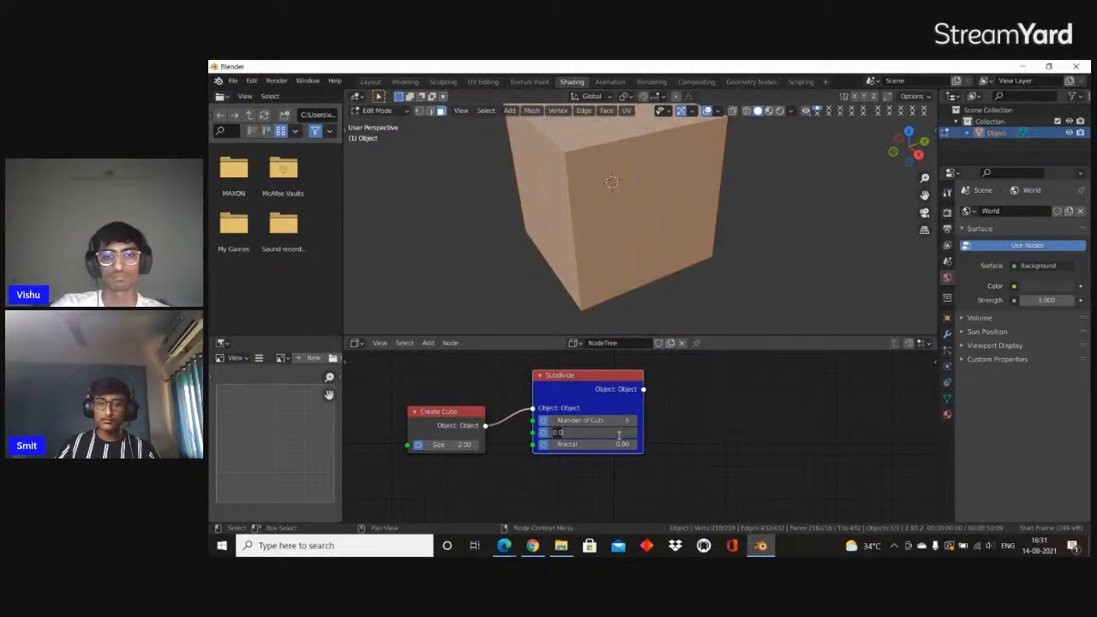
pyautogui.write('1')
pyautogui.press('Return')
pyautogui.scroll(-4, 737, 242)
pyautogui.moveTo(737, 243); pyautogui.dragTo(715, 287, button='middle')
pyautogui.scroll(3, 715, 286)
pyautogui.scroll(-4, 677, 290)
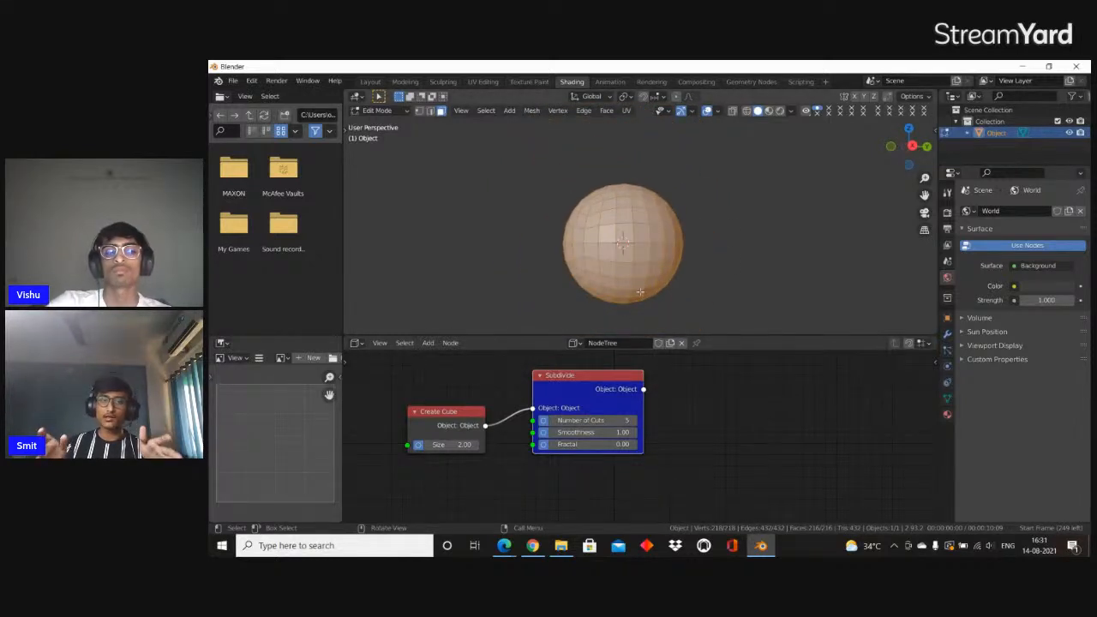
pyautogui.scroll(2, 639, 293)
pyautogui.scroll(-4, 634, 294)
pyautogui.scroll(4, 612, 297)
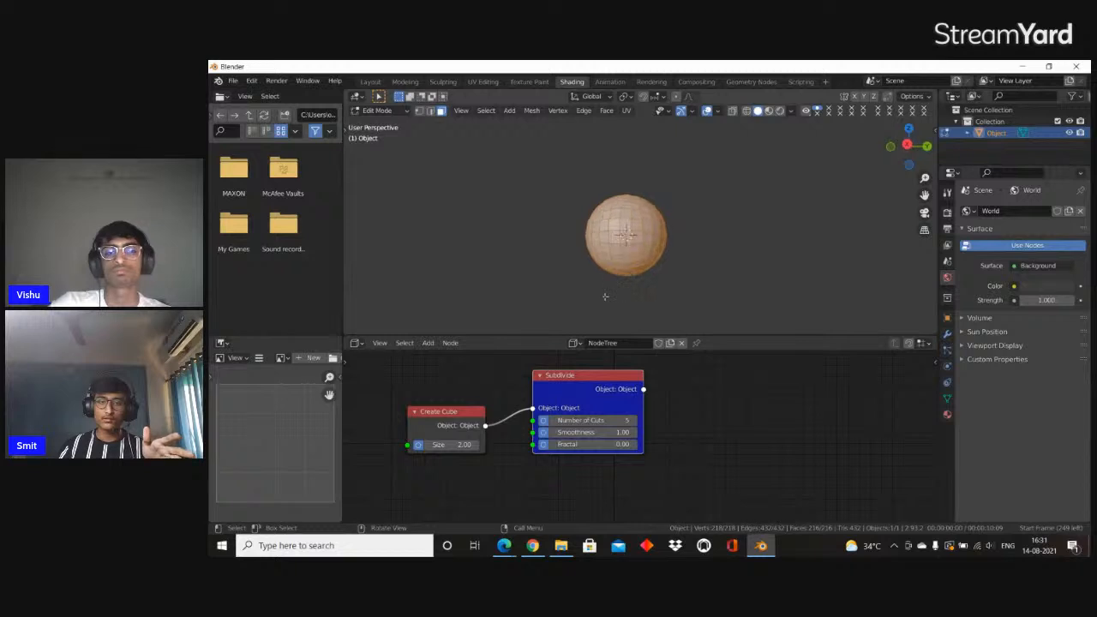
# Raise the Subdivide node's Number of Cuts to 16 and Fractal to about 4.11, and view the mesh in Object Mode
pyautogui.moveTo(624, 420); pyautogui.dragTo(669, 435)
pyautogui.scroll(-4, 627, 255)
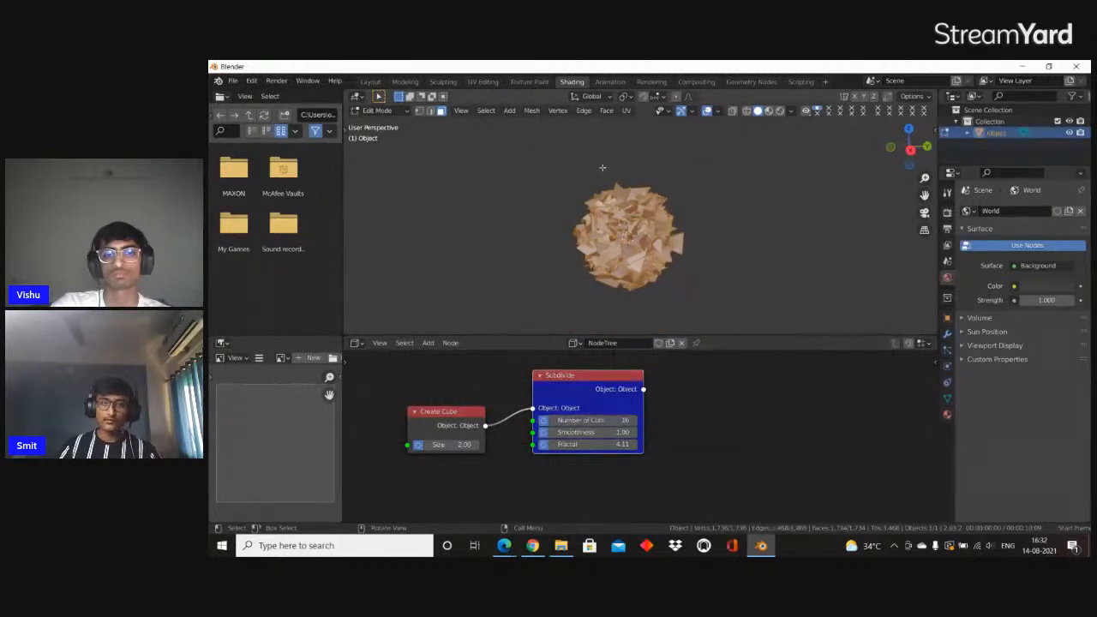
pyautogui.press('Tab')
pyautogui.scroll(4, 608, 215)
pyautogui.scroll(-4, 643, 308)
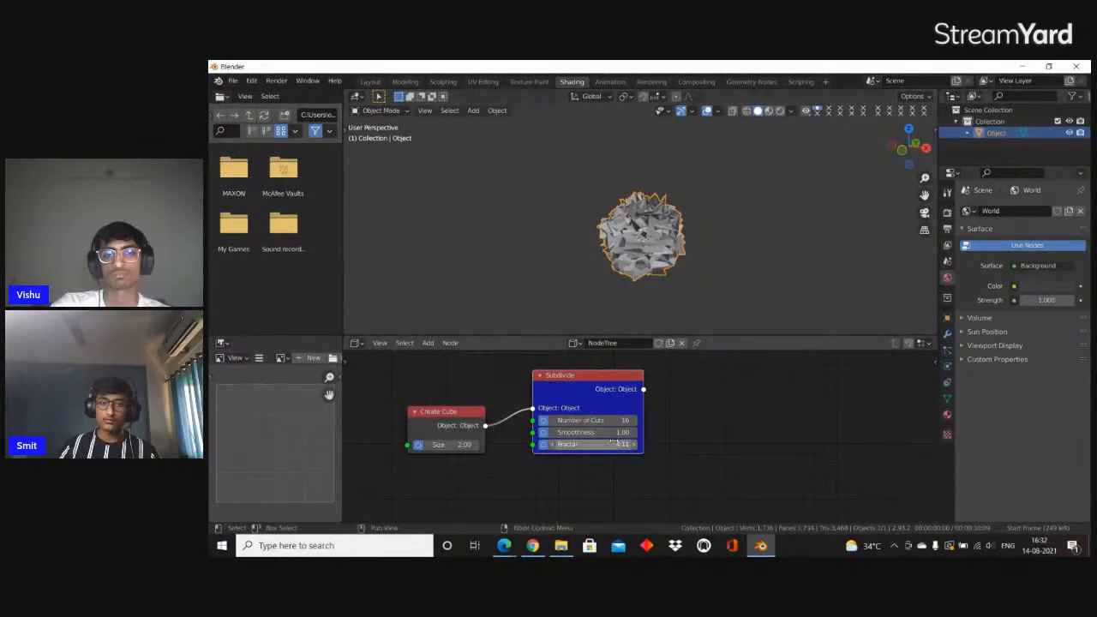
# Set the Subdivide node's Fractal to about 5.40 and inspect the spiky mesh in Object Mode
pyautogui.moveTo(614, 443); pyautogui.dragTo(562, 443)
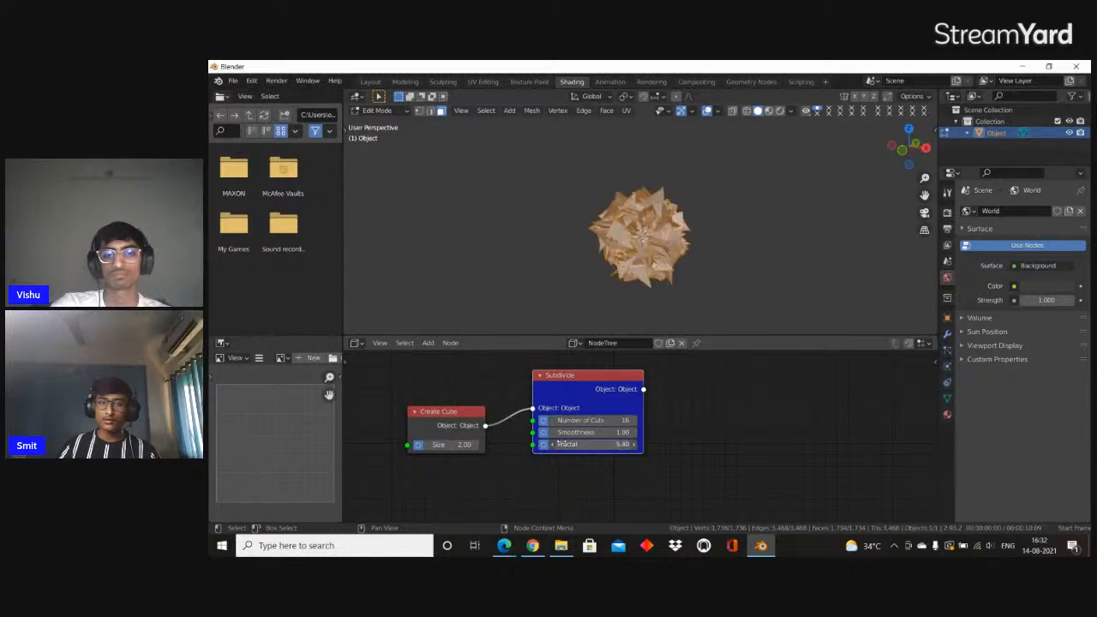
pyautogui.scroll(-3, 653, 387)
pyautogui.moveTo(673, 391); pyautogui.dragTo(577, 402, button='middle')
pyautogui.scroll(6, 590, 379)
pyautogui.moveTo(491, 385); pyautogui.dragTo(629, 391, button='middle')
pyautogui.scroll(-3, 646, 390)
pyautogui.scroll(4, 698, 392)
pyautogui.scroll(-1, 629, 391)
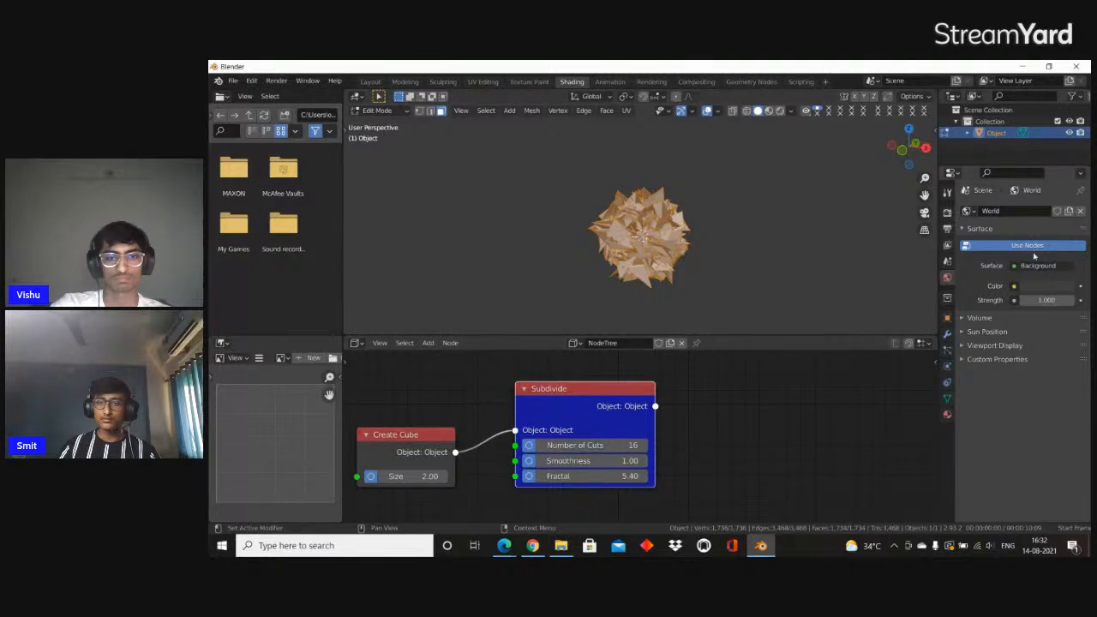
pyautogui.scroll(-2, 635, 197)
pyautogui.scroll(2, 635, 197)
pyautogui.press('Tab')
pyautogui.scroll(-2, 635, 197)
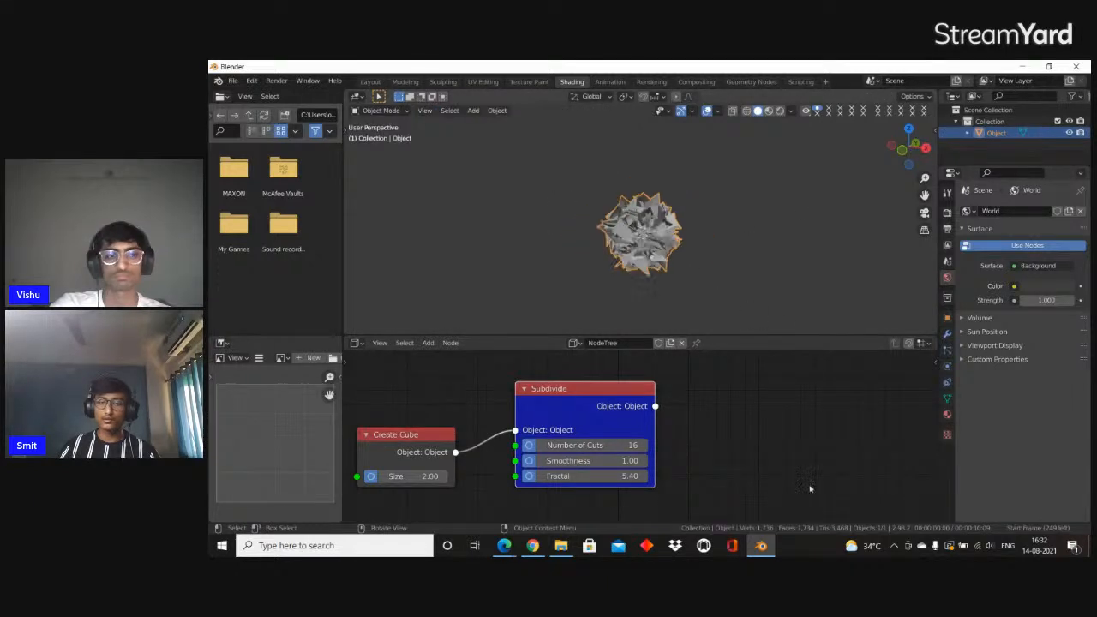
pyautogui.scroll(-2, 677, 228)
pyautogui.scroll(4, 651, 225)
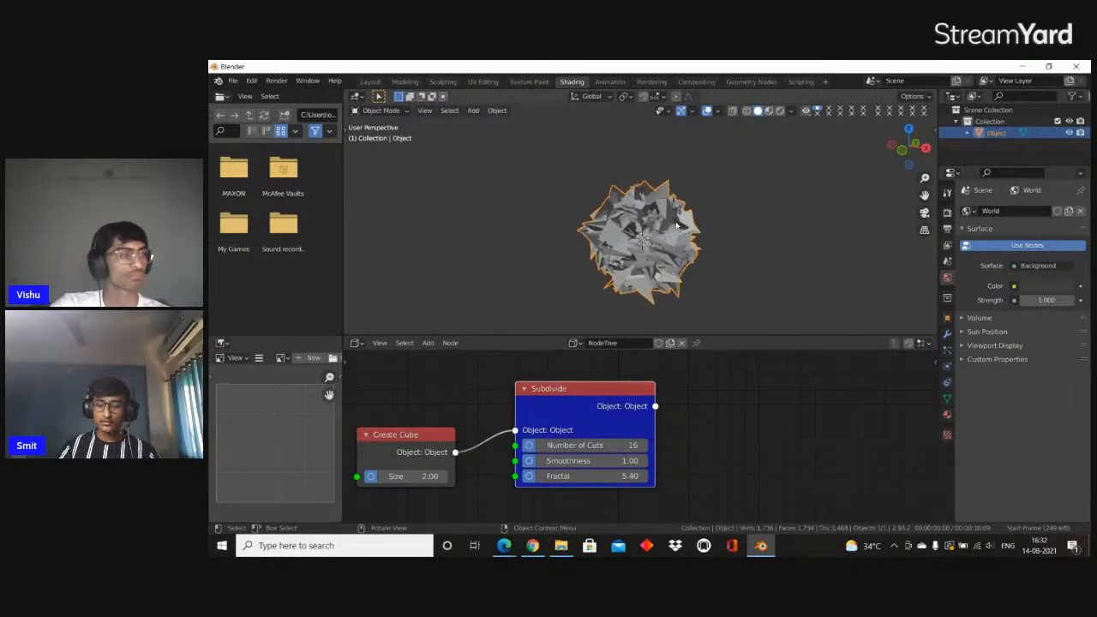
# Delete the procedural object and add a new cube in the Layout workspace
pyautogui.press('Delete')
pyautogui.click(370, 80)
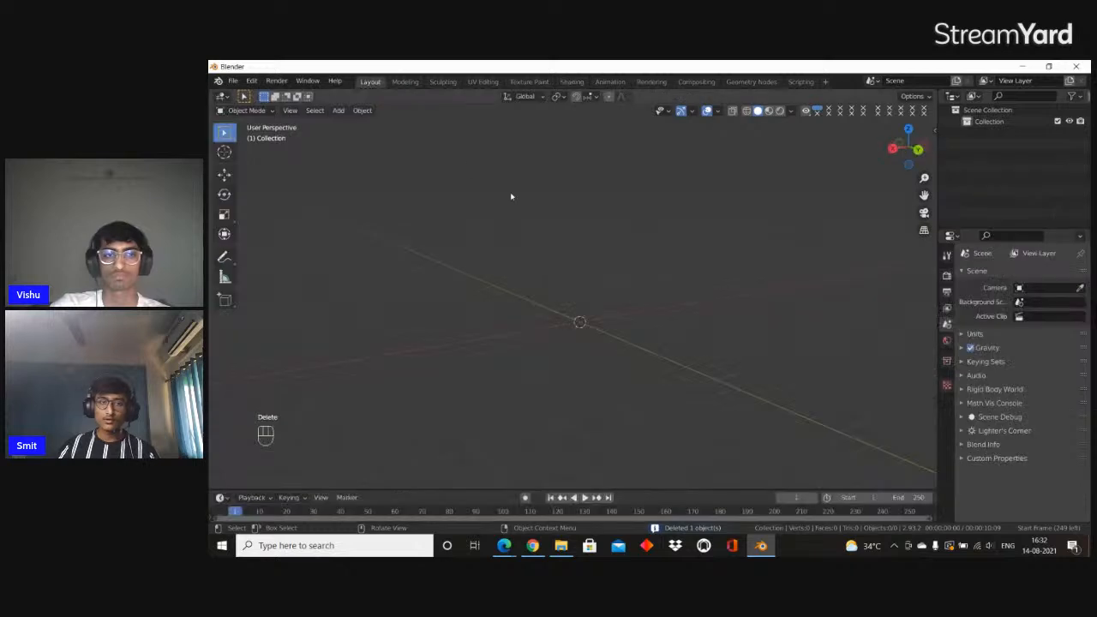
pyautogui.press('shift')
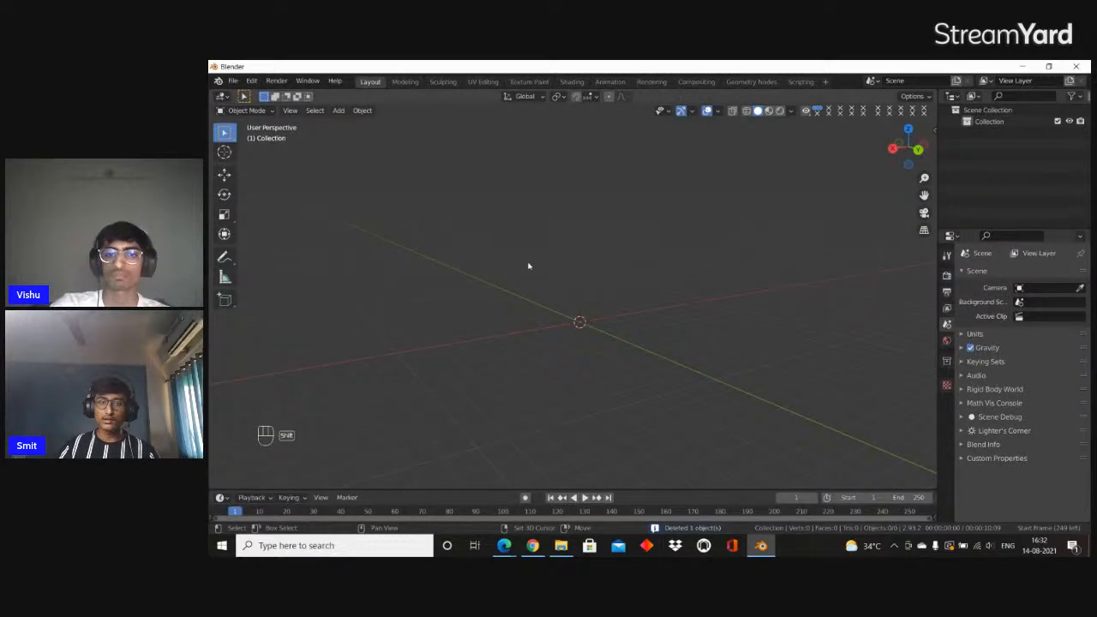
pyautogui.hotkey('shift', 'a')
pyautogui.moveTo(514, 246)
pyautogui.click(629, 252)
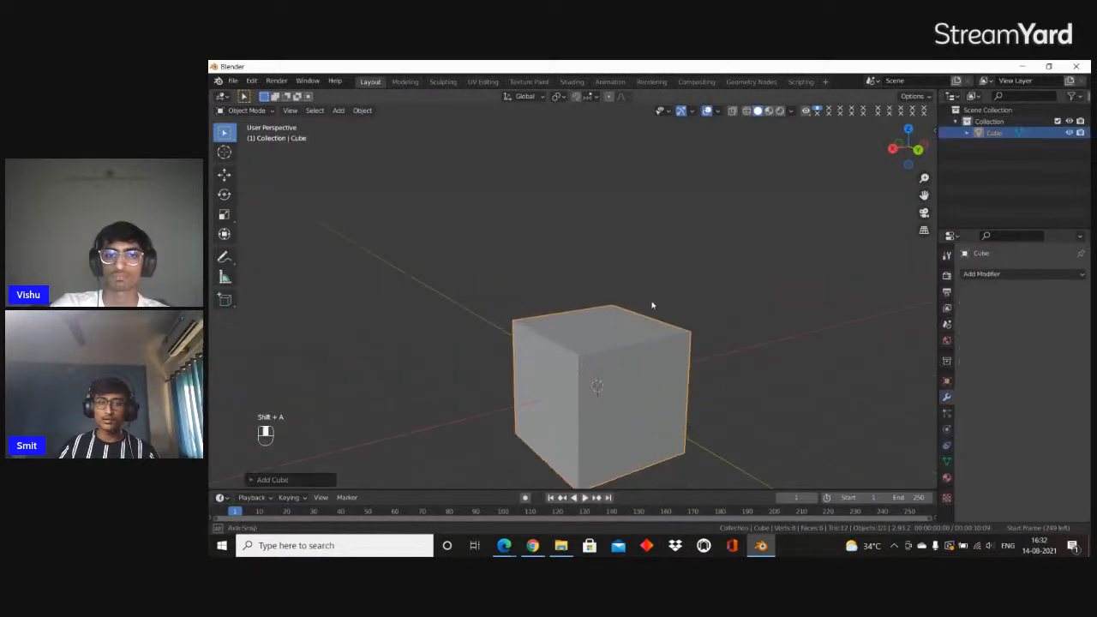
pyautogui.moveTo(652, 305); pyautogui.dragTo(663, 292, button='middle')
# Add a horizontal loop cut to the cube in Edit Mode and slide it towards the upper edge
pyautogui.press('Tab')
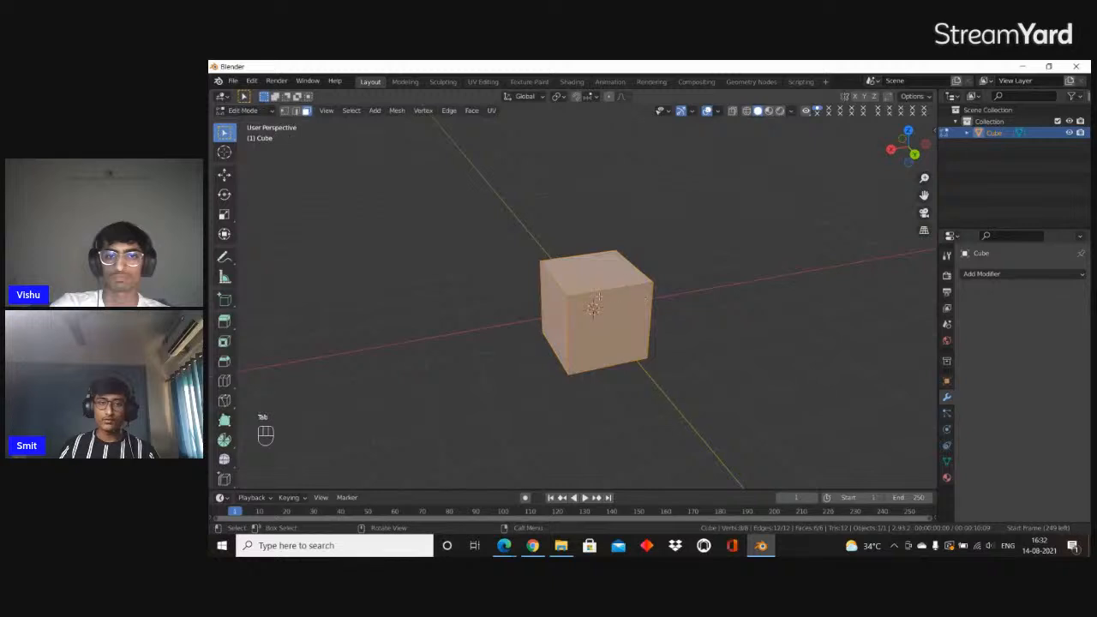
pyautogui.moveTo(598, 298); pyautogui.dragTo(552, 289, button='middle')
pyautogui.hotkey('ctrl', 'r')
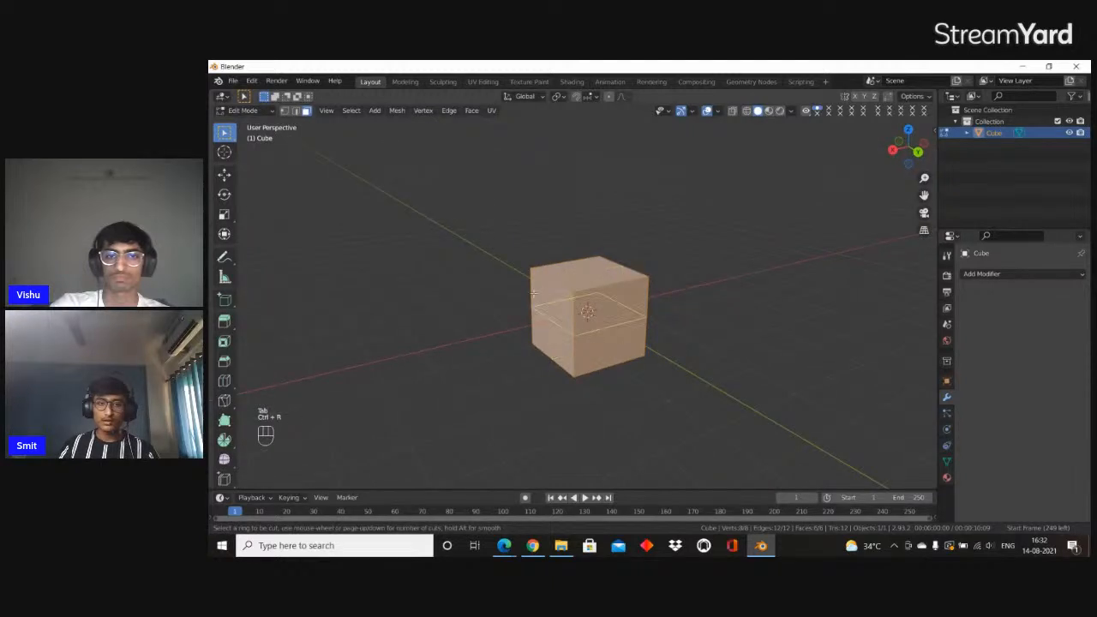
pyautogui.click(532, 288)
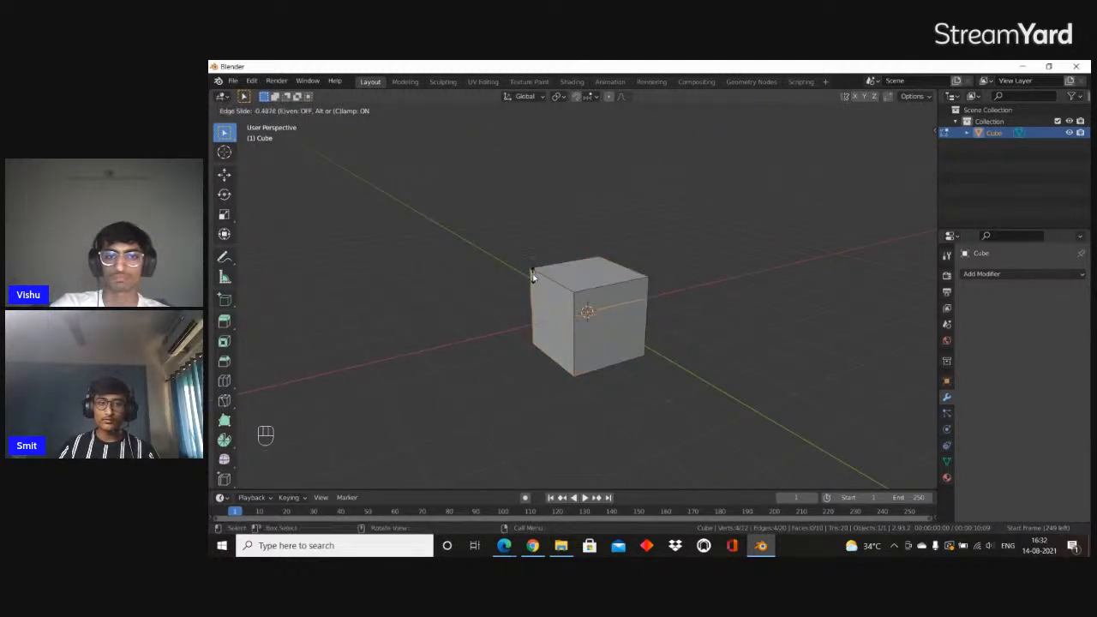
pyautogui.click(583, 304)
pyautogui.scroll(4, 591, 308)
# Extrude the ring of side faces above the loop cut and scale it outward to about 1.17 to form a rim
pyautogui.press('3')
pyautogui.scroll(2, 596, 308)
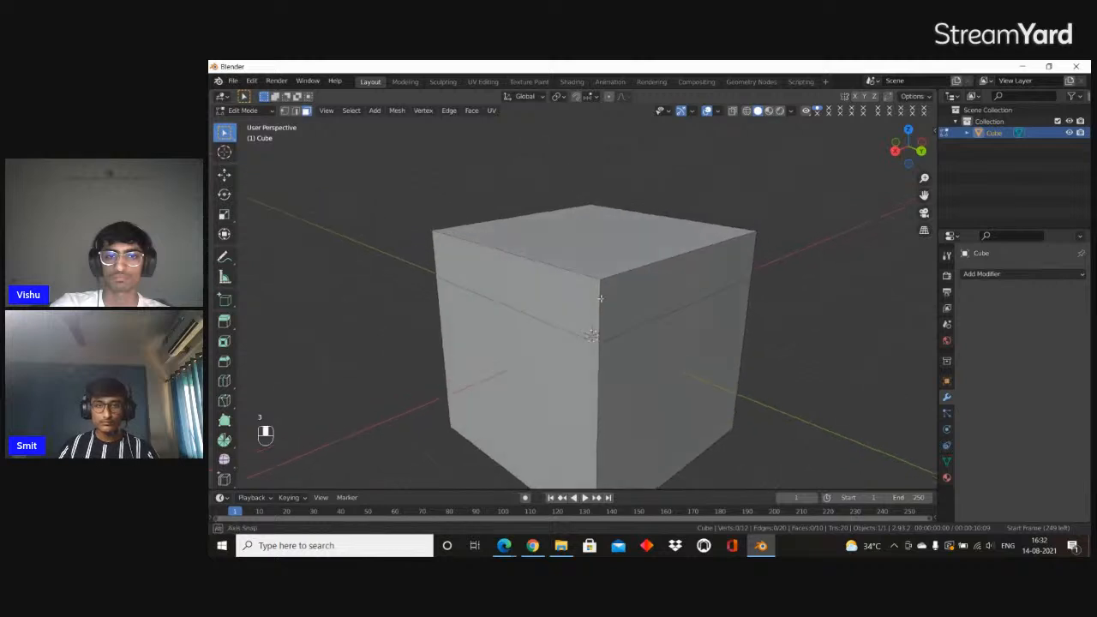
pyautogui.keyDown('alt'); pyautogui.click(603, 289); pyautogui.keyUp('alt')
pyautogui.moveTo(827, 283); pyautogui.dragTo(766, 276, button='middle')
pyautogui.press('e')
pyautogui.press('s')
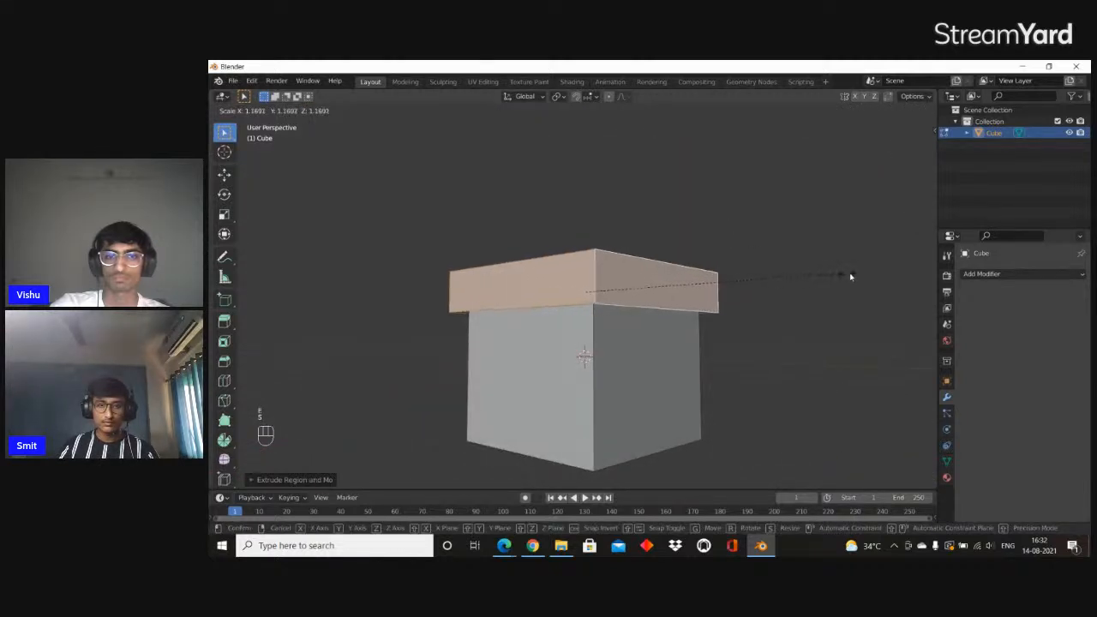
pyautogui.click(840, 285)
pyautogui.moveTo(837, 289); pyautogui.dragTo(782, 312, button='middle')
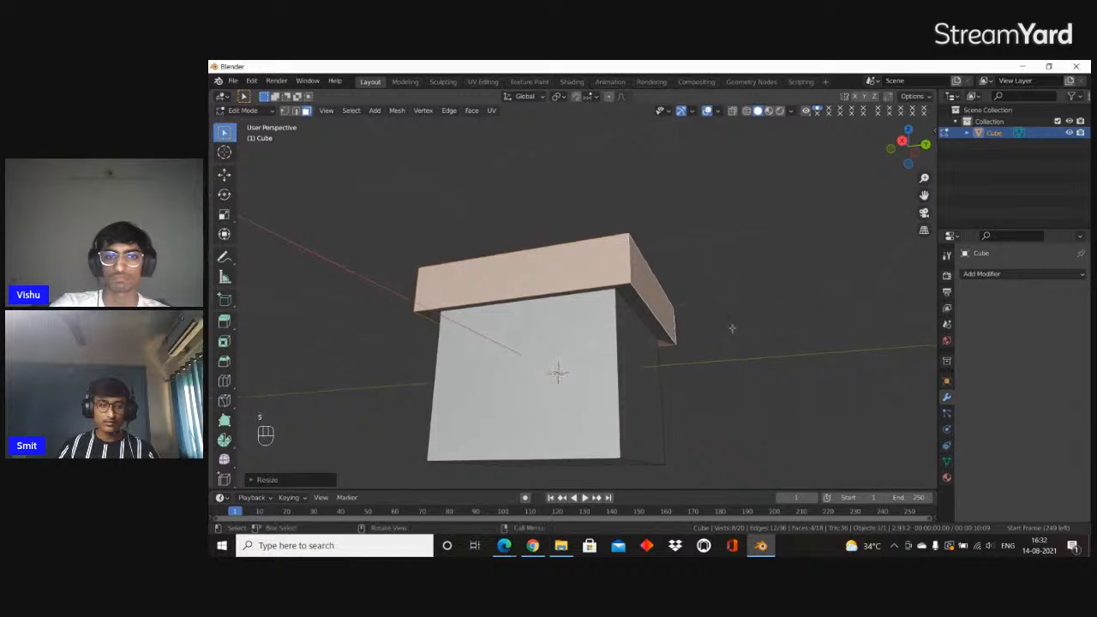
pyautogui.press('Tab')
pyautogui.moveTo(617, 333); pyautogui.dragTo(676, 277, button='middle')
pyautogui.press('Tab')
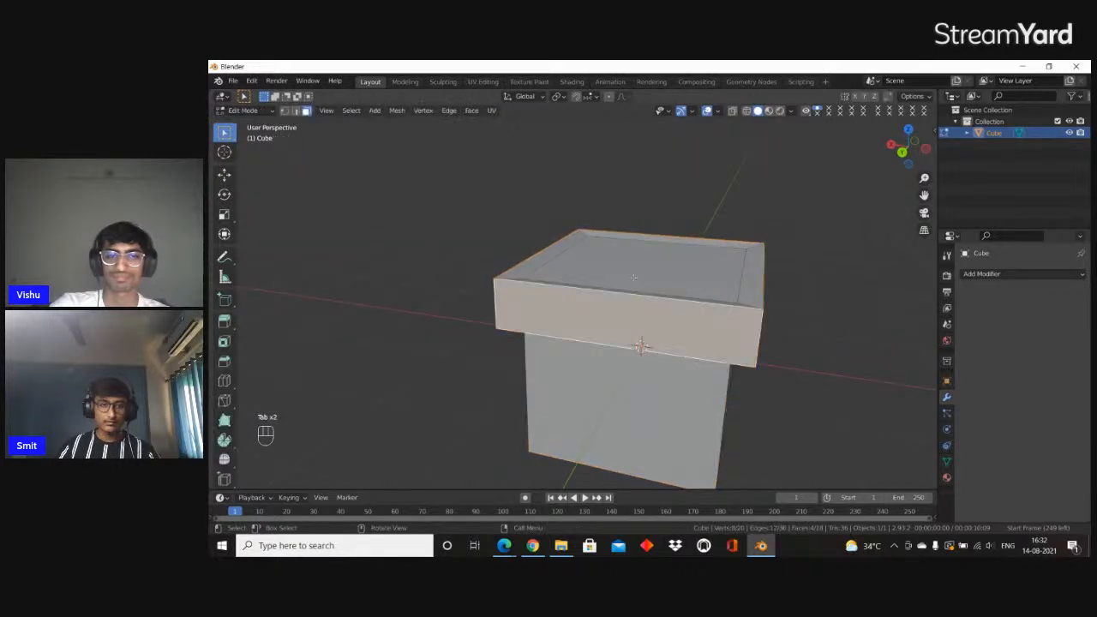
# Extrude the cube's top face upward into a tall block, and extrude it again by a shorter band
pyautogui.press('e')
pyautogui.click(668, 171)
pyautogui.moveTo(668, 171); pyautogui.dragTo(662, 210, button='middle')
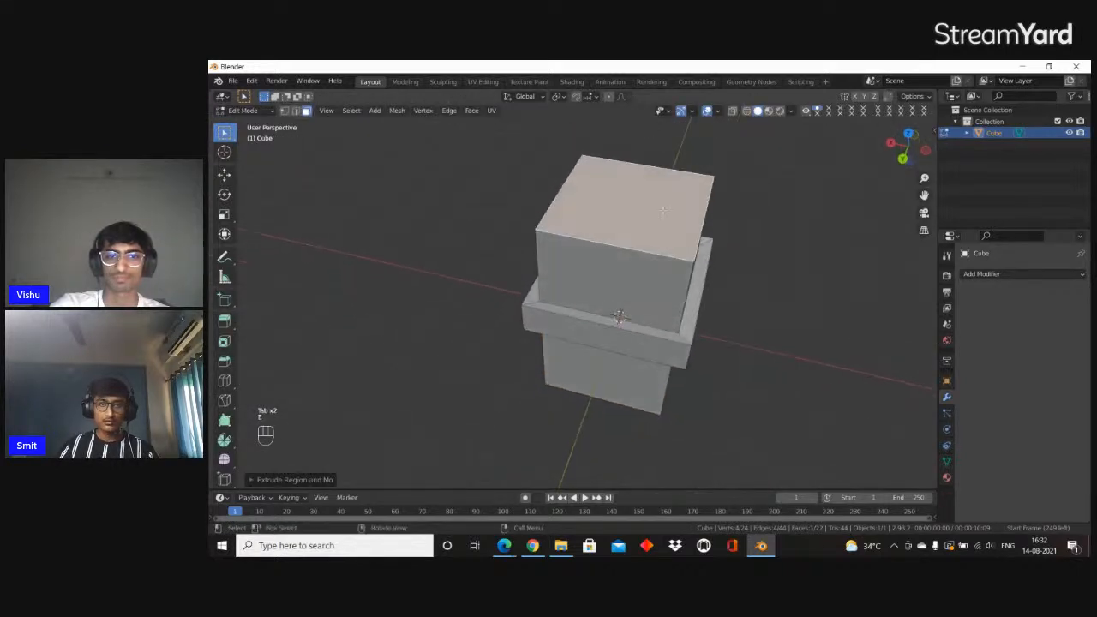
pyautogui.press('e')
pyautogui.click(674, 176)
# Extrude the topmost band of side faces, scale it outward into a wide cap and return to Object Mode
pyautogui.keyDown('alt'); pyautogui.click(646, 229); pyautogui.keyUp('alt')
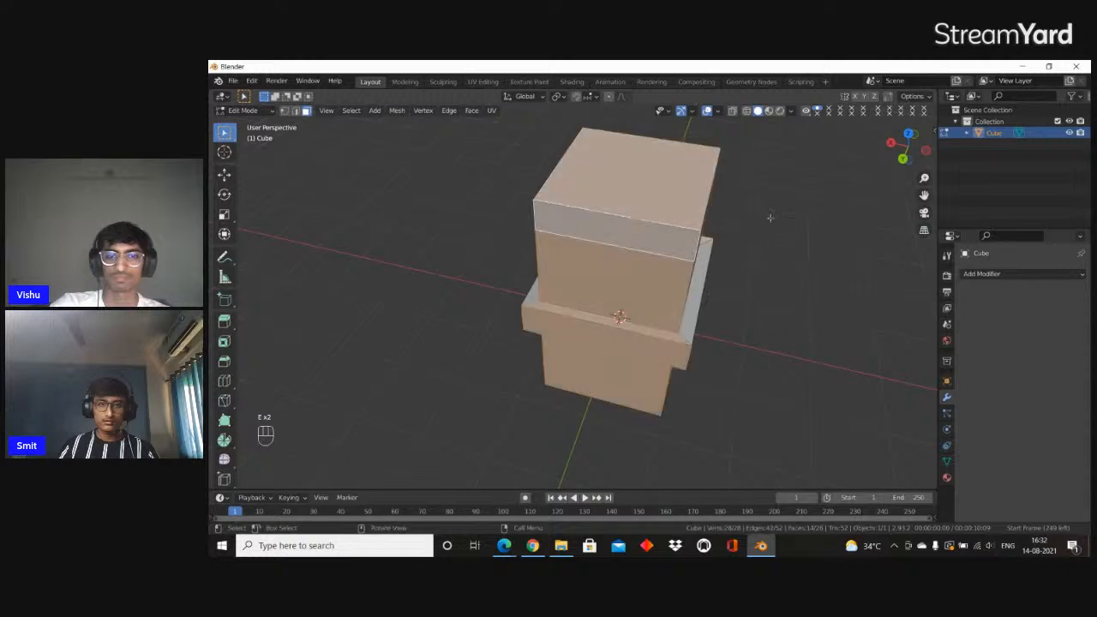
pyautogui.keyDown('alt'); pyautogui.click(699, 242); pyautogui.keyUp('alt')
pyautogui.press('e')
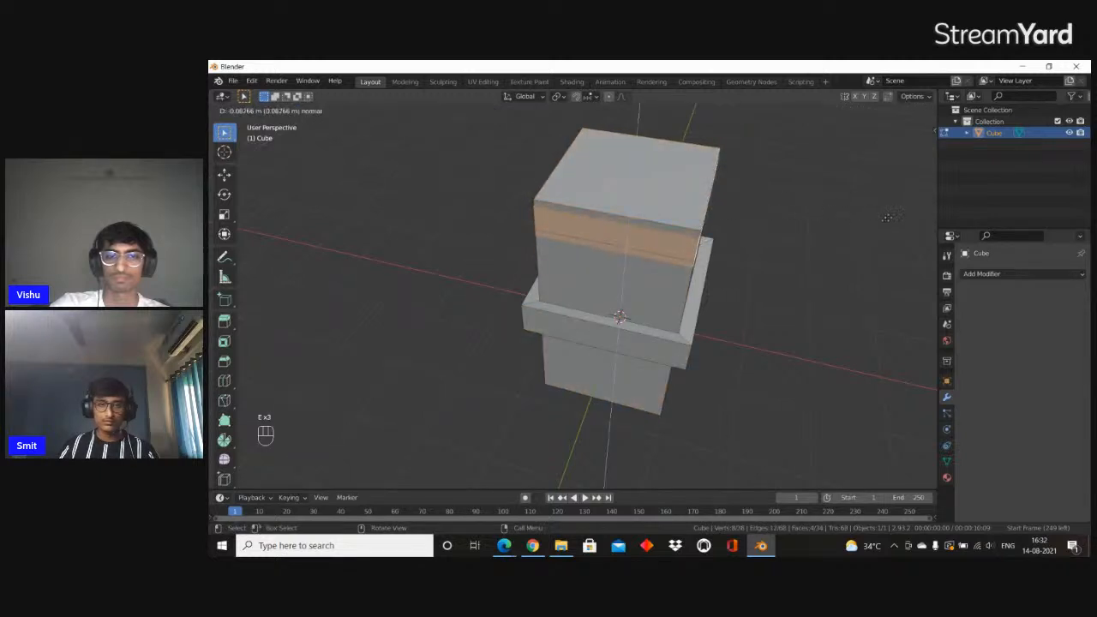
pyautogui.rightClick(861, 212)
pyautogui.press('s')
pyautogui.click(302, 228)
pyautogui.scroll(-3, 429, 258)
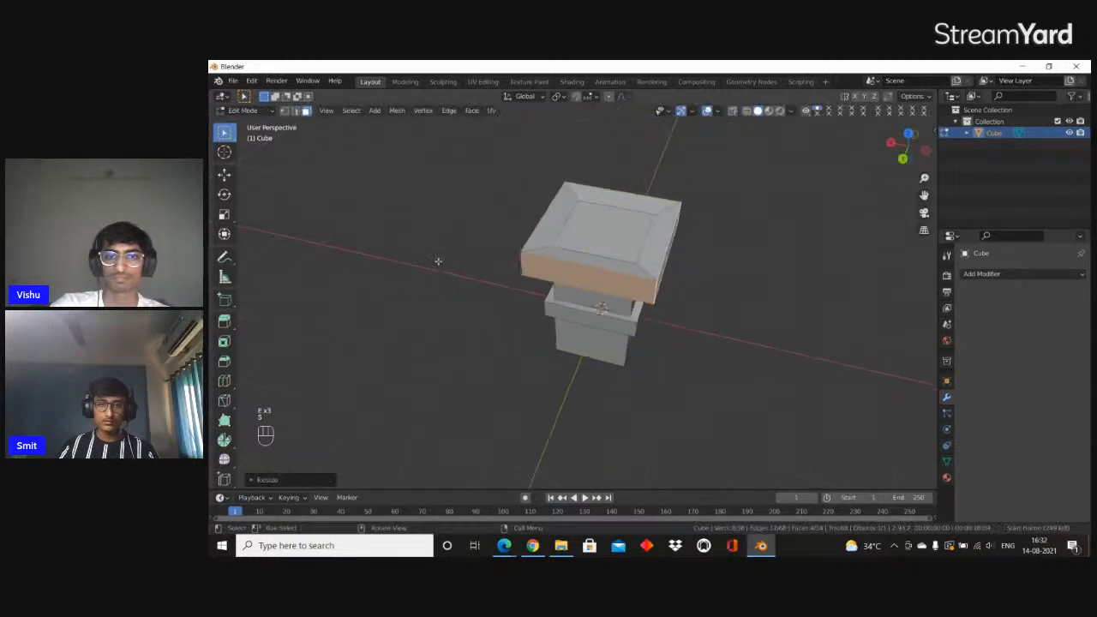
pyautogui.press('Tab')
pyautogui.moveTo(450, 300); pyautogui.dragTo(482, 284, button='middle')
pyautogui.scroll(2, 578, 283)
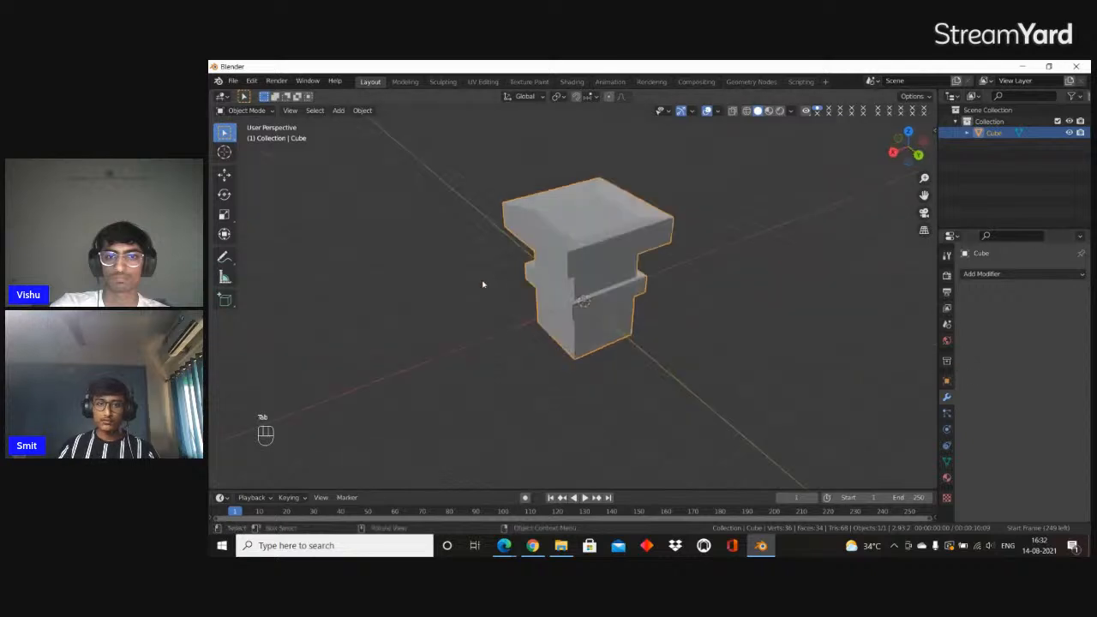
# Add an Array modifier to the pillar-shaped cube
pyautogui.click(993, 275)
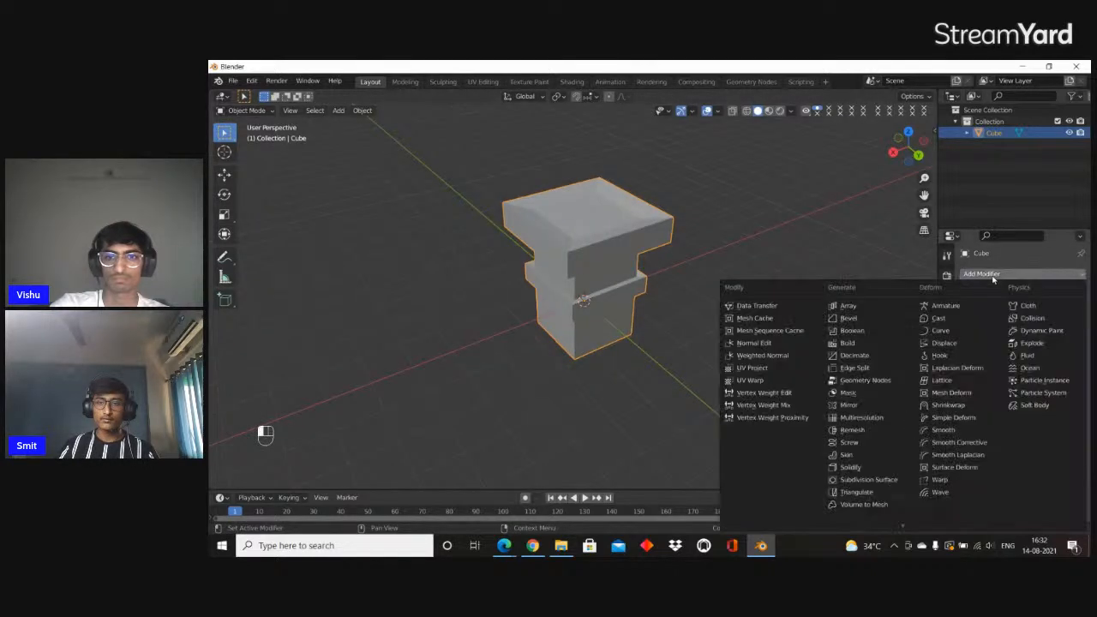
pyautogui.click(993, 274)
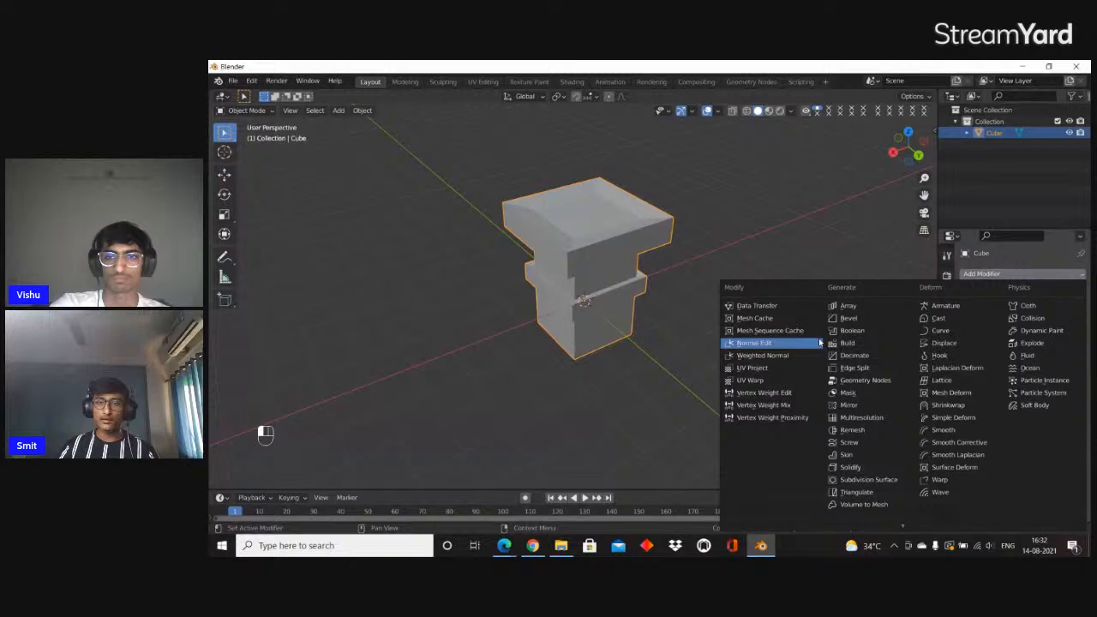
pyautogui.click(863, 312)
pyautogui.scroll(-3, 628, 258)
pyautogui.moveTo(628, 258); pyautogui.dragTo(649, 273, button='middle')
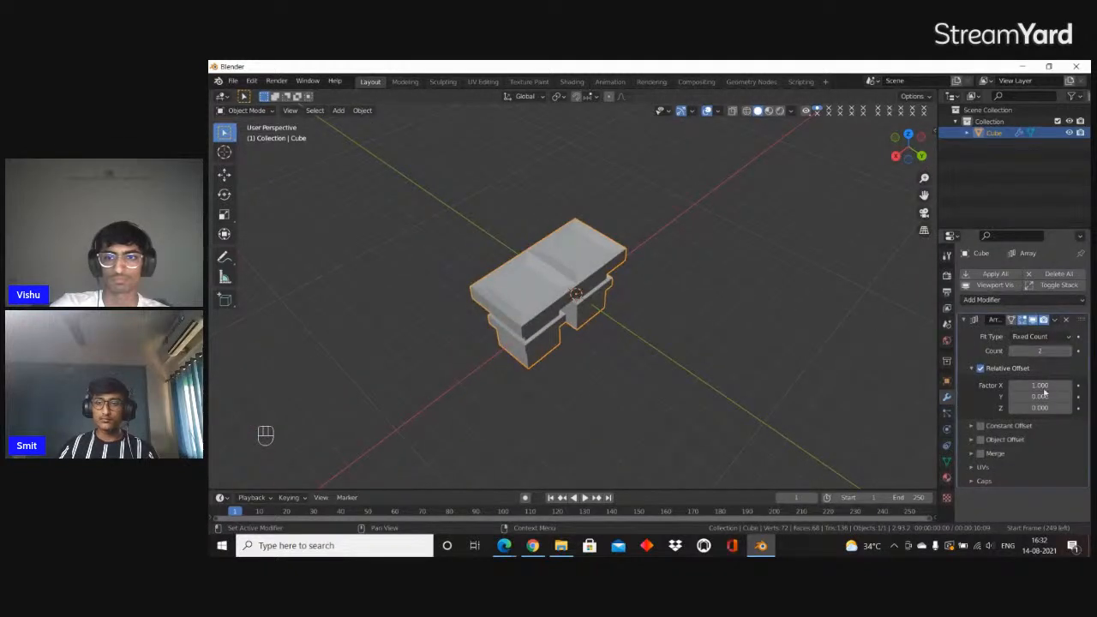
# Set the Array modifier's relative offset Factor X to 1.1 and its Count to 9
pyautogui.press('Return')
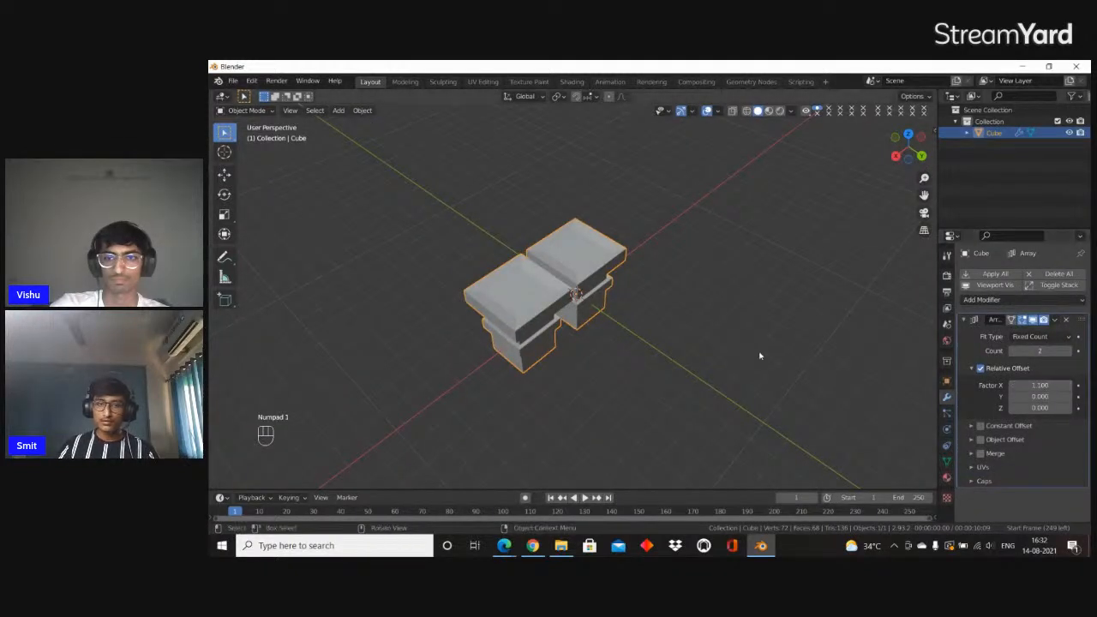
pyautogui.moveTo(760, 355); pyautogui.dragTo(808, 342, button='middle')
pyautogui.moveTo(1053, 355); pyautogui.dragTo(1073, 355)
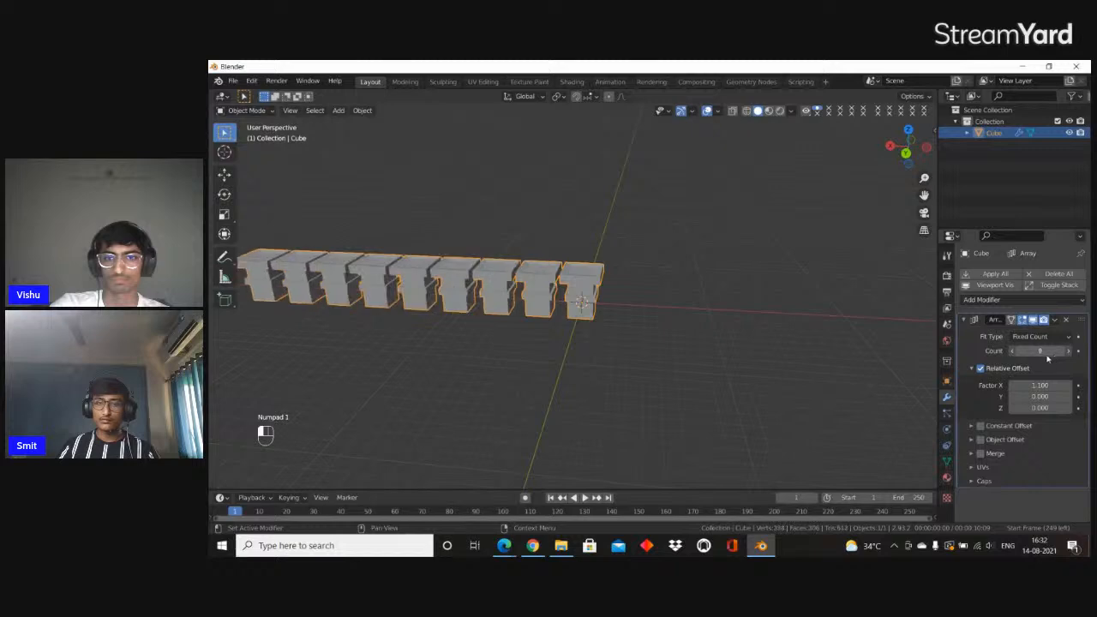
pyautogui.moveTo(866, 351); pyautogui.dragTo(834, 347, button='middle')
# Add a second Array modifier to the cube and collapse the first one's settings
pyautogui.click(1050, 300)
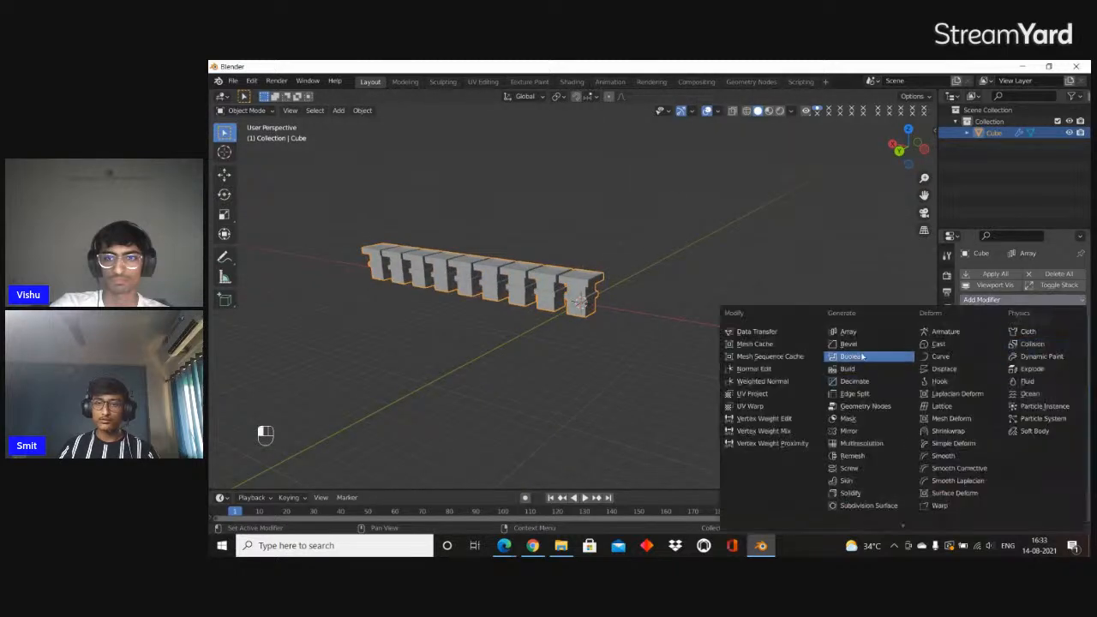
pyautogui.click(867, 326)
pyautogui.moveTo(625, 235); pyautogui.dragTo(612, 387, button='middle')
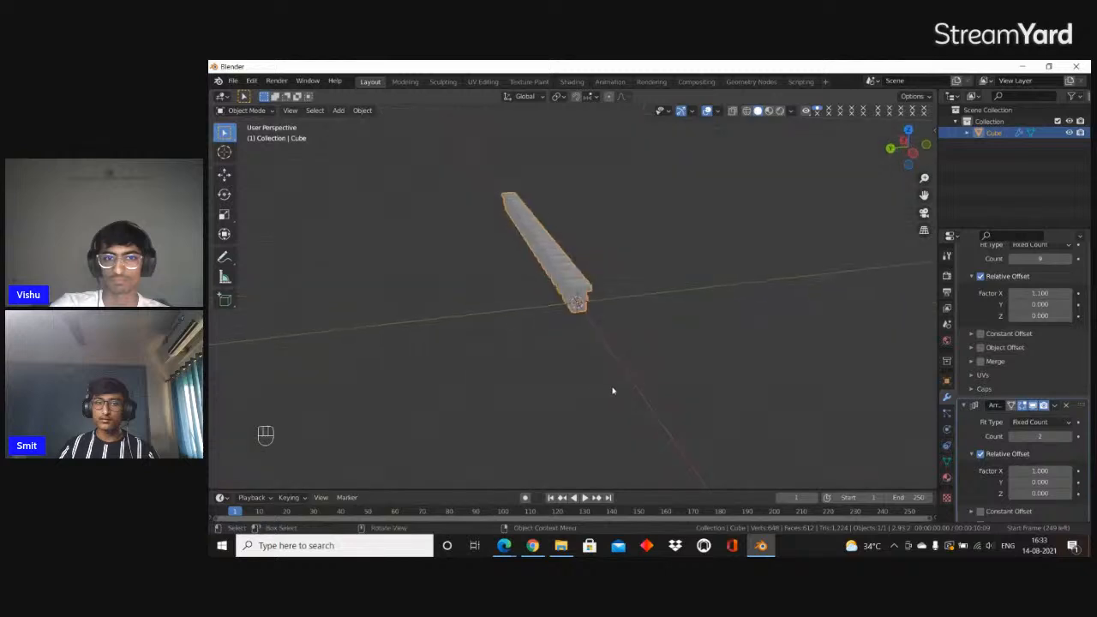
pyautogui.scroll(5, 1023, 342)
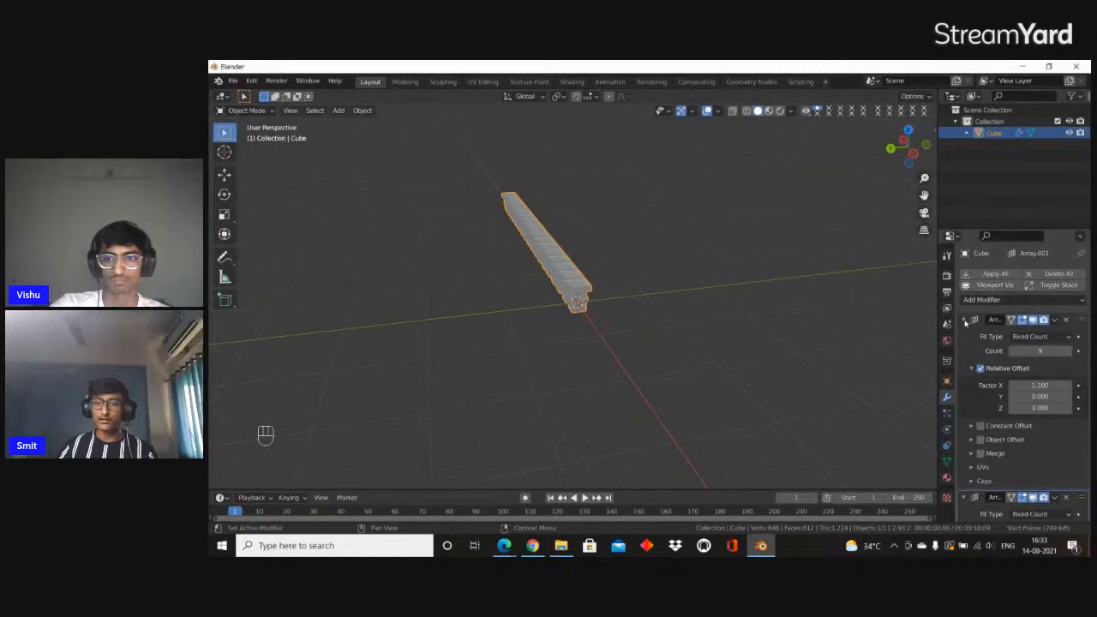
pyautogui.click(964, 320)
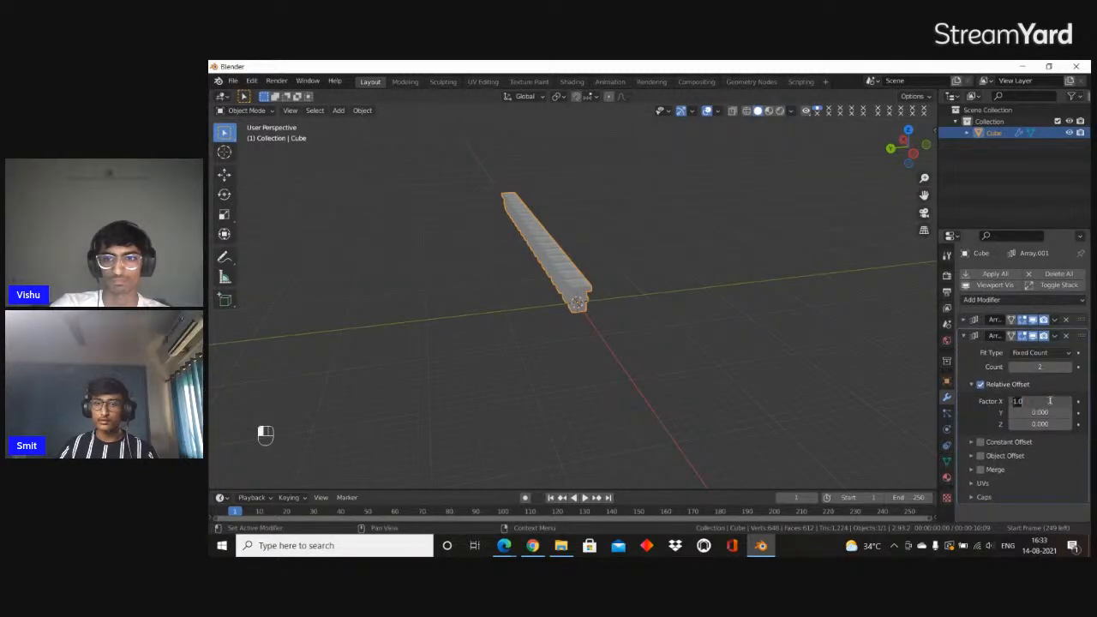
# Set the second Array modifier's relative offset to Factor X 0 and Y 1
pyautogui.write('0')
pyautogui.press('Return')
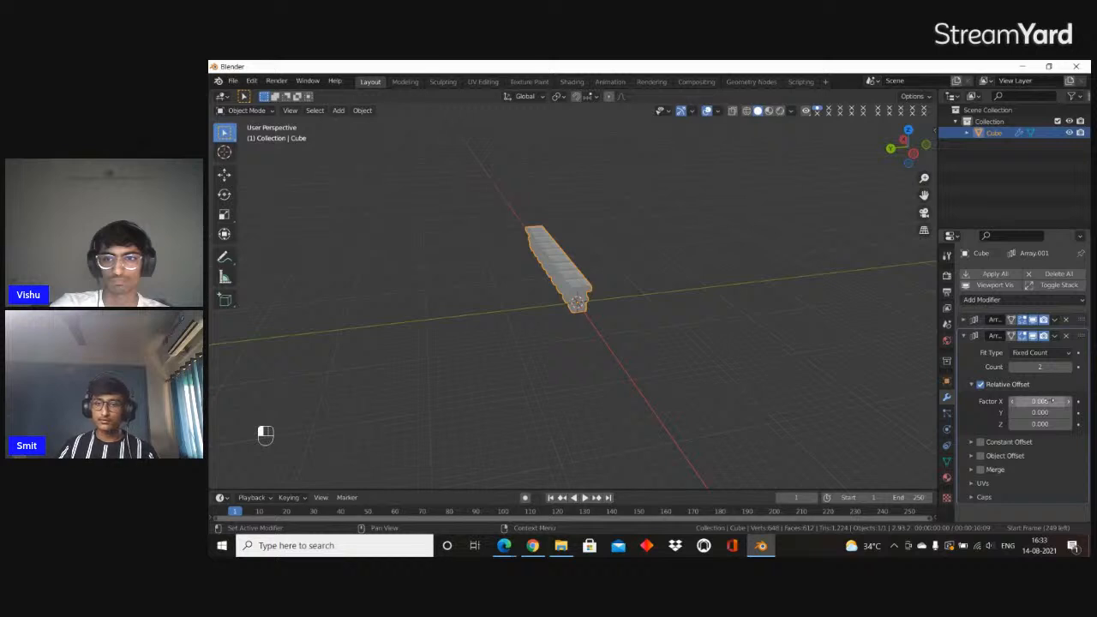
pyautogui.write('1')
pyautogui.press('Return')
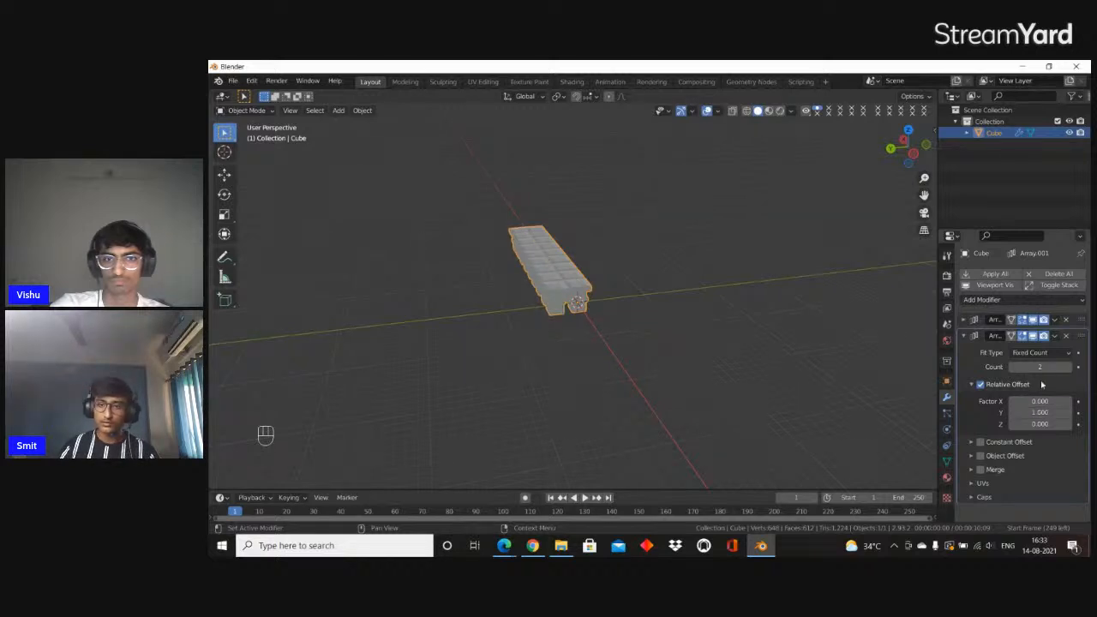
pyautogui.scroll(4, 617, 277)
pyautogui.moveTo(618, 276); pyautogui.dragTo(632, 315, button='middle')
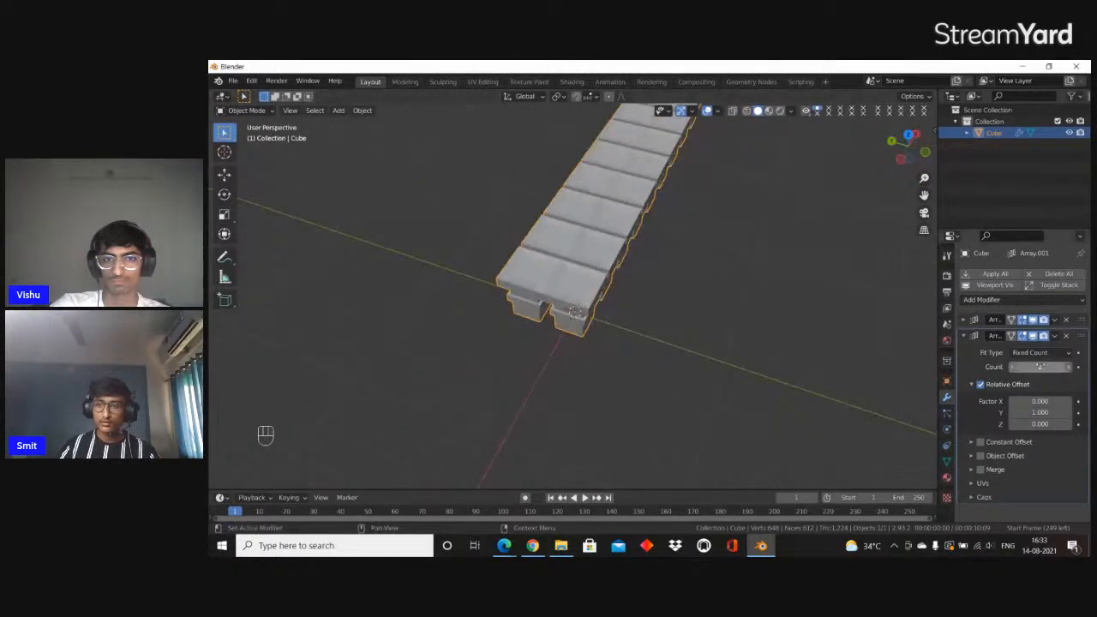
# Set the second Array modifier's Count to 25 and inspect the resulting grid of pillars
pyautogui.moveTo(1039, 366); pyautogui.dragTo(1068, 366)
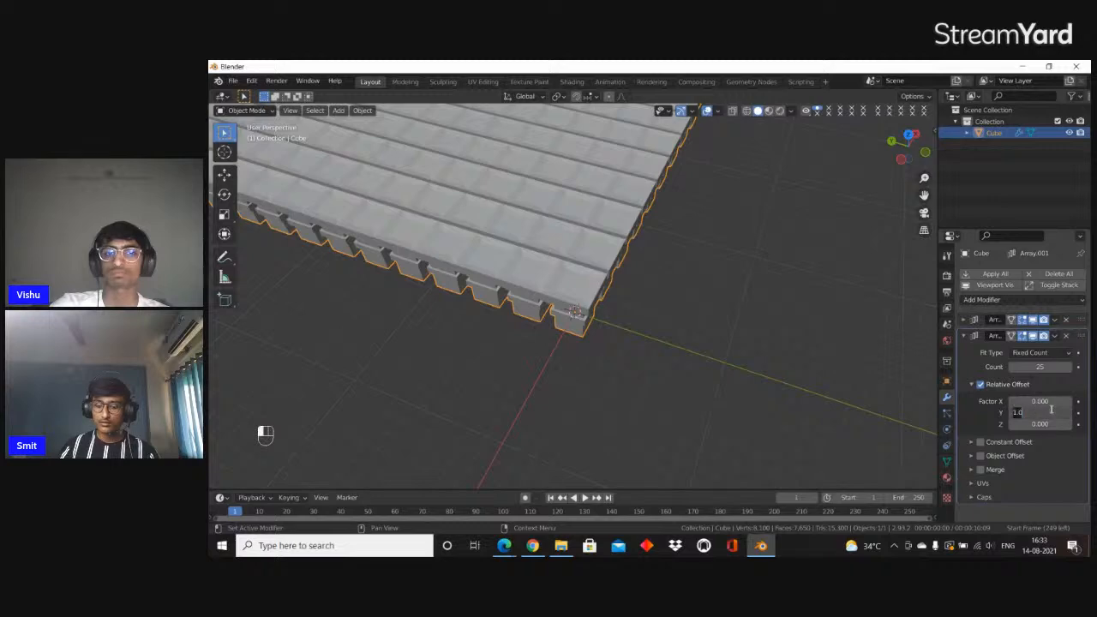
pyautogui.press('Return')
pyautogui.scroll(-4, 740, 216)
pyautogui.moveTo(740, 215); pyautogui.dragTo(637, 336, button='middle')
pyautogui.scroll(3, 689, 231)
pyautogui.scroll(1, 689, 232)
pyautogui.scroll(-4, 711, 357)
# Delete the arrayed object and add a new cube mesh
pyautogui.press('Delete')
pyautogui.hotkey('shift', 'a')
pyautogui.moveTo(541, 299)
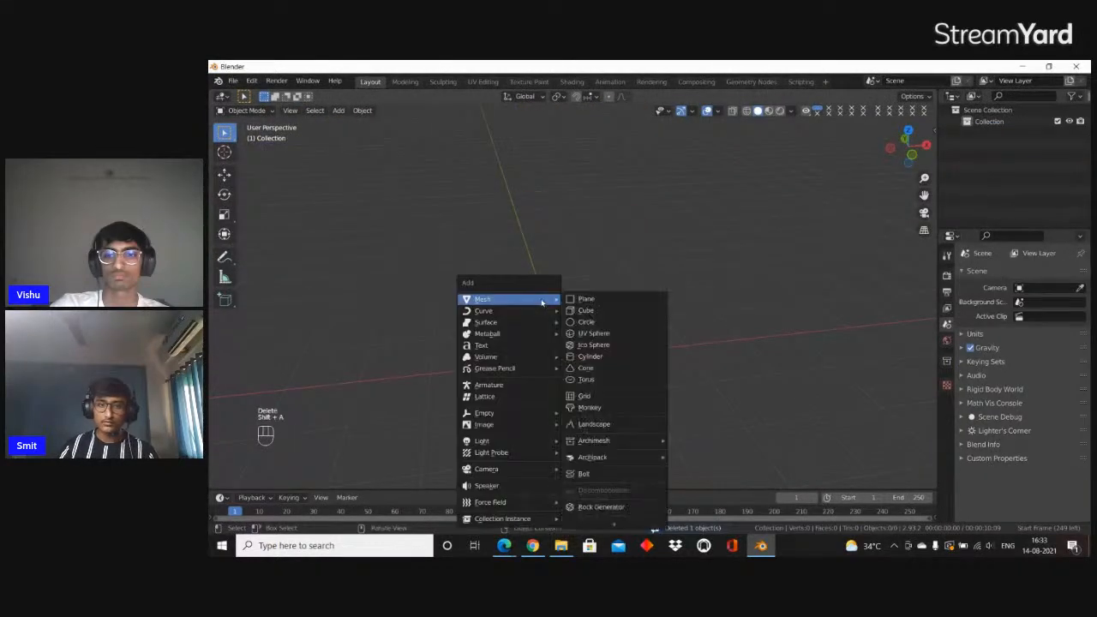
pyautogui.click(600, 310)
# Add a Subdivision Surface modifier to the new cube and set its viewport levels to 4
pyautogui.click(1007, 273)
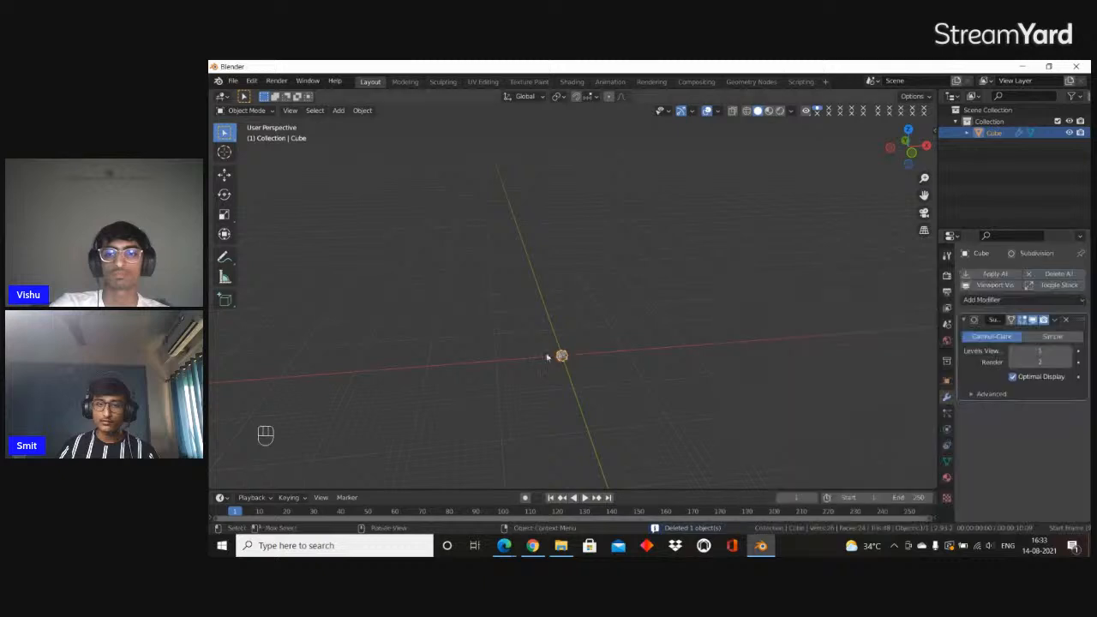
pyautogui.click(859, 481)
pyautogui.moveTo(548, 358); pyautogui.dragTo(702, 127, button='middle')
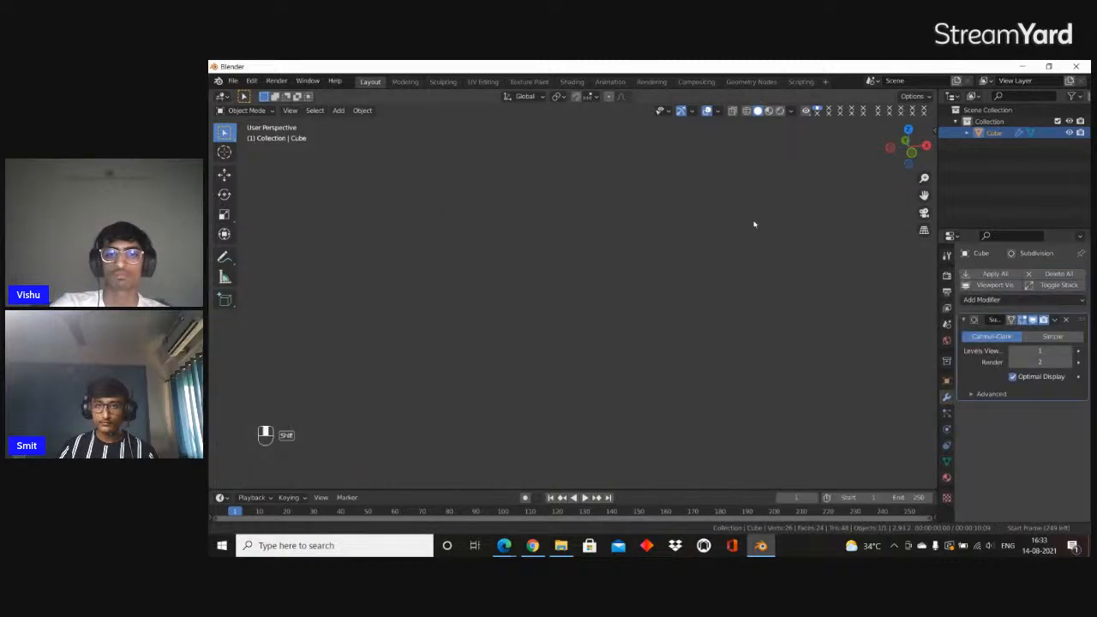
pyautogui.keyDown('shift'); pyautogui.moveTo(754, 225); pyautogui.dragTo(673, 368, button='middle'); pyautogui.keyUp('shift')
pyautogui.keyDown('shift'); pyautogui.moveTo(793, 250); pyautogui.dragTo(524, 442, button='middle'); pyautogui.keyUp('shift')
pyautogui.keyDown('shift'); pyautogui.moveTo(669, 316); pyautogui.dragTo(721, 259, button='middle'); pyautogui.keyUp('shift')
pyautogui.scroll(10, 683, 346)
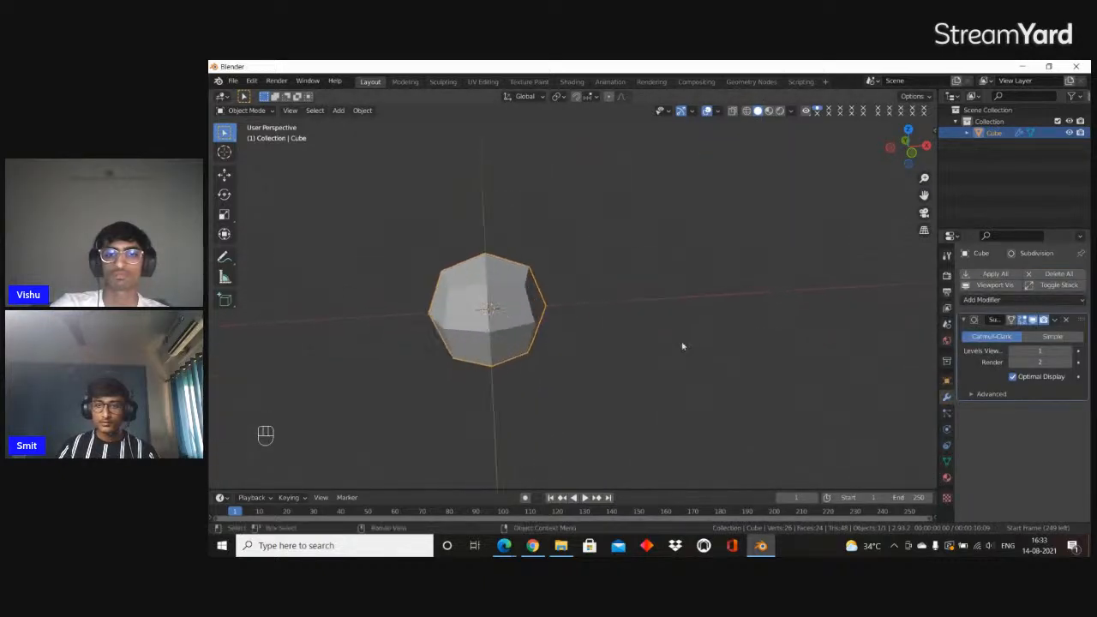
pyautogui.keyDown('shift'); pyautogui.moveTo(480, 411); pyautogui.dragTo(808, 297, button='middle'); pyautogui.keyUp('shift')
pyautogui.scroll(-4, 810, 297)
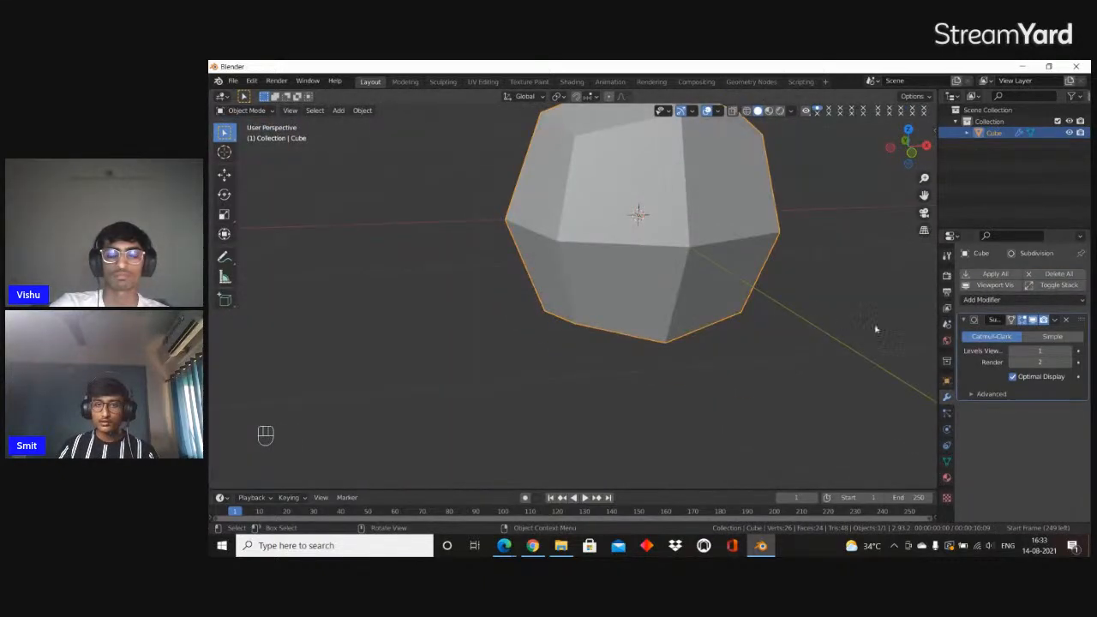
pyautogui.click(1070, 351)
pyautogui.click(1070, 352)
pyautogui.scroll(-9, 600, 264)
# Add a Displace modifier to the subdivided cube and create a new texture for it
pyautogui.click(980, 300)
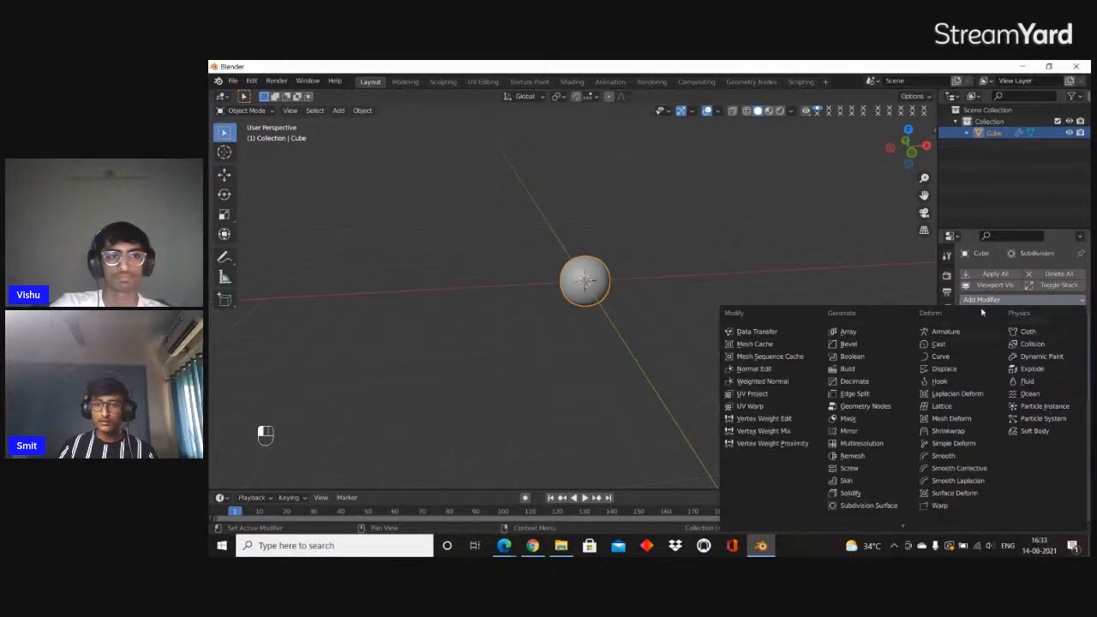
pyautogui.click(971, 371)
pyautogui.scroll(3, 591, 257)
pyautogui.scroll(-2, 593, 203)
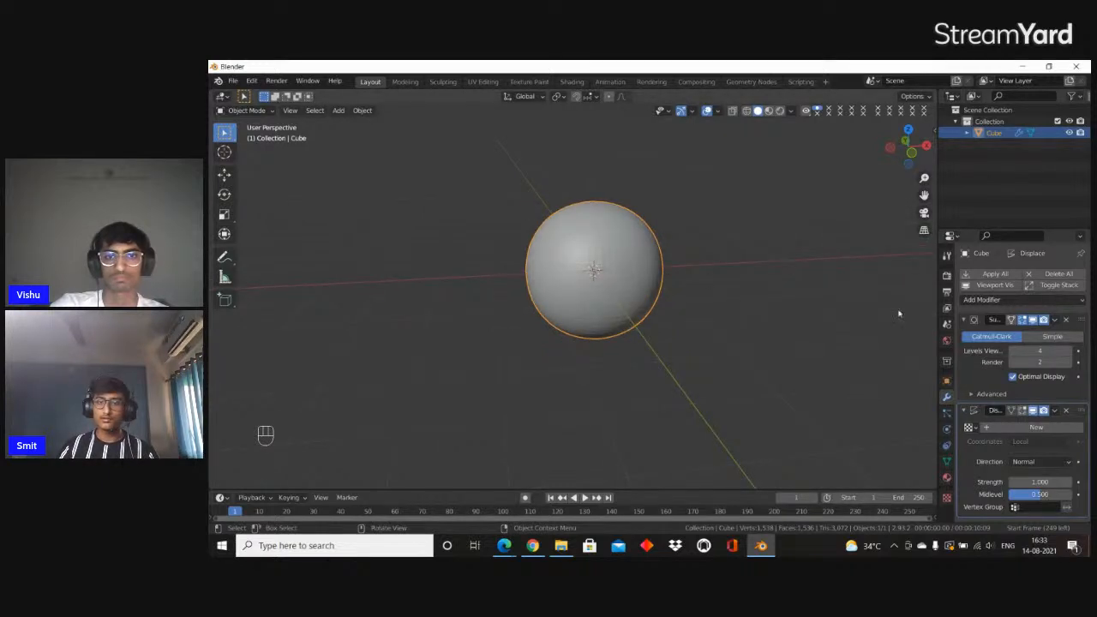
pyautogui.click(1036, 427)
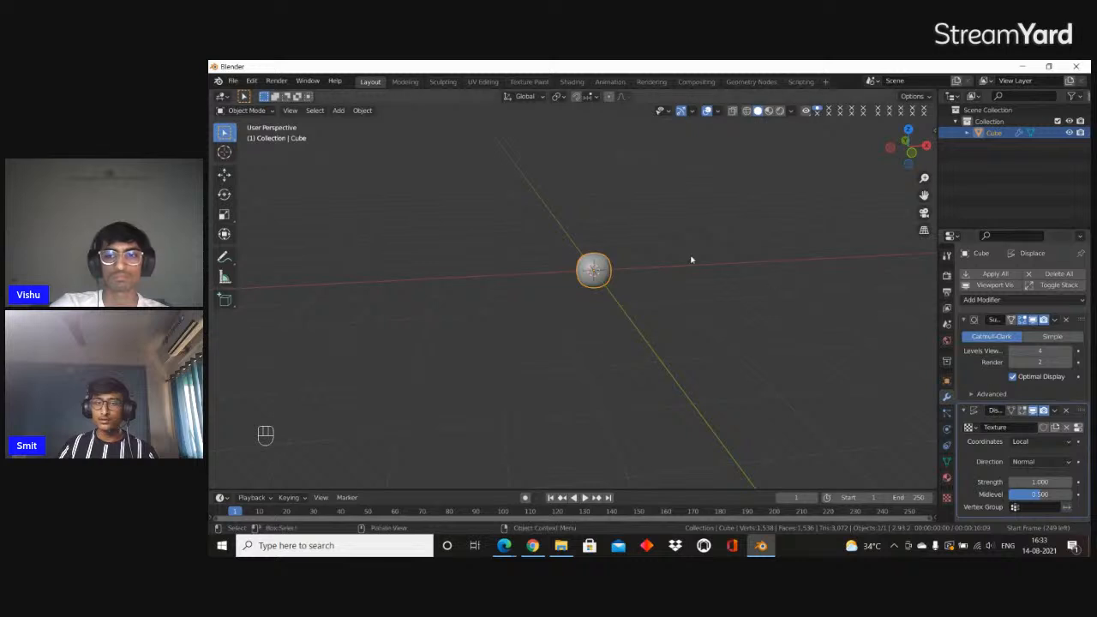
pyautogui.scroll(6, 692, 260)
pyautogui.keyDown('shift'); pyautogui.moveTo(789, 194); pyautogui.dragTo(752, 205, button='middle'); pyautogui.keyUp('shift')
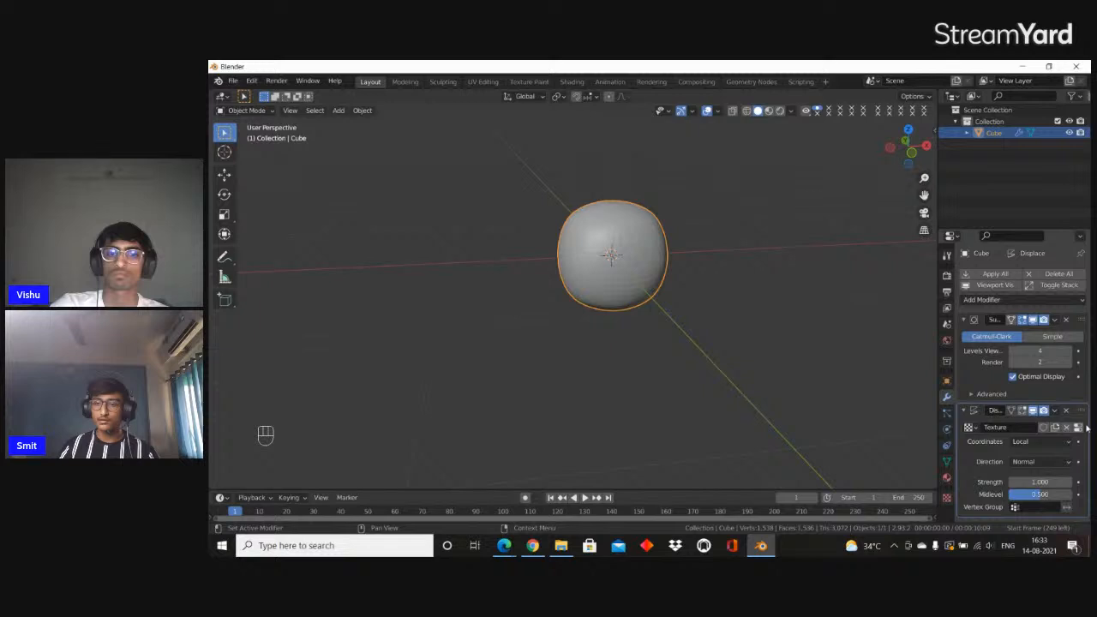
# Change the Displace texture's type to Clouds in the texture properties
pyautogui.click(947, 497)
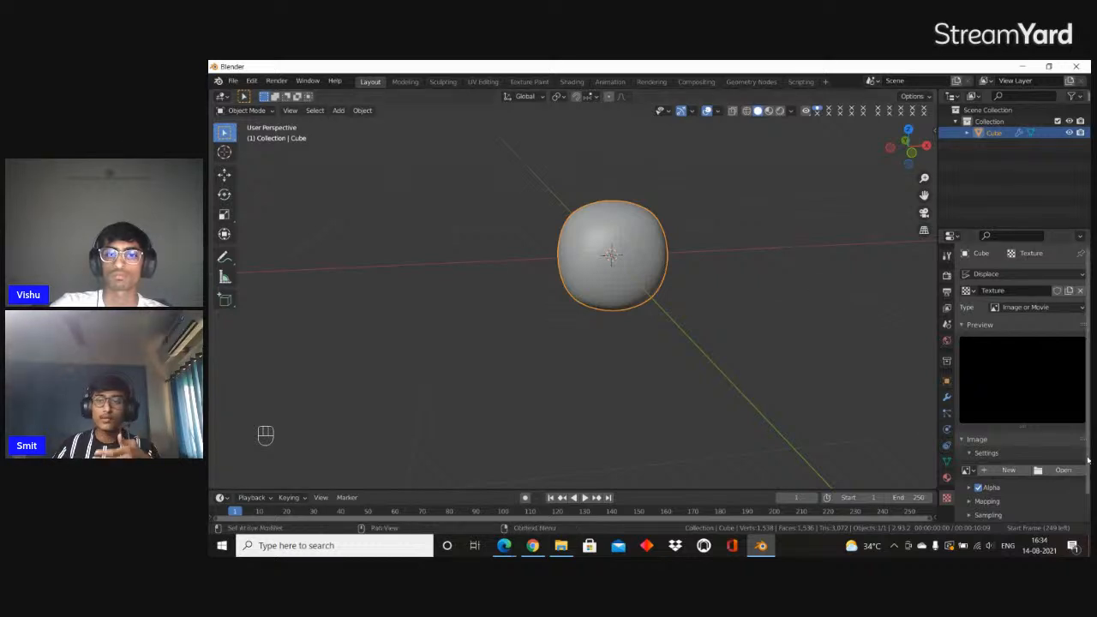
pyautogui.scroll(4, 725, 277)
pyautogui.moveTo(725, 277); pyautogui.dragTo(714, 291, button='middle')
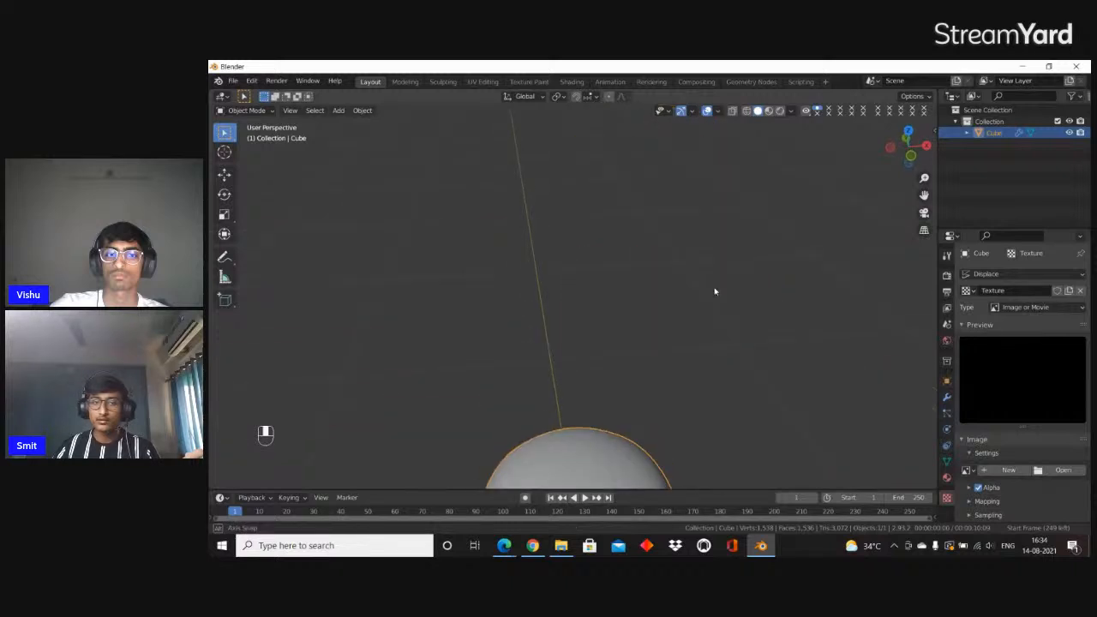
pyautogui.scroll(-6, 435, 317)
pyautogui.scroll(7, 541, 330)
pyautogui.moveTo(541, 329); pyautogui.dragTo(546, 318, button='middle')
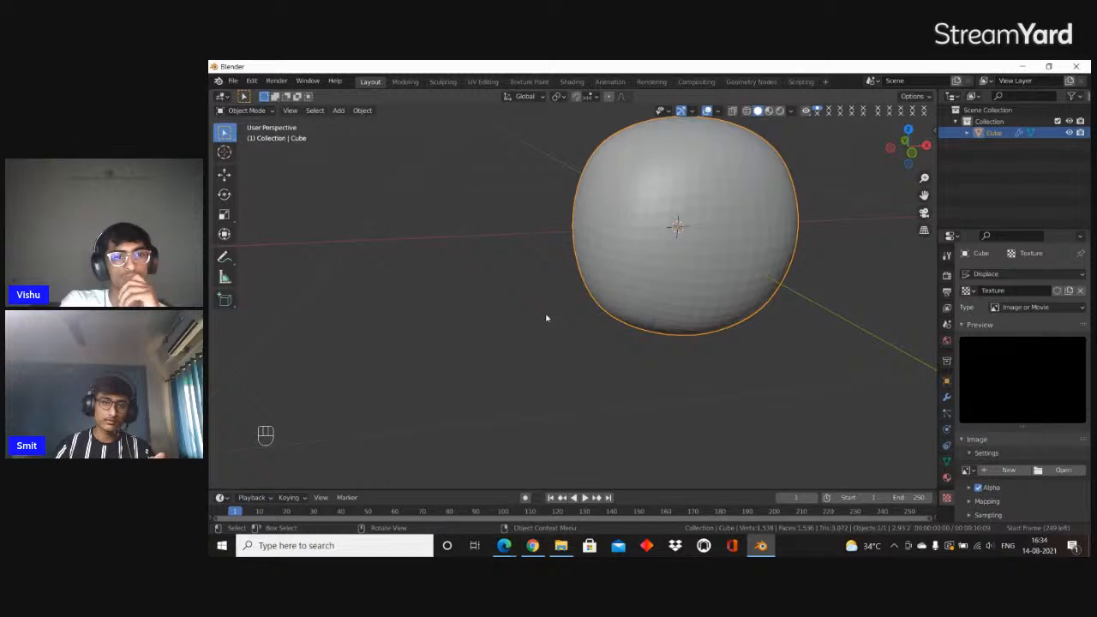
pyautogui.scroll(-5, 762, 297)
pyautogui.click(1029, 307)
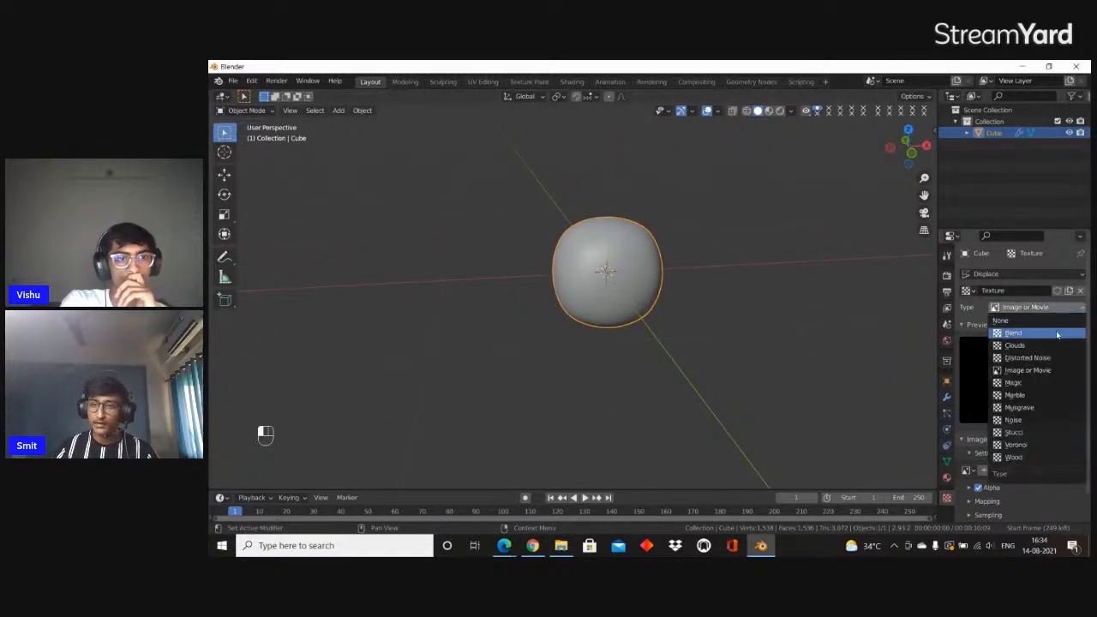
pyautogui.click(1059, 346)
pyautogui.moveTo(823, 313); pyautogui.dragTo(775, 300, button='middle')
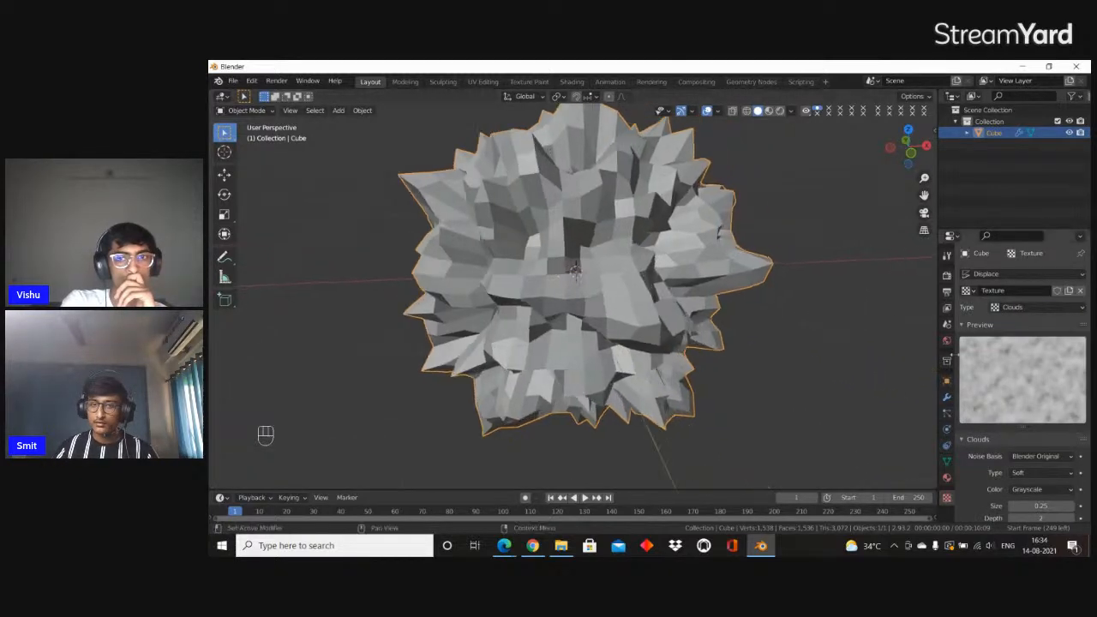
pyautogui.scroll(-7, 713, 282)
pyautogui.moveTo(713, 283); pyautogui.dragTo(661, 286, button='middle')
pyautogui.scroll(4, 661, 286)
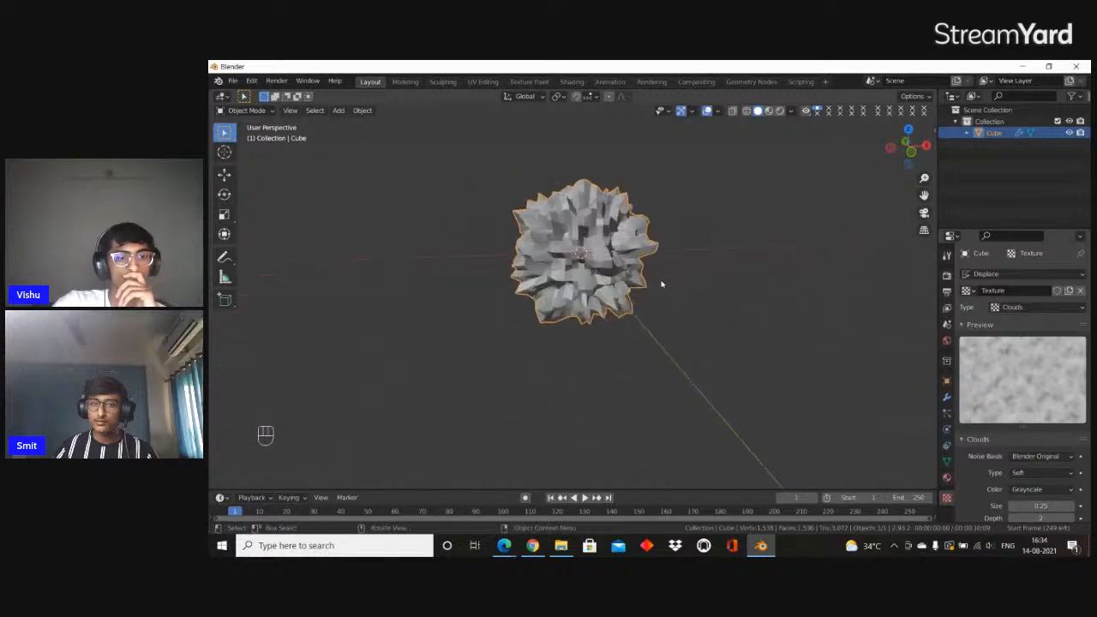
# Set the Subdivision modifier's viewport levels to 5 and shade the displaced cube smooth
pyautogui.click(946, 399)
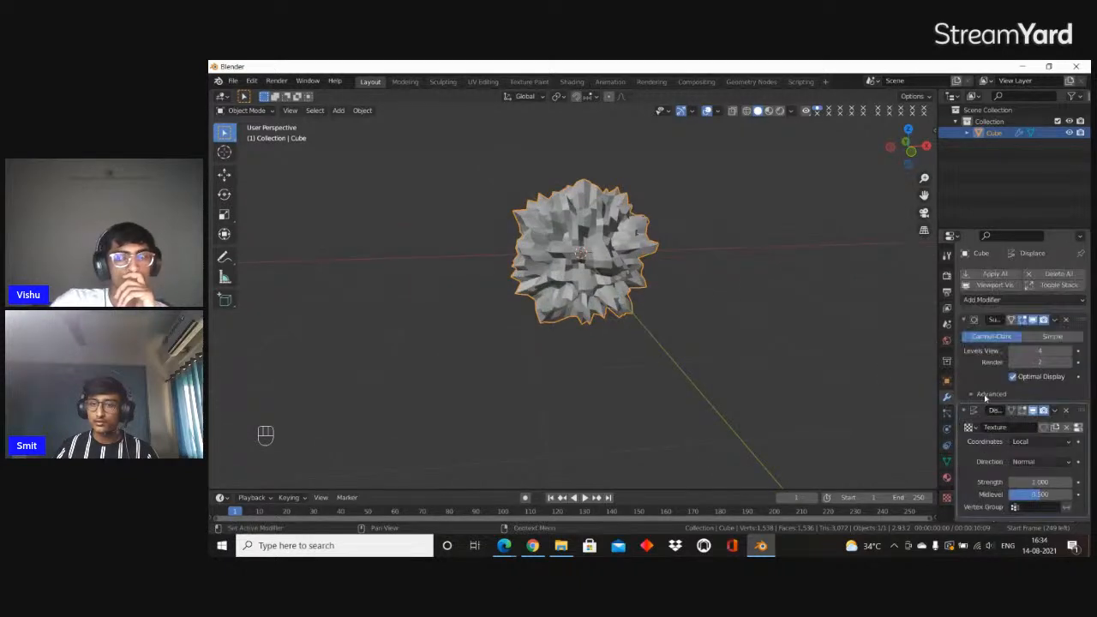
pyautogui.scroll(3, 766, 283)
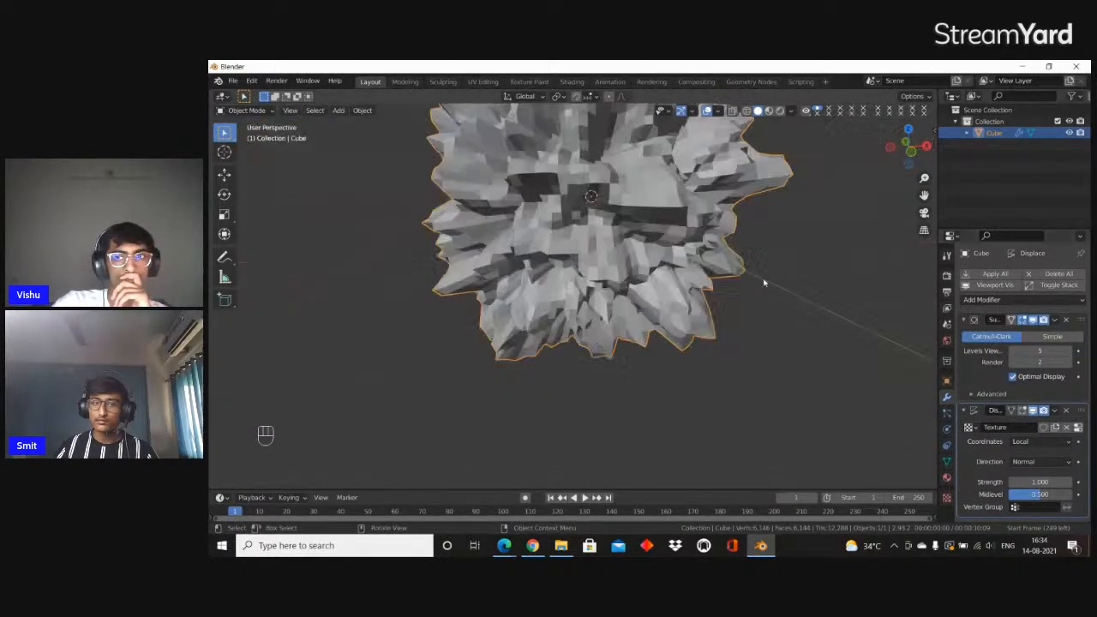
pyautogui.scroll(-3, 767, 283)
pyautogui.press('z')
pyautogui.click(709, 239)
pyautogui.moveTo(710, 239)
pyautogui.mouseDown(button='middle')
pyautogui.moveTo(671, 238)
pyautogui.moveTo(698, 233)
pyautogui.moveTo(703, 260)
pyautogui.moveTo(719, 272)
pyautogui.mouseUp(button='middle')
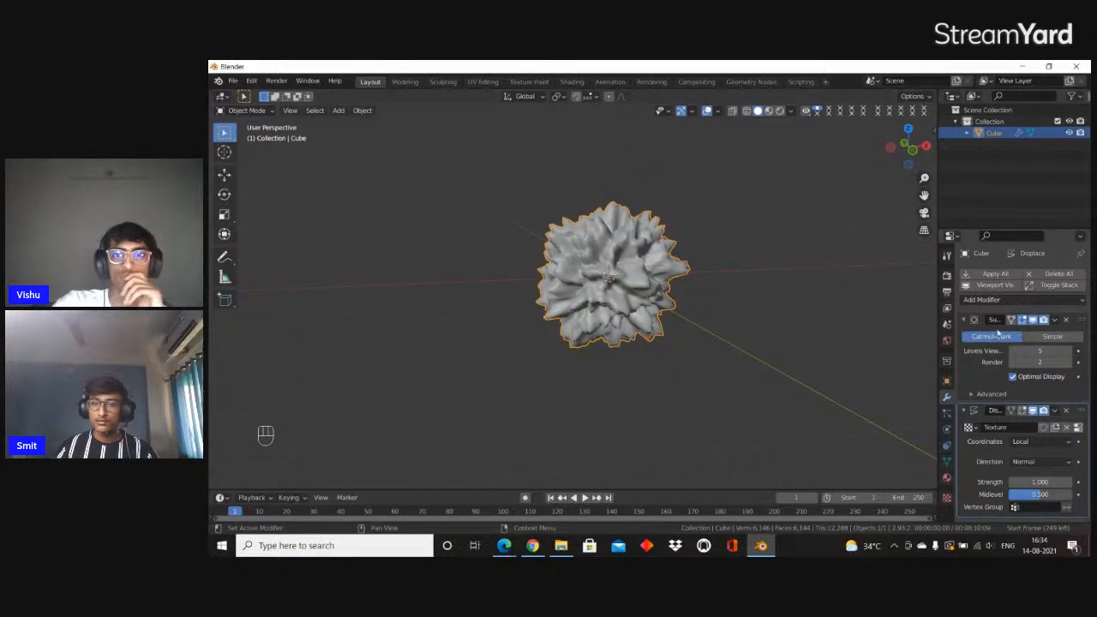
# Add a Simple Deform modifier in Twist mode and set its angle to 276°
pyautogui.click(999, 300)
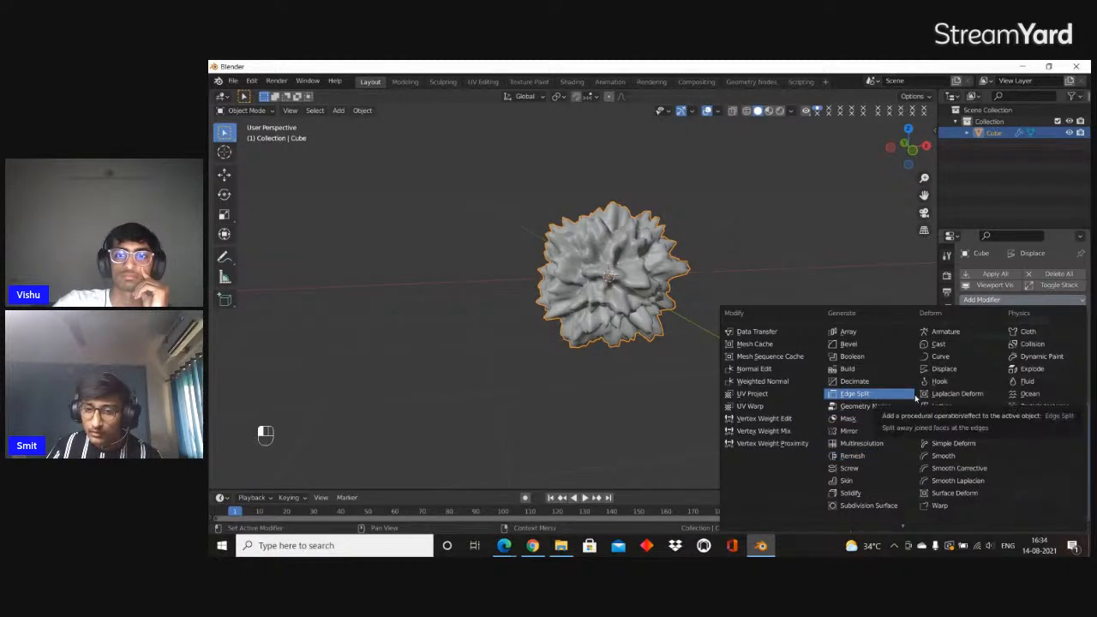
pyautogui.click(947, 449)
pyautogui.moveTo(609, 274); pyautogui.dragTo(633, 283, button='middle')
pyautogui.scroll(-5, 1003, 368)
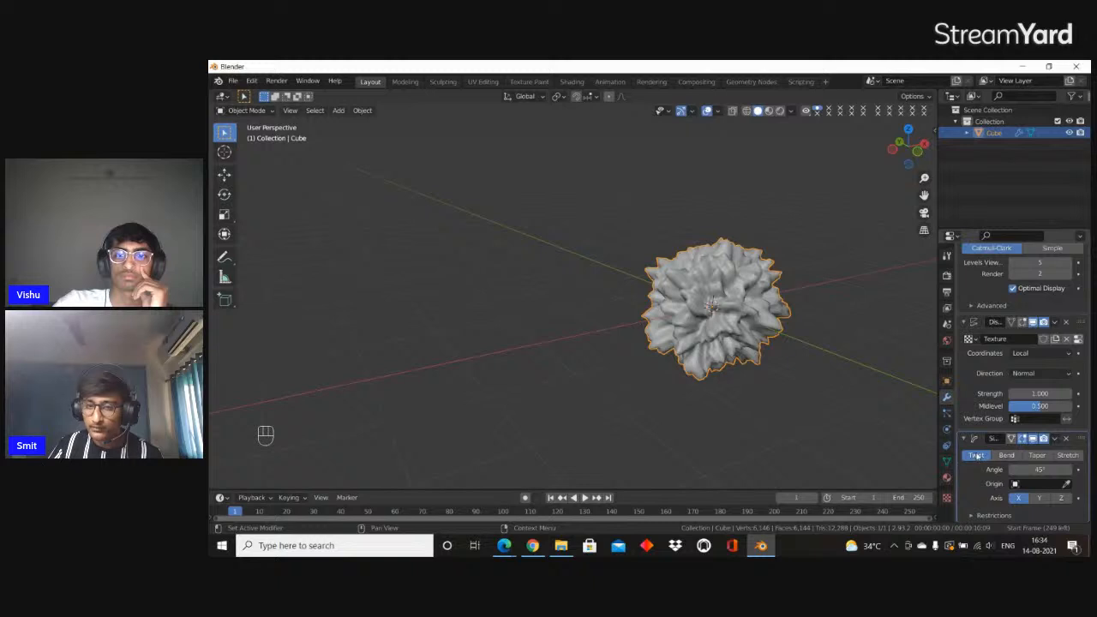
pyautogui.moveTo(1039, 470); pyautogui.dragTo(265, 322)
pyautogui.scroll(-4, 720, 284)
pyautogui.moveTo(720, 284); pyautogui.dragTo(695, 265, button='middle')
pyautogui.scroll(2, 679, 284)
pyautogui.scroll(2, 695, 264)
# Rotate the twisted object 90° around the global X axis and inspect it from several sides
pyautogui.write('rx')
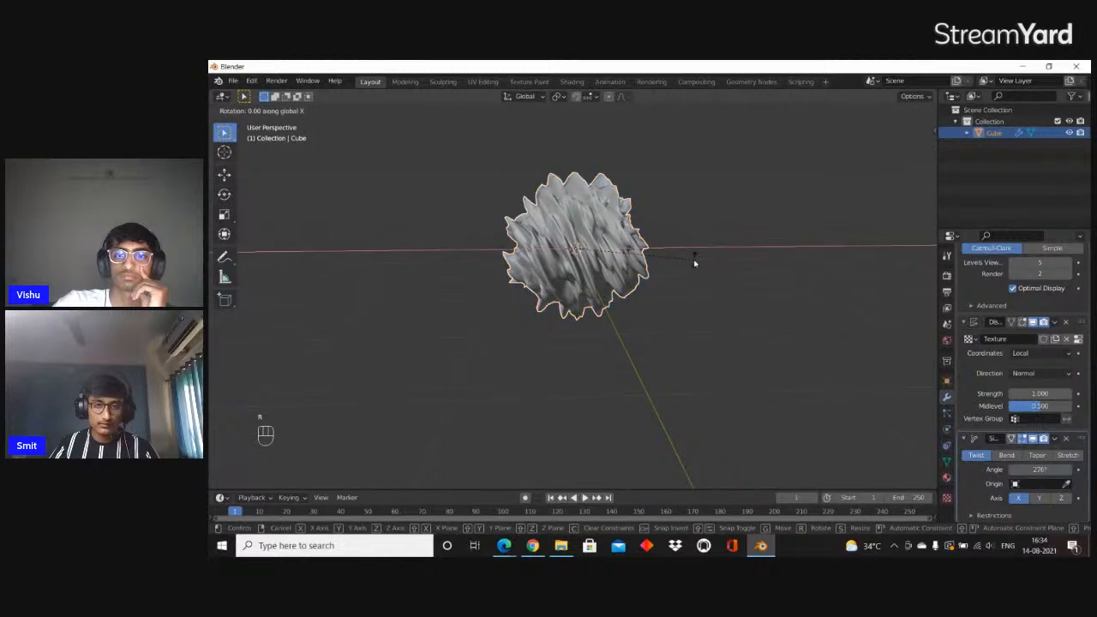
pyautogui.write('90')
pyautogui.press('Return')
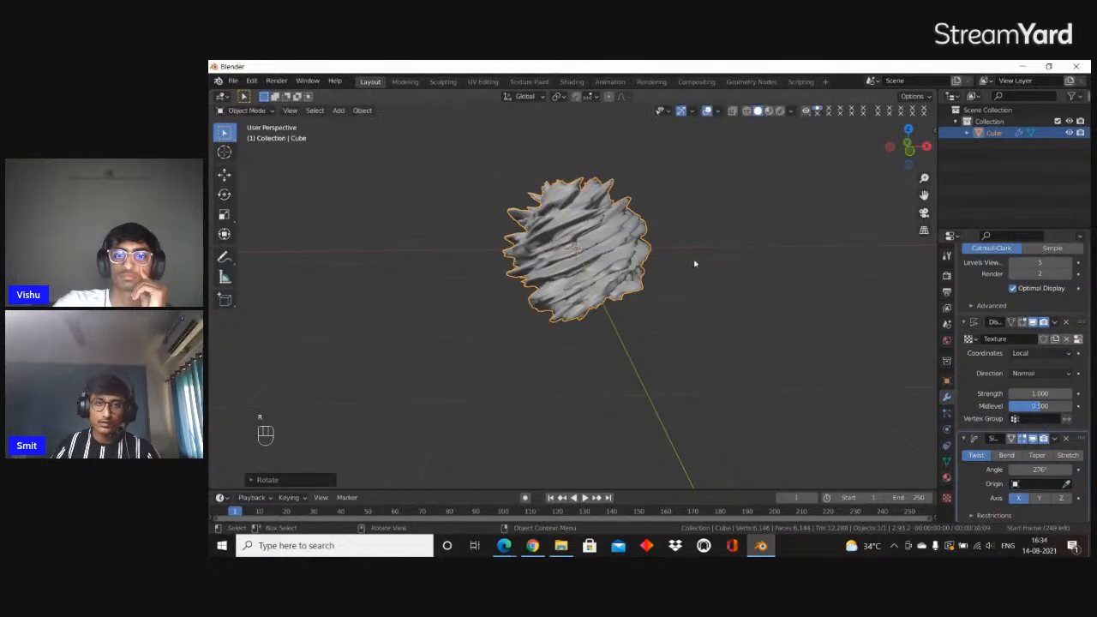
pyautogui.moveTo(638, 229); pyautogui.dragTo(845, 277, button='middle')
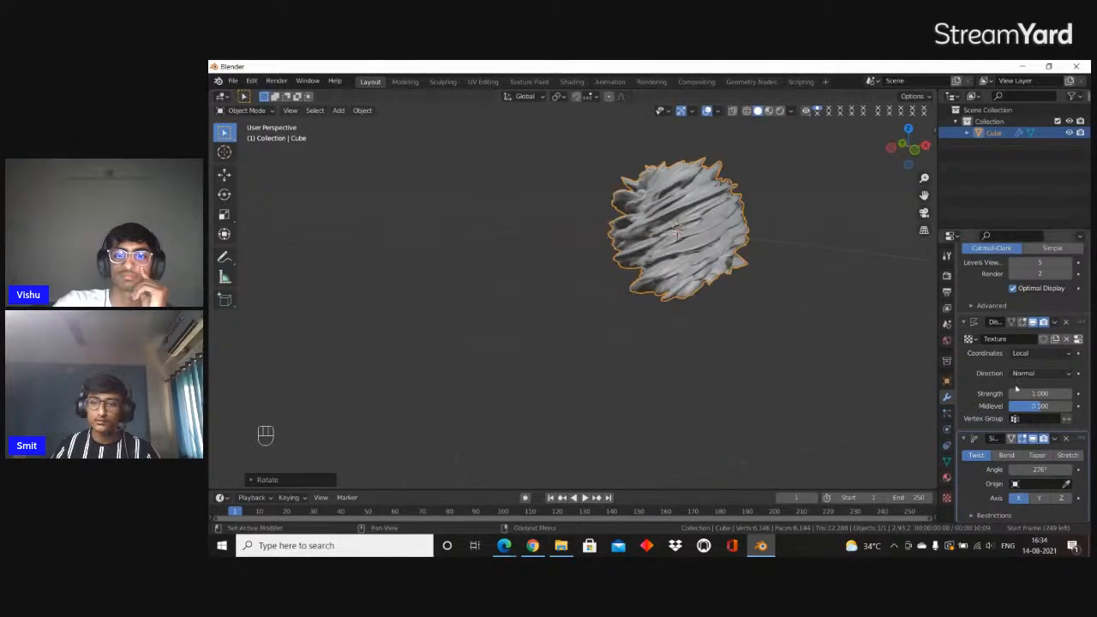
pyautogui.scroll(5, 1017, 319)
pyautogui.scroll(-7, 735, 262)
pyautogui.moveTo(735, 261); pyautogui.dragTo(656, 253, button='middle')
pyautogui.scroll(9, 715, 232)
pyautogui.moveTo(656, 253)
pyautogui.keyDown('shift'); pyautogui.mouseDown(button='middle')
pyautogui.moveTo(644, 274)
pyautogui.moveTo(700, 290)
pyautogui.moveTo(713, 278)
pyautogui.moveTo(661, 257)
pyautogui.mouseUp(button='middle'); pyautogui.keyUp('shift')
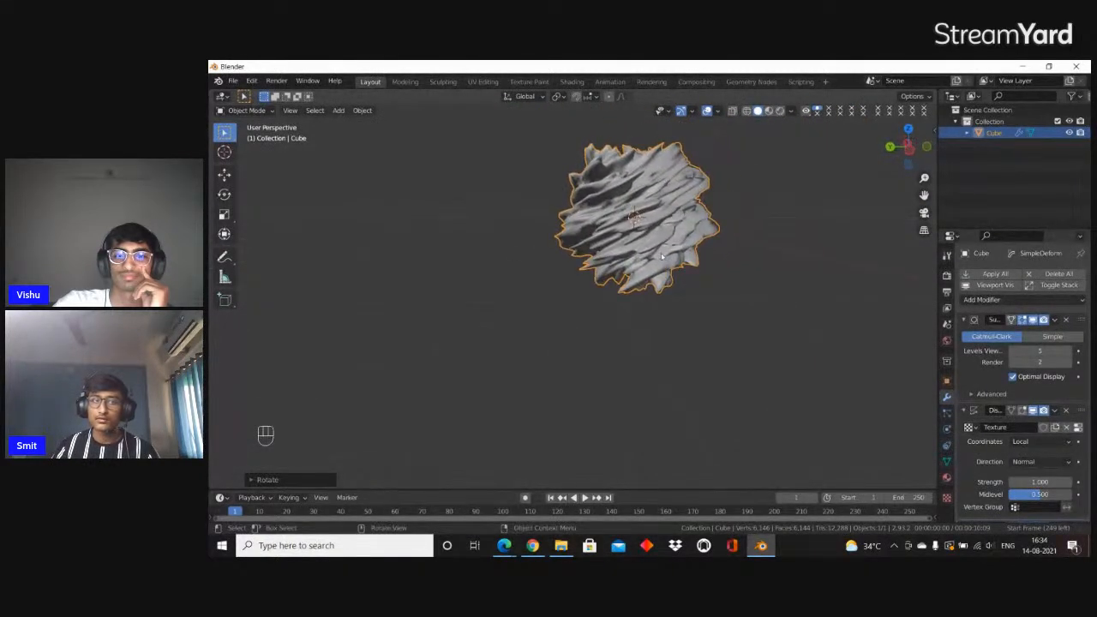
# Switch from Blender to the Prezi presentation and advance past the Procedural Modeling slide
pyautogui.click(1024, 66)
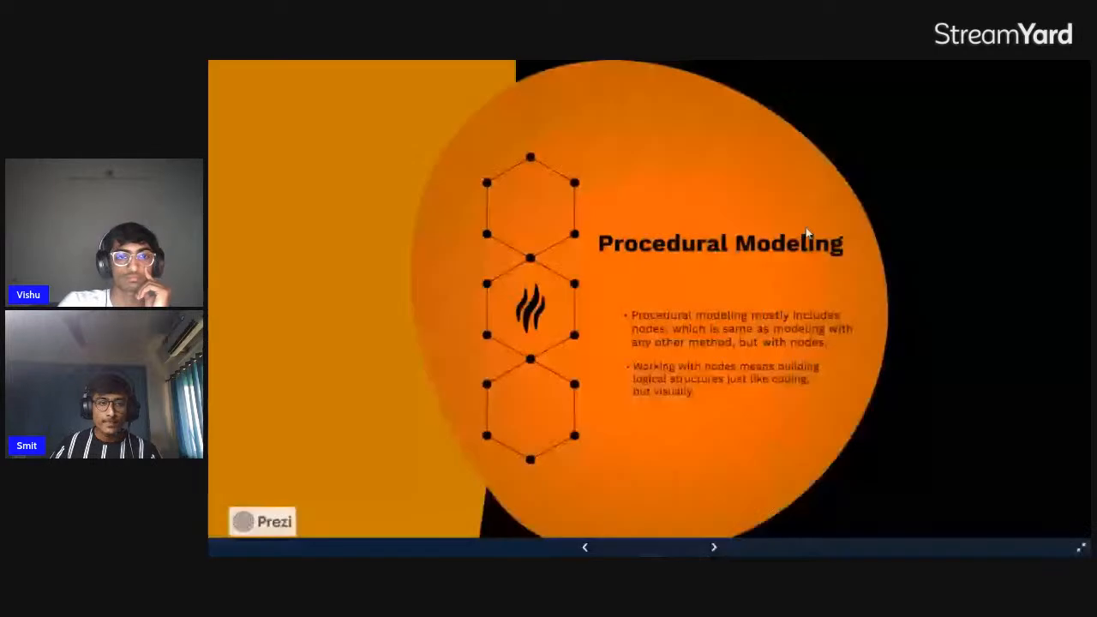
pyautogui.press('Right')
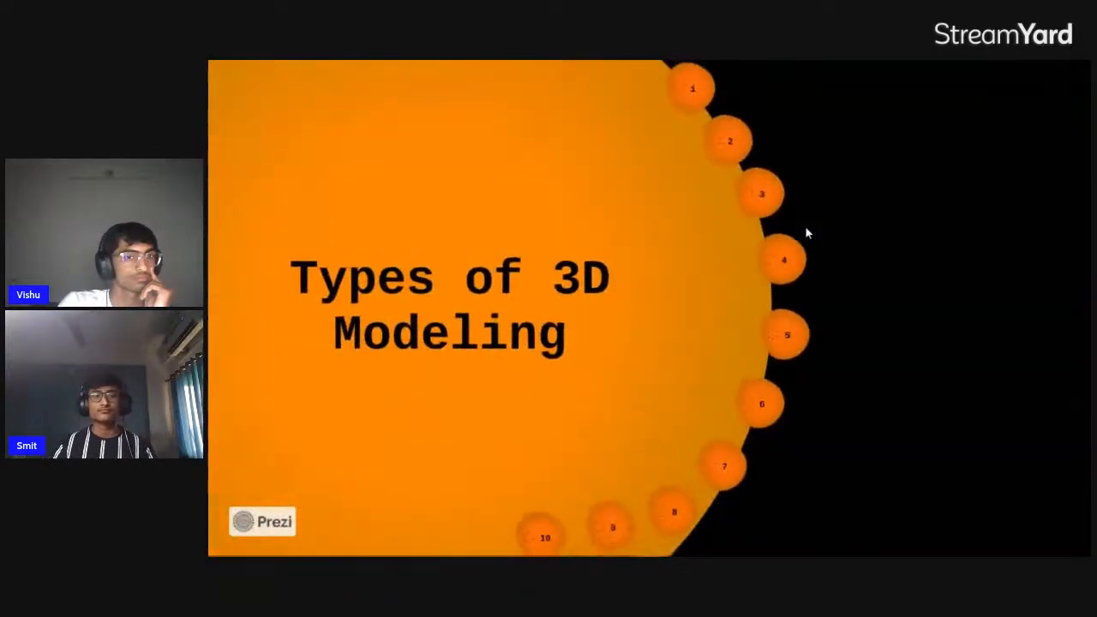
pyautogui.press('Right')
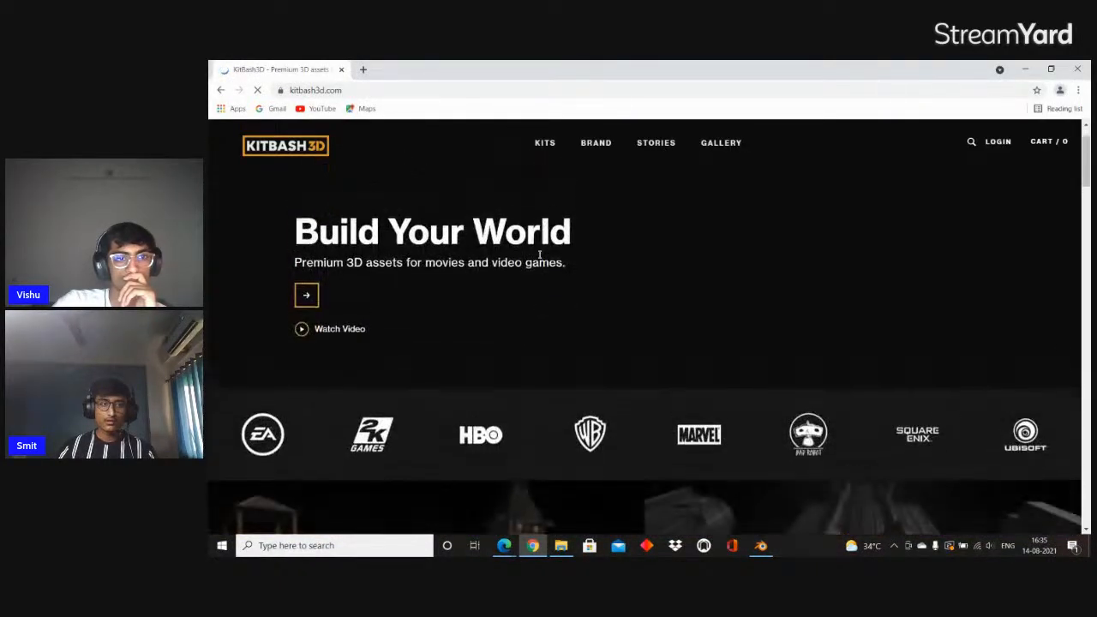
# Open the Kits collection on the KitBash3D website and look through the available kits
pyautogui.scroll(-5, 600, 203)
pyautogui.scroll(3, 608, 274)
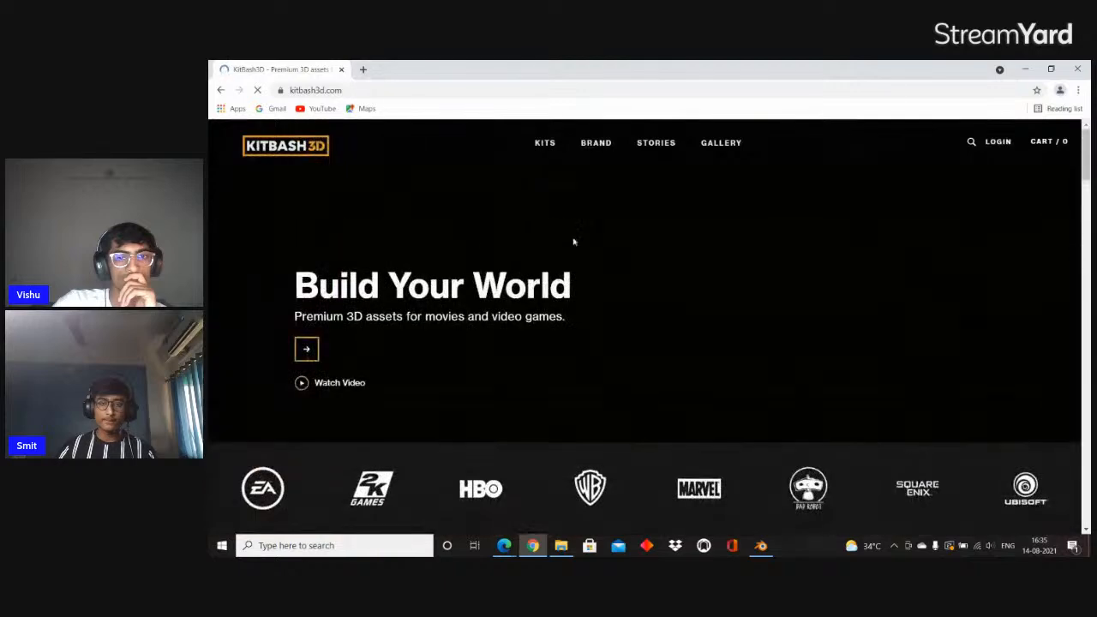
pyautogui.click(552, 146)
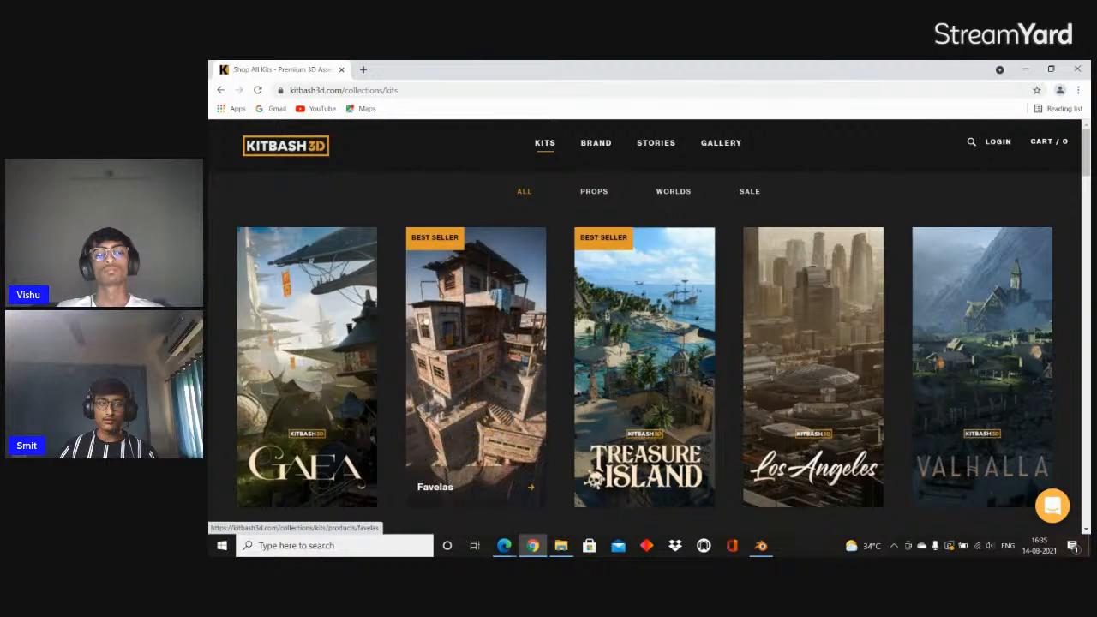
pyautogui.scroll(-3, 486, 309)
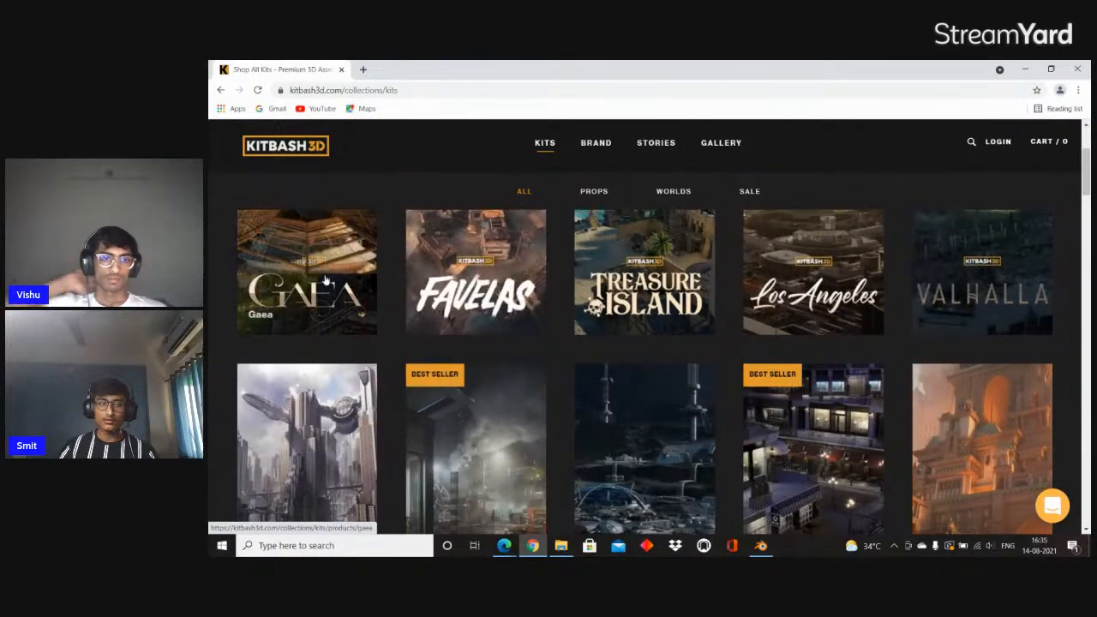
pyautogui.scroll(-3, 471, 250)
pyautogui.scroll(5, 563, 282)
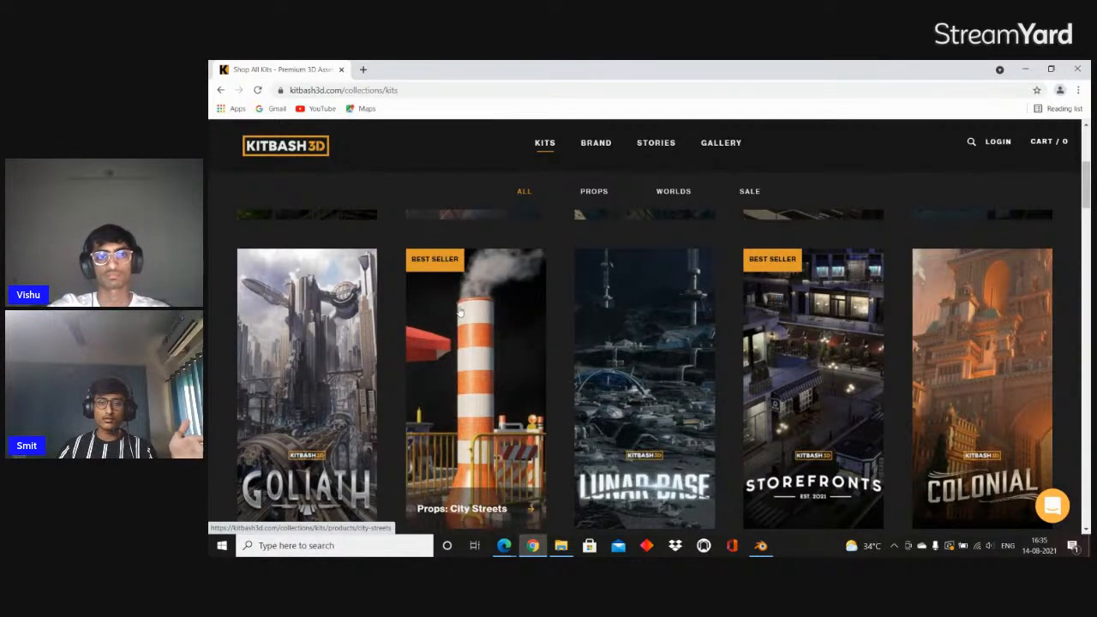
# Return to the start of the kits collection, then minimize the browser to get back to the Prezi presentation
pyautogui.scroll(1, 454, 300)
pyautogui.scroll(3, 521, 259)
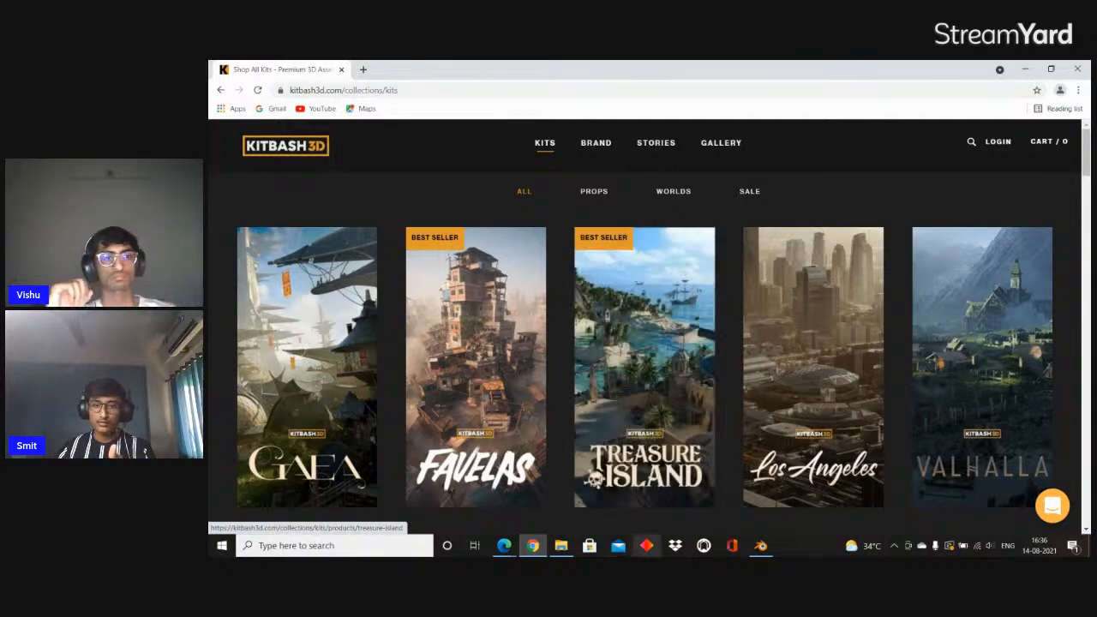
pyautogui.moveTo(762, 546)
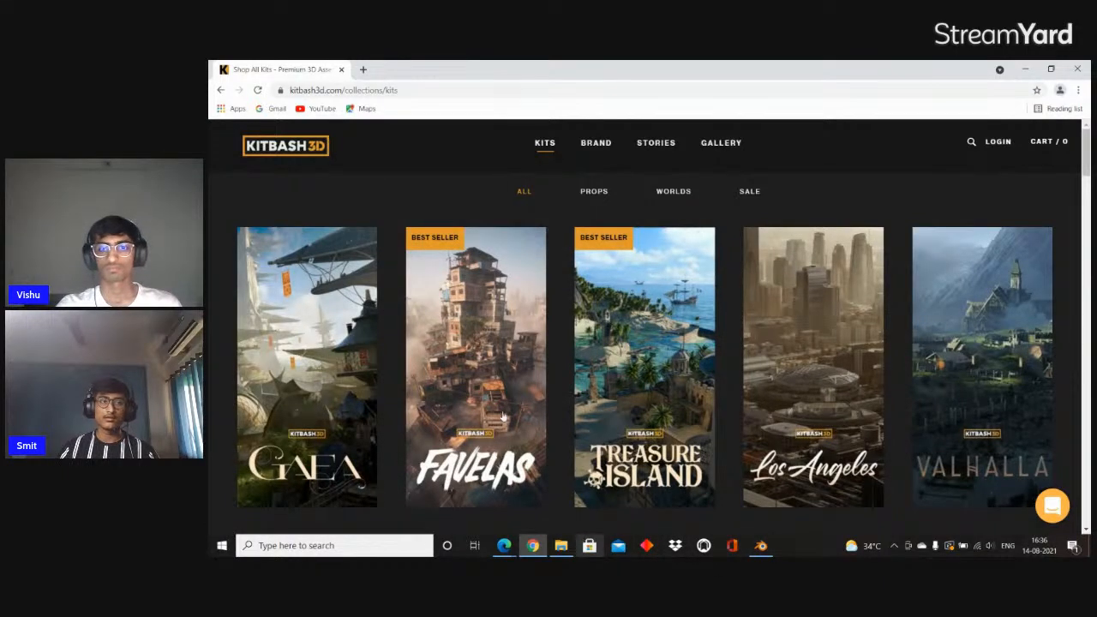
pyautogui.click(1025, 69)
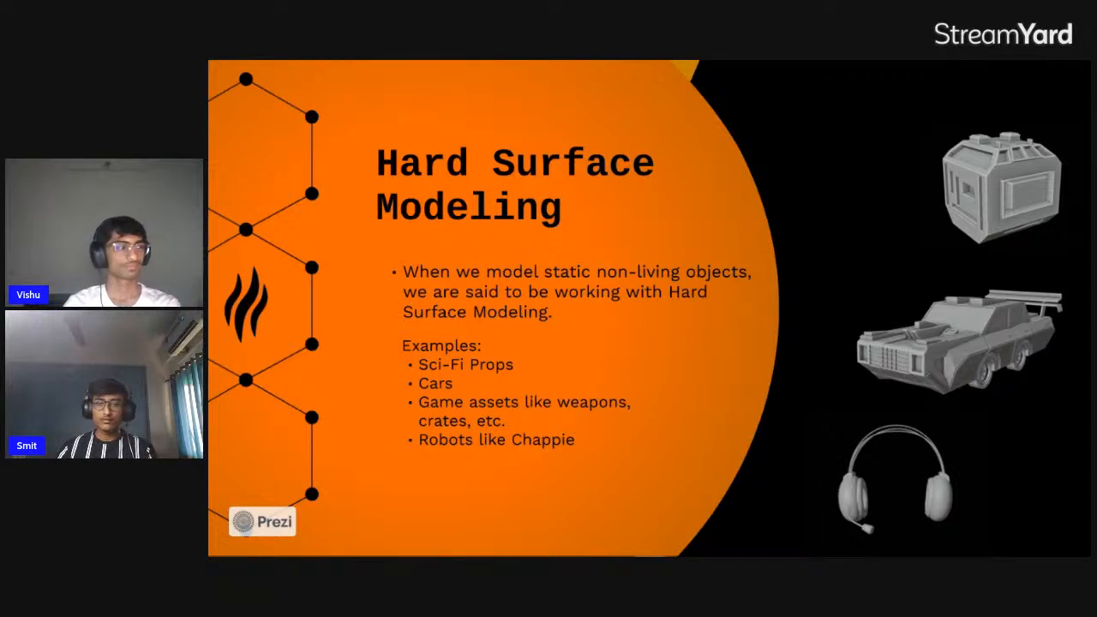
# Switch from the presentation to Blender, delete the twisted object and add a new mesh cube
pyautogui.hotkey('alt', 'Tab')
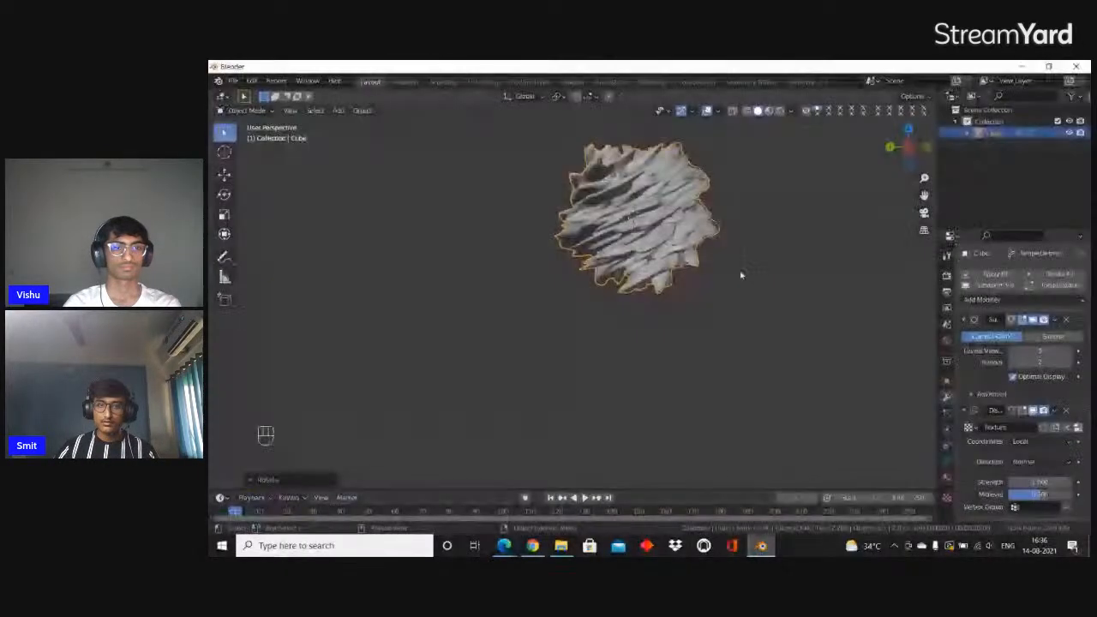
pyautogui.keyDown('shift'); pyautogui.moveTo(728, 273); pyautogui.dragTo(708, 292, button='middle'); pyautogui.keyUp('shift')
pyautogui.press('Delete')
pyautogui.hotkey('shift', 'a')
pyautogui.moveTo(660, 288)
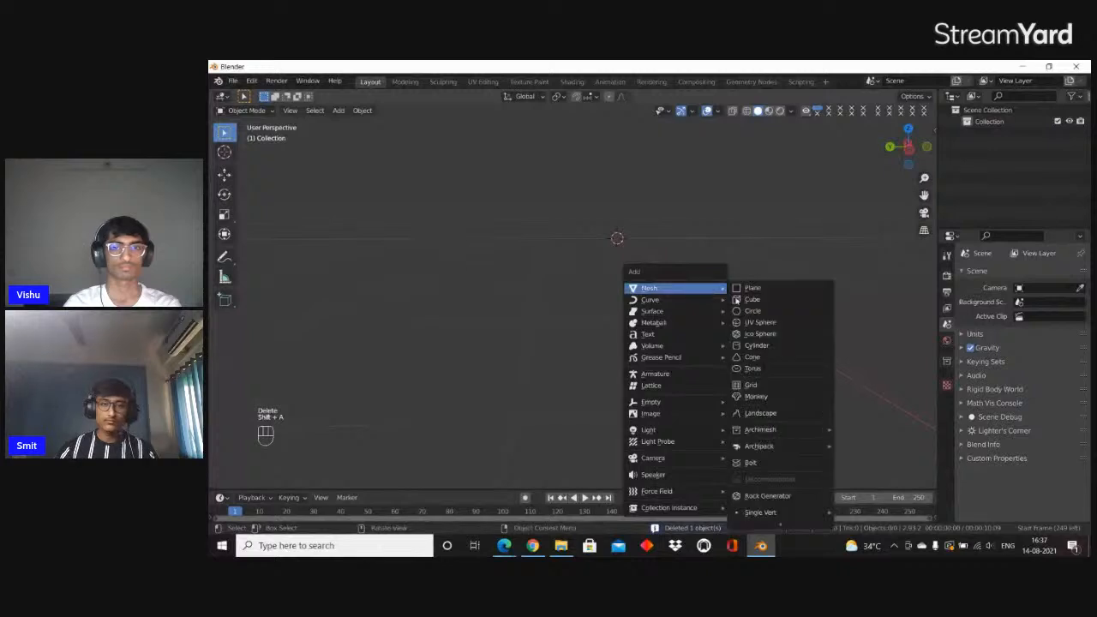
pyautogui.click(751, 299)
pyautogui.moveTo(766, 306); pyautogui.dragTo(676, 275, button='middle')
# Enter Edit Mode on the cube, switch to edge selection and select one of its upper edges
pyautogui.press('Tab')
pyautogui.scroll(-3, 507, 305)
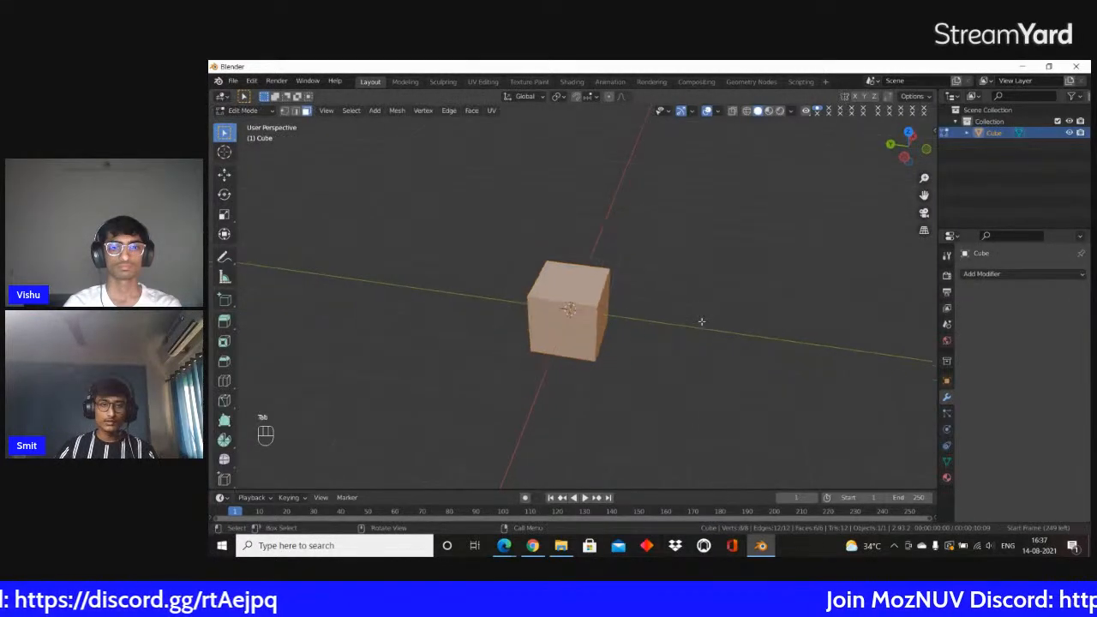
pyautogui.moveTo(703, 319); pyautogui.dragTo(551, 300, button='middle')
pyautogui.scroll(3, 552, 301)
pyautogui.press('2')
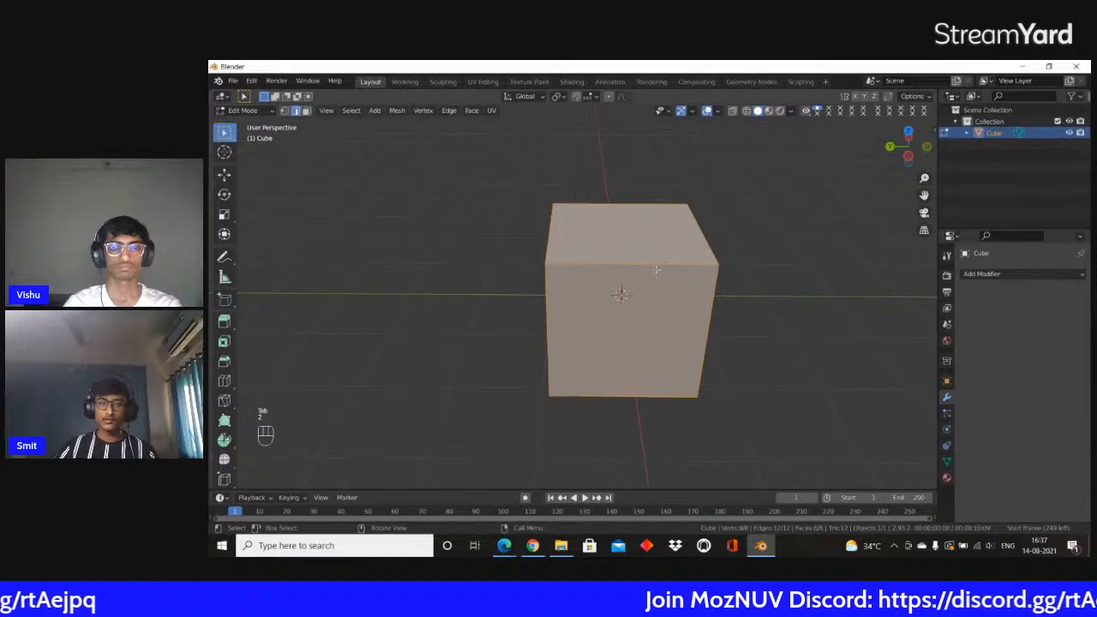
pyautogui.click(658, 265)
pyautogui.scroll(3, 660, 266)
pyautogui.keyDown('shift'); pyautogui.moveTo(730, 283); pyautogui.dragTo(755, 326, button='middle'); pyautogui.keyUp('shift')
pyautogui.scroll(-5, 671, 278)
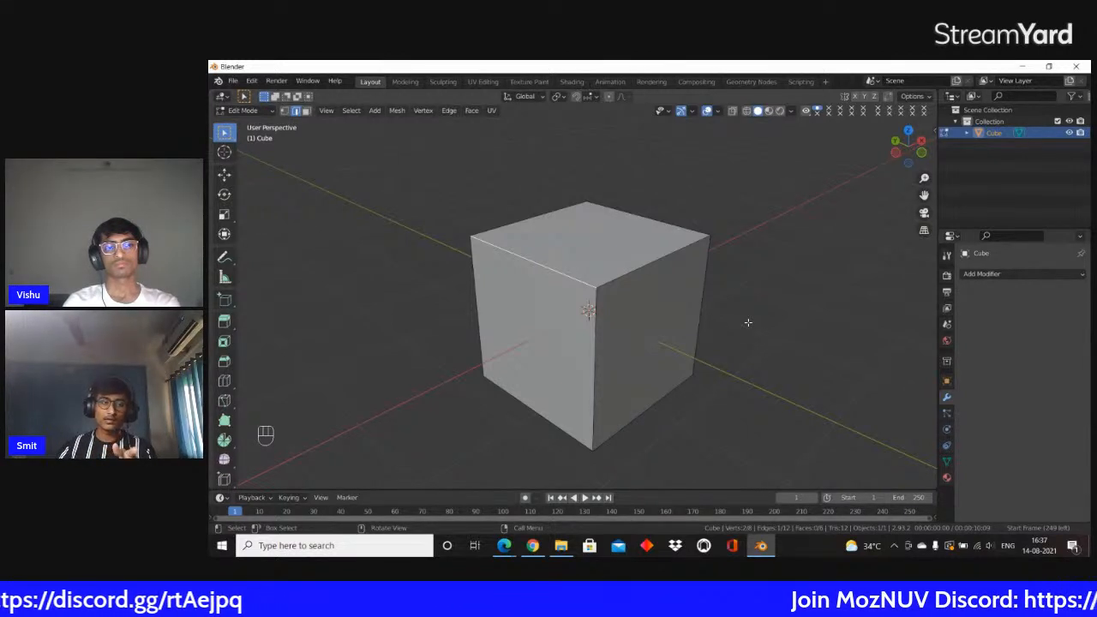
# Examine the cube's edges and faces up close, moving around it with walk navigation in Object Mode
pyautogui.scroll(2, 526, 271)
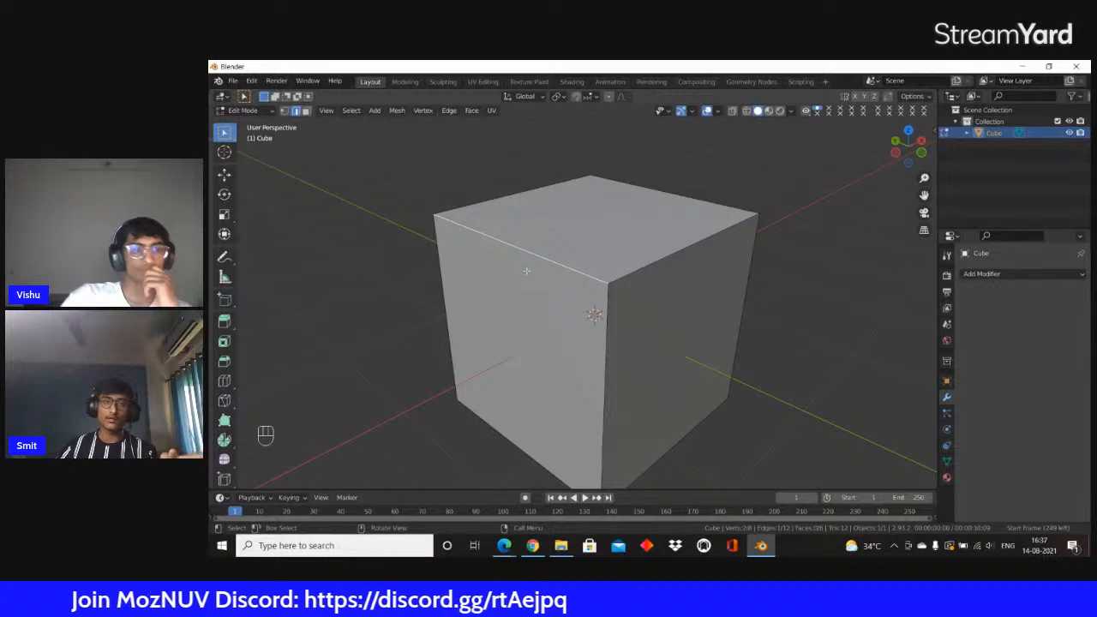
pyautogui.scroll(6, 647, 250)
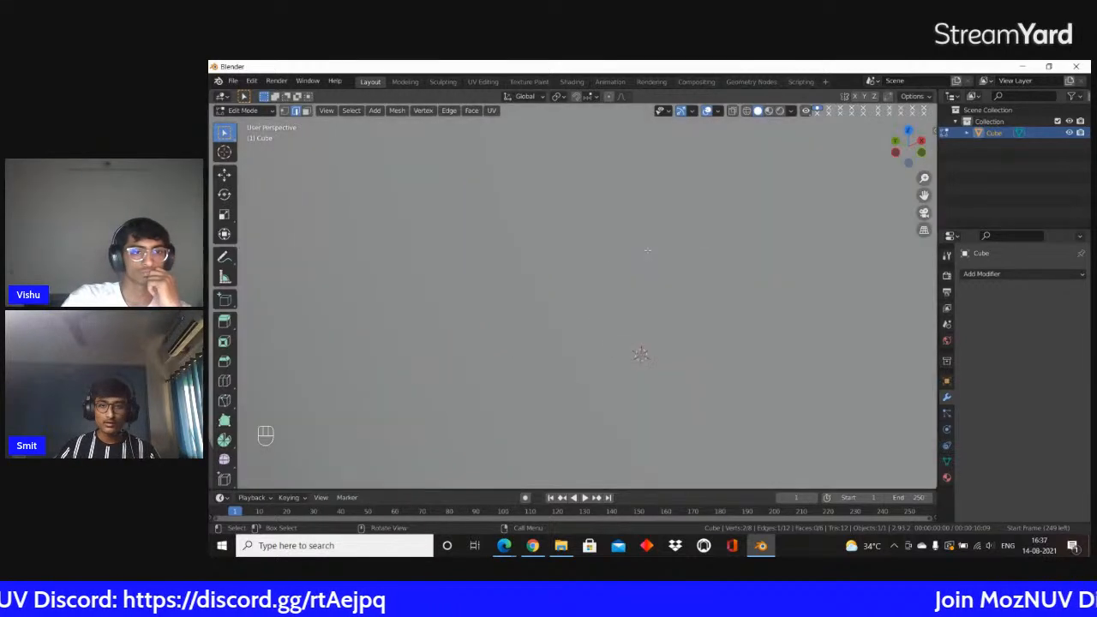
pyautogui.scroll(-3, 646, 253)
pyautogui.keyDown('shift'); pyautogui.moveTo(643, 251); pyautogui.dragTo(590, 255, button='middle'); pyautogui.keyUp('shift')
pyautogui.scroll(1, 591, 254)
pyautogui.scroll(-1, 592, 253)
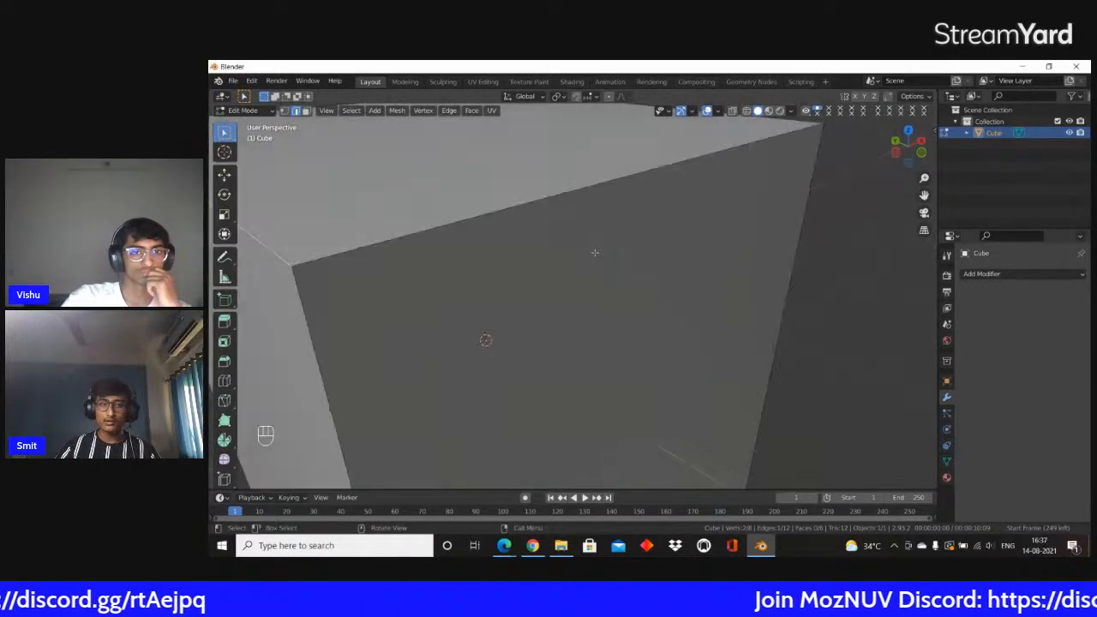
pyautogui.press('Tab')
pyautogui.scroll(1, 599, 258)
pyautogui.hotkey('shift', '`')
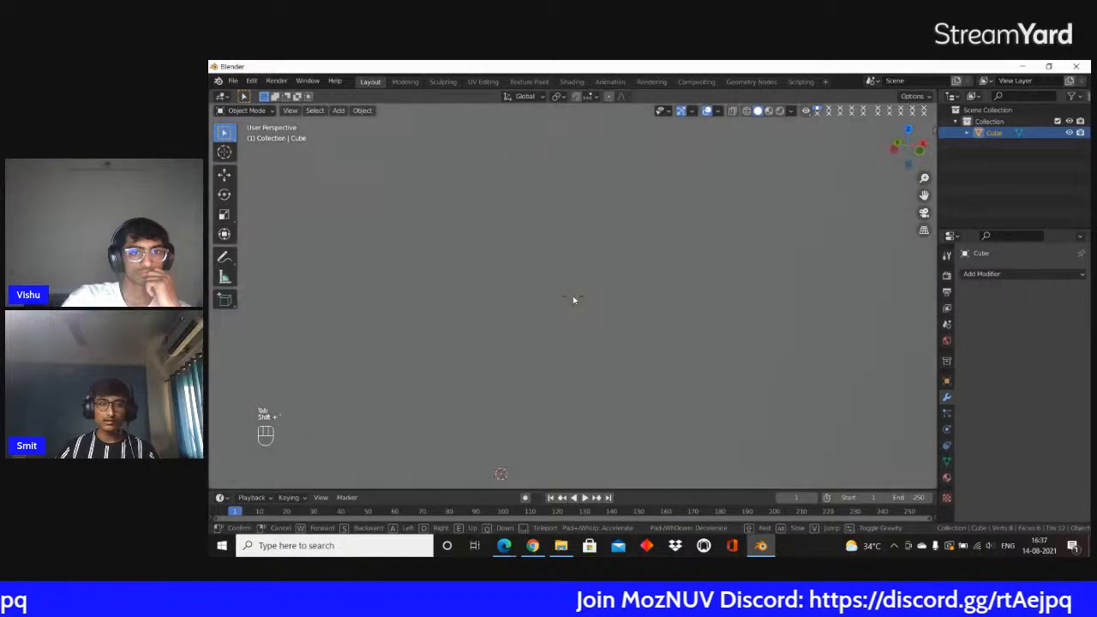
pyautogui.press('e')
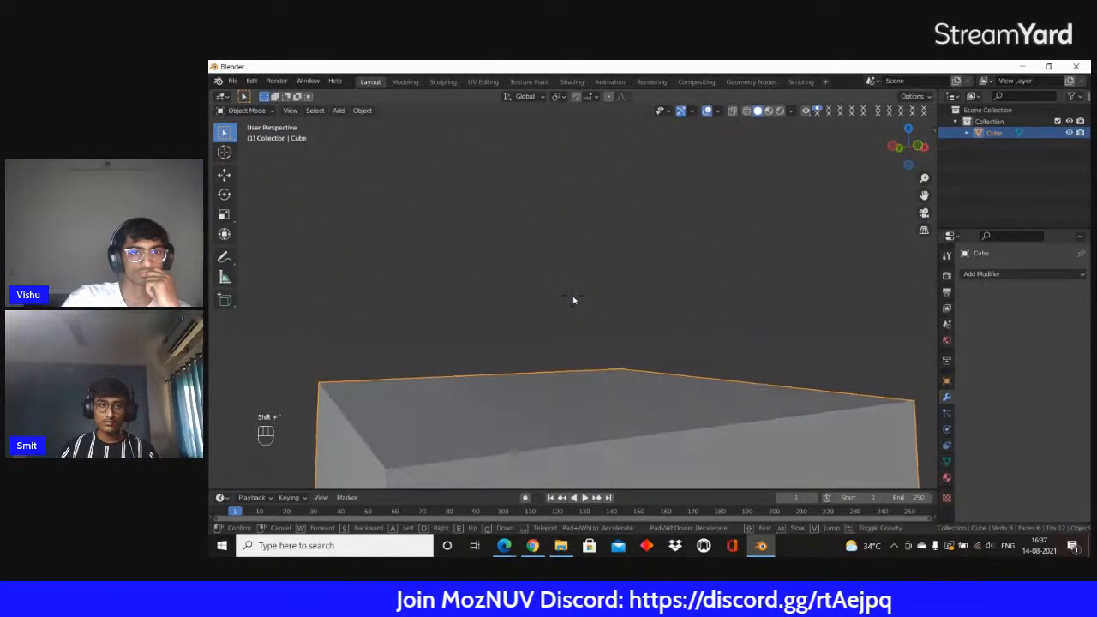
pyautogui.press('w')
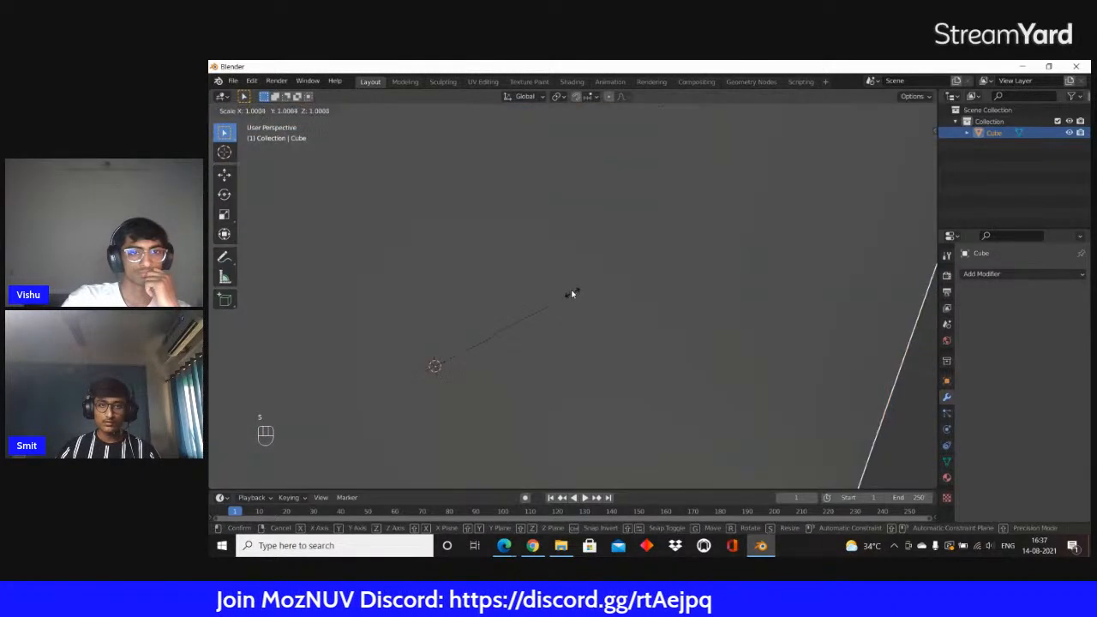
pyautogui.press('Escape')
pyautogui.scroll(-2, 526, 275)
pyautogui.scroll(7, 527, 274)
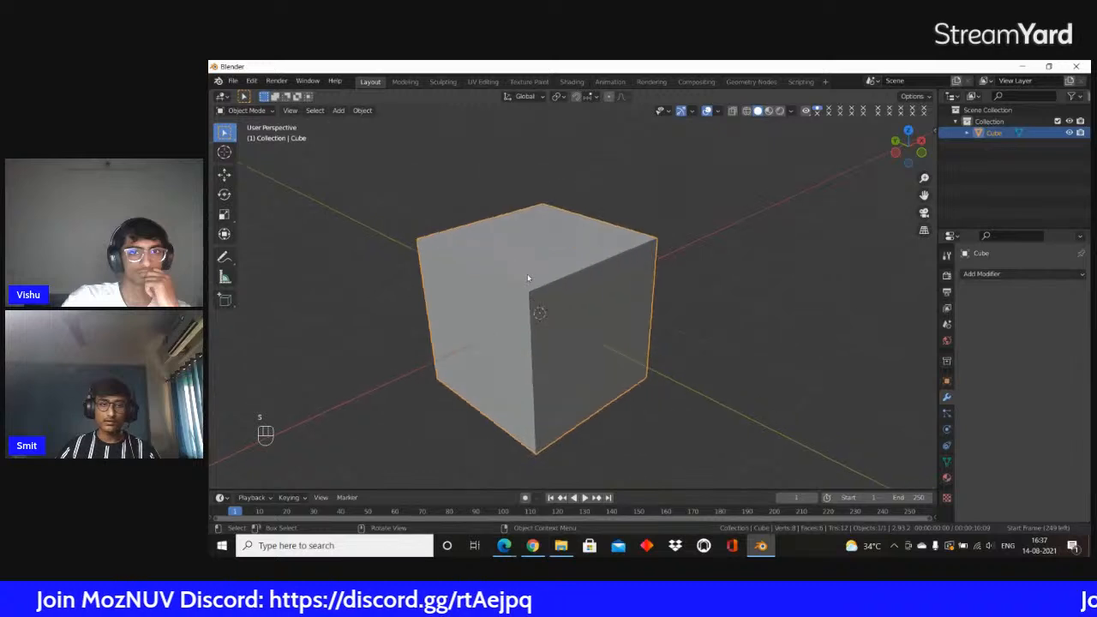
# Back in Edit Mode, bevel the selected upper edge of the cube with 9 segments
pyautogui.press('Tab')
pyautogui.scroll(-8, 527, 274)
pyautogui.scroll(4, 569, 260)
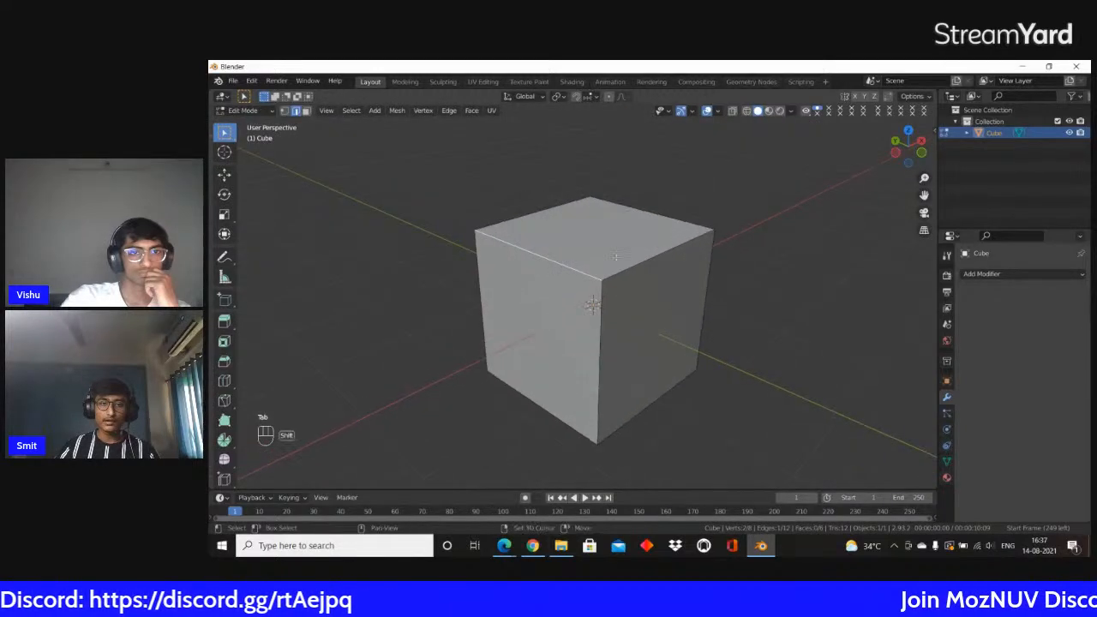
pyautogui.hotkey('ctrl', 'b')
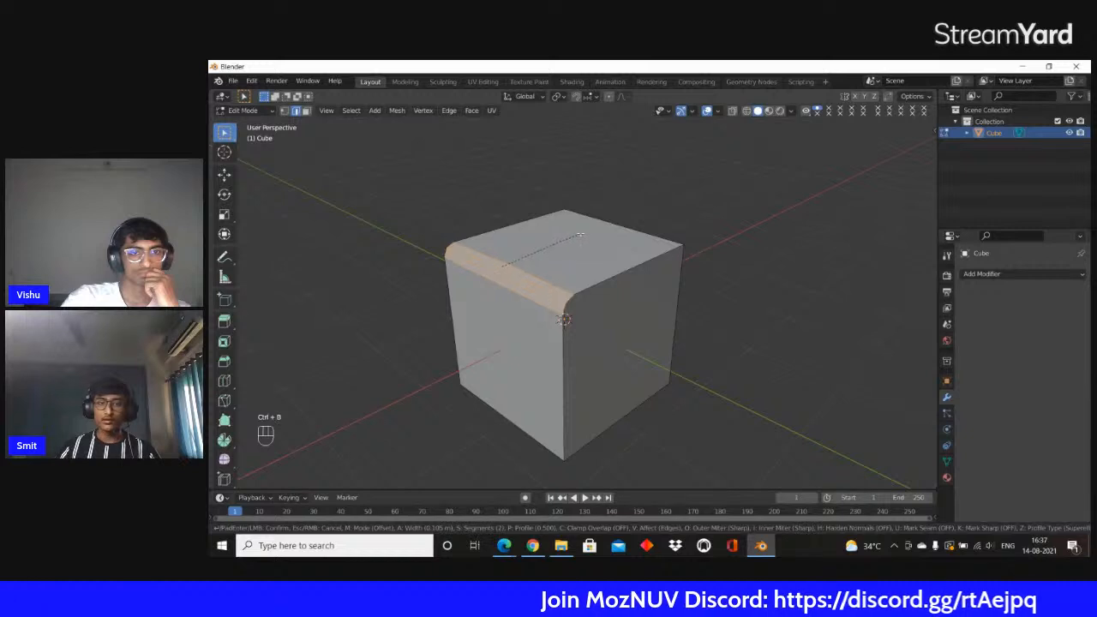
pyautogui.scroll(2, 583, 231)
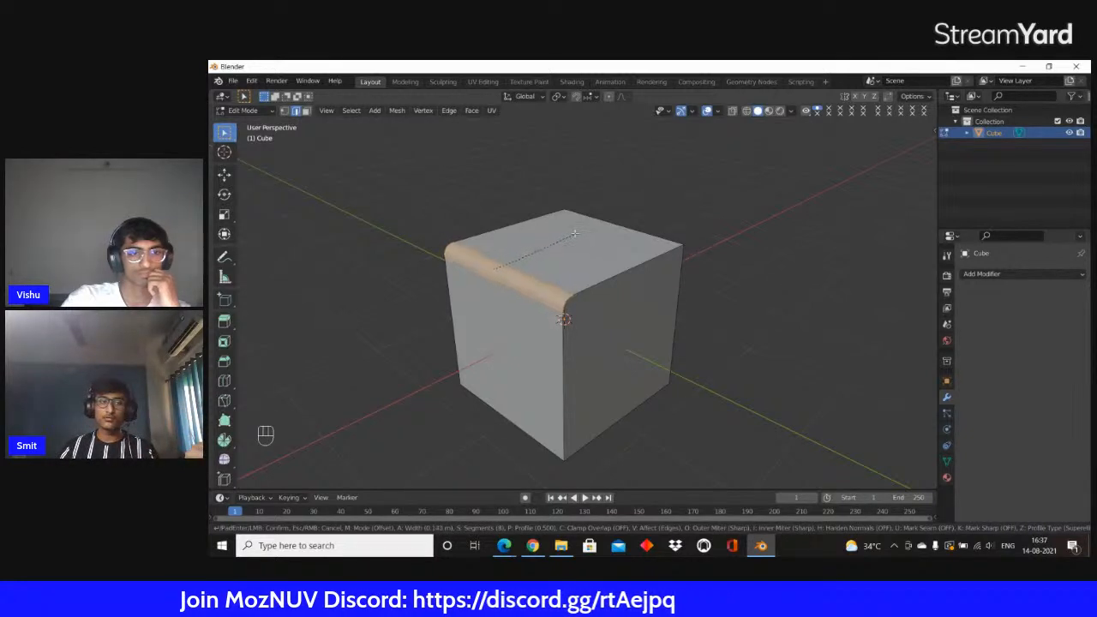
pyautogui.scroll(4, 582, 227)
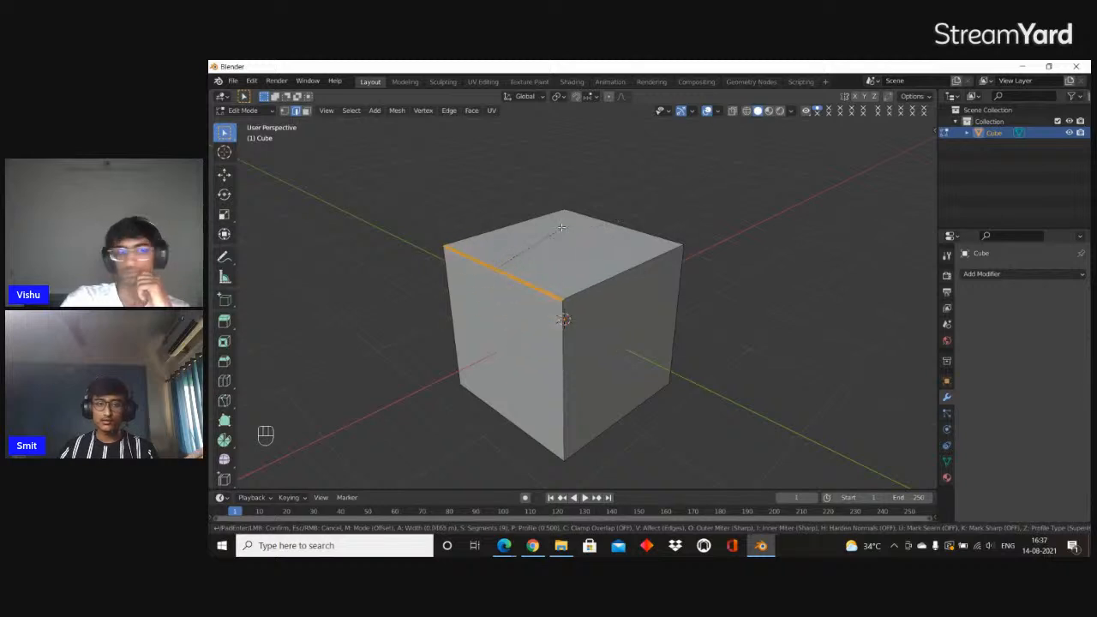
pyautogui.click(568, 226)
pyautogui.scroll(4, 568, 227)
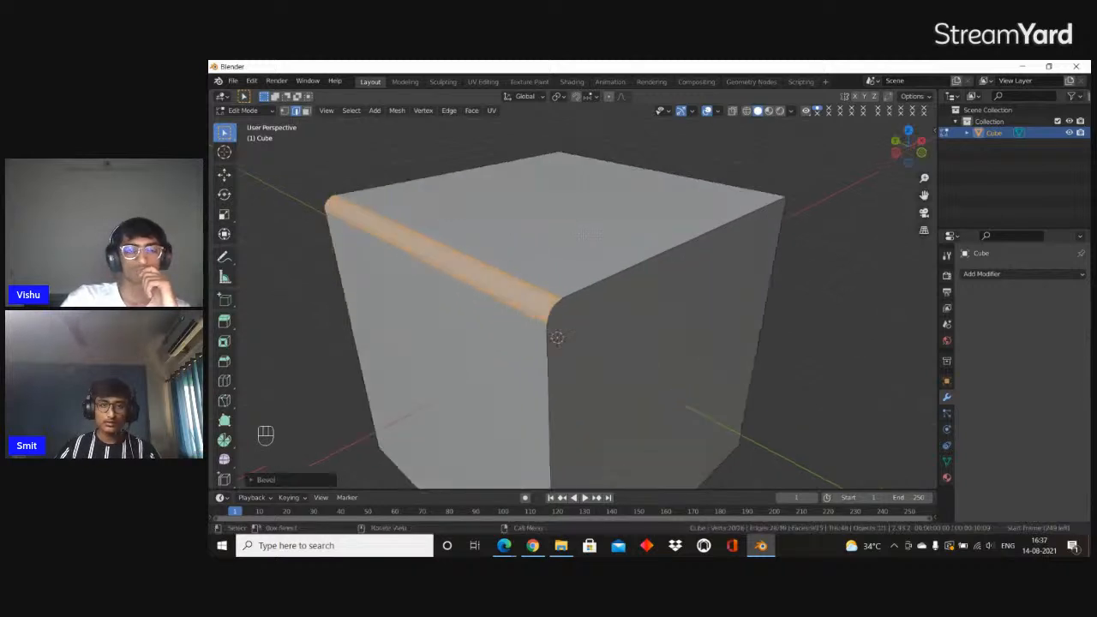
# Bevel a bottom edge of the cube by about 0.13 m with 9 segments
pyautogui.scroll(-6, 569, 230)
pyautogui.moveTo(579, 244); pyautogui.dragTo(463, 283, button='middle')
pyautogui.click(481, 300)
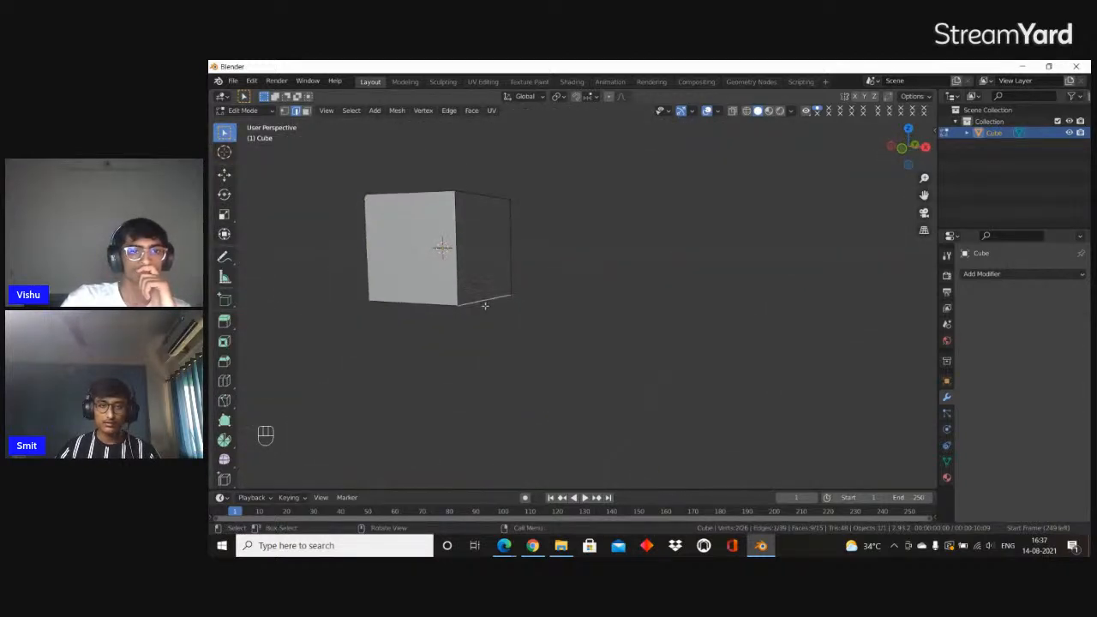
pyautogui.hotkey('ctrl', 'b')
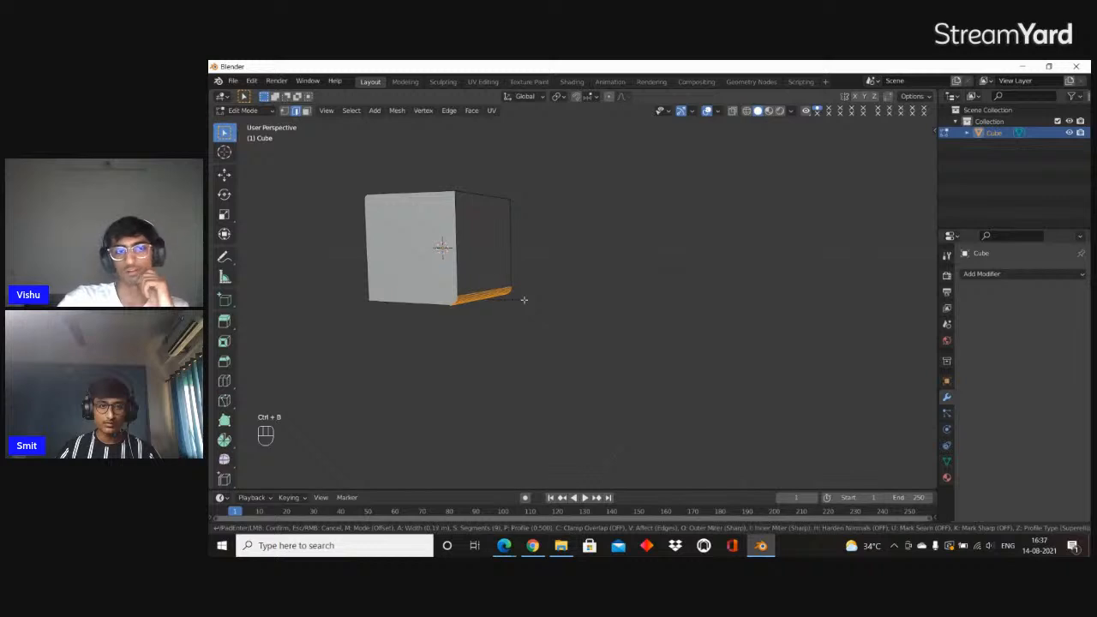
pyautogui.click(521, 297)
# Inset the cube's top face by about 0.06 m and extrude it slightly upward into a raised panel
pyautogui.moveTo(489, 265); pyautogui.dragTo(631, 333, button='middle')
pyautogui.scroll(2, 545, 321)
pyautogui.press('3')
pyautogui.scroll(1, 546, 320)
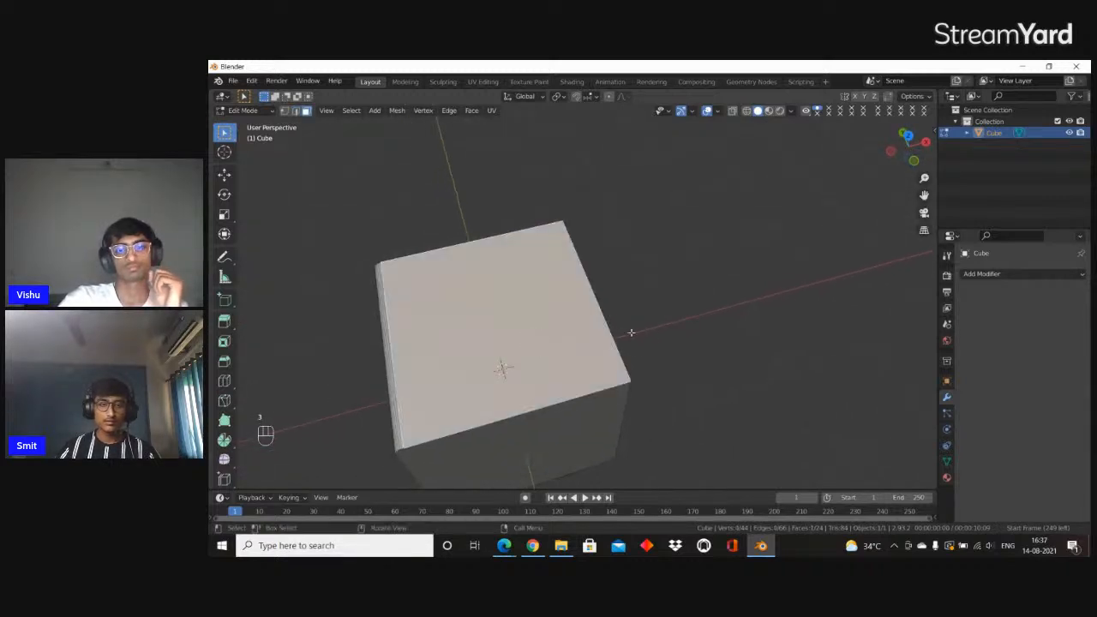
pyautogui.press('i')
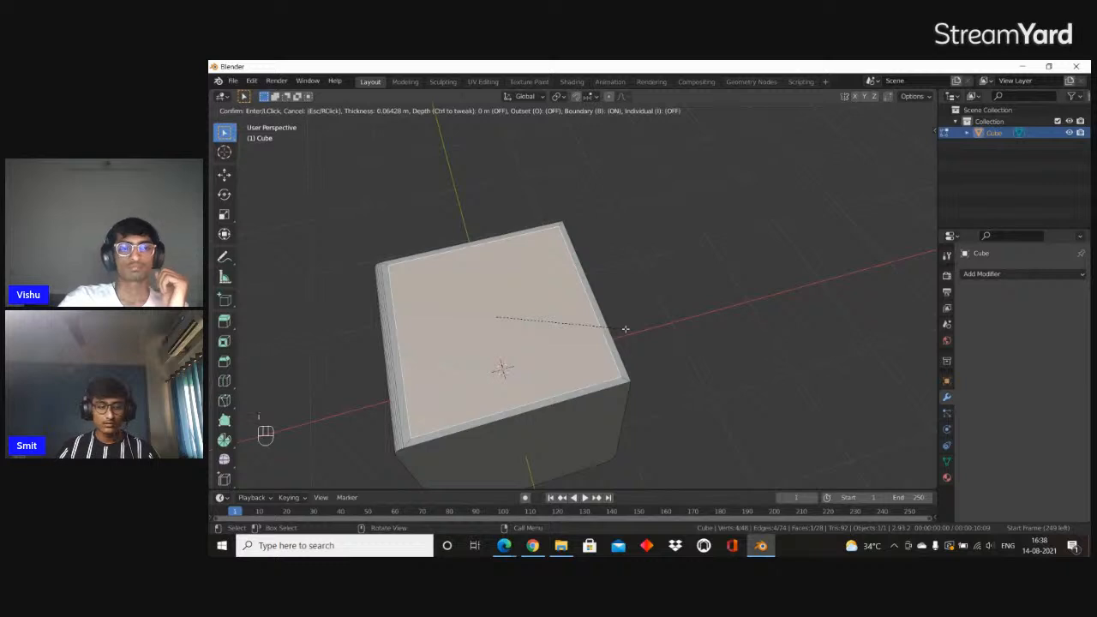
pyautogui.click(625, 330)
pyautogui.moveTo(616, 330); pyautogui.dragTo(624, 328, button='middle')
pyautogui.press('e')
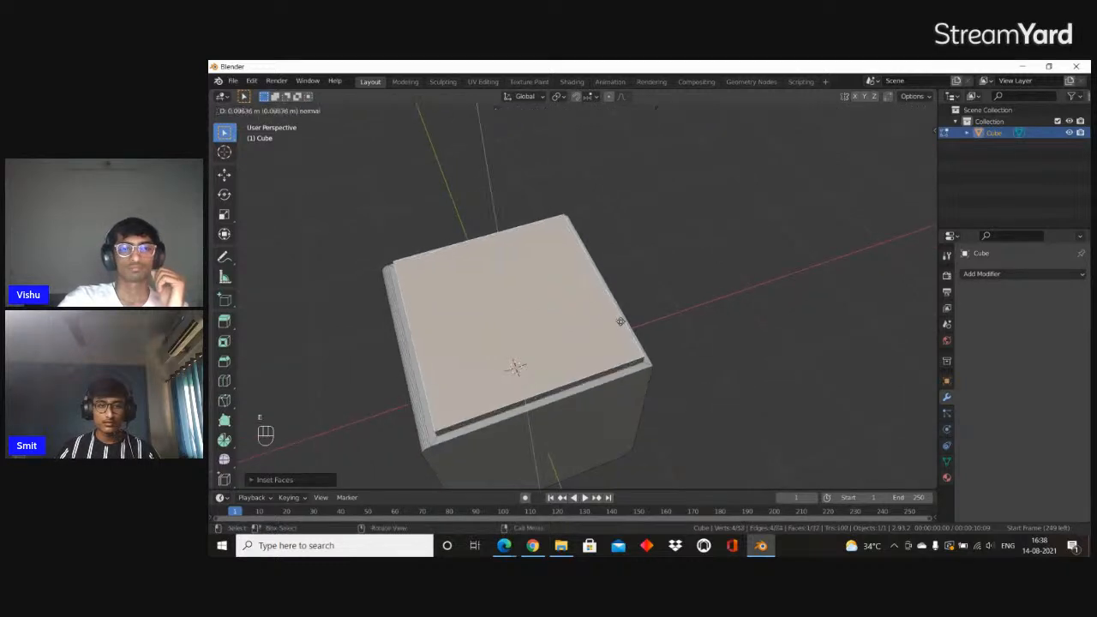
pyautogui.click(639, 315)
# Bevel the edges of the raised top panel and of one side face with 9 segments each
pyautogui.hotkey('ctrl', 'b')
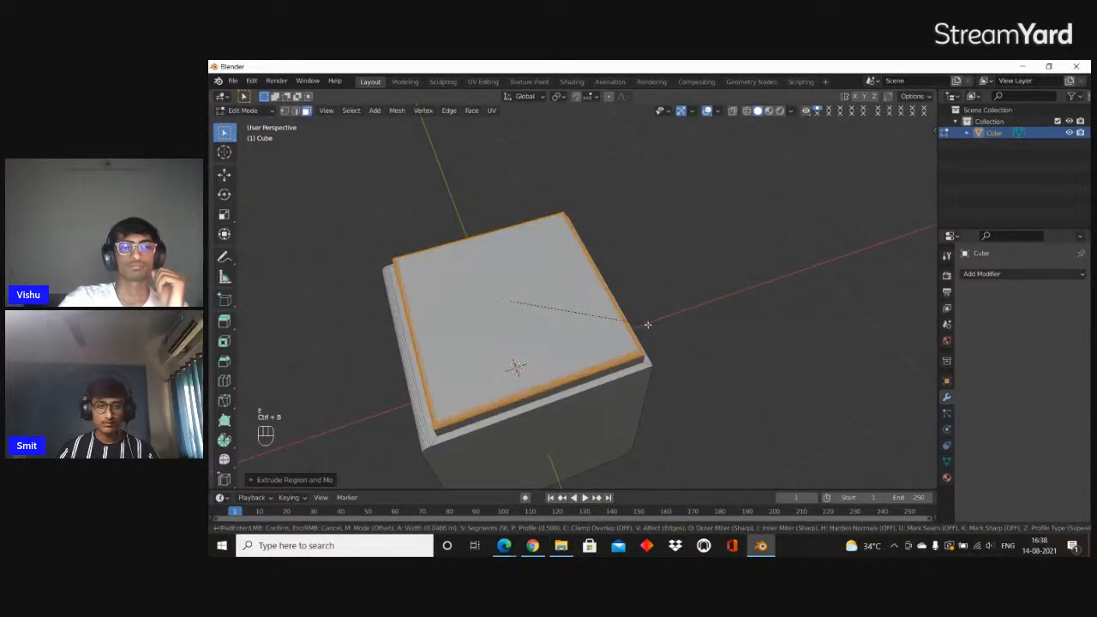
pyautogui.click(649, 325)
pyautogui.moveTo(649, 324); pyautogui.dragTo(561, 276, button='middle')
pyautogui.click(562, 276)
pyautogui.hotkey('ctrl', 'b')
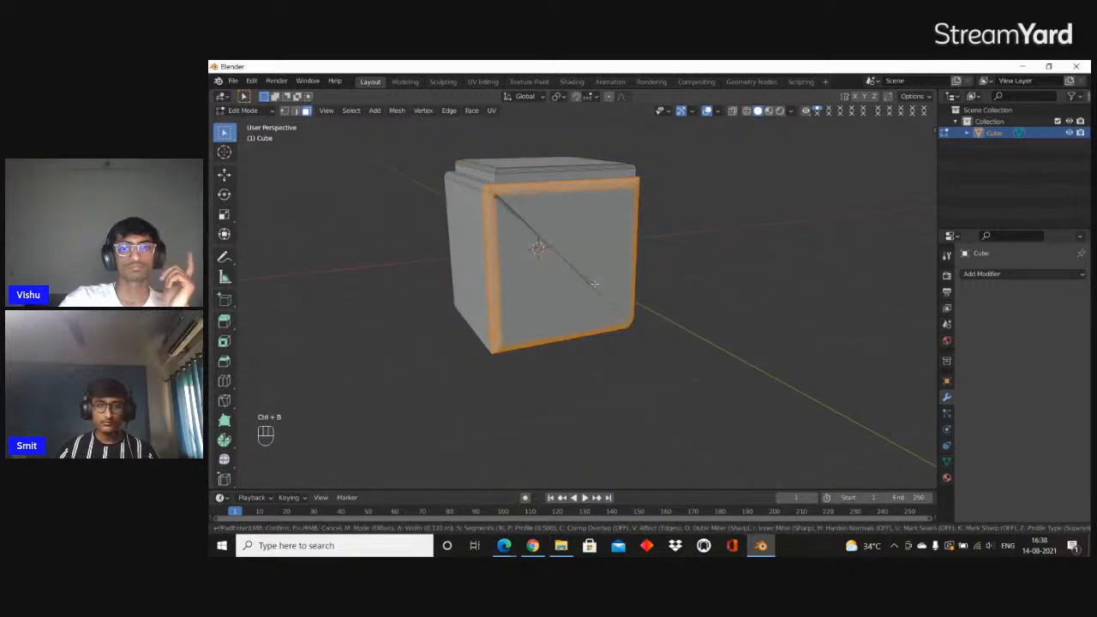
pyautogui.click(594, 283)
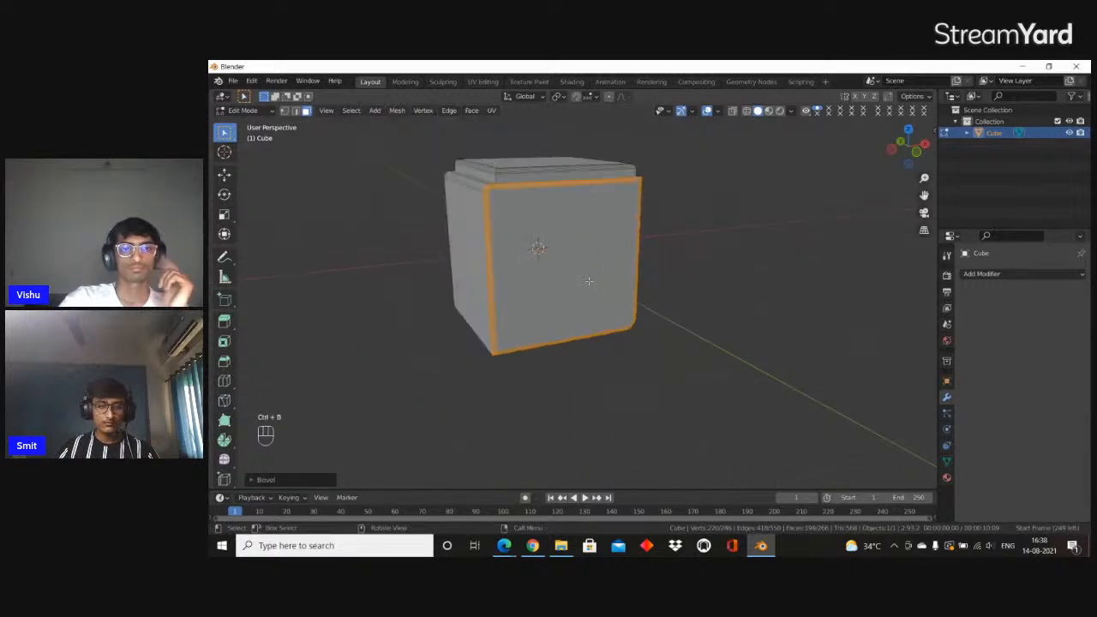
# Leave Edit Mode and examine the rounded edges and the raised panel from several sides of the cube
pyautogui.press('Tab')
pyautogui.moveTo(519, 271); pyautogui.dragTo(558, 328, button='middle')
pyautogui.scroll(6, 634, 277)
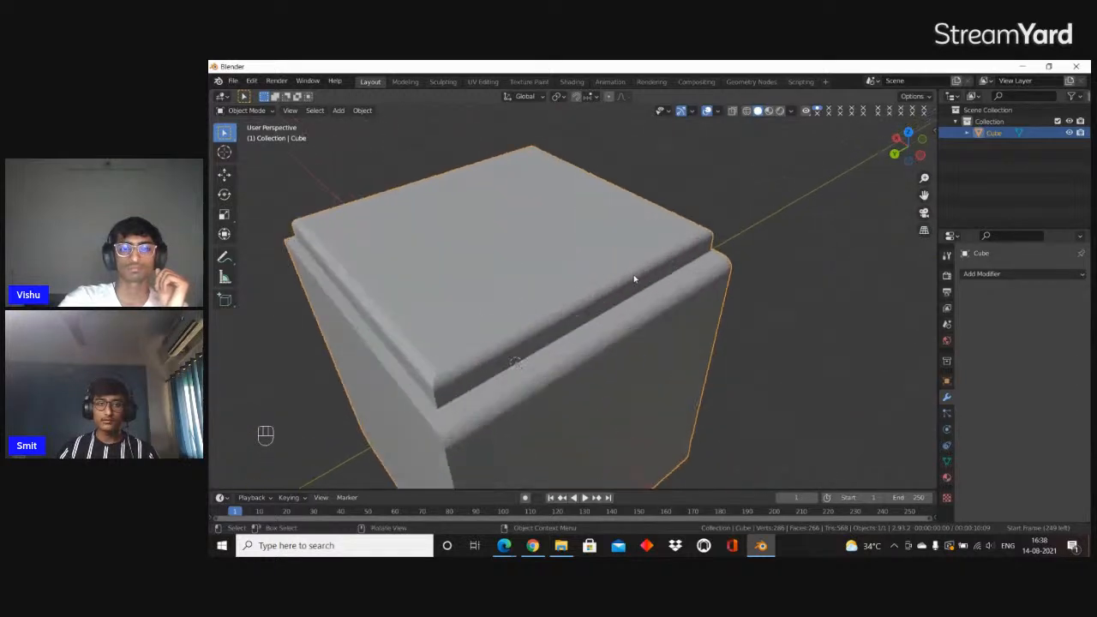
pyautogui.scroll(-2, 652, 274)
pyautogui.moveTo(673, 271); pyautogui.dragTo(739, 248, button='middle')
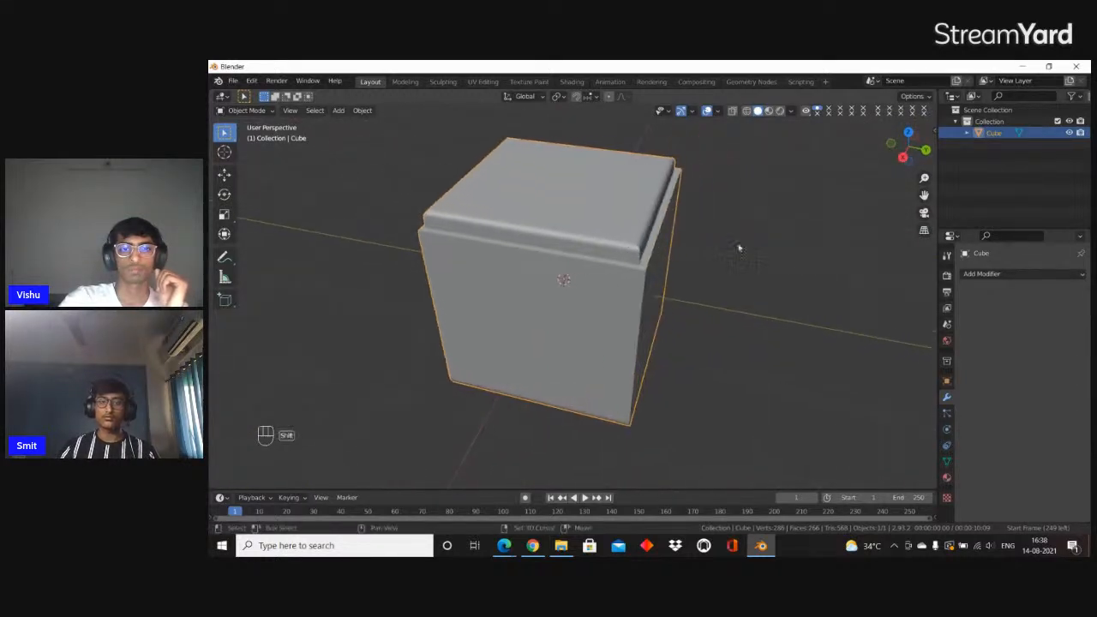
pyautogui.moveTo(579, 272); pyautogui.dragTo(673, 259, button='middle')
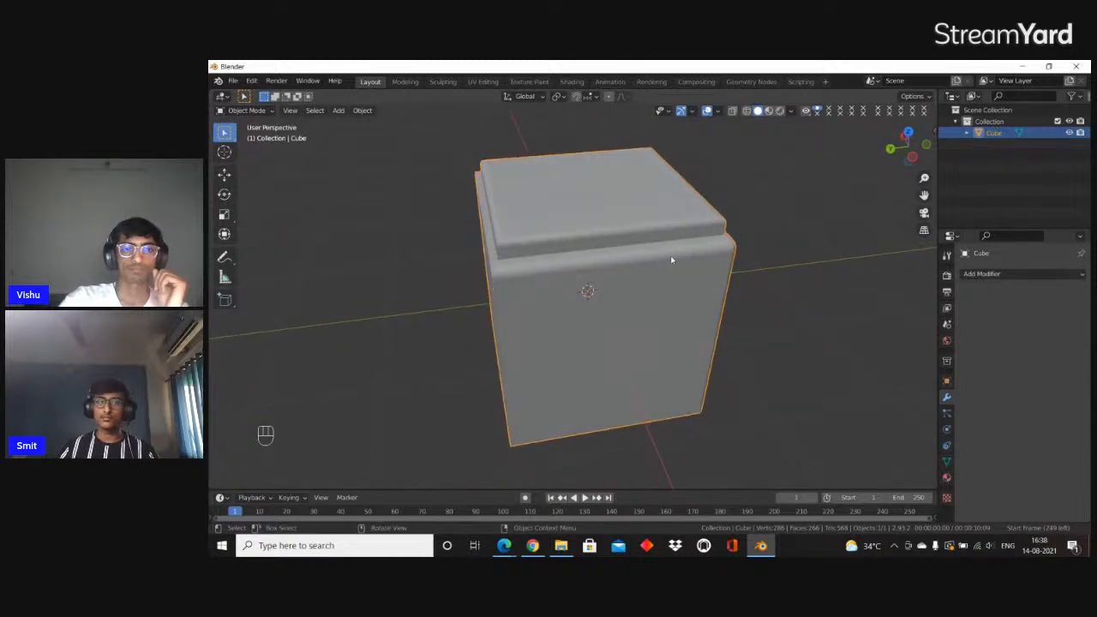
pyautogui.moveTo(564, 283); pyautogui.dragTo(680, 289, button='middle')
pyautogui.scroll(2, 725, 263)
pyautogui.scroll(3, 607, 226)
pyautogui.scroll(1, 639, 227)
pyautogui.scroll(-3, 639, 260)
pyautogui.scroll(-3, 674, 274)
pyautogui.scroll(4, 674, 274)
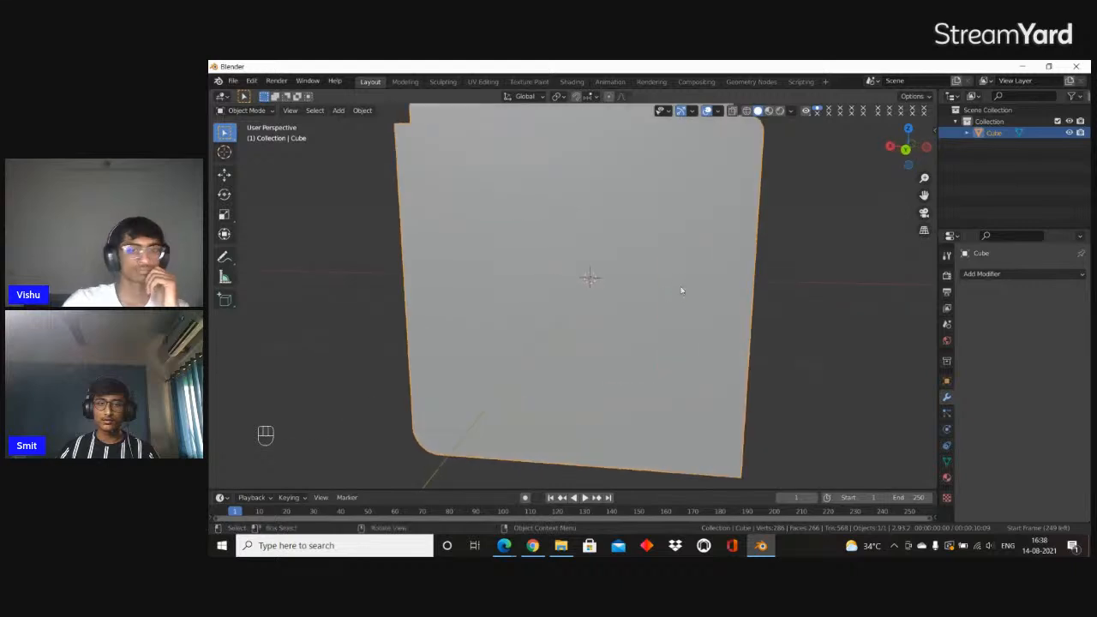
# In Edit Mode, inset the cube's side face with the rounded corners and extrude it inward into a recessed panel
pyautogui.press('Tab')
pyautogui.press('s')
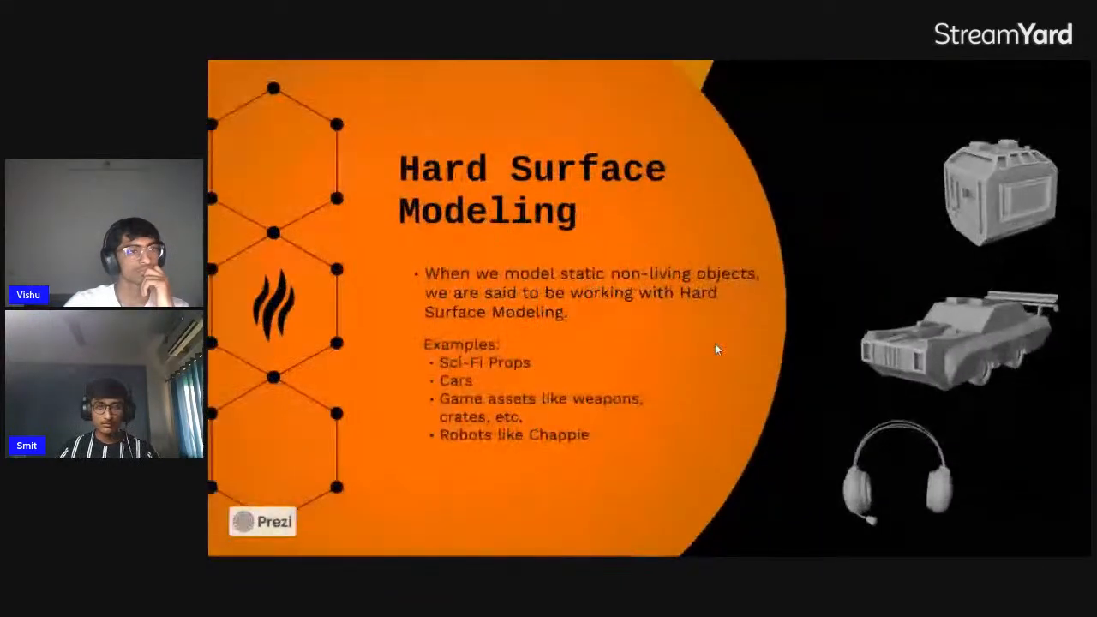
pyautogui.press('e')
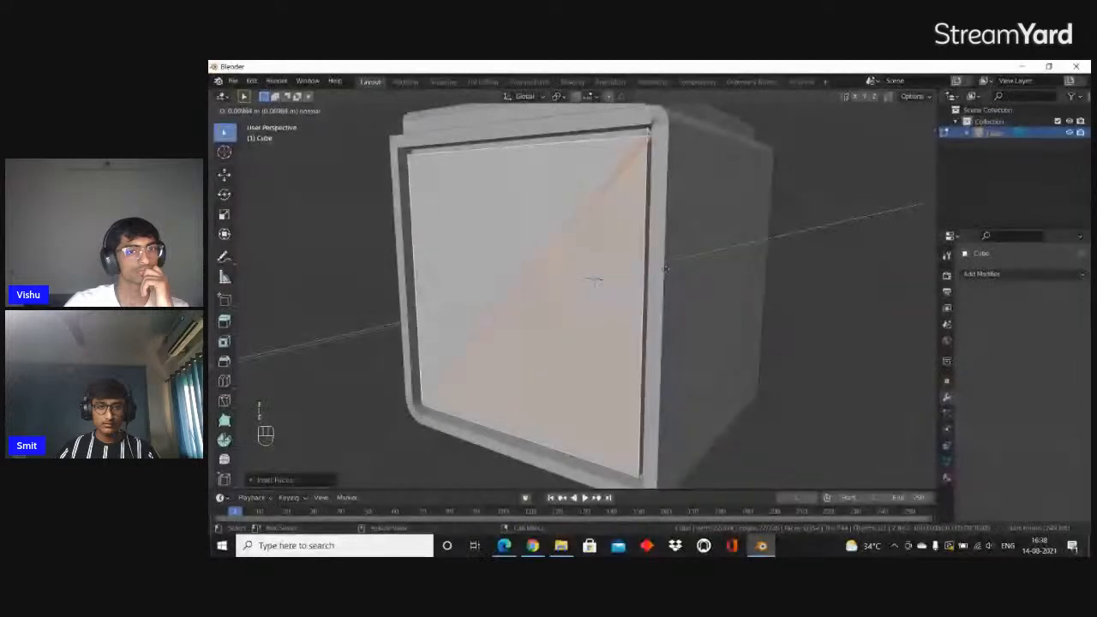
pyautogui.click(668, 271)
pyautogui.moveTo(669, 270); pyautogui.dragTo(707, 264, button='middle')
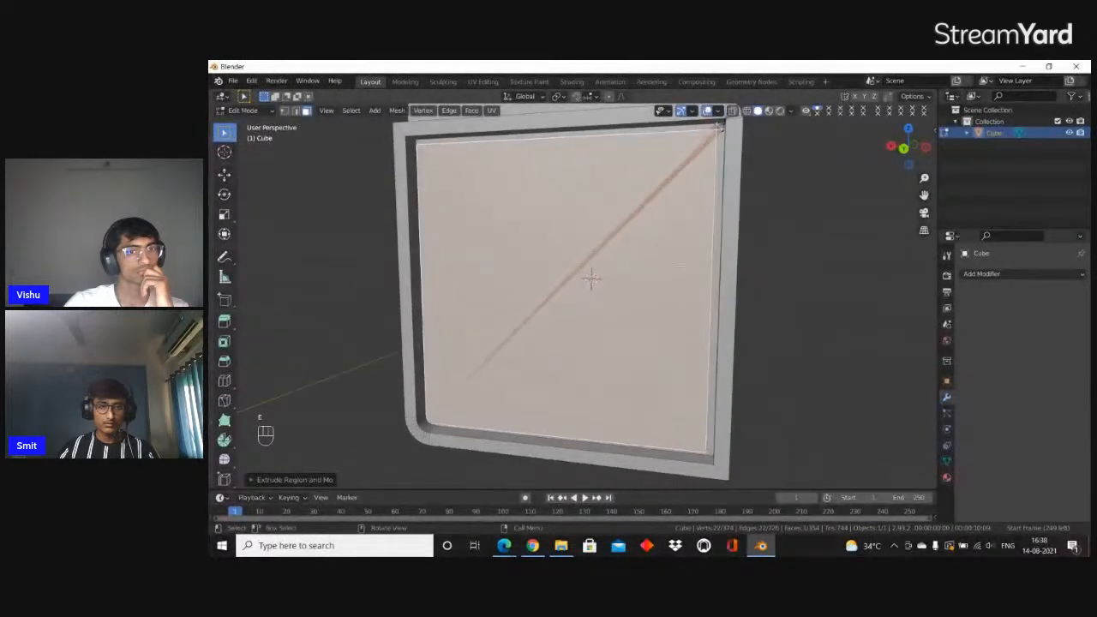
# Triangulate the cube's plain side face and inset the two resulting triangles individually by a narrow margin
pyautogui.scroll(-4, 619, 263)
pyautogui.moveTo(620, 262); pyautogui.dragTo(668, 302, button='middle')
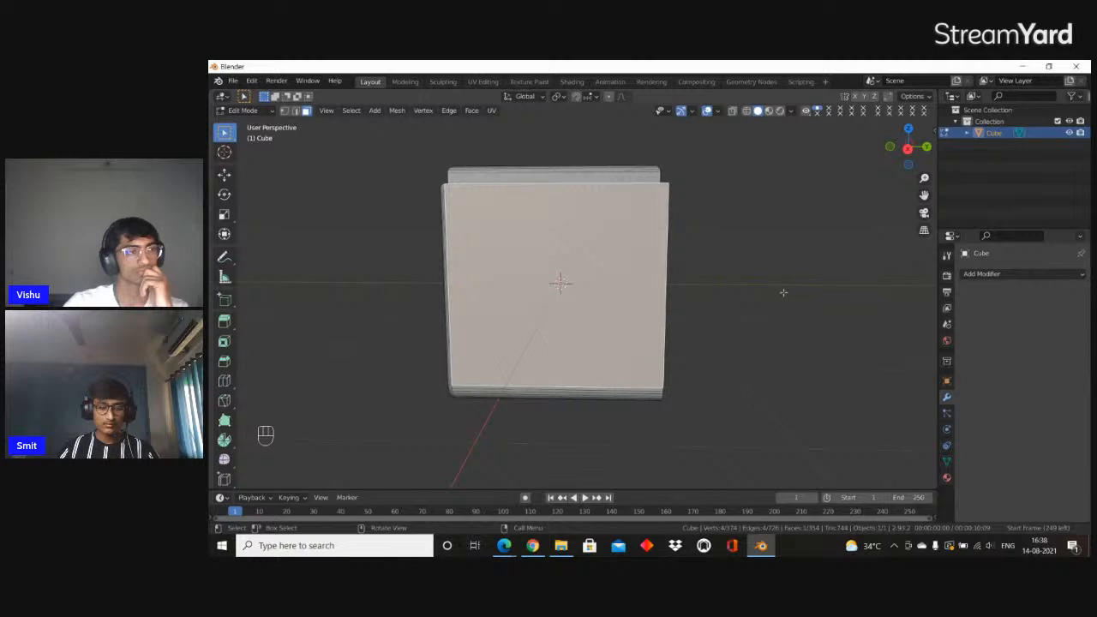
pyautogui.hotkey('ctrl', 't')
pyautogui.press('i')
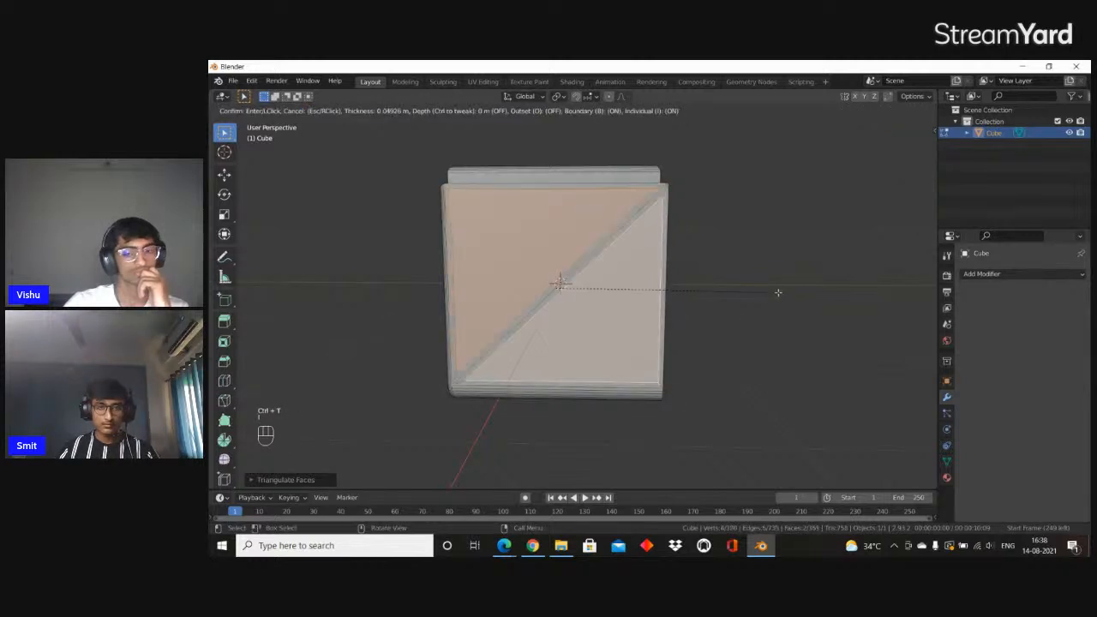
pyautogui.click(775, 292)
# Extrude the two inset triangles slightly outward and bevel their edges with 9 segments
pyautogui.press('e')
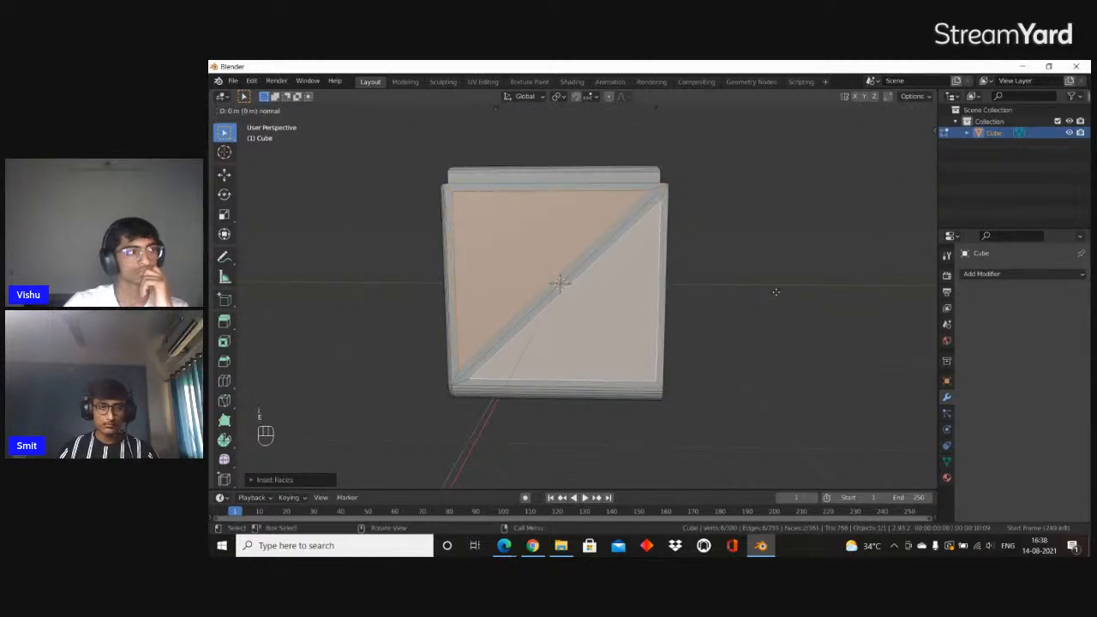
pyautogui.click(776, 287)
pyautogui.moveTo(776, 287); pyautogui.dragTo(808, 312, button='middle')
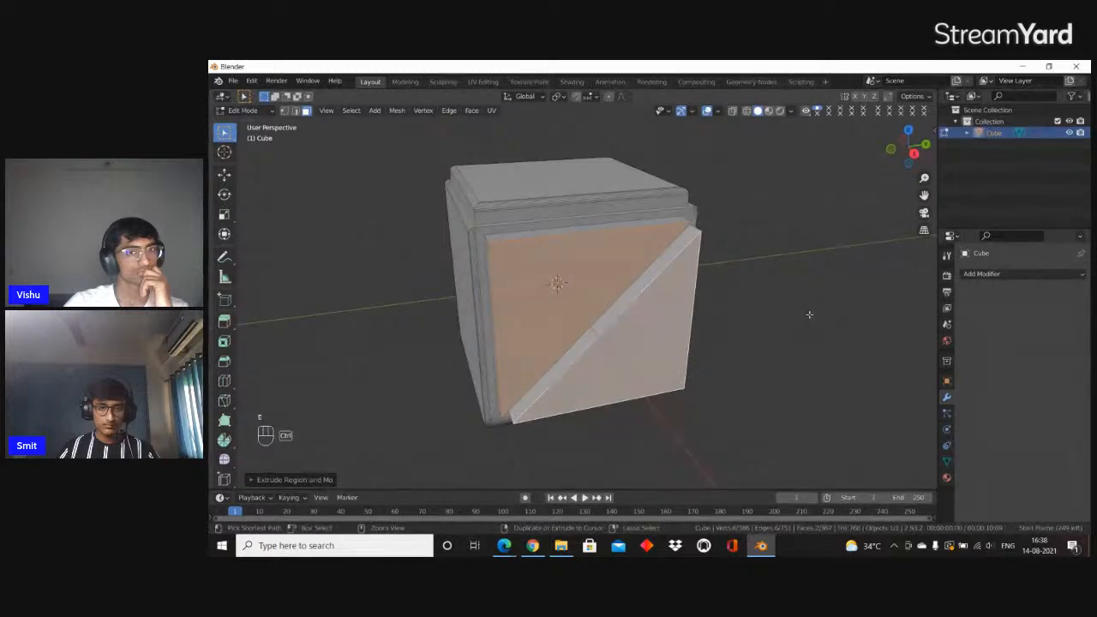
pyautogui.hotkey('ctrl', 'b')
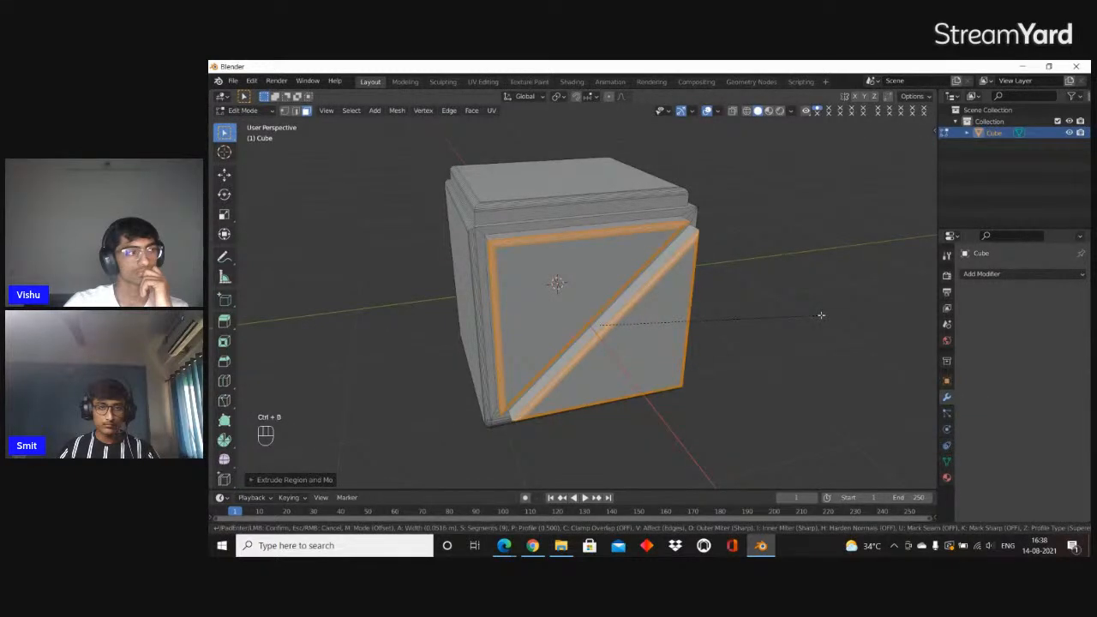
pyautogui.click(821, 316)
# Leave Edit Mode, examine the panelled cube from several sides, and switch to the StreamYard browser window
pyautogui.press('Tab')
pyautogui.moveTo(806, 323); pyautogui.dragTo(739, 291, button='middle')
pyautogui.scroll(-3, 575, 315)
pyautogui.moveTo(575, 315); pyautogui.dragTo(634, 166, button='middle')
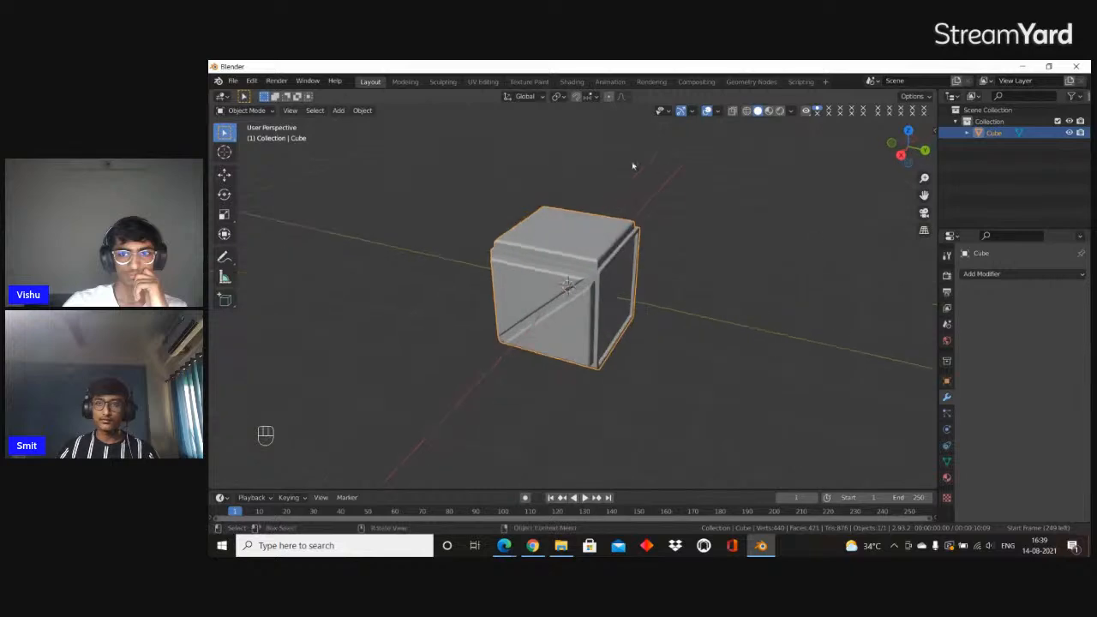
pyautogui.click(1016, 68)
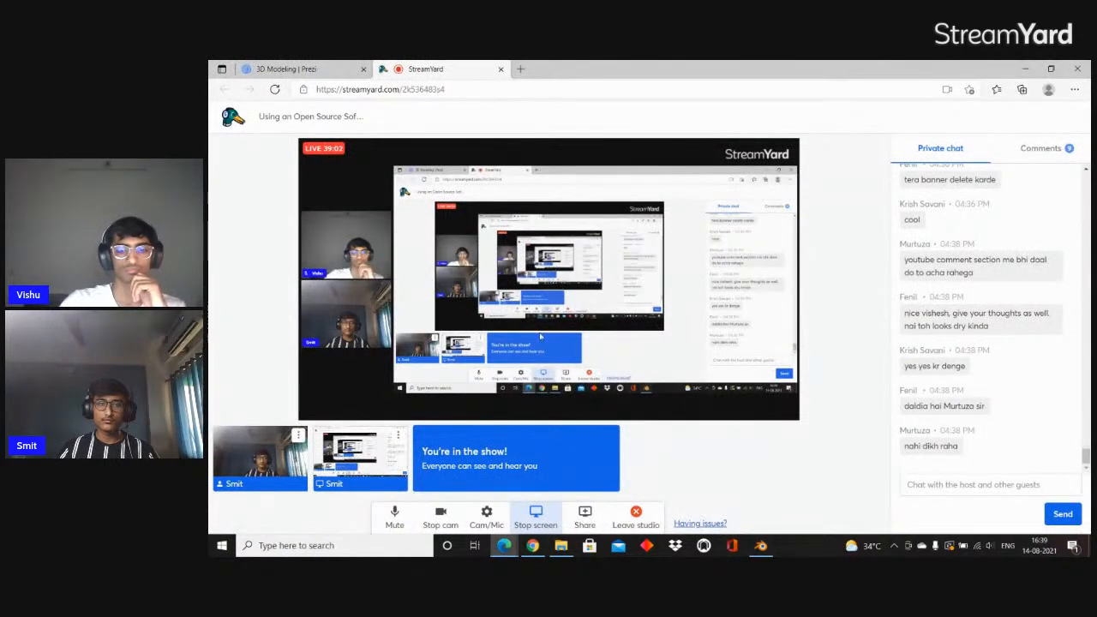
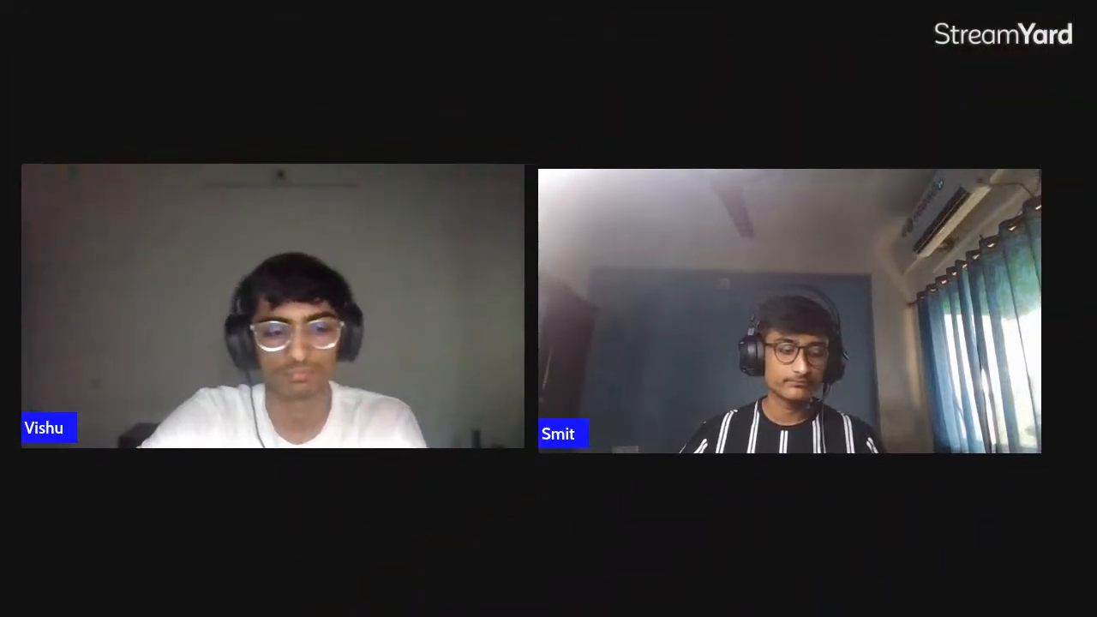
# Scale the default cube by 0.5 along the Y and Z axes, leaving it full length along X
pyautogui.press('Escape')
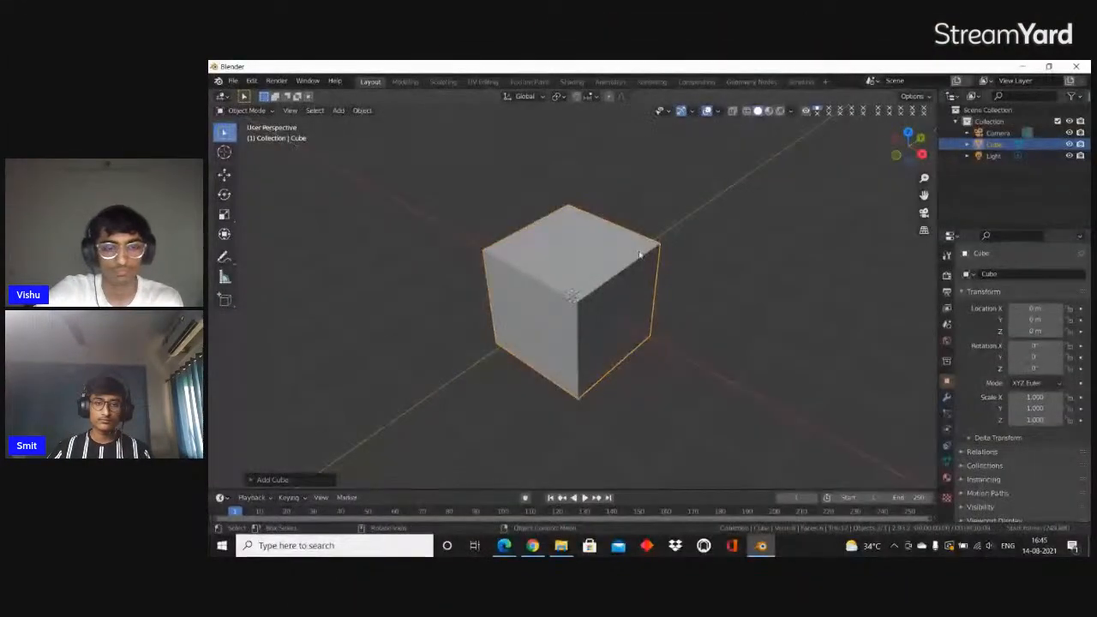
pyautogui.press('s')
pyautogui.press('x')
pyautogui.press('2')
pyautogui.press('Return')
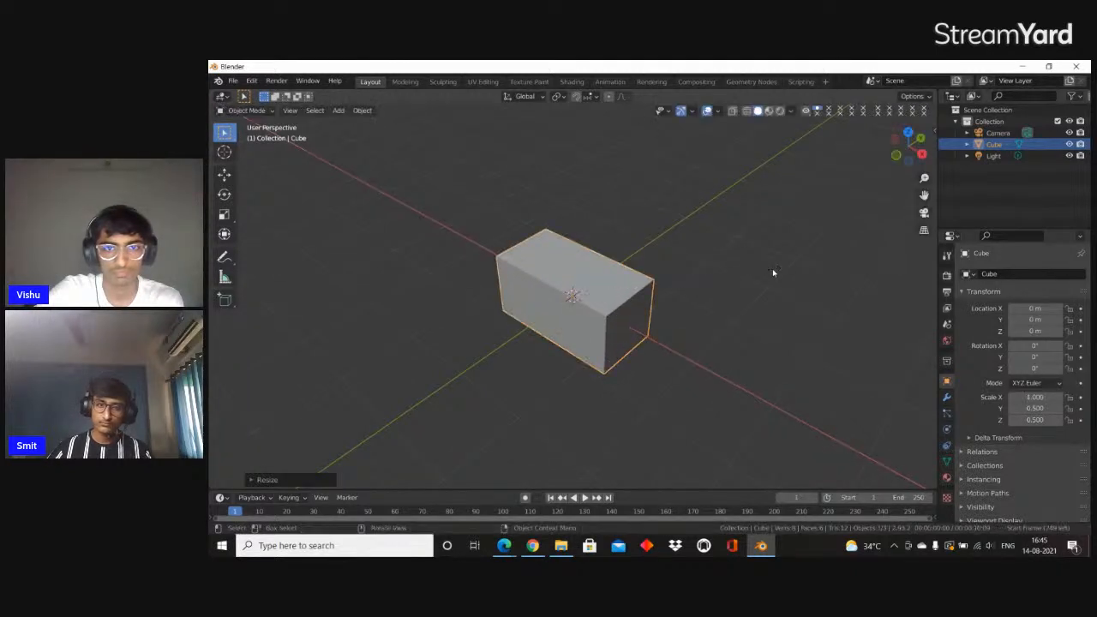
# Move the elongated cube 2 m along the X axis
pyautogui.moveTo(774, 273); pyautogui.dragTo(794, 282, button='middle')
pyautogui.press('g')
pyautogui.press('y')
pyautogui.press('x')
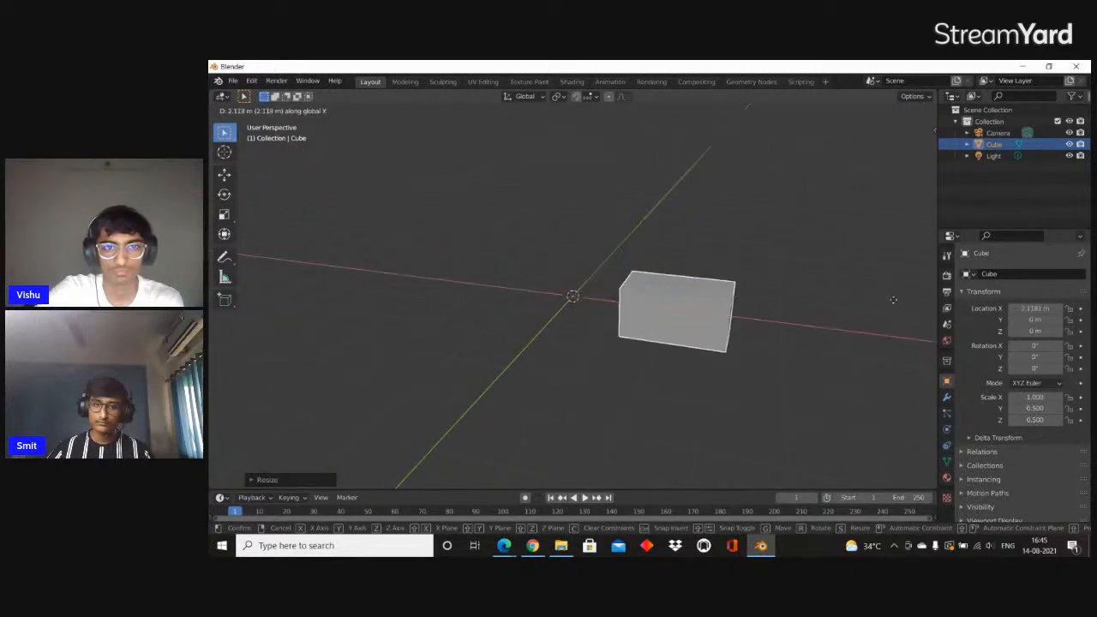
pyautogui.press('2')
pyautogui.press('Return')
# In Edit Mode, bevel the block's four long edges with 6 segments to round it into a cylinder, redoing the bevel once
pyautogui.press('Tab')
pyautogui.moveTo(883, 301); pyautogui.dragTo(689, 285, button='middle')
pyautogui.press('2')
pyautogui.hotkey('ctrl', 'b')
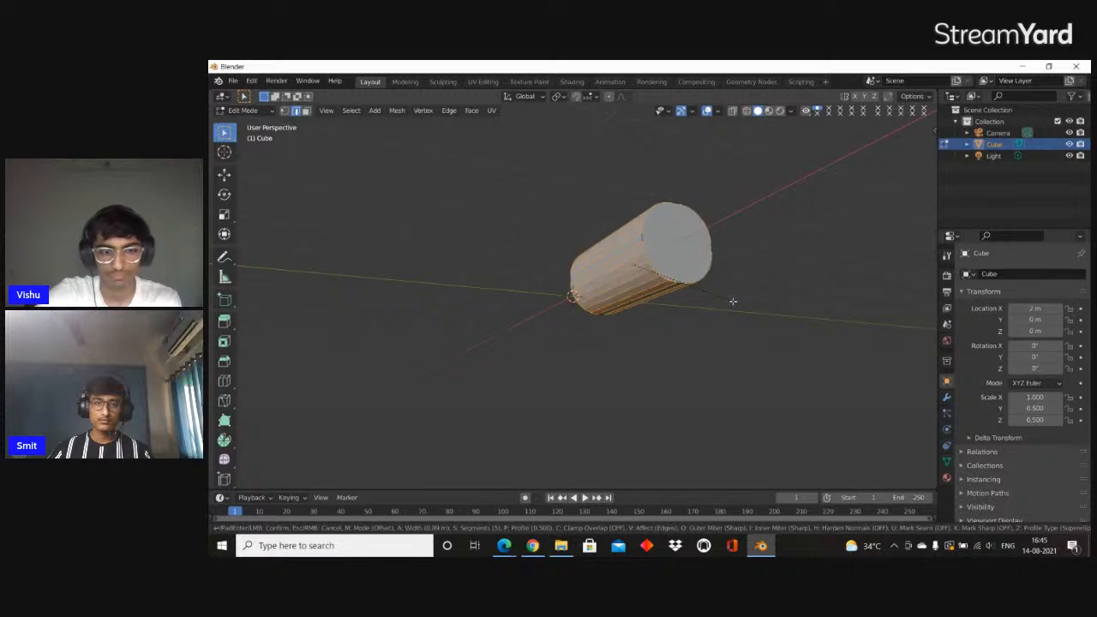
pyautogui.click(733, 300)
pyautogui.moveTo(729, 301); pyautogui.dragTo(682, 276, button='middle')
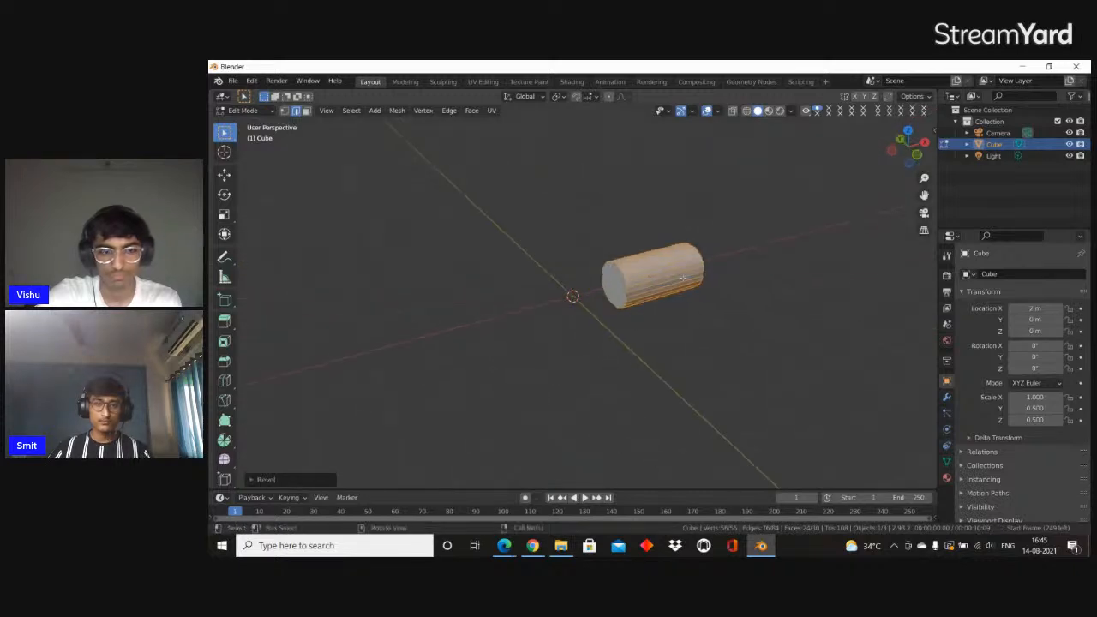
pyautogui.scroll(5, 703, 257)
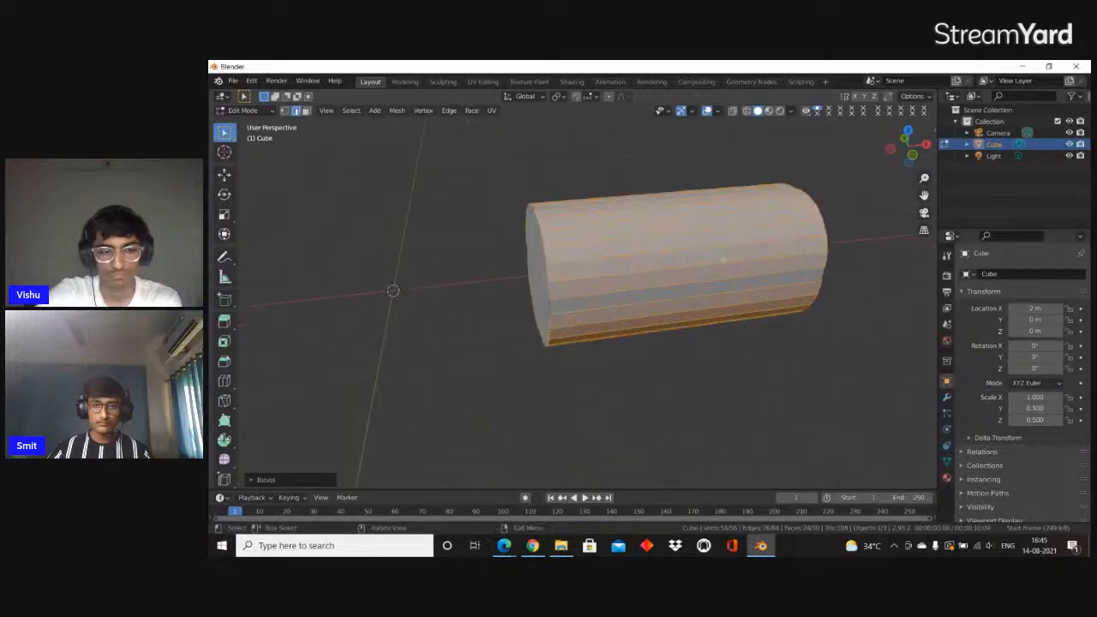
pyautogui.hotkey('ctrl', 'z')
pyautogui.hotkey('ctrl', 'b')
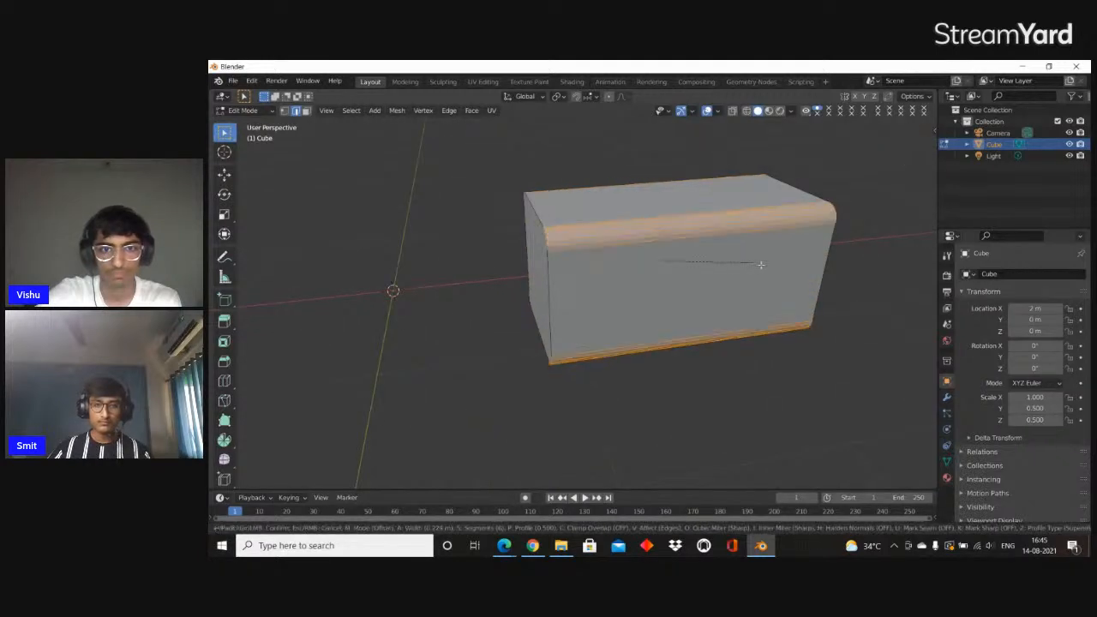
pyautogui.click(814, 271)
pyautogui.moveTo(746, 281); pyautogui.dragTo(696, 282, button='middle')
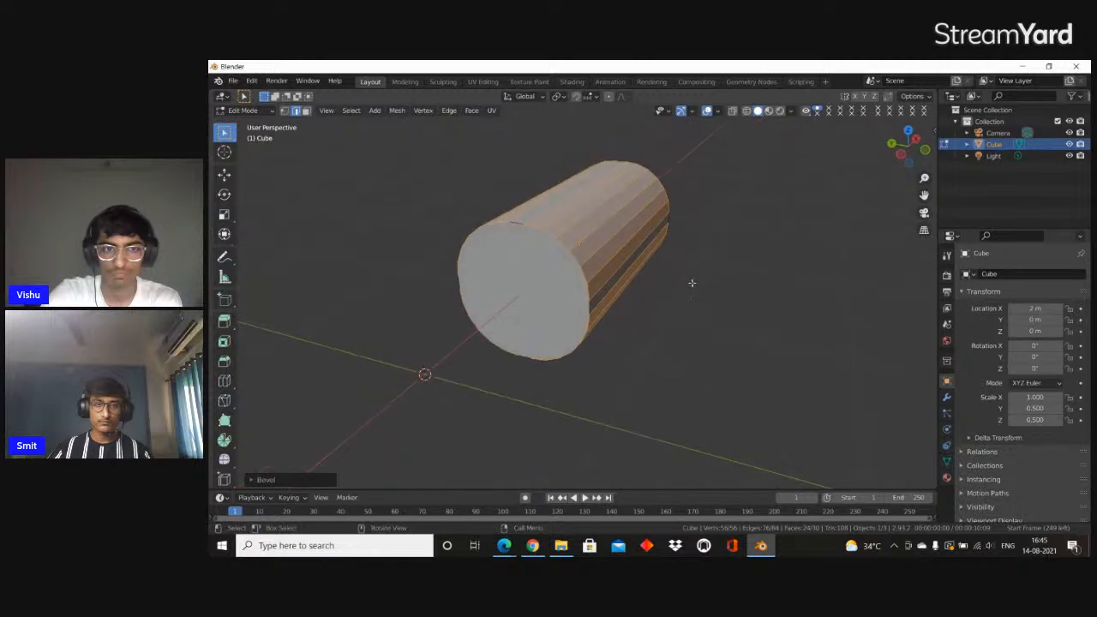
# Select the faces around the rounded block's side and inset them individually by about 0.017 m
pyautogui.click(606, 281)
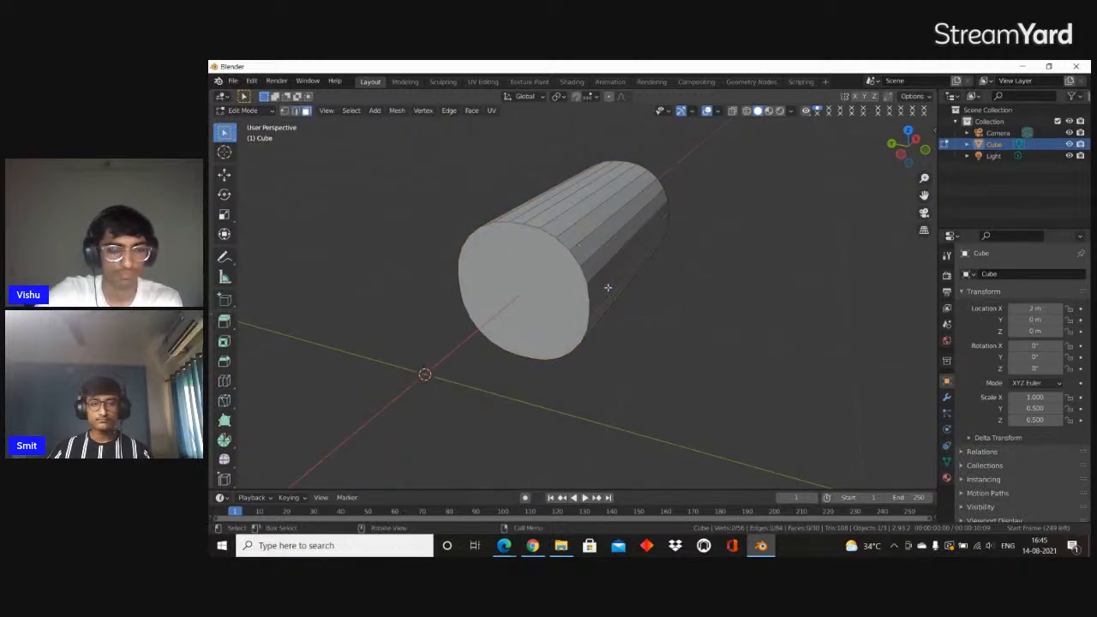
pyautogui.keyDown('ctrl'); pyautogui.keyDown('alt'); pyautogui.click(607, 286); pyautogui.keyUp('alt'); pyautogui.keyUp('ctrl')
pyautogui.moveTo(617, 278); pyautogui.dragTo(721, 260, button='middle')
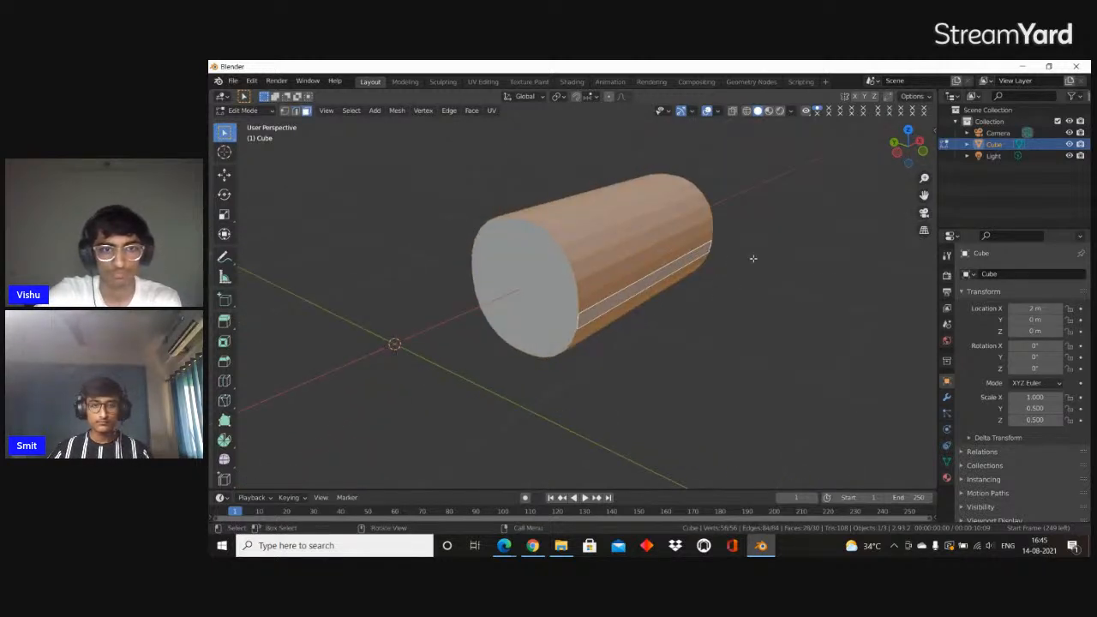
pyautogui.press('i')
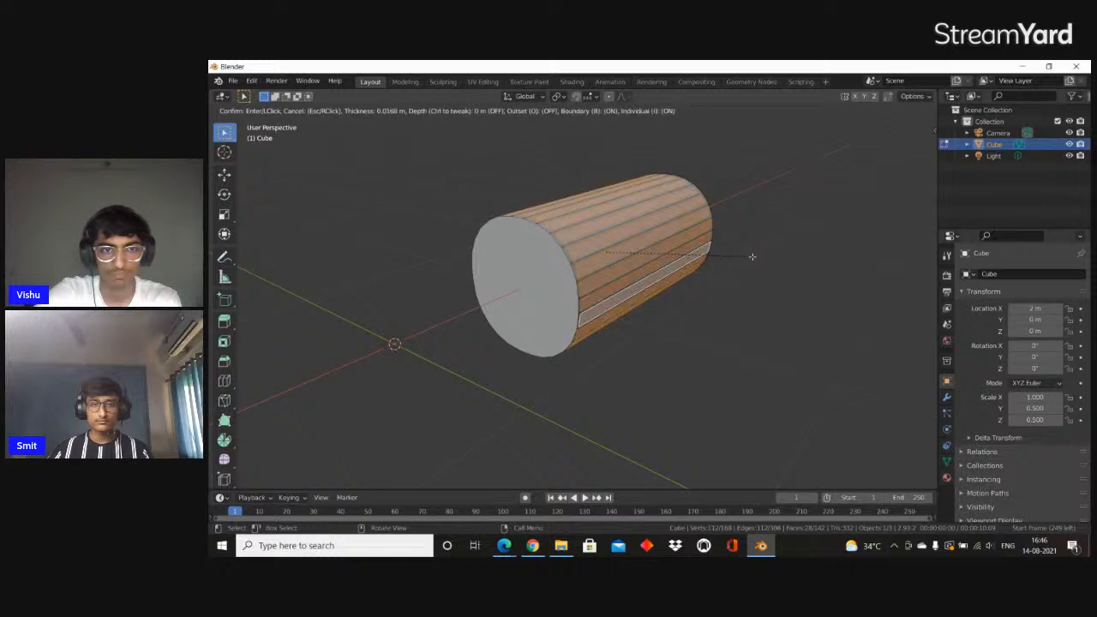
pyautogui.click(751, 254)
# Extrude the inset side strips in place and scale them outward to about 1.08 along Y and Z, excluding X
pyautogui.moveTo(752, 254); pyautogui.dragTo(771, 278, button='middle')
pyautogui.press('e')
pyautogui.rightClick(784, 277)
pyautogui.press('s')
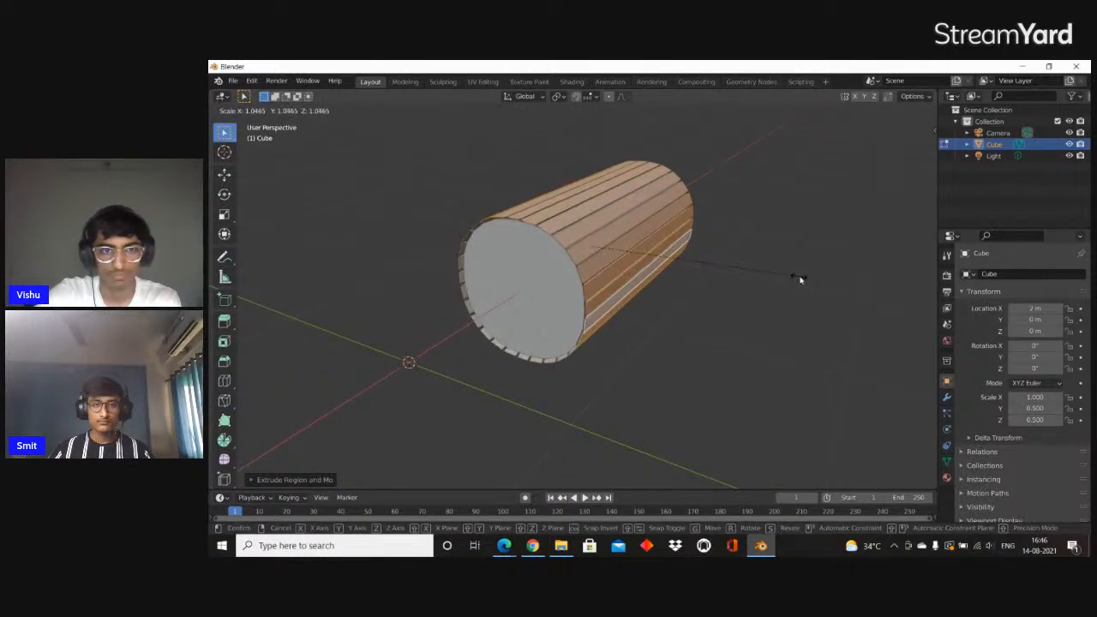
pyautogui.hotkey('shift', 'x')
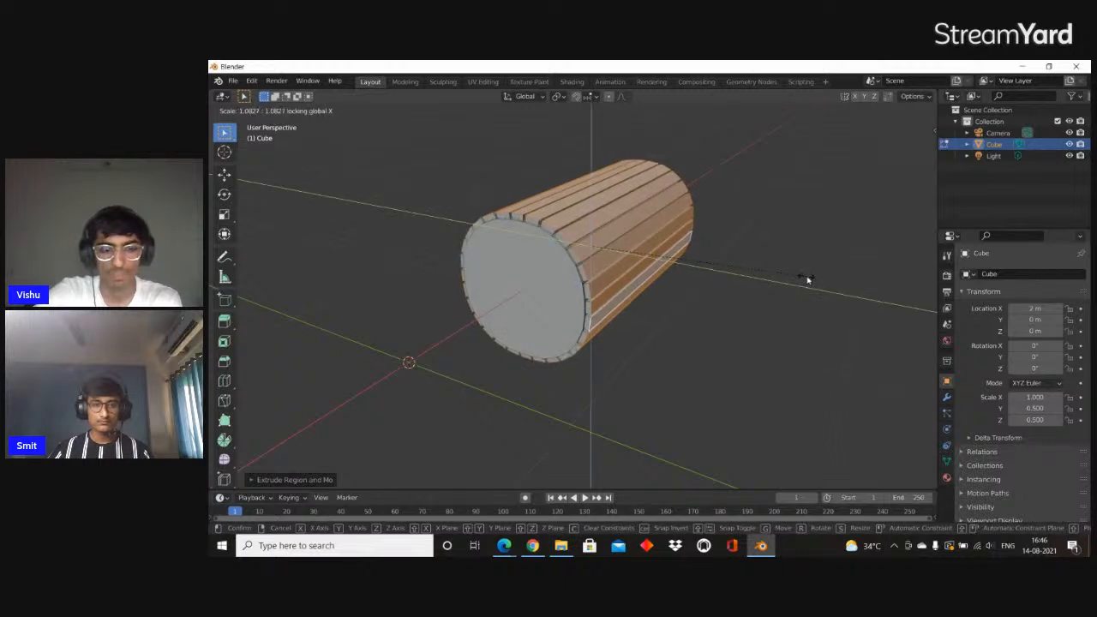
pyautogui.click(808, 280)
# Leave Edit Mode and add a second cube at the world origin
pyautogui.press('Tab')
pyautogui.moveTo(766, 286); pyautogui.dragTo(794, 329, button='middle')
pyautogui.scroll(-4, 663, 297)
pyautogui.hotkey('shift', 'a')
pyautogui.moveTo(587, 260)
pyautogui.click(621, 271)
pyautogui.press('g')
pyautogui.press('x')
pyautogui.rightClick(794, 305)
pyautogui.scroll(-4, 794, 306)
pyautogui.press('r')
pyautogui.press('x')
pyautogui.rightClick(794, 329)
# Scale the new cube to about 3.62 along X and about 0.31 along Y and Z to form a long thin bar
pyautogui.press('s')
pyautogui.press('x')
pyautogui.click(483, 320)
pyautogui.press('s')
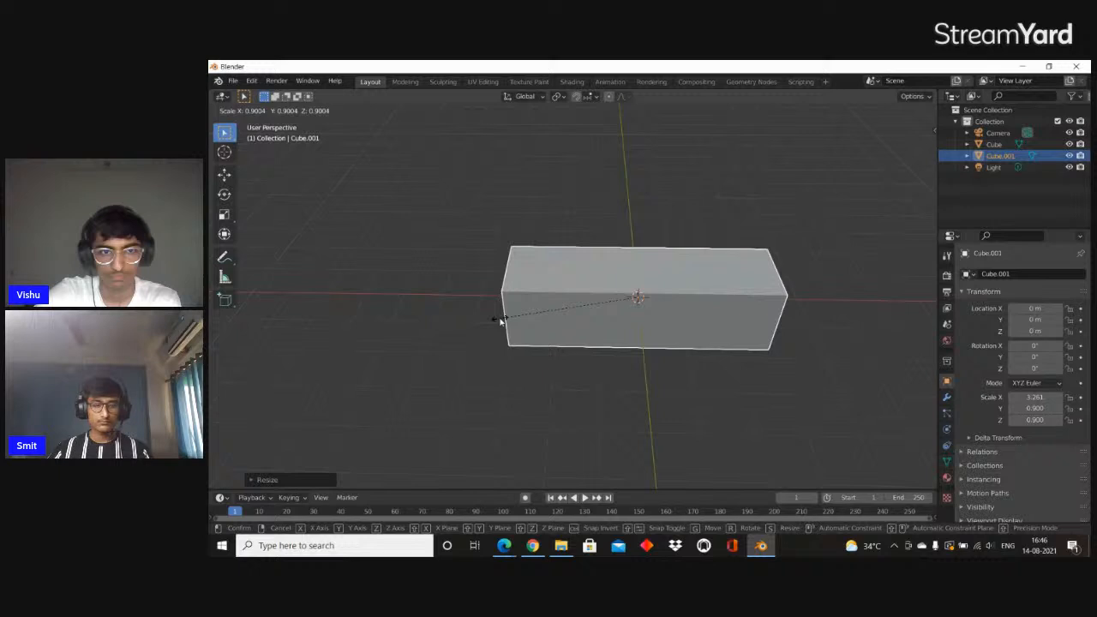
pyautogui.hotkey('shift', 'x')
pyautogui.click(600, 344)
# Isolate the bar in local view and shrink one end face in Edit Mode to a narrow tip, entering scale factors 0 and 0.1
pyautogui.press('/')
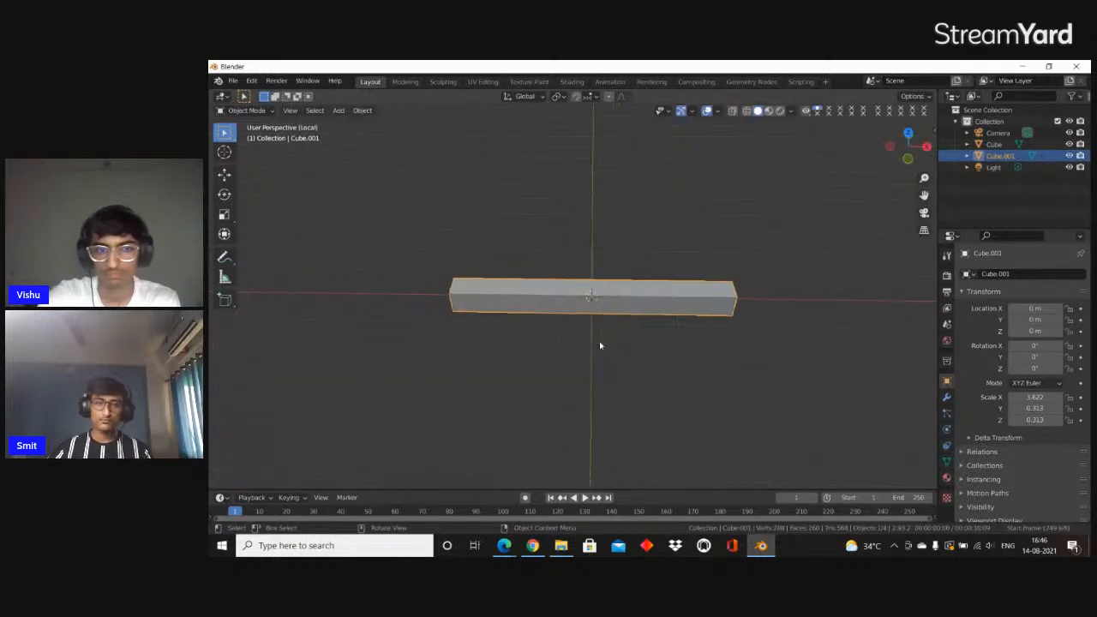
pyautogui.moveTo(483, 411); pyautogui.dragTo(549, 351, button='middle')
pyautogui.press('Tab')
pyautogui.hotkey('alt', 'a')
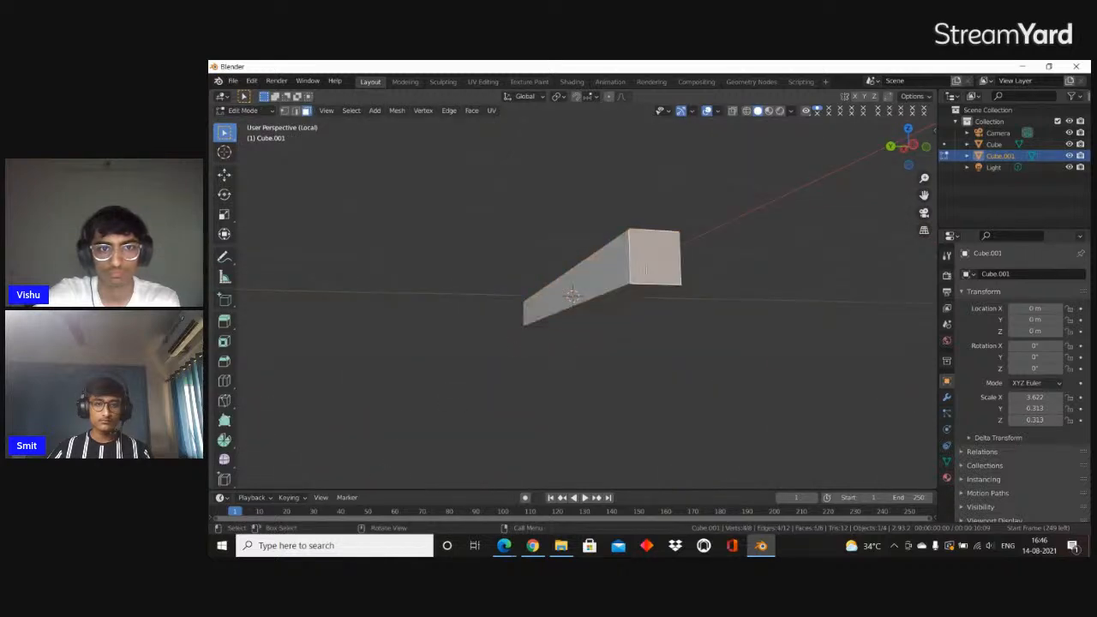
pyautogui.moveTo(646, 270); pyautogui.dragTo(722, 305, button='middle')
pyautogui.press('s')
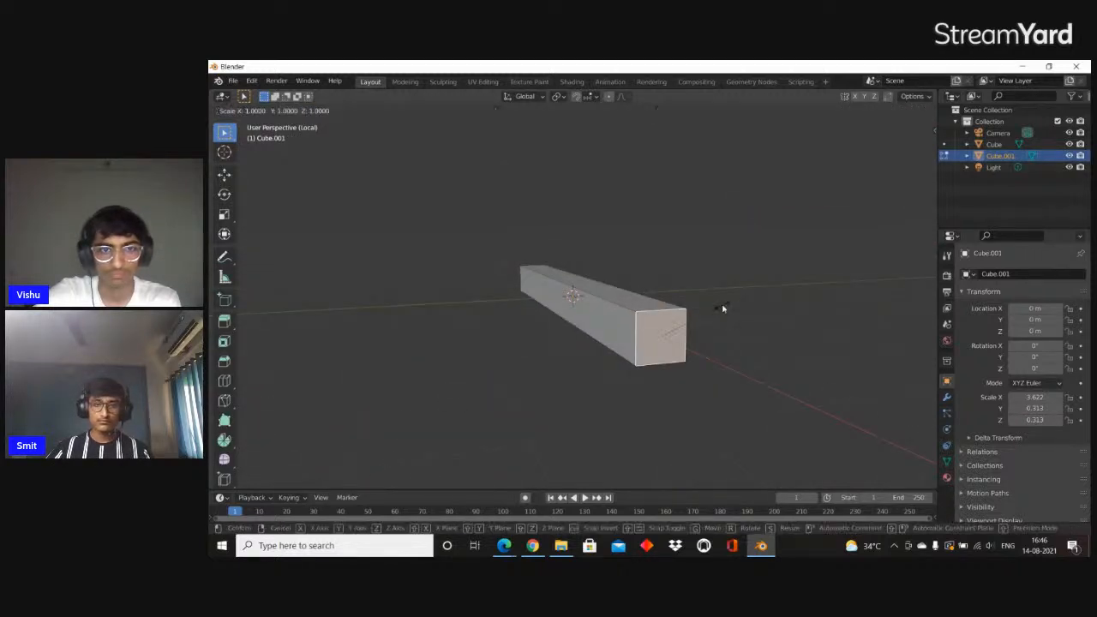
pyautogui.press('0')
pyautogui.press('Return')
pyautogui.write('s.1')
pyautogui.press('Return')
# Select the wide end face of the tapered bar and scale it along X
pyautogui.moveTo(648, 320)
pyautogui.mouseDown(button='middle')
pyautogui.moveTo(751, 294)
pyautogui.moveTo(486, 339)
pyautogui.moveTo(651, 340)
pyautogui.mouseUp(button='middle')
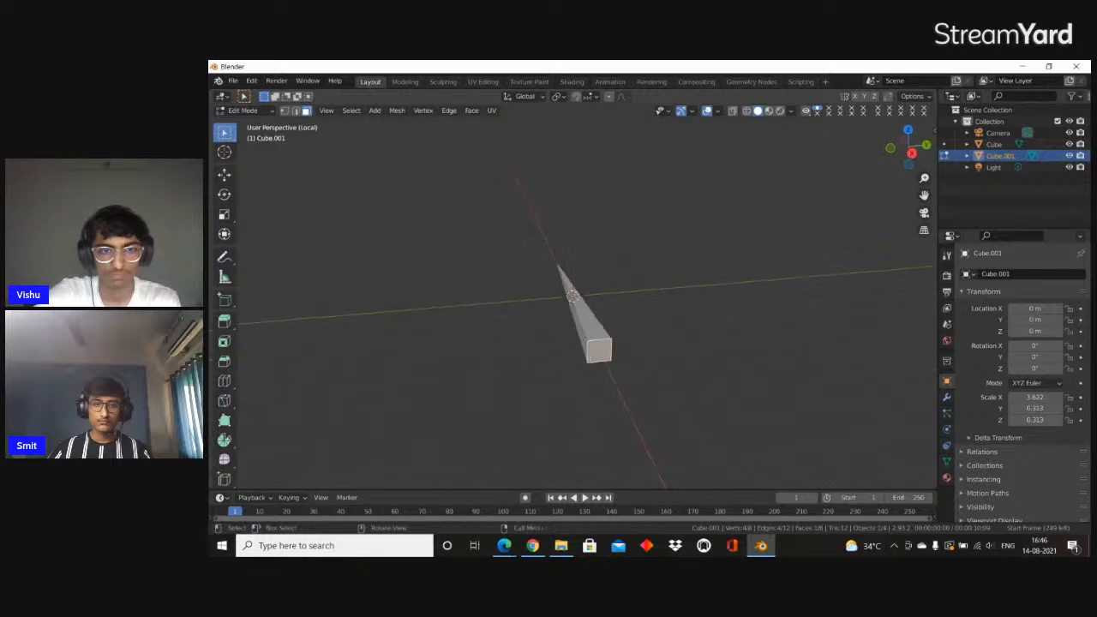
pyautogui.press('s')
pyautogui.press('x')
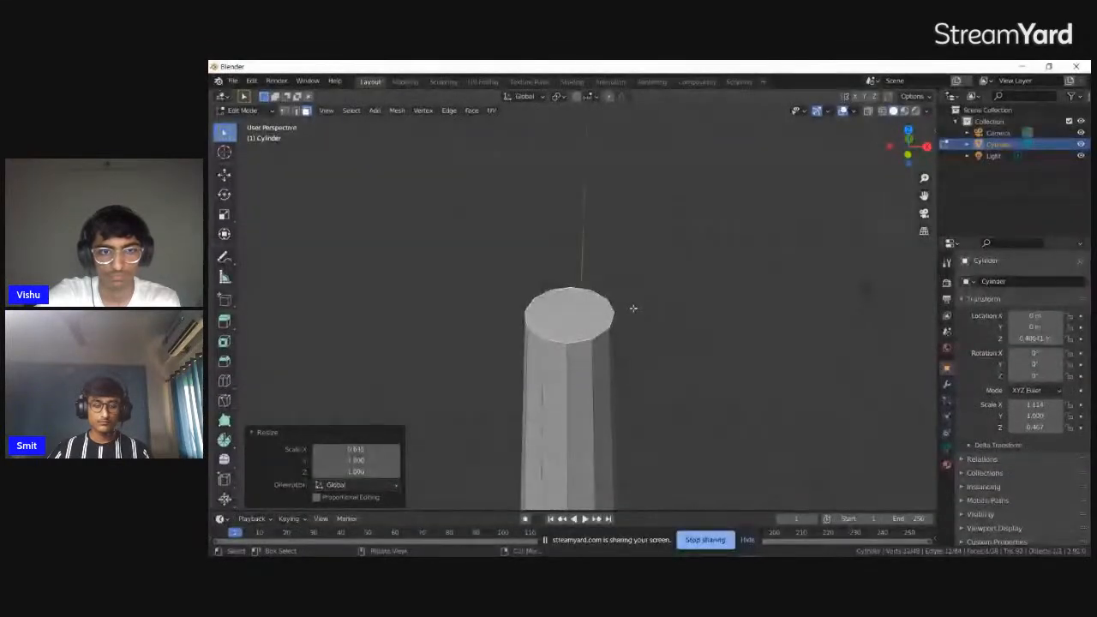
# Extrude the cylinder's top face in place, widen it to a scale of about 1.18 and extrude it upward about 0.1 m as a rim
pyautogui.press('e')
pyautogui.press('Escape')
pyautogui.press('s')
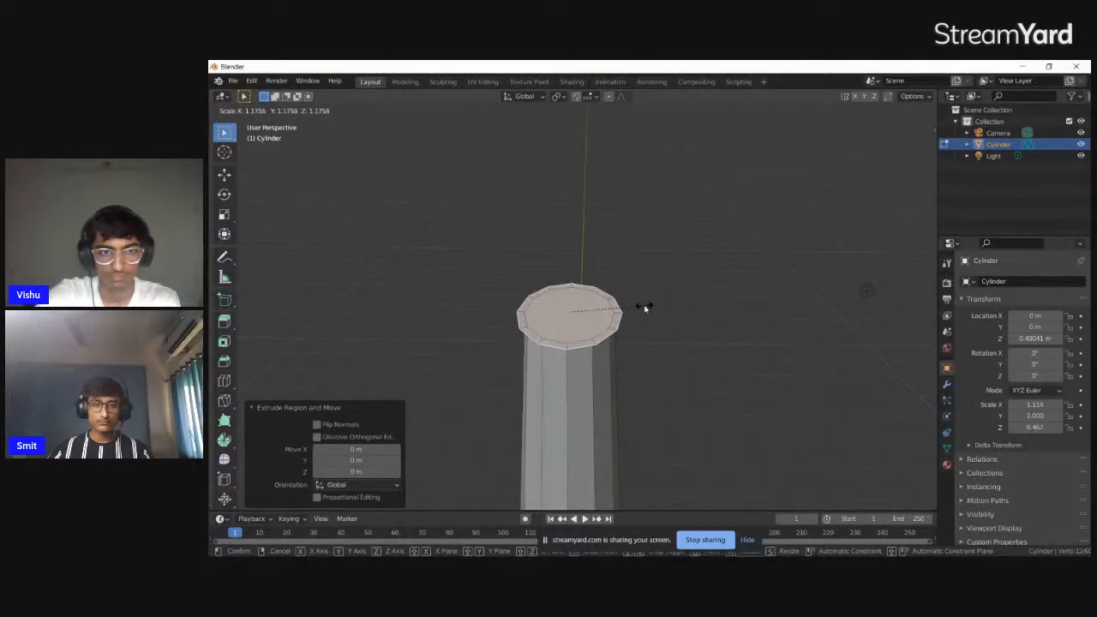
pyautogui.click(645, 307)
pyautogui.moveTo(651, 299); pyautogui.dragTo(658, 272, button='middle')
pyautogui.scroll(-1, 658, 272)
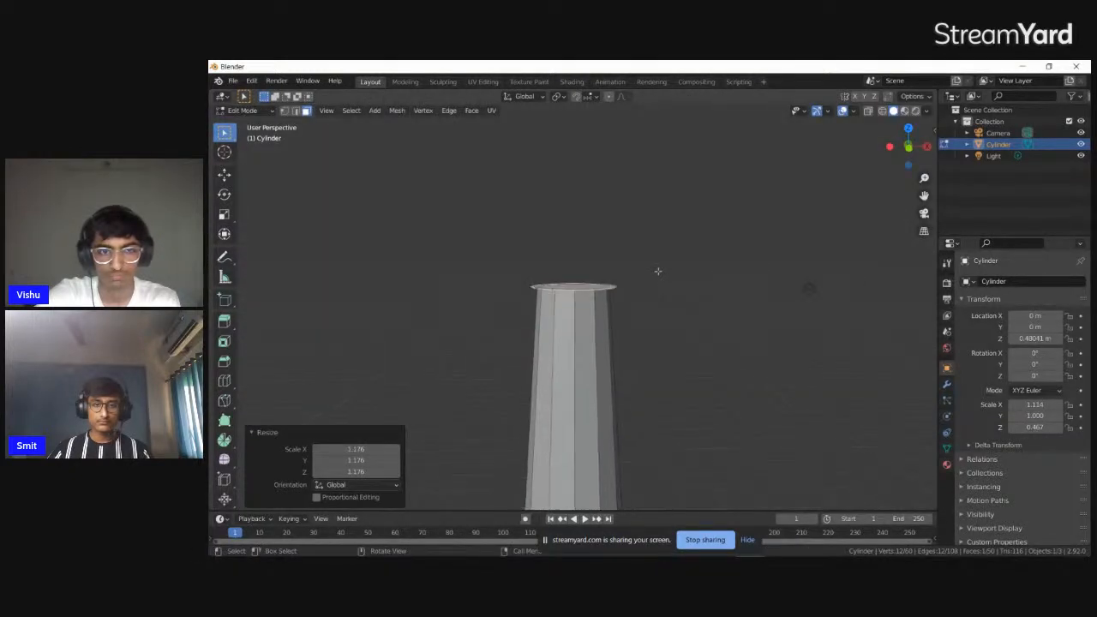
pyautogui.press('e')
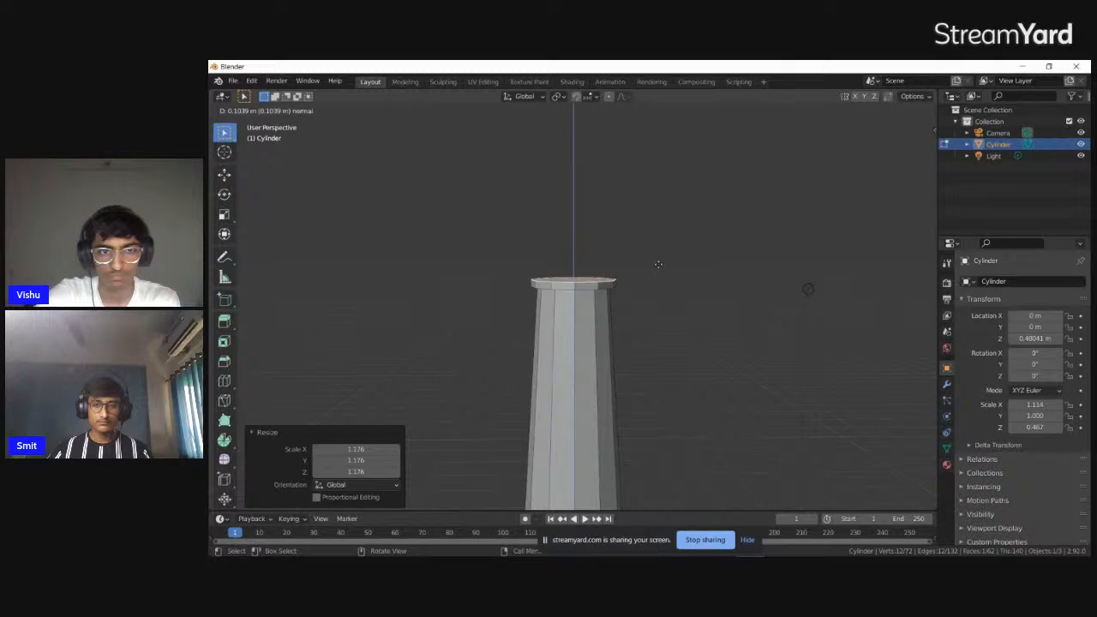
pyautogui.click(658, 264)
pyautogui.moveTo(658, 264); pyautogui.dragTo(660, 293, button='middle')
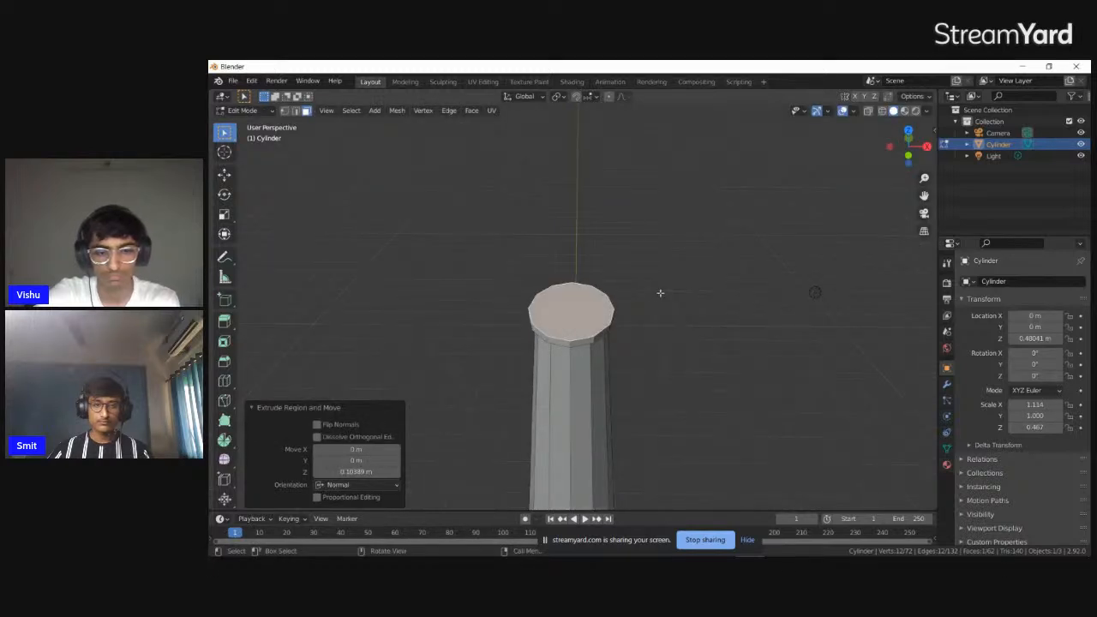
# Inset the rim's top face by about 0.067 m and extrude it downward about 0.086 m into a recess
pyautogui.press('i')
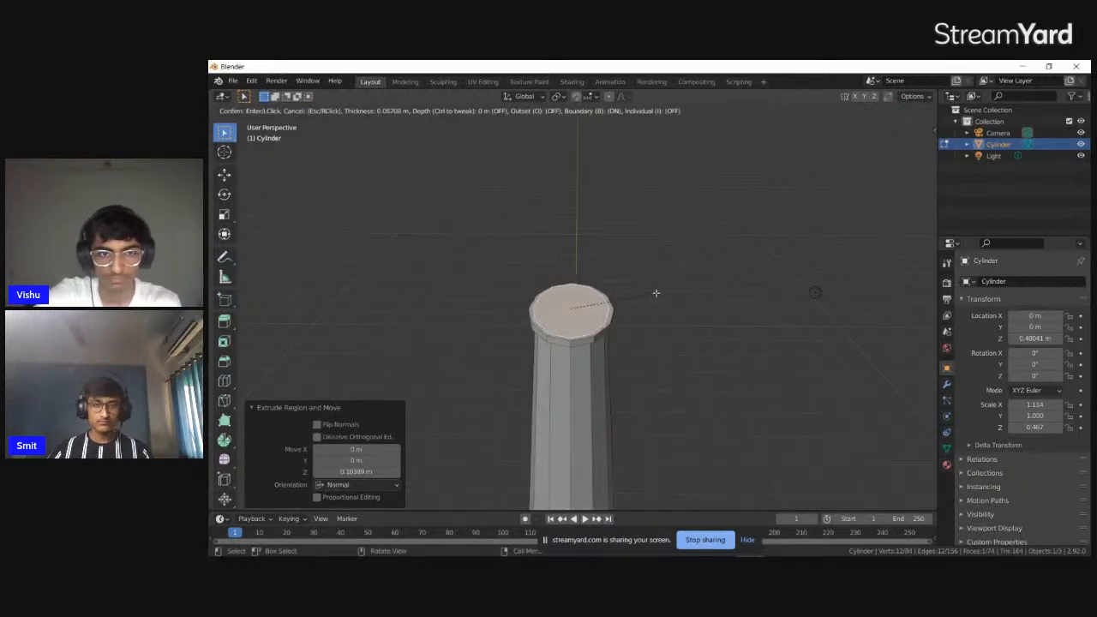
pyautogui.click(656, 293)
pyautogui.press('e')
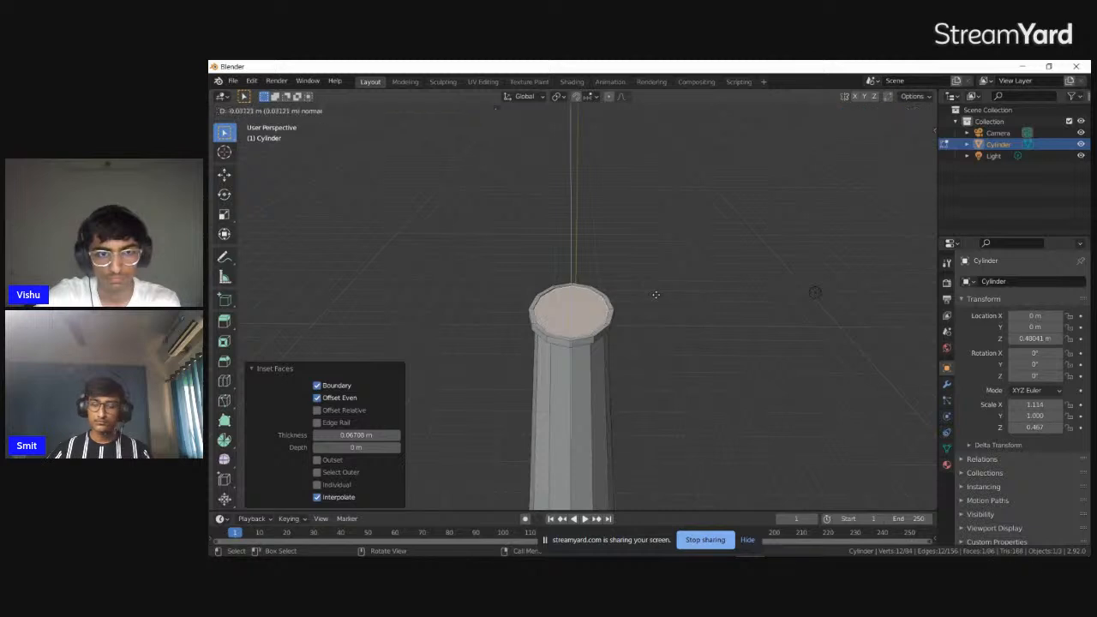
pyautogui.click(657, 297)
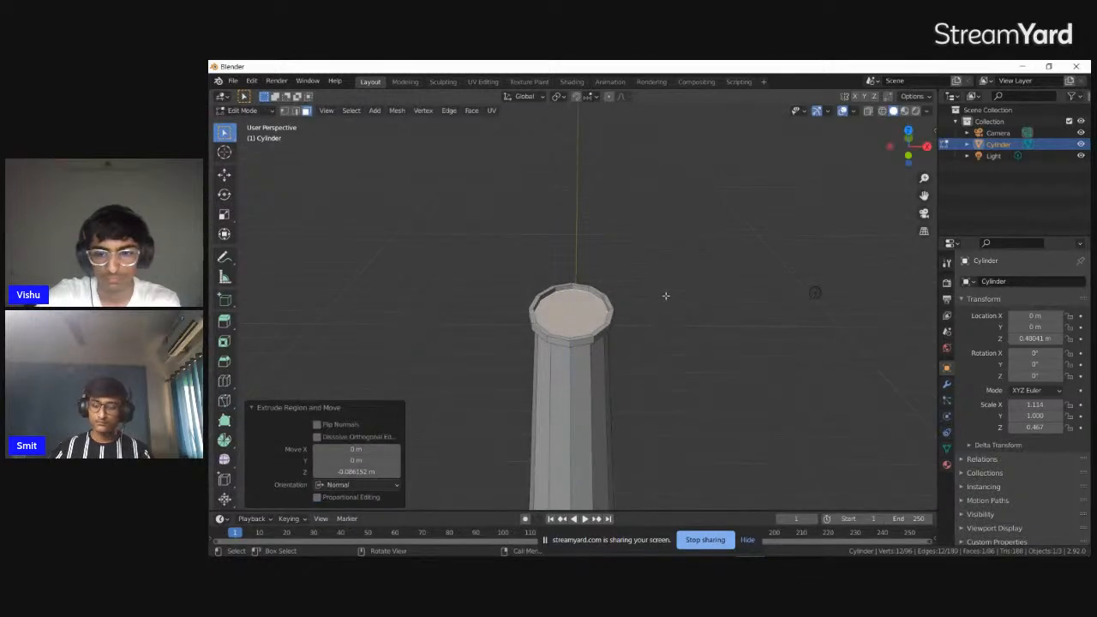
# Inspect the cylinder from above and in wireframe shading, and undo the recess and inset on its top face
pyautogui.press('KP_7')
pyautogui.moveTo(630, 337); pyautogui.dragTo(753, 251, button='middle')
pyautogui.hotkey('shift', 'z')
pyautogui.hotkey('shift', 'z')
pyautogui.hotkey('shift', 'z')
pyautogui.hotkey('shift', 'z')
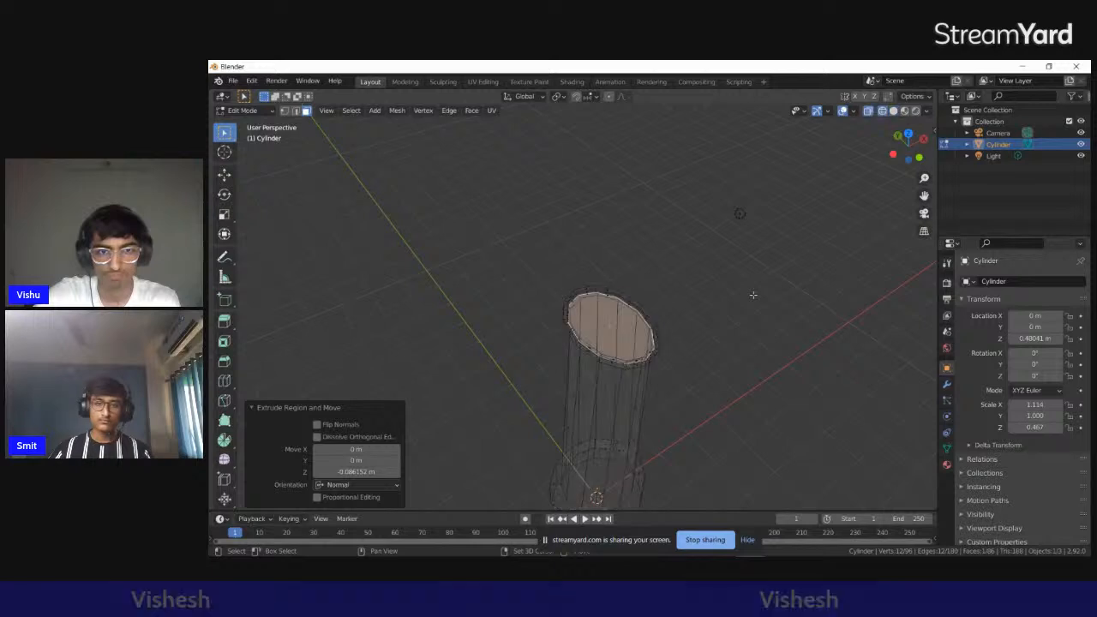
pyautogui.hotkey('ctrl', 'z')
pyautogui.hotkey('ctrl', 'z')
pyautogui.hotkey('ctrl', 'z')
pyautogui.hotkey('ctrl', 'z')
pyautogui.hotkey('ctrl', 'z')
pyautogui.hotkey('ctrl', 'z')
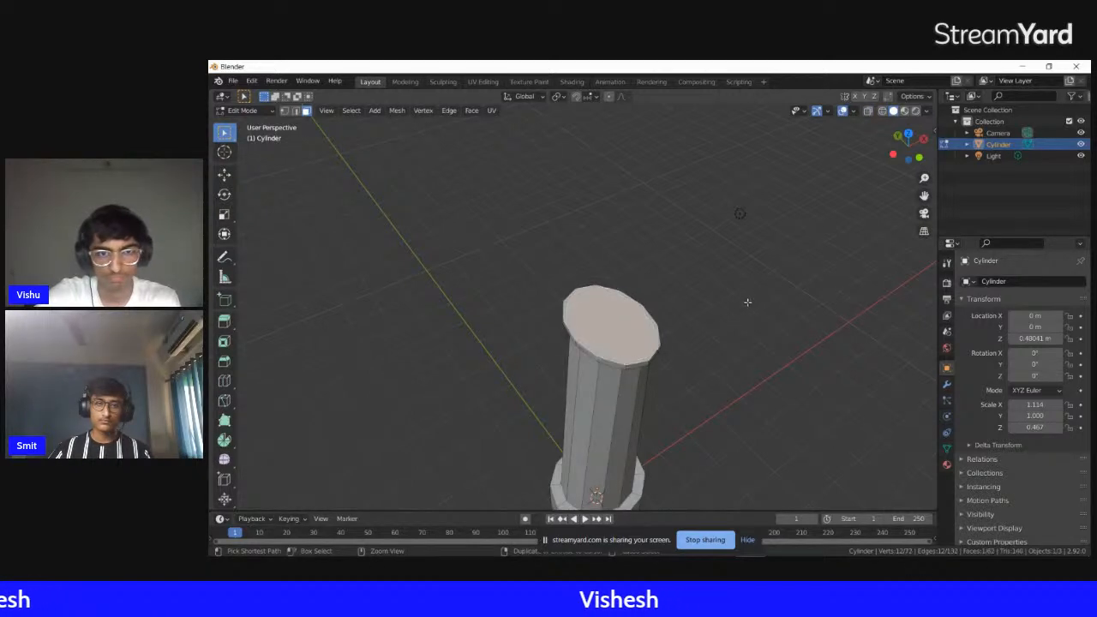
pyautogui.moveTo(745, 302); pyautogui.dragTo(700, 348, button='middle')
pyautogui.press('KP_7')
pyautogui.scroll(4, 632, 335)
pyautogui.keyDown('shift'); pyautogui.moveTo(632, 335); pyautogui.dragTo(669, 269, button='middle'); pyautogui.keyUp('shift')
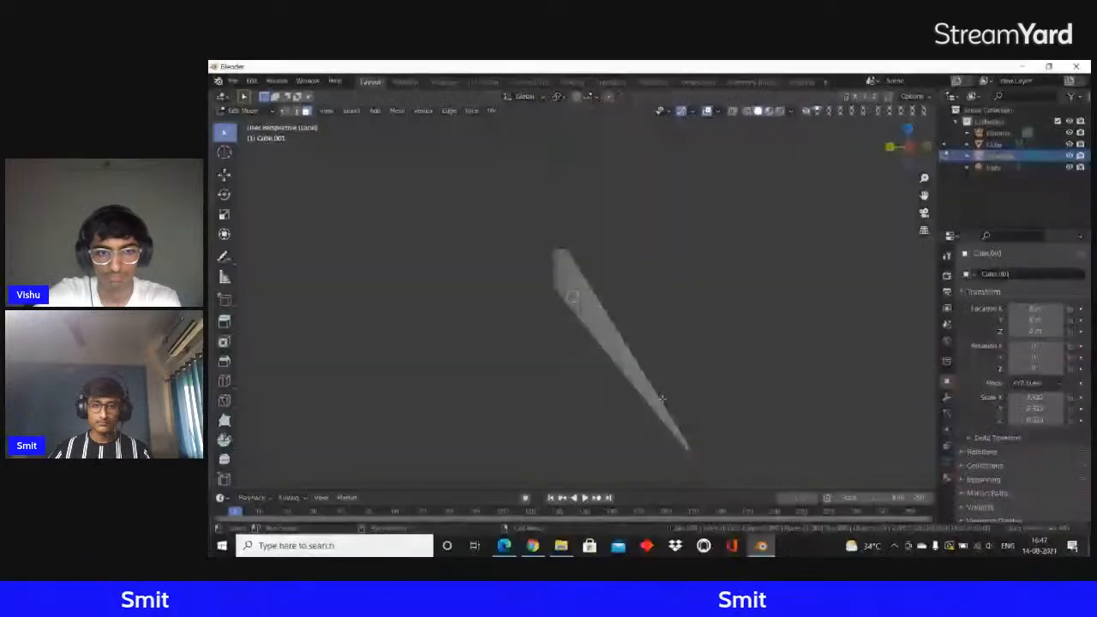
# Raise the subdivided bar's pointed tip about 0.95 m along Z using smooth proportional editing with an influence size of about 6.12
pyautogui.moveTo(663, 399); pyautogui.dragTo(698, 400, button='middle')
pyautogui.rightClick(695, 392)
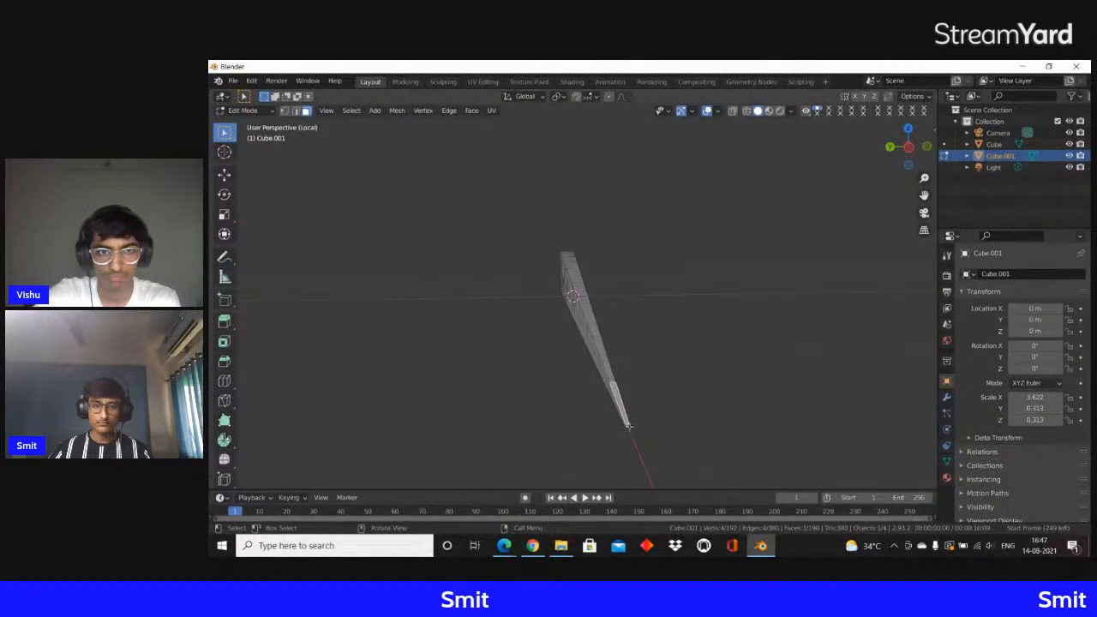
pyautogui.moveTo(646, 437); pyautogui.dragTo(601, 404, button='middle')
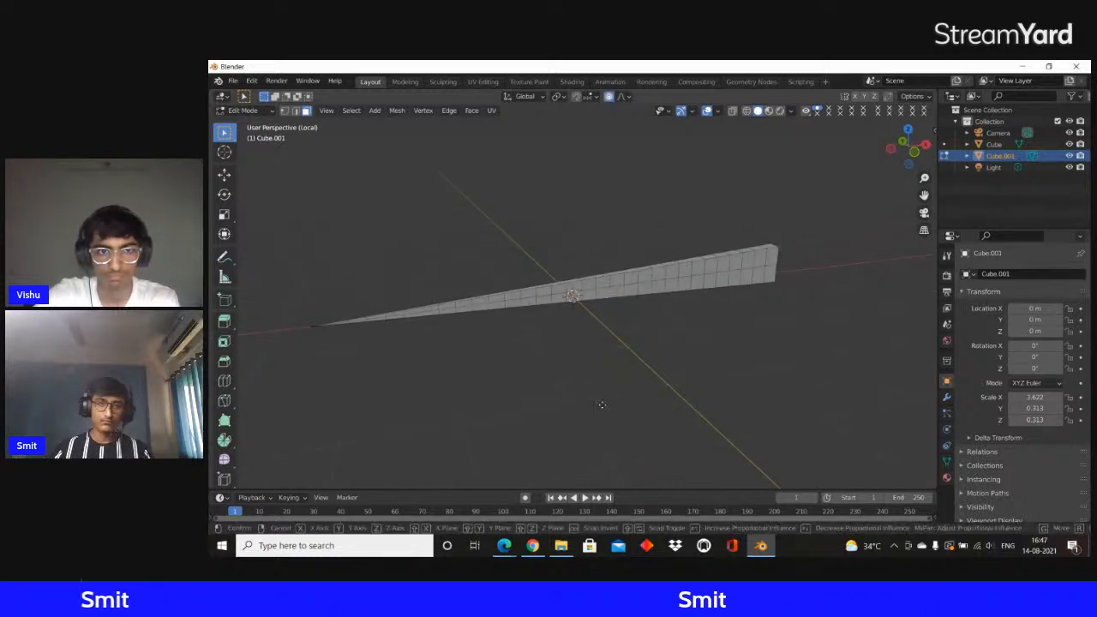
pyautogui.press('g')
pyautogui.press('z')
pyautogui.scroll(-5, 599, 404)
pyautogui.scroll(-4, 530, 369)
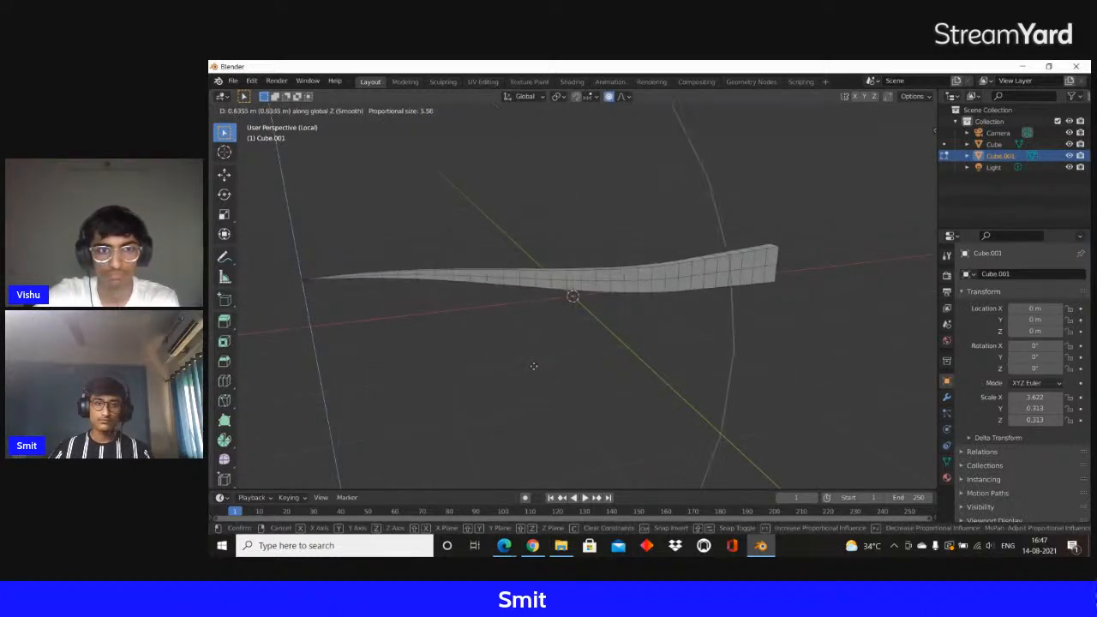
pyautogui.scroll(-2, 541, 348)
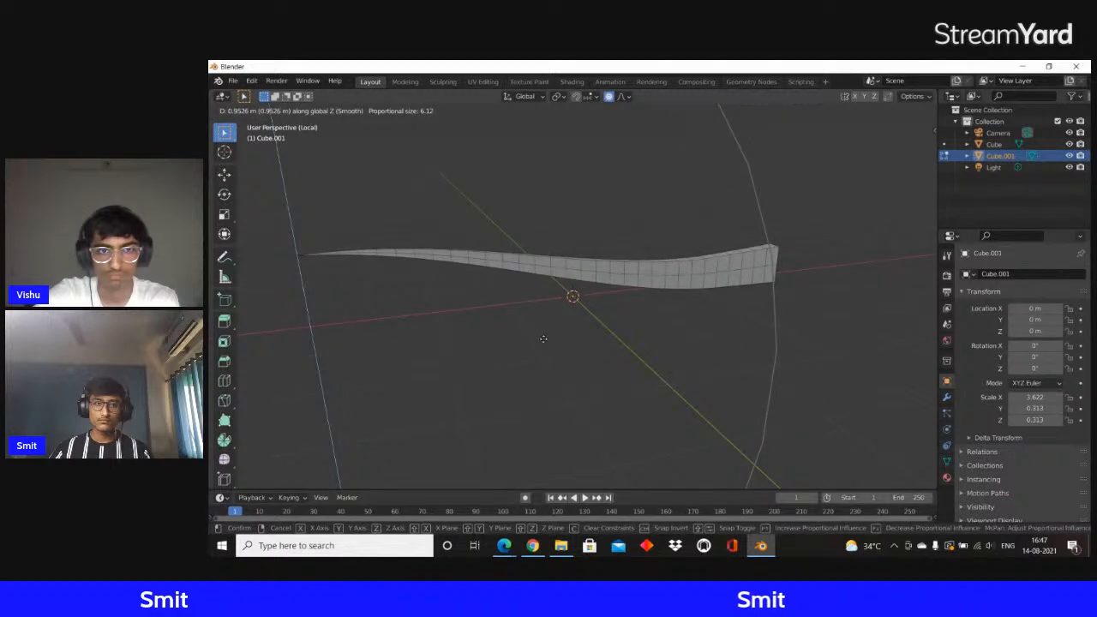
pyautogui.click(543, 340)
# Readjust the height of the bar's tip along Z with smooth proportional editing, tuning the influence radius for a gentler curve
pyautogui.scroll(1, 334, 292)
pyautogui.scroll(-4, 455, 292)
pyautogui.moveTo(455, 291); pyautogui.dragTo(472, 285, button='middle')
pyautogui.press('g')
pyautogui.press('z')
pyautogui.scroll(17, 472, 279)
pyautogui.scroll(-13, 467, 272)
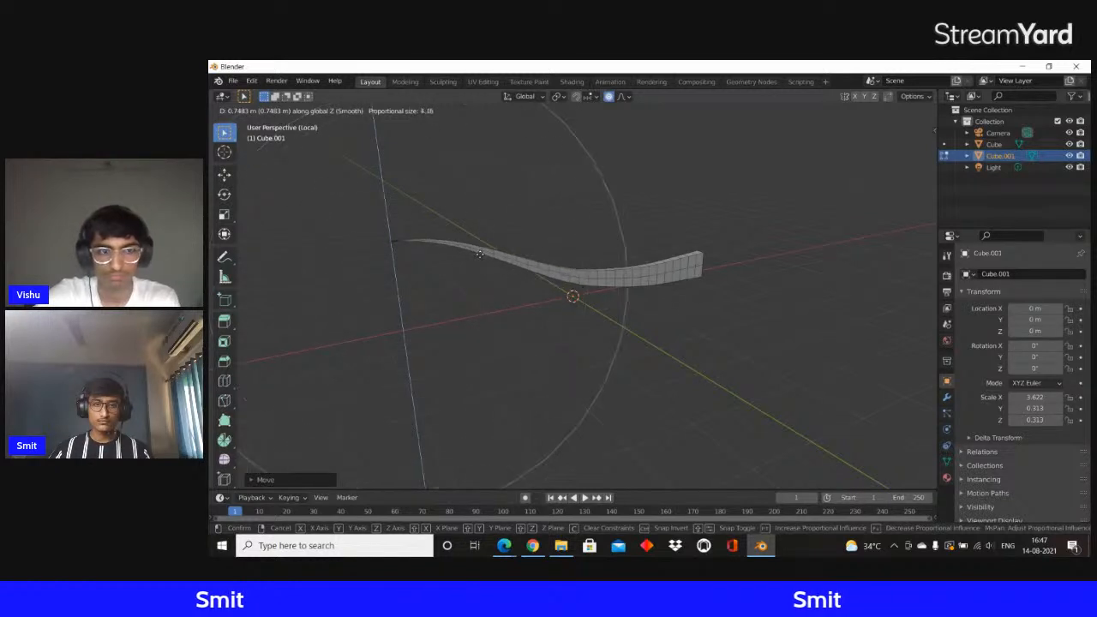
pyautogui.scroll(5, 471, 268)
pyautogui.click(469, 289)
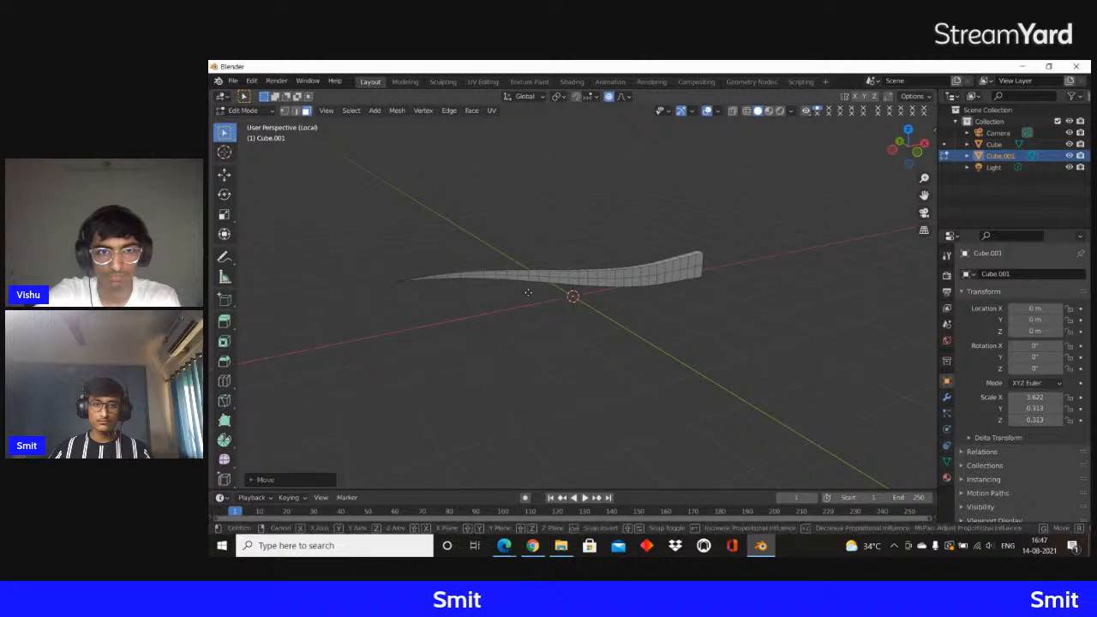
# Lower the bar's pointed tip about 0.70 m along Z using smooth proportional editing with an influence size of about 6.73
pyautogui.press('g')
pyautogui.press('z')
pyautogui.scroll(-7, 524, 309)
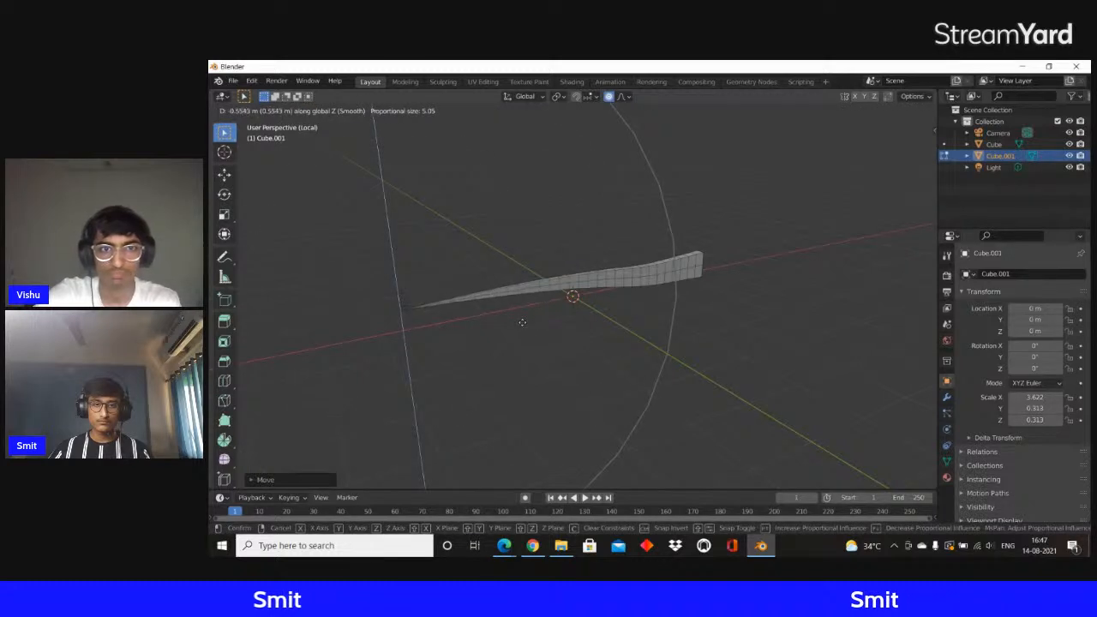
pyautogui.scroll(-3, 522, 327)
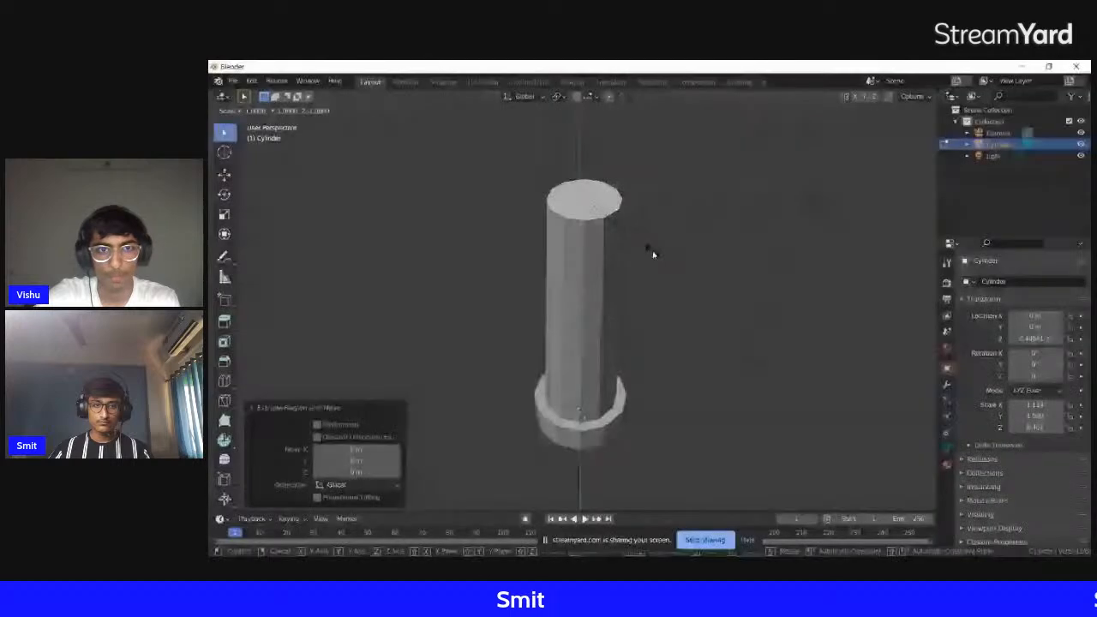
# Scale the tapered cylinder's top face by about 1.174 in X and Y and extrude it up about 0.16 m as a rim
pyautogui.hotkey('shift', 'z')
pyautogui.click(670, 258)
pyautogui.moveTo(669, 258); pyautogui.dragTo(668, 127, button='middle')
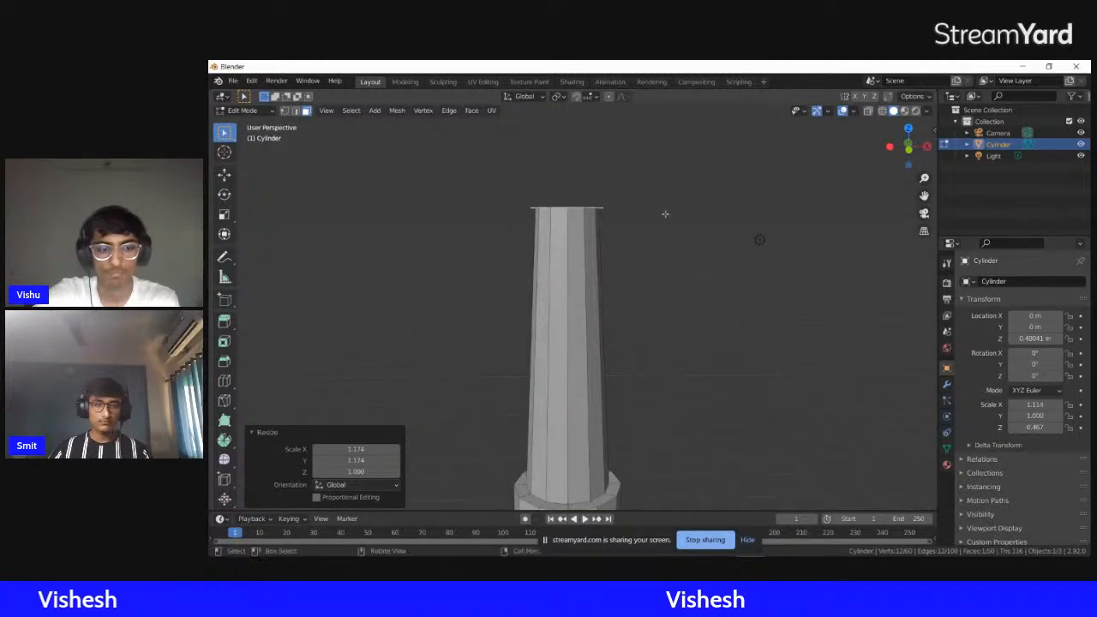
pyautogui.press('e')
pyautogui.click(666, 214)
# Inset the rim's top face by about 0.097 m and extrude it about 0.188 m downward into a recess
pyautogui.moveTo(665, 213); pyautogui.dragTo(648, 311, button='middle')
pyautogui.press('i')
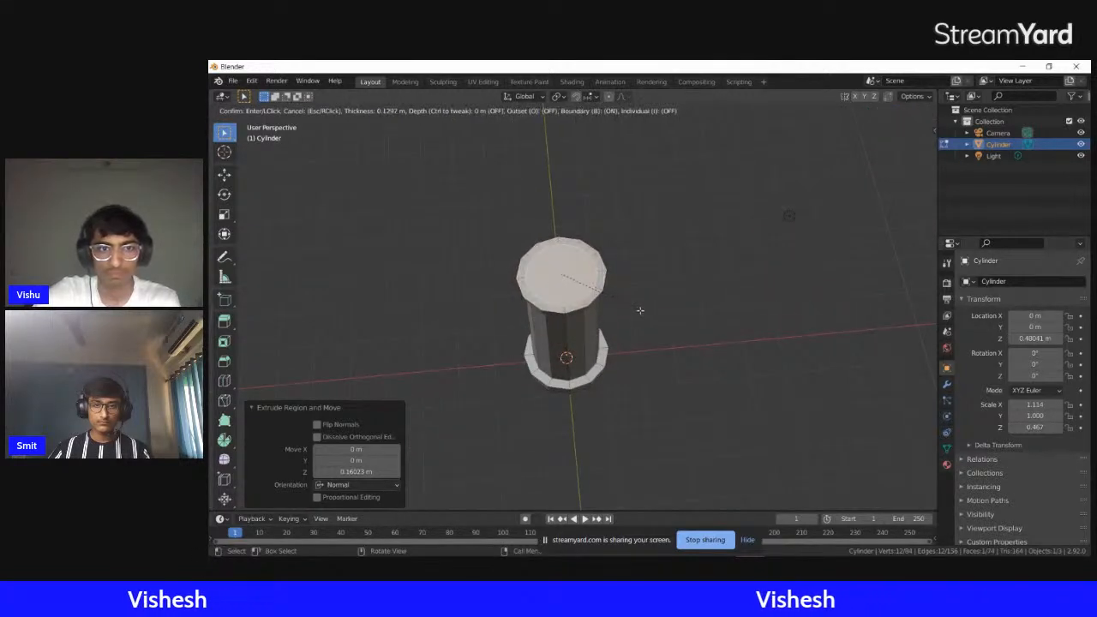
pyautogui.click(643, 310)
pyautogui.press('e')
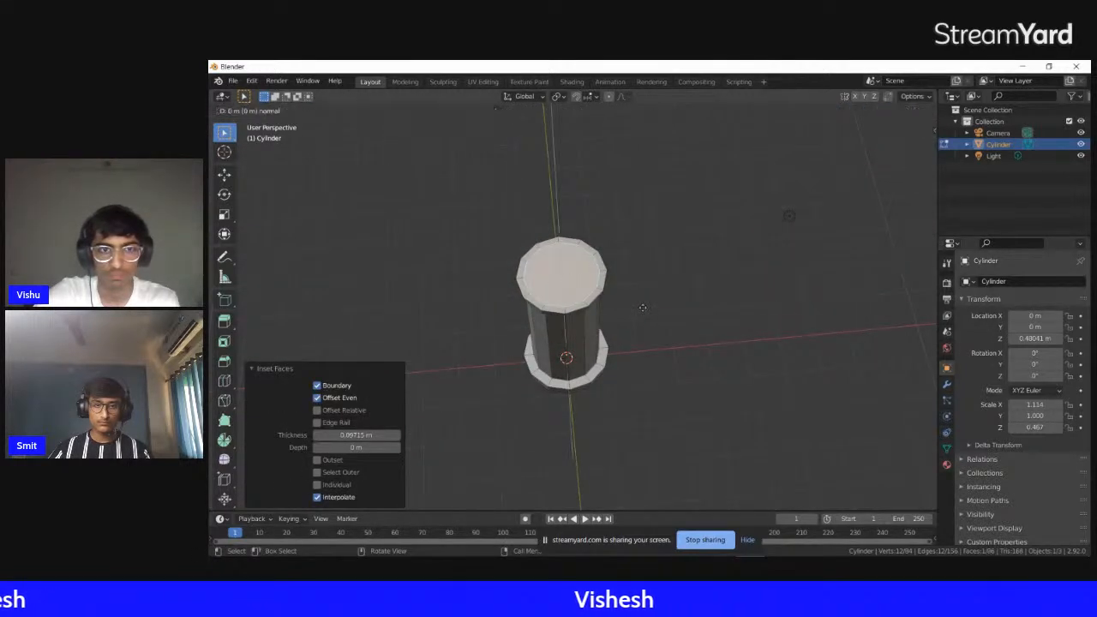
pyautogui.click(643, 311)
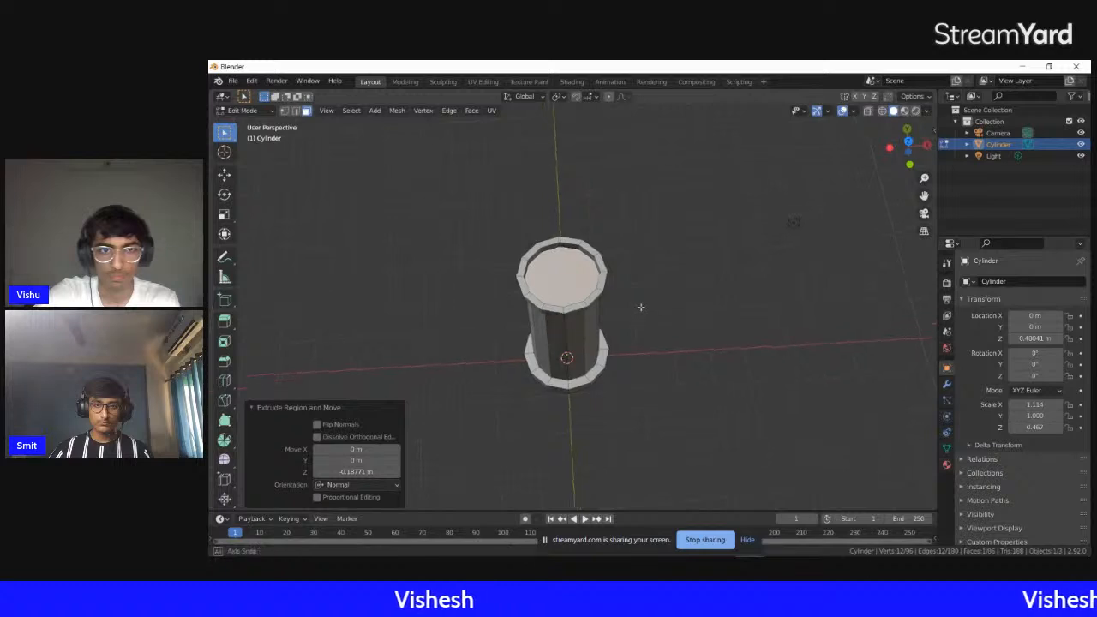
# Inset the recess floor by about 0.093 m and extrude it up about 0.80 m above the rim
pyautogui.press('i')
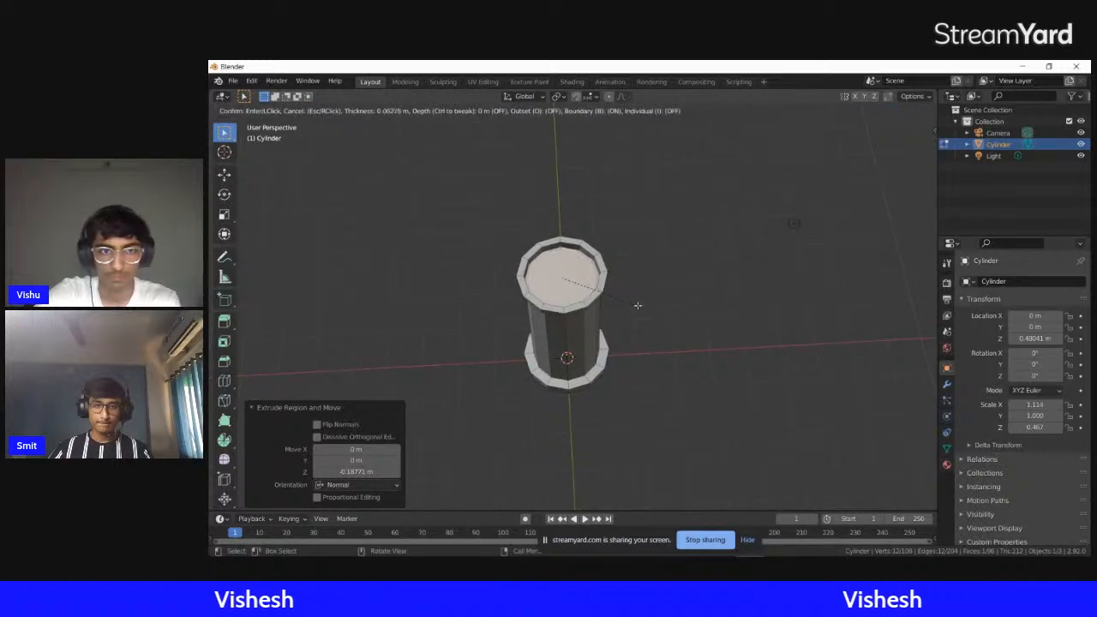
pyautogui.click(636, 306)
pyautogui.moveTo(636, 300); pyautogui.dragTo(631, 224, button='middle')
pyautogui.scroll(-1, 632, 224)
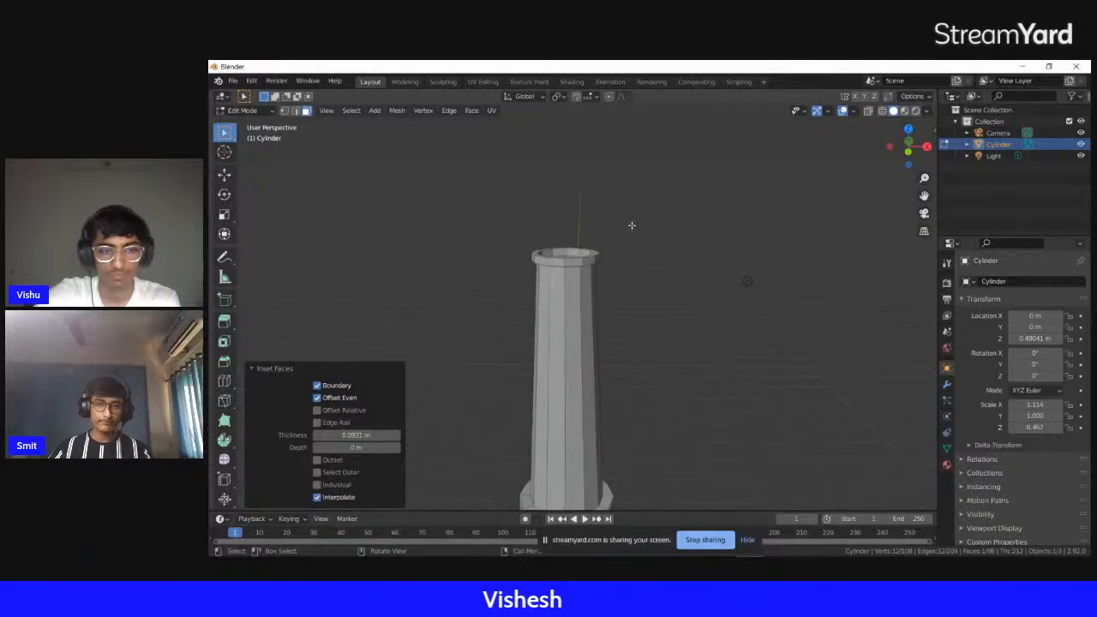
pyautogui.press('e')
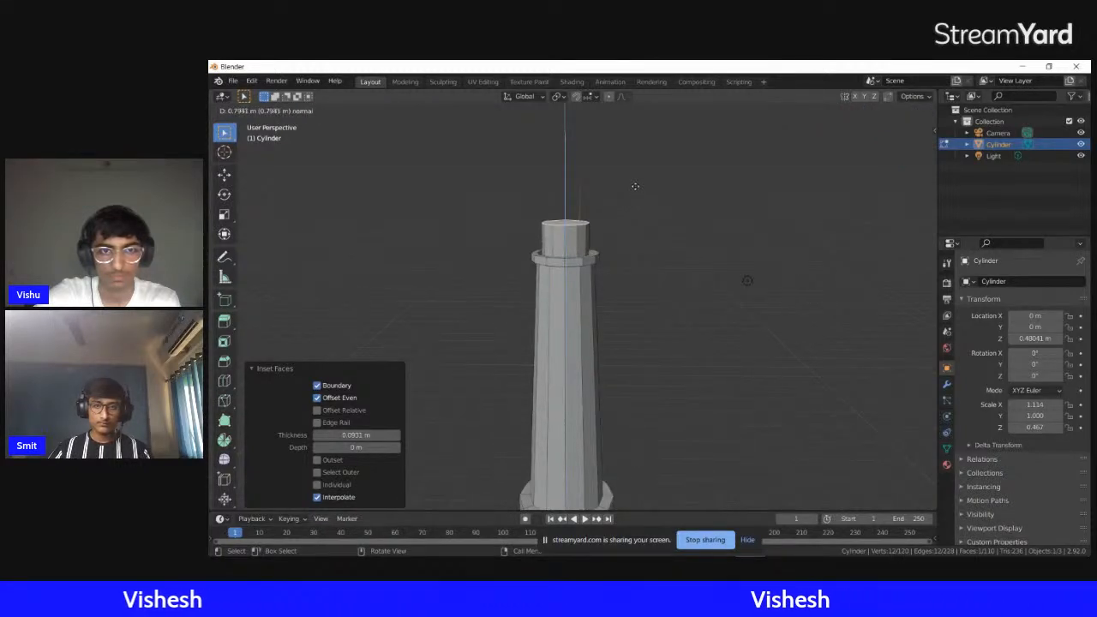
pyautogui.click(639, 189)
# Scale the top face of the extruded cap to about 0.21 to form a pointed roof
pyautogui.scroll(-2, 626, 242)
pyautogui.scroll(2, 629, 248)
pyautogui.scroll(3, 629, 248)
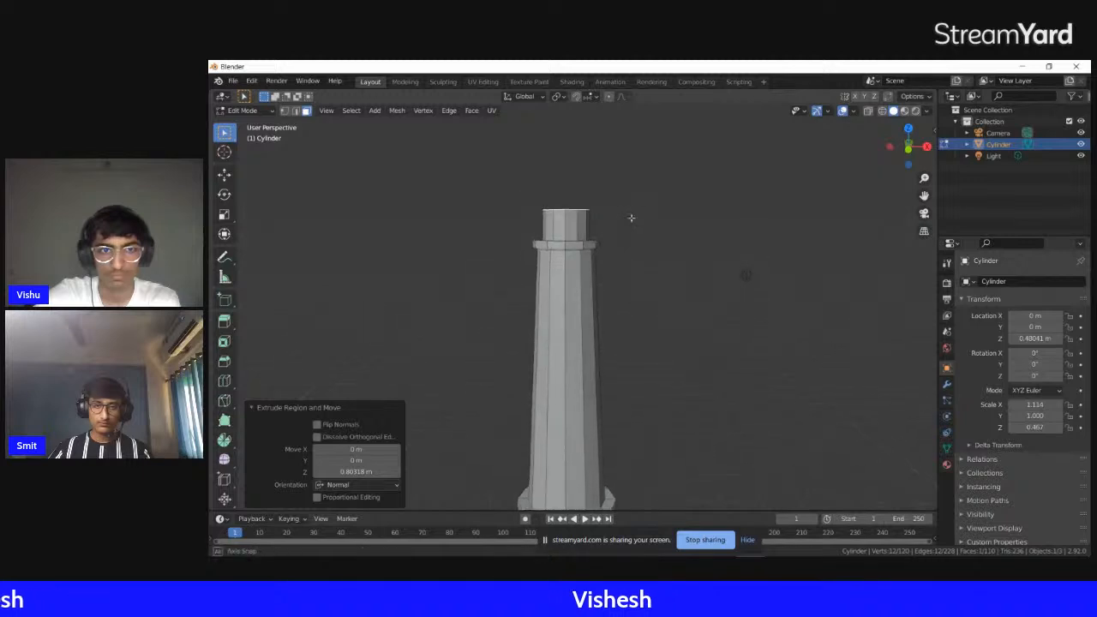
pyautogui.press('s')
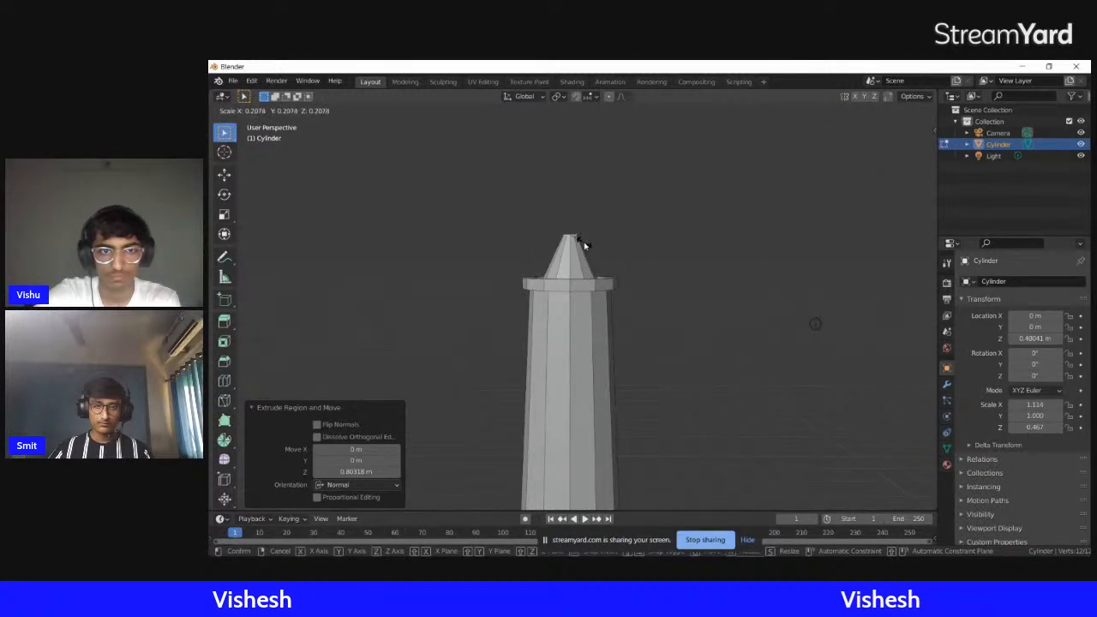
pyautogui.click(584, 246)
# Inset one side face of the tower's shaft by about 0.085 m and scale the inner face to about 0.33 along Z
pyautogui.moveTo(605, 248); pyautogui.dragTo(592, 363, button='middle')
pyautogui.keyDown('shift'); pyautogui.moveTo(591, 328); pyautogui.dragTo(587, 187, button='middle'); pyautogui.keyUp('shift')
pyautogui.scroll(-2, 590, 193)
pyautogui.keyDown('shift'); pyautogui.moveTo(601, 226); pyautogui.dragTo(598, 161, button='middle'); pyautogui.keyUp('shift')
pyautogui.moveTo(597, 198); pyautogui.dragTo(568, 233, button='middle')
pyautogui.click(581, 213)
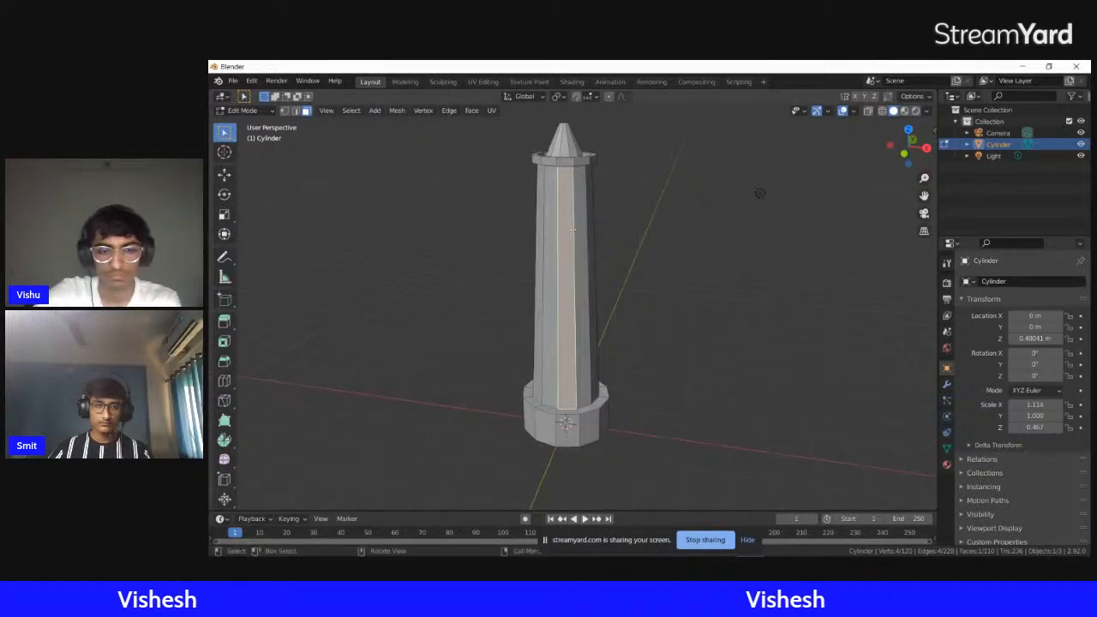
pyautogui.press('i')
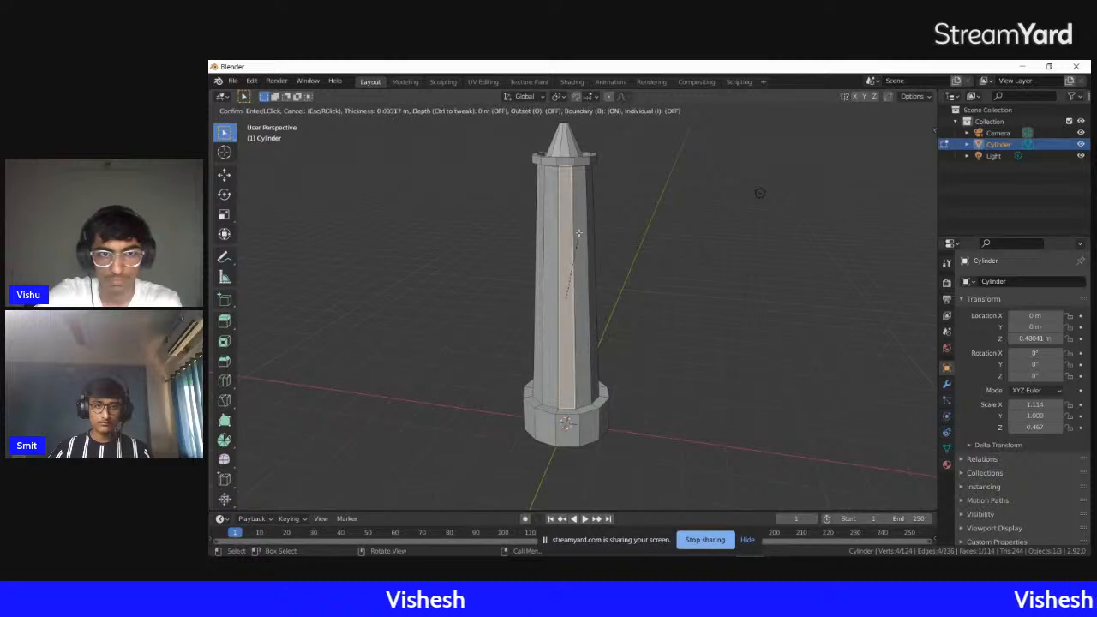
pyautogui.click(577, 235)
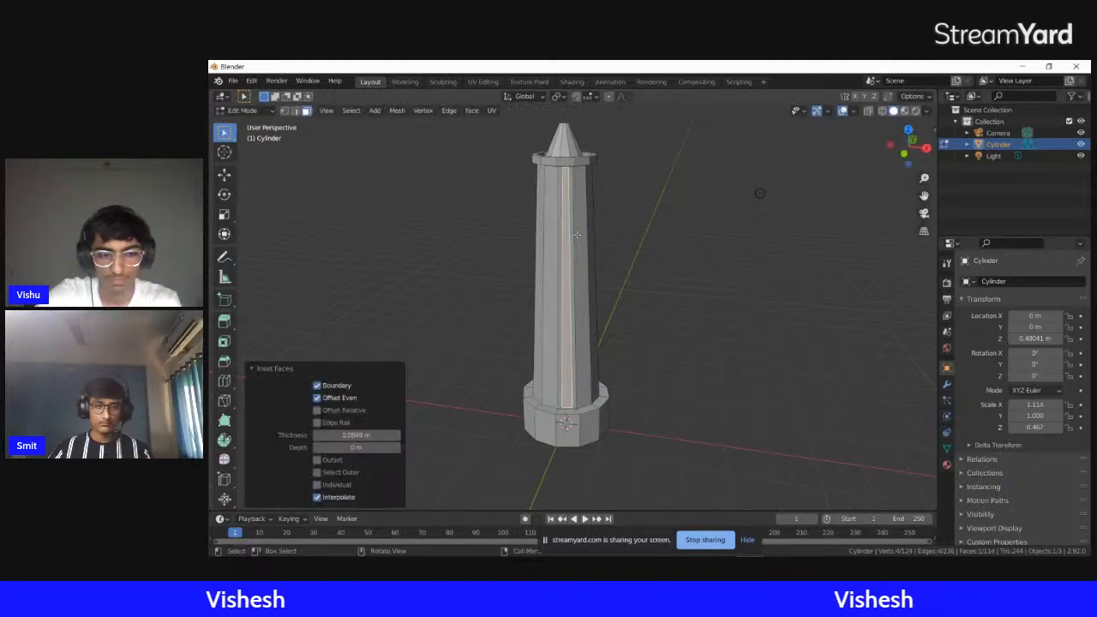
pyautogui.press('s')
pyautogui.press('z')
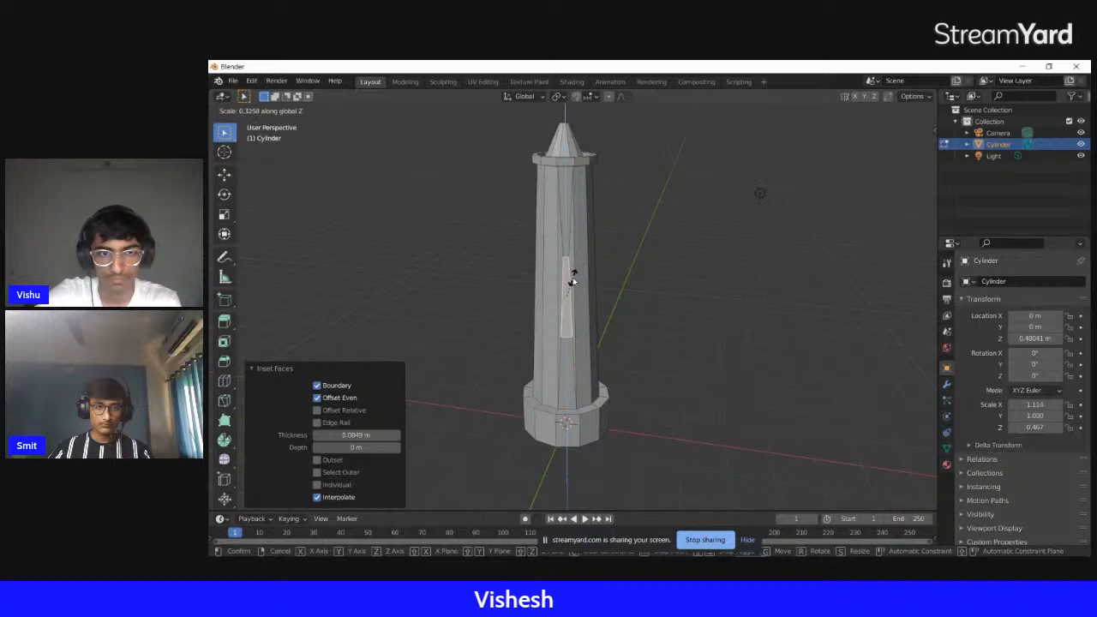
pyautogui.click(575, 279)
pyautogui.scroll(4, 610, 260)
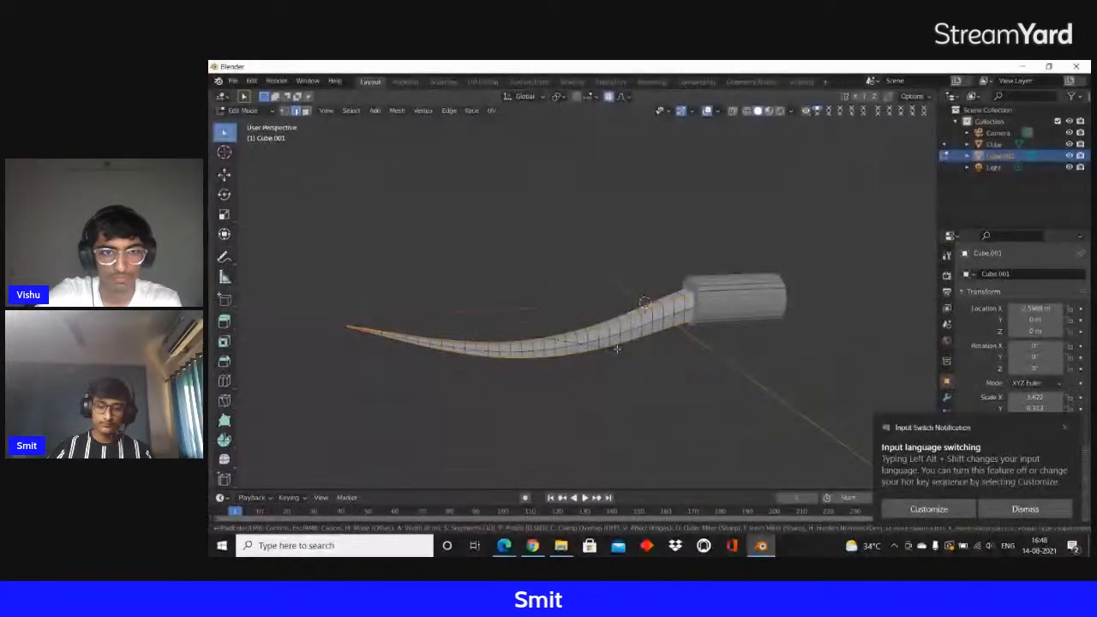
pyautogui.write('10')
pyautogui.press('BackSpace')
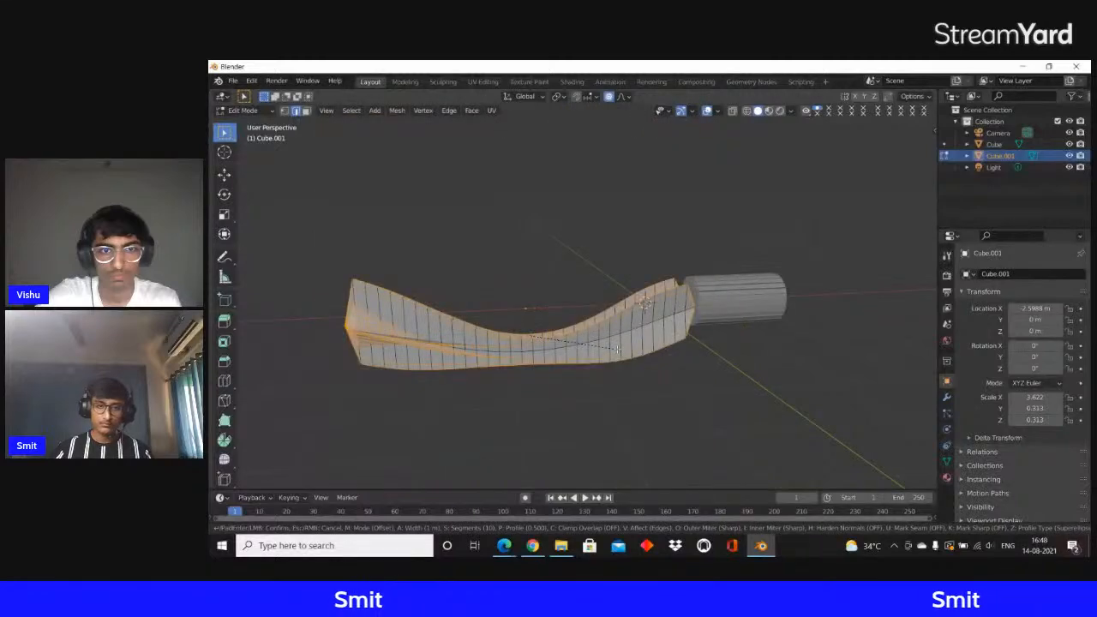
pyautogui.press('Escape')
pyautogui.scroll(1, 605, 358)
pyautogui.moveTo(605, 359); pyautogui.dragTo(554, 354, button='middle')
pyautogui.scroll(4, 643, 399)
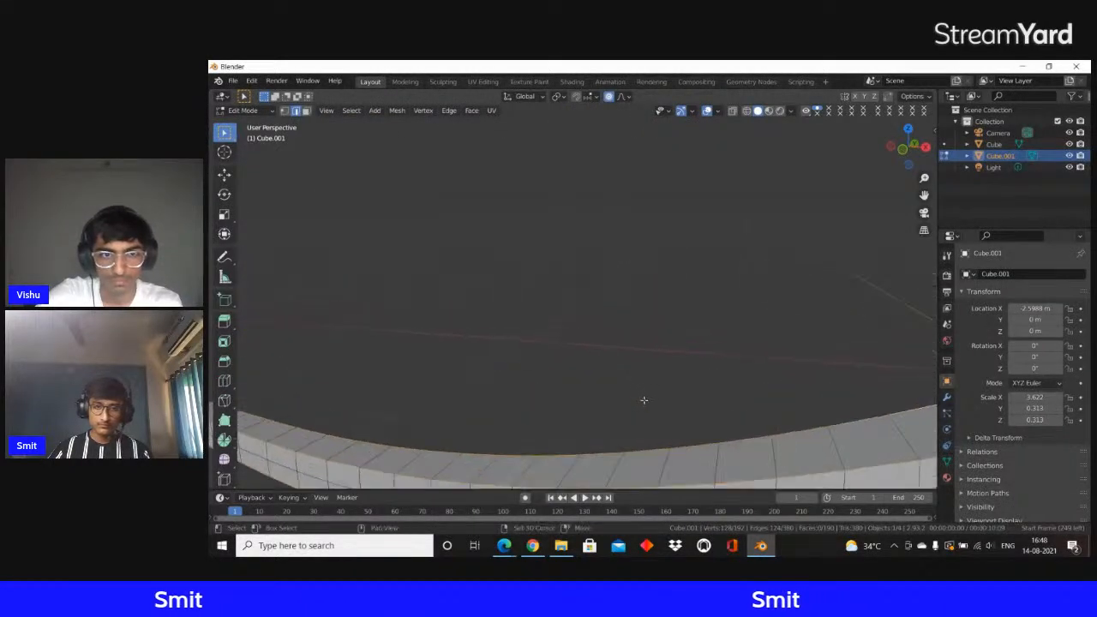
pyautogui.moveTo(644, 399); pyautogui.dragTo(631, 270, button='middle')
pyautogui.hotkey('ctrl', 'b')
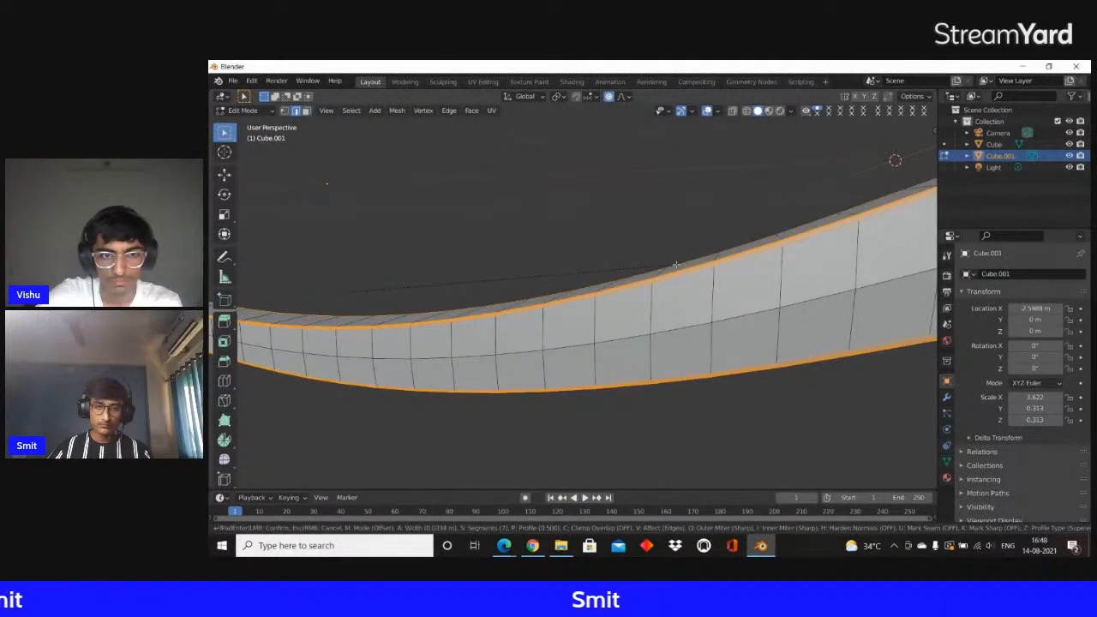
pyautogui.press('Escape')
# Bevel the curved bar's lengthwise edges with a width of about 0.013 m and return to Object Mode
pyautogui.moveTo(793, 273); pyautogui.dragTo(480, 313, button='middle')
pyautogui.hotkey('ctrl', 'b')
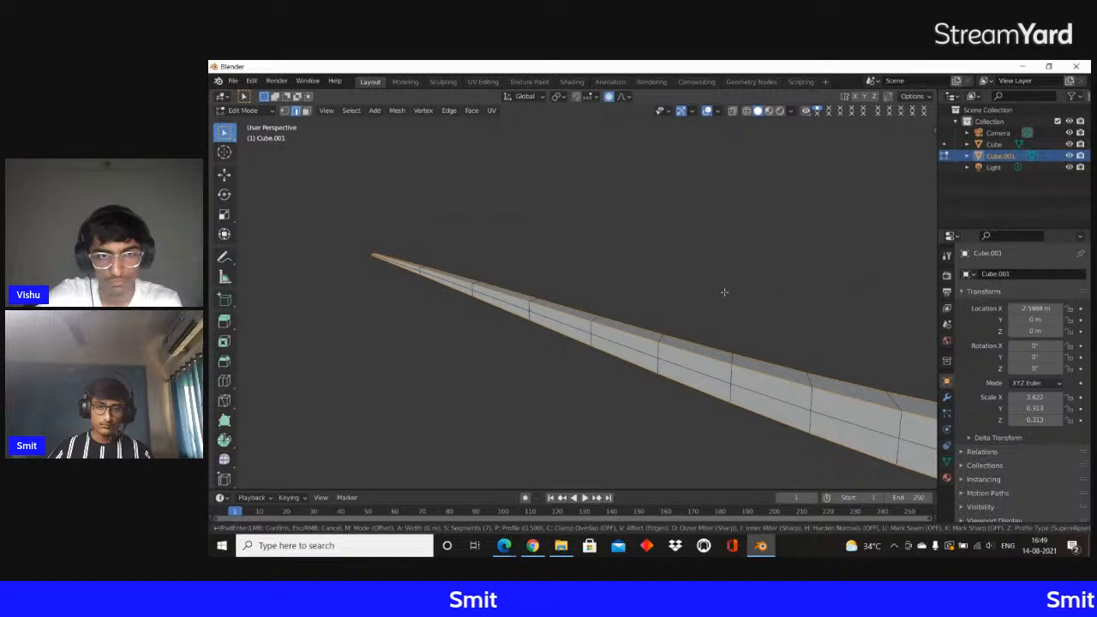
pyautogui.scroll(10, 677, 304)
pyautogui.scroll(-10, 626, 223)
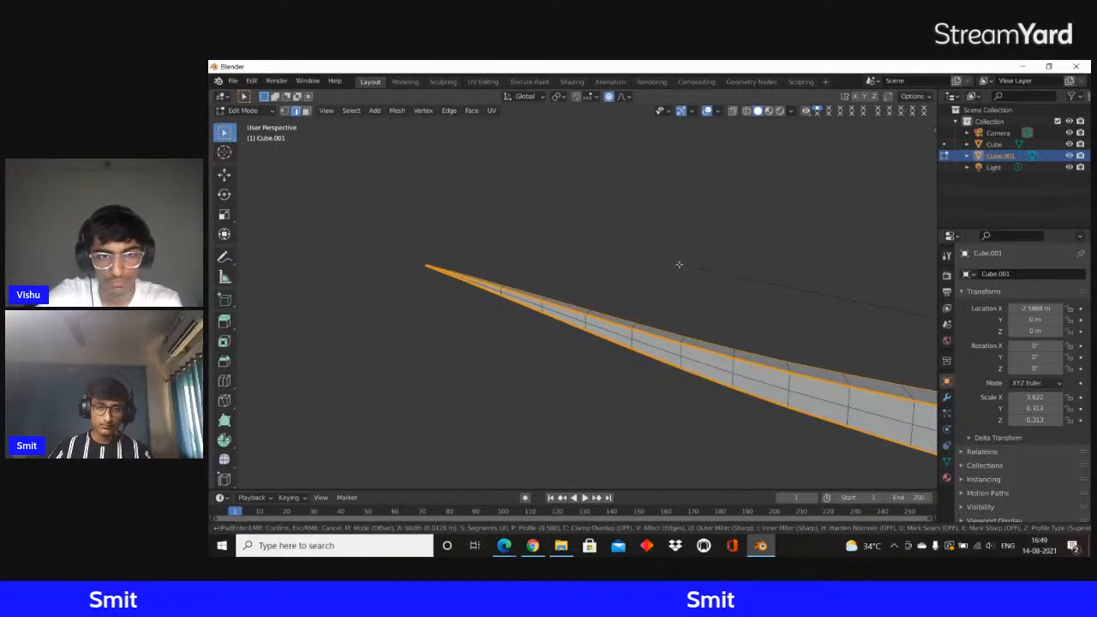
pyautogui.click(679, 265)
pyautogui.press('Tab')
pyautogui.moveTo(681, 264); pyautogui.dragTo(767, 294, button='middle')
pyautogui.press('r')
pyautogui.press('x')
pyautogui.press('y')
pyautogui.write('5')
pyautogui.press('BackSpace')
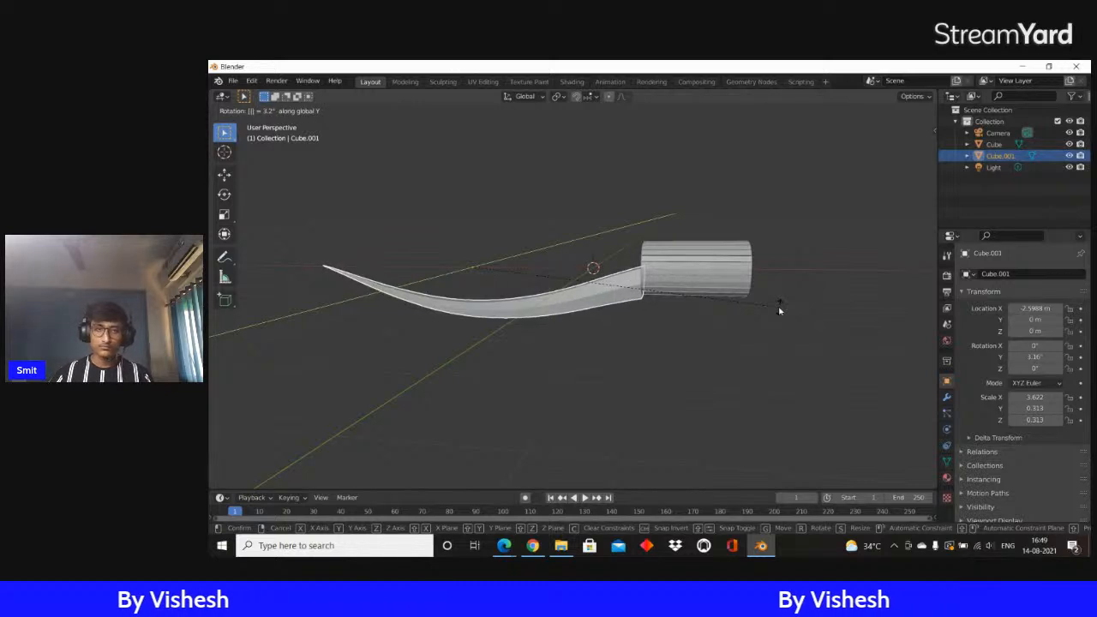
pyautogui.rightClick(779, 309)
# Scale the cylindrical handle in Y and Z only, to a scale of about 0.38
pyautogui.moveTo(749, 328); pyautogui.dragTo(756, 274, button='middle')
pyautogui.click(724, 264)
pyautogui.press('s')
pyautogui.hotkey('shift', 'x')
pyautogui.click(767, 266)
pyautogui.moveTo(767, 267); pyautogui.dragTo(743, 263, button='middle')
pyautogui.hotkey('shift', 's')
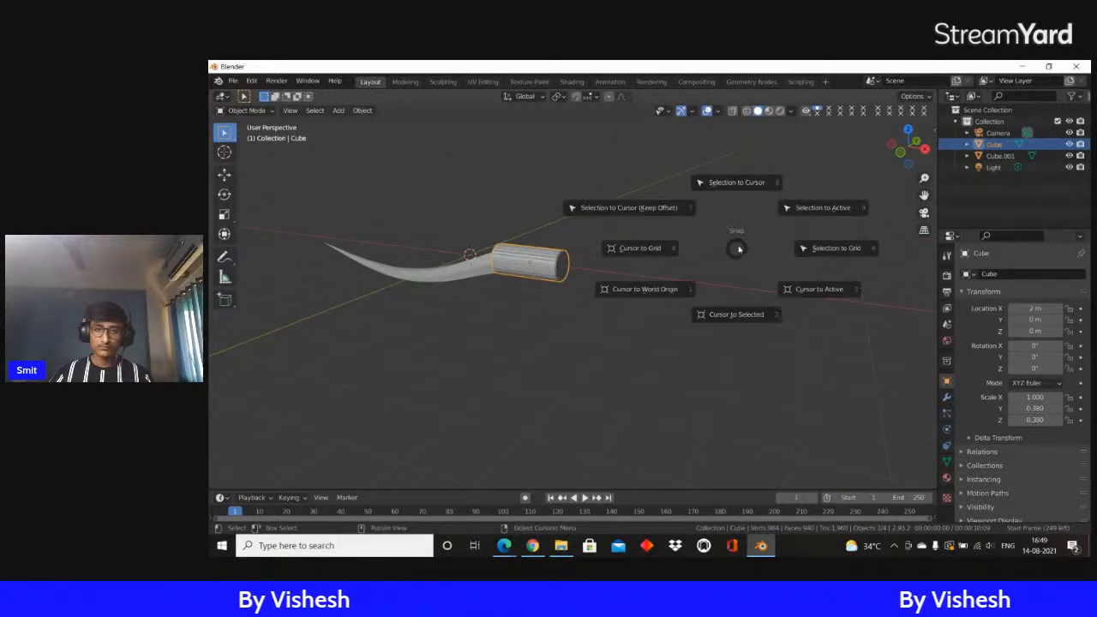
pyautogui.rightClick(739, 201)
pyautogui.hotkey('shift', 's')
pyautogui.rightClick(696, 191)
# Add a mesh circle at the world origin and isolate it in local view
pyautogui.hotkey('shift', 'a')
pyautogui.moveTo(660, 184)
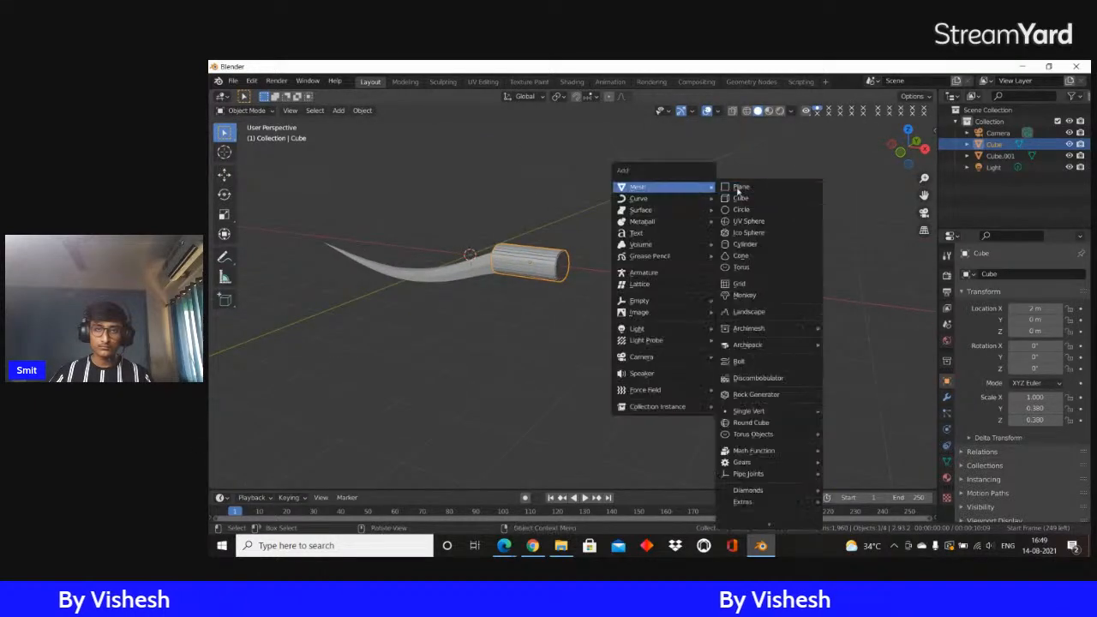
pyautogui.click(745, 211)
pyautogui.press('KP_Divide')
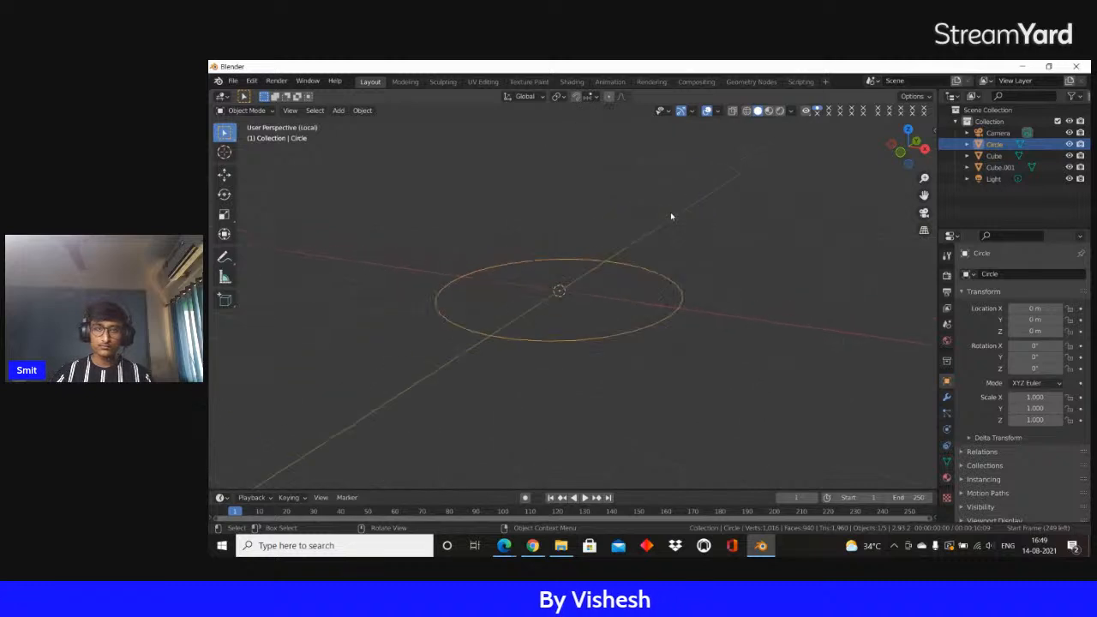
# Rotate the circle 90° about the Y axis so that it stands upright
pyautogui.press('r')
pyautogui.press('y')
pyautogui.press('9')
pyautogui.press('0')
pyautogui.press('Return')
pyautogui.moveTo(670, 212); pyautogui.dragTo(656, 300, button='middle')
# Select all of the circle's vertices in Edit Mode and extrude them along the X axis into an open tube
pyautogui.press('Tab')
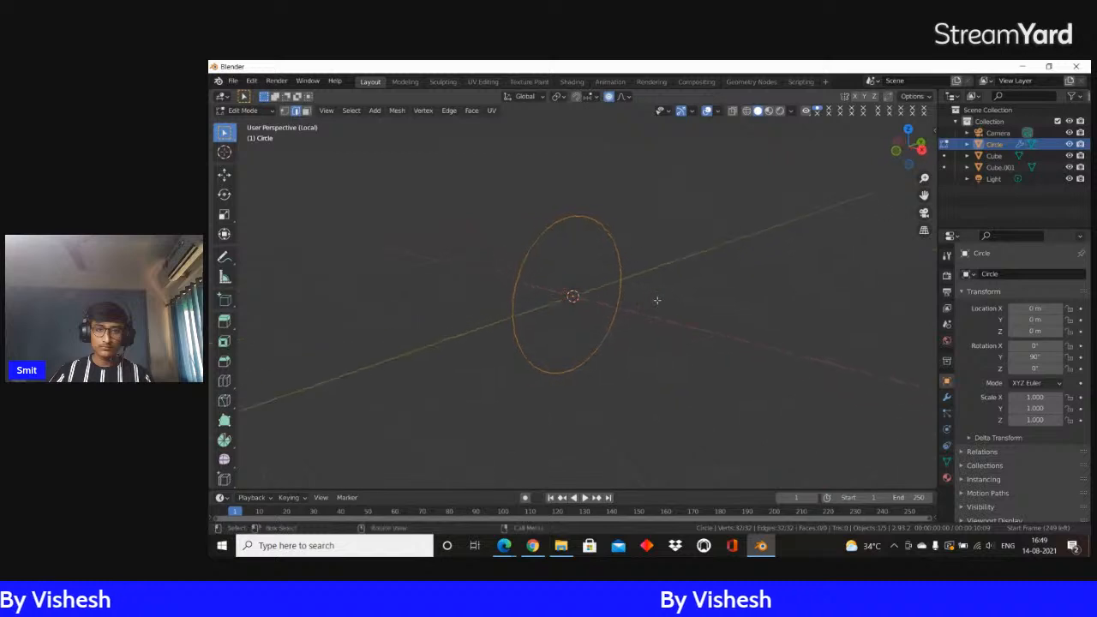
pyautogui.press('Tab')
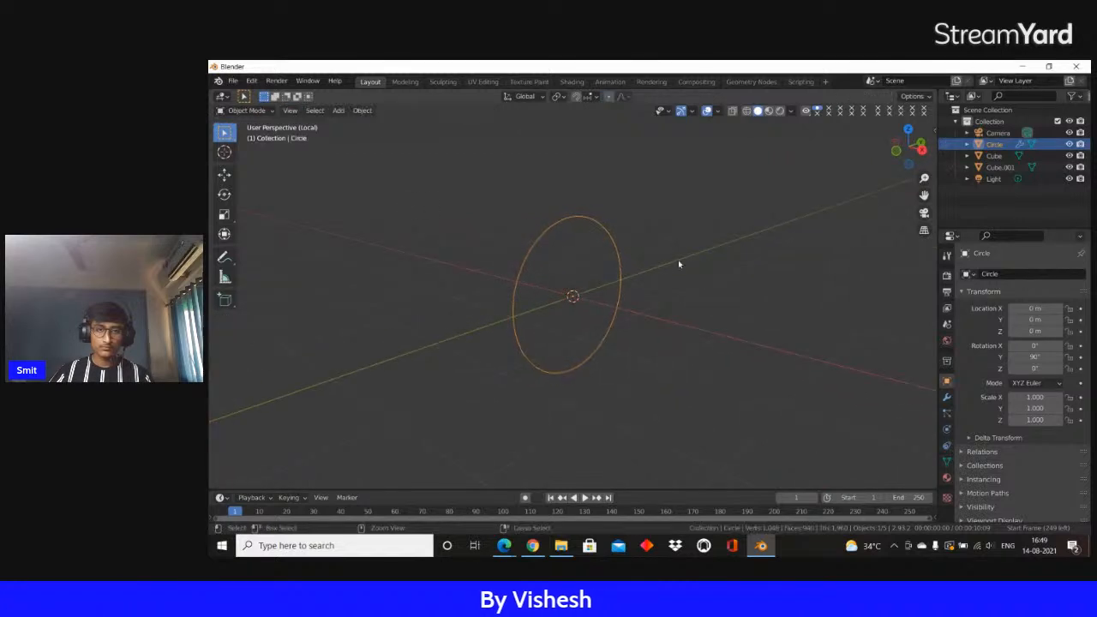
pyautogui.press('Tab')
pyautogui.moveTo(666, 260); pyautogui.dragTo(602, 241, button='middle')
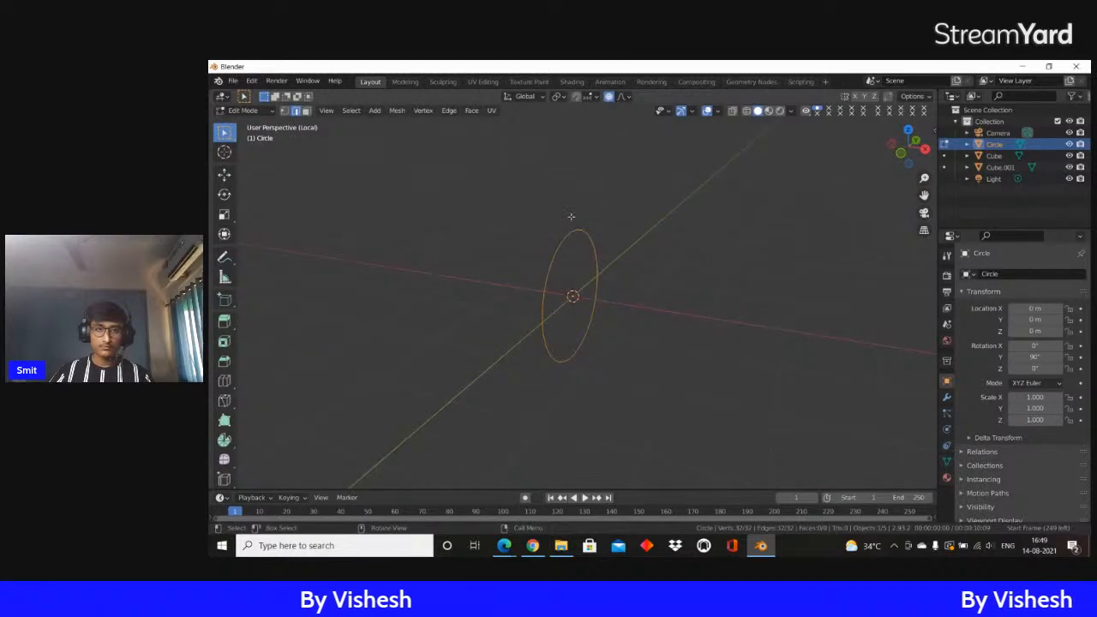
pyautogui.moveTo(527, 240); pyautogui.dragTo(705, 362, button='middle')
pyautogui.press('r')
pyautogui.rightClick(699, 361)
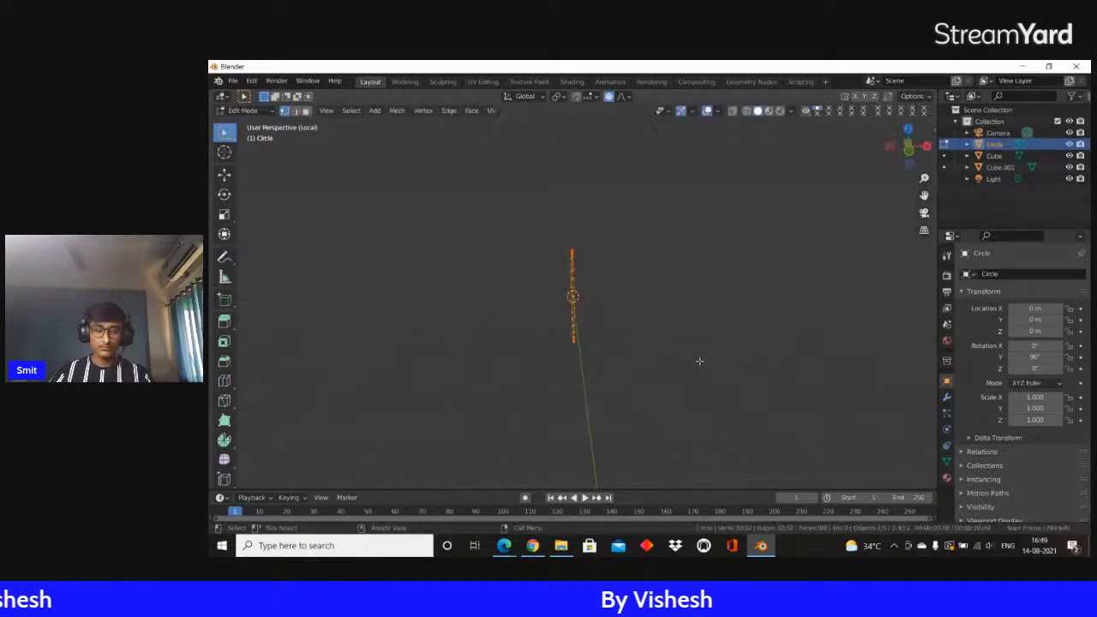
pyautogui.press('e')
pyautogui.press('x')
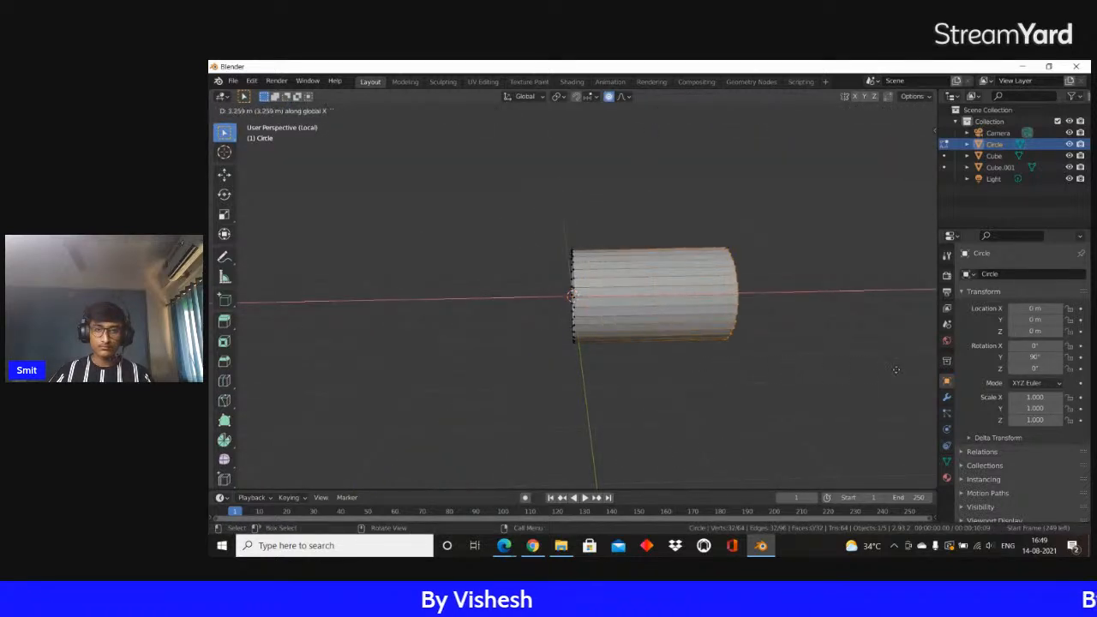
pyautogui.click(235, 370)
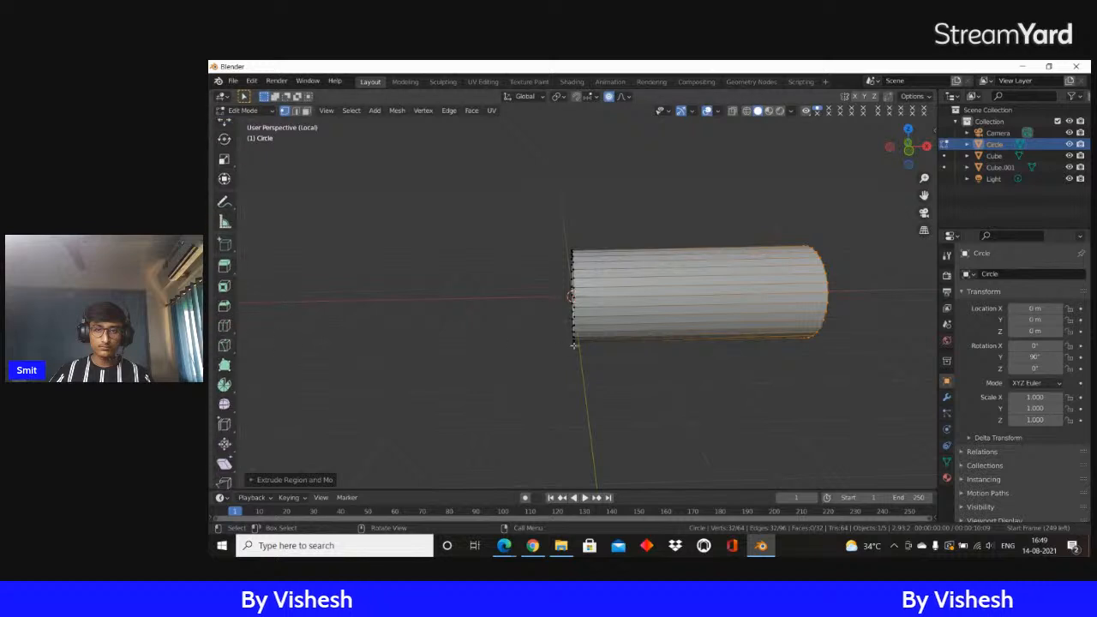
# Cut two edge loops around the tube, sliding one close to each end
pyautogui.scroll(-1, 582, 350)
pyautogui.press('Tab')
pyautogui.press('Tab')
pyautogui.hotkey('ctrl', 'r')
pyautogui.scroll(7, 598, 293)
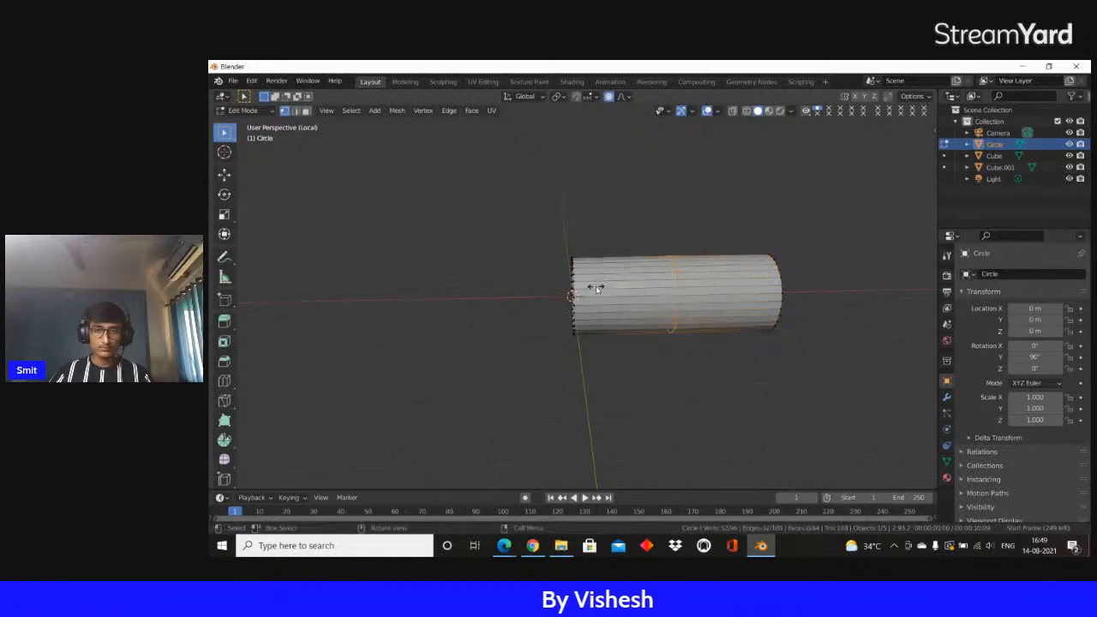
pyautogui.click(596, 286)
pyautogui.click(522, 283)
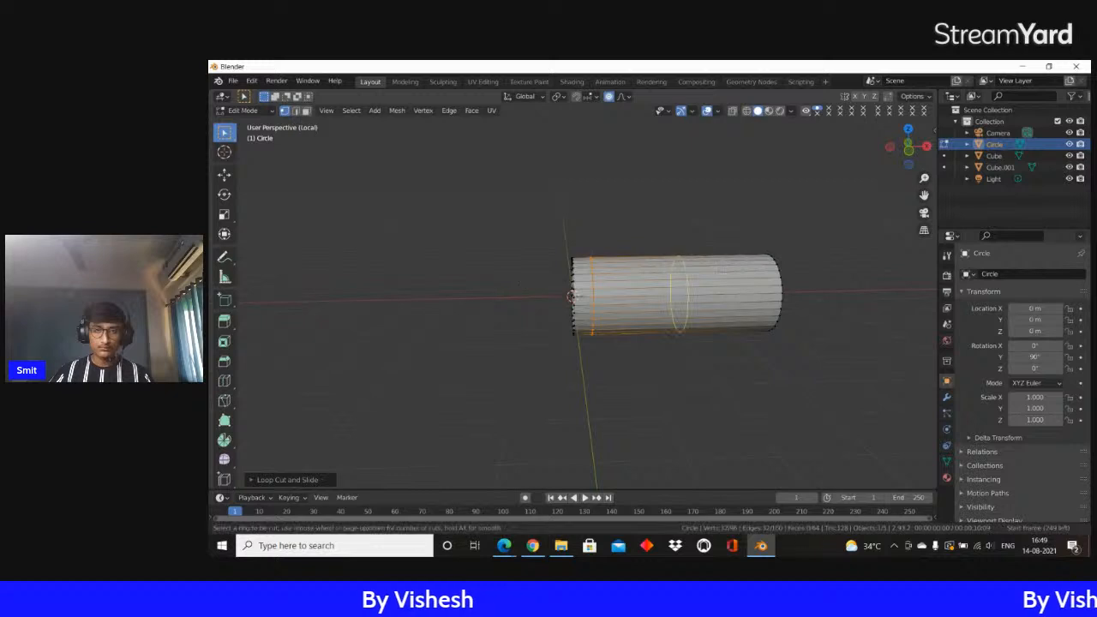
pyautogui.click(804, 275)
# Select the narrow face rings at both ends of the tube in face selection mode
pyautogui.press('3')
pyautogui.keyDown('alt'); pyautogui.click(582, 294); pyautogui.keyUp('alt')
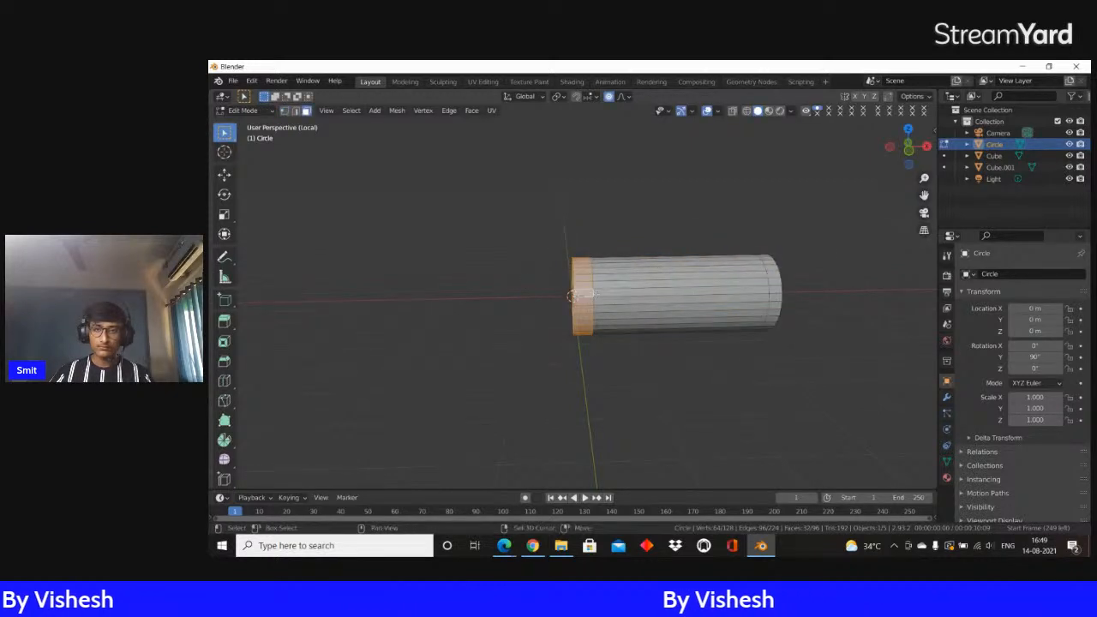
pyautogui.hotkey('alt', 'shift')
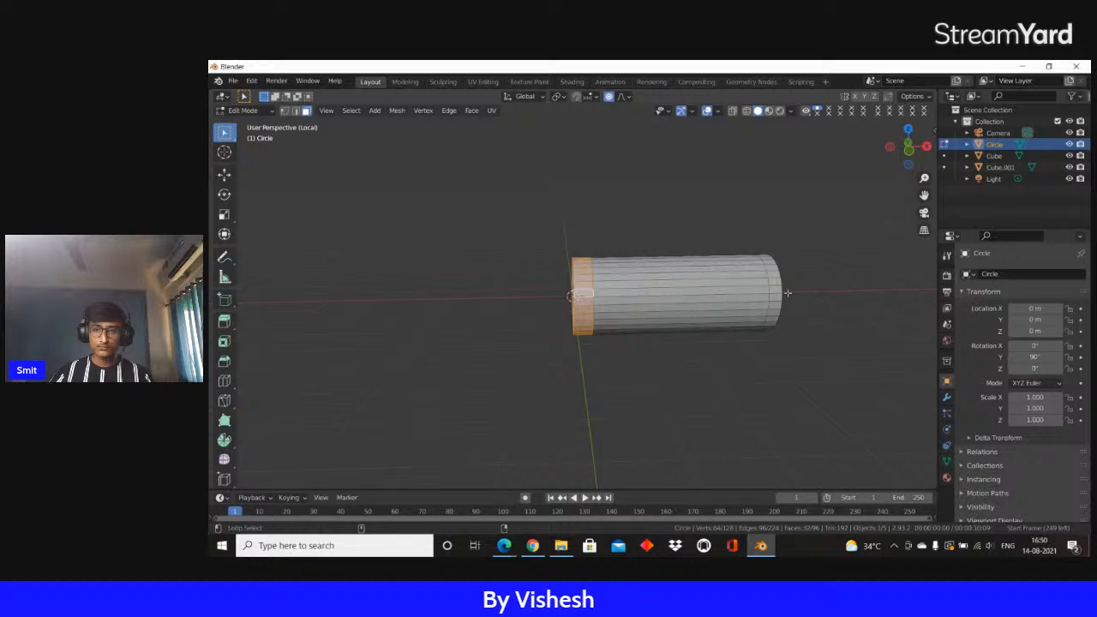
pyautogui.keyDown('alt'); pyautogui.keyDown('shift'); pyautogui.click(774, 292); pyautogui.keyUp('shift'); pyautogui.keyUp('alt')
pyautogui.scroll(4, 789, 292)
pyautogui.scroll(-1, 805, 290)
pyautogui.moveTo(807, 289); pyautogui.dragTo(791, 290, button='middle')
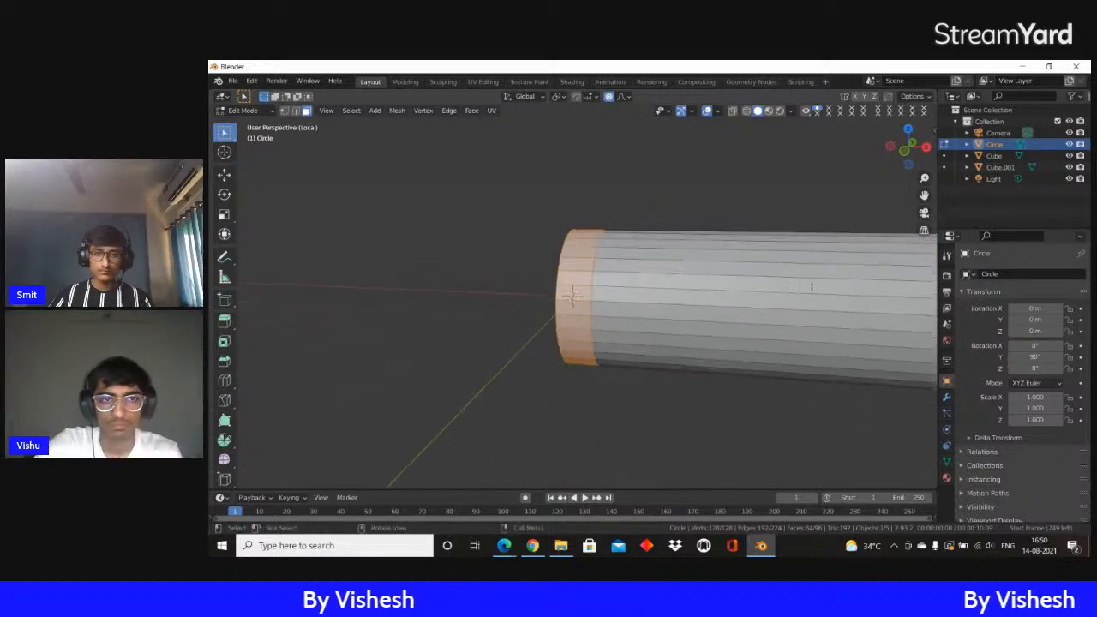
# Extrude both end rings in place, turn off proportional editing, and scale them out to about 1.1 with X locked
pyautogui.scroll(-3, 792, 290)
pyautogui.press('e')
pyautogui.rightClick(881, 281)
pyautogui.press('s')
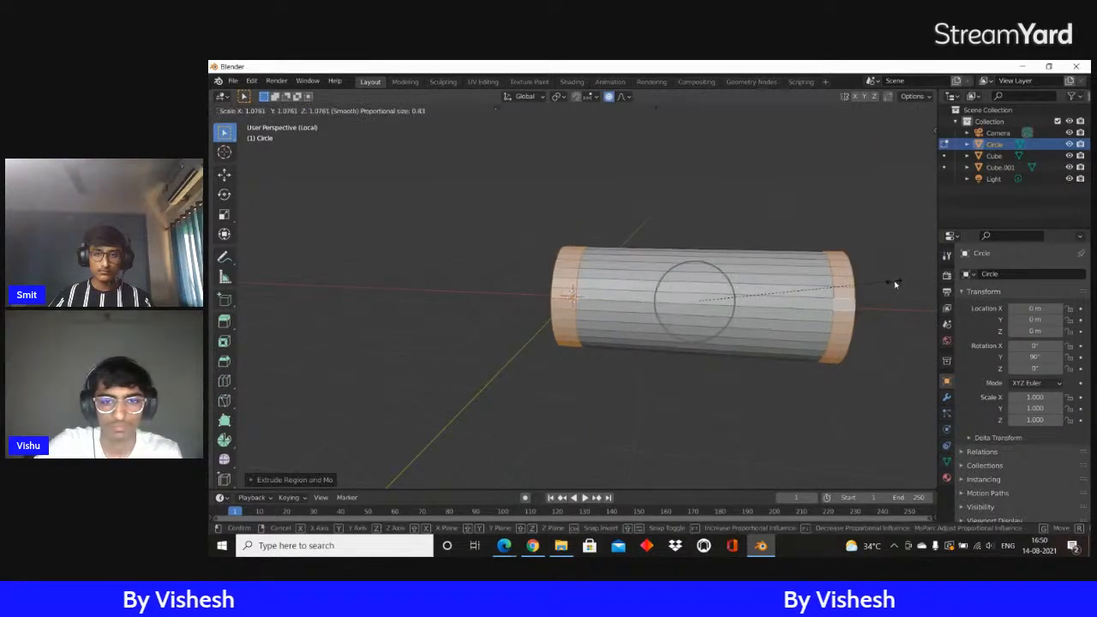
pyautogui.rightClick(876, 280)
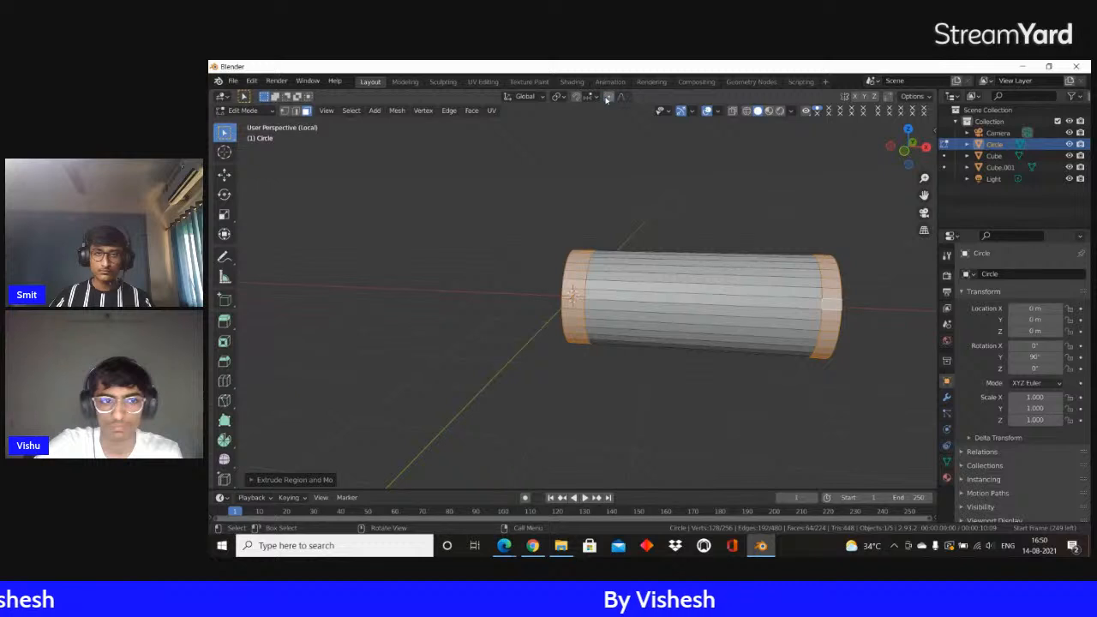
pyautogui.press('s')
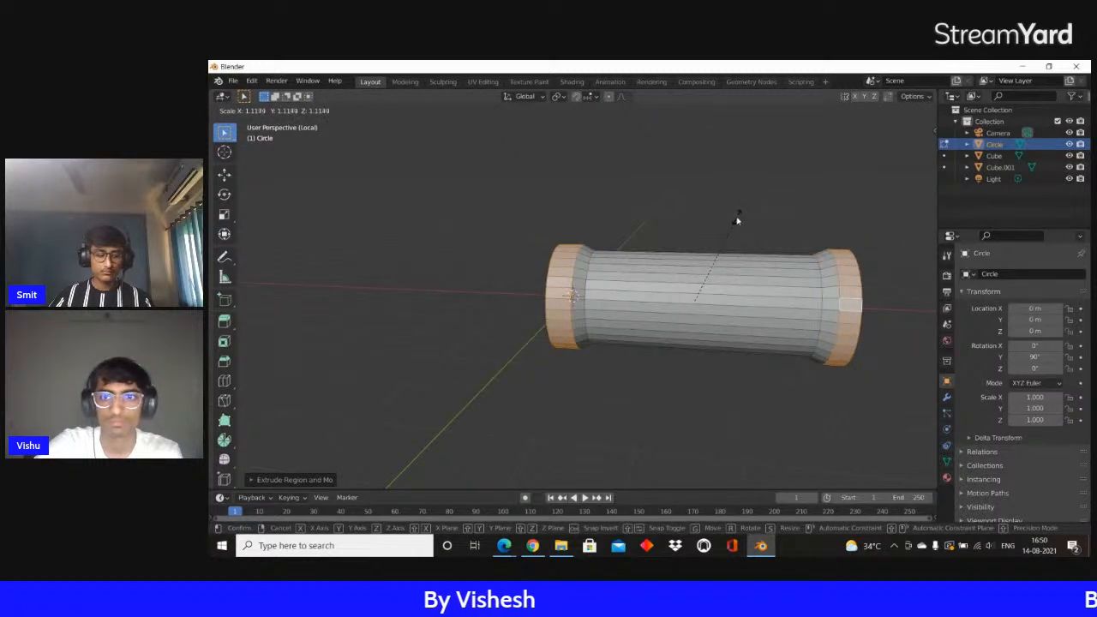
pyautogui.hotkey('shift', 'y')
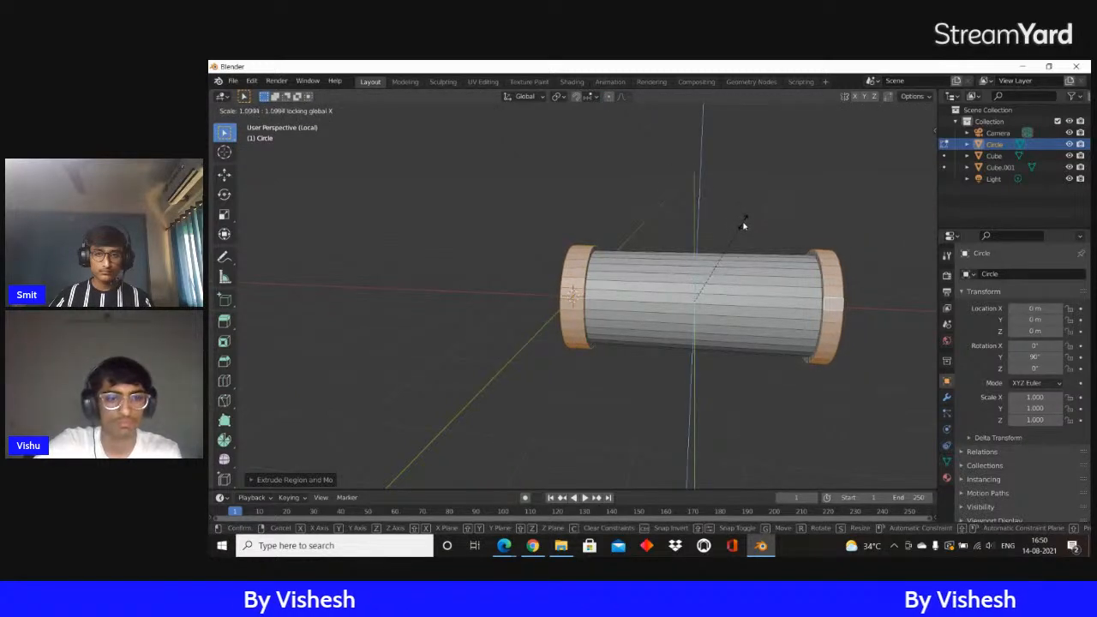
pyautogui.click(743, 226)
# Select the full ring of long faces between the tube's two rims
pyautogui.click(708, 299)
pyautogui.moveTo(708, 299); pyautogui.dragTo(642, 335, button='middle')
pyautogui.click(361, 112)
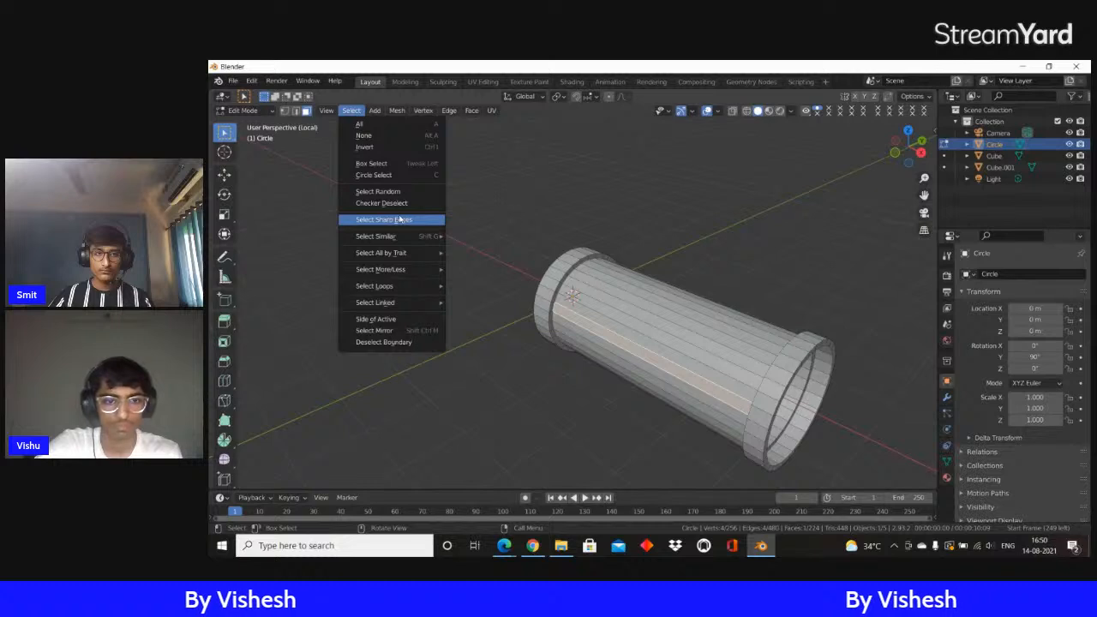
pyautogui.moveTo(729, 275); pyautogui.dragTo(660, 297, button='middle')
pyautogui.scroll(-2, 661, 297)
pyautogui.scroll(1, 661, 297)
pyautogui.keyDown('shift'); pyautogui.click(615, 328); pyautogui.keyUp('shift')
pyautogui.moveTo(615, 328); pyautogui.dragTo(682, 325, button='middle')
pyautogui.press('z')
pyautogui.click(682, 328)
pyautogui.hotkey('ctrl', 'z')
pyautogui.hotkey('ctrl', 'z')
pyautogui.keyDown('alt'); pyautogui.click(684, 318); pyautogui.keyUp('alt')
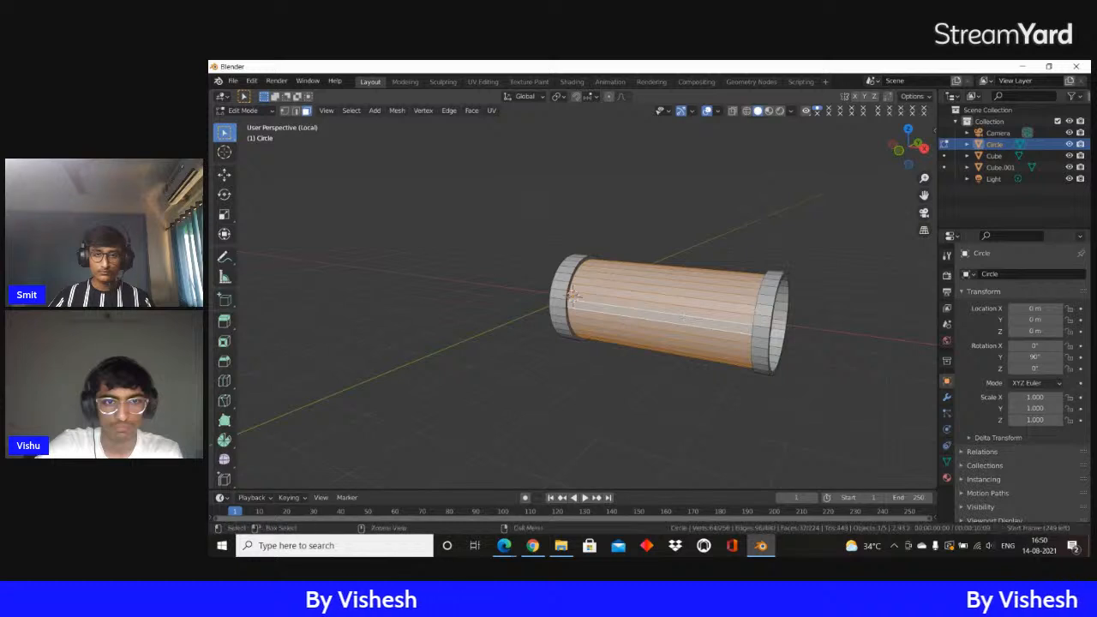
# Try to inset the middle faces individually, extrude them and scale them outward
pyautogui.moveTo(684, 318); pyautogui.dragTo(851, 313, button='middle')
pyautogui.scroll(2, 843, 313)
pyautogui.press('i')
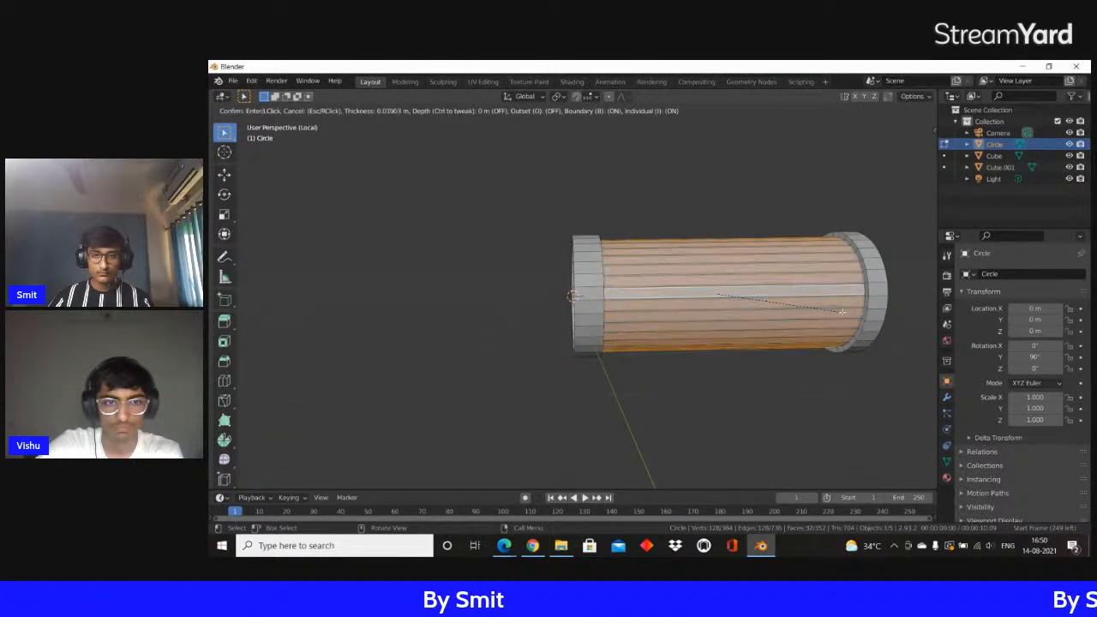
pyautogui.click(842, 312)
pyautogui.press('e')
pyautogui.press('s')
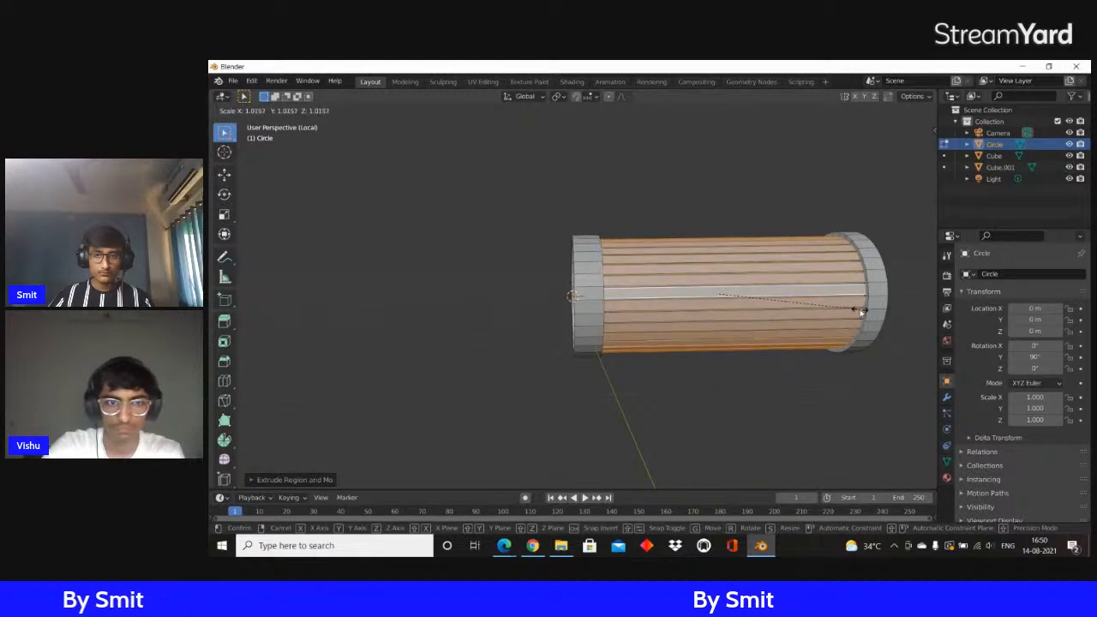
pyautogui.click(859, 310)
# Inset each of the long middle faces individually by about 0.008 m
pyautogui.scroll(8, 823, 305)
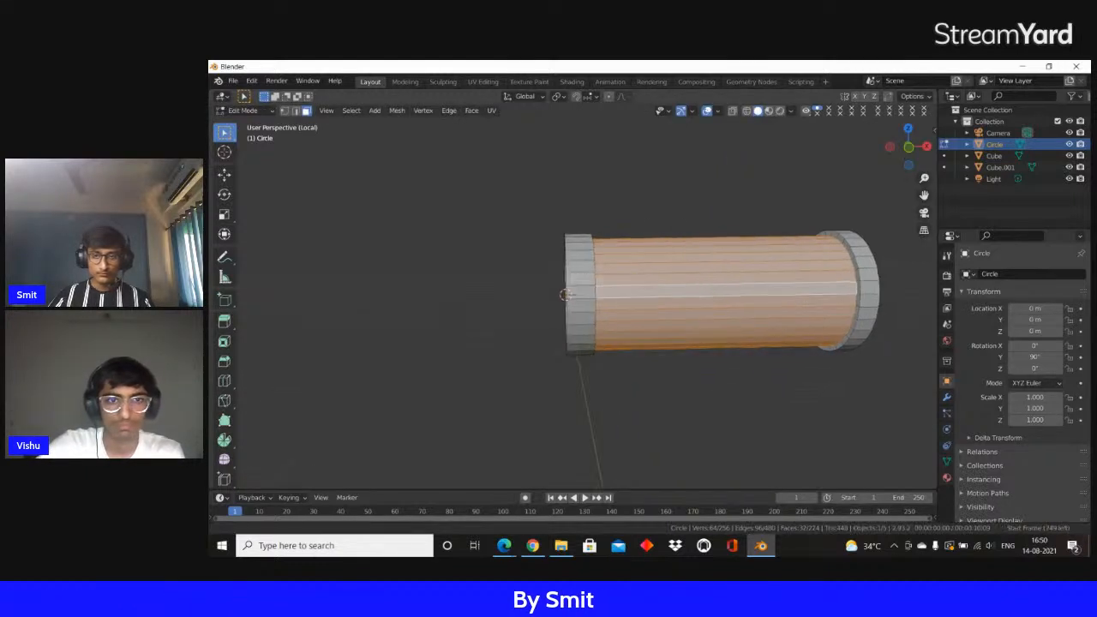
pyautogui.press('i')
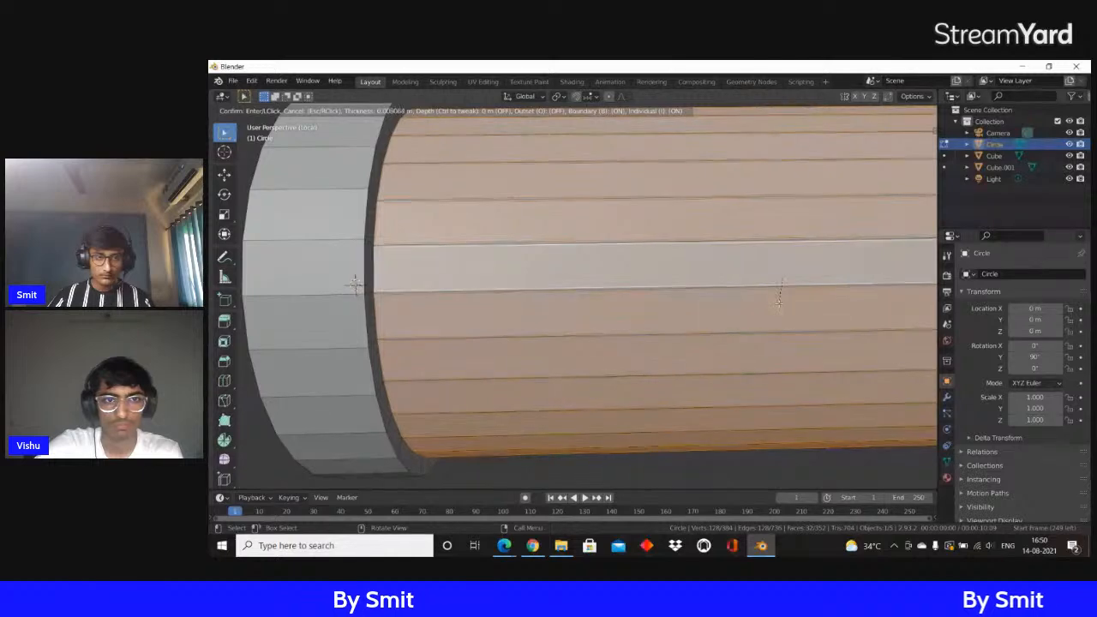
pyautogui.click(779, 300)
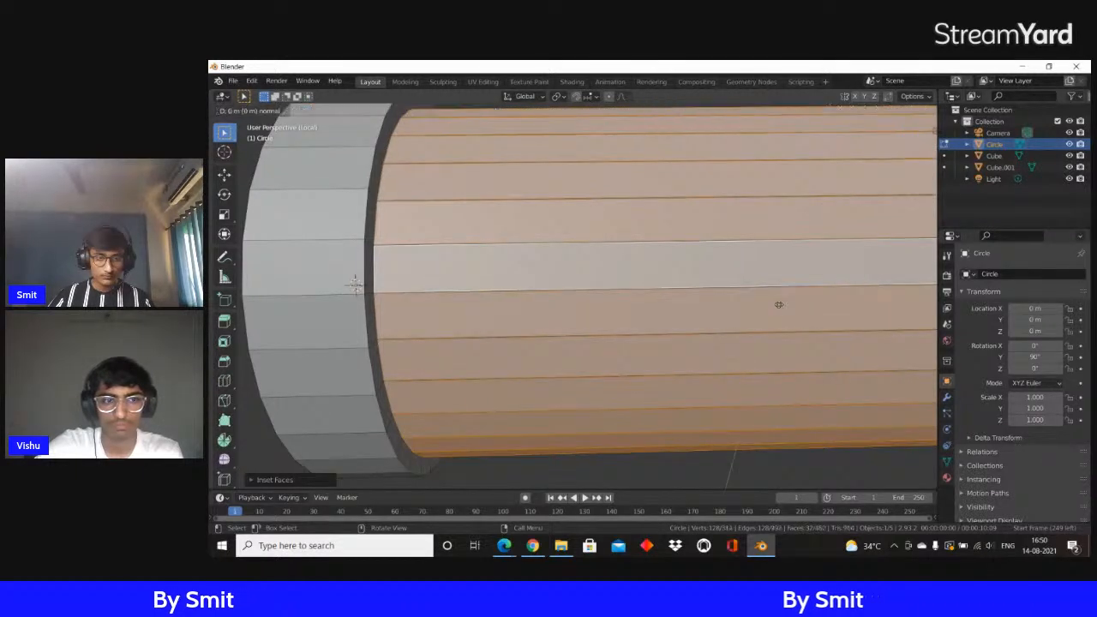
# Extrude the inset middle faces and scale them slightly inward with the X axis locked
pyautogui.press('e')
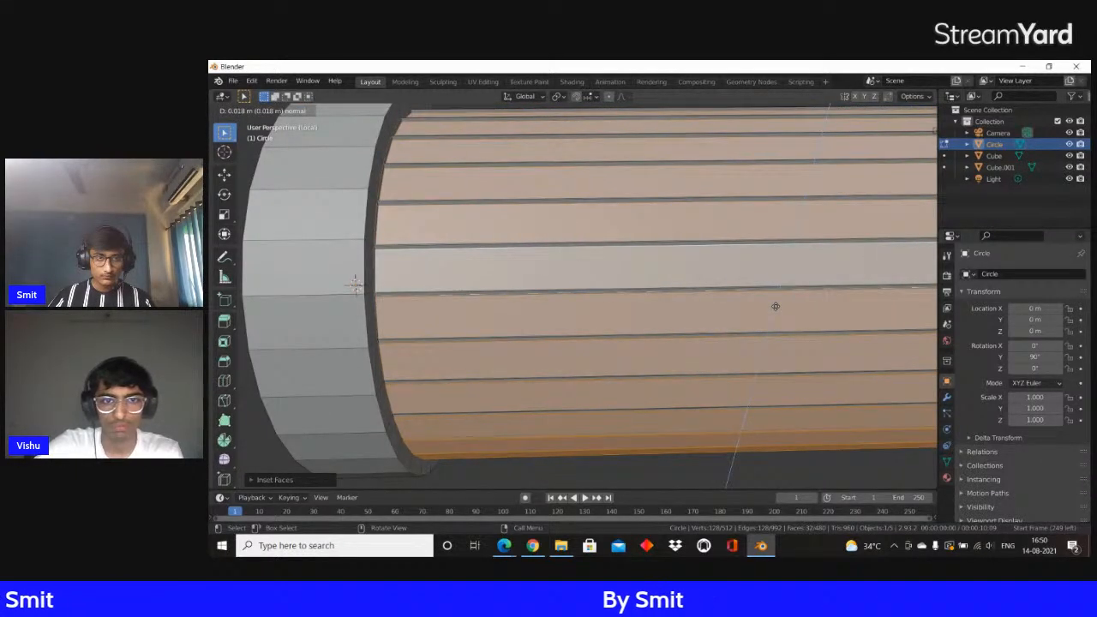
pyautogui.click(789, 301)
pyautogui.press('s')
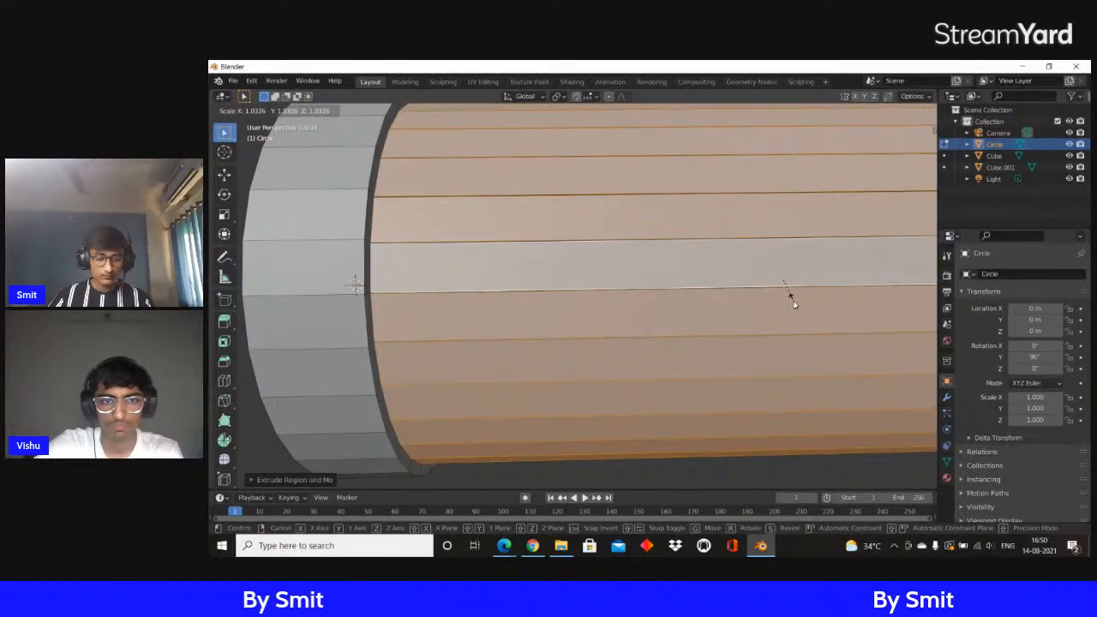
pyautogui.hotkey('shift', 'x')
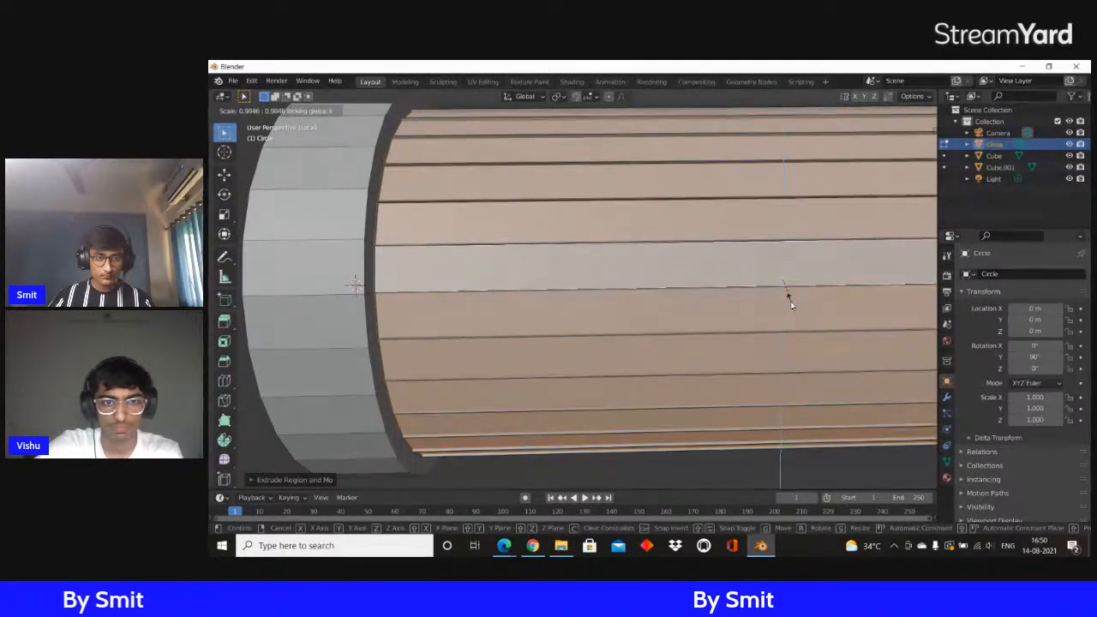
pyautogui.click(791, 301)
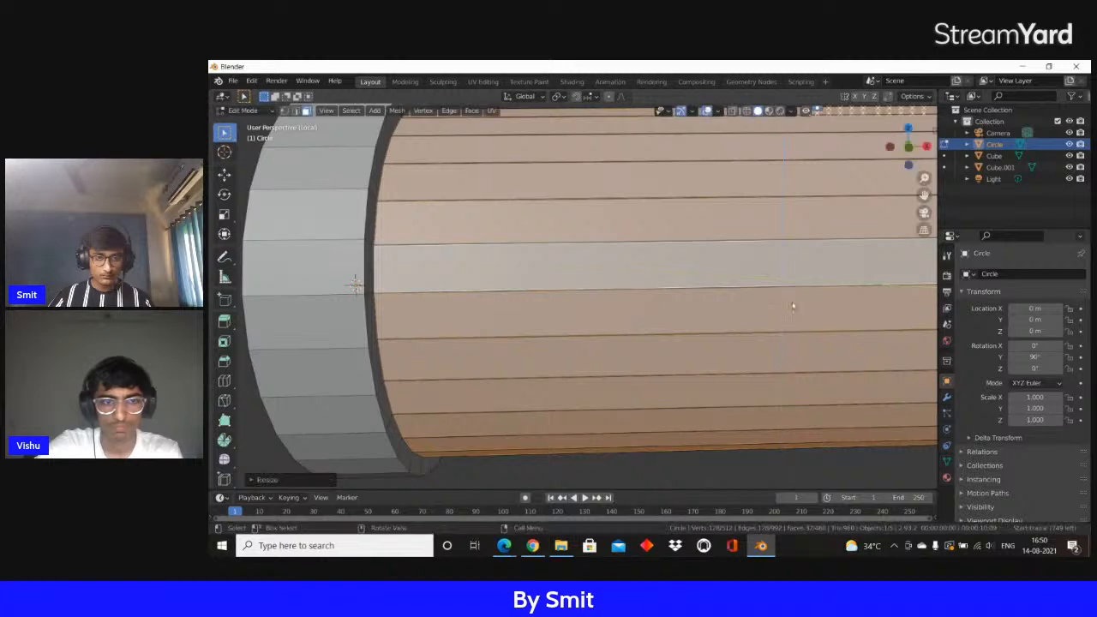
# Shade the tube smooth in Object Mode and enable Auto Smooth at 30° for its normals
pyautogui.press('Tab')
pyautogui.scroll(-10, 785, 308)
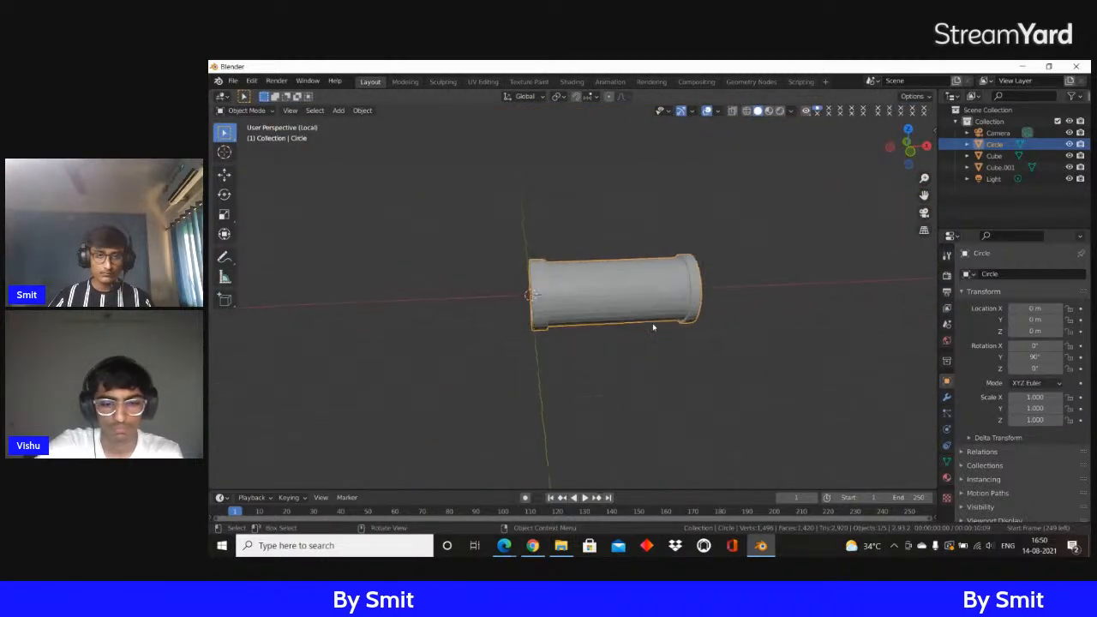
pyautogui.scroll(6, 652, 323)
pyautogui.press('z')
pyautogui.click(710, 314)
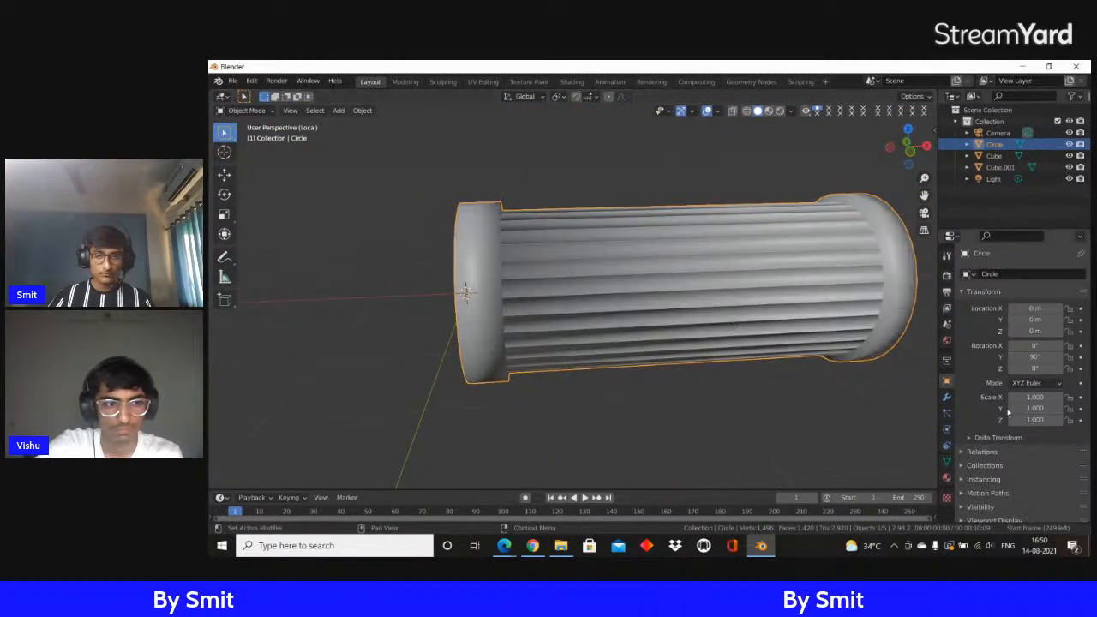
pyautogui.click(946, 457)
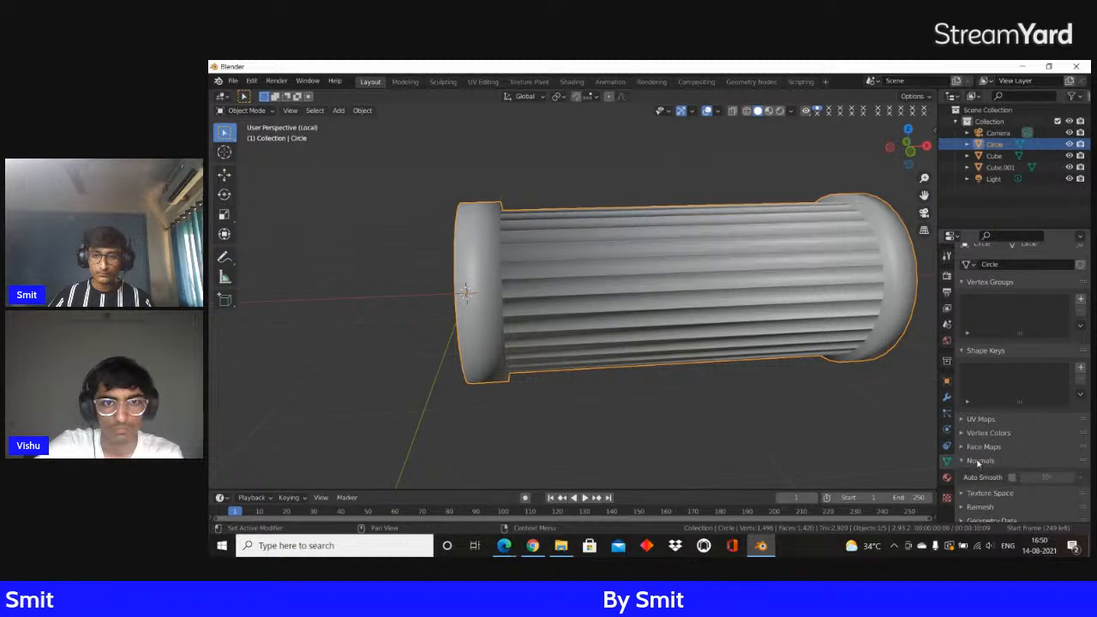
pyautogui.click(1012, 477)
pyautogui.scroll(4, 622, 354)
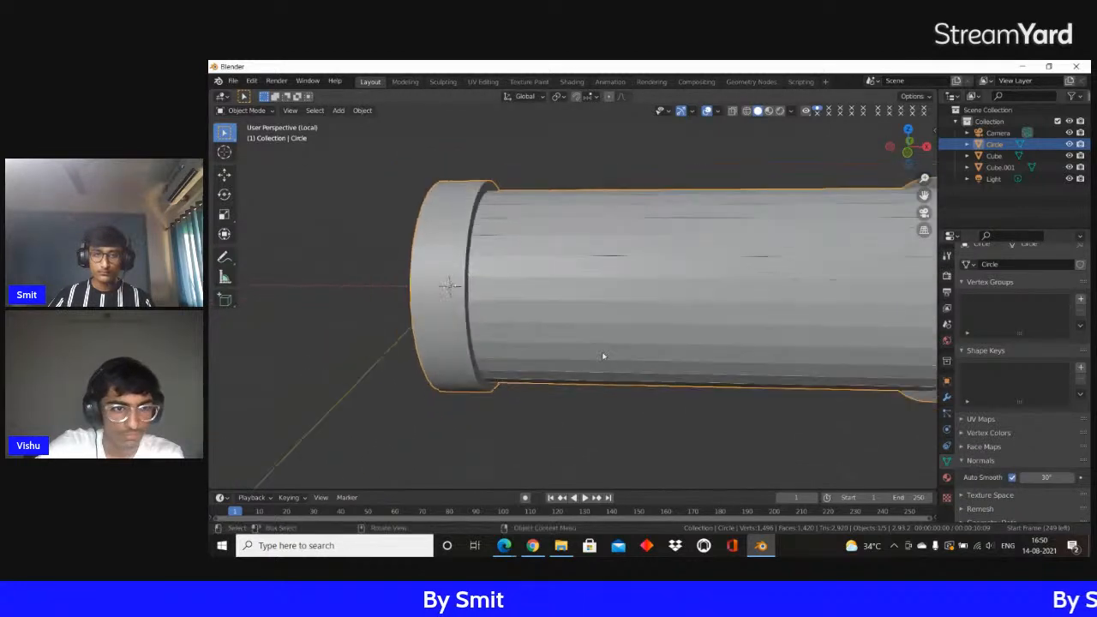
pyautogui.scroll(-5, 605, 357)
pyautogui.scroll(-2, 604, 347)
pyautogui.moveTo(594, 337); pyautogui.dragTo(638, 309, button='middle')
# Return the tube to Edit Mode and clear the face selection
pyautogui.press('Tab')
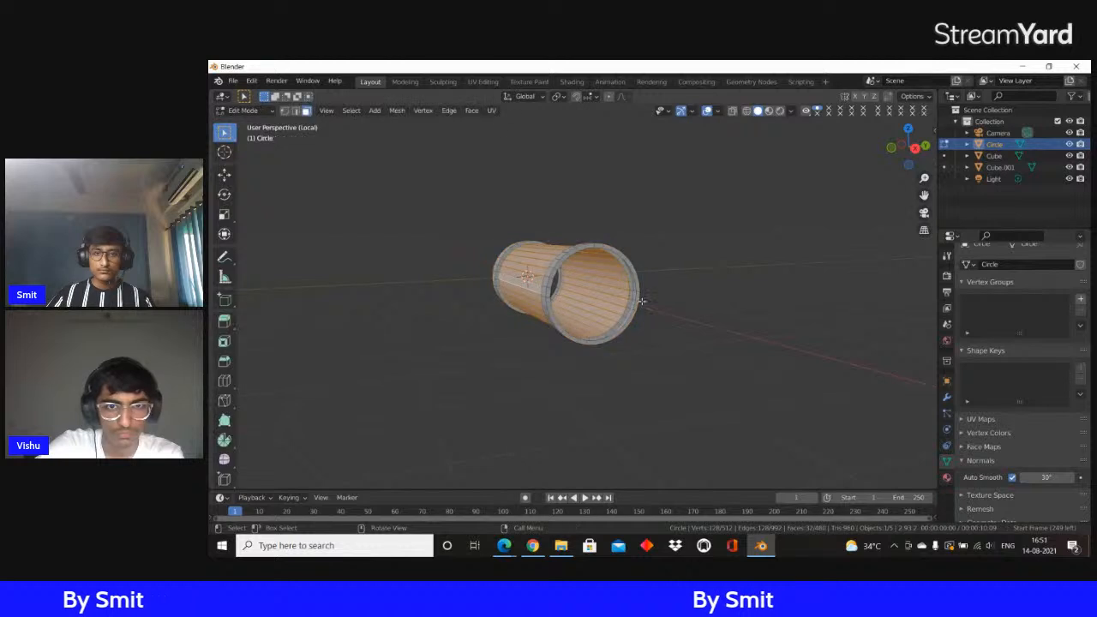
pyautogui.scroll(3, 664, 310)
pyautogui.hotkey('alt', 'a')
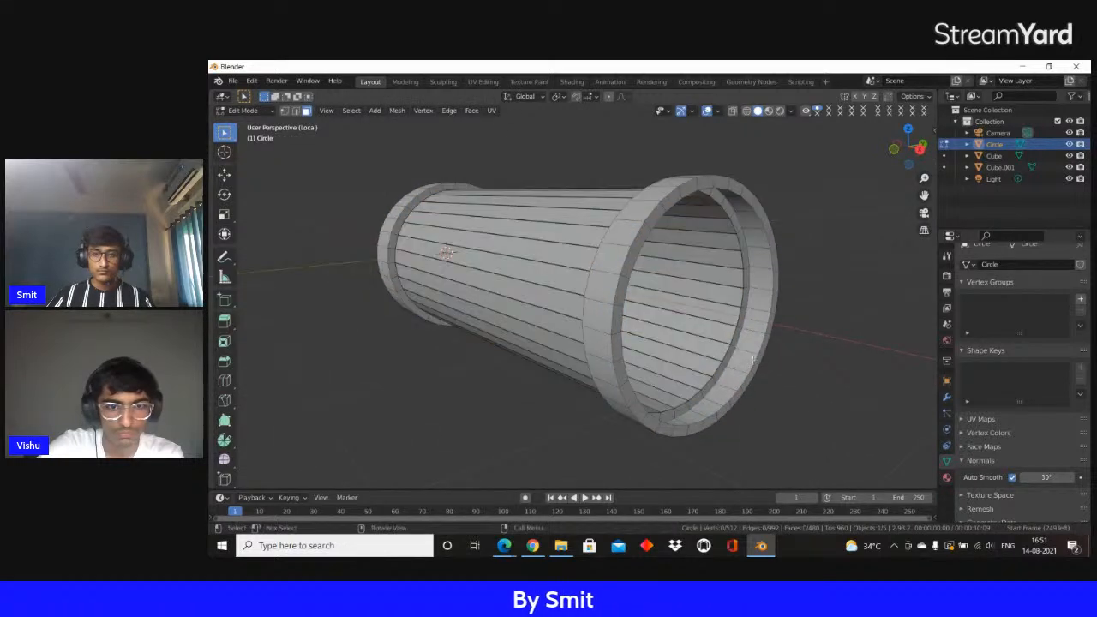
pyautogui.scroll(-1, 762, 355)
# Try to close the tube's open end by filling it and bridging its edge loop
pyautogui.press('f')
pyautogui.moveTo(764, 353); pyautogui.dragTo(614, 318, button='middle')
pyautogui.rightClick(615, 318)
pyautogui.click(551, 182)
pyautogui.scroll(3, 566, 300)
pyautogui.scroll(-4, 573, 331)
pyautogui.hotkey('ctrl', 'z')
pyautogui.hotkey('ctrl', 'z')
pyautogui.moveTo(572, 332); pyautogui.dragTo(662, 343, button='middle')
pyautogui.rightClick(661, 343)
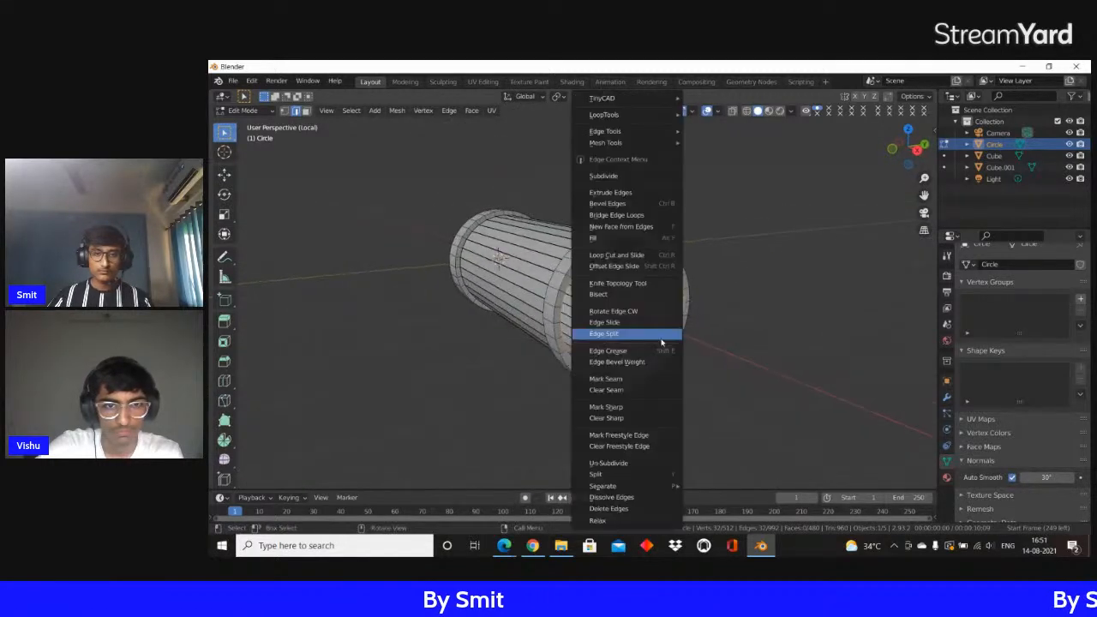
pyautogui.click(619, 215)
# Extrude the edge loop at the tube's open end and scale it inward to narrow the opening
pyautogui.moveTo(704, 285)
pyautogui.mouseDown(button='middle')
pyautogui.moveTo(673, 272)
pyautogui.moveTo(725, 281)
pyautogui.mouseUp(button='middle')
pyautogui.scroll(3, 677, 277)
pyautogui.moveTo(810, 326); pyautogui.dragTo(731, 326, button='middle')
pyautogui.press('e')
pyautogui.rightClick(759, 327)
pyautogui.press('s')
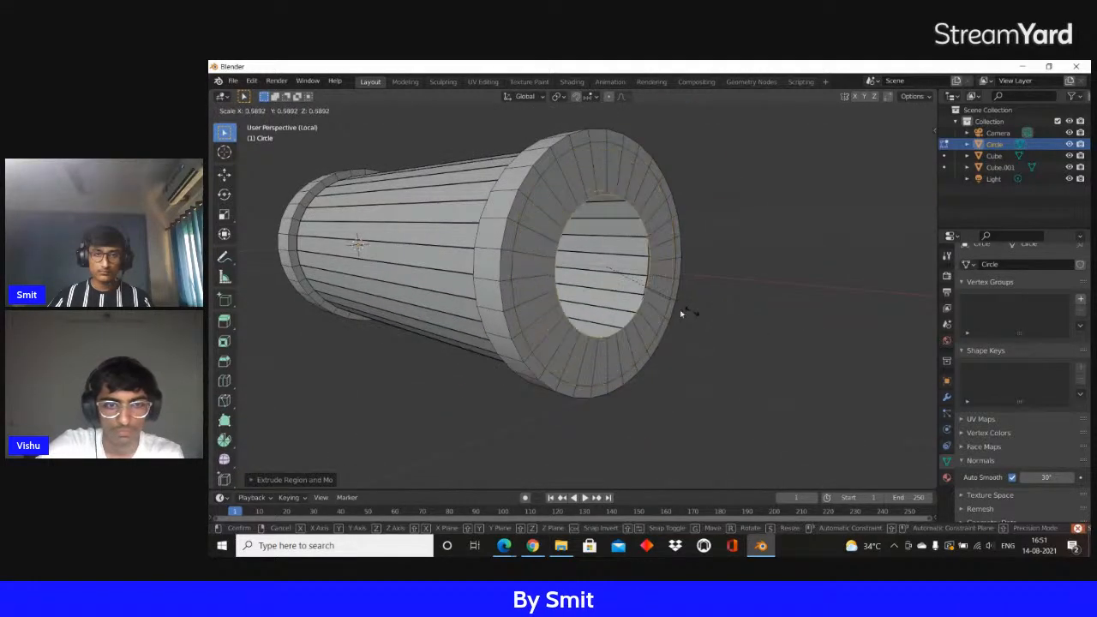
pyautogui.click(635, 268)
# Rescale the narrowed opening's edge loop, extrude it once more, and return to Object Mode
pyautogui.moveTo(662, 276); pyautogui.dragTo(730, 291, button='middle')
pyautogui.press('s')
pyautogui.click(701, 289)
pyautogui.press('e')
pyautogui.click(701, 276)
pyautogui.scroll(-5, 646, 283)
pyautogui.moveTo(552, 284)
pyautogui.mouseDown(button='middle')
pyautogui.moveTo(587, 300)
pyautogui.moveTo(568, 299)
pyautogui.mouseUp(button='middle')
pyautogui.press('Tab')
pyautogui.scroll(-3, 587, 299)
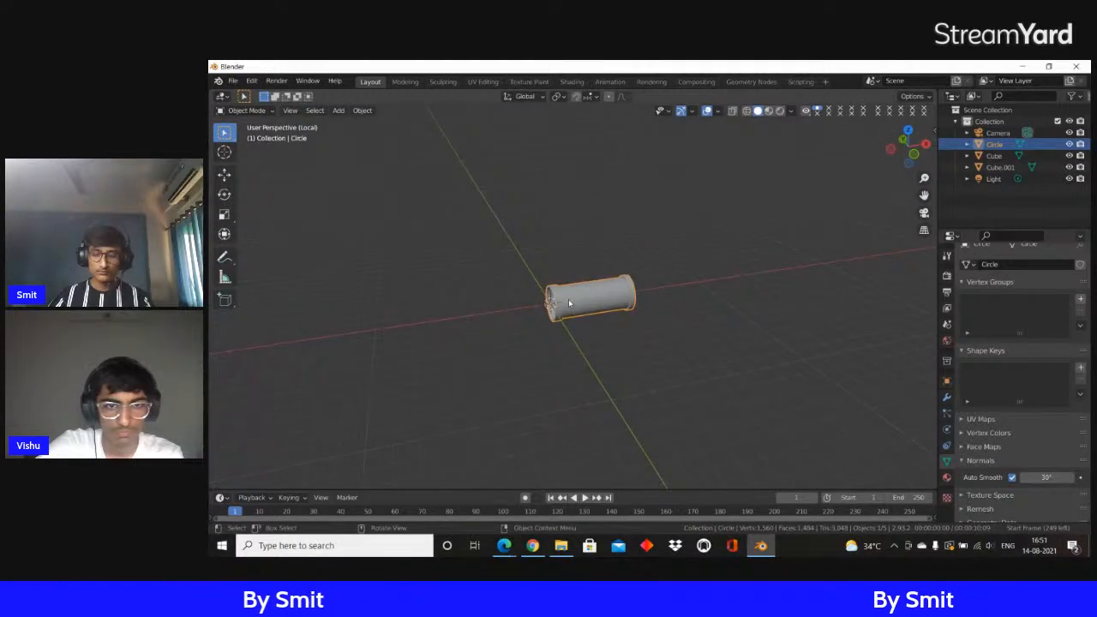
# Leave local view and check the handle beside the blade in different viewport shading modes
pyautogui.press('KP_Divide')
pyautogui.press('z')
pyautogui.click(641, 246)
pyautogui.scroll(5, 575, 264)
pyautogui.press('z')
pyautogui.click(492, 220)
pyautogui.scroll(-2, 536, 234)
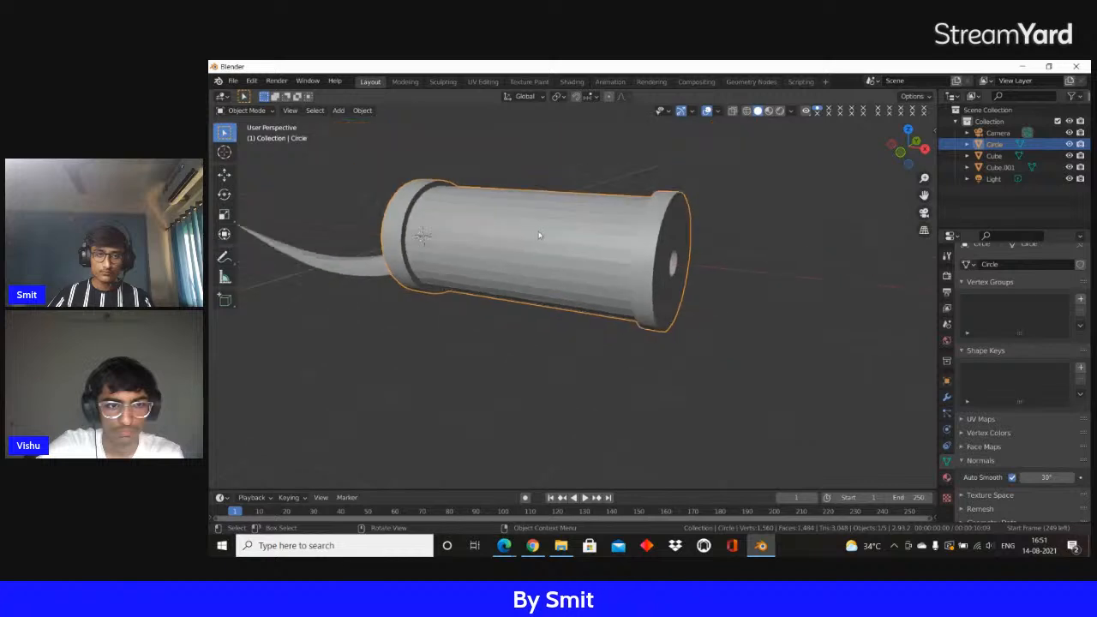
# Move the handle along the X axis to the end of the blade and scale it thinner
pyautogui.moveTo(537, 235); pyautogui.dragTo(560, 234, button='middle')
pyautogui.press('g')
pyautogui.press('x')
pyautogui.click(699, 228)
pyautogui.press('s')
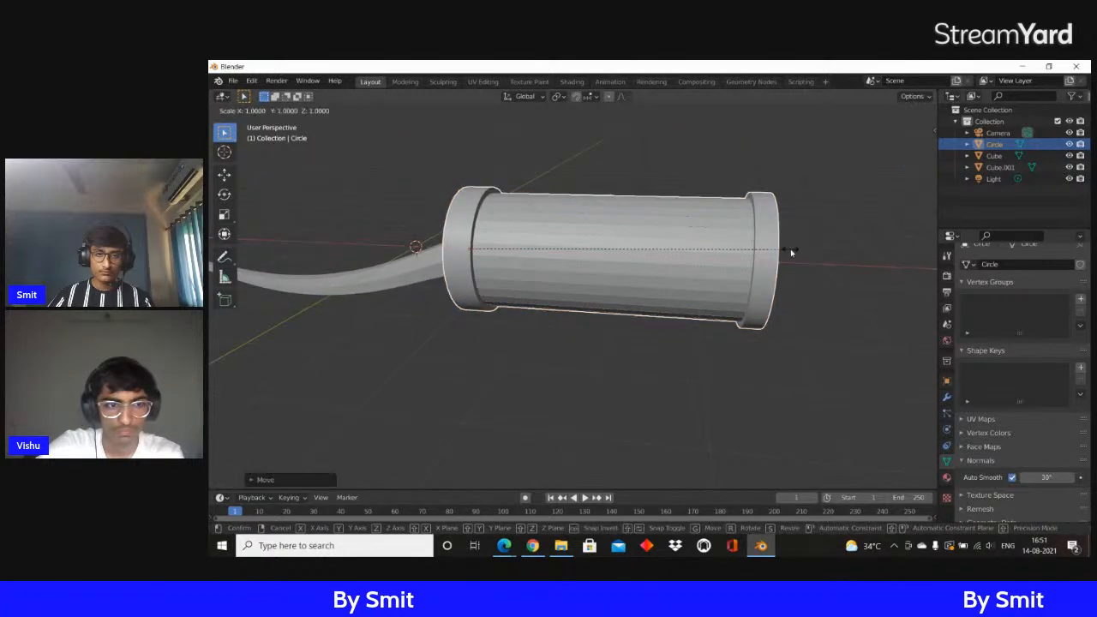
pyautogui.click(727, 234)
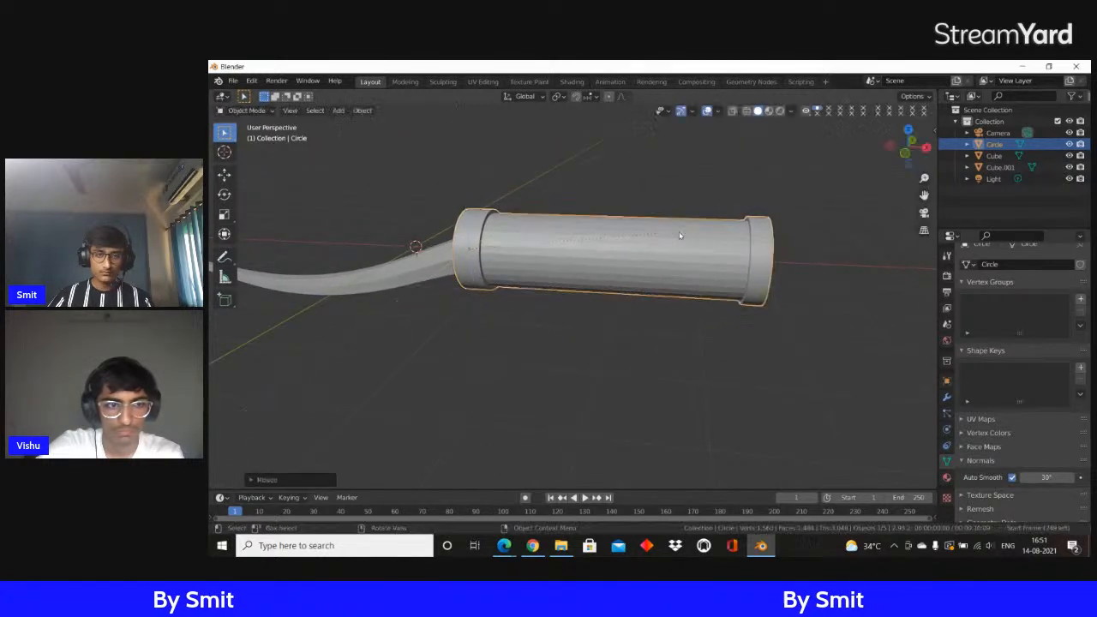
pyautogui.press('s')
pyautogui.click(612, 226)
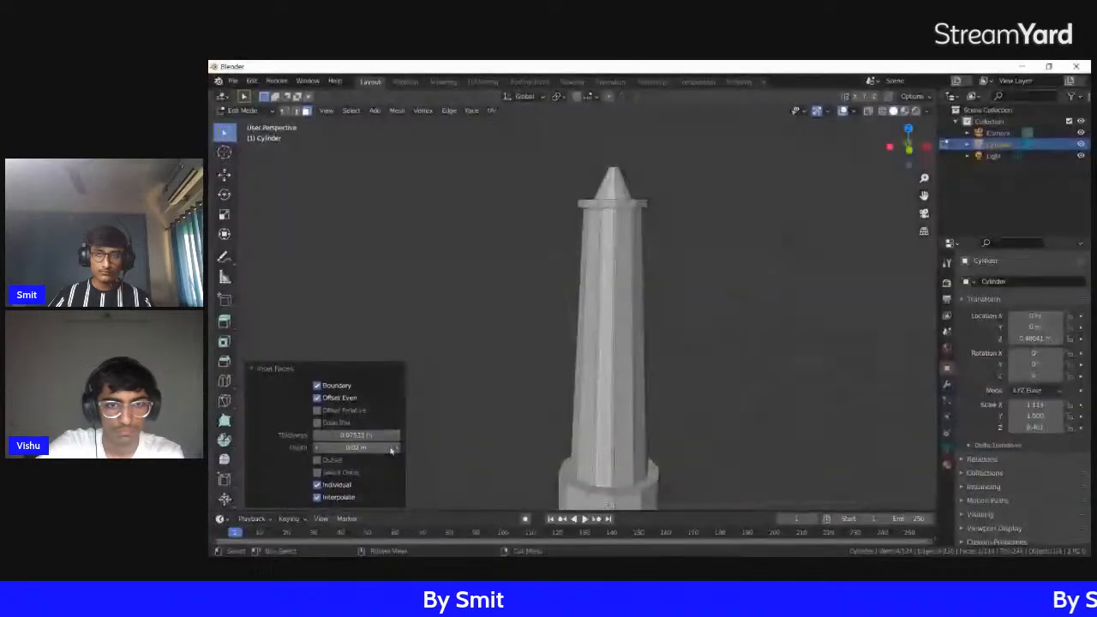
# Set the inset depth of the tower's tall side face to 0.002 m
pyautogui.moveTo(467, 450); pyautogui.dragTo(363, 460)
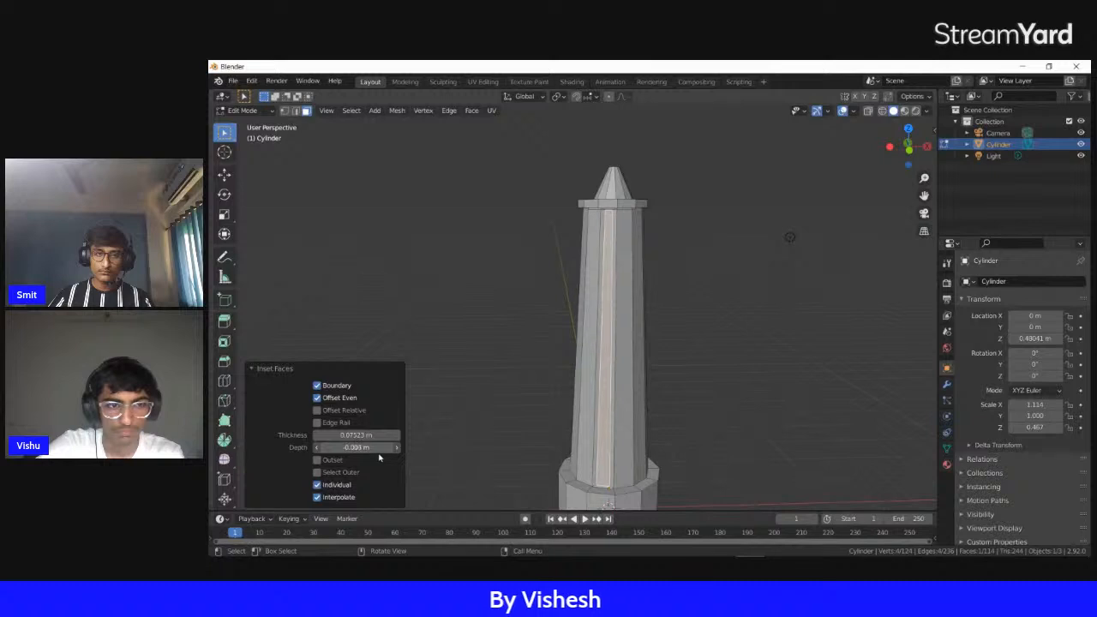
pyautogui.moveTo(759, 376); pyautogui.dragTo(823, 375, button='middle')
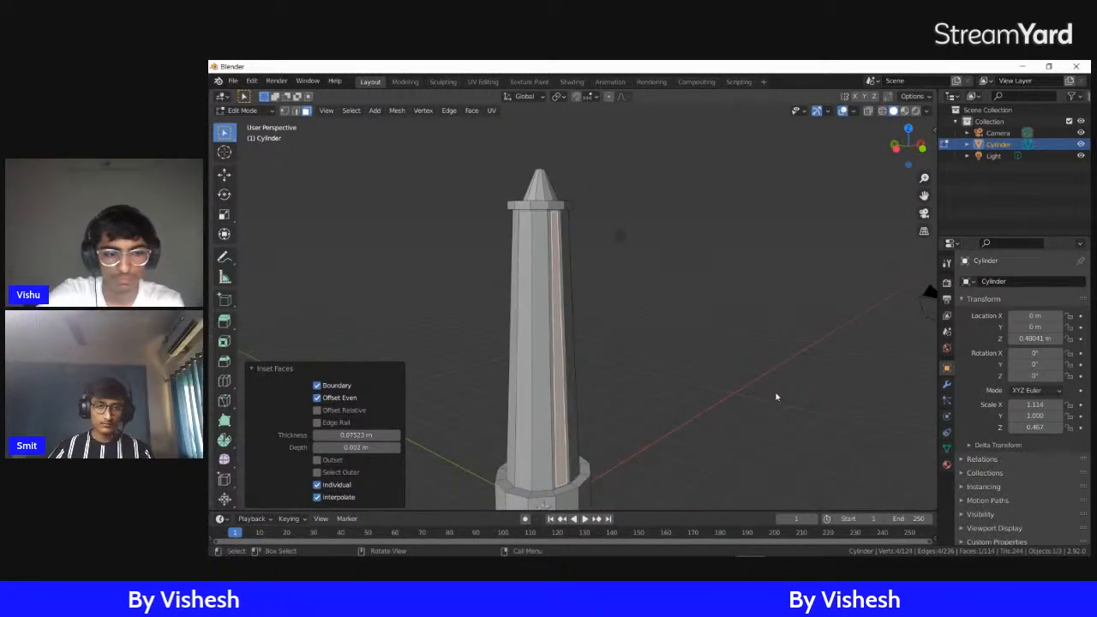
pyautogui.press('g')
pyautogui.press('z')
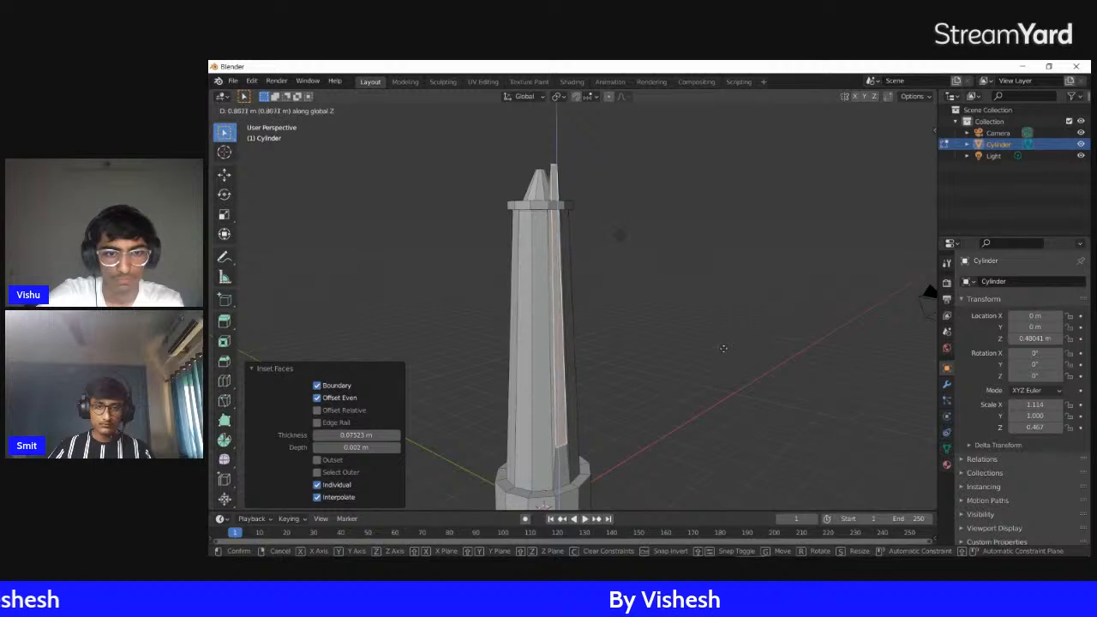
pyautogui.press('Escape')
# Try shrinking the inset face on the tower's tall side, first along Z and then uniformly
pyautogui.press('s')
pyautogui.press('z')
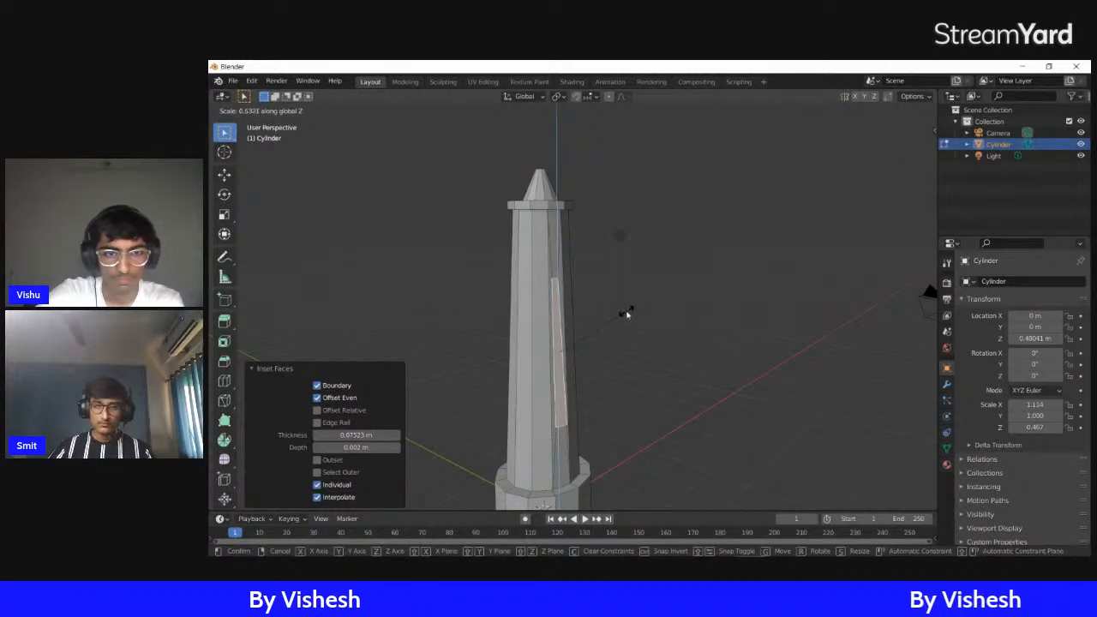
pyautogui.click(583, 330)
pyautogui.press('s')
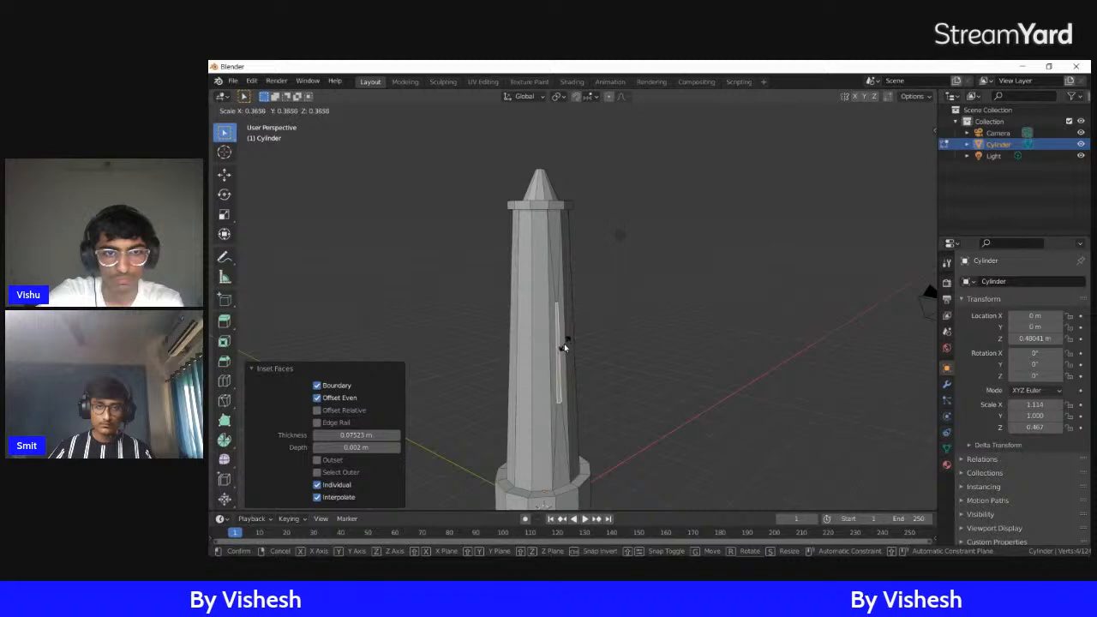
pyautogui.click(563, 344)
# Try widening the shrunken face in X and Y with Z locked, and undo the scaling back to the full-length inset
pyautogui.moveTo(629, 341)
pyautogui.mouseDown(button='middle')
pyautogui.moveTo(578, 340)
pyautogui.moveTo(619, 341)
pyautogui.mouseUp(button='middle')
pyautogui.press('s')
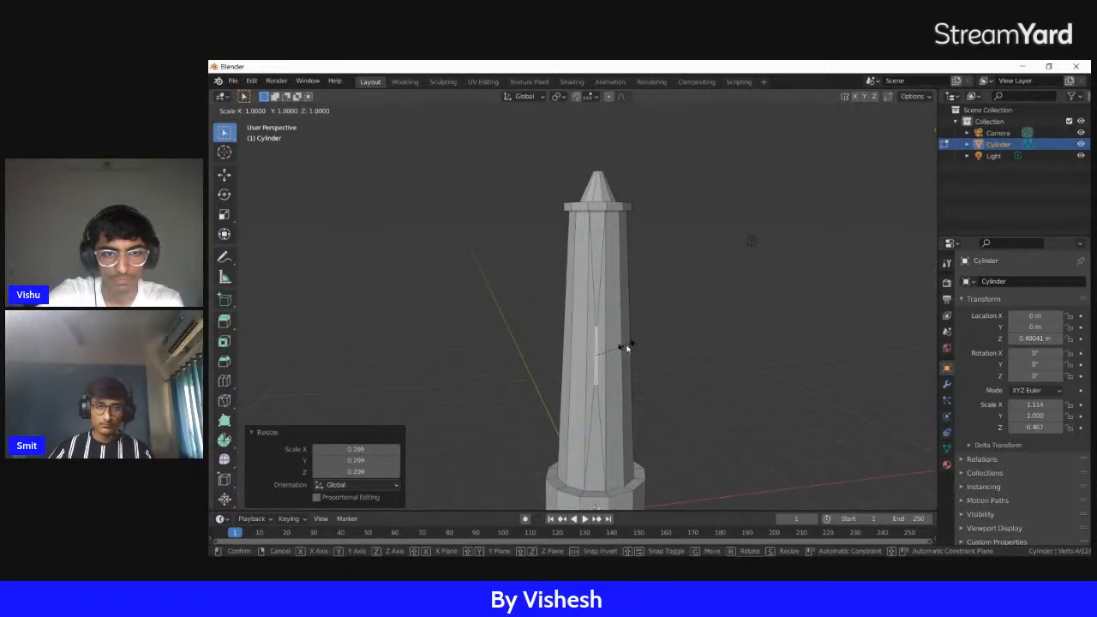
pyautogui.hotkey('shift', 'z')
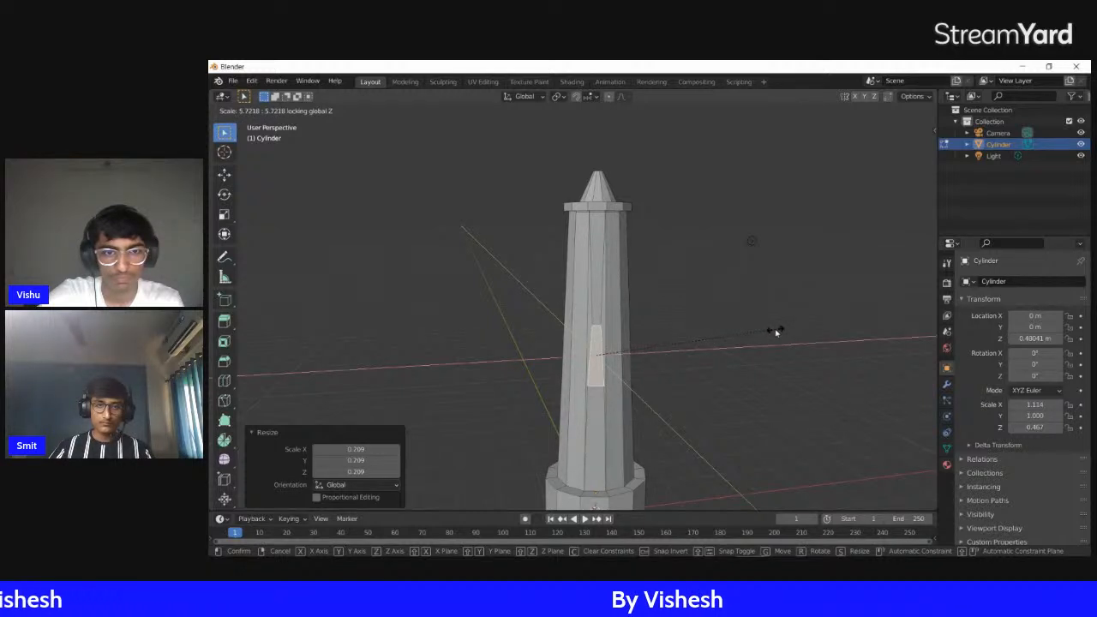
pyautogui.click(776, 332)
pyautogui.moveTo(710, 357); pyautogui.dragTo(747, 355, button='middle')
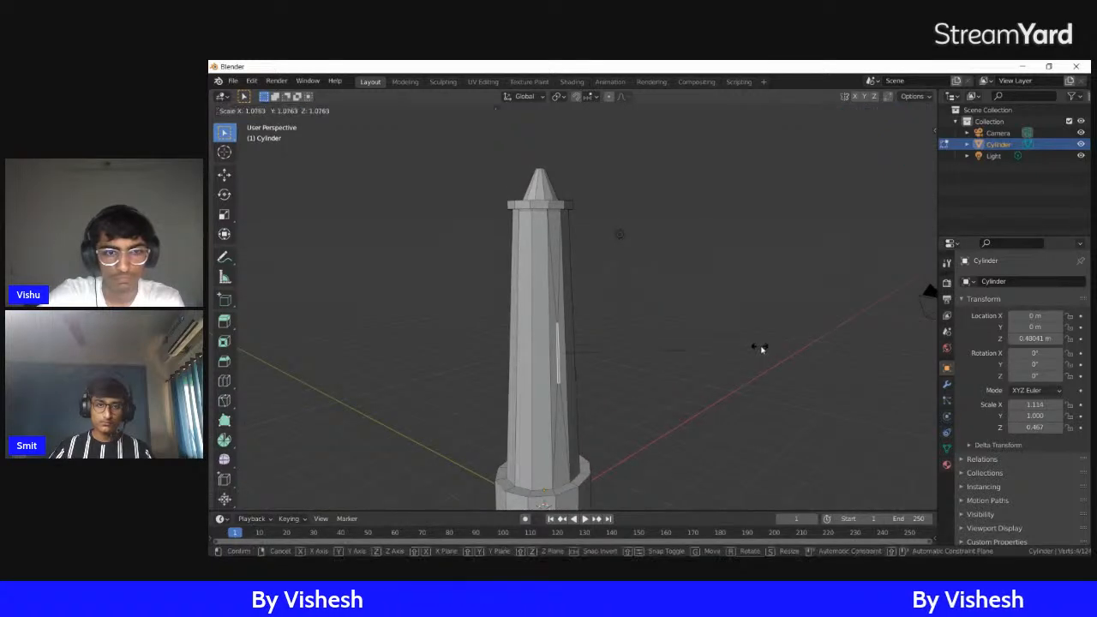
pyautogui.moveTo(759, 343); pyautogui.dragTo(705, 348, button='middle')
pyautogui.hotkey('ctrl', 'z')
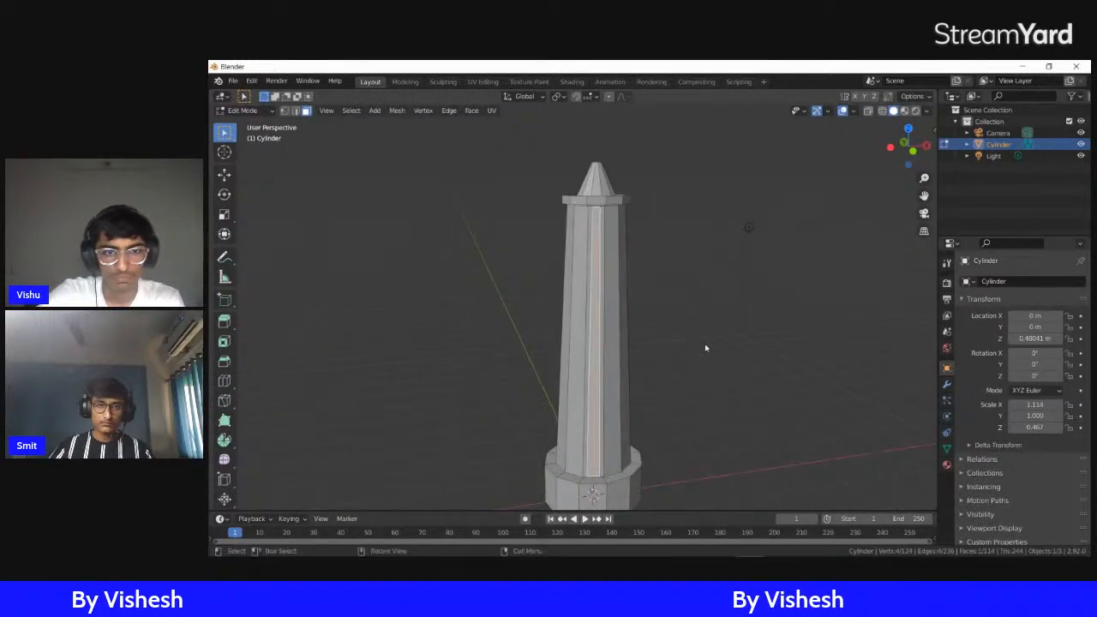
# Try moving the top edge of the tower's inset face along Z, and return to the face selection
pyautogui.keyDown('shift'); pyautogui.moveTo(606, 219); pyautogui.dragTo(608, 251, button='middle'); pyautogui.keyUp('shift')
pyautogui.scroll(5, 618, 303)
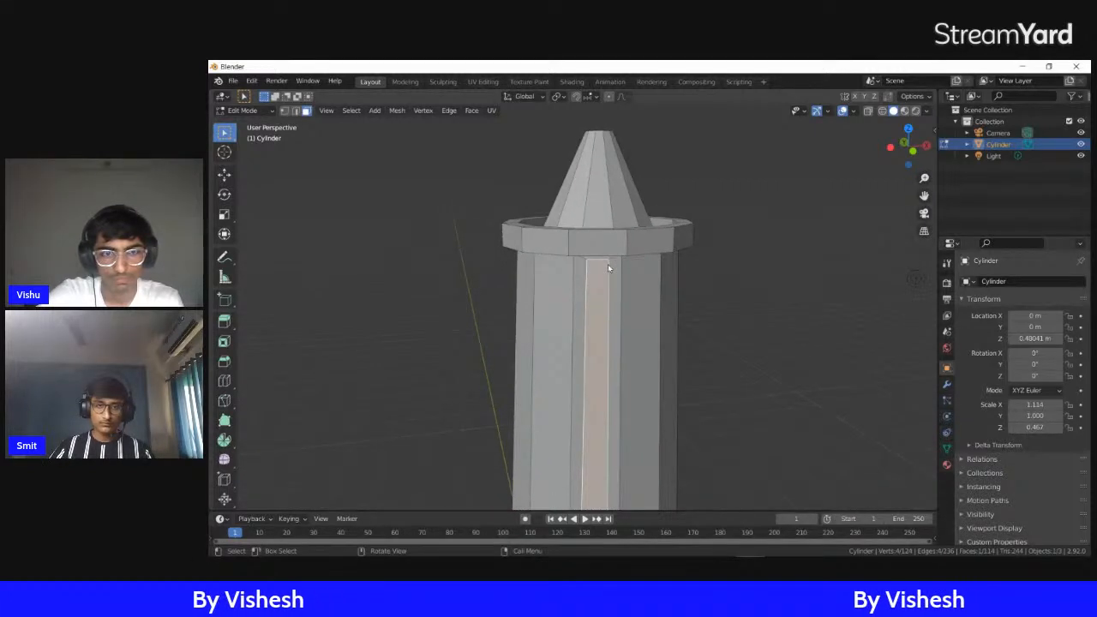
pyautogui.click(608, 260)
pyautogui.click(589, 267)
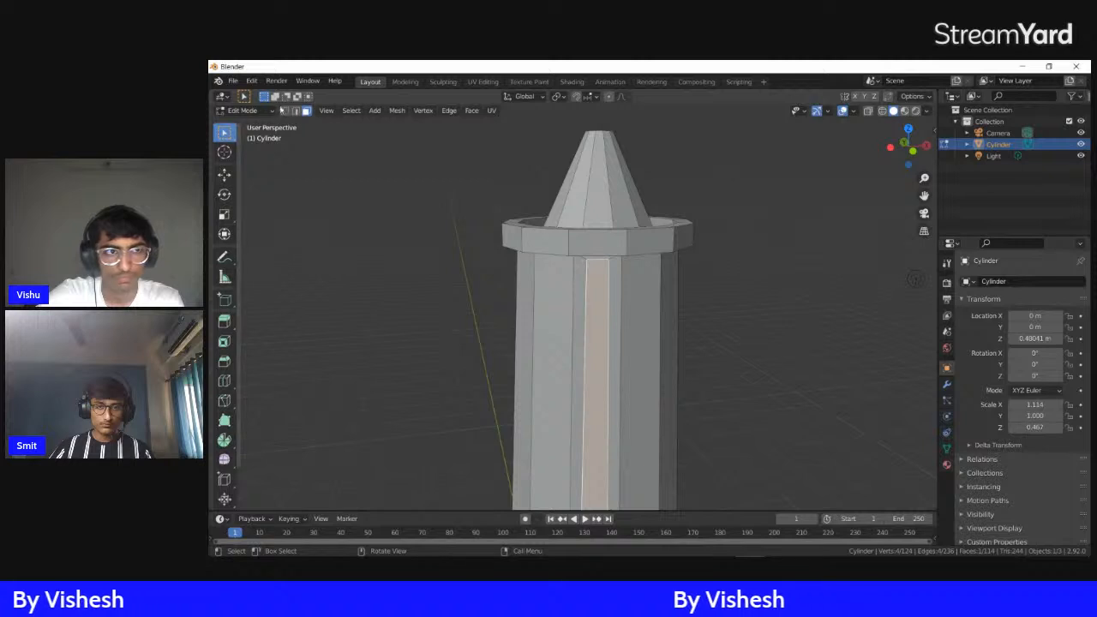
pyautogui.click(631, 249)
pyautogui.scroll(-4, 729, 291)
pyautogui.keyDown('shift'); pyautogui.moveTo(729, 291); pyautogui.dragTo(703, 134, button='middle'); pyautogui.keyUp('shift')
pyautogui.press('g')
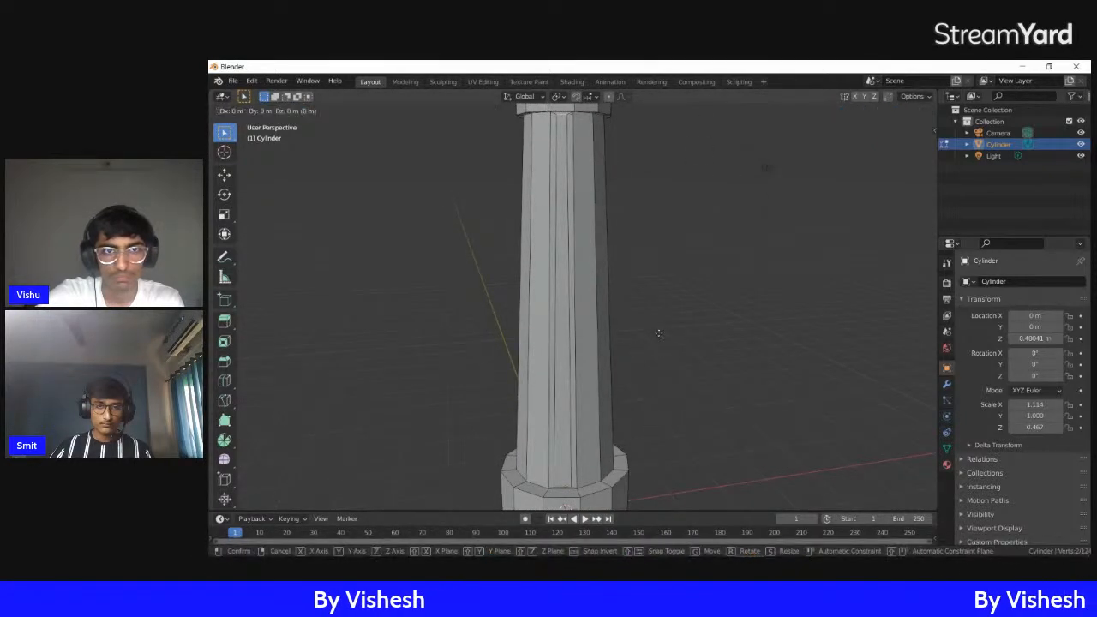
pyautogui.press('z')
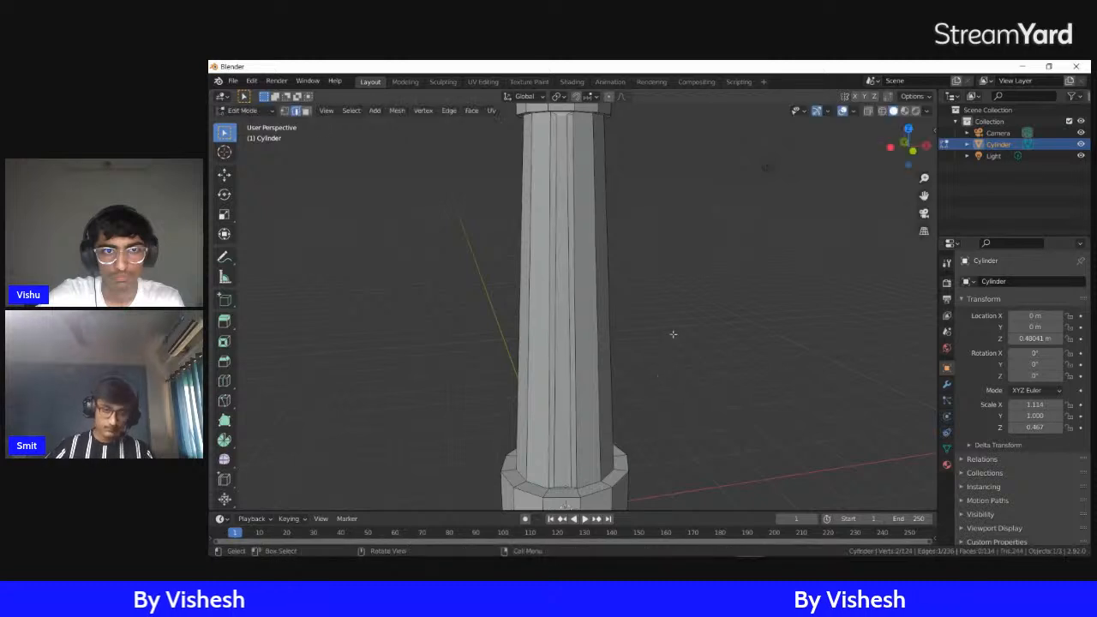
pyautogui.rightClick(674, 392)
pyautogui.press('g')
pyautogui.rightClick(673, 391)
pyautogui.scroll(-5, 669, 289)
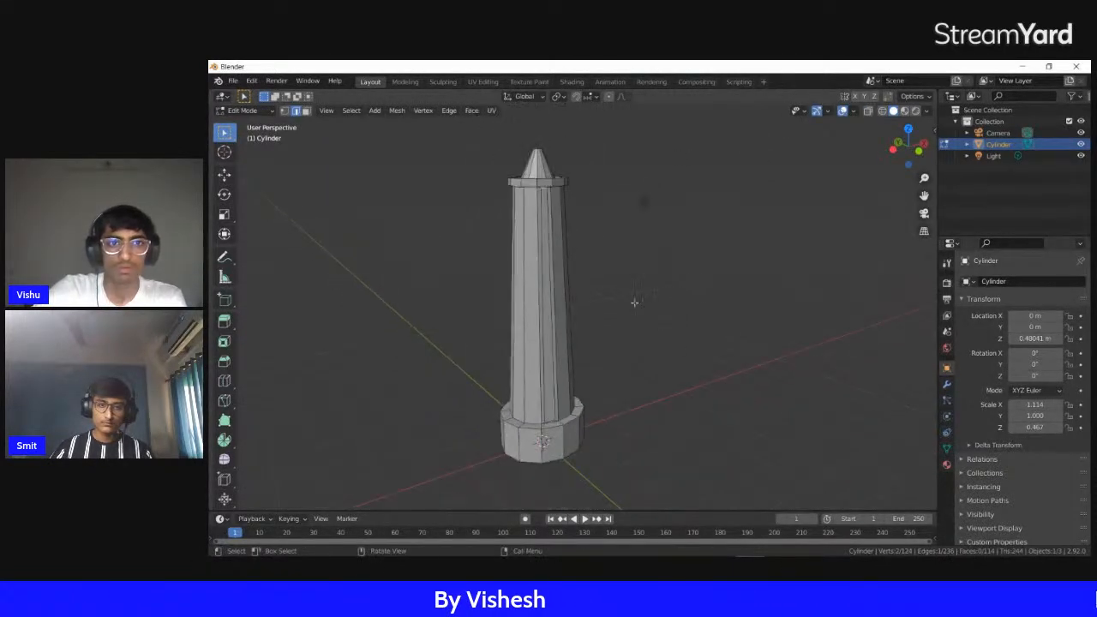
pyautogui.hotkey('ctrl', 'z')
pyautogui.hotkey('ctrl', 'z')
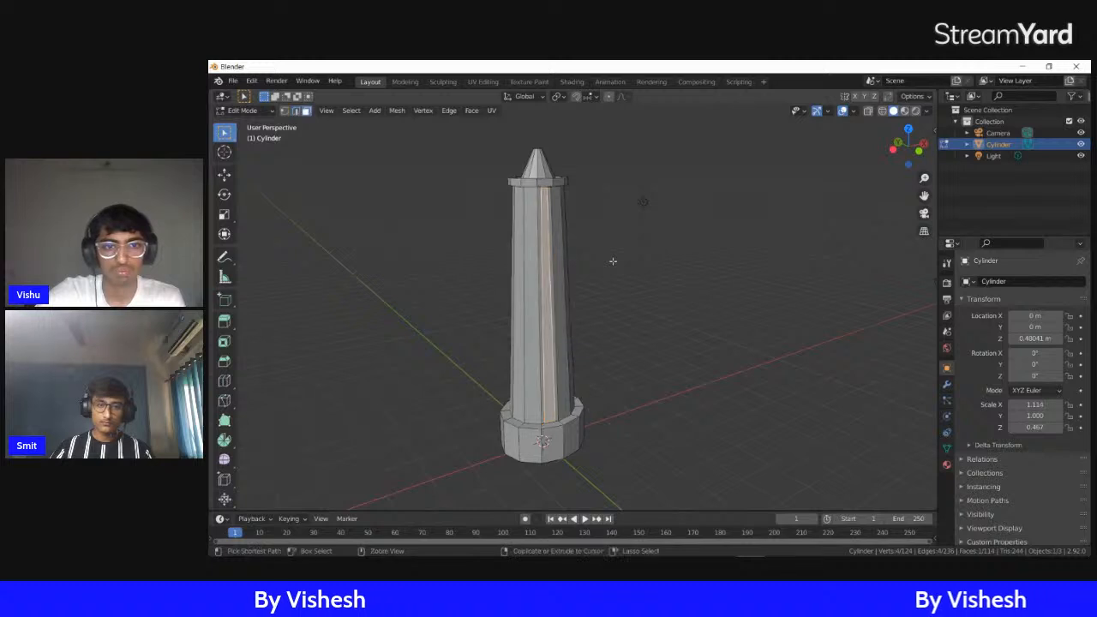
# Try shortening the full-length inset face along its local Z axis to a scale of 0.348
pyautogui.press('s')
pyautogui.press('z')
pyautogui.click(568, 294)
pyautogui.moveTo(569, 293); pyautogui.dragTo(652, 251, button='middle')
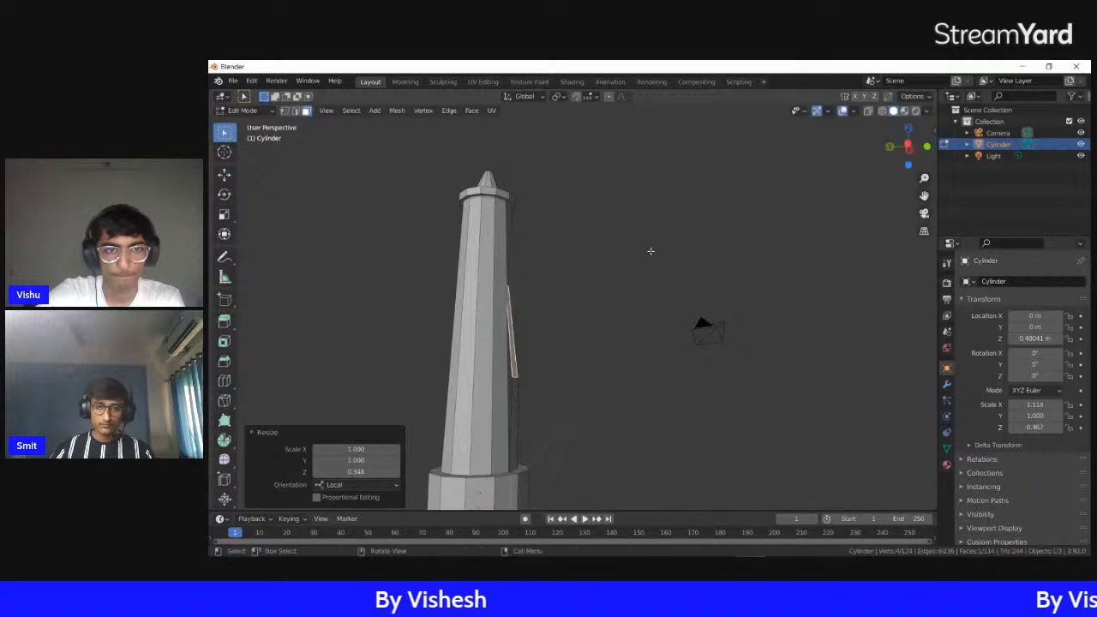
pyautogui.press('g')
pyautogui.press('g')
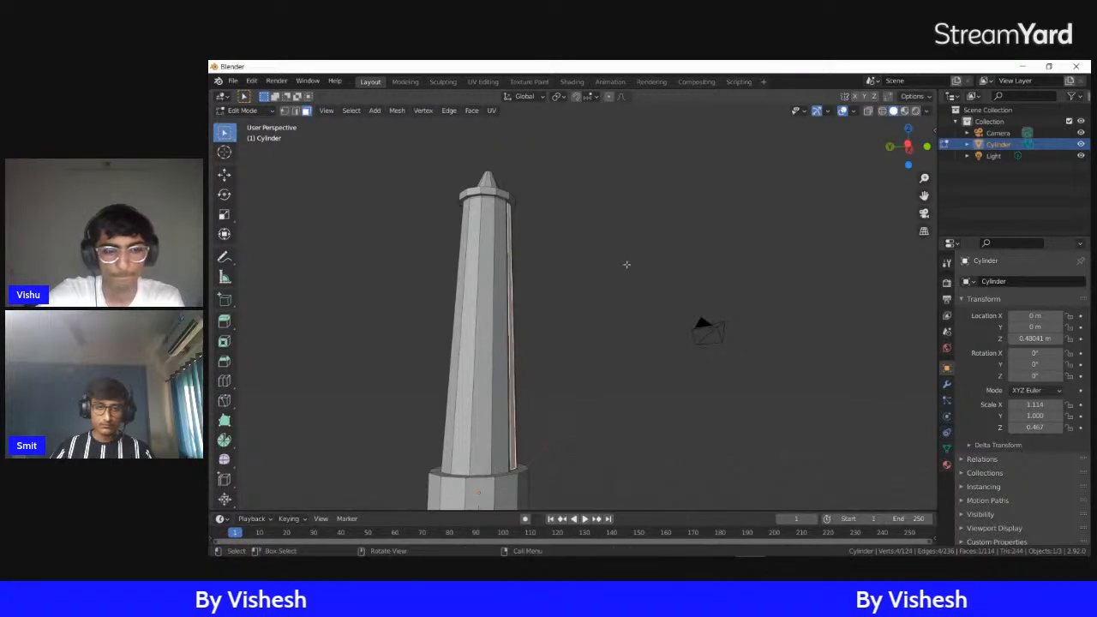
pyautogui.click(597, 299)
# Try sliding the inset face's edges along the tower's side from different viewing angles
pyautogui.moveTo(597, 298); pyautogui.dragTo(478, 309, button='middle')
pyautogui.press('g')
pyautogui.press('g')
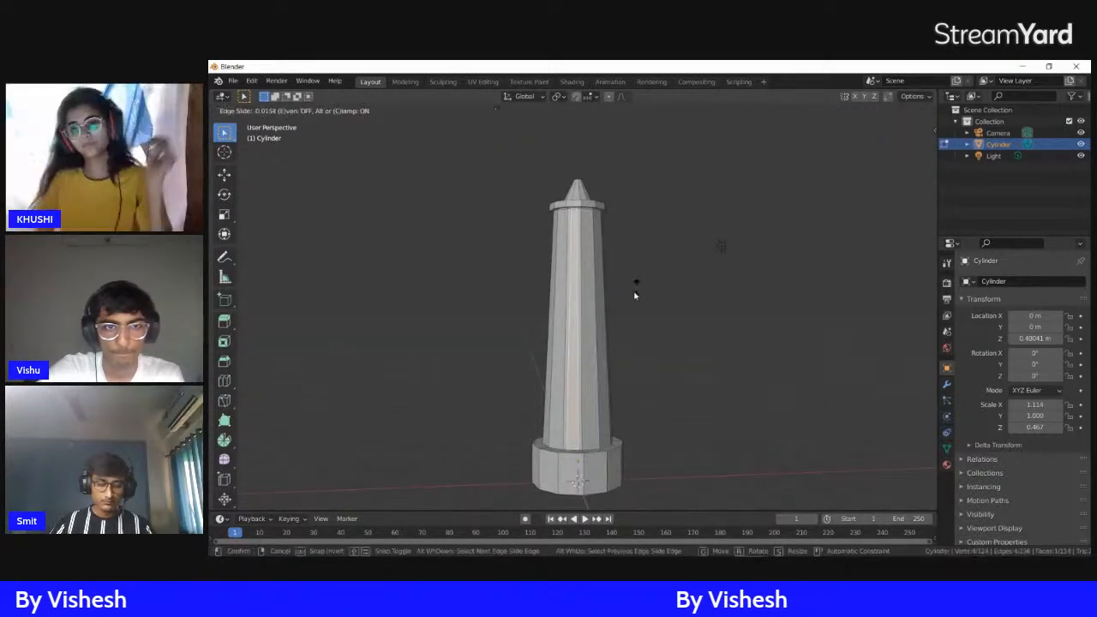
pyautogui.rightClick(631, 311)
pyautogui.moveTo(632, 311); pyautogui.dragTo(646, 309, button='middle')
pyautogui.press('g')
pyautogui.press('g')
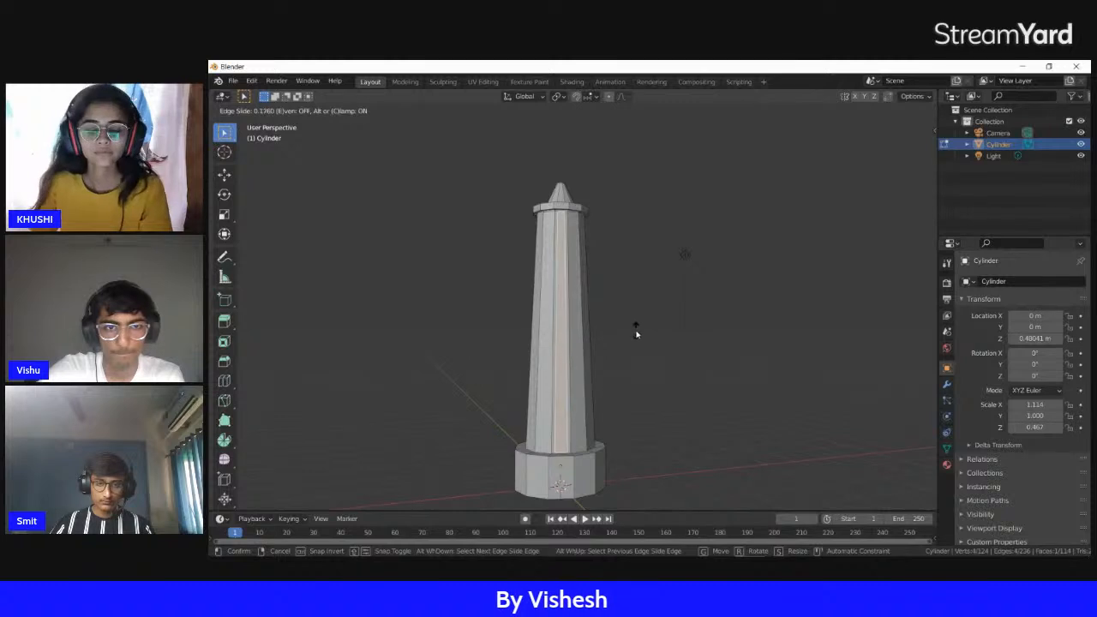
pyautogui.rightClick(633, 310)
# Try an edge slide with factor -0.255 on the inset face, and undo it
pyautogui.press('g')
pyautogui.press('g')
pyautogui.click(607, 335)
pyautogui.moveTo(609, 335)
pyautogui.mouseDown(button='middle')
pyautogui.moveTo(637, 323)
pyautogui.moveTo(720, 323)
pyautogui.moveTo(611, 334)
pyautogui.mouseUp(button='middle')
pyautogui.scroll(4, 604, 352)
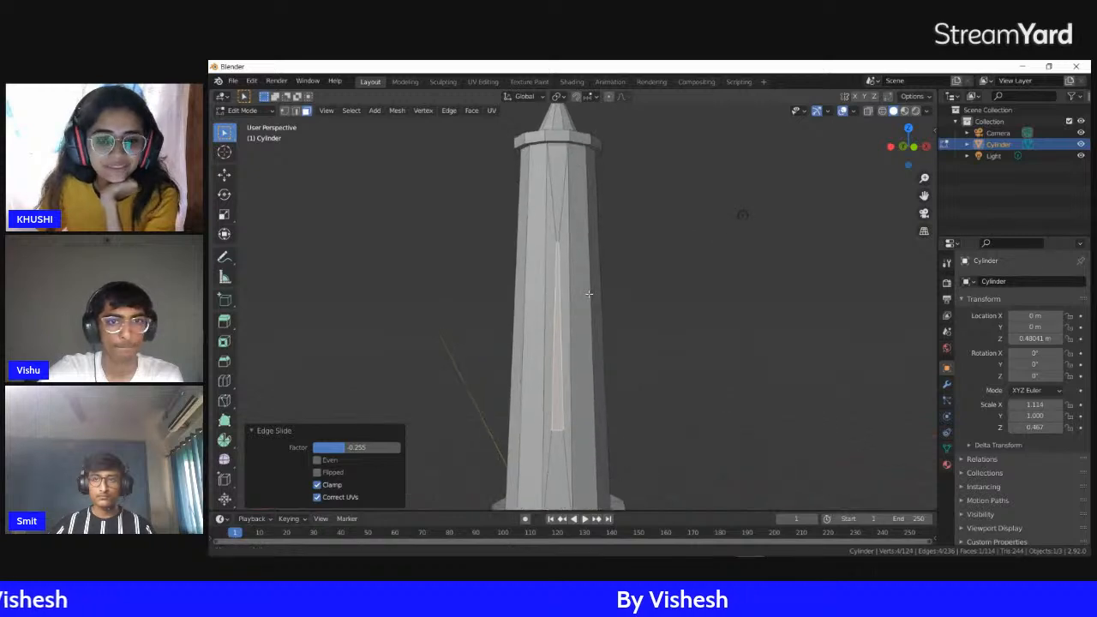
pyautogui.scroll(2, 601, 360)
pyautogui.scroll(-1, 602, 362)
pyautogui.press('s')
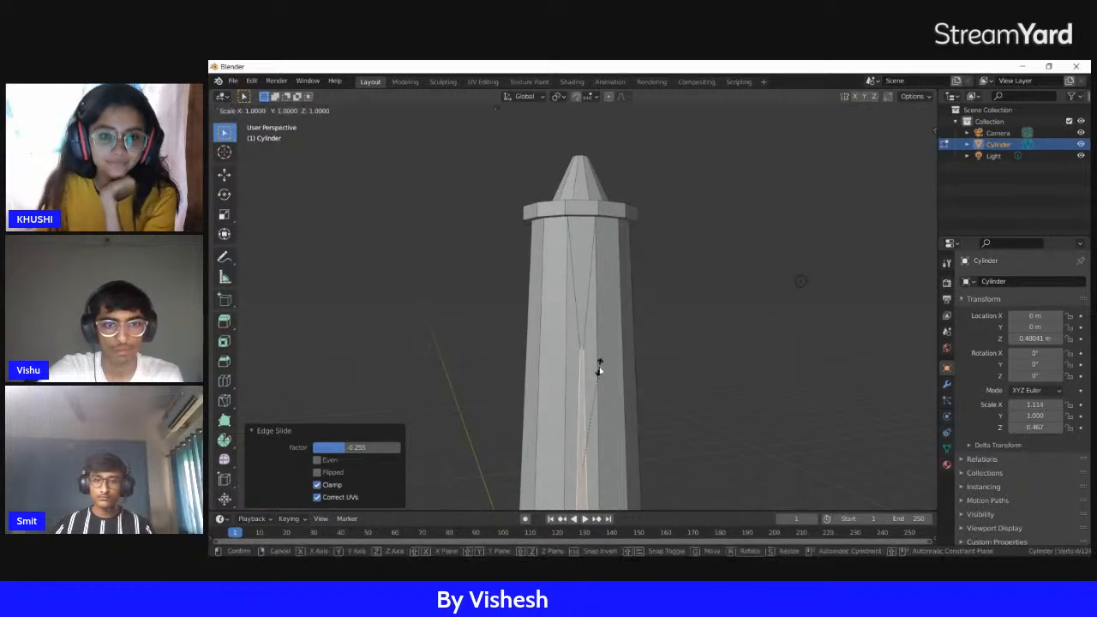
pyautogui.rightClick(609, 369)
pyautogui.scroll(-2, 613, 361)
pyautogui.hotkey('ctrl', 'z')
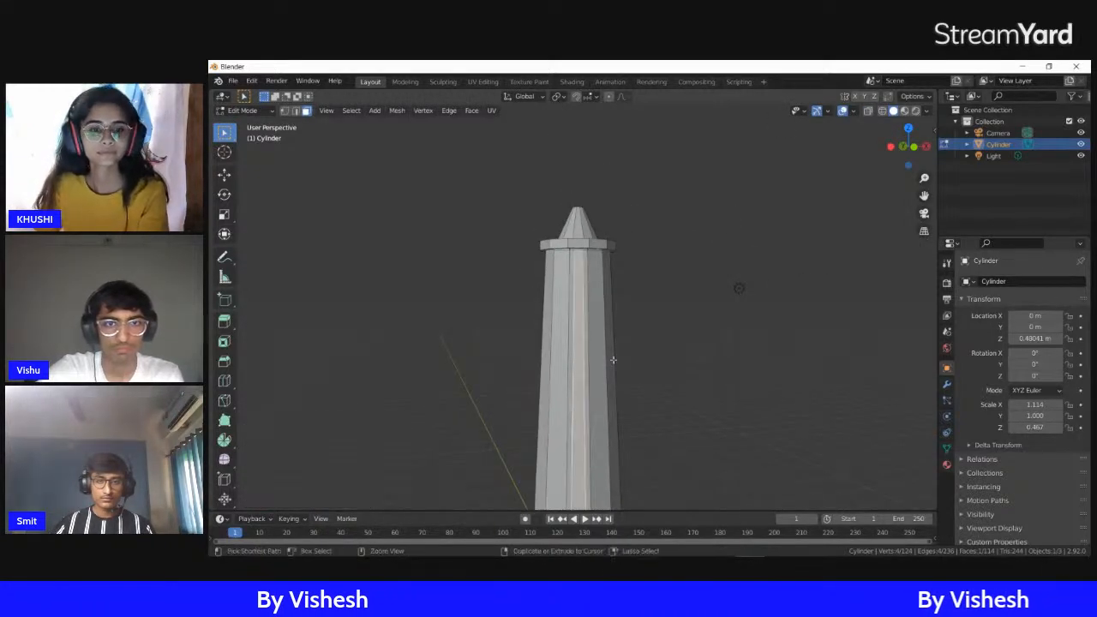
# Switch to the StreamYard studio in Chrome to check the private chat, and return to Blender
pyautogui.scroll(-2, 611, 359)
pyautogui.scroll(2, 610, 351)
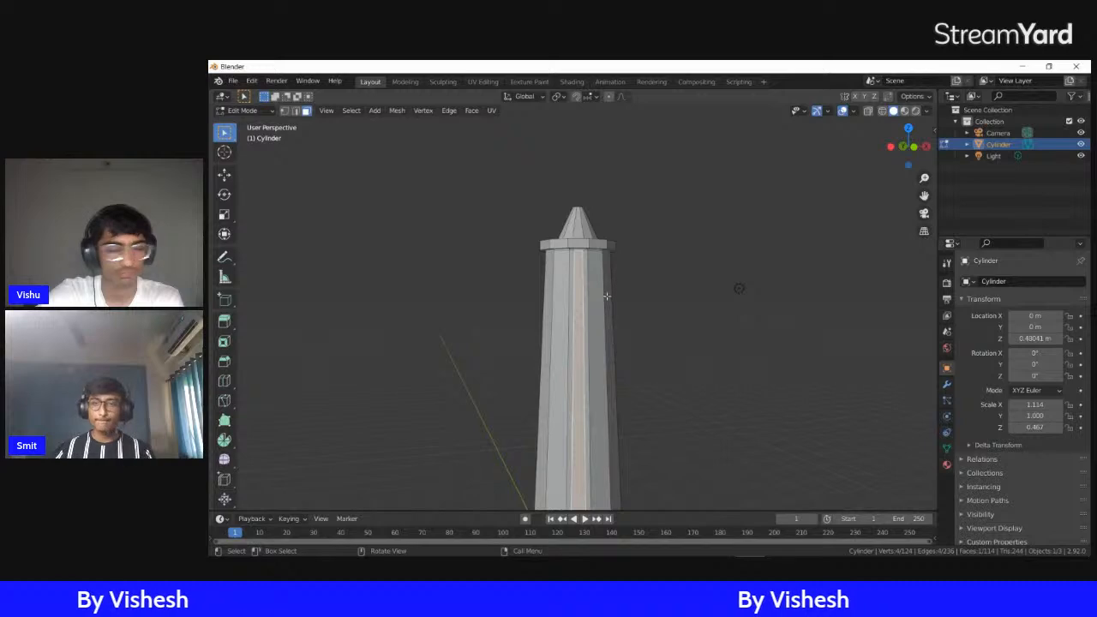
pyautogui.scroll(-1, 605, 309)
pyautogui.moveTo(551, 546)
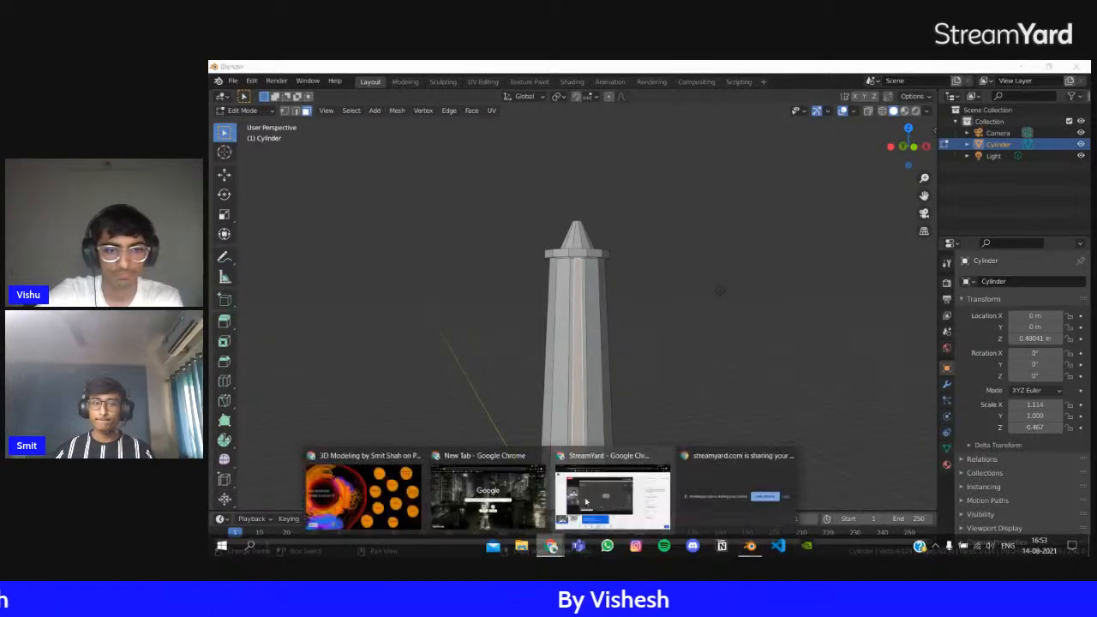
pyautogui.click(591, 499)
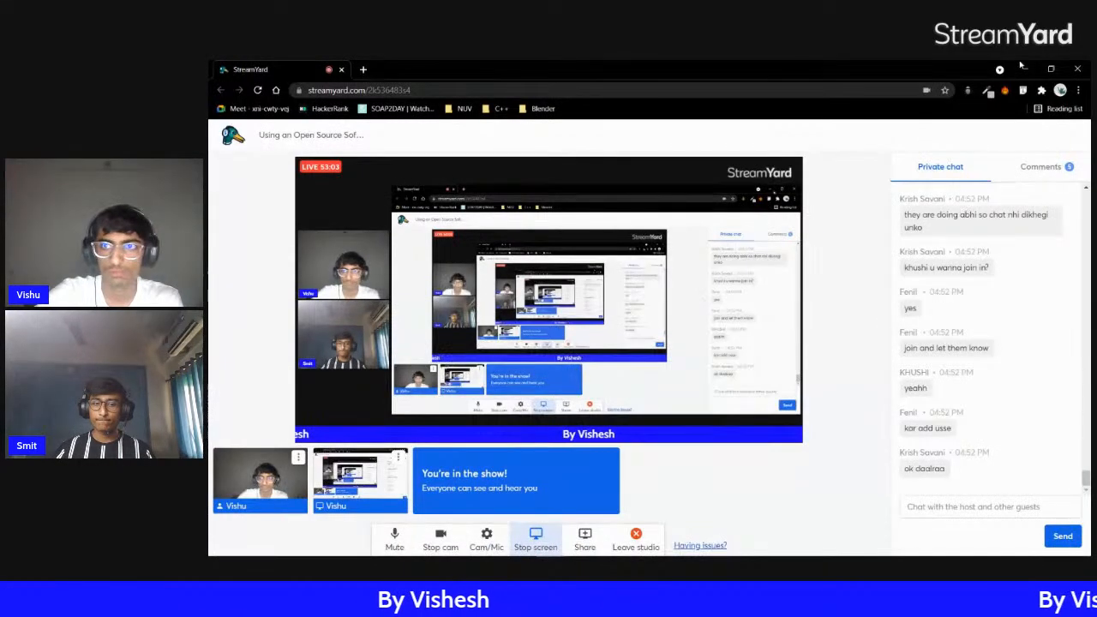
pyautogui.hotkey('alt', 'Tab')
# Select a side face of the tower's wide base and inset it by about 0.1 m
pyautogui.scroll(2, 630, 377)
pyautogui.moveTo(632, 357)
pyautogui.mouseDown(button='middle')
pyautogui.moveTo(735, 343)
pyautogui.moveTo(631, 338)
pyautogui.moveTo(661, 324)
pyautogui.moveTo(651, 354)
pyautogui.mouseUp(button='middle')
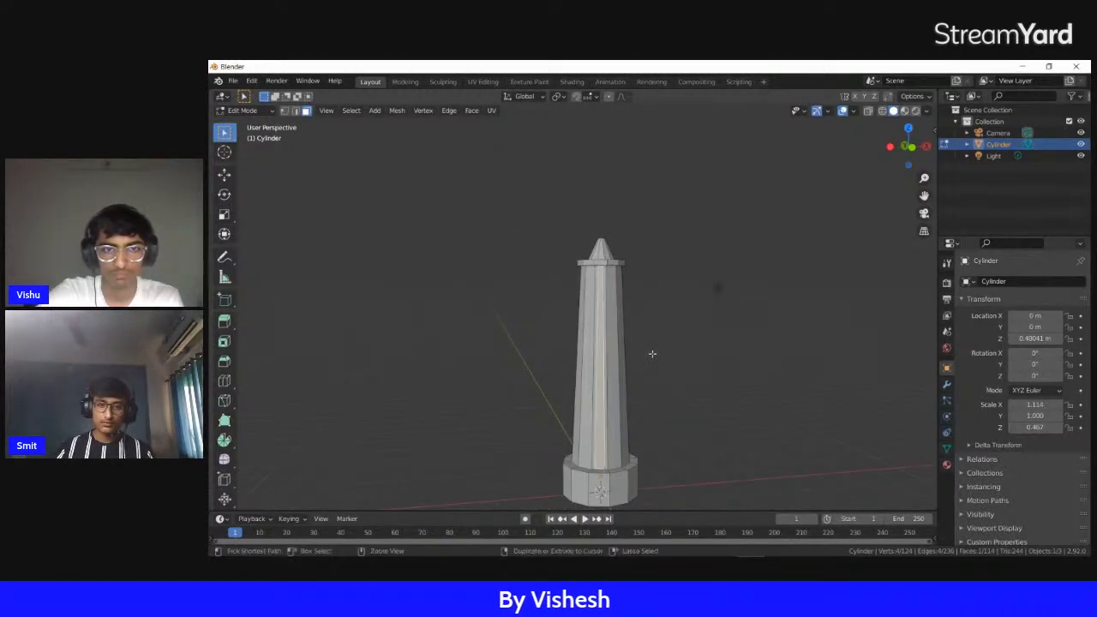
pyautogui.scroll(4, 652, 353)
pyautogui.keyDown('shift'); pyautogui.moveTo(657, 332); pyautogui.dragTo(637, 198, button='middle'); pyautogui.keyUp('shift')
pyautogui.click(577, 329)
pyautogui.moveTo(653, 325); pyautogui.dragTo(506, 324, button='middle')
pyautogui.moveTo(830, 297); pyautogui.dragTo(581, 307, button='middle')
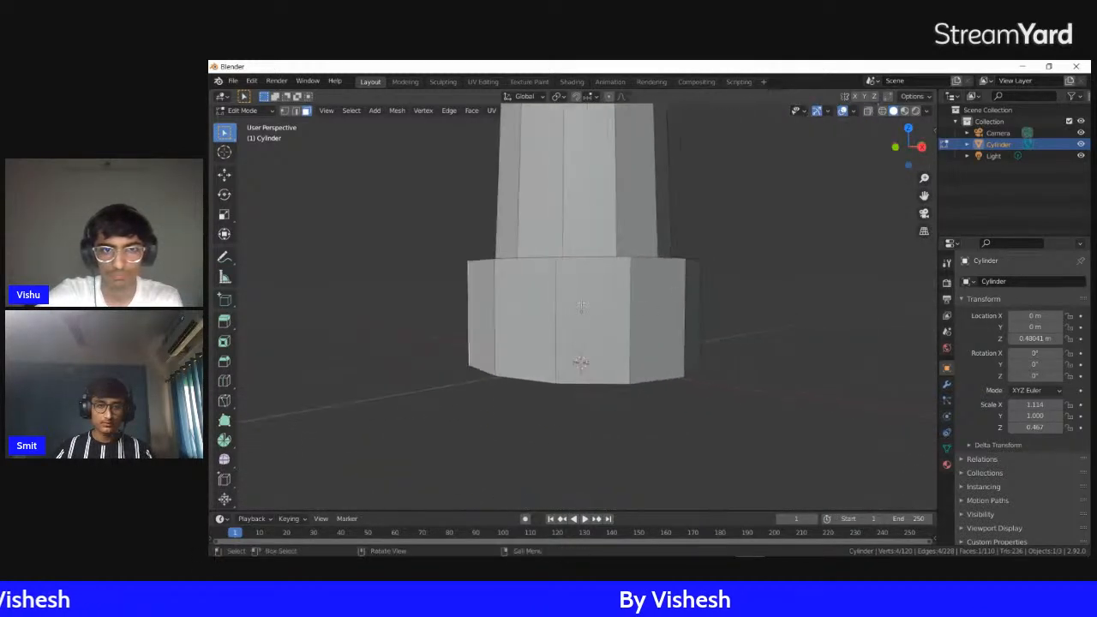
pyautogui.press('i')
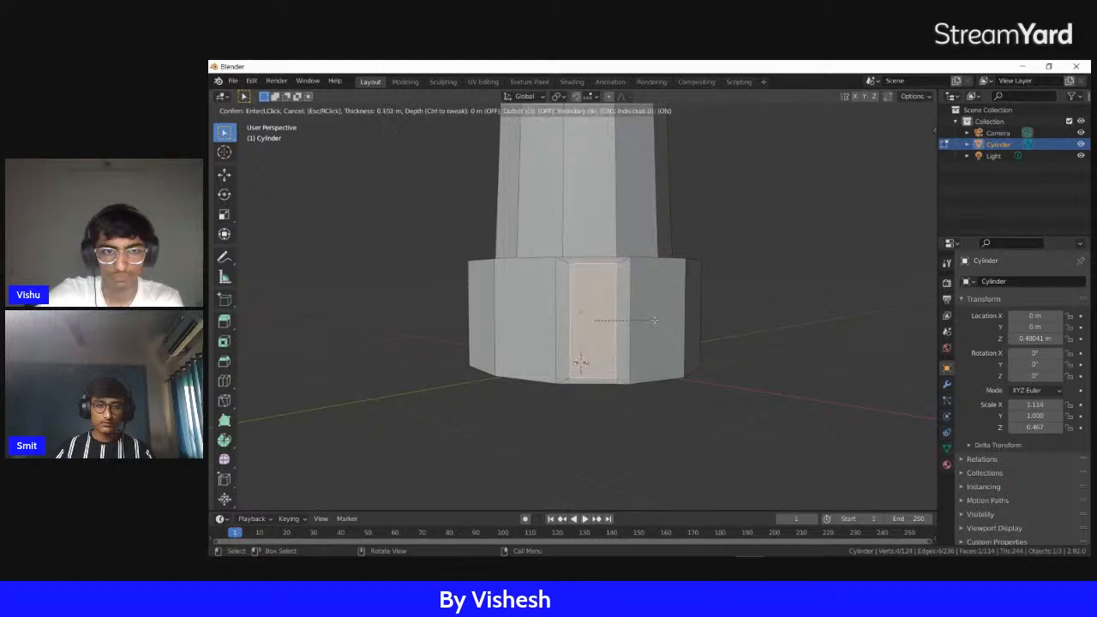
pyautogui.click(654, 319)
pyautogui.moveTo(654, 320); pyautogui.dragTo(642, 340, button='middle')
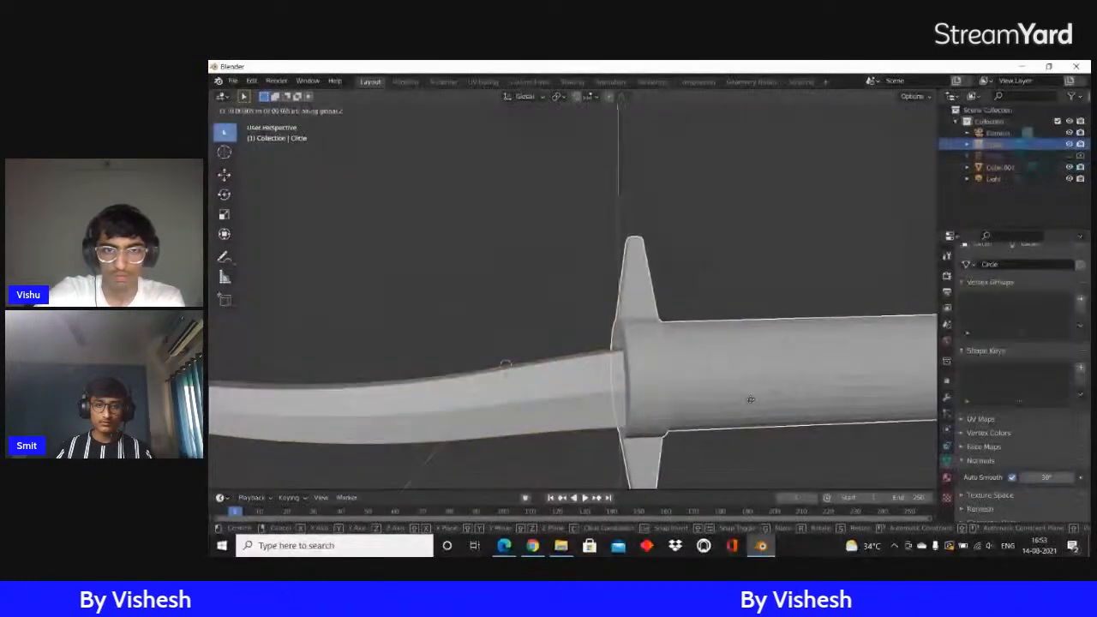
# Align the sword's handle with the end of the blade by moving it along Z and X
pyautogui.click(749, 404)
pyautogui.scroll(-4, 749, 404)
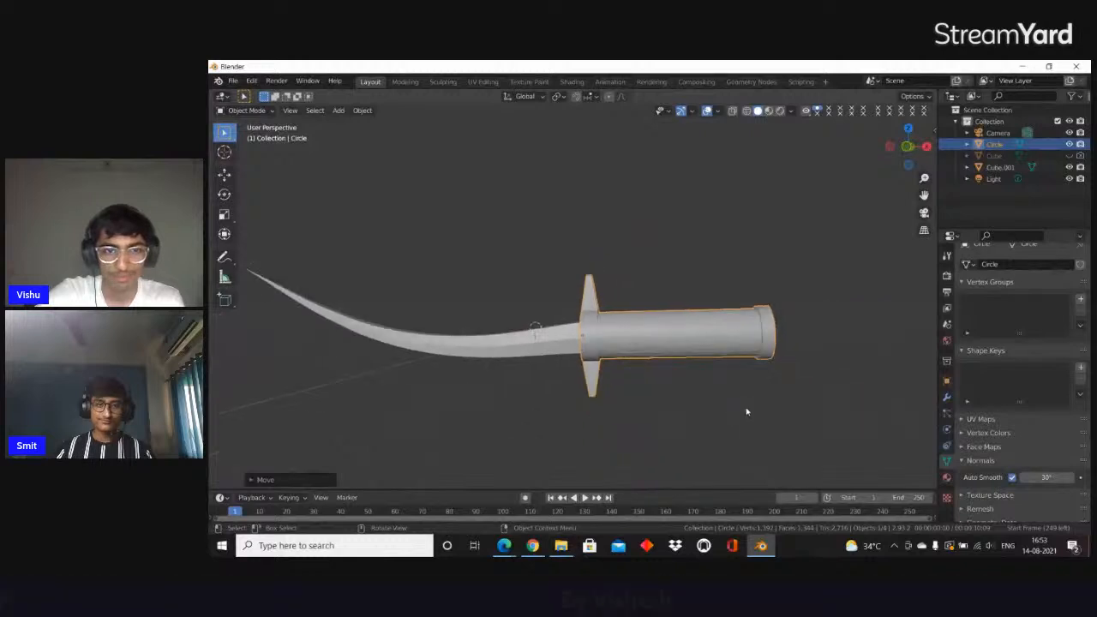
pyautogui.press('g')
pyautogui.press('x')
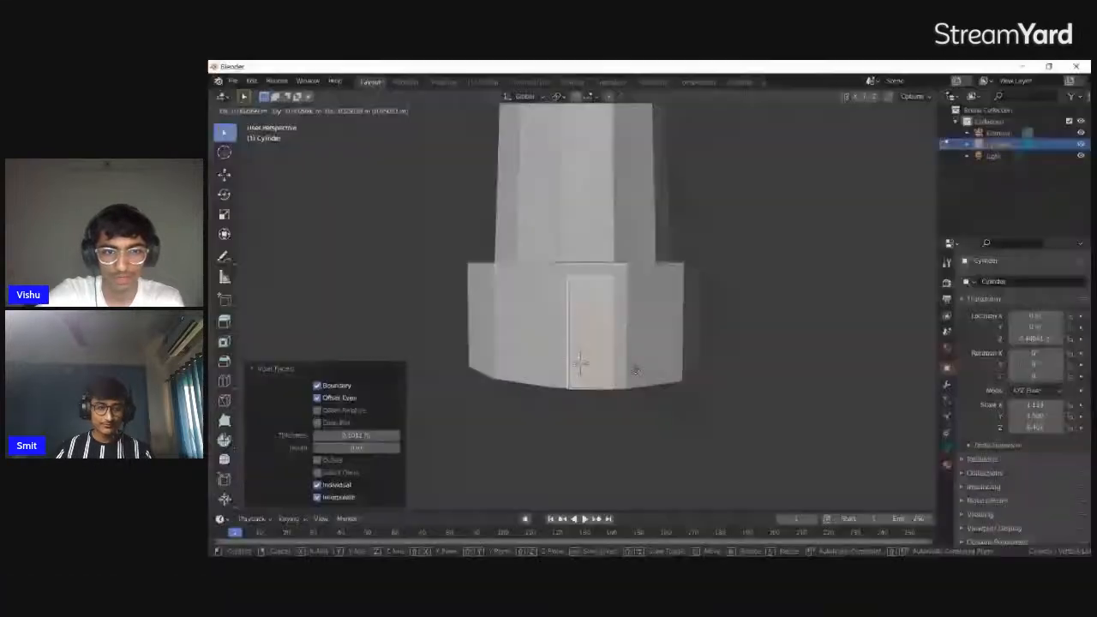
# Move the inset face down about 0.044 m to the base's lower edge as a door shape, and check it in Object Mode
pyautogui.click(635, 368)
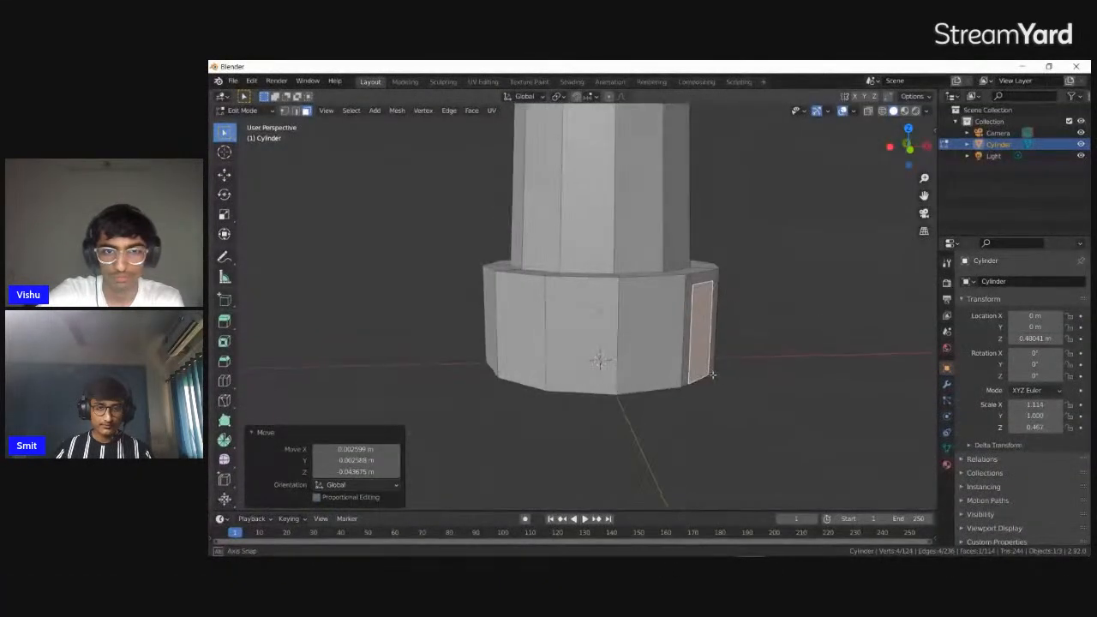
pyautogui.scroll(1, 648, 386)
pyautogui.moveTo(649, 386); pyautogui.dragTo(675, 404, button='middle')
pyautogui.press('Tab')
pyautogui.scroll(-3, 714, 387)
pyautogui.press('Tab')
pyautogui.scroll(3, 716, 386)
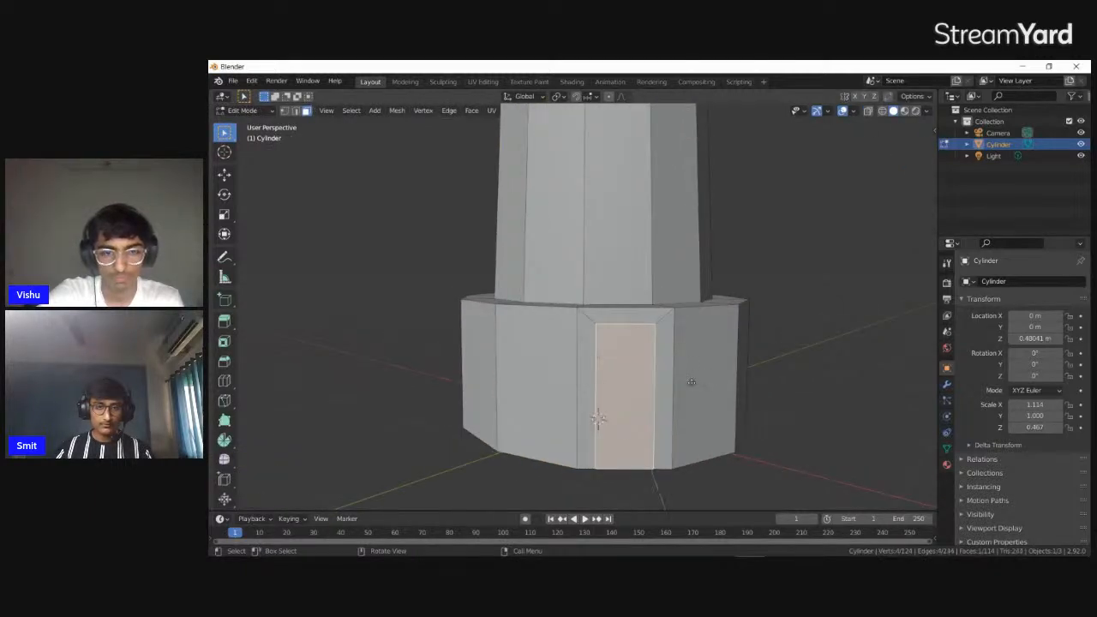
# Extrude the door face in place with no offset, and inspect the tower's base from several sides
pyautogui.rightClick(692, 382)
pyautogui.press('g')
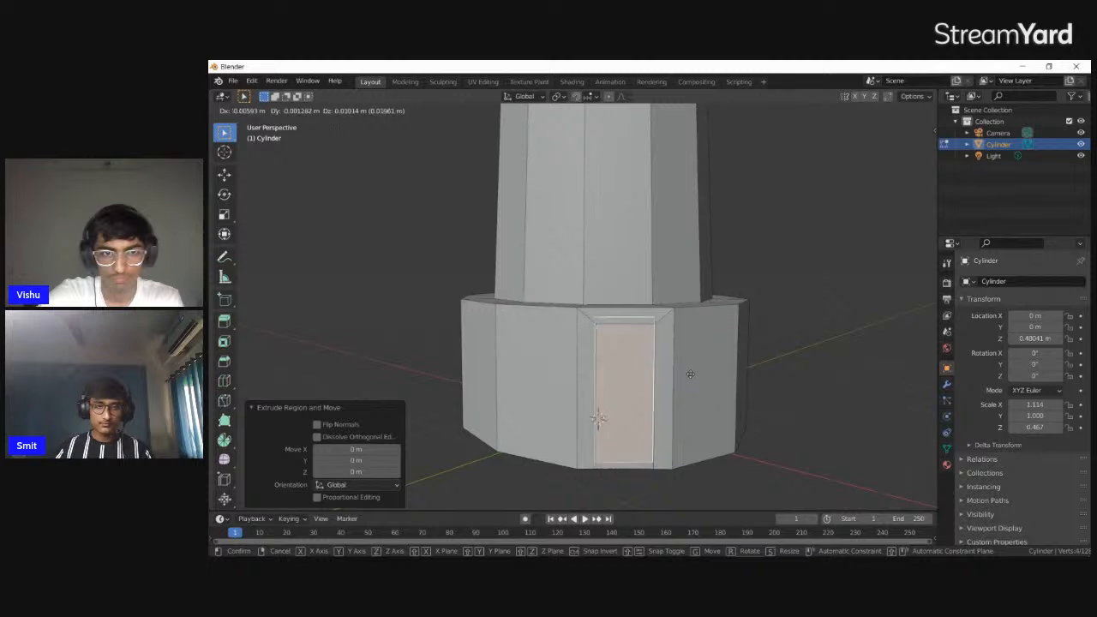
pyautogui.rightClick(690, 374)
pyautogui.moveTo(690, 375); pyautogui.dragTo(677, 377, button='middle')
pyautogui.scroll(-2, 677, 377)
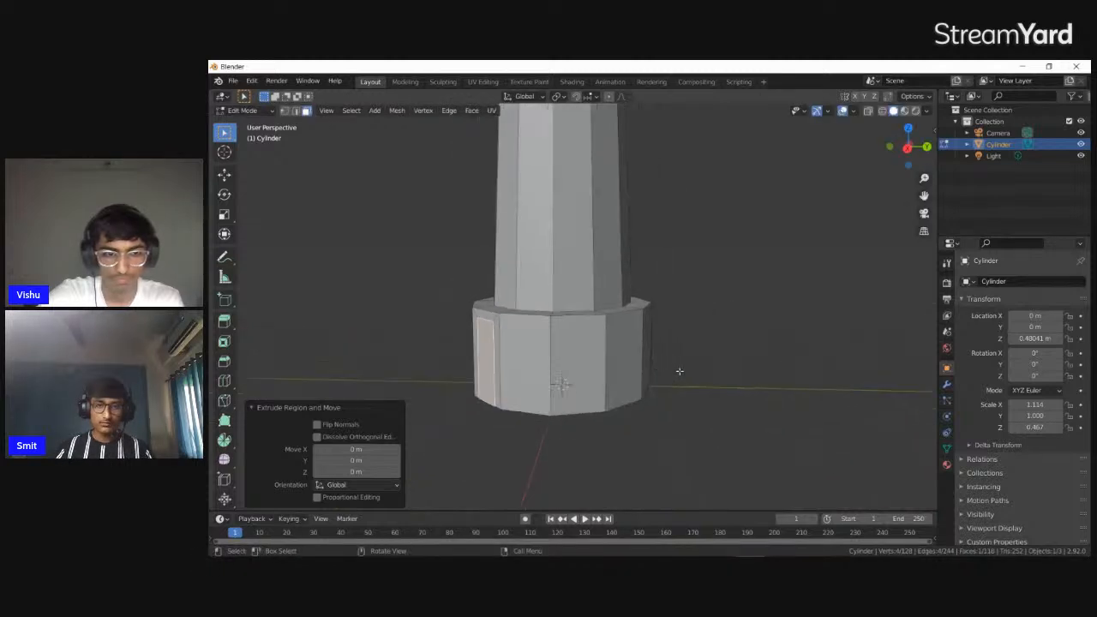
pyautogui.moveTo(497, 286); pyautogui.dragTo(743, 384)
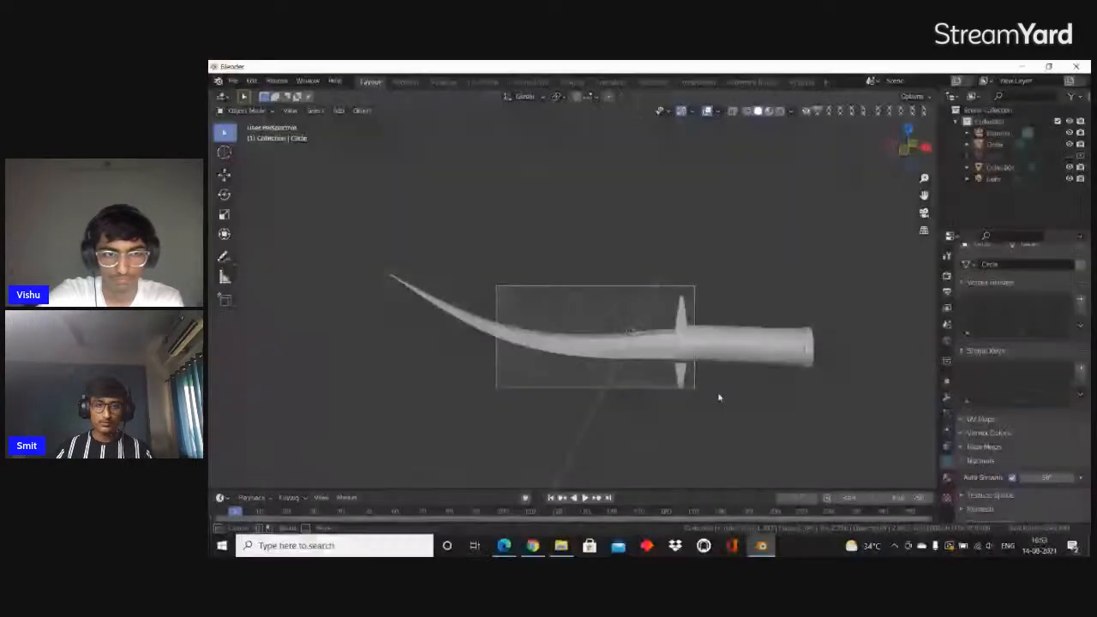
pyautogui.moveTo(743, 383); pyautogui.dragTo(702, 358, button='middle')
pyautogui.moveTo(790, 346); pyautogui.dragTo(567, 388, button='middle')
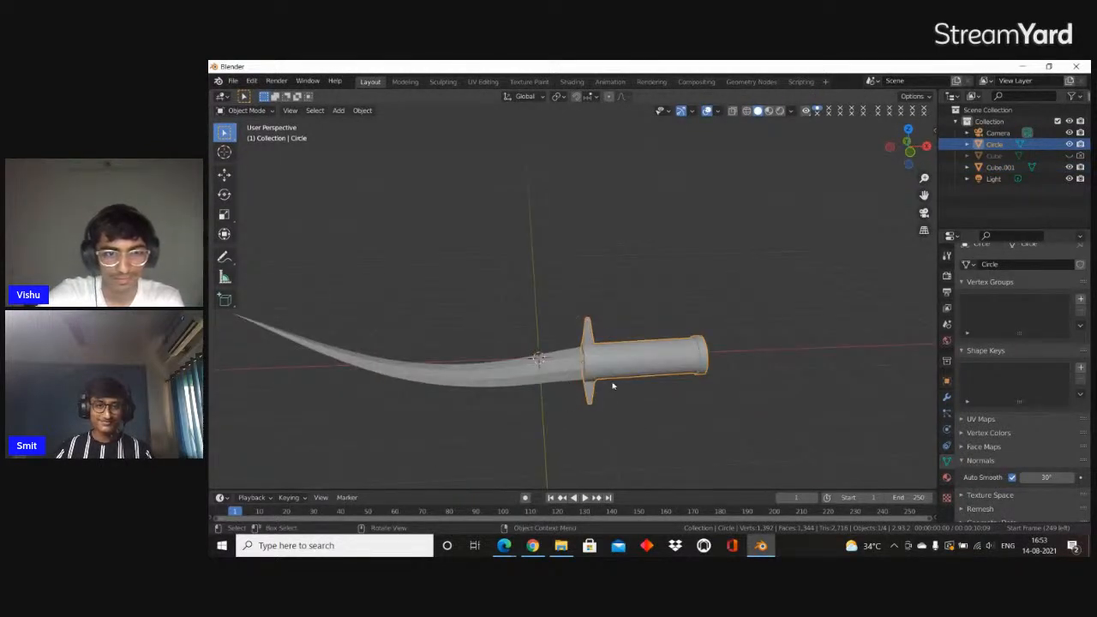
# Add a plane mesh to the sword scene
pyautogui.hotkey('shift', 'a')
pyautogui.moveTo(598, 307)
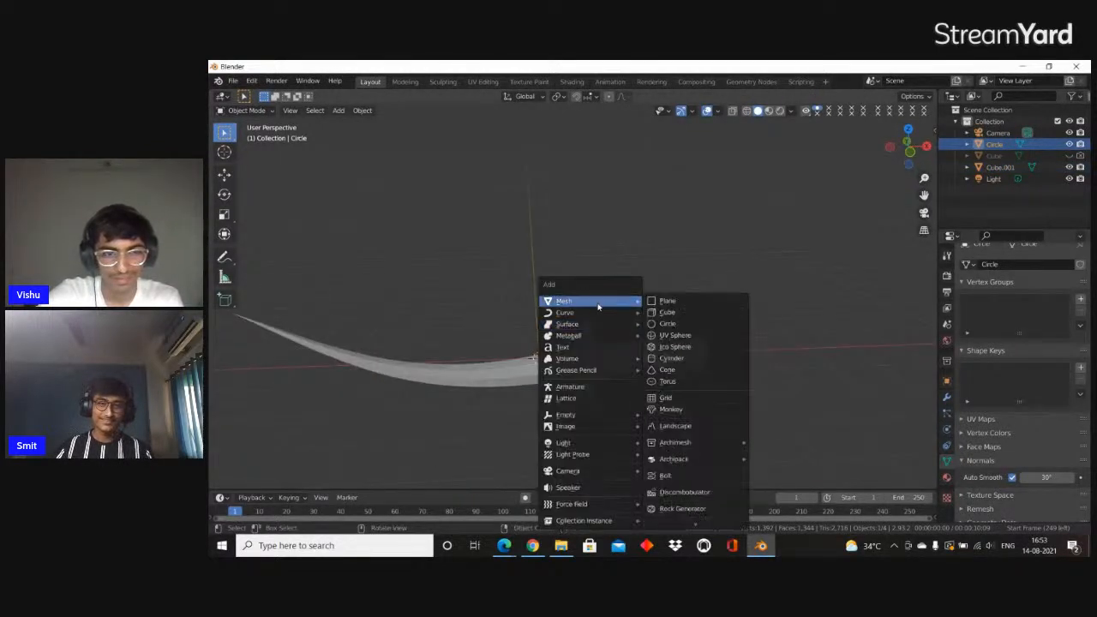
pyautogui.click(673, 306)
pyautogui.scroll(-3, 637, 286)
pyautogui.moveTo(637, 285); pyautogui.dragTo(666, 298, button='middle')
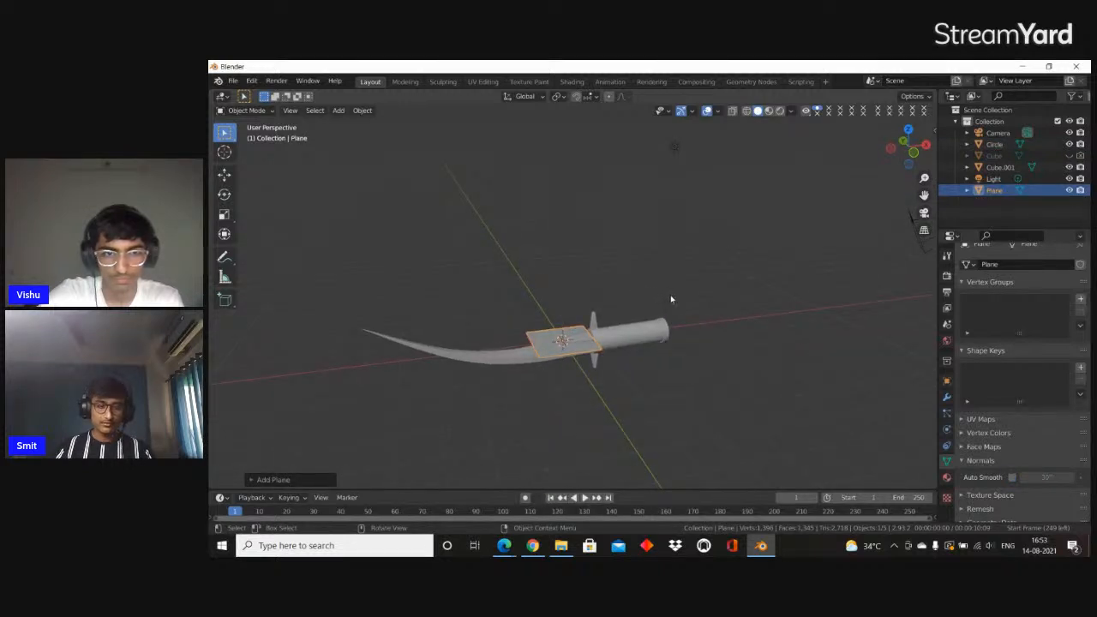
# Scale the plane by 10, rotate it 90° about X to stand upright, and adjust its overall size
pyautogui.write('s10')
pyautogui.press('Return')
pyautogui.scroll(-4, 670, 299)
pyautogui.moveTo(670, 299); pyautogui.dragTo(725, 331, button='middle')
pyautogui.write('rx90')
pyautogui.press('Return')
pyautogui.press('s')
pyautogui.click(625, 286)
pyautogui.moveTo(603, 297); pyautogui.dragTo(657, 255, button='middle')
# Isolate the upright plane in Edit Mode and extrude its face about 0.30 m into a slab
pyautogui.press('Tab')
pyautogui.press('KP_Divide')
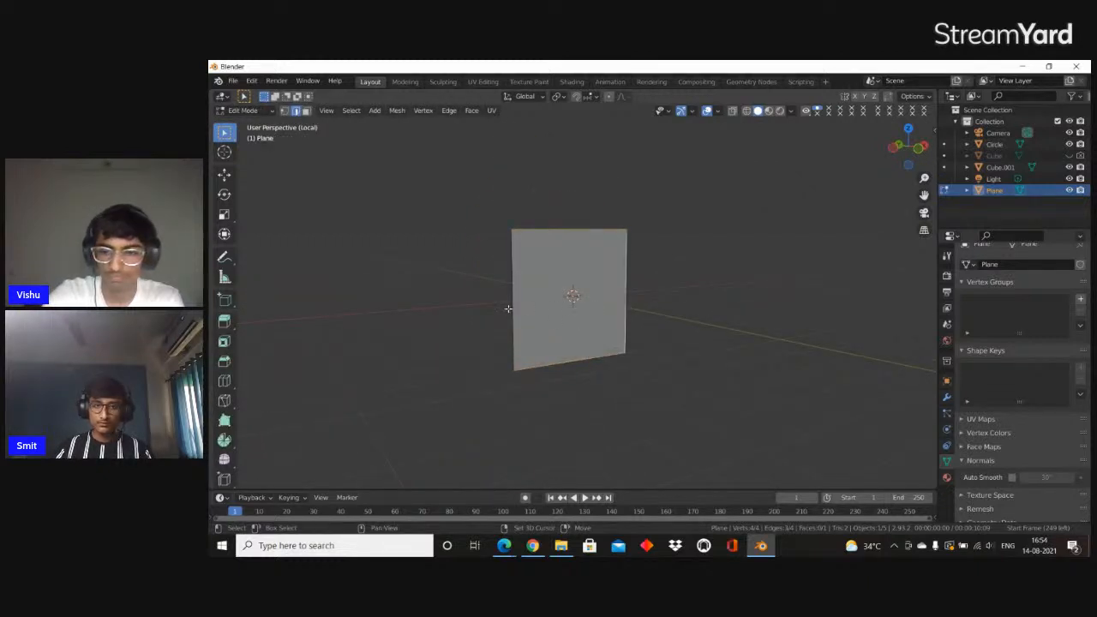
pyautogui.moveTo(624, 304); pyautogui.dragTo(686, 310, button='middle')
pyautogui.press('e')
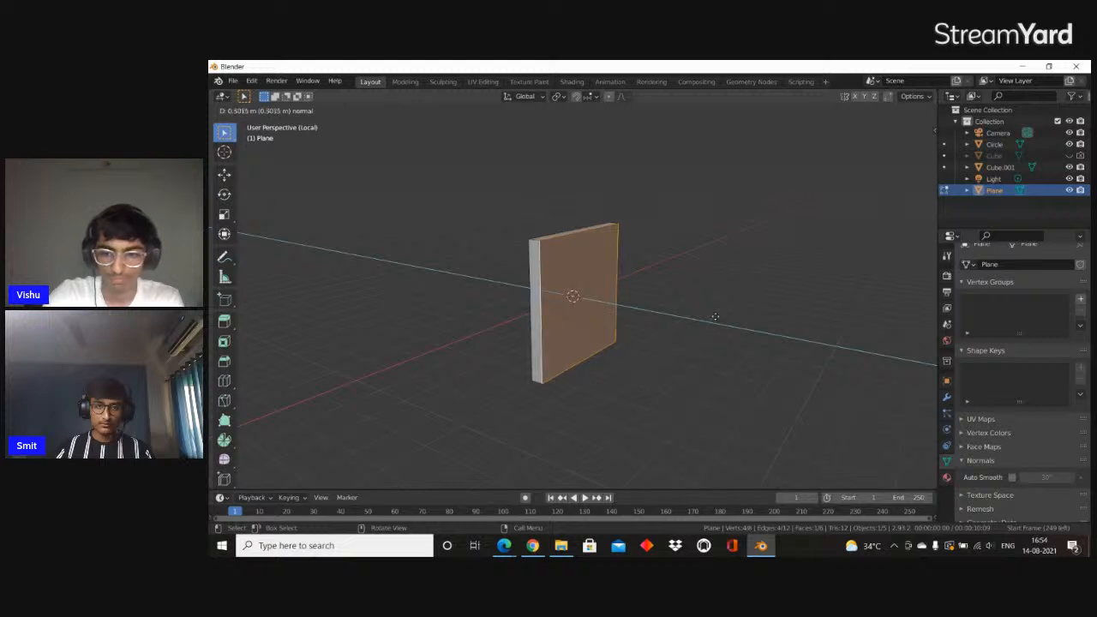
pyautogui.click(715, 317)
# Cut a small square outline into the slab's front face near its upper edge with the Knife tool
pyautogui.scroll(5, 686, 310)
pyautogui.scroll(-5, 652, 302)
pyautogui.scroll(4, 555, 296)
pyautogui.moveTo(608, 295); pyautogui.dragTo(631, 365, button='middle')
pyautogui.scroll(3, 556, 297)
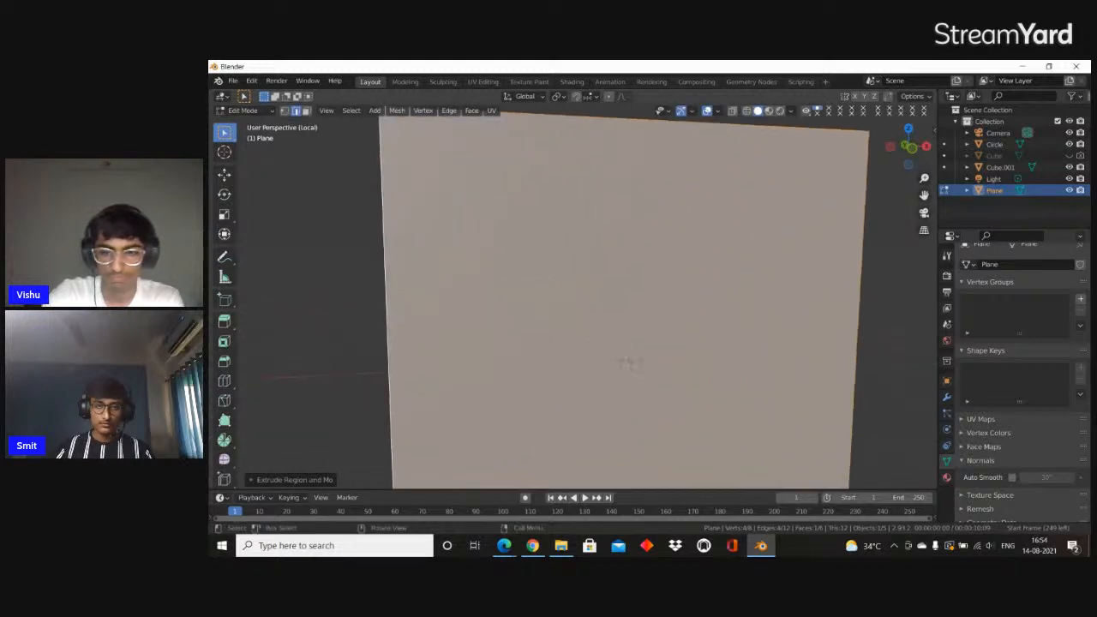
pyautogui.scroll(-4, 629, 363)
pyautogui.moveTo(589, 311); pyautogui.dragTo(602, 331, button='middle')
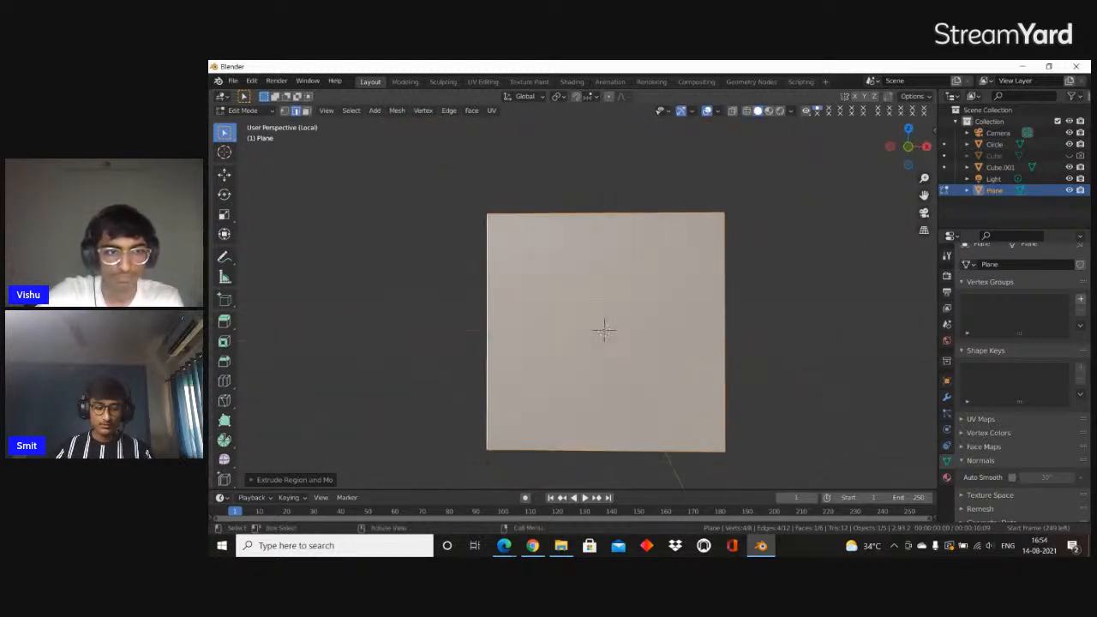
pyautogui.scroll(2, 671, 300)
pyautogui.press('KP_1')
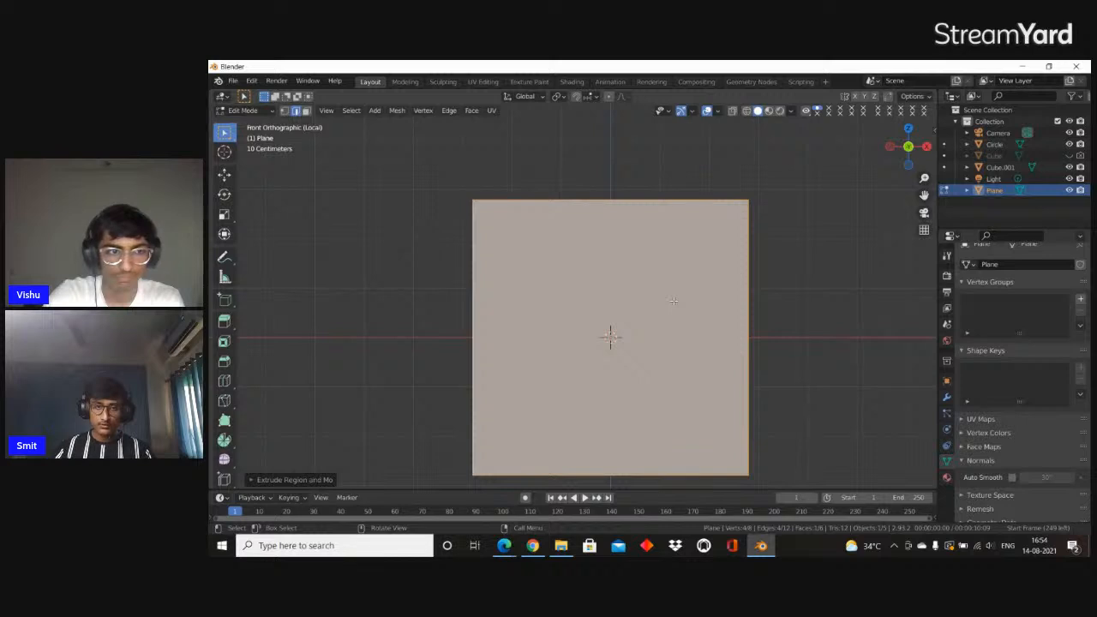
pyautogui.scroll(2, 673, 300)
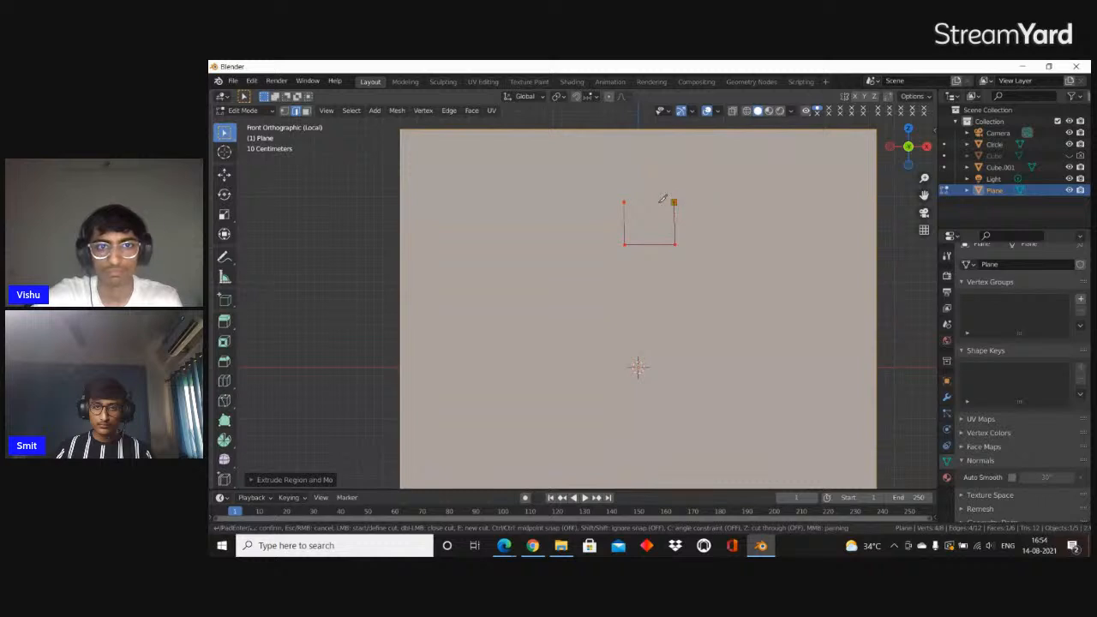
pyautogui.press('Return')
# Extrude the small square face about 0.085 m into the slab as a recess, and inspect it
pyautogui.moveTo(651, 257); pyautogui.dragTo(727, 250, button='middle')
pyautogui.press('e')
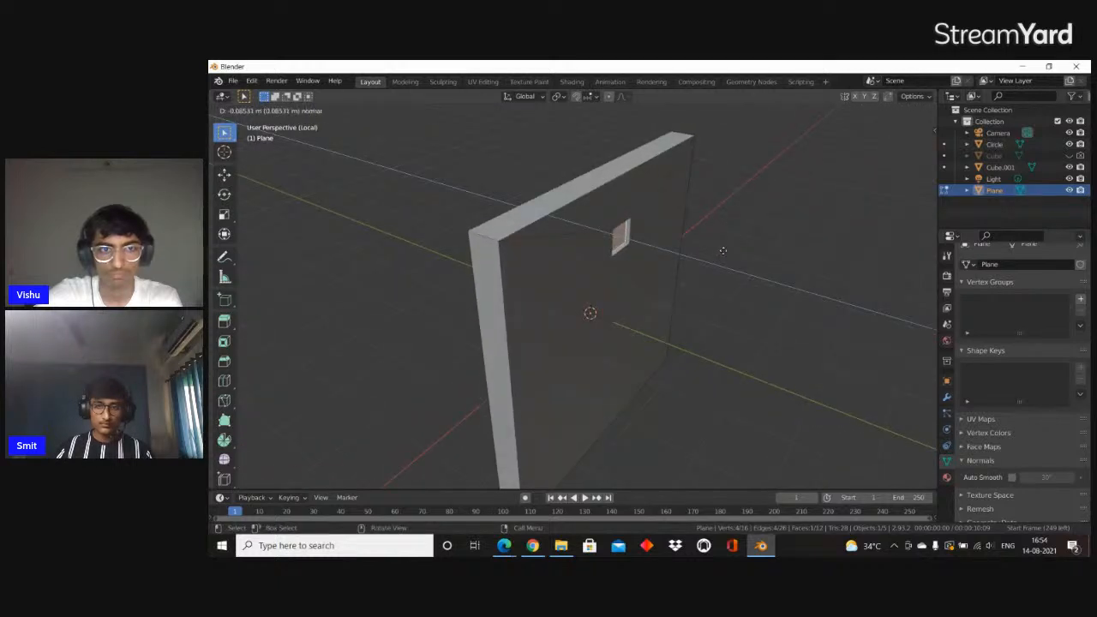
pyautogui.click(723, 252)
pyautogui.scroll(1, 677, 238)
pyautogui.moveTo(659, 230); pyautogui.dragTo(599, 234, button='middle')
pyautogui.scroll(4, 619, 230)
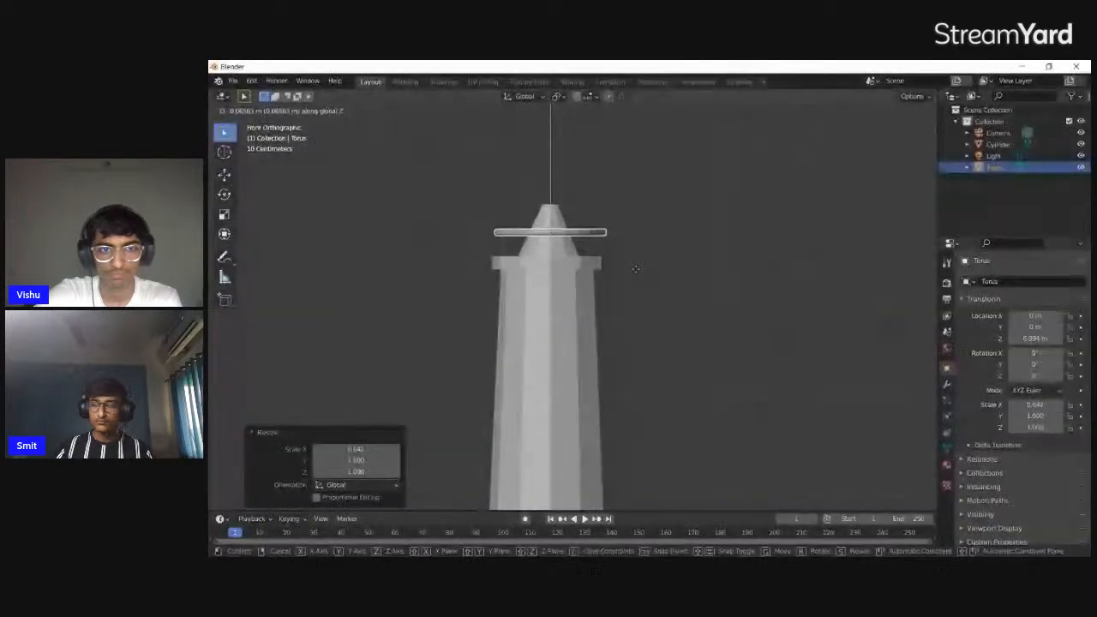
# Place the torus ring around the tower's roof at a Z height of 6.994 m and deselect it
pyautogui.click(681, 360)
pyautogui.scroll(-4, 681, 360)
pyautogui.keyDown('shift'); pyautogui.moveTo(689, 403); pyautogui.dragTo(707, 304, button='middle'); pyautogui.keyUp('shift')
pyautogui.scroll(-1, 706, 317)
pyautogui.click(700, 370)
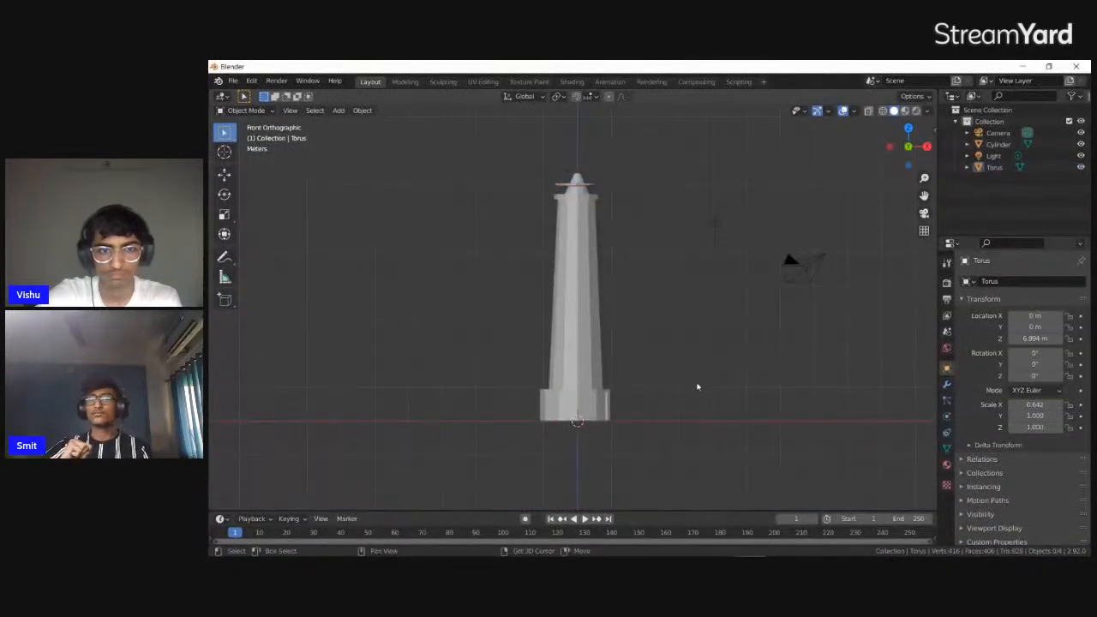
# Add a 12-vertex cylinder at the tower's base and scale it to about 0.062 in X and Y only
pyautogui.hotkey('shift', 'a')
pyautogui.moveTo(688, 330)
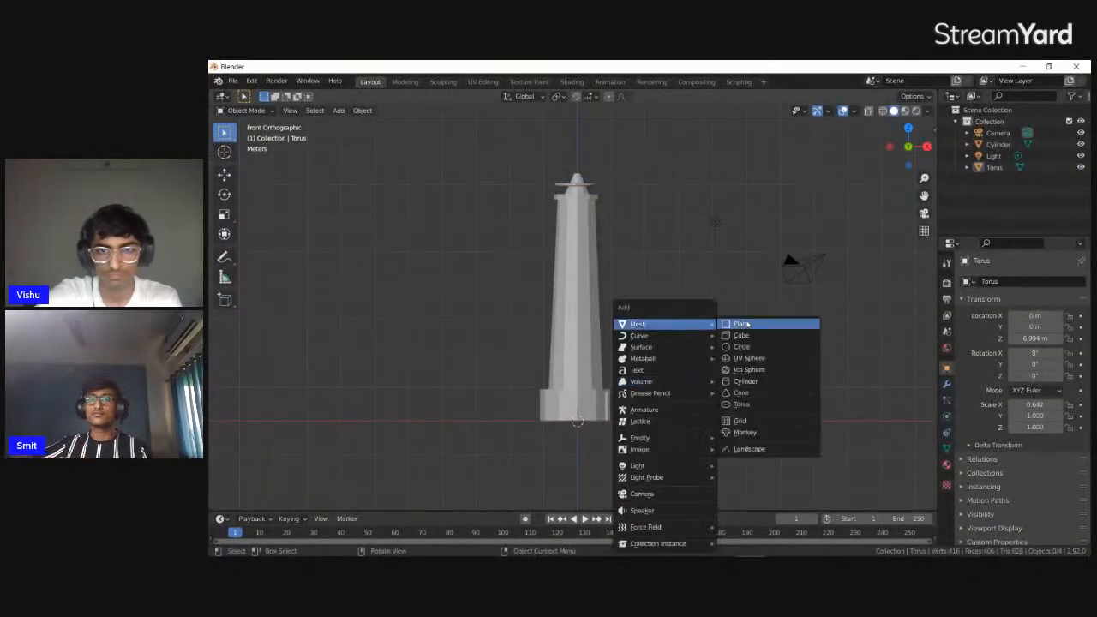
pyautogui.click(762, 381)
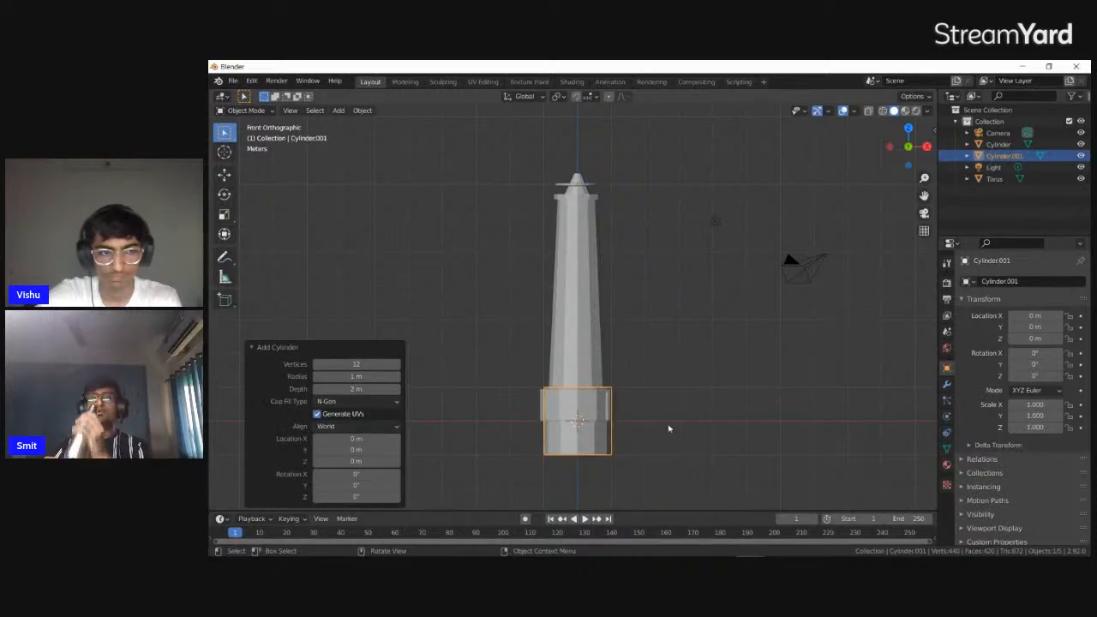
pyautogui.scroll(4, 669, 428)
pyautogui.press('s')
pyautogui.hotkey('shift', 'z')
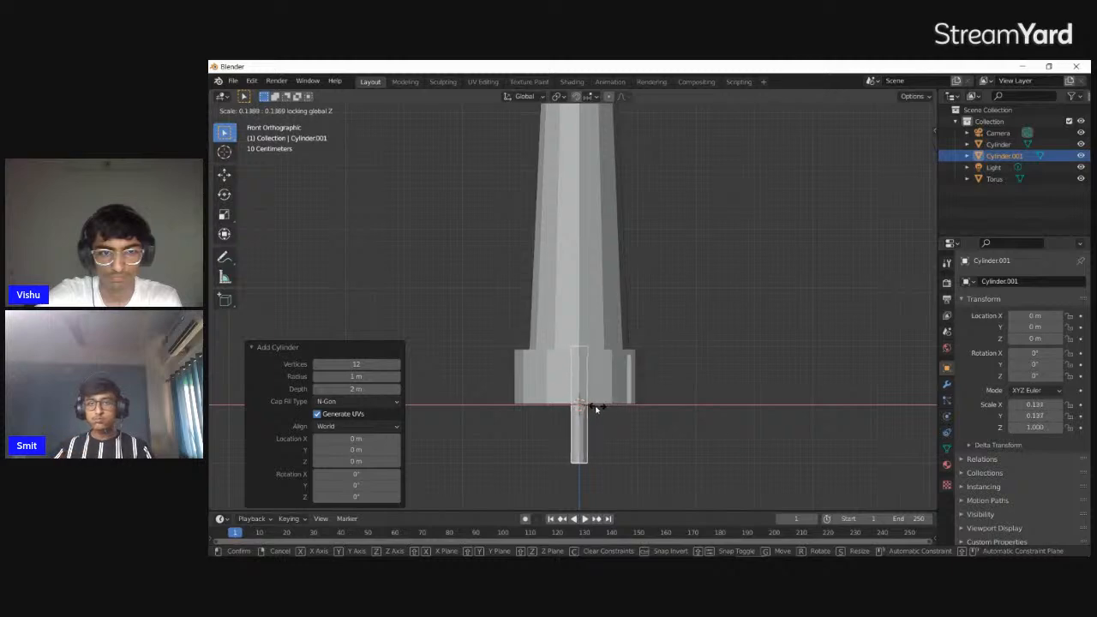
pyautogui.click(588, 409)
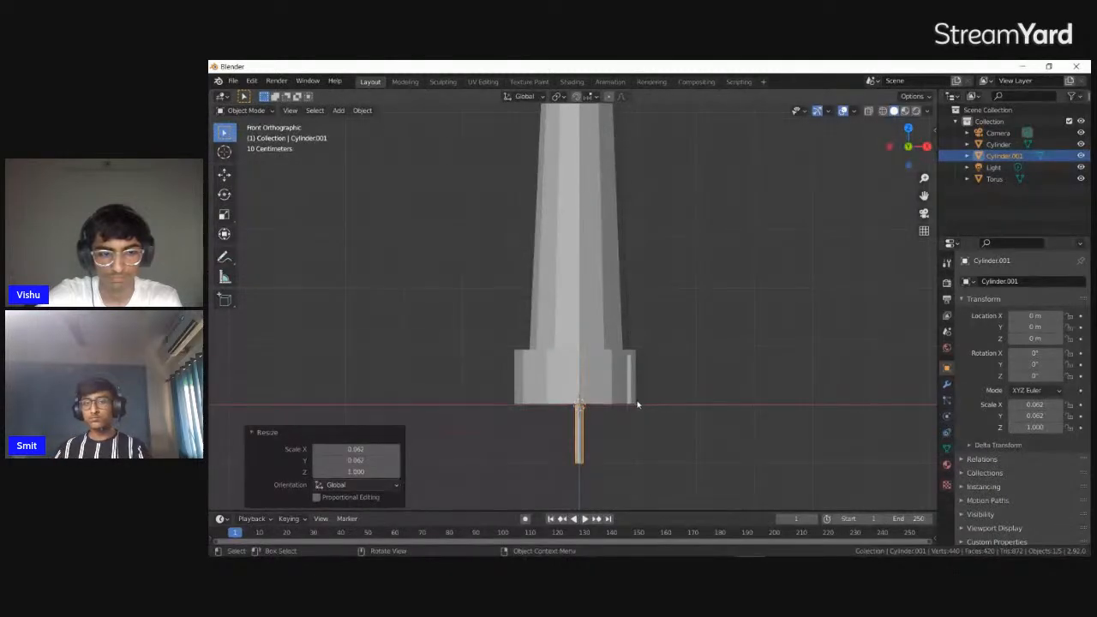
# Shorten the thin cylinder to a Z scale of about 0.283 and slim it to about 0.057 in X and Y
pyautogui.press('s')
pyautogui.press('z')
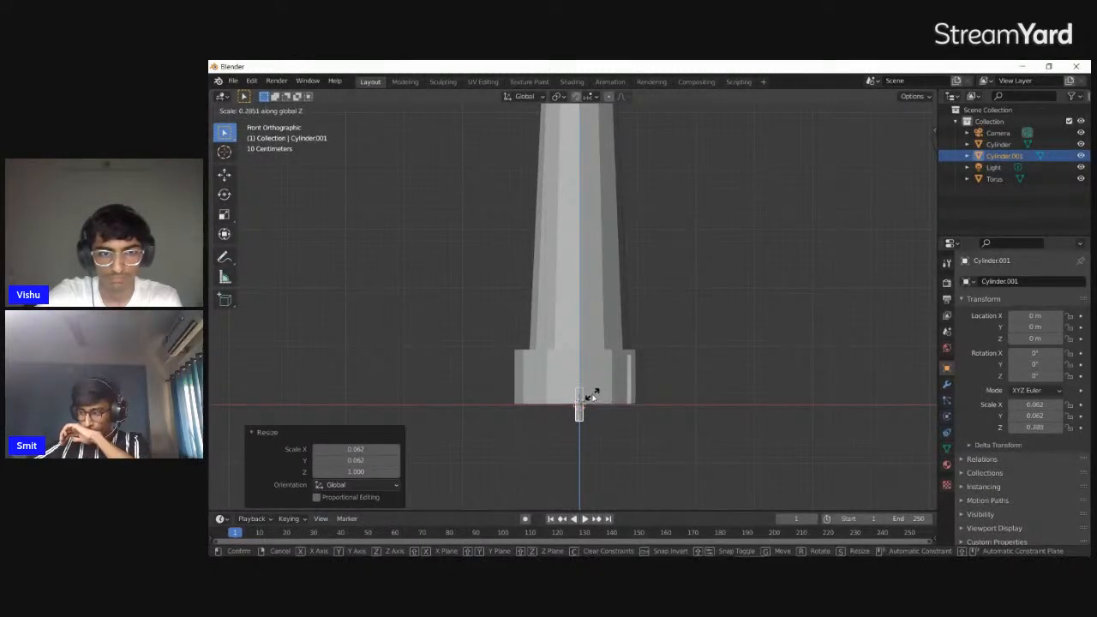
pyautogui.click(595, 395)
pyautogui.press('s')
pyautogui.press('z')
pyautogui.click(633, 395)
pyautogui.press('s')
pyautogui.hotkey('shift', 'z')
pyautogui.click(698, 396)
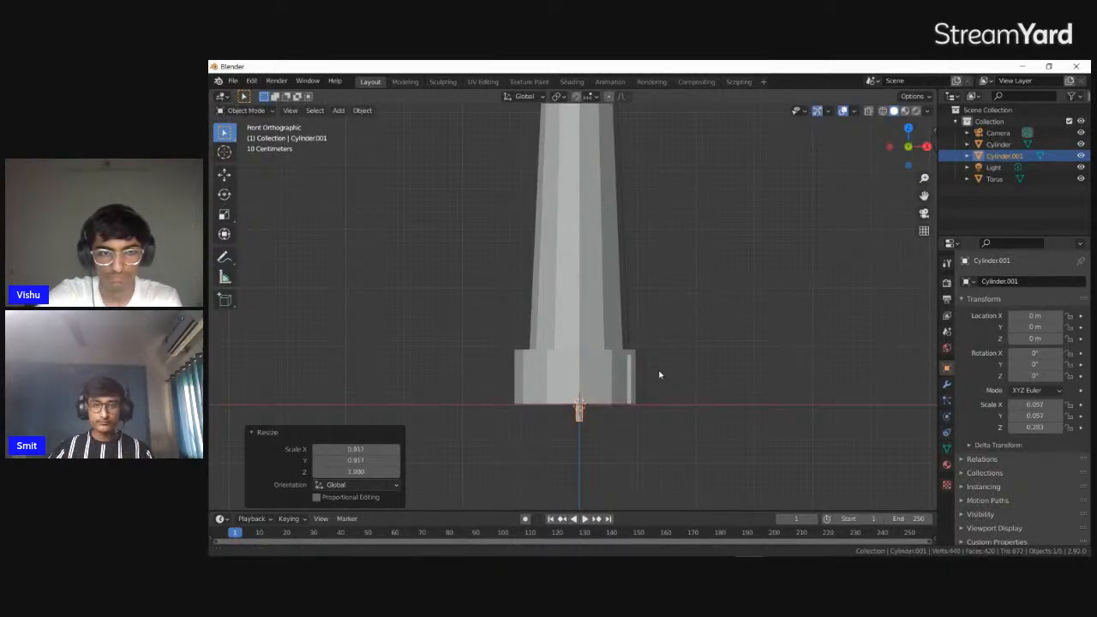
# Move the small cylinder up about 6.74 m along Z to the tower's roof
pyautogui.keyDown('shift'); pyautogui.moveTo(659, 374); pyautogui.dragTo(657, 499, button='middle'); pyautogui.keyUp('shift')
pyautogui.press('g')
pyautogui.press('z')
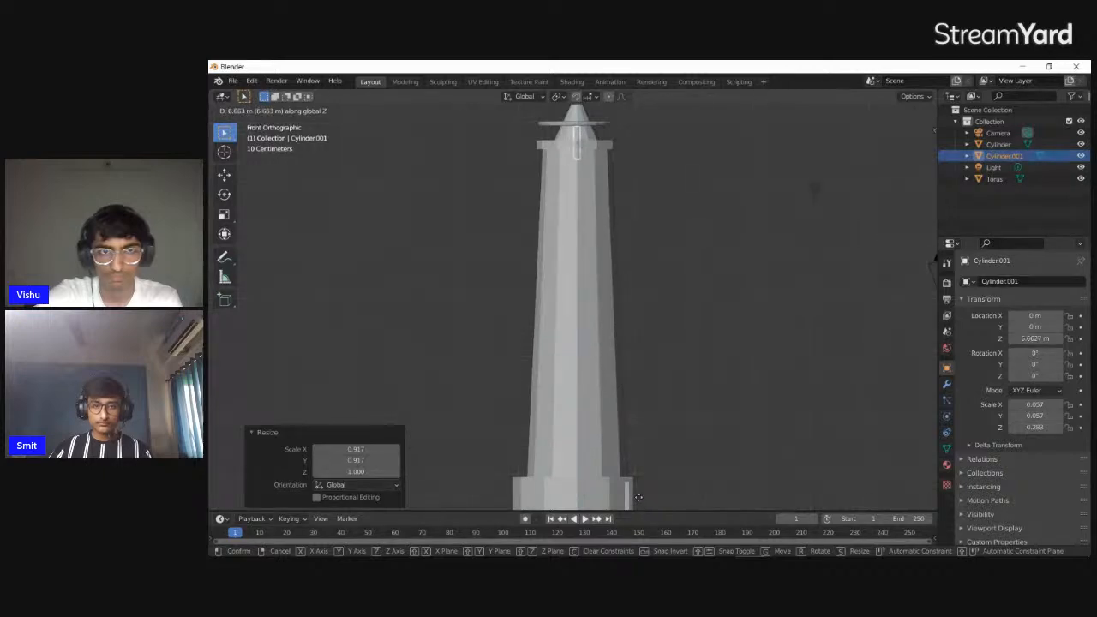
pyautogui.click(639, 496)
pyautogui.keyDown('shift'); pyautogui.moveTo(633, 148); pyautogui.dragTo(640, 506, button='middle'); pyautogui.keyUp('shift')
pyautogui.scroll(6, 694, 426)
pyautogui.keyDown('shift'); pyautogui.moveTo(708, 350); pyautogui.dragTo(689, 337, button='middle'); pyautogui.keyUp('shift')
# Scale the post by about 0.52 in X and Y and by about 0.415 along Z
pyautogui.press('s')
pyautogui.hotkey('shift', 'z')
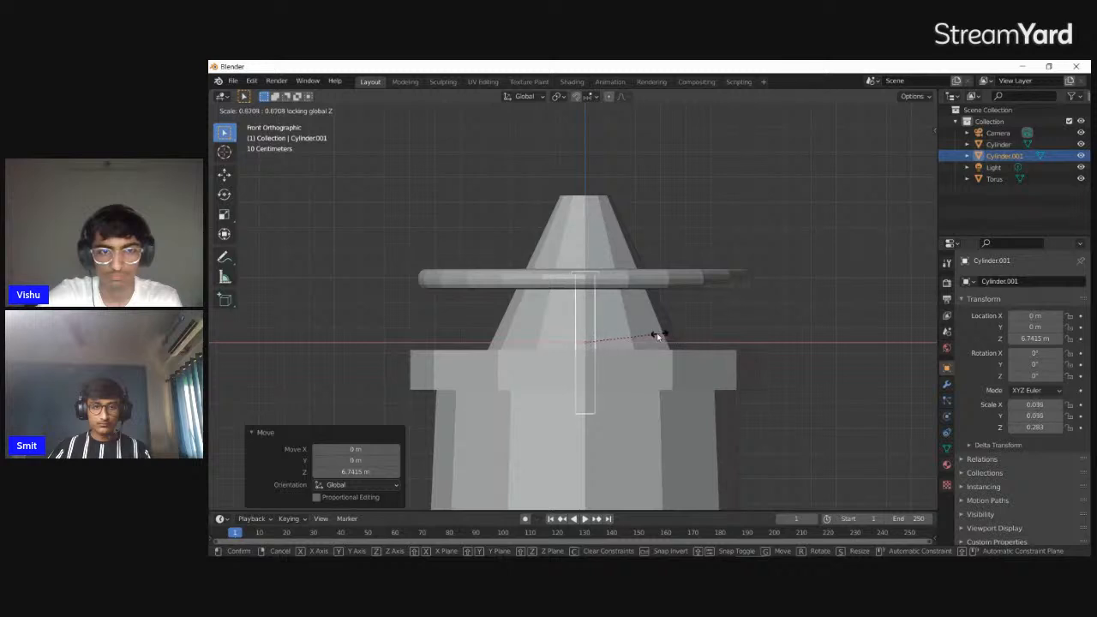
pyautogui.click(645, 334)
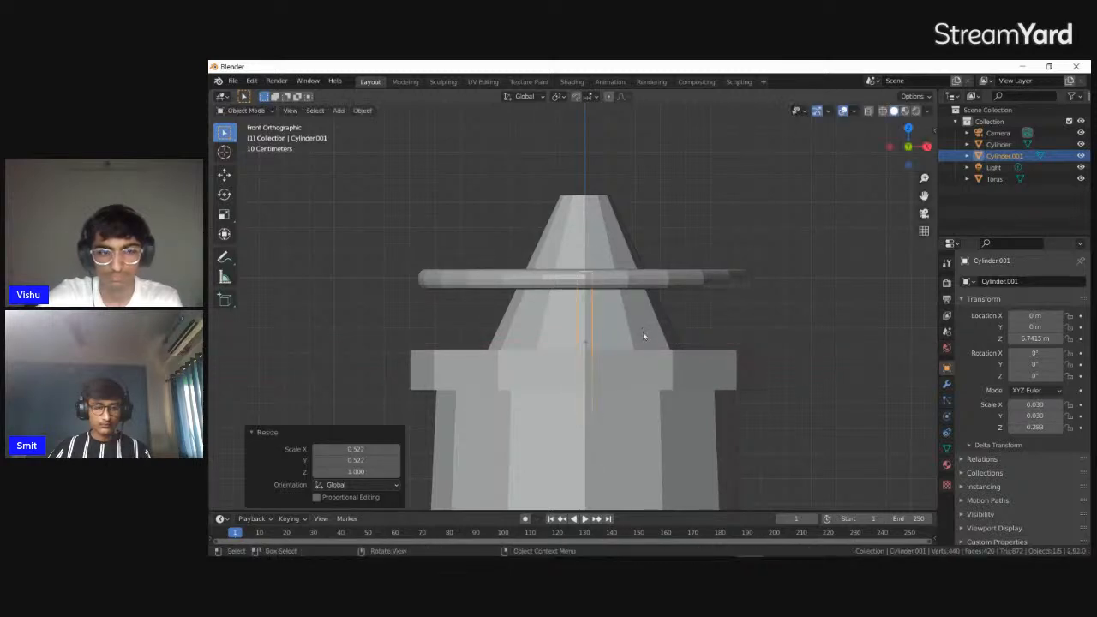
pyautogui.press('s')
pyautogui.press('z')
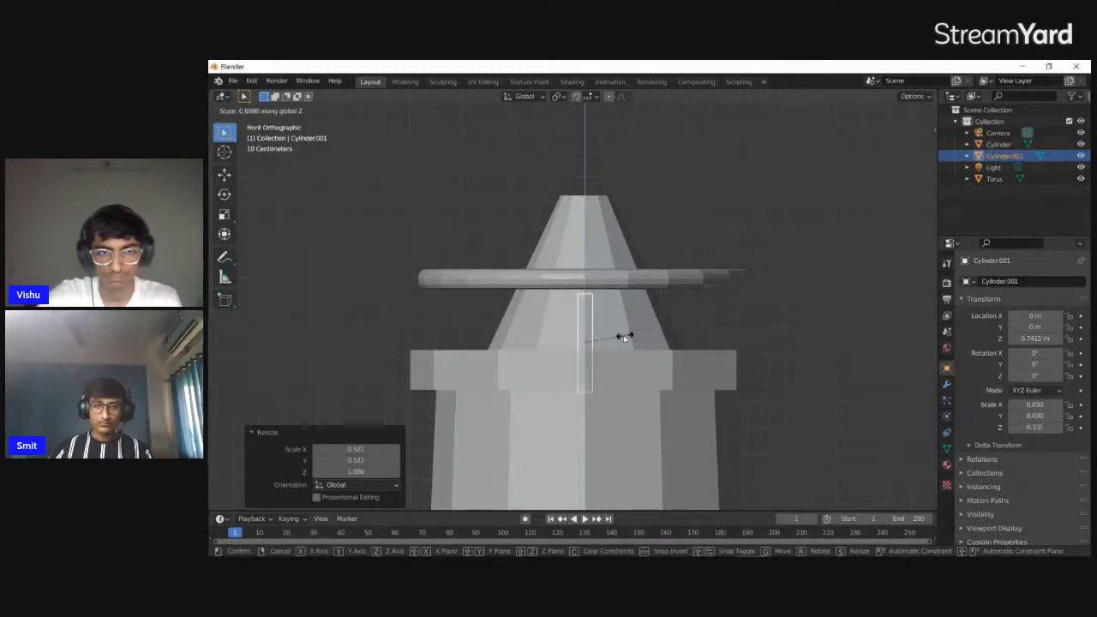
pyautogui.click(610, 338)
# Raise the post about 0.09 m along Z and move it about -0.56 m along Y, out of the roof
pyautogui.press('g')
pyautogui.press('z')
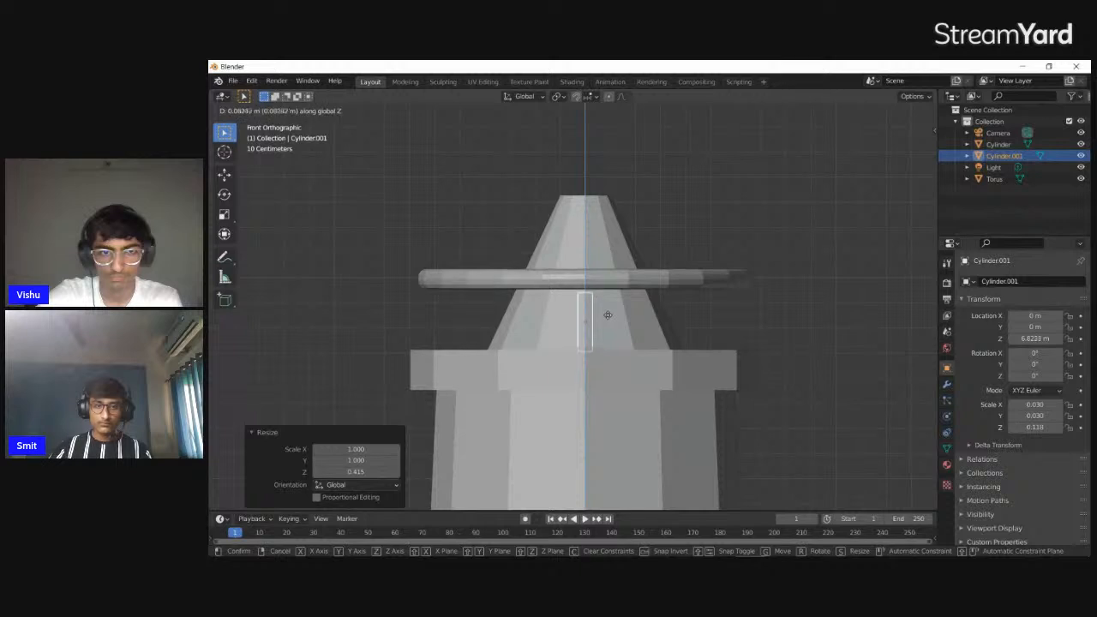
pyautogui.click(607, 313)
pyautogui.moveTo(608, 313); pyautogui.dragTo(708, 320, button='middle')
pyautogui.press('g')
pyautogui.press('x')
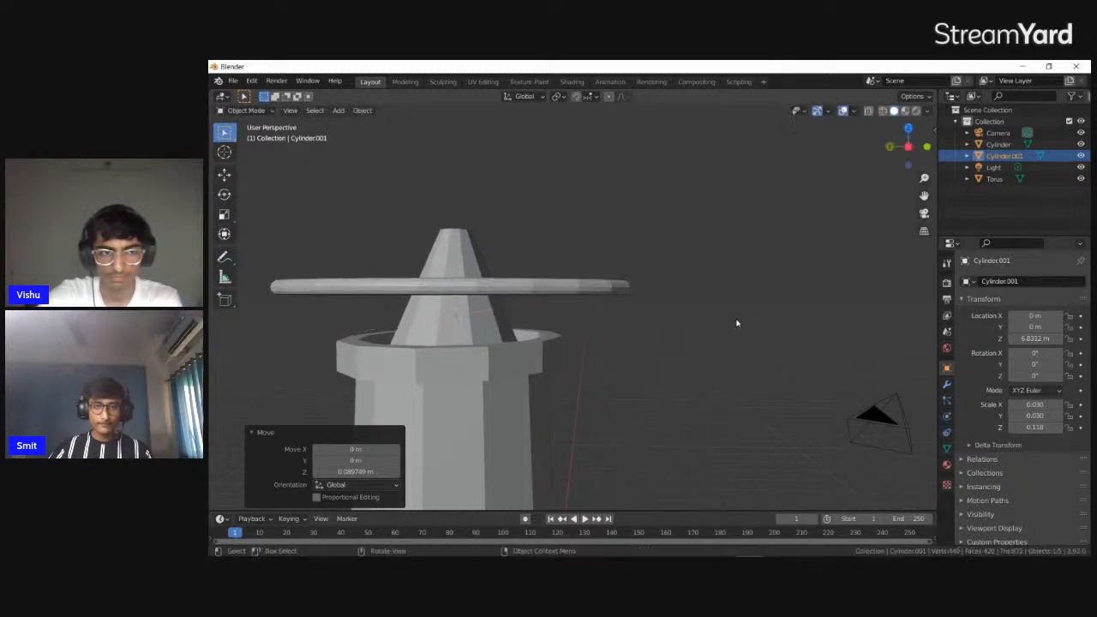
pyautogui.press('y')
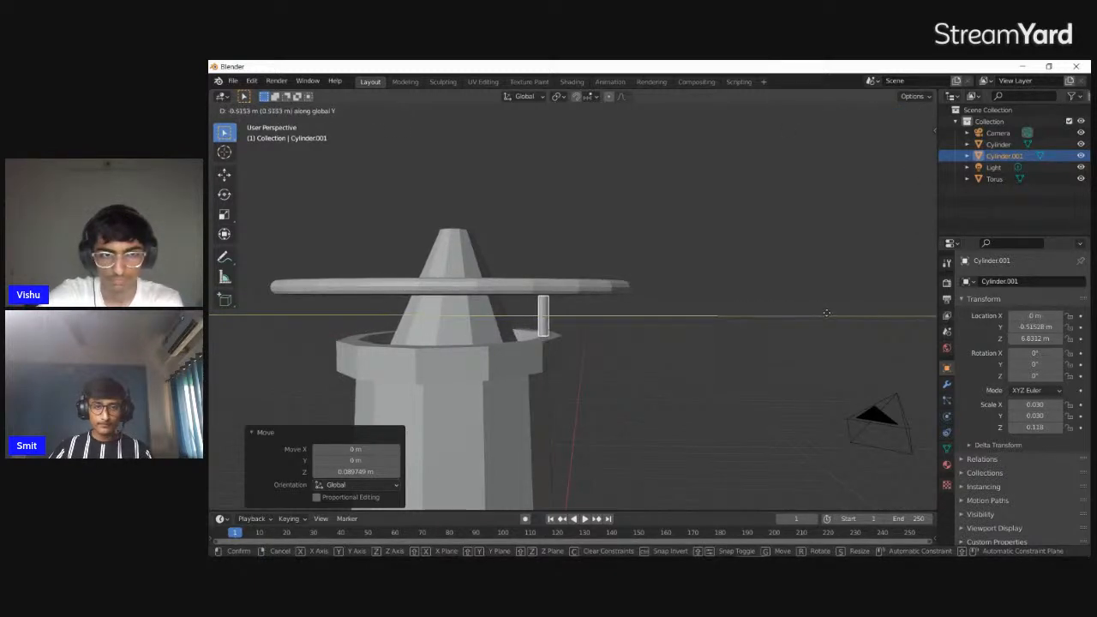
pyautogui.click(825, 313)
# View the tower's roof from above and select the torus ring
pyautogui.moveTo(811, 318); pyautogui.dragTo(799, 389, button='middle')
pyautogui.press('KP_7')
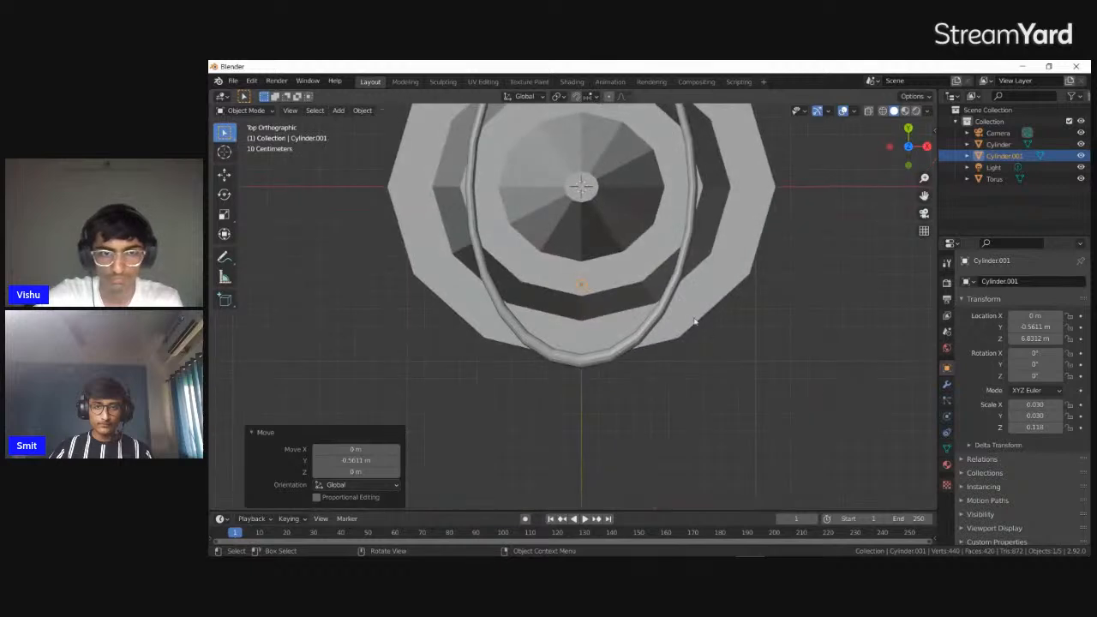
pyautogui.scroll(-4, 693, 326)
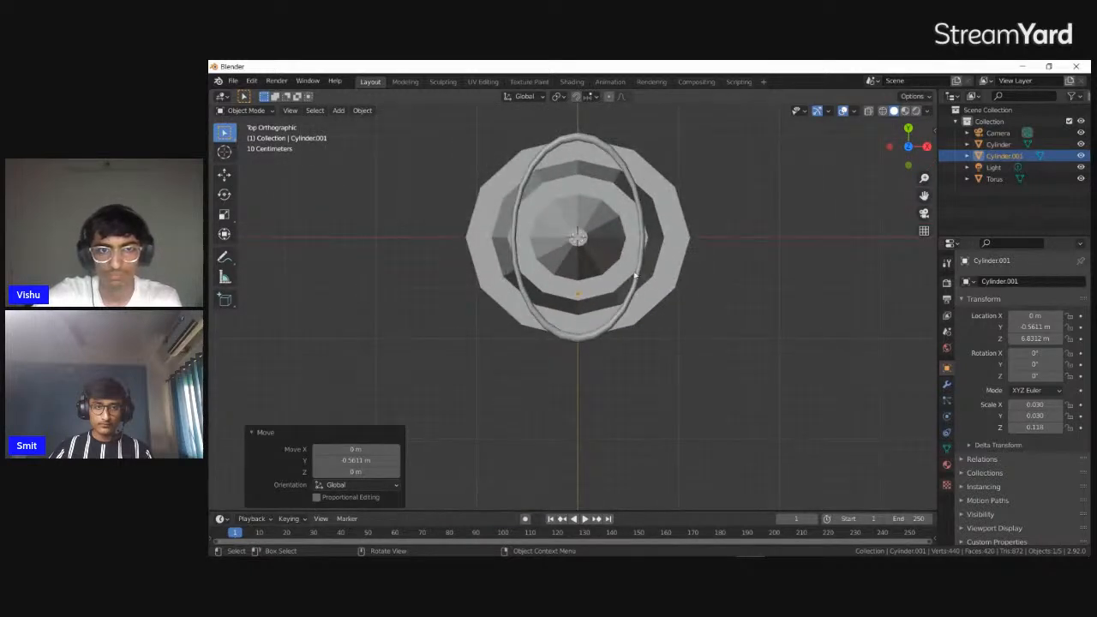
pyautogui.click(640, 274)
pyautogui.press('s')
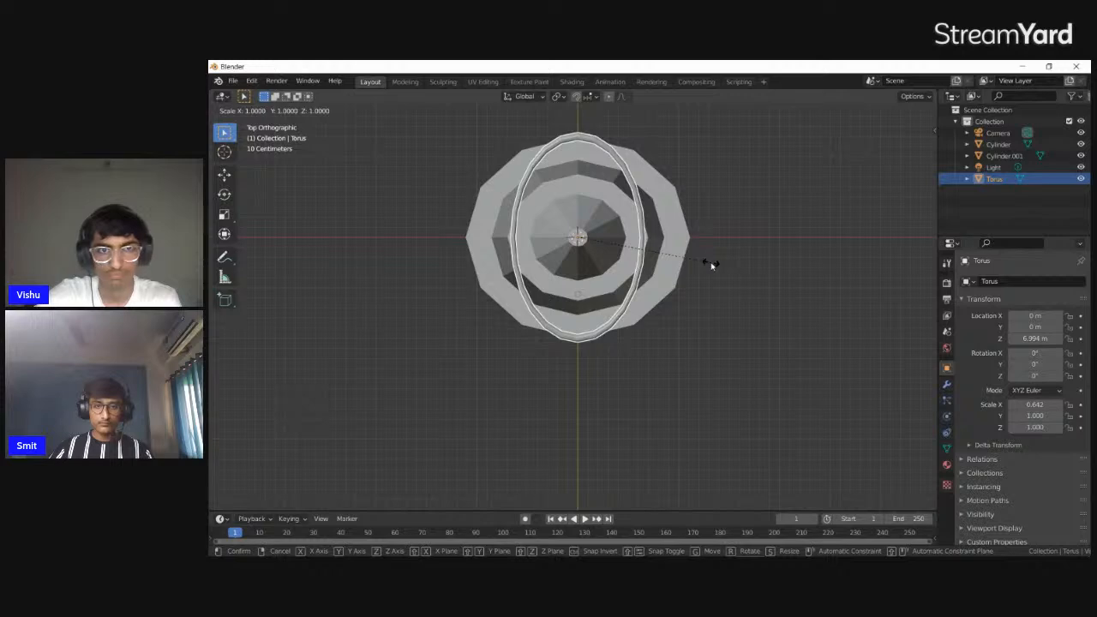
pyautogui.press('y')
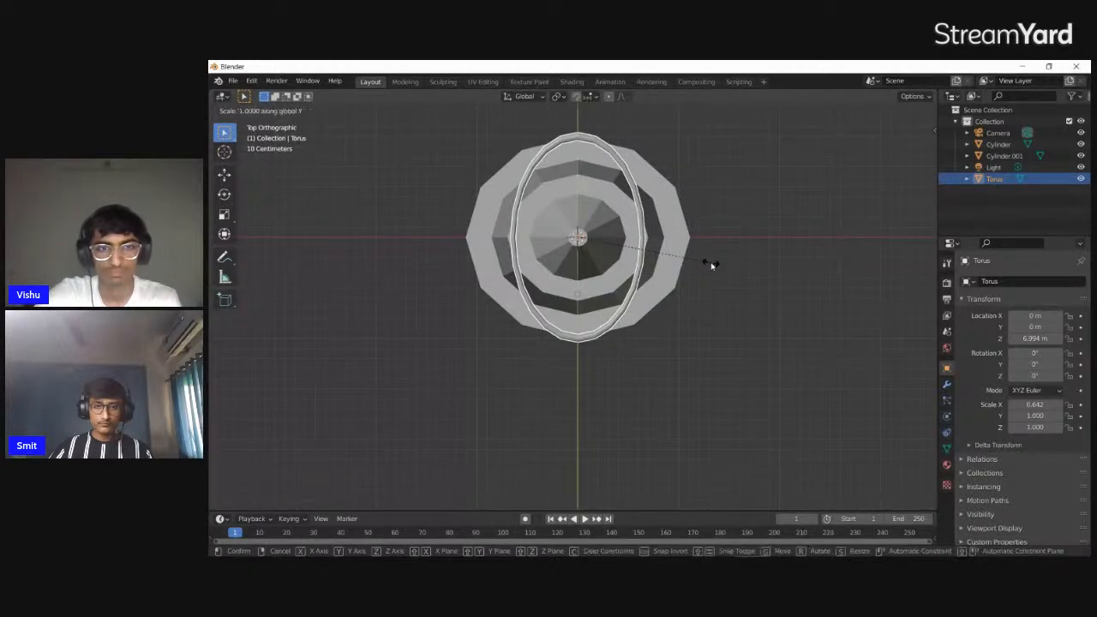
pyautogui.rightClick(721, 265)
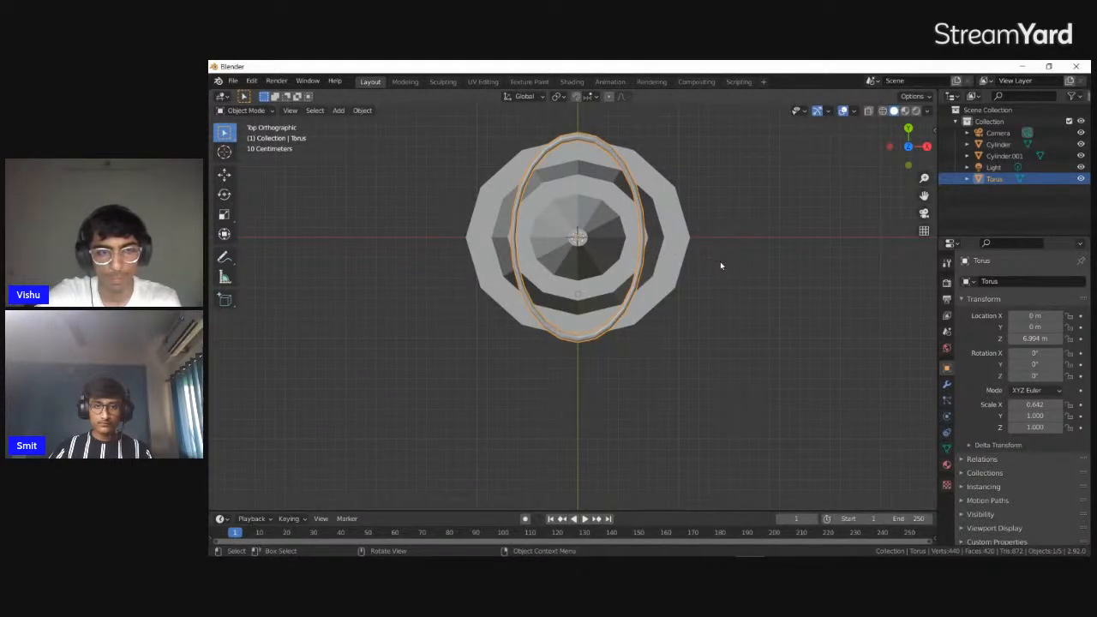
# Scale the torus ring by about 1.56 along X so it forms a round railing, and inspect it
pyautogui.press('s')
pyautogui.press('x')
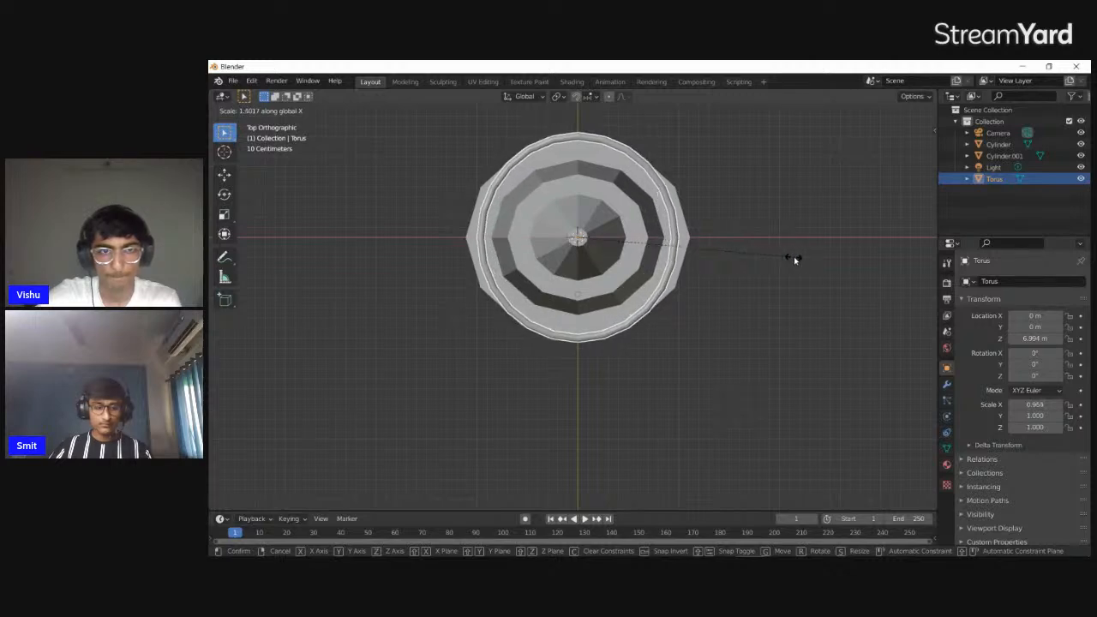
pyautogui.click(798, 258)
pyautogui.moveTo(797, 257); pyautogui.dragTo(798, 300, button='middle')
pyautogui.moveTo(725, 251); pyautogui.dragTo(715, 171, button='middle')
# Scale the torus ring by about 0.736 in X and Y only, and check it against the tower's rim
pyautogui.press('KP_7')
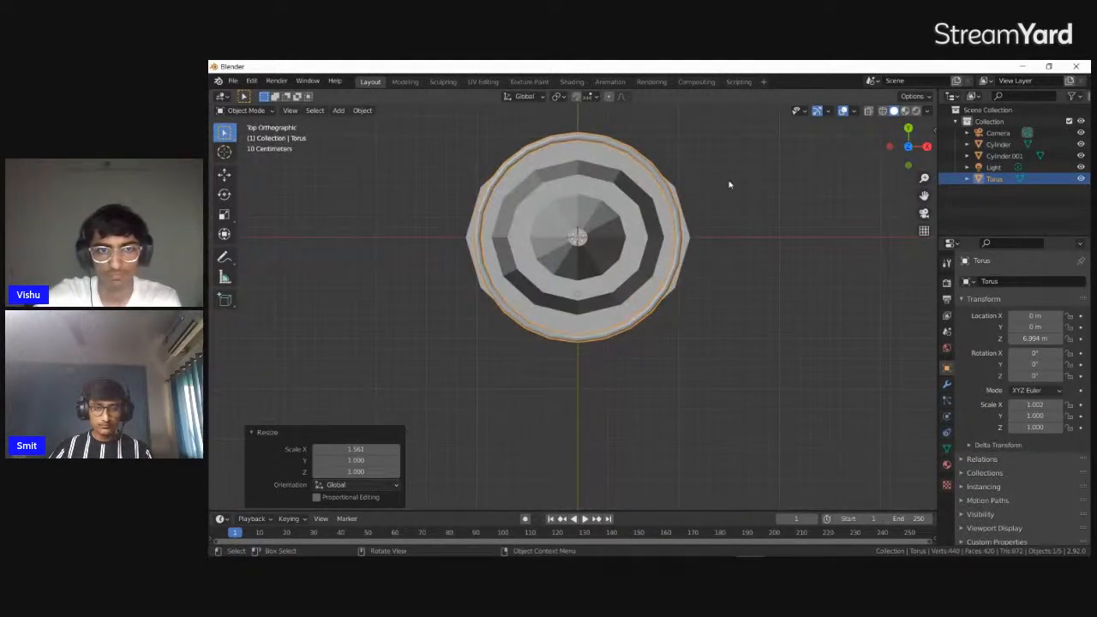
pyautogui.press('s')
pyautogui.hotkey('shift', 'z')
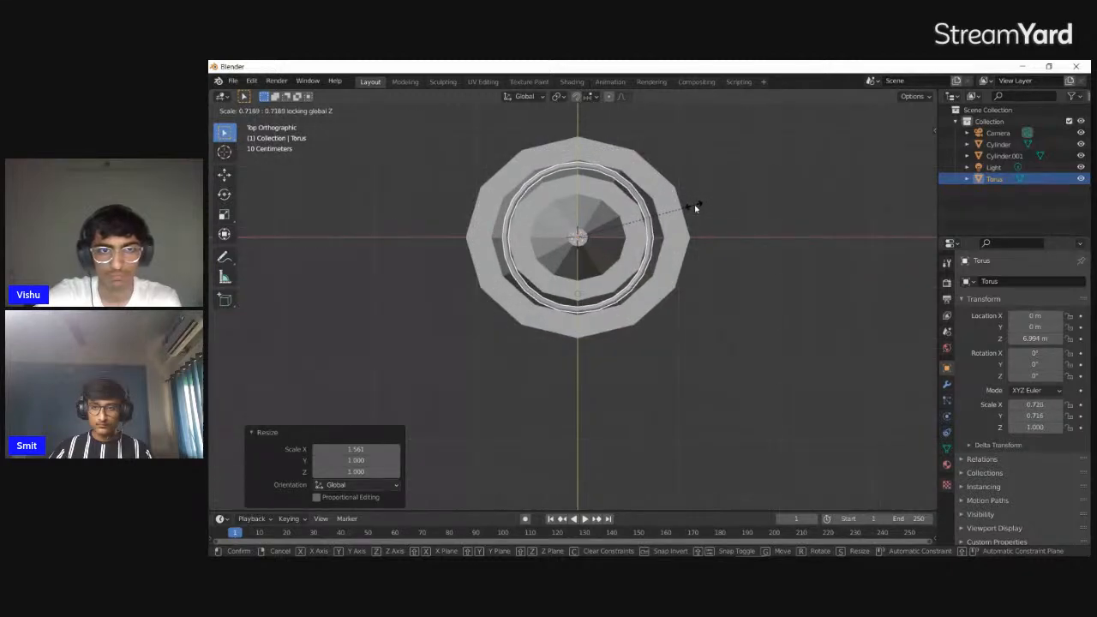
pyautogui.click(694, 203)
pyautogui.moveTo(693, 203); pyautogui.dragTo(708, 475, button='middle')
pyautogui.scroll(2, 653, 431)
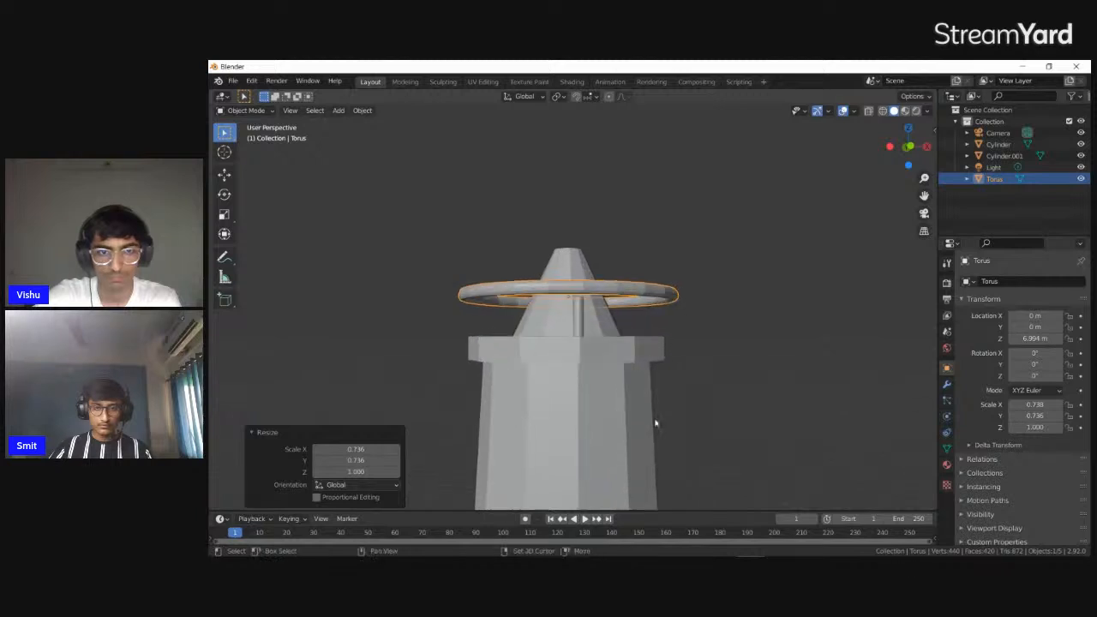
pyautogui.scroll(5, 653, 431)
# Select the torus ring from above and scale it by about 0.764 in X and Y only
pyautogui.click(579, 396)
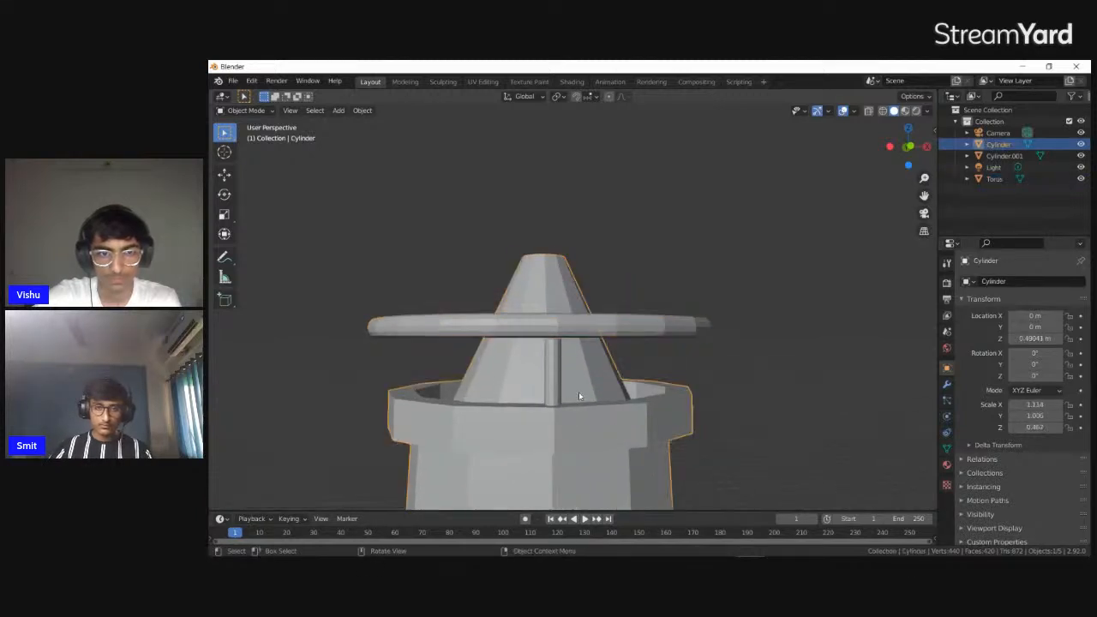
pyautogui.click(554, 386)
pyautogui.moveTo(635, 418); pyautogui.dragTo(536, 155, button='middle')
pyautogui.press('KP_7')
pyautogui.click(673, 281)
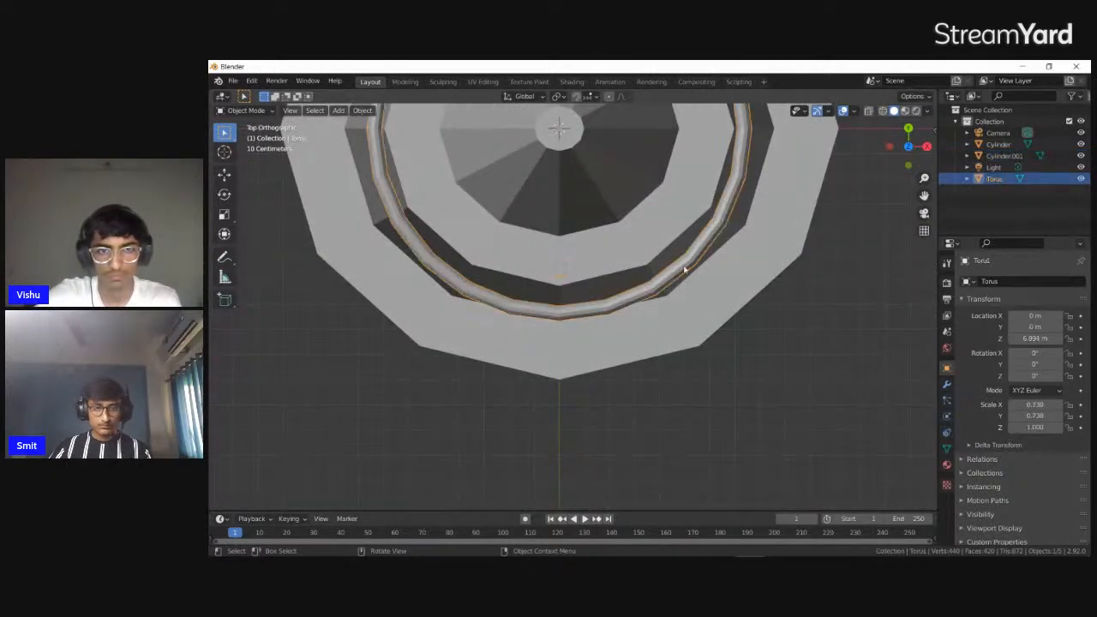
pyautogui.press('KP_Decimal')
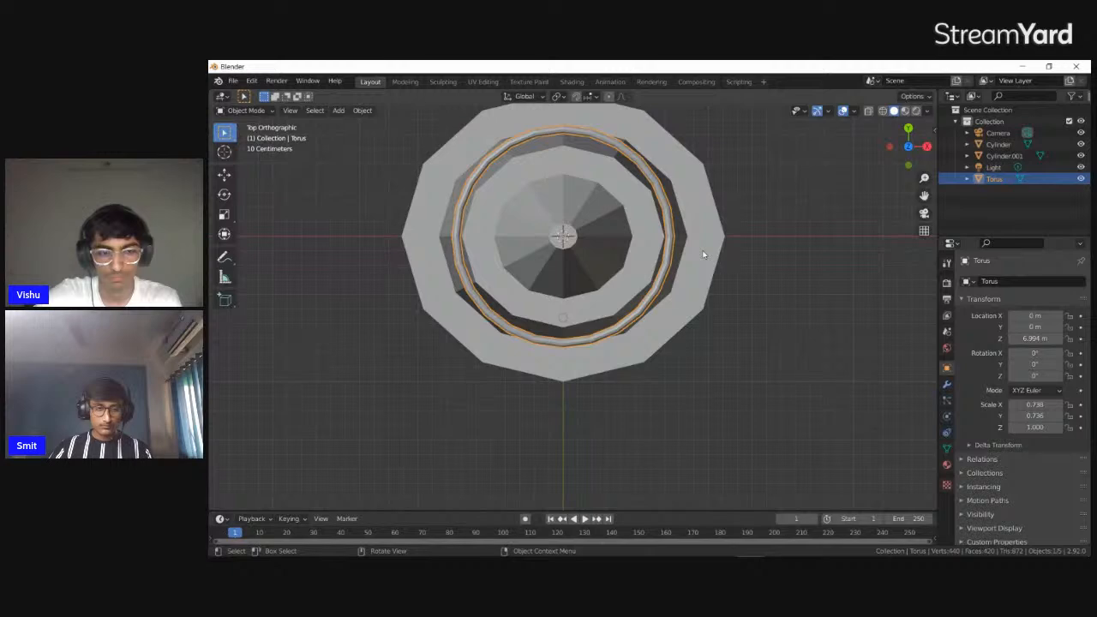
pyautogui.press('s')
pyautogui.hotkey('shift', 'z')
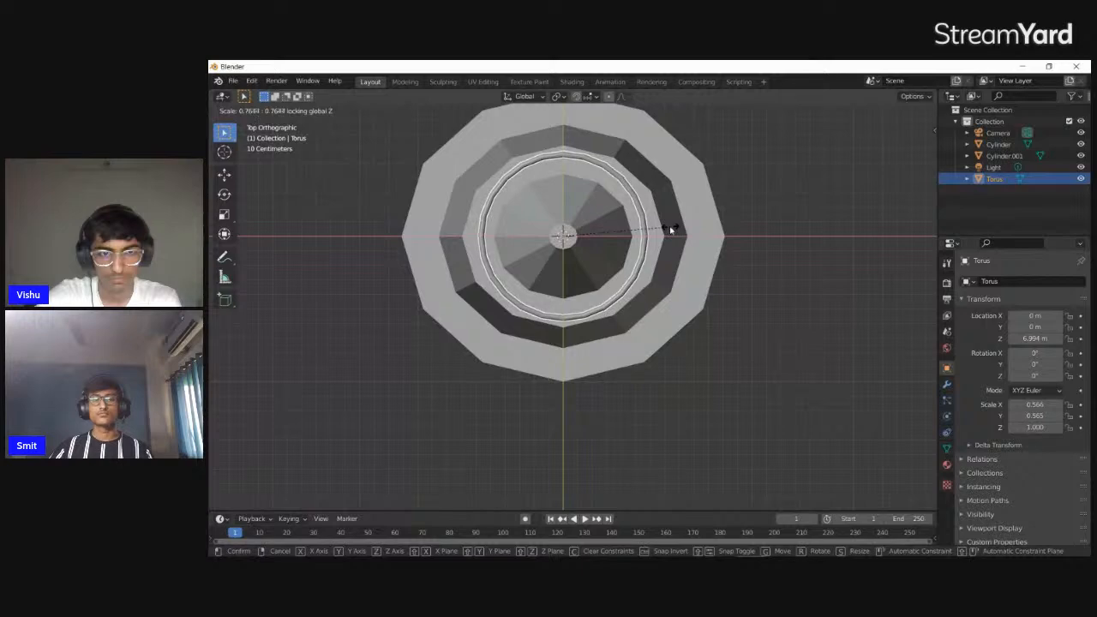
pyautogui.click(671, 230)
pyautogui.moveTo(637, 255); pyautogui.dragTo(579, 259, button='middle')
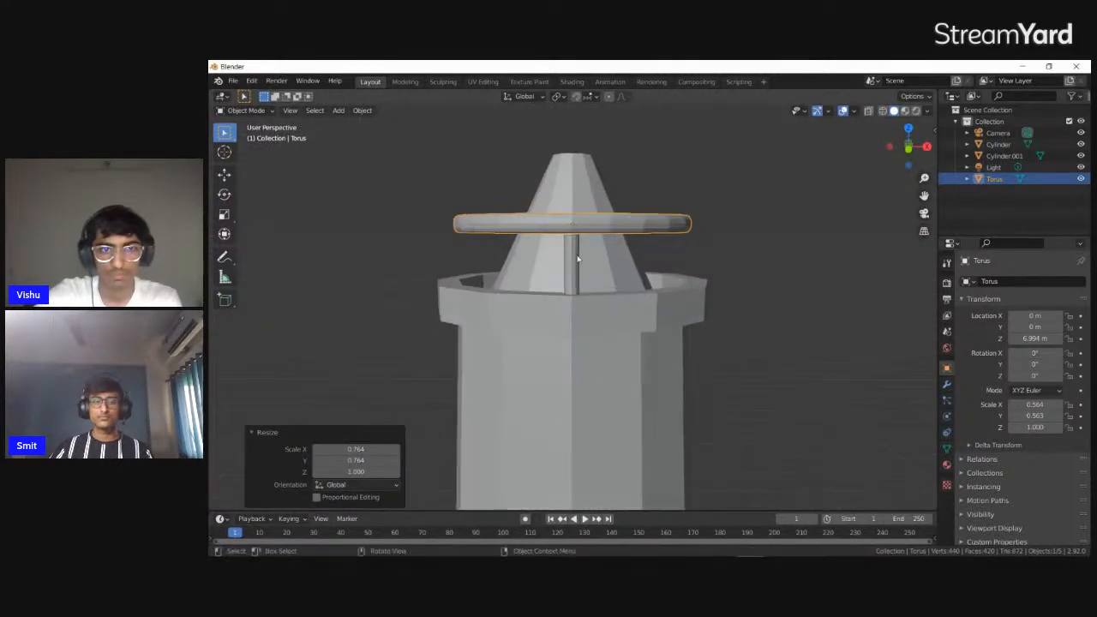
# Adjust the torus ring's height slightly along Z so it sits on the railing post
pyautogui.press('g')
pyautogui.press('z')
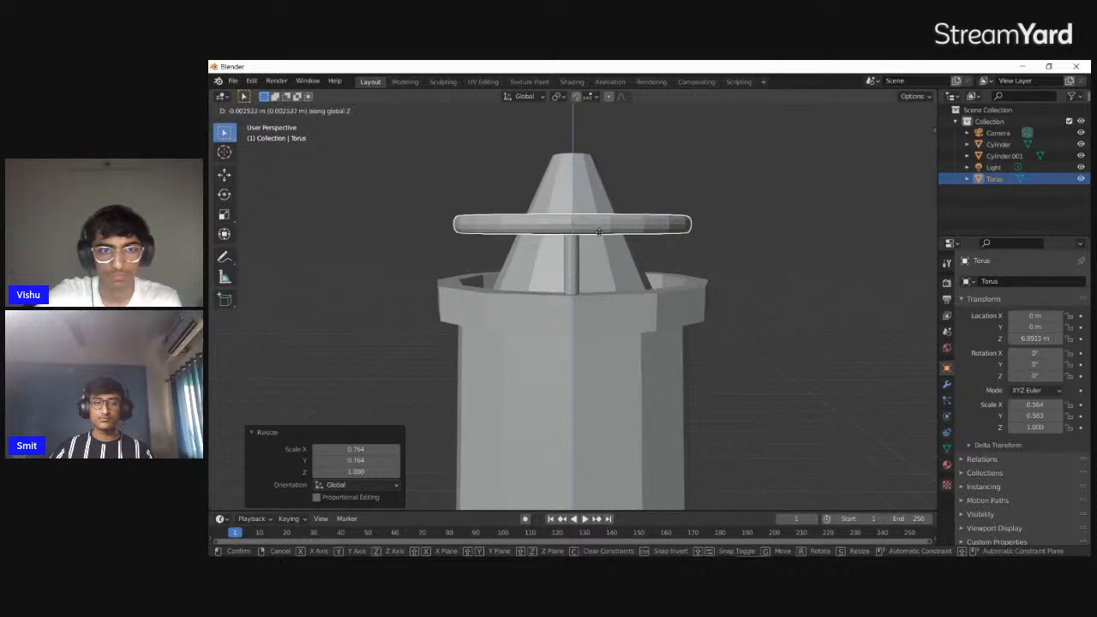
pyautogui.click(599, 238)
pyautogui.moveTo(624, 242); pyautogui.dragTo(592, 260, button='middle')
# Make a linked duplicate of the railing post and move it about 0.31 m in X and 0.11 m in Y along the ring
pyautogui.click(578, 263)
pyautogui.moveTo(681, 247); pyautogui.dragTo(667, 245, button='middle')
pyautogui.hotkey('shift', 'd')
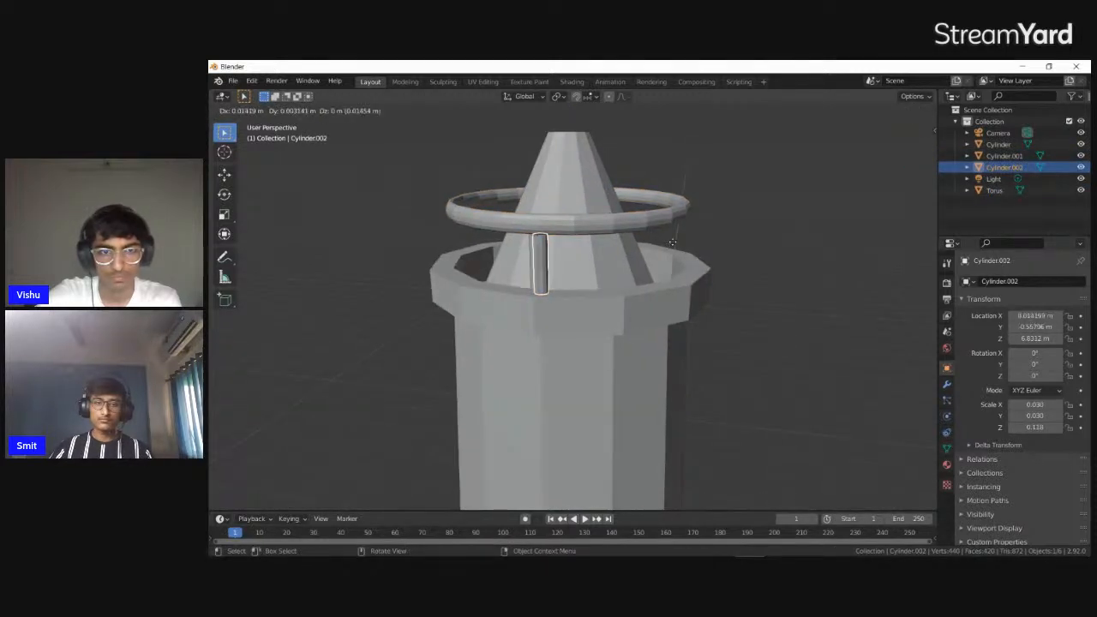
pyautogui.rightClick(749, 240)
pyautogui.moveTo(749, 240); pyautogui.dragTo(699, 320, button='middle')
pyautogui.press('KP_7')
pyautogui.press('g')
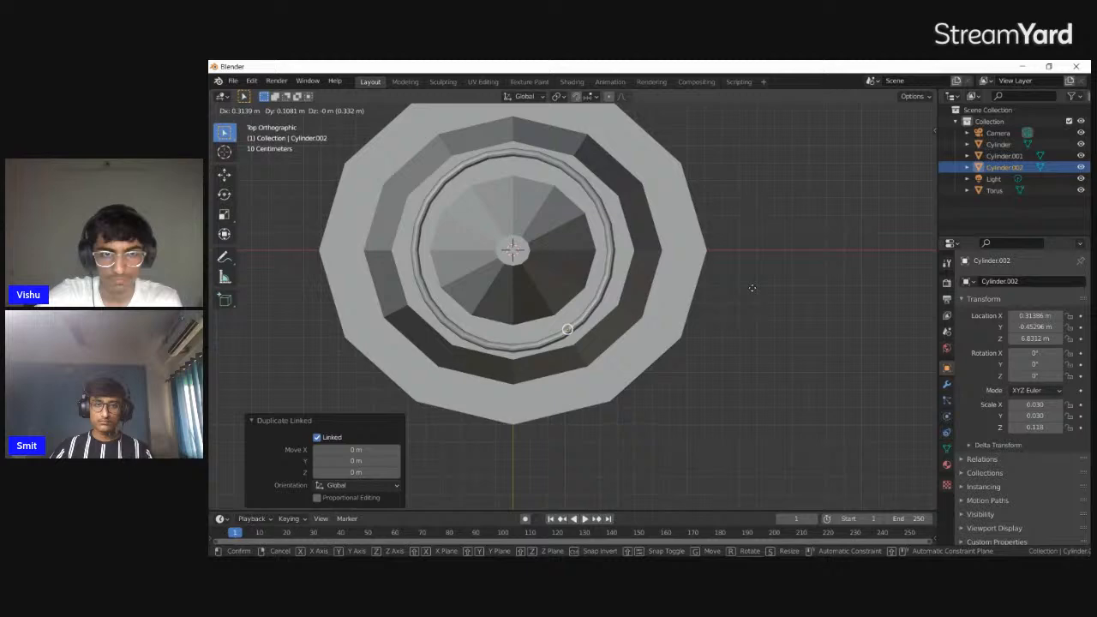
pyautogui.click(752, 288)
pyautogui.moveTo(752, 288); pyautogui.dragTo(688, 300, button='middle')
pyautogui.press('KP_7')
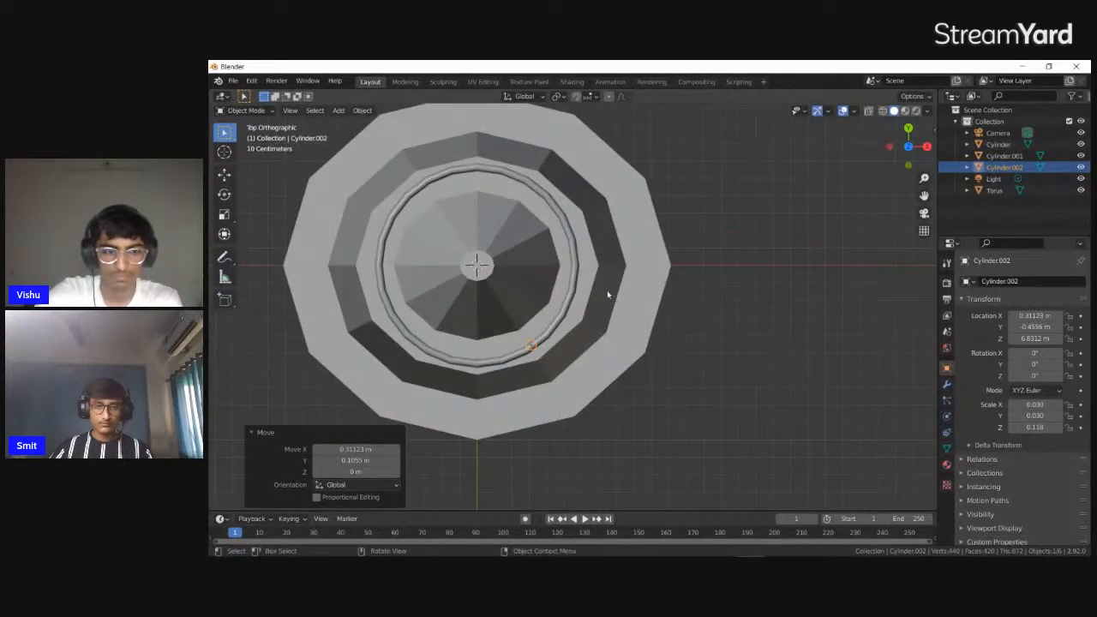
# Make another linked duplicate of the post and move it about 0.19 m in both X and Y along the ring
pyautogui.hotkey('alt', 'd')
pyautogui.press('Escape')
pyautogui.press('g')
pyautogui.press('Escape')
pyautogui.press('g')
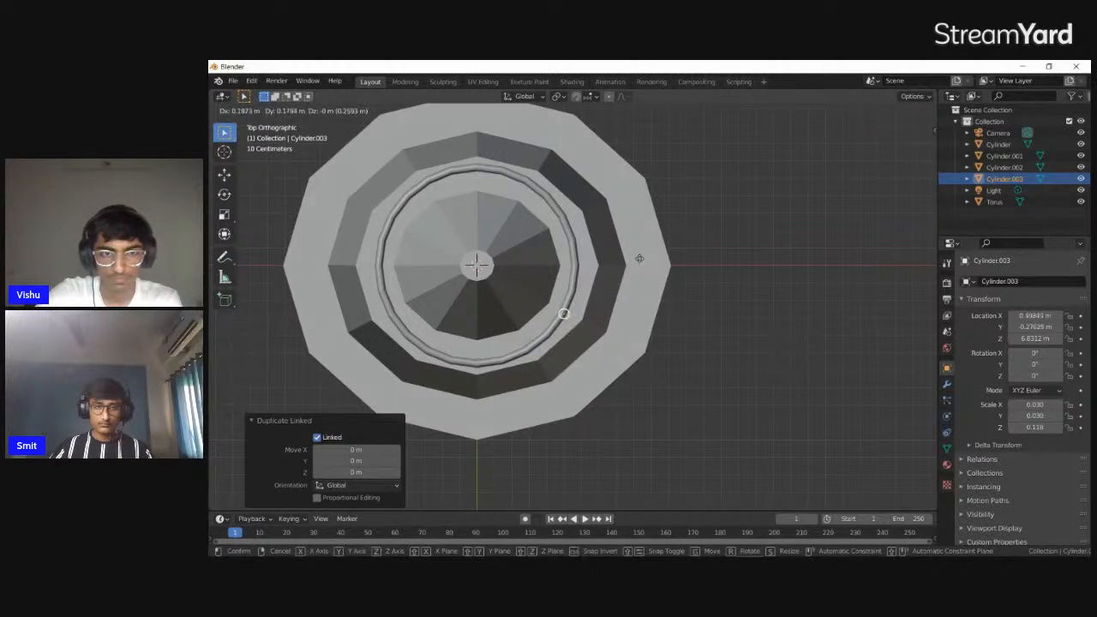
pyautogui.click(640, 257)
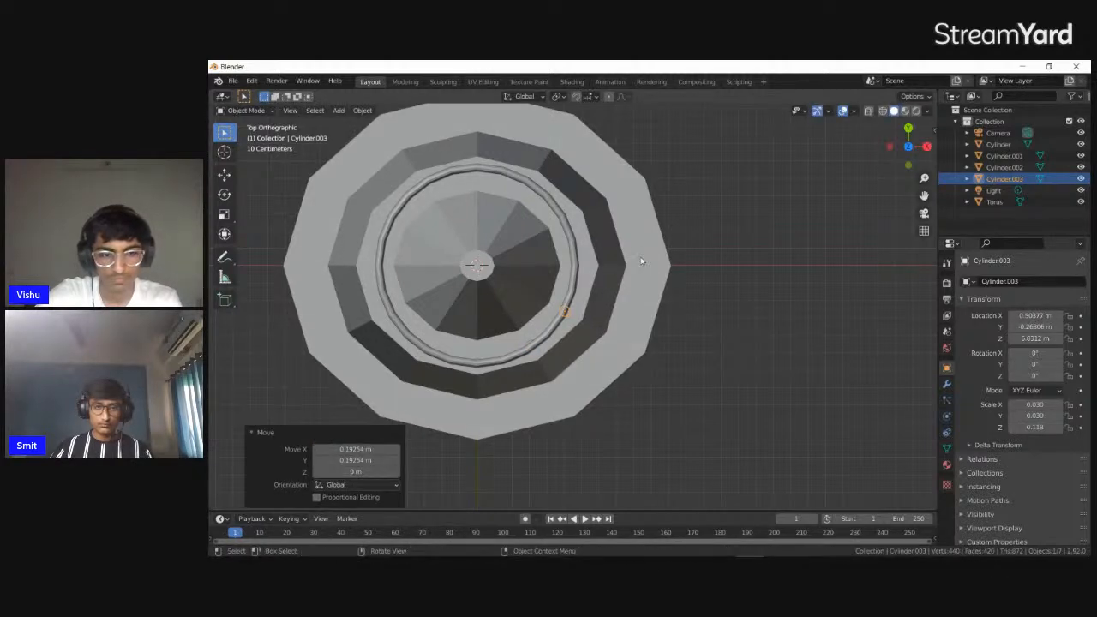
# Make one more linked duplicate of the newest post and place it further around the ring
pyautogui.hotkey('alt', 'd')
pyautogui.press('Escape')
pyautogui.press('g')
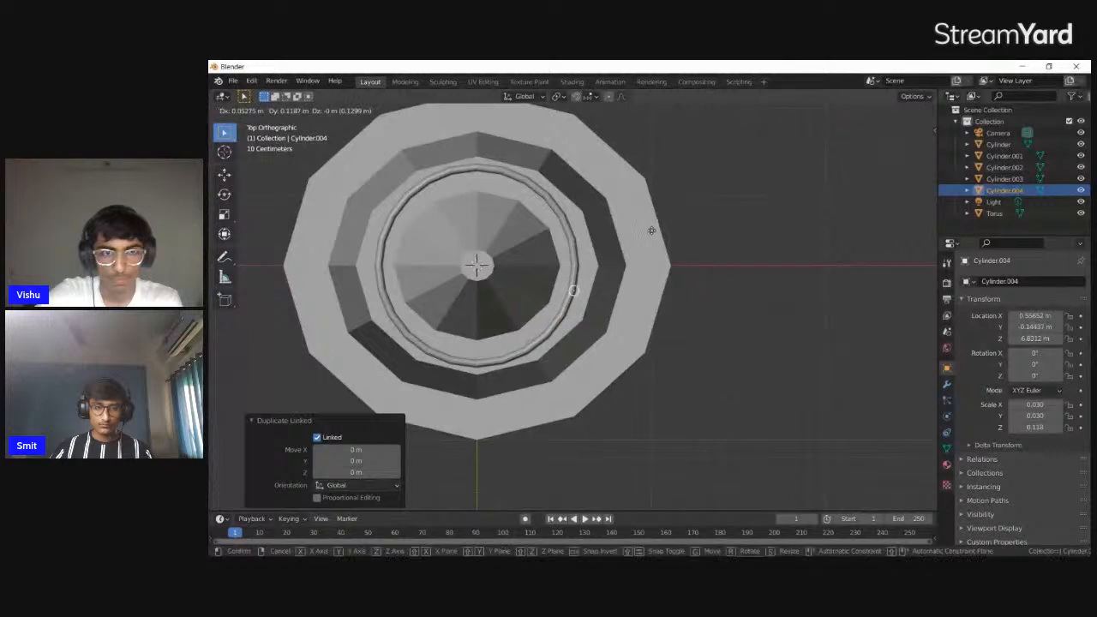
pyautogui.click(653, 215)
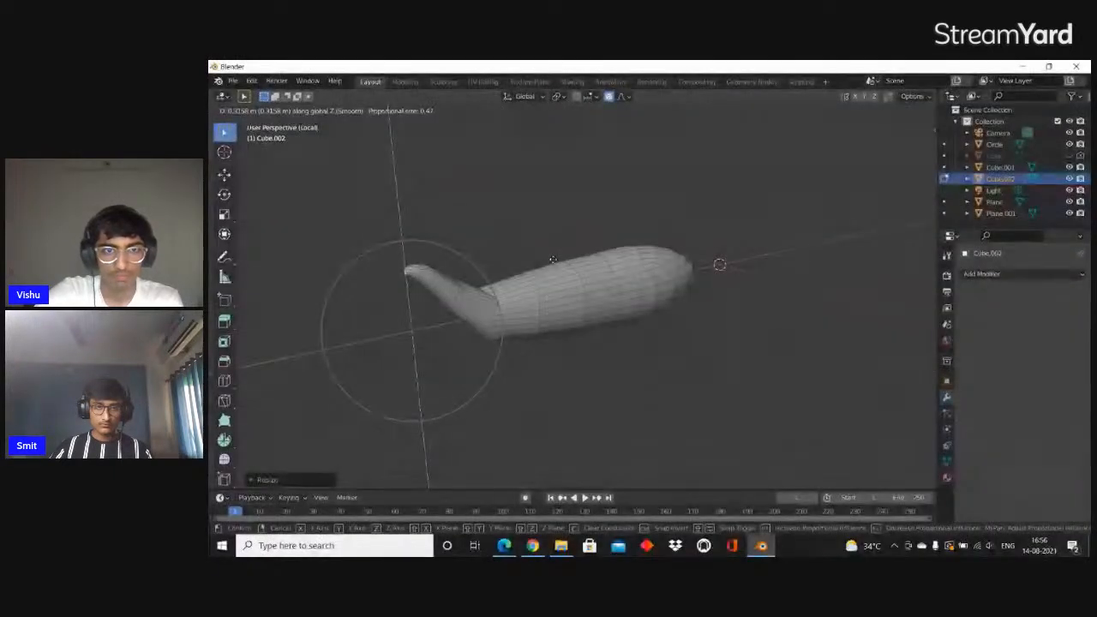
# Raise the mesh's narrow end about 0.36 m along Z with smooth proportional editing, size about 0.68
pyautogui.scroll(-2, 553, 259)
pyautogui.scroll(-1, 551, 250)
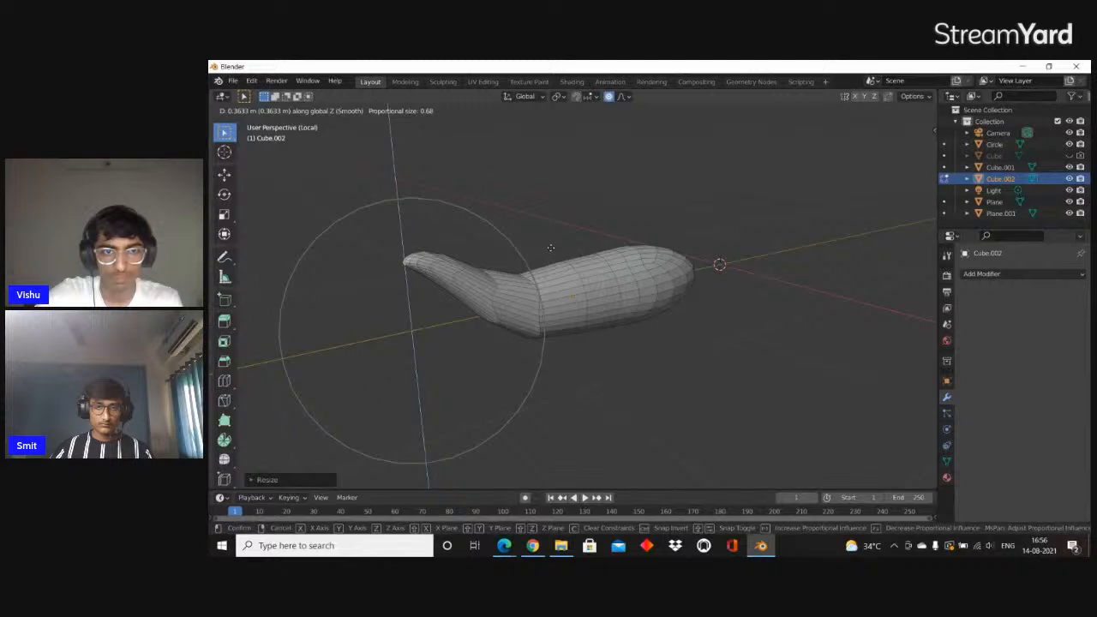
pyautogui.click(551, 248)
# Add a Subdivision Surface modifier with viewport level 1 to the curved mesh and look at its normals settings
pyautogui.press('Tab')
pyautogui.hotkey('ctrl', '2')
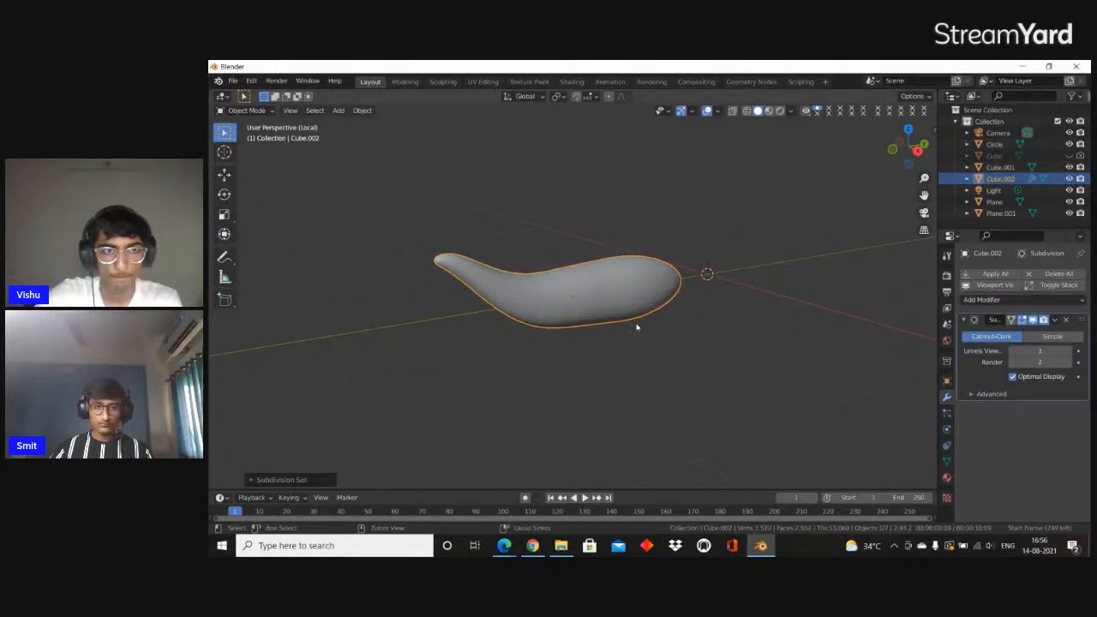
pyautogui.click(947, 462)
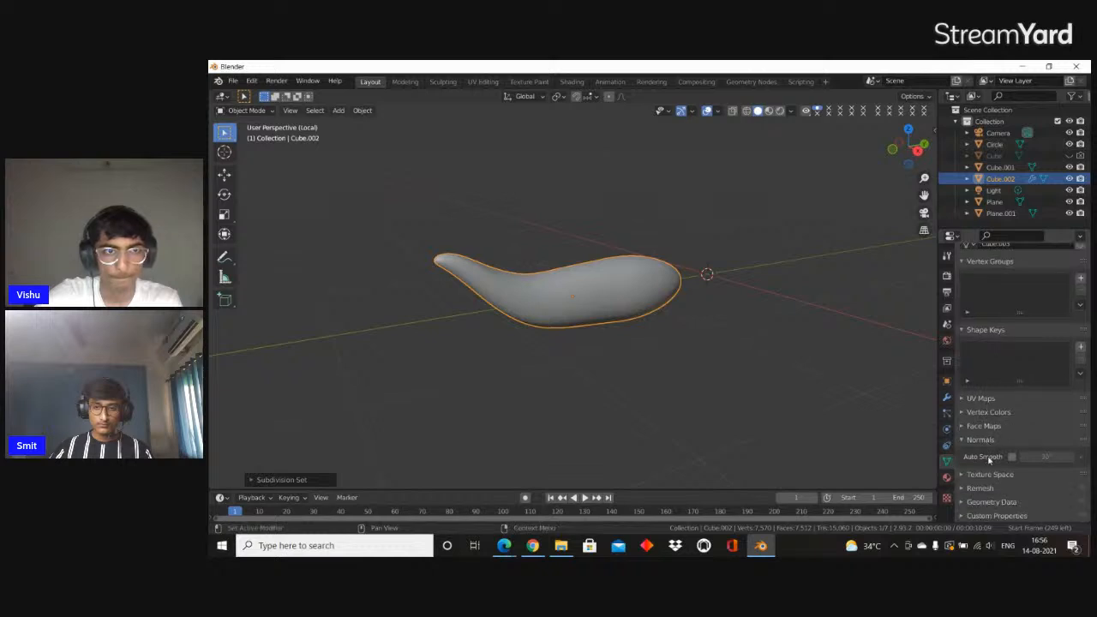
pyautogui.moveTo(588, 288); pyautogui.dragTo(717, 308, button='middle')
pyautogui.press('Tab')
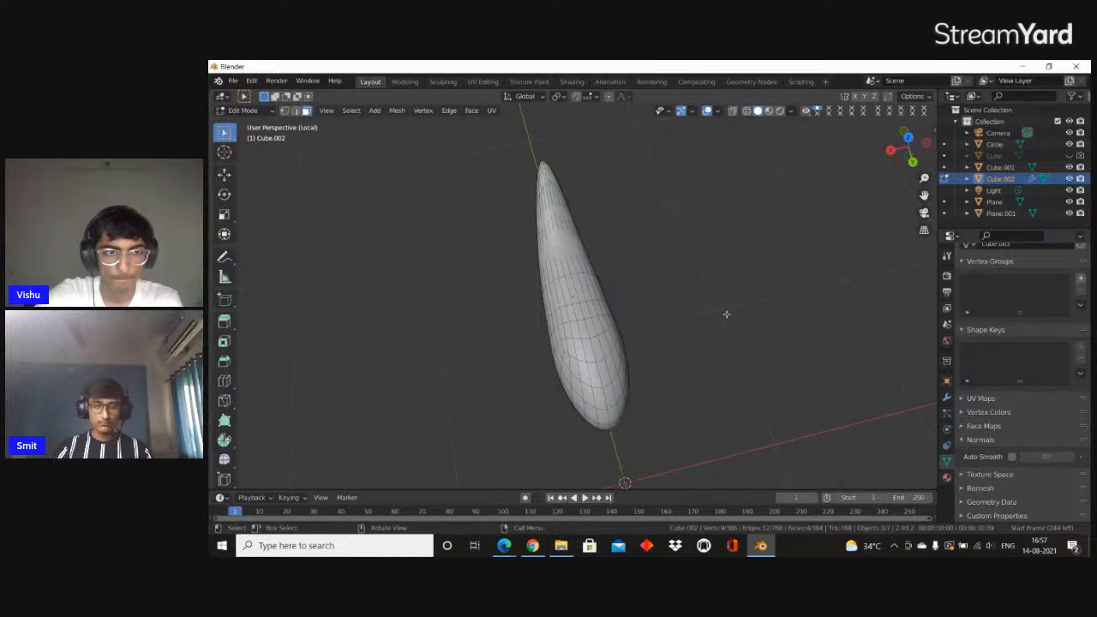
pyautogui.hotkey('shift', 's')
pyautogui.press('s')
pyautogui.press('x')
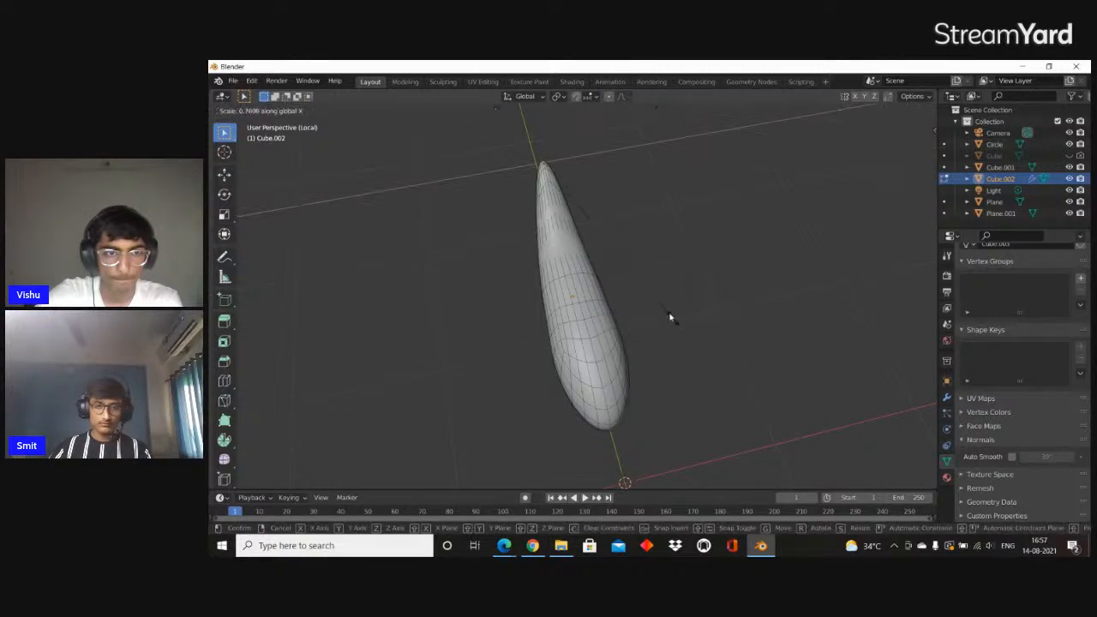
pyautogui.rightClick(668, 302)
pyautogui.scroll(-3, 668, 302)
# Slim the whole curved mesh in Object Mode by scaling it down along X and along Z
pyautogui.press('Tab')
pyautogui.press('s')
pyautogui.press('x')
pyautogui.click(625, 297)
pyautogui.scroll(2, 617, 297)
pyautogui.press('s')
pyautogui.press('x')
pyautogui.press('z')
pyautogui.click(600, 298)
pyautogui.moveTo(602, 297); pyautogui.dragTo(480, 288, button='middle')
pyautogui.press('s')
pyautogui.press('y')
pyautogui.rightClick(511, 300)
# Raise the mesh's pointed tip along Z with smooth proportional editing, size about 0.75, to bend the tail upward
pyautogui.press('Tab')
pyautogui.press('g')
pyautogui.press('z')
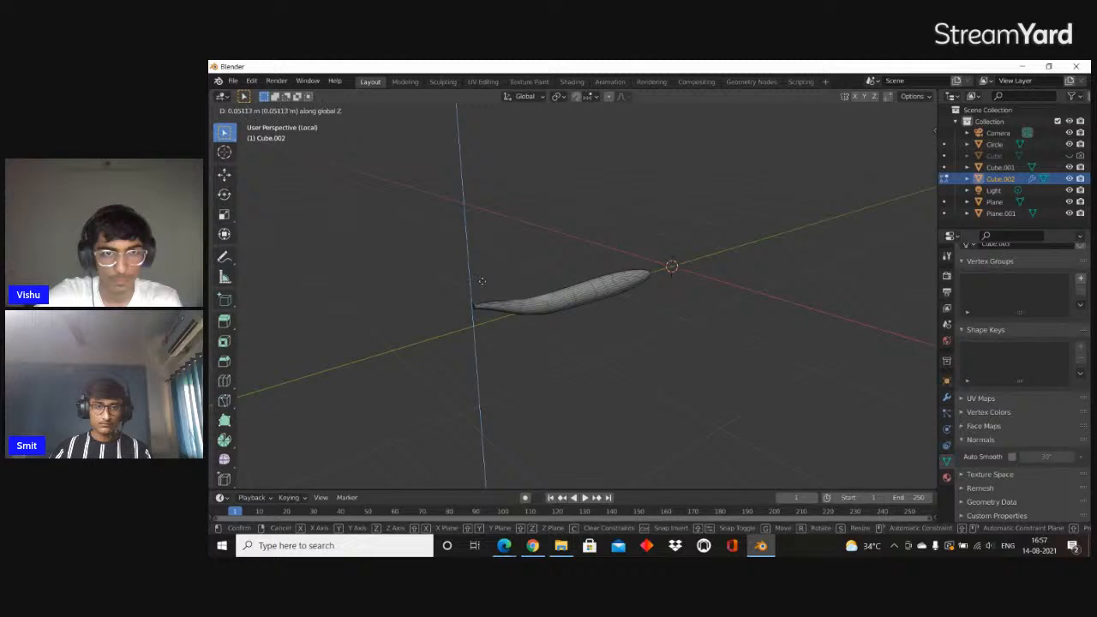
pyautogui.click(482, 281)
pyautogui.press('g')
pyautogui.press('z')
pyautogui.scroll(4, 467, 257)
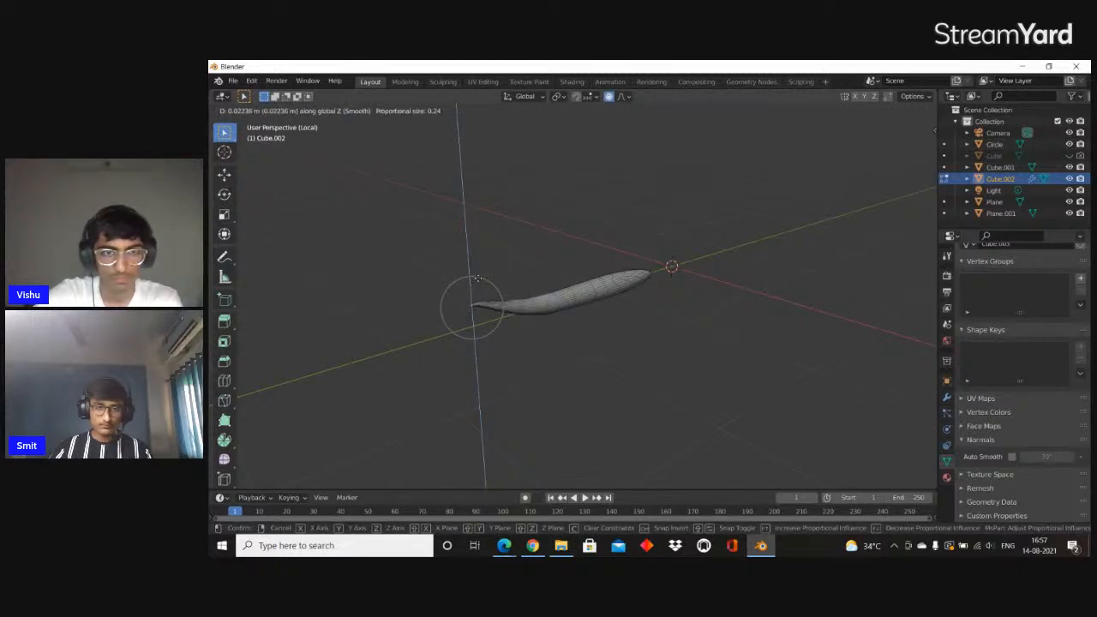
pyautogui.scroll(-11, 490, 255)
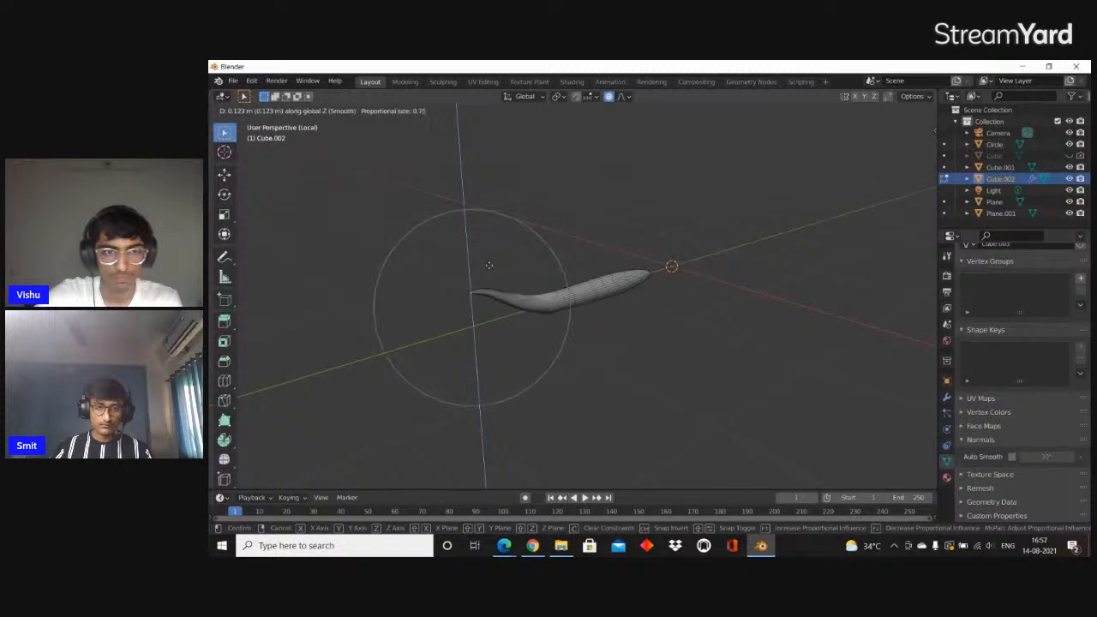
pyautogui.click(508, 248)
pyautogui.scroll(1, 557, 252)
# Leave local view and raise the curved mesh along Z relative to the other objects in the scene
pyautogui.press('Tab')
pyautogui.scroll(-1, 588, 256)
pyautogui.moveTo(590, 257); pyautogui.dragTo(632, 284, button='middle')
pyautogui.press('KP_Divide')
pyautogui.scroll(2, 632, 283)
pyautogui.press('g')
pyautogui.press('z')
pyautogui.click(624, 215)
pyautogui.scroll(8, 625, 215)
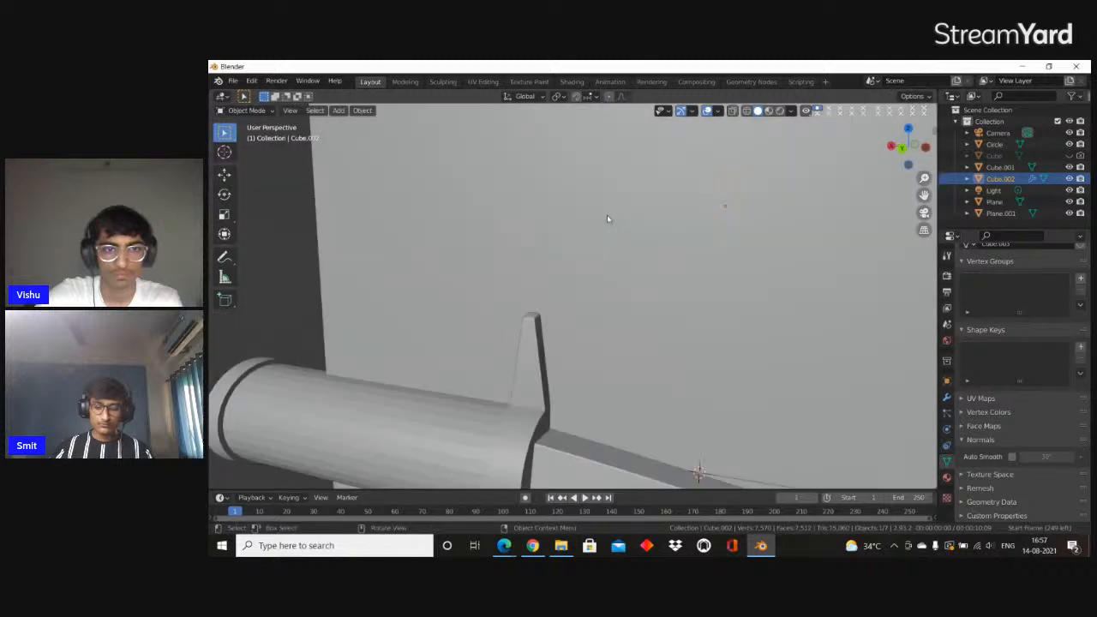
# Isolate the curved mesh in local view and circle-select the faces at its blunt end
pyautogui.press('KP_Divide')
pyautogui.scroll(1, 607, 224)
pyautogui.press('Tab')
pyautogui.moveTo(516, 321); pyautogui.dragTo(539, 355, button='middle')
pyautogui.scroll(1, 532, 338)
pyautogui.press('c')
pyautogui.click(565, 349)
pyautogui.press('Escape')
pyautogui.moveTo(617, 352); pyautogui.dragTo(649, 365, button='middle')
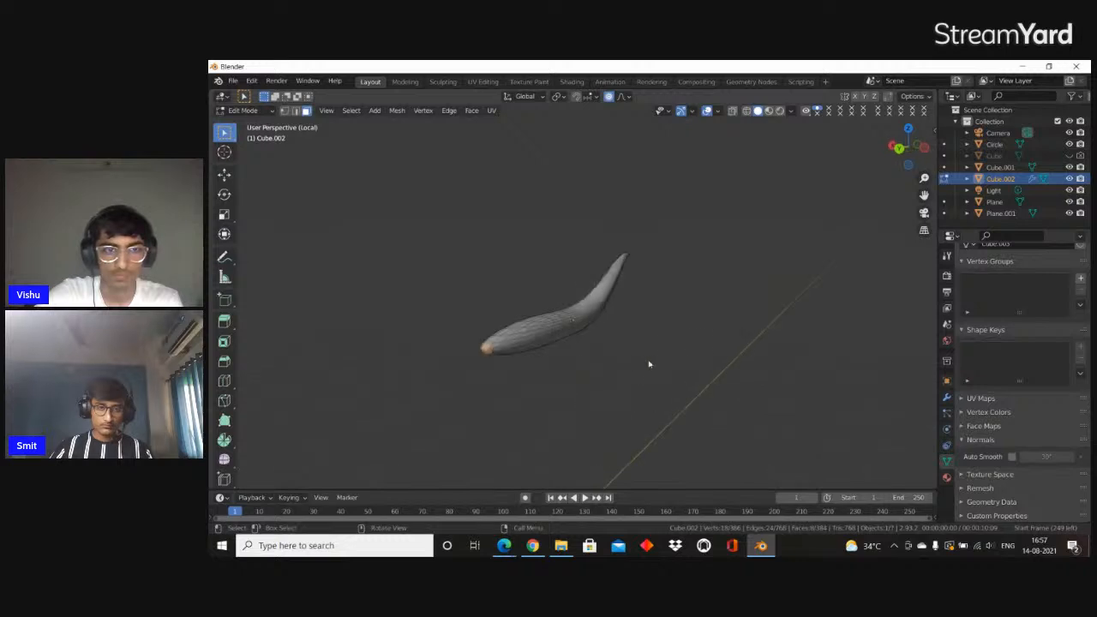
pyautogui.press('s')
pyautogui.scroll(10, 664, 369)
pyautogui.rightClick(619, 401)
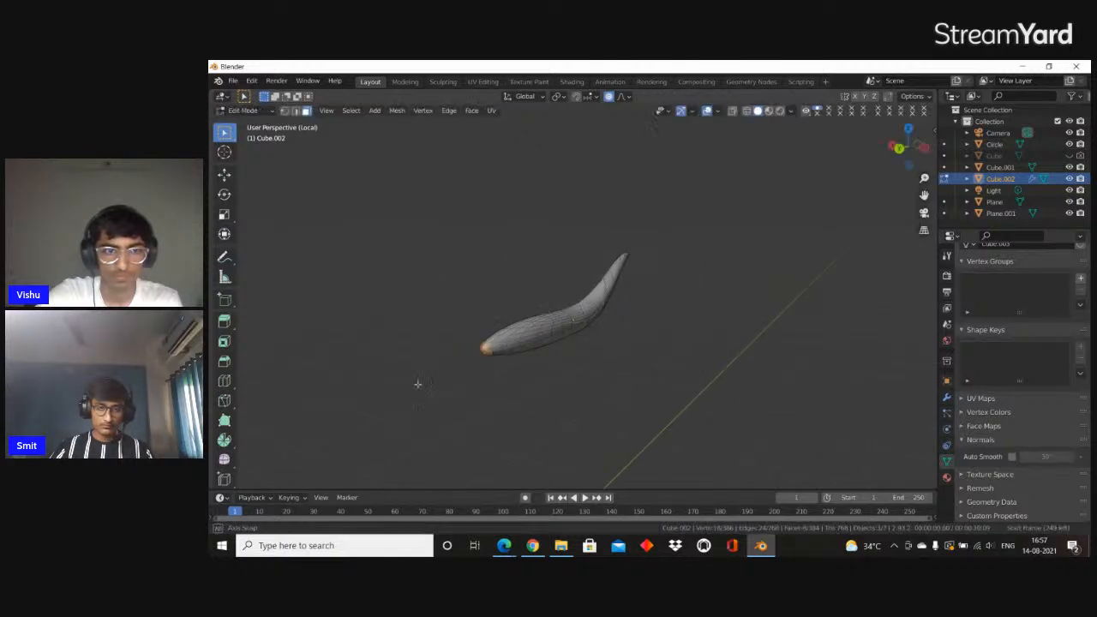
pyautogui.moveTo(435, 379); pyautogui.dragTo(368, 345, button='middle')
pyautogui.press('s')
pyautogui.rightClick(335, 335)
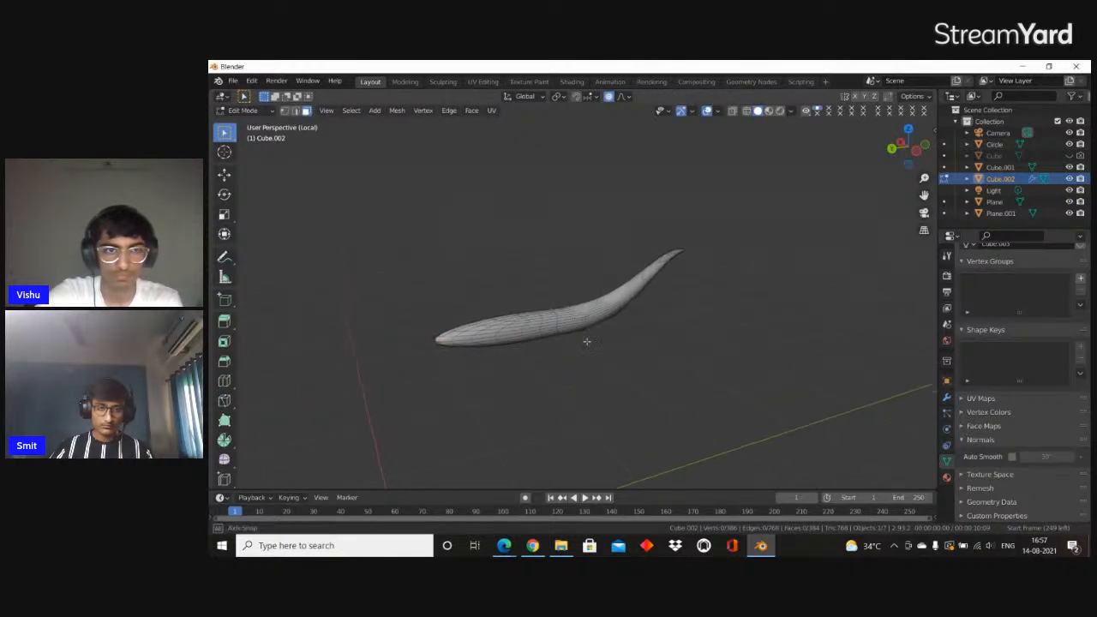
# Try to enlarge the blunt end's faces with proportional scaling and inset them
pyautogui.moveTo(574, 342); pyautogui.dragTo(669, 330, button='middle')
pyautogui.moveTo(617, 369); pyautogui.dragTo(673, 382, button='middle')
pyautogui.press('s')
pyautogui.scroll(-6, 735, 387)
pyautogui.click(744, 382)
pyautogui.moveTo(744, 382); pyautogui.dragTo(668, 397, button='middle')
pyautogui.press('i')
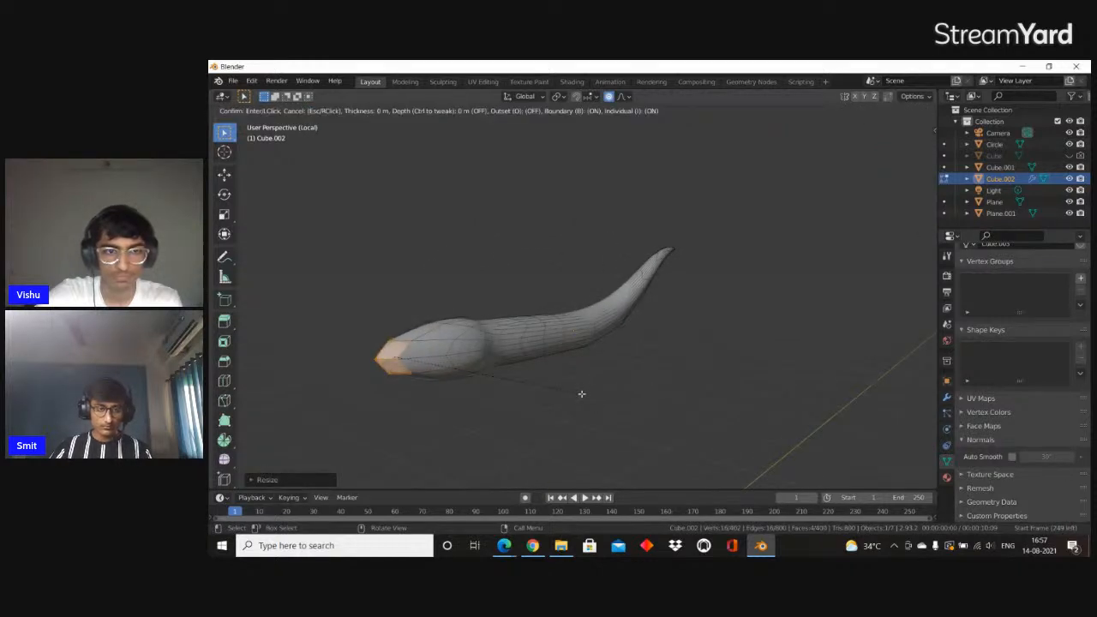
pyautogui.rightClick(587, 394)
# Try to extrude the blunt end's faces about 0.03 m and scale them up with and without proportional editing
pyautogui.moveTo(591, 395); pyautogui.dragTo(551, 400, button='middle')
pyautogui.press('e')
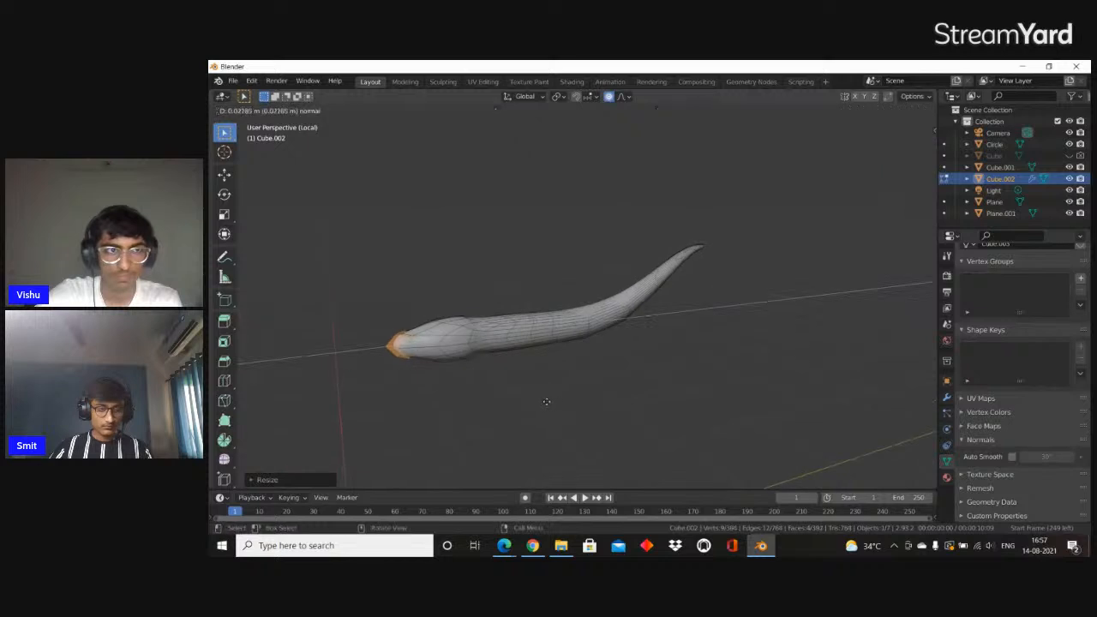
pyautogui.click(541, 402)
pyautogui.press('s')
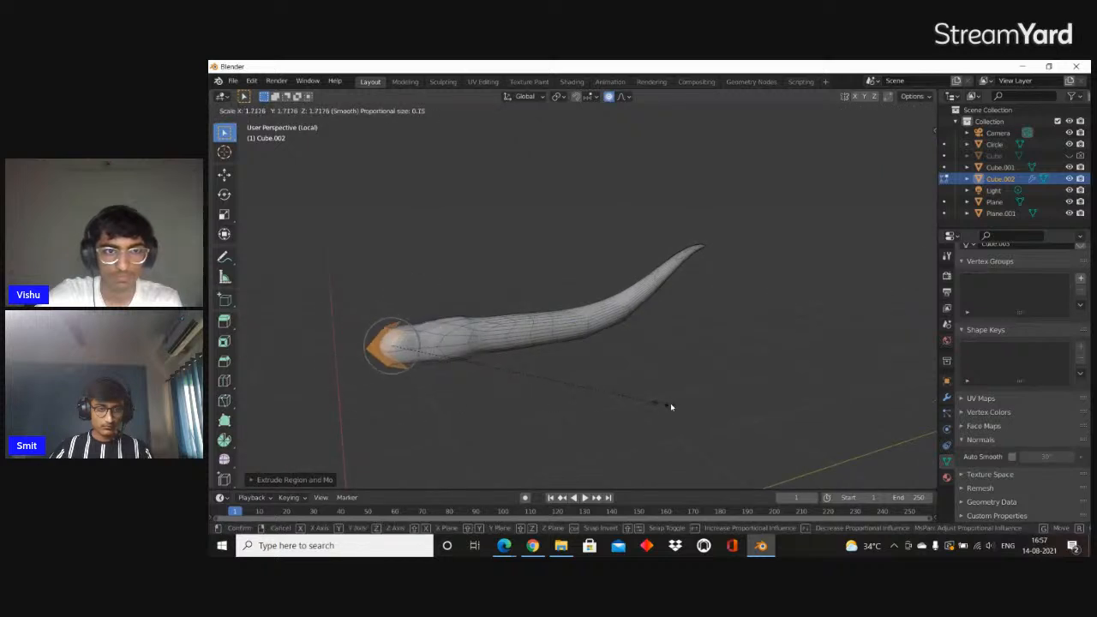
pyautogui.click(680, 404)
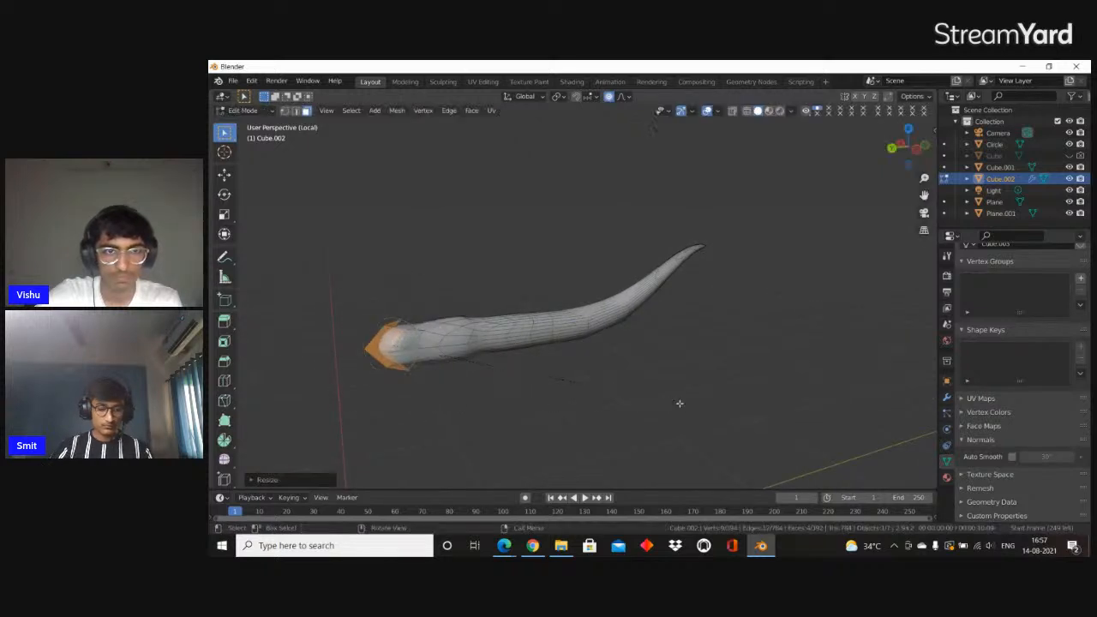
pyautogui.press('s')
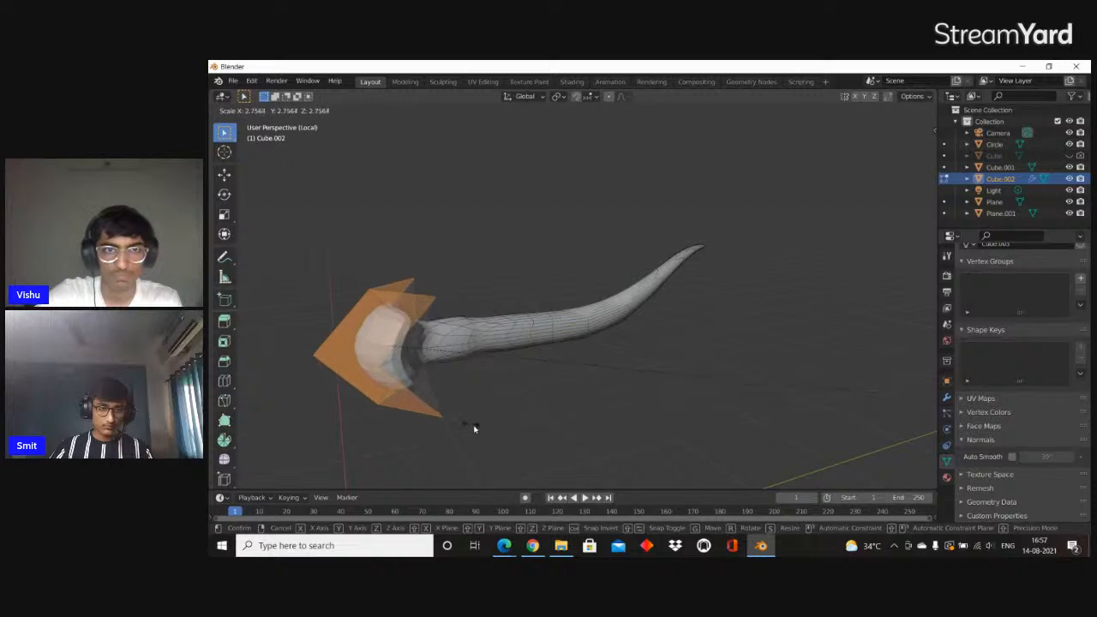
pyautogui.click(445, 355)
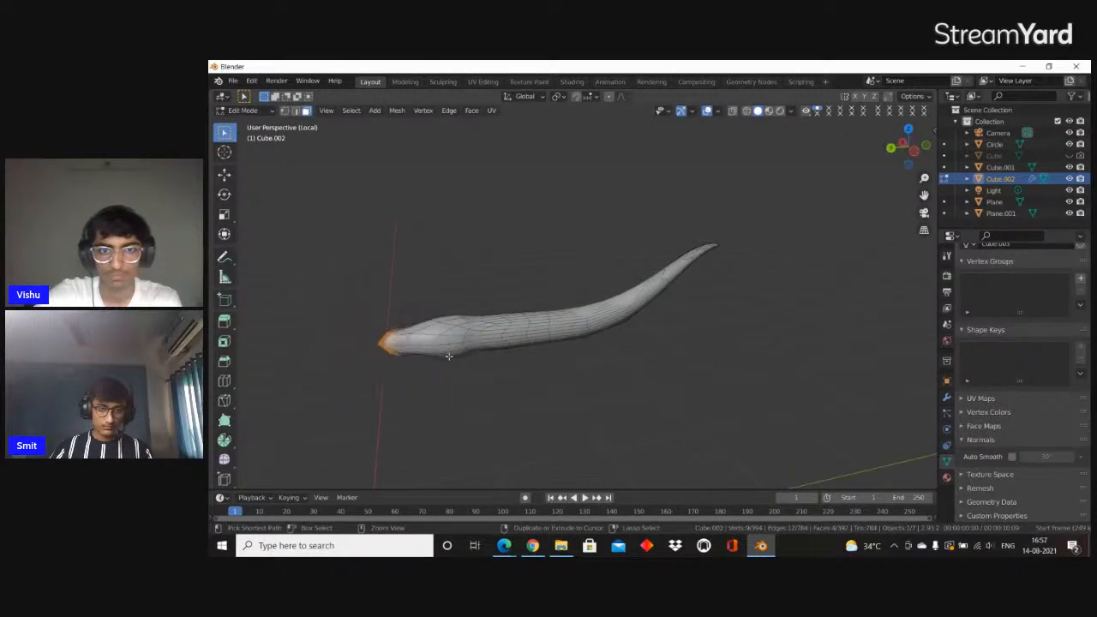
pyautogui.moveTo(448, 356); pyautogui.dragTo(486, 354, button='middle')
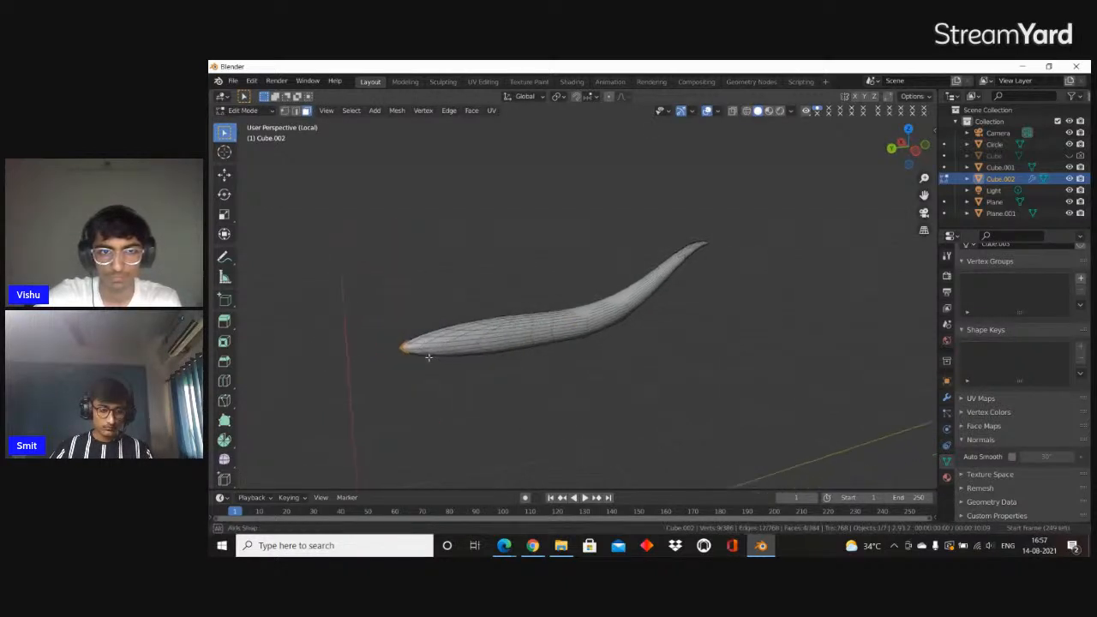
# Scale up the blunt end's faces without proportional editing to flare them into a knob, and inspect the smoothed shape
pyautogui.press('s')
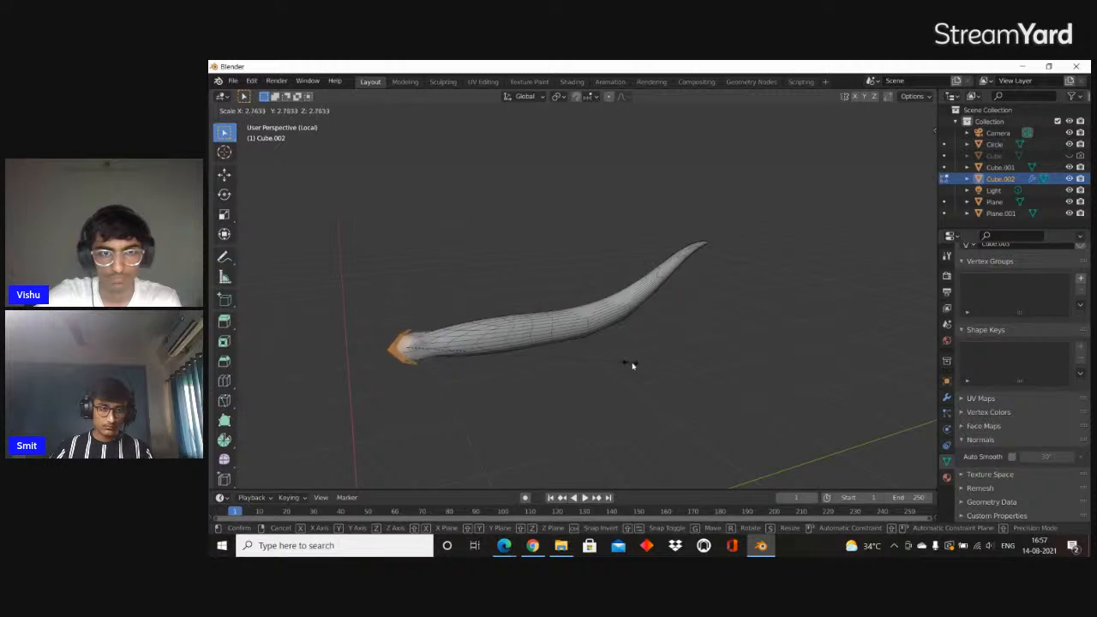
pyautogui.click(883, 377)
pyautogui.moveTo(886, 377); pyautogui.dragTo(477, 319, button='middle')
pyautogui.press('Tab')
pyautogui.press('Tab')
pyautogui.scroll(3, 477, 319)
pyautogui.press('Tab')
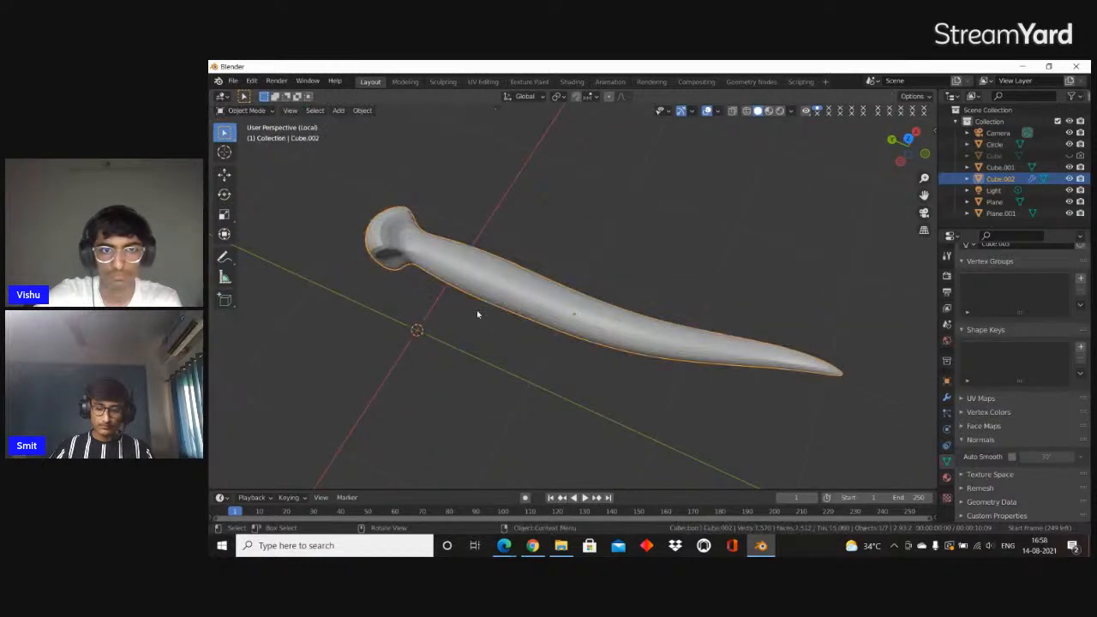
# Leave local view and reposition the knobbed curved mesh along Z in the scene
pyautogui.press('KP_Divide')
pyautogui.moveTo(457, 312); pyautogui.dragTo(411, 306, button='middle')
pyautogui.scroll(1, 495, 289)
pyautogui.press('g')
pyautogui.press('z')
pyautogui.click(502, 282)
# Snap the 3D cursor to the world origin and add a Plain Axes empty there
pyautogui.moveTo(503, 282); pyautogui.dragTo(780, 357, button='middle')
pyautogui.click(575, 328)
pyautogui.hotkey('shift', 's')
pyautogui.click(671, 388)
pyautogui.hotkey('shift', 'a')
pyautogui.moveTo(622, 433)
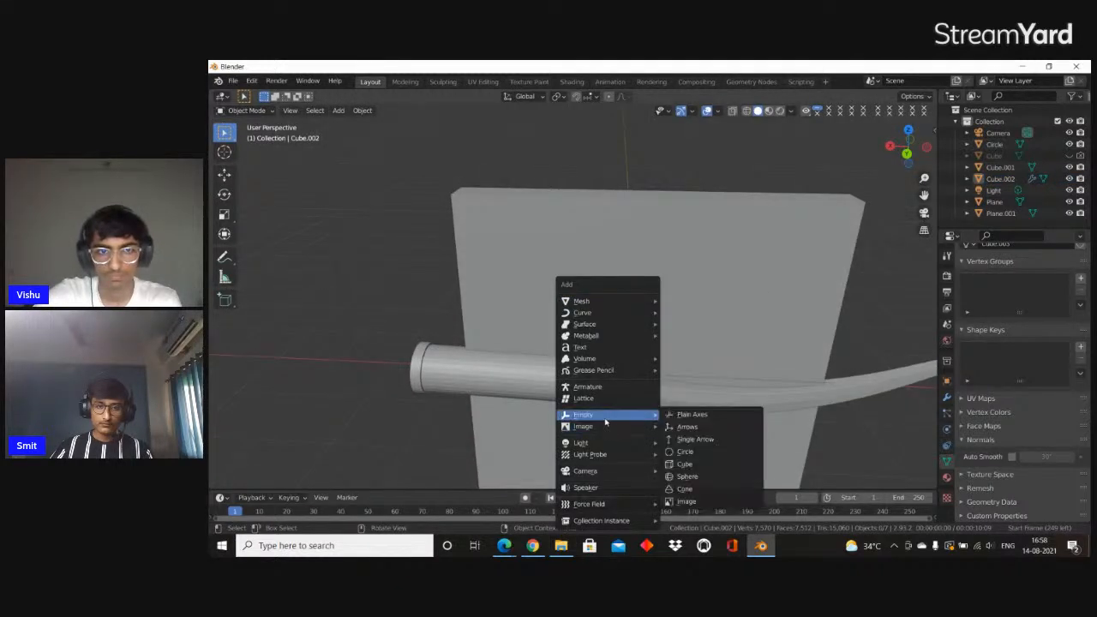
pyautogui.click(692, 417)
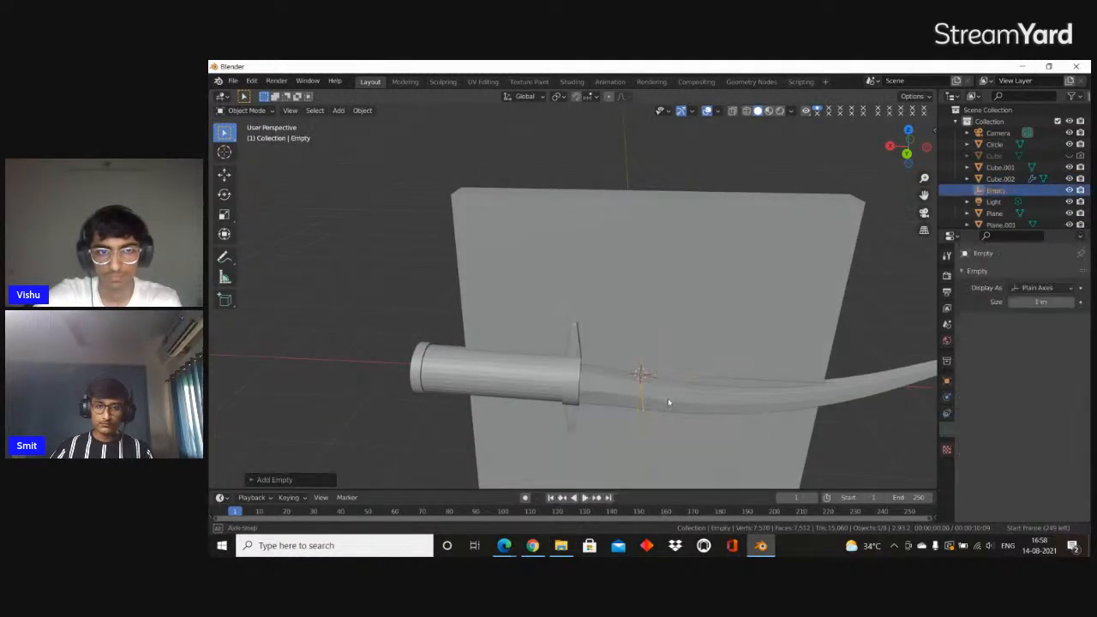
# Hide the front plate covering the sword and the knobbed curved mesh behind it
pyautogui.keyDown('shift'); pyautogui.click(586, 404); pyautogui.keyUp('shift')
pyautogui.keyDown('shift'); pyautogui.click(533, 374); pyautogui.keyUp('shift')
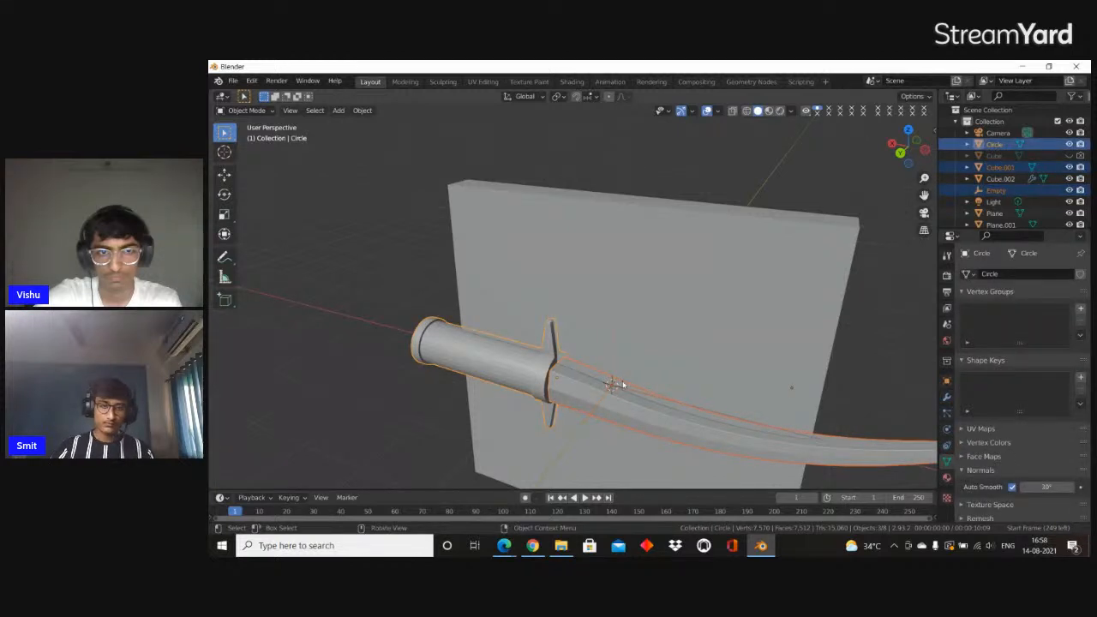
pyautogui.keyDown('shift'); pyautogui.click(611, 363); pyautogui.keyUp('shift')
pyautogui.click(611, 362)
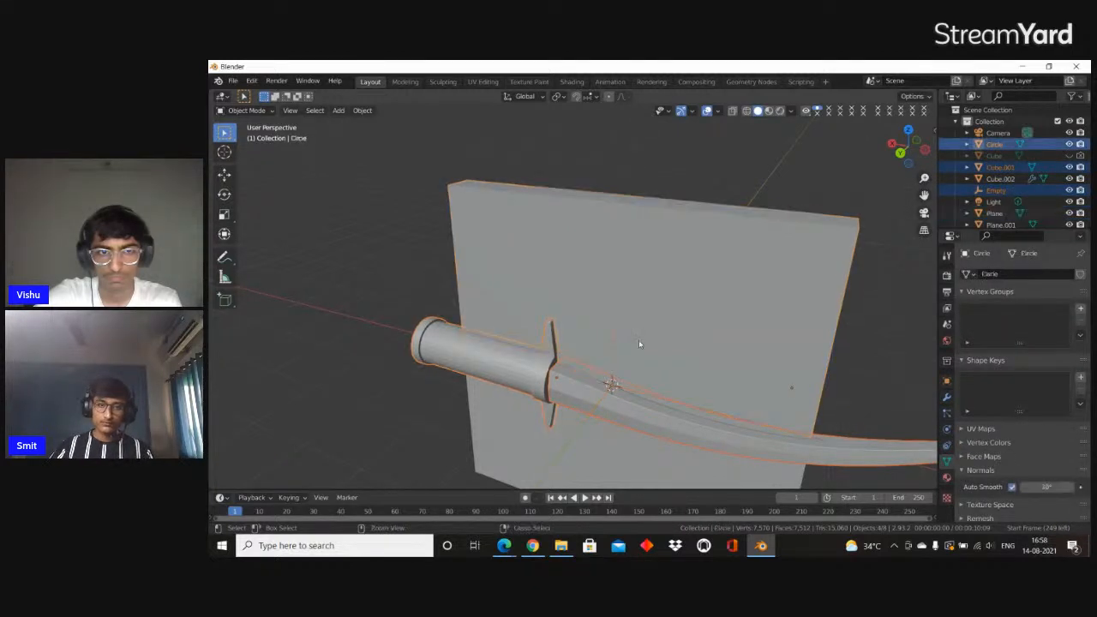
pyautogui.press('h')
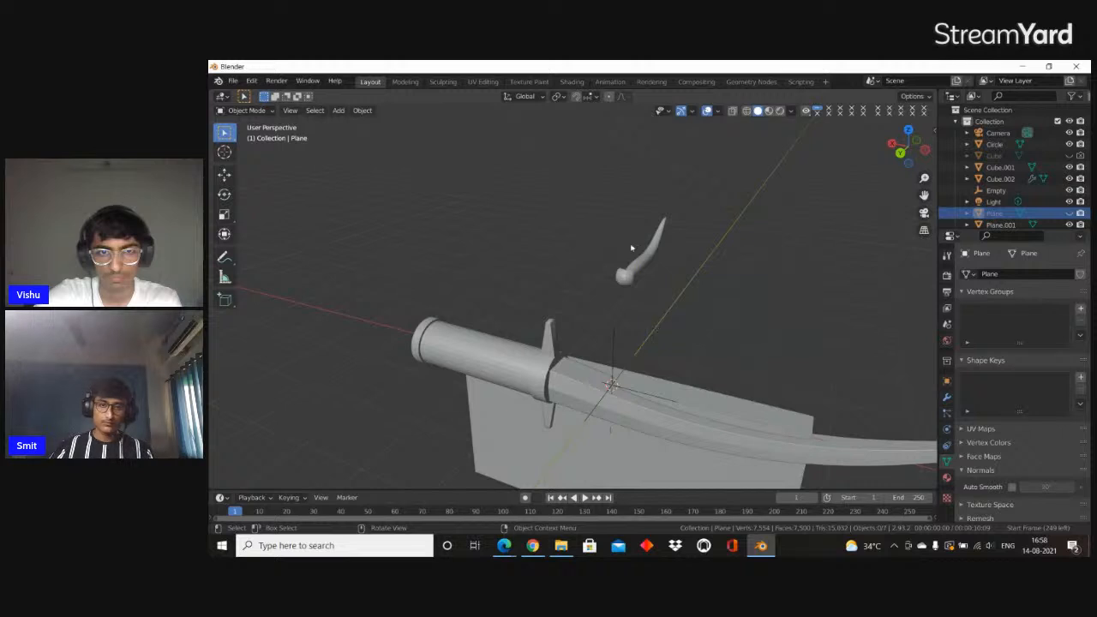
pyautogui.moveTo(590, 202); pyautogui.dragTo(739, 325)
pyautogui.click(639, 255)
pyautogui.press('h')
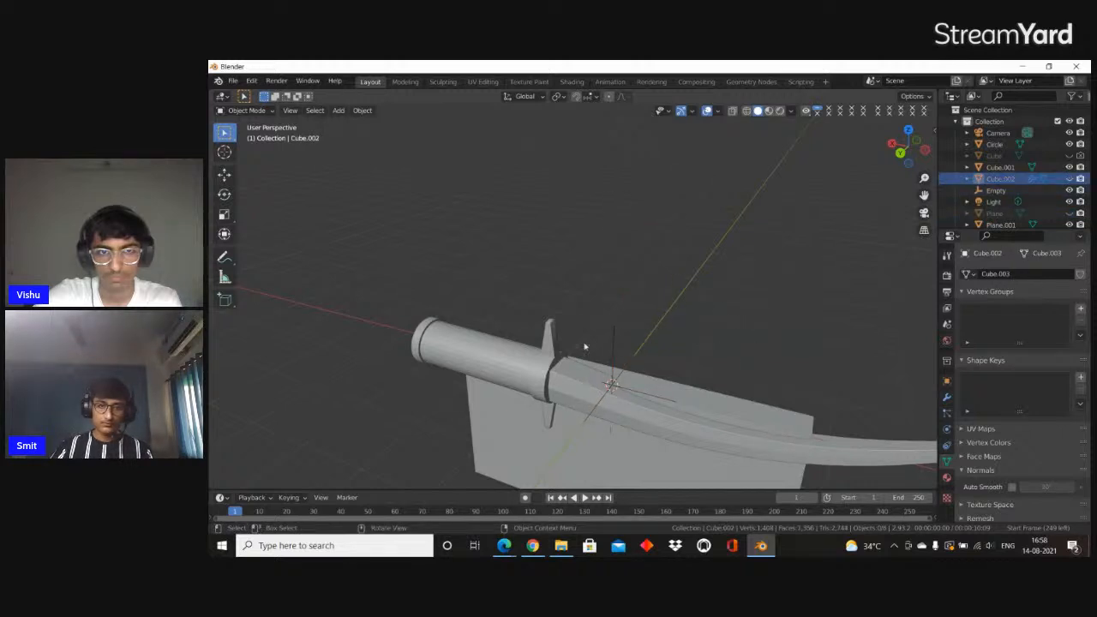
# Parent the sword's blade and handle to the Plain Axes empty
pyautogui.click(691, 413)
pyautogui.keyDown('shift'); pyautogui.click(628, 385); pyautogui.keyUp('shift')
pyautogui.click(731, 369)
pyautogui.click(631, 398)
pyautogui.keyDown('shift'); pyautogui.click(501, 369); pyautogui.keyUp('shift')
pyautogui.keyDown('shift'); pyautogui.click(615, 344); pyautogui.keyUp('shift')
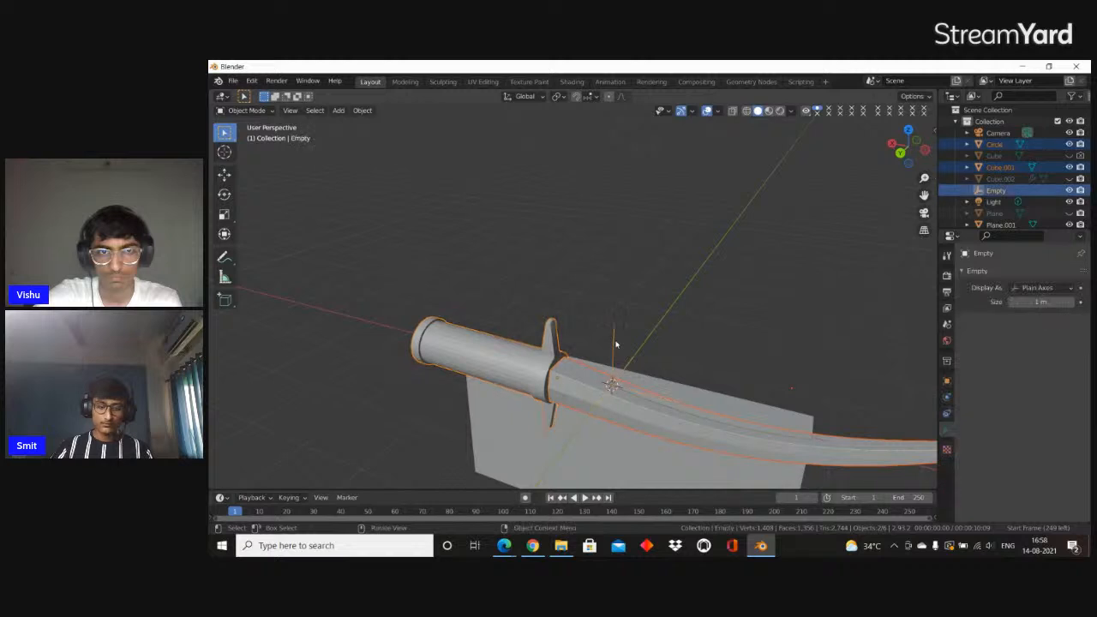
pyautogui.hotkey('ctrl', 'p')
pyautogui.click(615, 344)
# Move the empty with the parented sword along Y so it stands clear of the plate
pyautogui.moveTo(609, 342); pyautogui.dragTo(521, 305, button='middle')
pyautogui.press('g')
pyautogui.press('y')
pyautogui.click(710, 345)
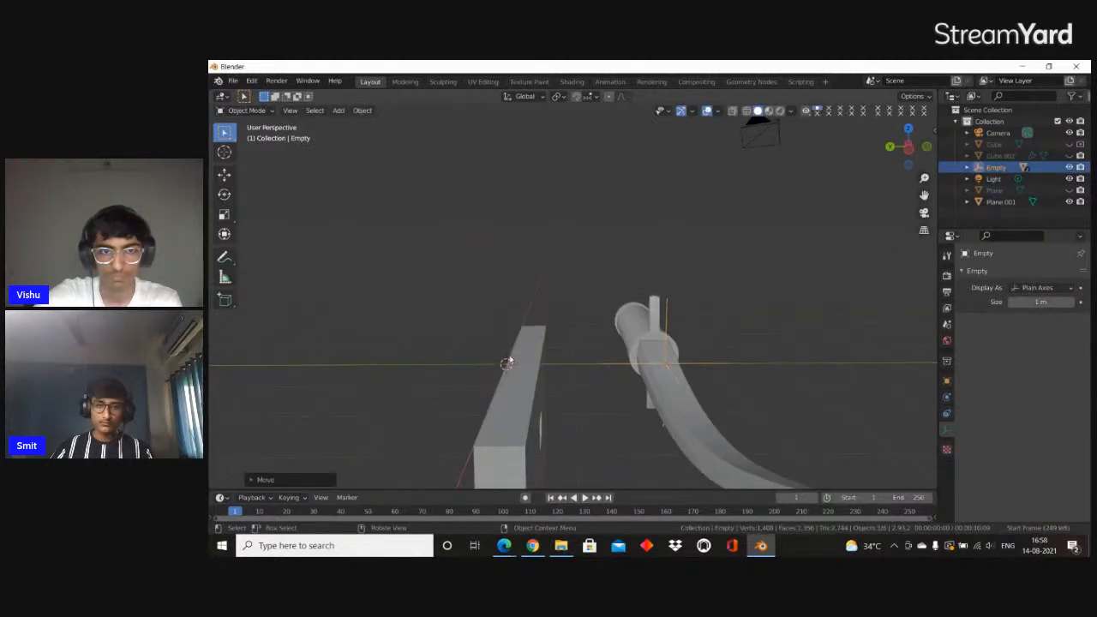
# Reveal all hidden objects and hide only the leftover Cube object again
pyautogui.click(585, 285)
pyautogui.hotkey('alt', 'h')
pyautogui.moveTo(586, 286); pyautogui.dragTo(663, 341, button='middle')
pyautogui.moveTo(574, 331); pyautogui.dragTo(561, 269, button='middle')
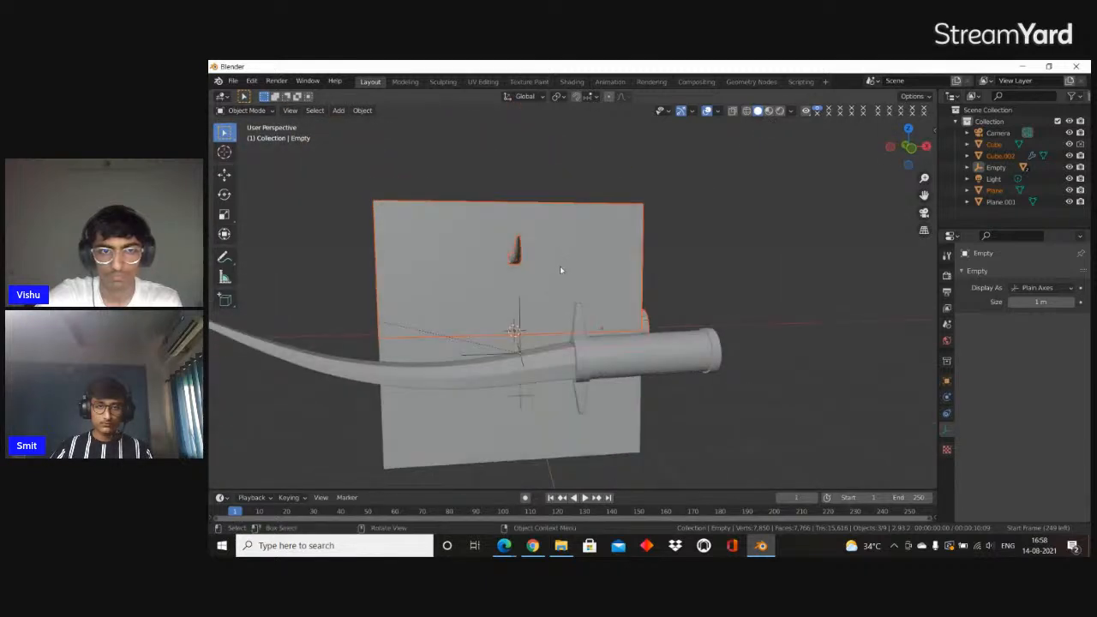
pyautogui.keyDown('shift'); pyautogui.click(590, 335); pyautogui.keyUp('shift')
pyautogui.click(583, 291)
pyautogui.keyDown('shift'); pyautogui.click(591, 334); pyautogui.keyUp('shift')
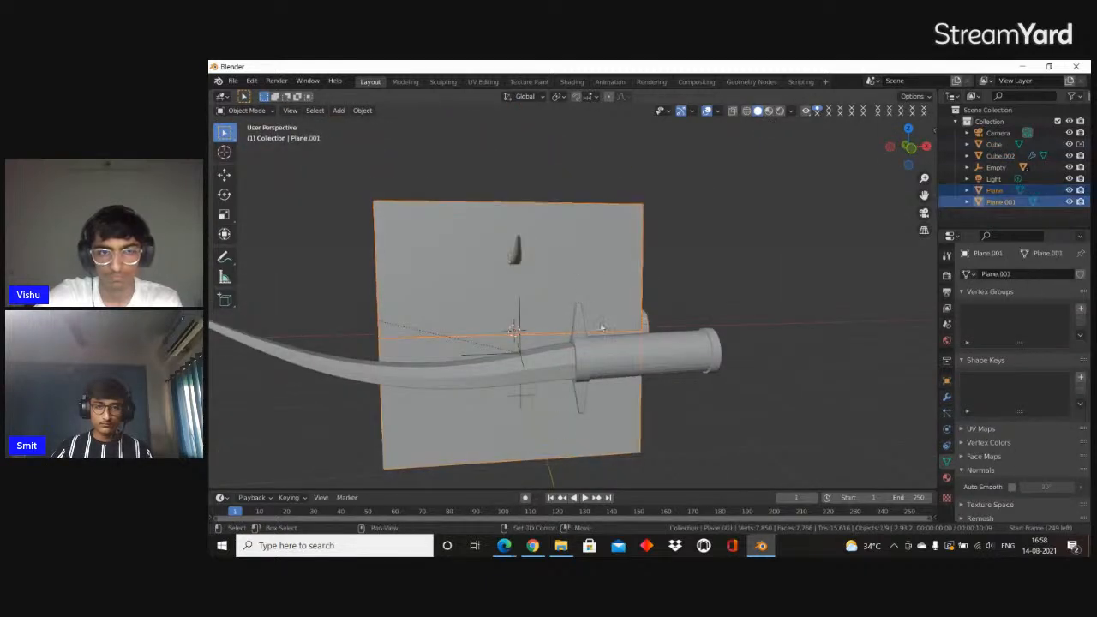
pyautogui.moveTo(607, 336); pyautogui.dragTo(658, 335, button='middle')
pyautogui.click(671, 331)
pyautogui.click(1069, 145)
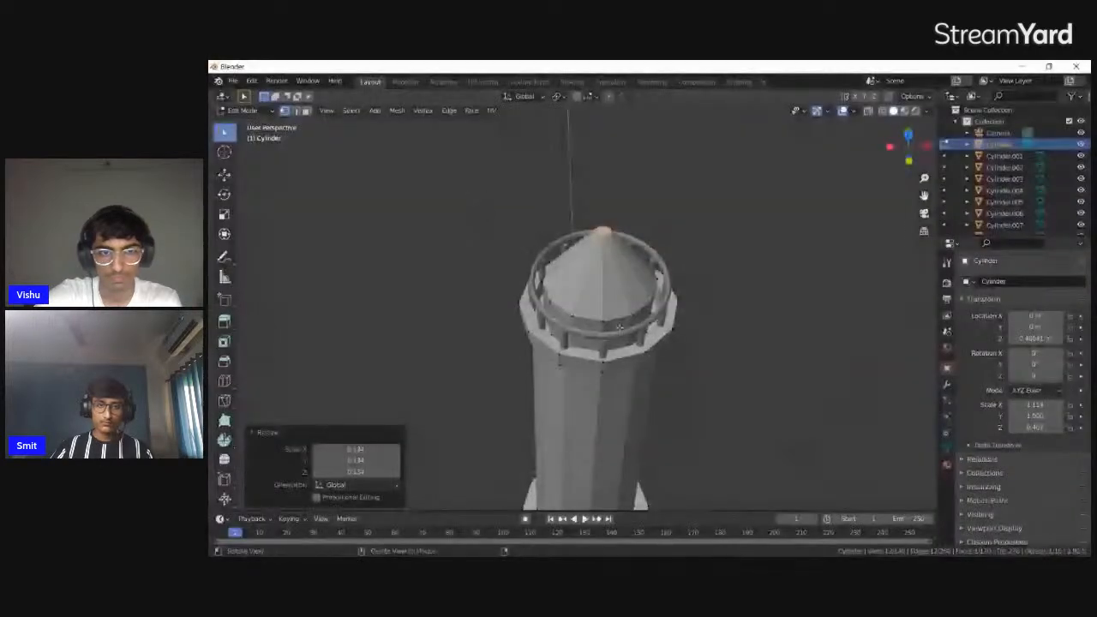
pyautogui.click(574, 320)
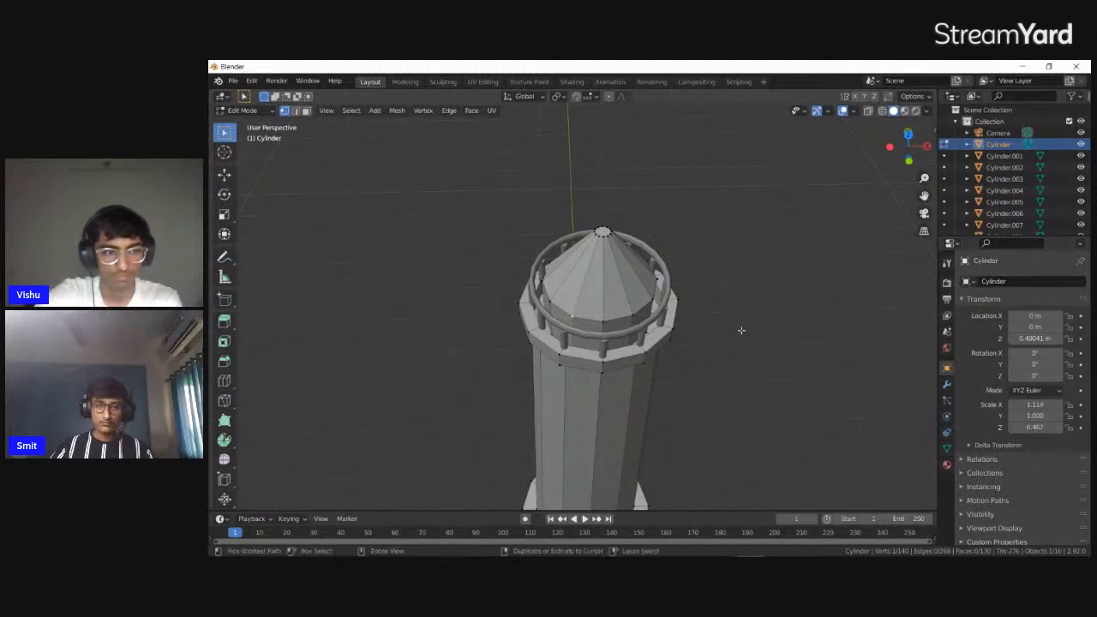
pyautogui.keyDown('ctrl'); pyautogui.click(591, 322); pyautogui.keyUp('ctrl')
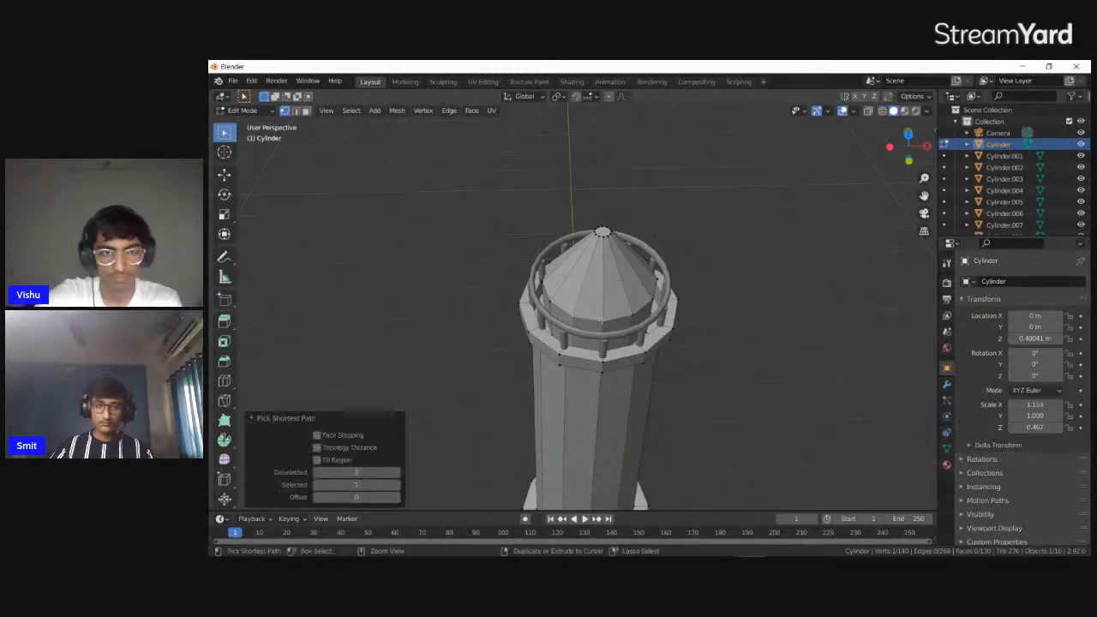
pyautogui.hotkey('ctrl', 'z')
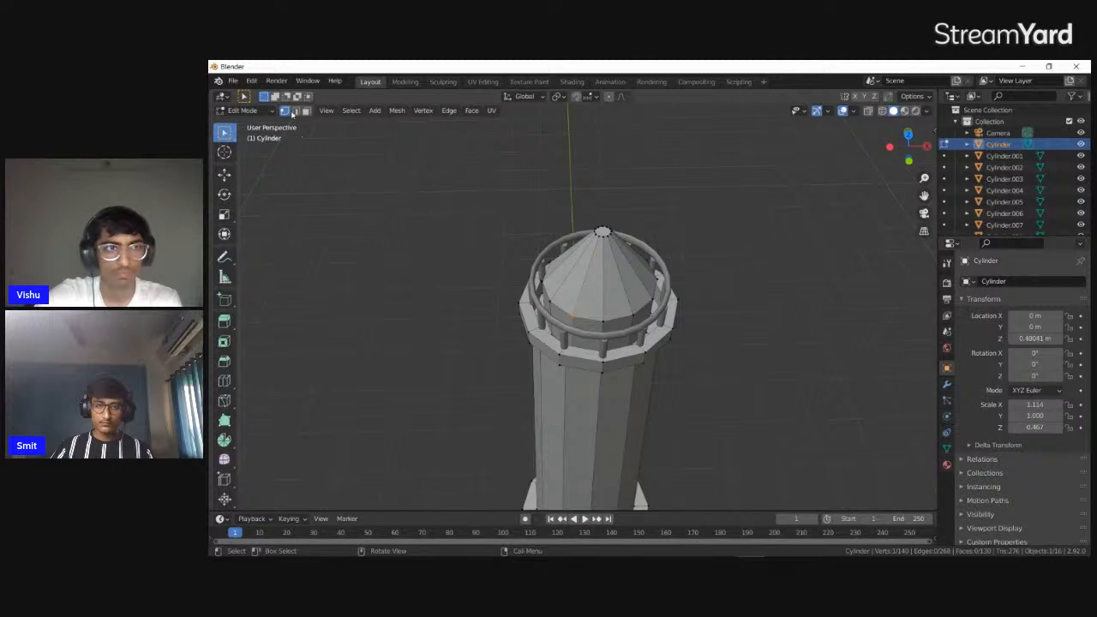
pyautogui.keyDown('ctrl'); pyautogui.click(636, 322); pyautogui.keyUp('ctrl')
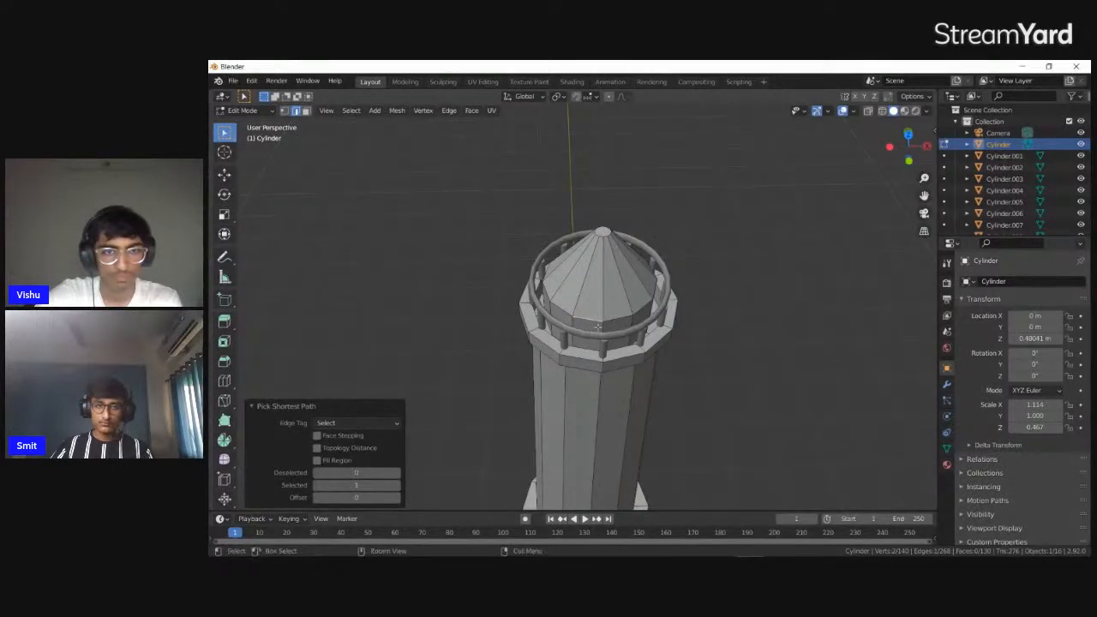
pyautogui.hotkey('ctrl', 'z')
# Raise the edge loop at the base of the tower's cone roof about 0.1 m along Z
pyautogui.moveTo(595, 319); pyautogui.dragTo(760, 279, button='middle')
pyautogui.click(587, 322)
pyautogui.press('g')
pyautogui.press('z')
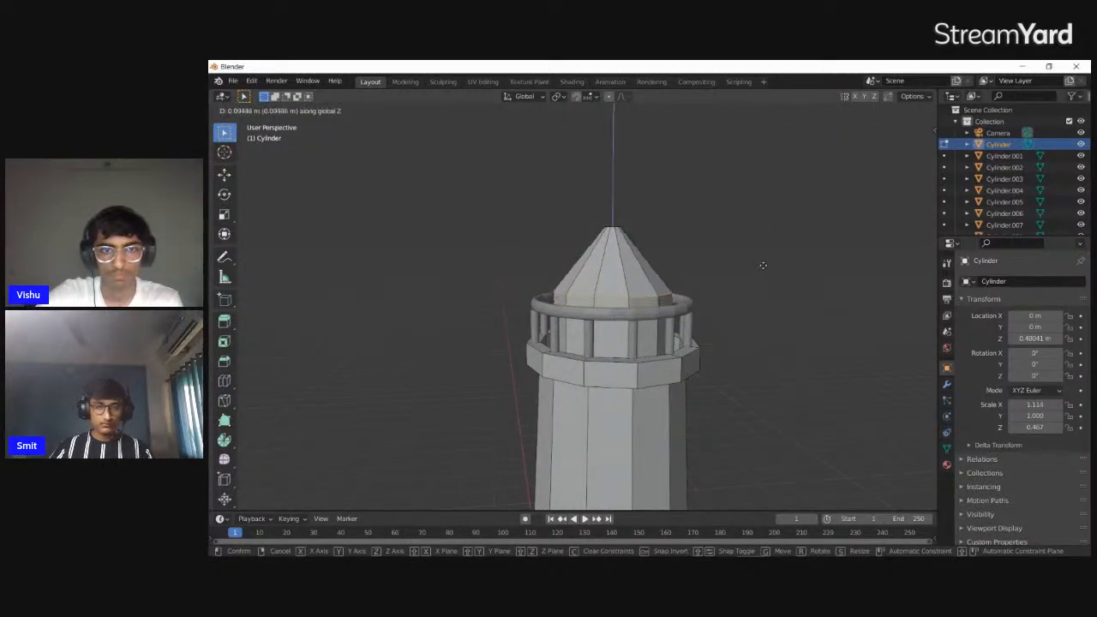
pyautogui.click(765, 261)
pyautogui.moveTo(784, 263); pyautogui.dragTo(844, 316, button='middle')
pyautogui.press('Tab')
pyautogui.scroll(-3, 783, 333)
pyautogui.scroll(3, 797, 331)
# Inset one wall face behind the tower's railing by about 0.045 m
pyautogui.press('Tab')
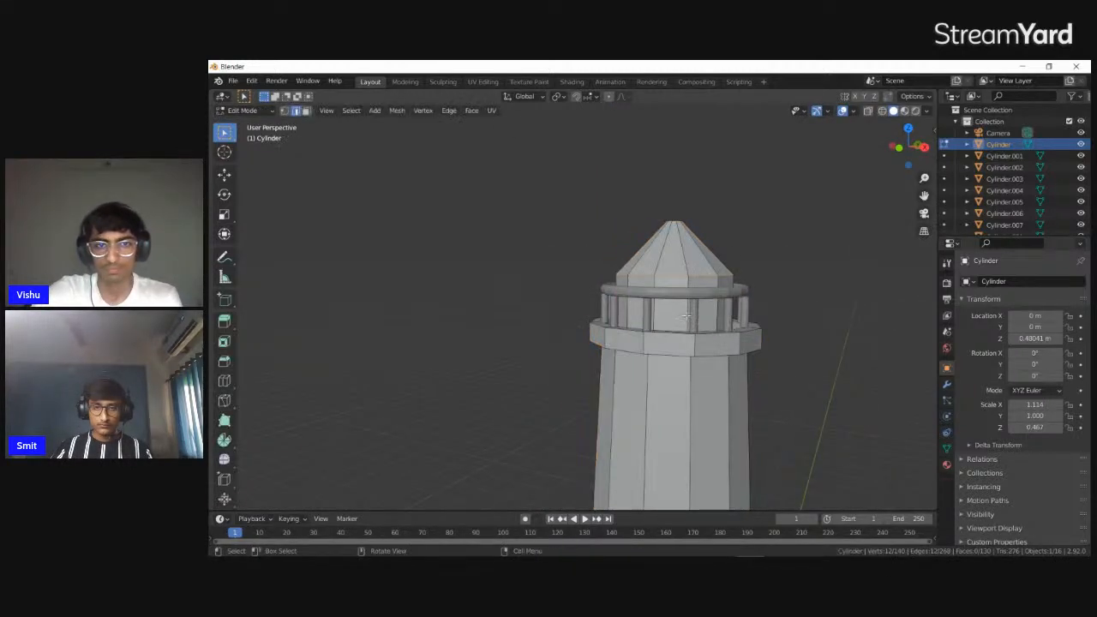
pyautogui.press('3')
pyautogui.click(674, 312)
pyautogui.moveTo(711, 317); pyautogui.dragTo(716, 306, button='middle')
pyautogui.press('i')
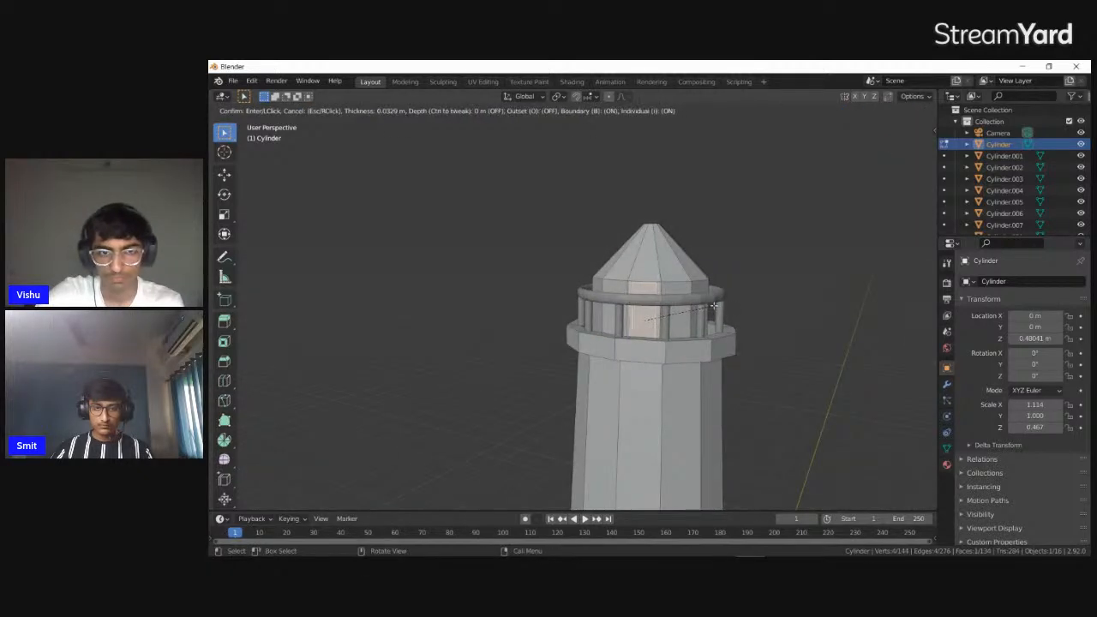
pyautogui.click(711, 306)
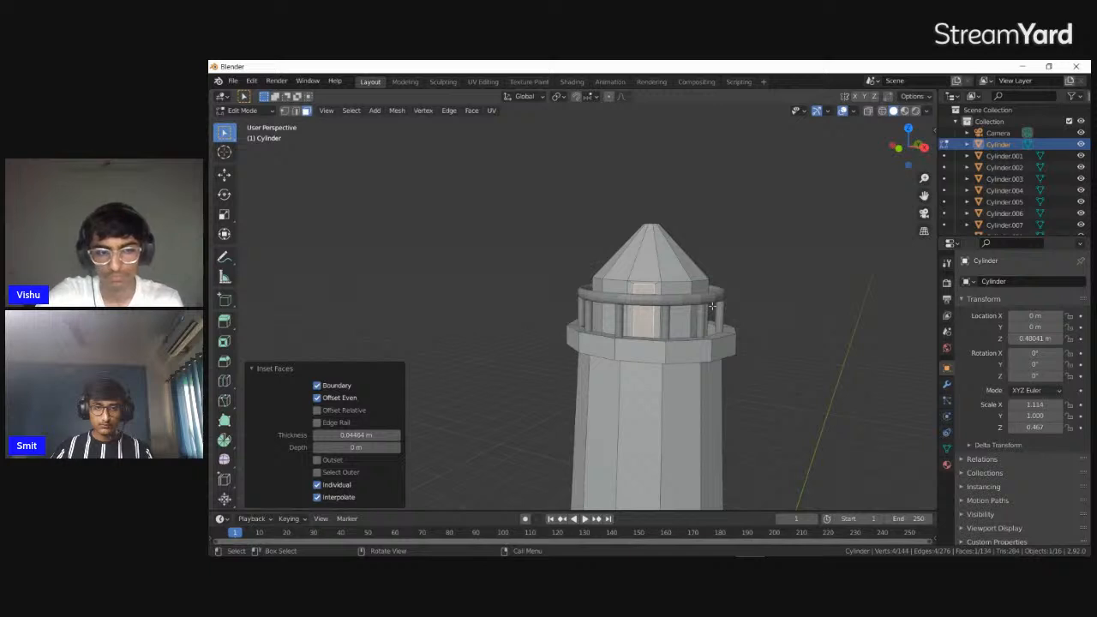
# Widen the inset wall face along its local X axis by a factor of about 1.7
pyautogui.press('s')
pyautogui.press('x')
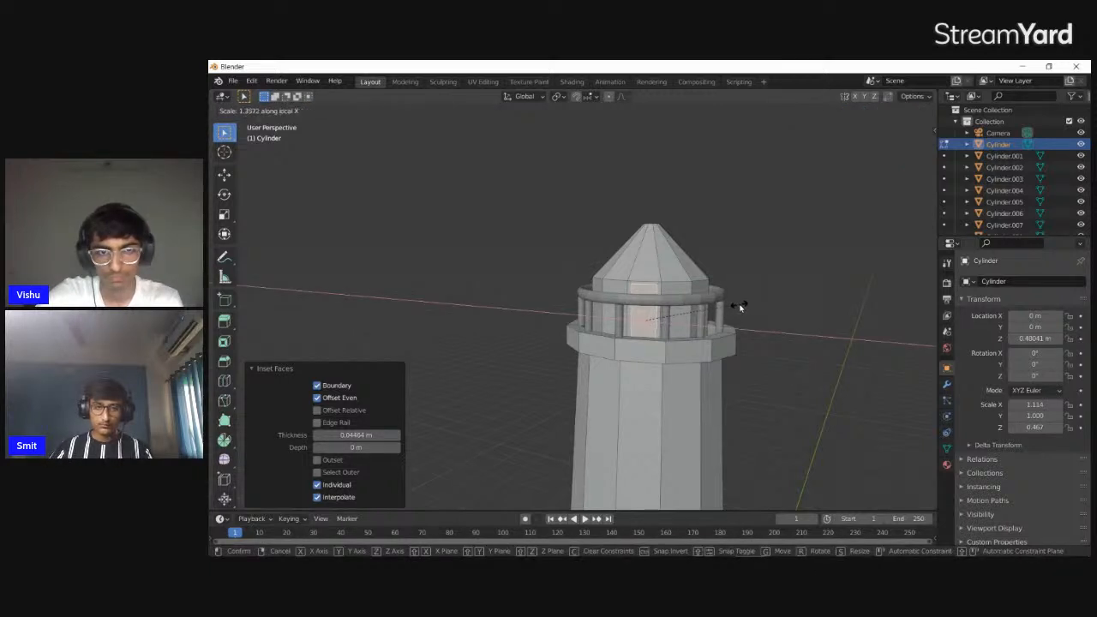
pyautogui.press('Escape')
pyautogui.press('s')
pyautogui.press('x')
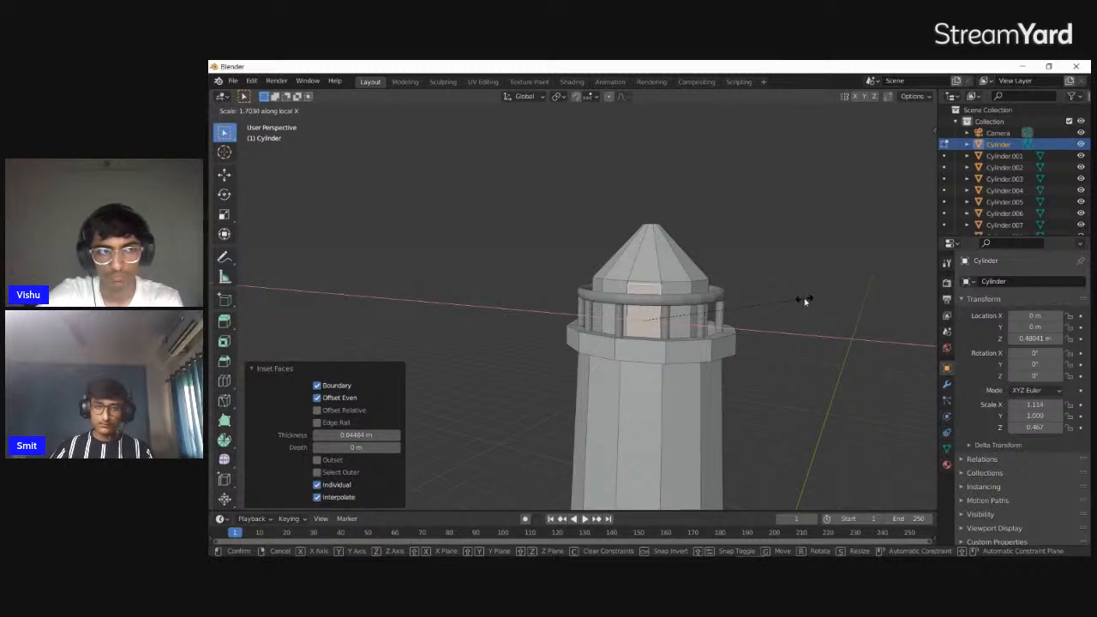
pyautogui.click(806, 299)
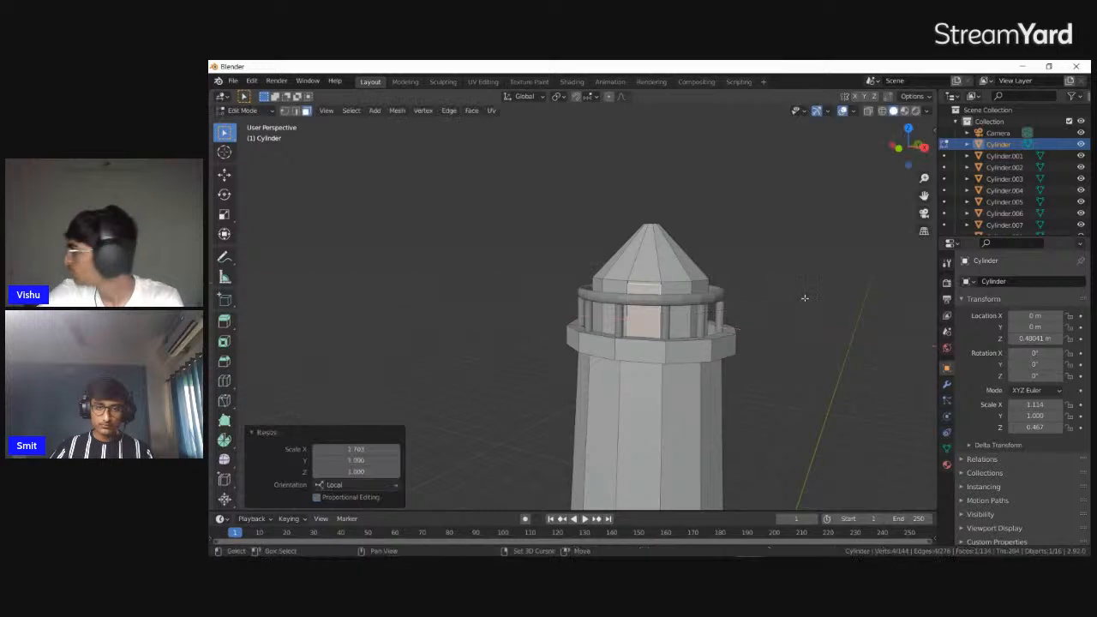
# Scale the inset wall face along local Z and move it up about 0.048 m
pyautogui.scroll(4, 803, 299)
pyautogui.moveTo(708, 296); pyautogui.dragTo(725, 295, button='middle')
pyautogui.press('s')
pyautogui.press('z')
pyautogui.press('z')
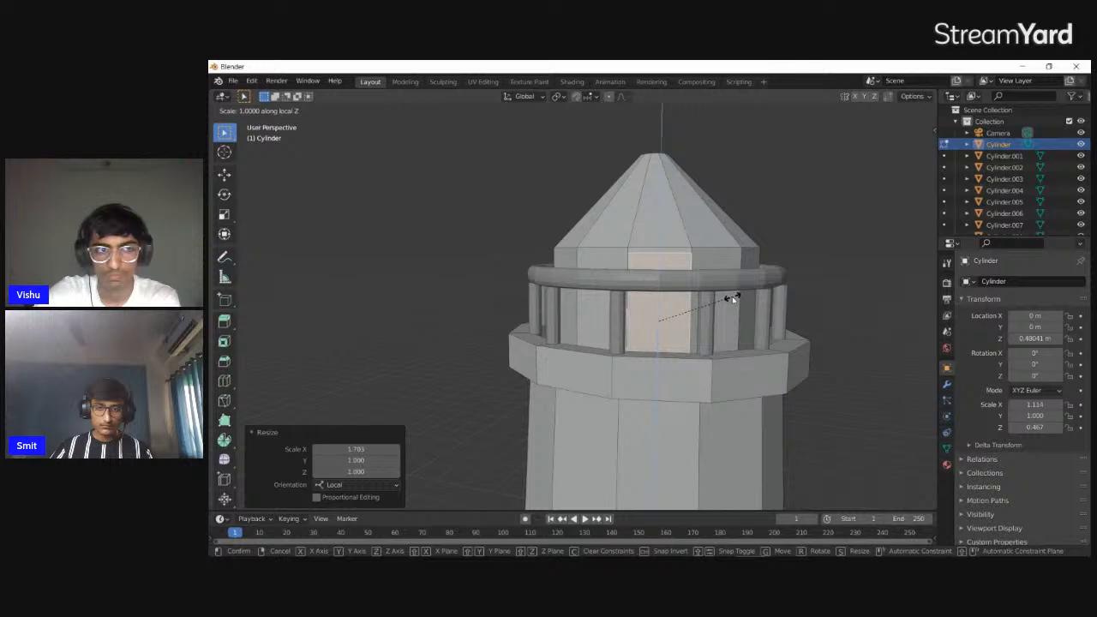
pyautogui.click(720, 300)
pyautogui.moveTo(720, 300); pyautogui.dragTo(742, 278, button='middle')
pyautogui.press('g')
pyautogui.press('z')
pyautogui.click(679, 295)
pyautogui.scroll(-2, 742, 296)
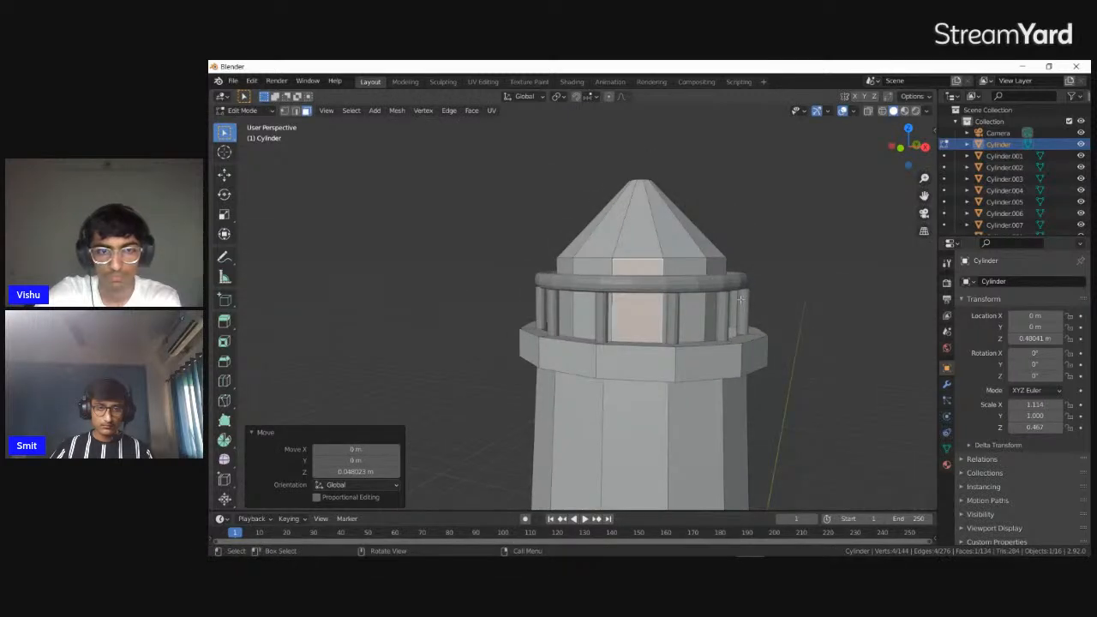
pyautogui.press('s')
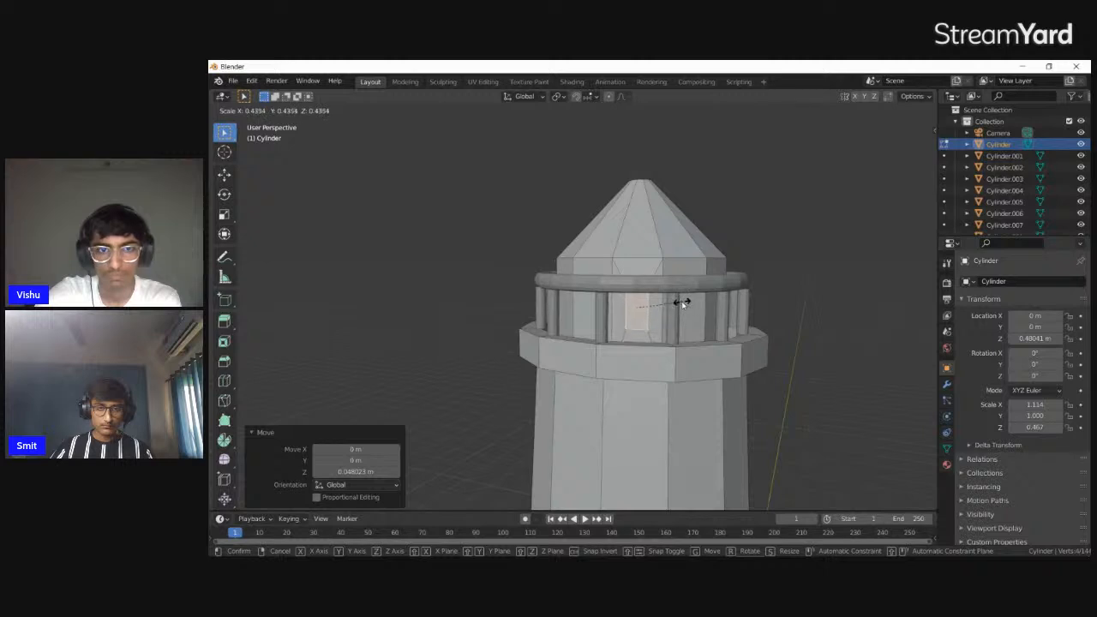
pyautogui.click(693, 299)
pyautogui.moveTo(694, 300)
pyautogui.mouseDown(button='middle')
pyautogui.moveTo(649, 285)
pyautogui.moveTo(736, 317)
pyautogui.moveTo(694, 295)
pyautogui.mouseUp(button='middle')
pyautogui.scroll(3, 693, 300)
pyautogui.press('s')
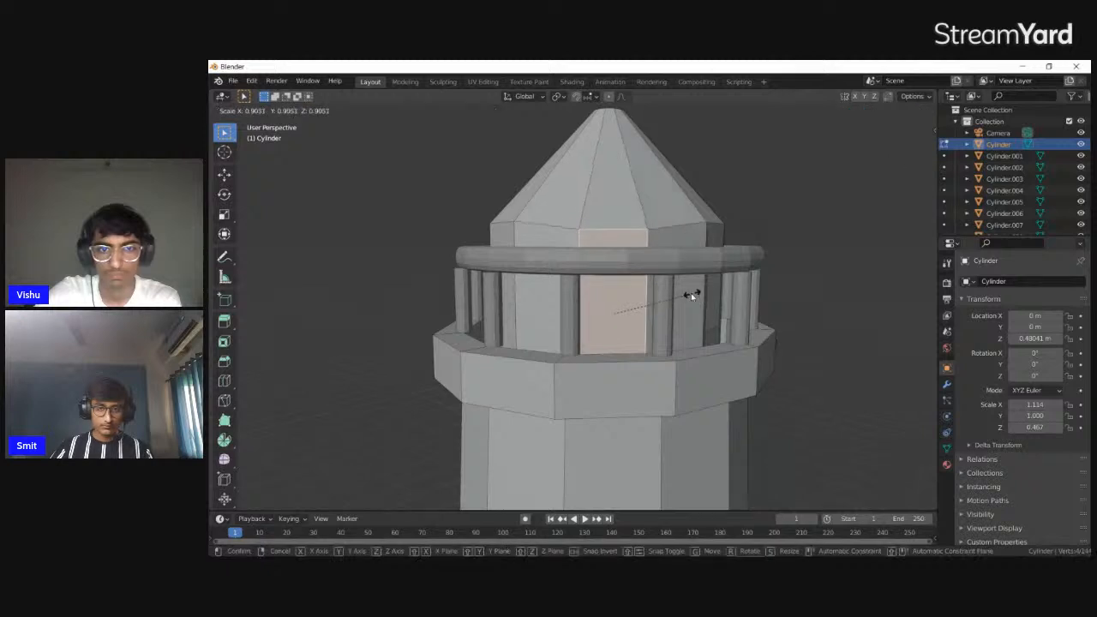
pyautogui.rightClick(689, 291)
# Inset the wall face again by about 0.057 m and shrink the new face along global Z
pyautogui.press('i')
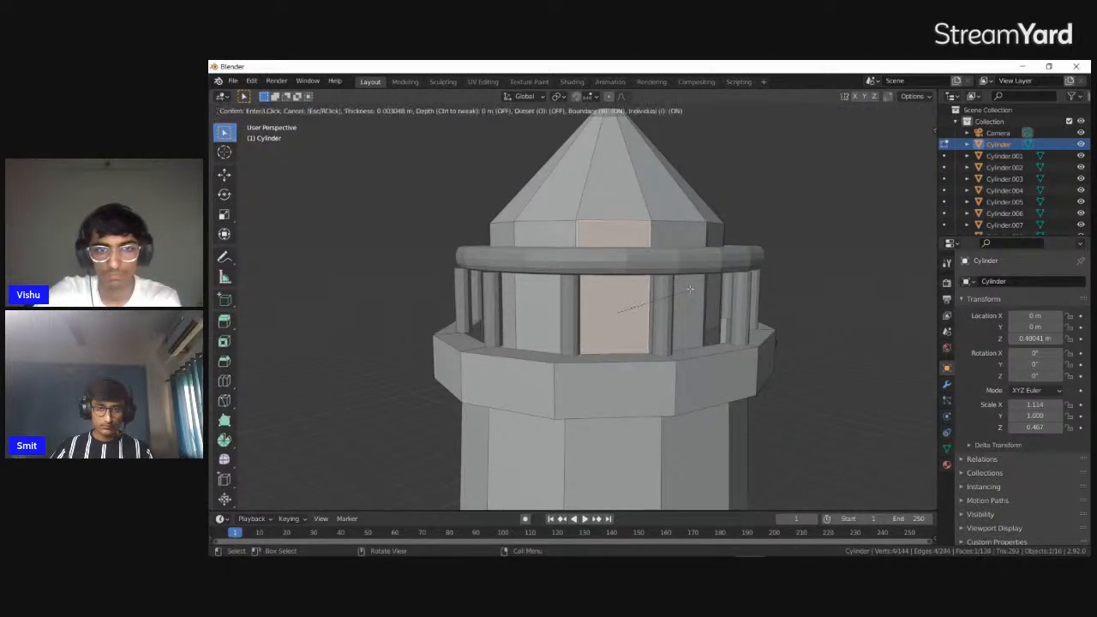
pyautogui.click(674, 288)
pyautogui.press('s')
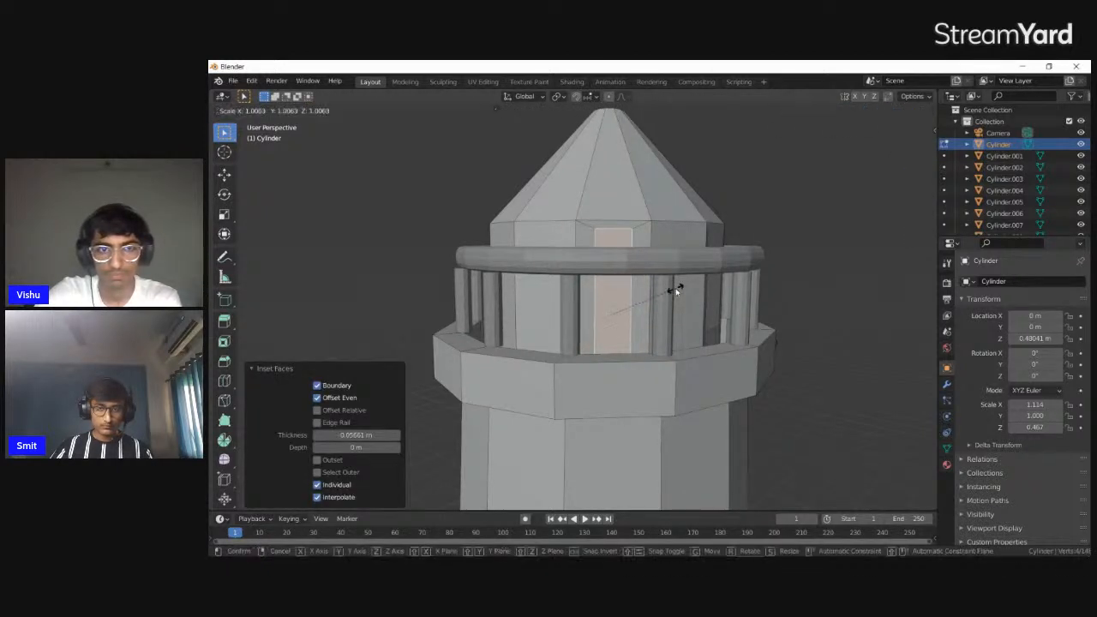
pyautogui.press('z')
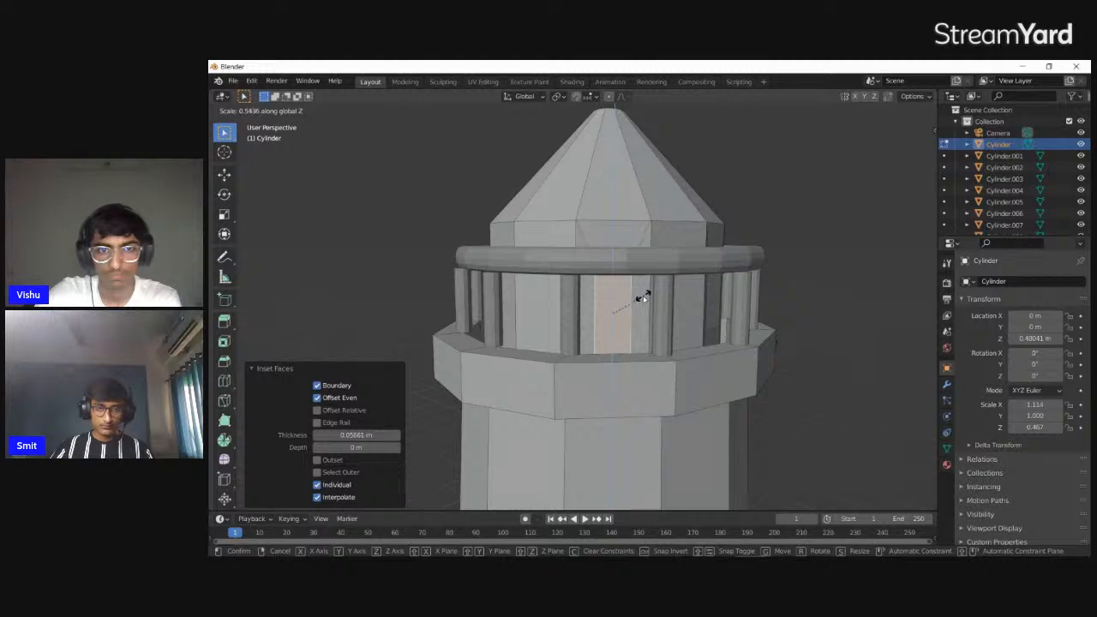
pyautogui.click(631, 301)
pyautogui.press('g')
pyautogui.press('z')
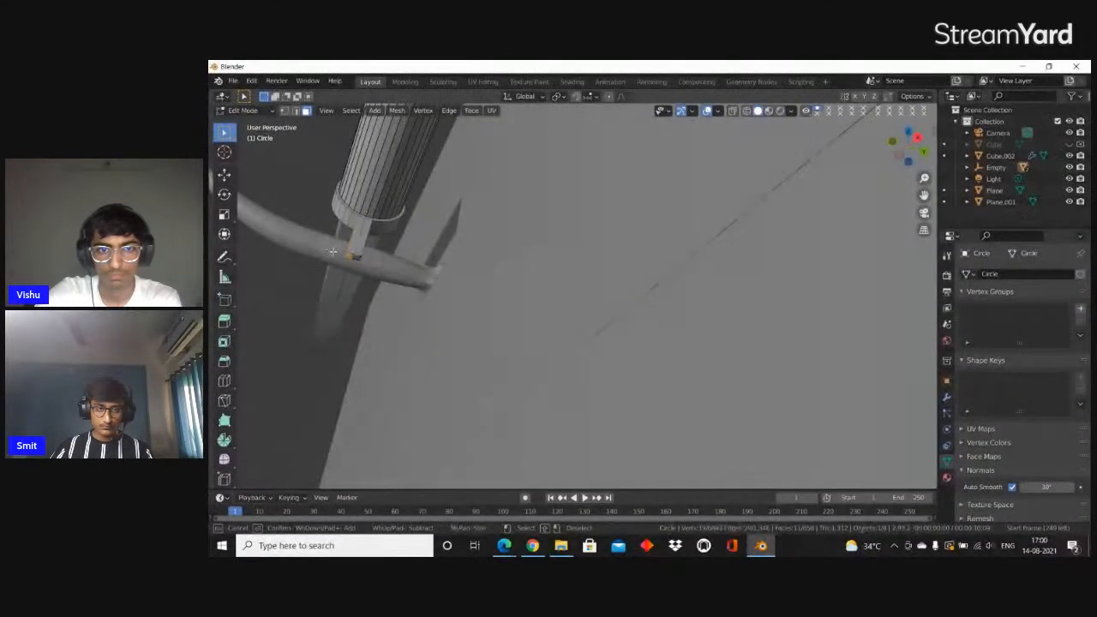
# Switch to the sword handle's mesh, circle-select faces of the crossguard spikes, and isolate the handle in local view
pyautogui.moveTo(332, 252); pyautogui.dragTo(361, 236)
pyautogui.press('Escape')
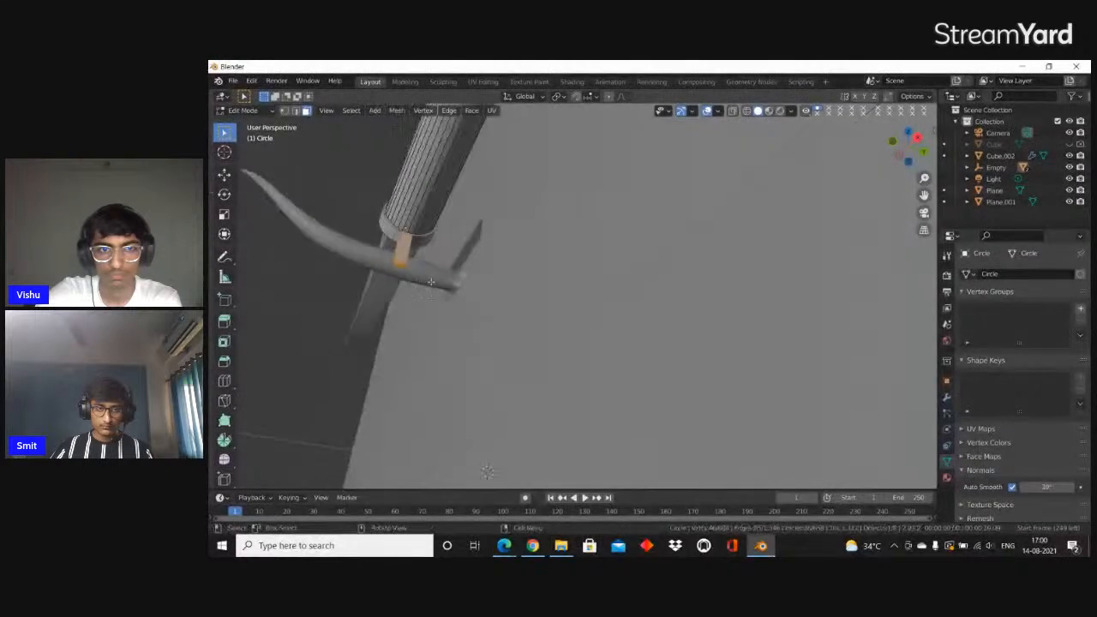
pyautogui.moveTo(362, 240); pyautogui.dragTo(454, 273, button='middle')
pyautogui.press('c')
pyautogui.click(577, 305)
pyautogui.click(576, 300)
pyautogui.press('Escape')
pyautogui.moveTo(577, 302); pyautogui.dragTo(778, 308, button='middle')
pyautogui.scroll(1, 777, 310)
pyautogui.keyDown('shift'); pyautogui.moveTo(498, 282); pyautogui.dragTo(617, 245, button='middle'); pyautogui.keyUp('shift')
pyautogui.press('KP_Divide')
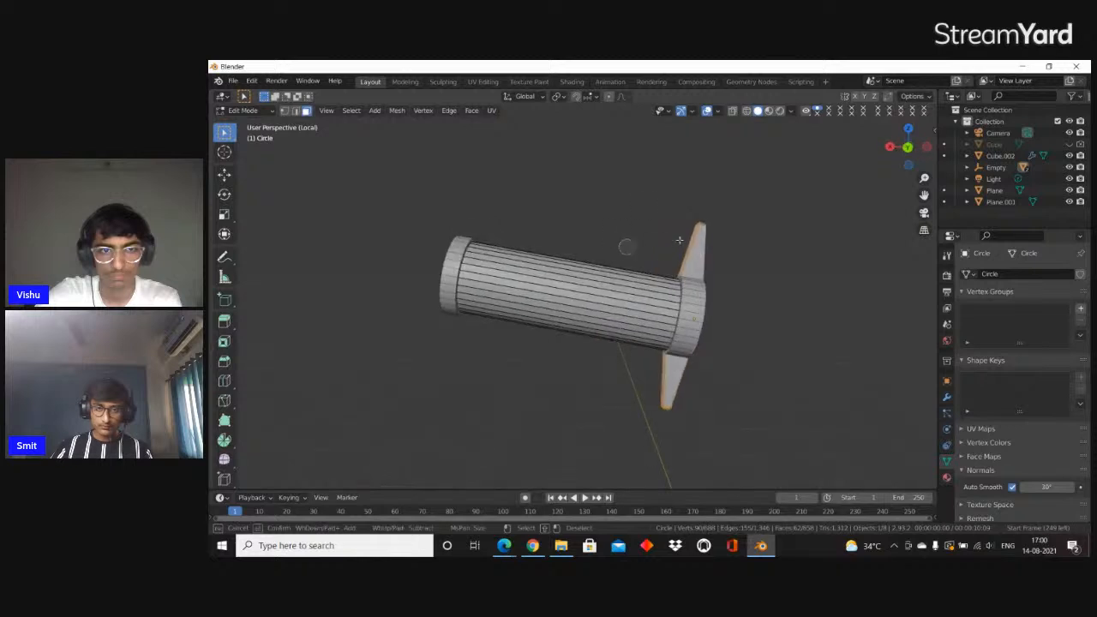
# Refine the circle selection of the crossguard faces from several sides of the isolated handle
pyautogui.moveTo(764, 245); pyautogui.dragTo(642, 253, button='middle')
pyautogui.press('c')
pyautogui.scroll(-2, 710, 268)
pyautogui.click(710, 268)
pyautogui.press('Escape')
pyautogui.scroll(-3, 711, 271)
pyautogui.press('c')
pyautogui.click(601, 331)
pyautogui.press('Escape')
pyautogui.scroll(-2, 688, 331)
pyautogui.moveTo(688, 331); pyautogui.dragTo(795, 319, button='middle')
# Leave local view, scale the crossguard faces by about 1.3 in Y and Z only, and return to Object Mode
pyautogui.press('KP_Divide')
pyautogui.press('s')
pyautogui.press('x')
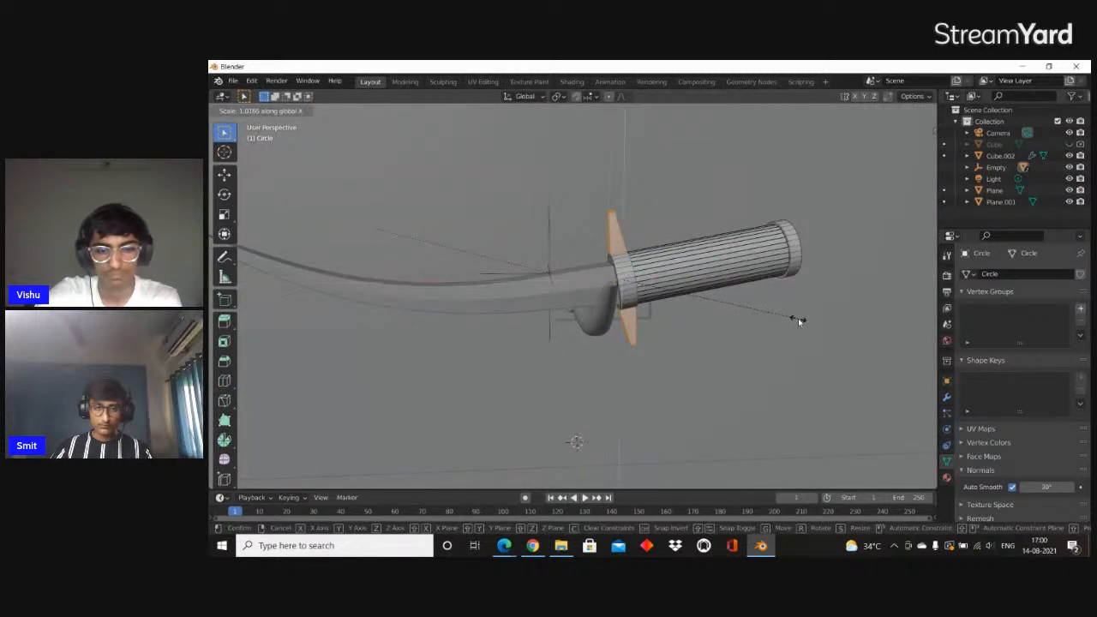
pyautogui.hotkey('shift', 'x')
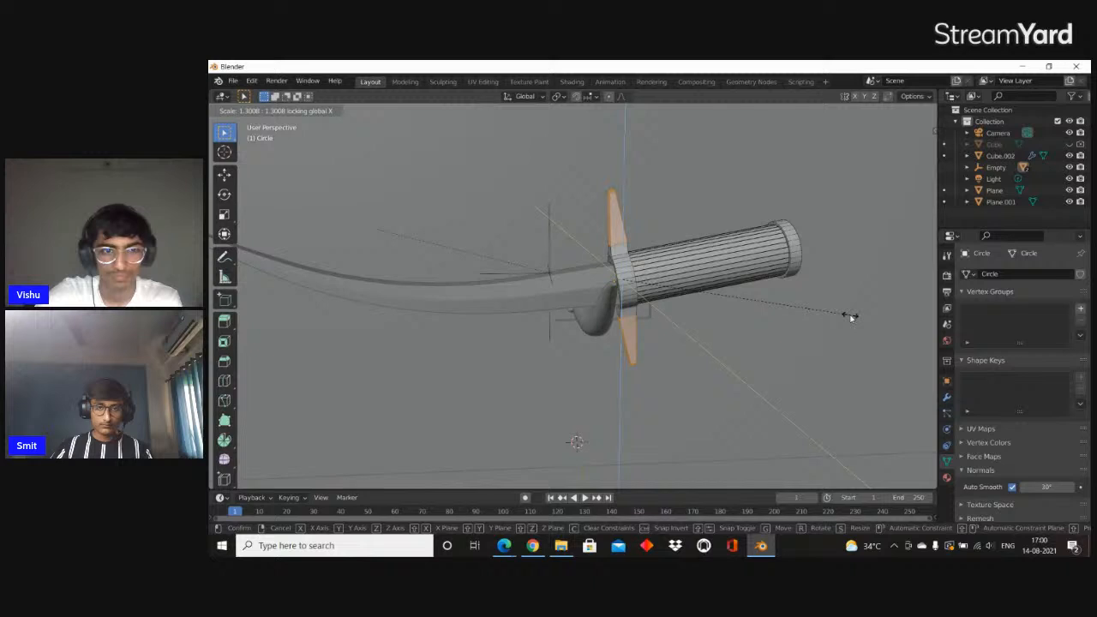
pyautogui.click(850, 317)
pyautogui.press('Tab')
pyautogui.scroll(-3, 754, 323)
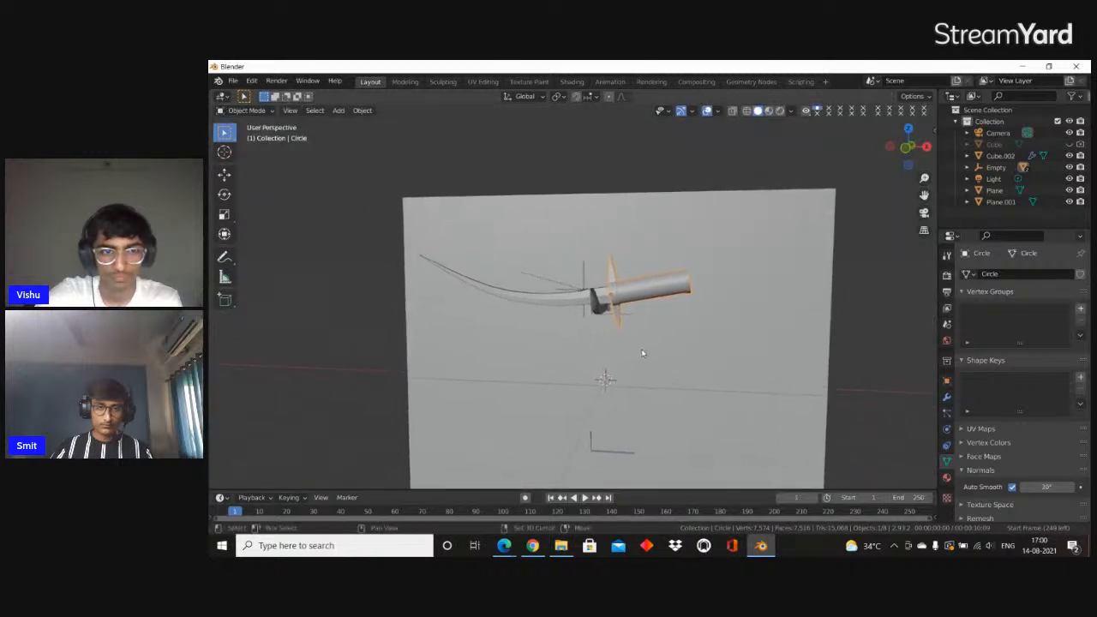
# Enter the sword handle's mesh, select the face ring around its far end, and scale it up slightly
pyautogui.scroll(3, 632, 344)
pyautogui.moveTo(629, 342); pyautogui.dragTo(610, 341, button='middle')
pyautogui.press('Tab')
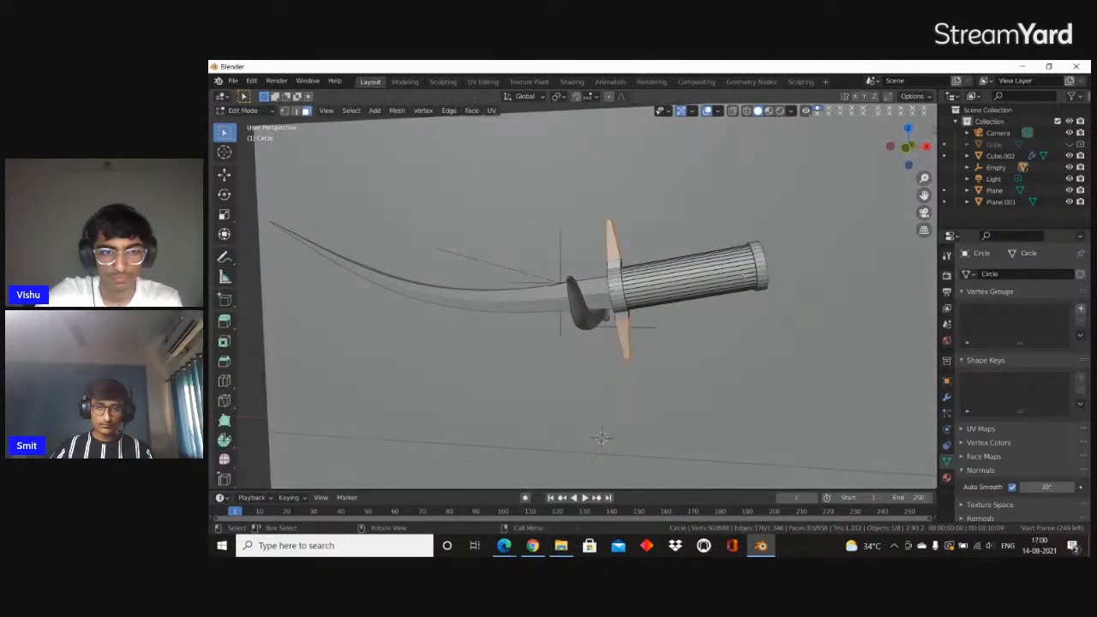
pyautogui.click(759, 283)
pyautogui.press('s')
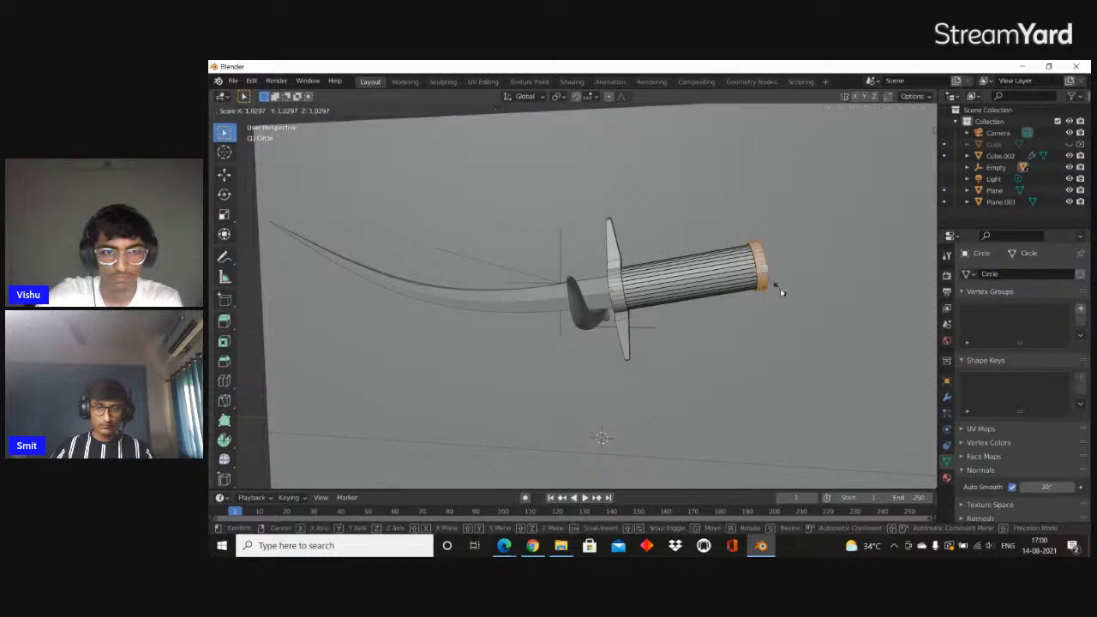
pyautogui.click(784, 291)
pyautogui.moveTo(784, 291); pyautogui.dragTo(752, 279, button='middle')
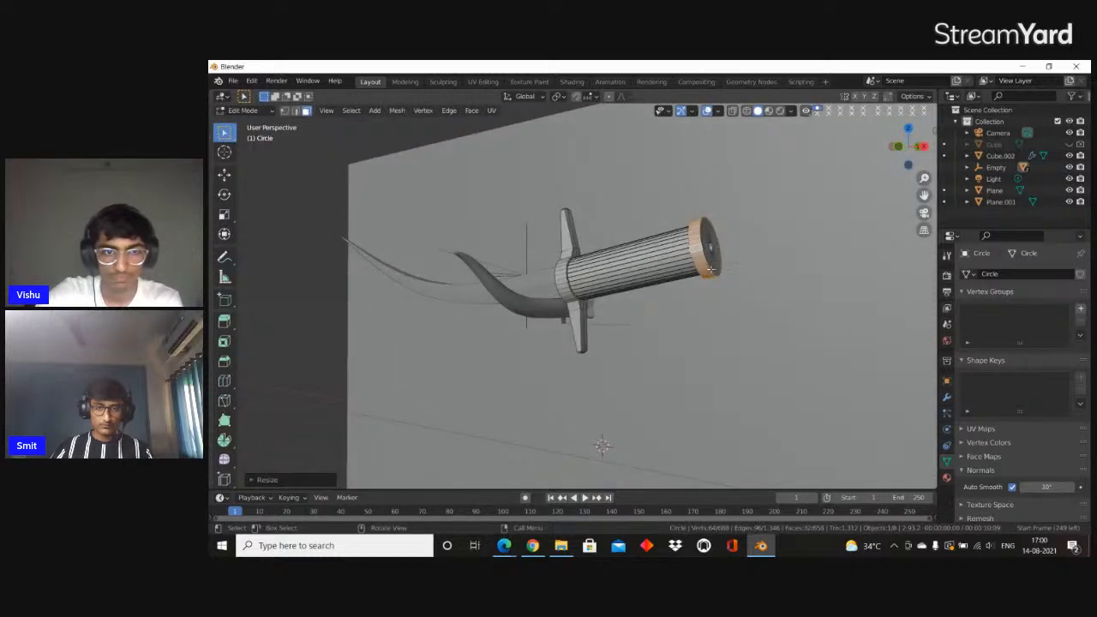
# Bevel the outer edge loop of the handle's end cap with three segments and return to Object Mode
pyautogui.scroll(3, 683, 277)
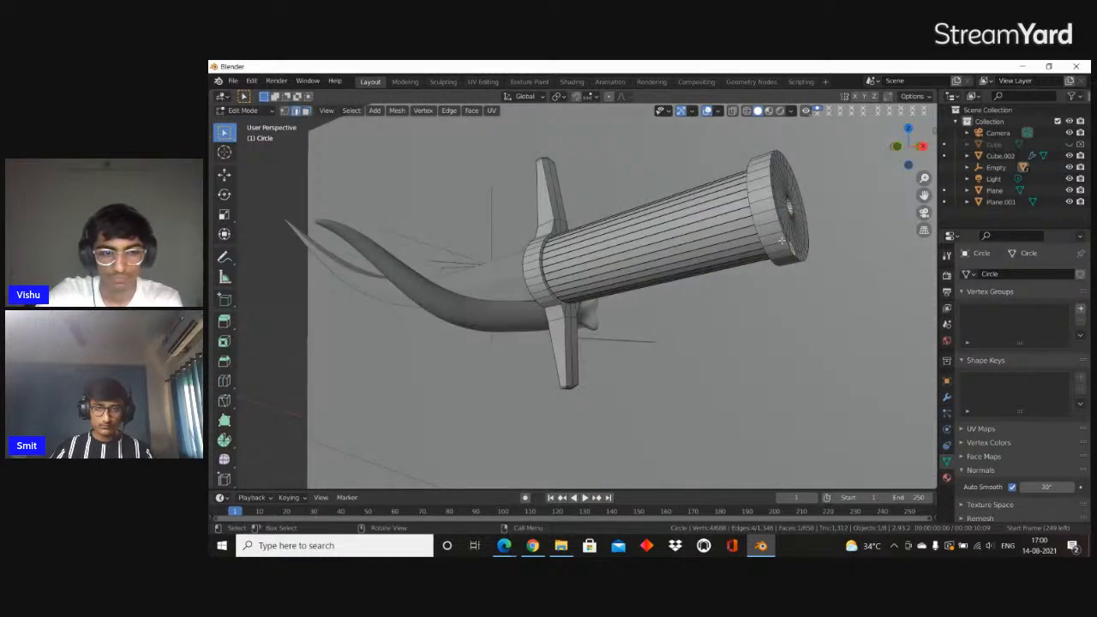
pyautogui.keyDown('alt'); pyautogui.click(785, 236); pyautogui.keyUp('alt')
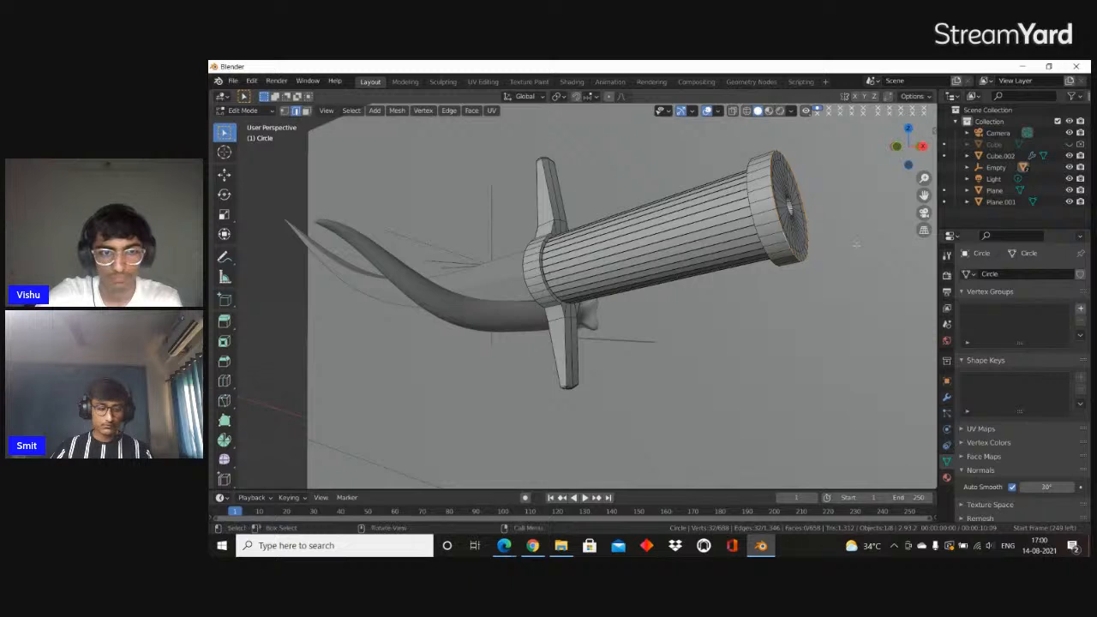
pyautogui.hotkey('ctrl', 'b')
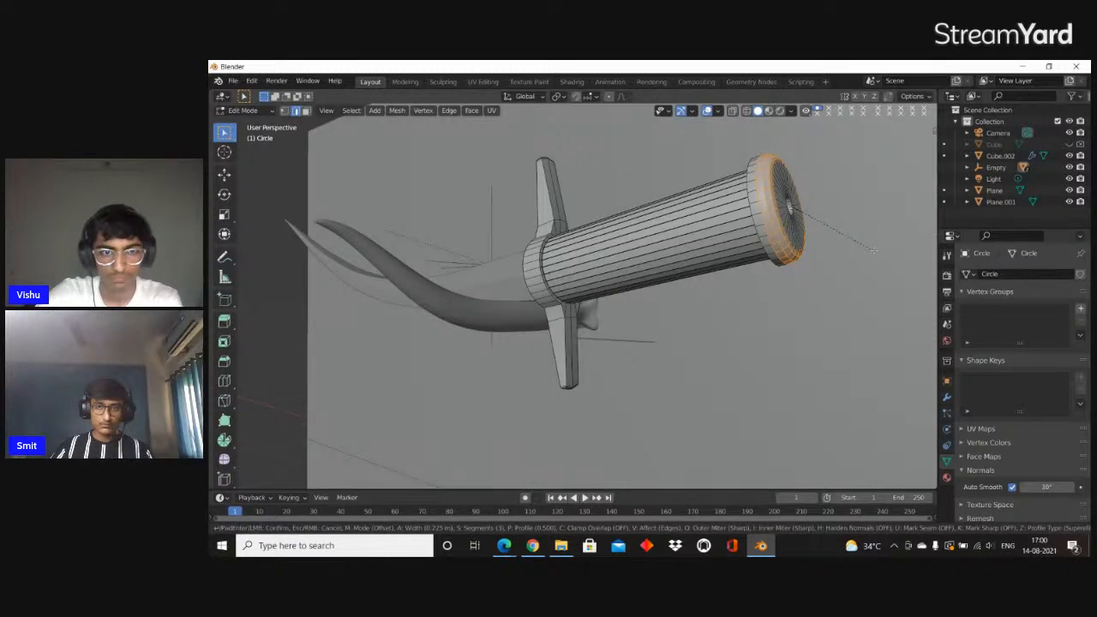
pyautogui.click(875, 251)
pyautogui.press('Tab')
# Check the handle's shading in different viewport shading modes and set its Auto Smooth angle to 38.3°
pyautogui.scroll(-4, 718, 271)
pyautogui.moveTo(718, 271); pyautogui.dragTo(762, 284, button='middle')
pyautogui.press('z')
pyautogui.click(726, 300)
pyautogui.moveTo(608, 269); pyautogui.dragTo(531, 260, button='middle')
pyautogui.scroll(4, 532, 262)
pyautogui.press('z')
pyautogui.click(645, 282)
pyautogui.scroll(-4, 644, 354)
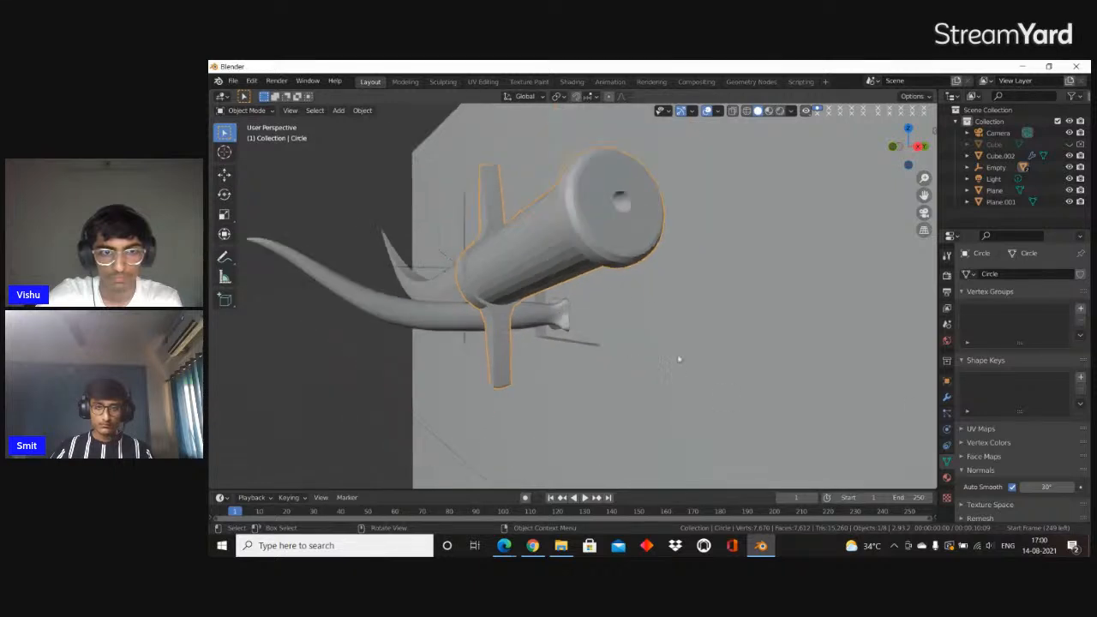
pyautogui.moveTo(840, 411); pyautogui.dragTo(607, 335, button='middle')
# Try deleting the long grip faces between the crossguard ring and the handle's end cap
pyautogui.press('Tab')
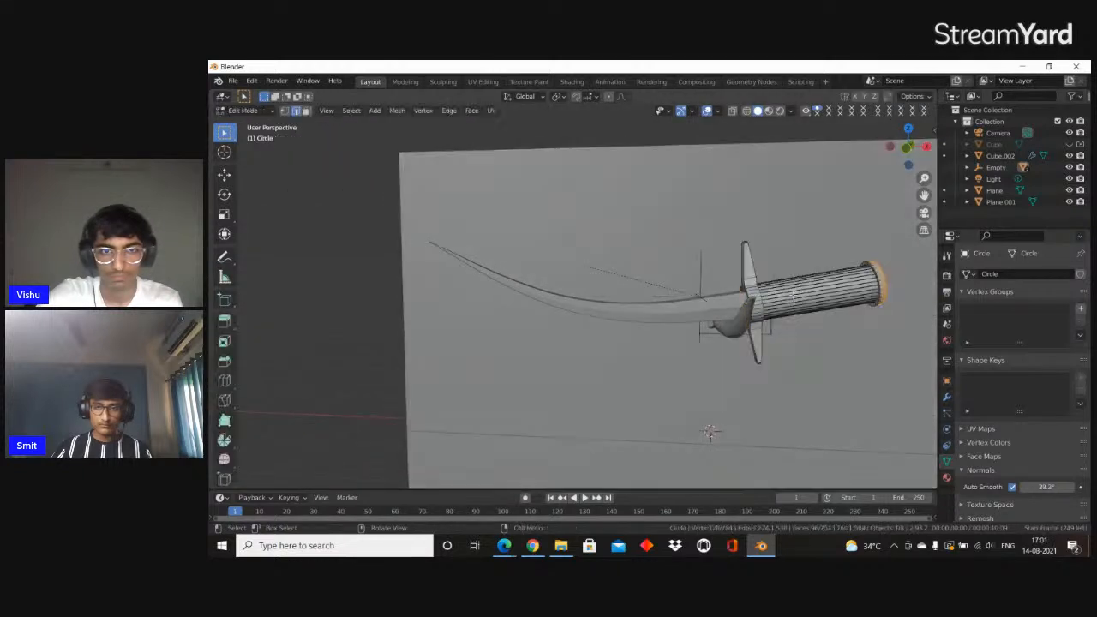
pyautogui.scroll(1, 797, 304)
pyautogui.moveTo(797, 304); pyautogui.dragTo(622, 331, button='middle')
pyautogui.scroll(1, 709, 321)
pyautogui.hotkey('alt', 'a')
pyautogui.press('3')
pyautogui.keyDown('alt'); pyautogui.click(730, 330); pyautogui.keyUp('alt')
pyautogui.press('x')
pyautogui.click(777, 344)
# Try bridging the open edge loop of the end cap with the crossguard ring's edge loop
pyautogui.press('2')
pyautogui.keyDown('alt'); pyautogui.click(594, 323); pyautogui.keyUp('alt')
pyautogui.hotkey('alt', 'shift')
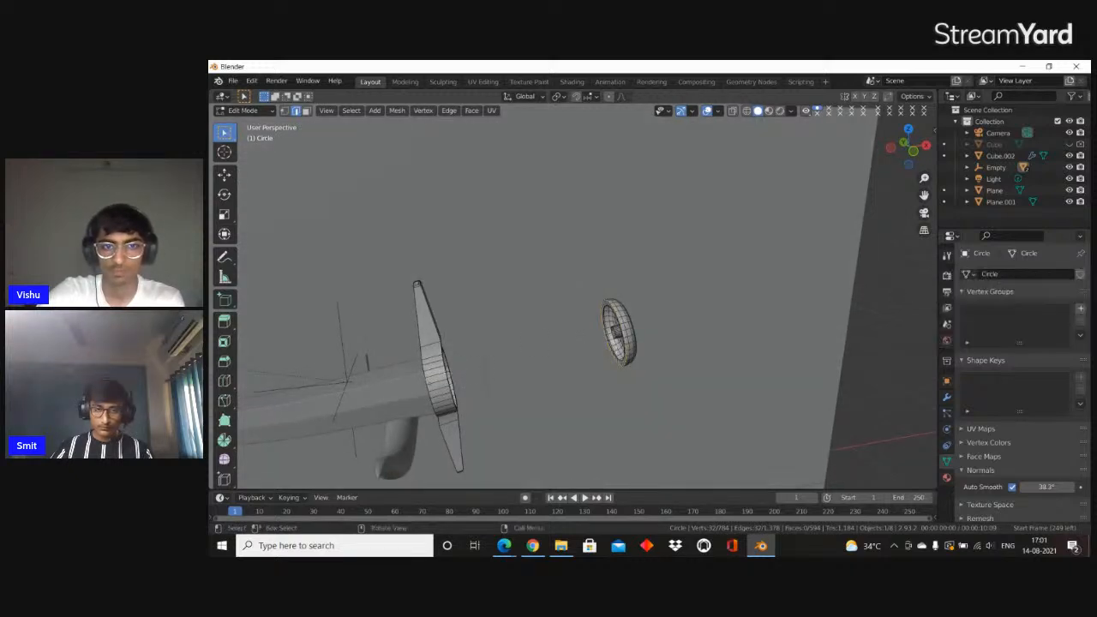
pyautogui.scroll(4, 623, 323)
pyautogui.keyDown('alt'); pyautogui.click(629, 324); pyautogui.keyUp('alt')
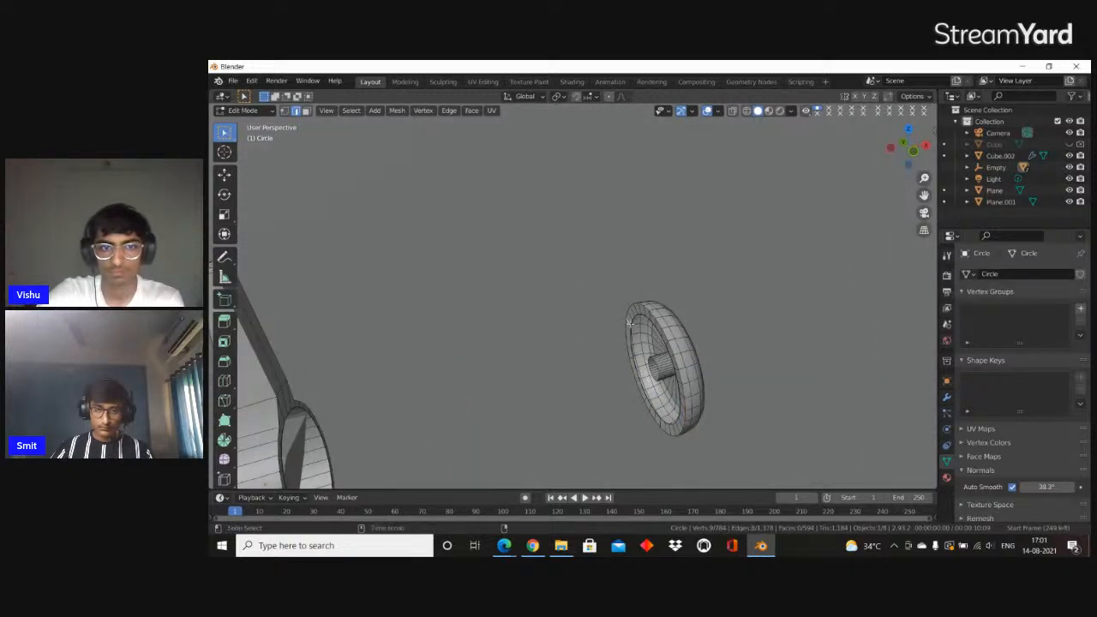
pyautogui.click(631, 321)
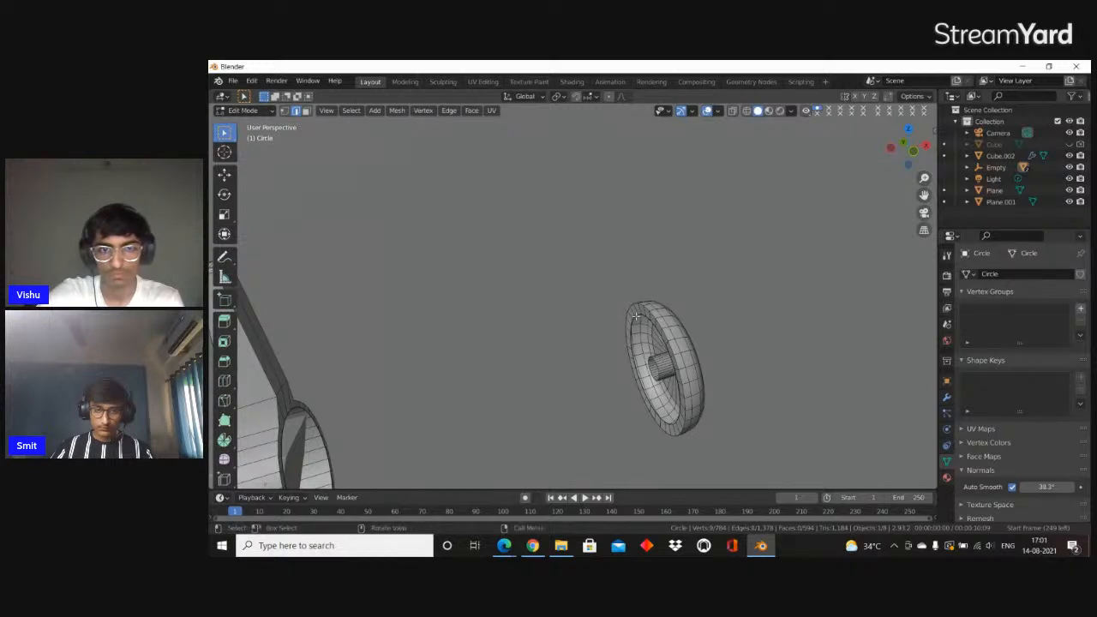
pyautogui.keyDown('alt'); pyautogui.click(682, 390); pyautogui.keyUp('alt')
pyautogui.scroll(-4, 682, 390)
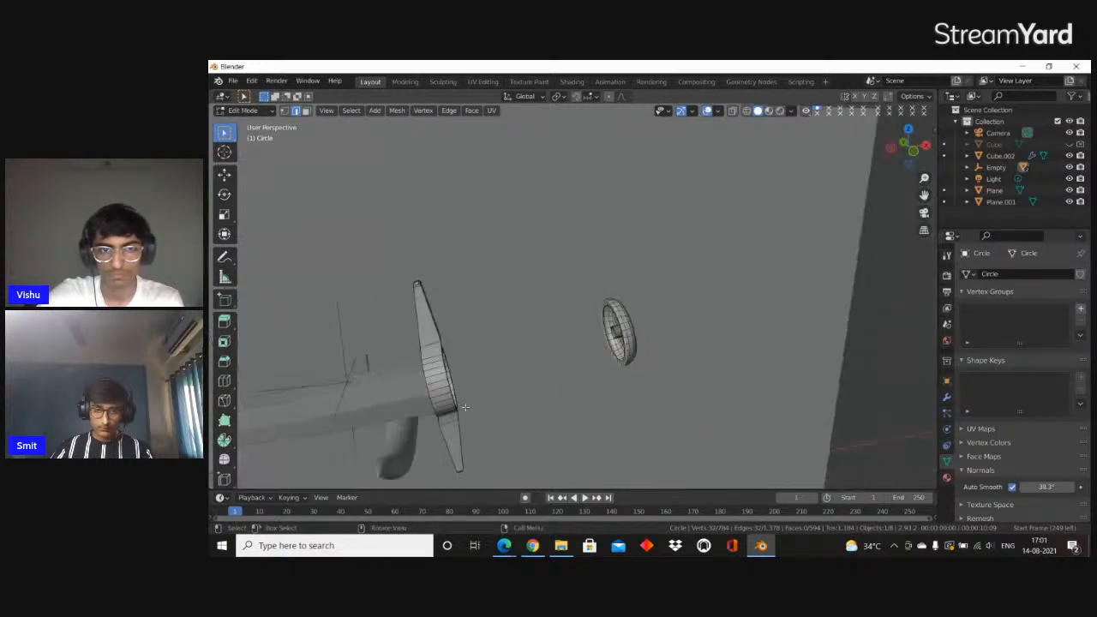
pyautogui.keyDown('alt'); pyautogui.keyDown('shift'); pyautogui.click(452, 394); pyautogui.keyUp('shift'); pyautogui.keyUp('alt')
pyautogui.moveTo(452, 393); pyautogui.dragTo(506, 391, button='middle')
pyautogui.rightClick(507, 393)
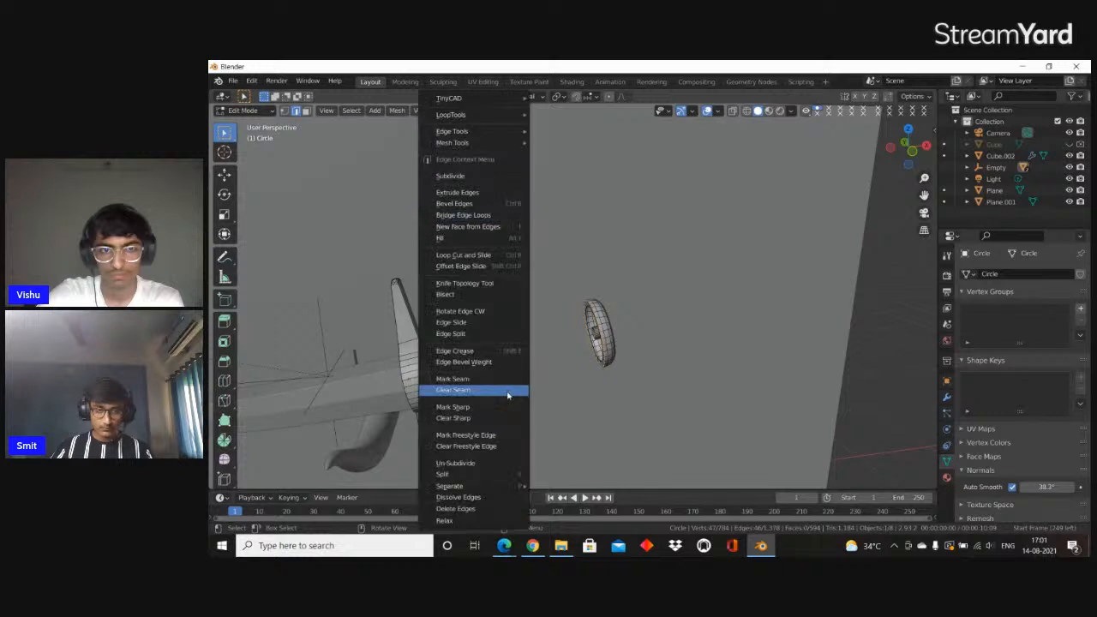
pyautogui.click(454, 215)
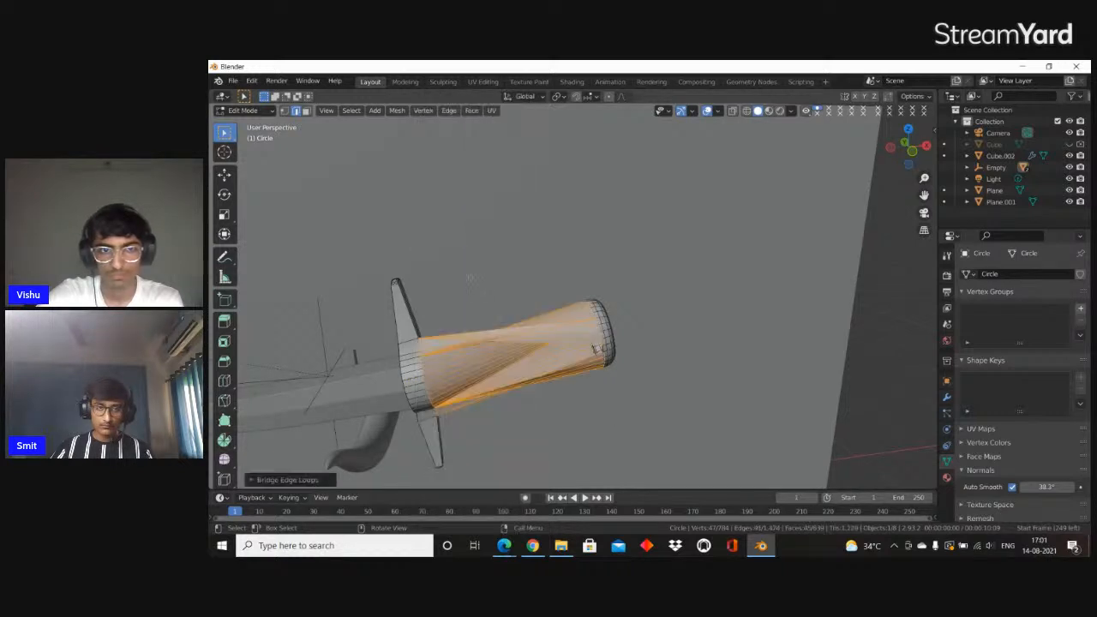
# Undo the bridge and try selecting the crossguard ring's open edge loop again
pyautogui.hotkey('ctrl', 'z')
pyautogui.moveTo(547, 316); pyautogui.dragTo(484, 328, button='middle')
pyautogui.hotkey('ctrl', 'z')
pyautogui.keyDown('shift'); pyautogui.moveTo(282, 322); pyautogui.dragTo(480, 319, button='middle'); pyautogui.keyUp('shift')
pyautogui.scroll(5, 443, 329)
pyautogui.click(479, 319)
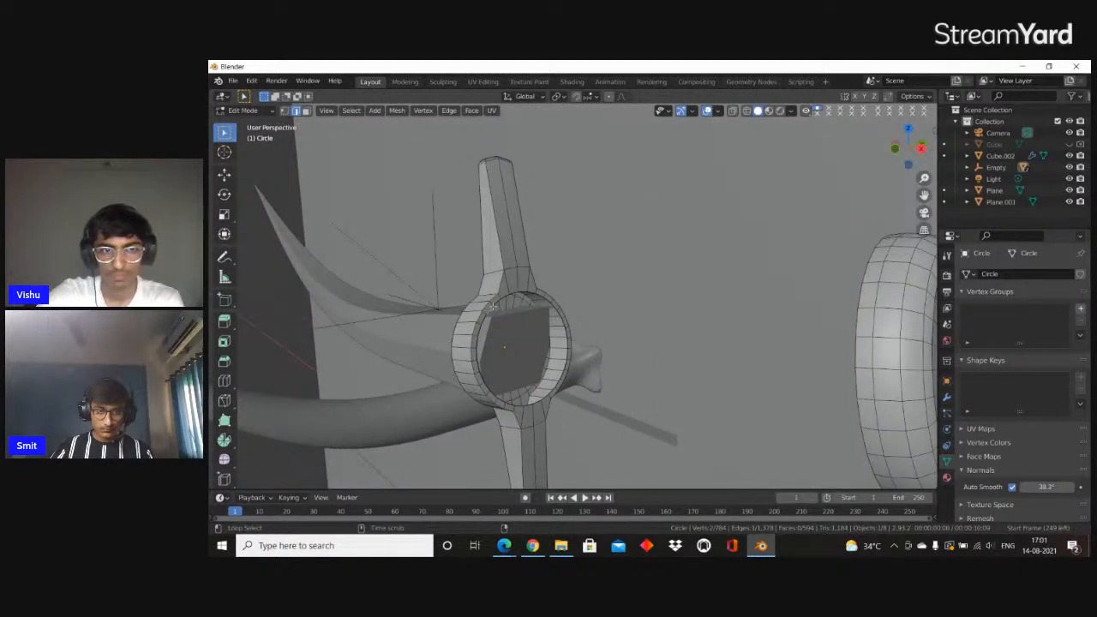
# Undo the edge selections and the deletion of the grip faces, and return to Object Mode
pyautogui.scroll(-5, 488, 309)
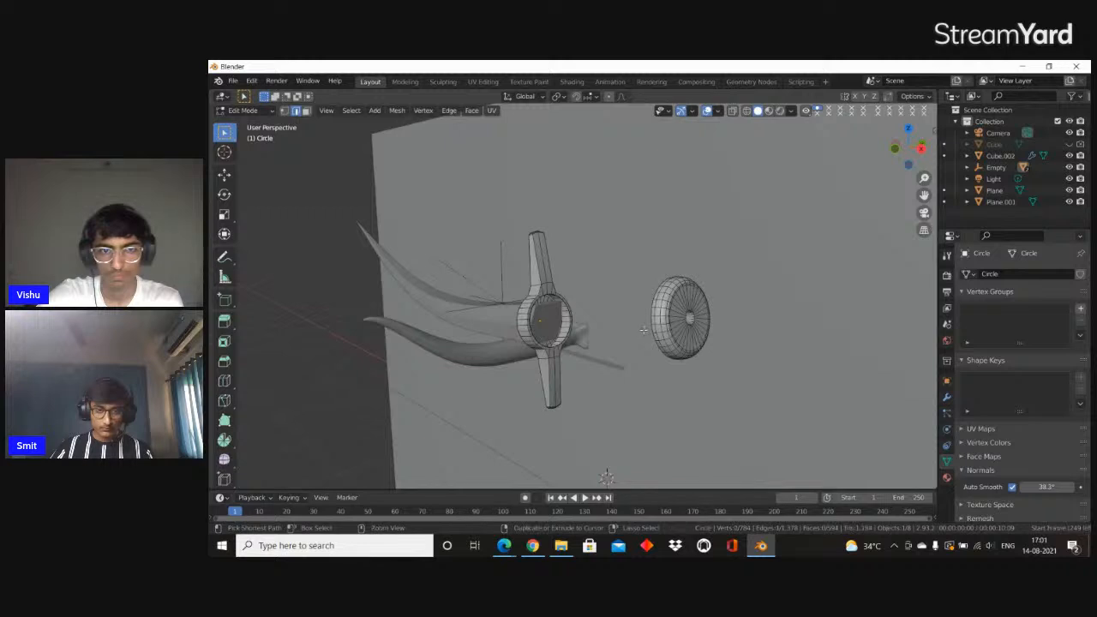
pyautogui.hotkey('ctrl', 'z')
pyautogui.hotkey('ctrl', 'z')
pyautogui.hotkey('ctrl', 'z')
pyautogui.hotkey('ctrl', 'z')
pyautogui.hotkey('ctrl', 'z')
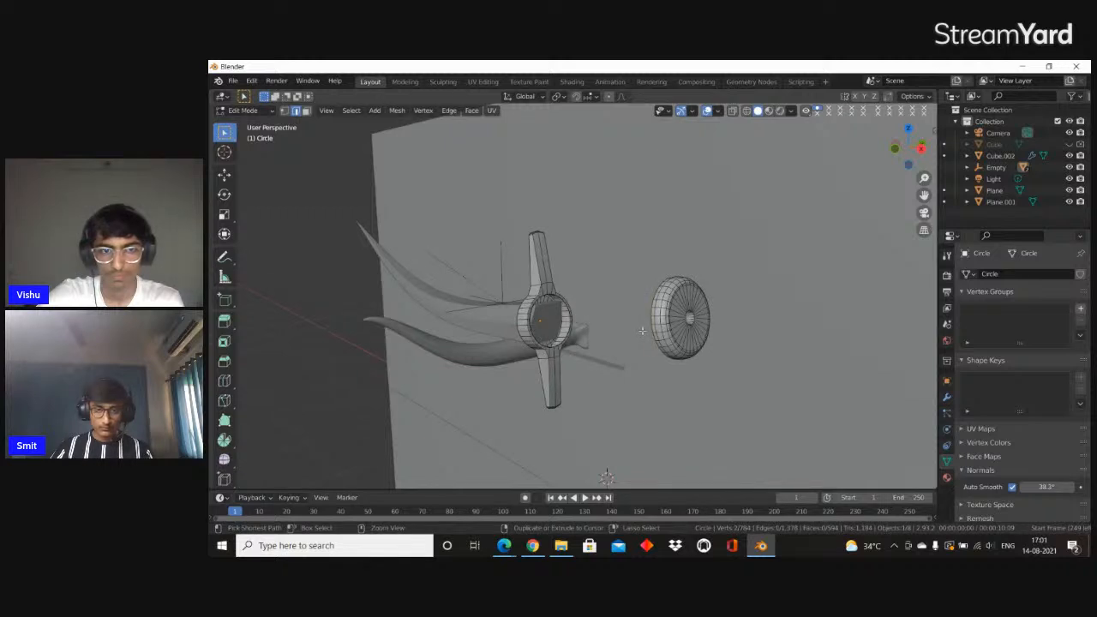
pyautogui.hotkey('ctrl', 'shift', 'z')
pyautogui.press('Tab')
pyautogui.moveTo(525, 336); pyautogui.dragTo(639, 348, button='middle')
# Reopen the handle's mesh for editing, try Select Random on its faces, and undo that selection
pyautogui.scroll(-5, 609, 343)
pyautogui.scroll(2, 609, 341)
pyautogui.scroll(8, 641, 344)
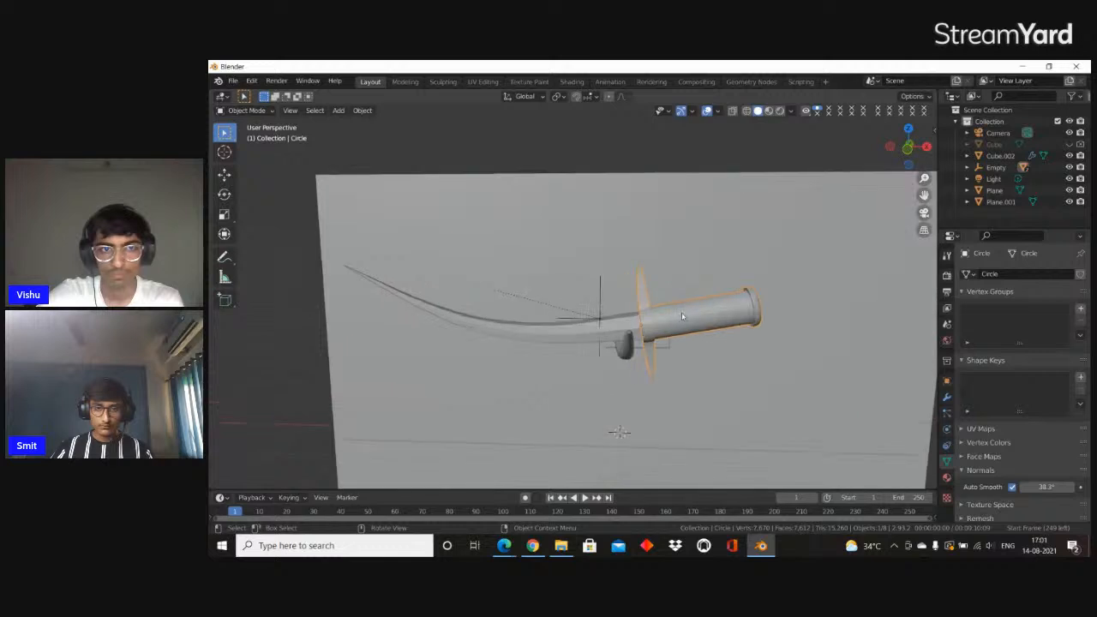
pyautogui.press('Tab')
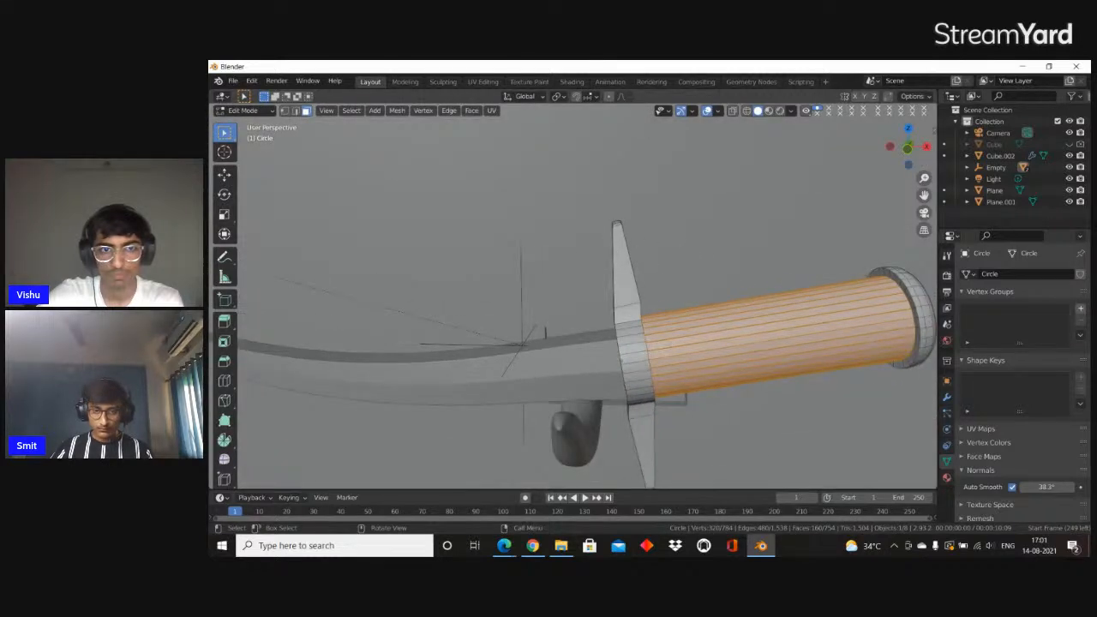
pyautogui.click(361, 110)
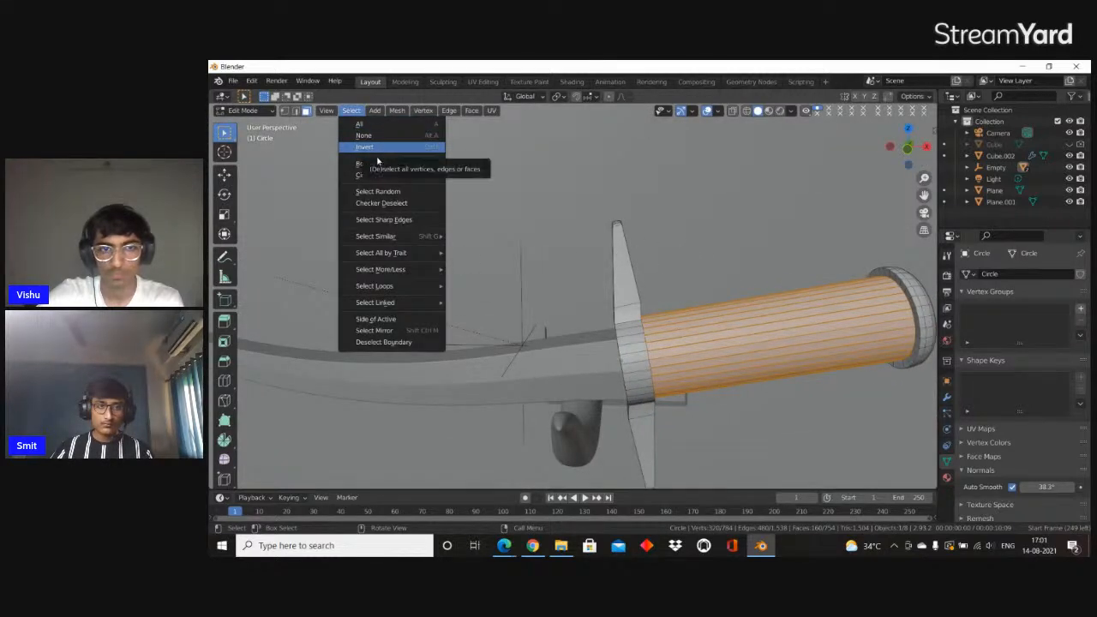
pyautogui.click(381, 200)
pyautogui.hotkey('ctrl', 'z')
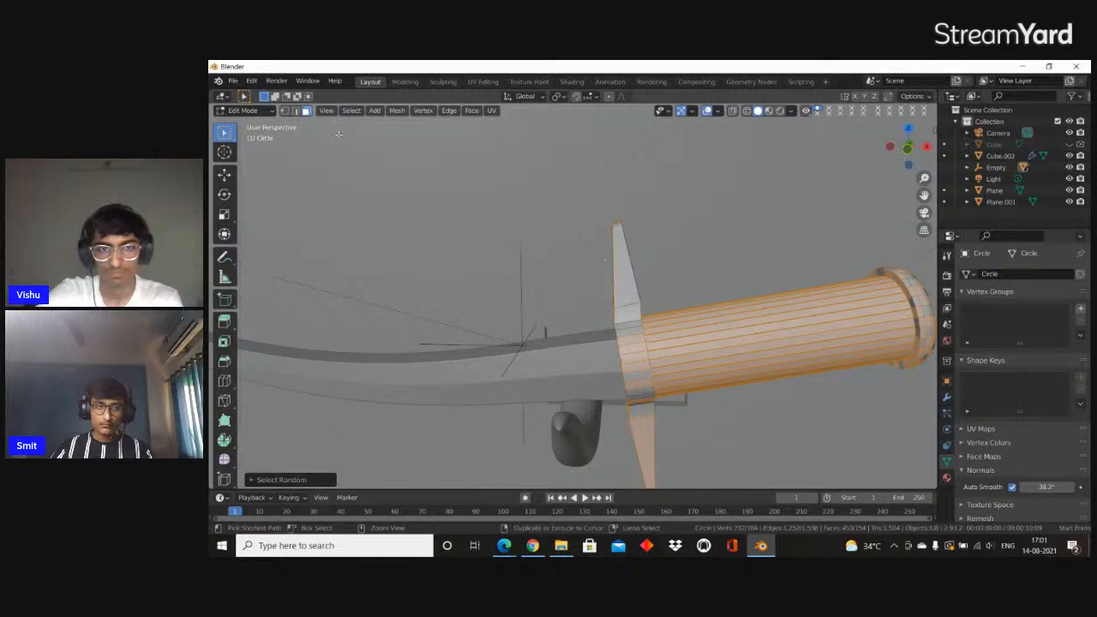
# Open the Select Similar options for the selected grip faces
pyautogui.click(351, 111)
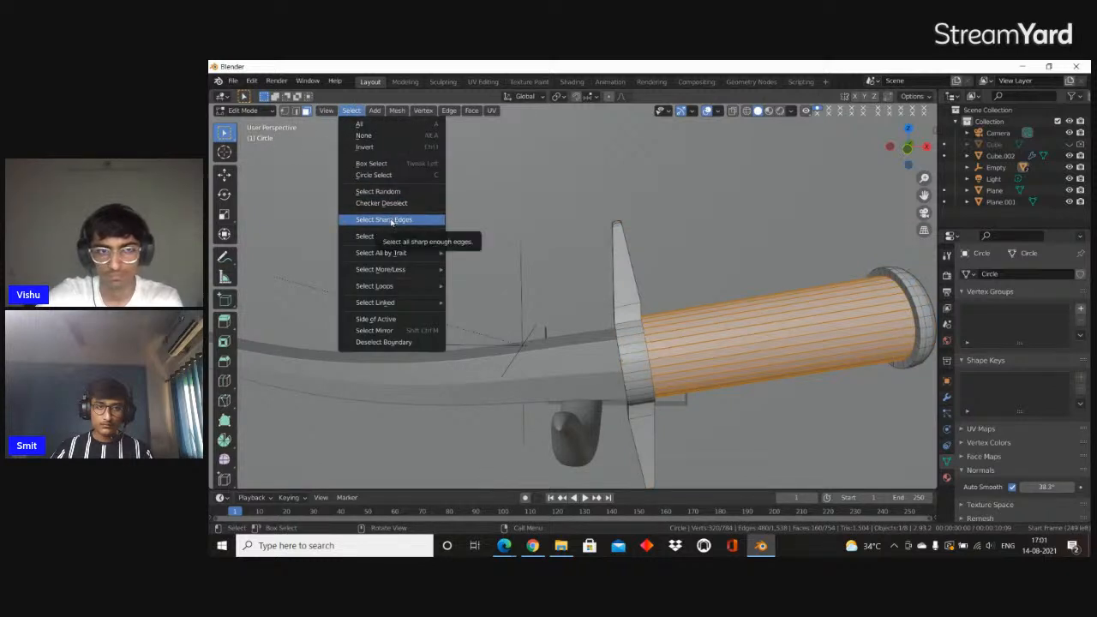
pyautogui.moveTo(397, 242)
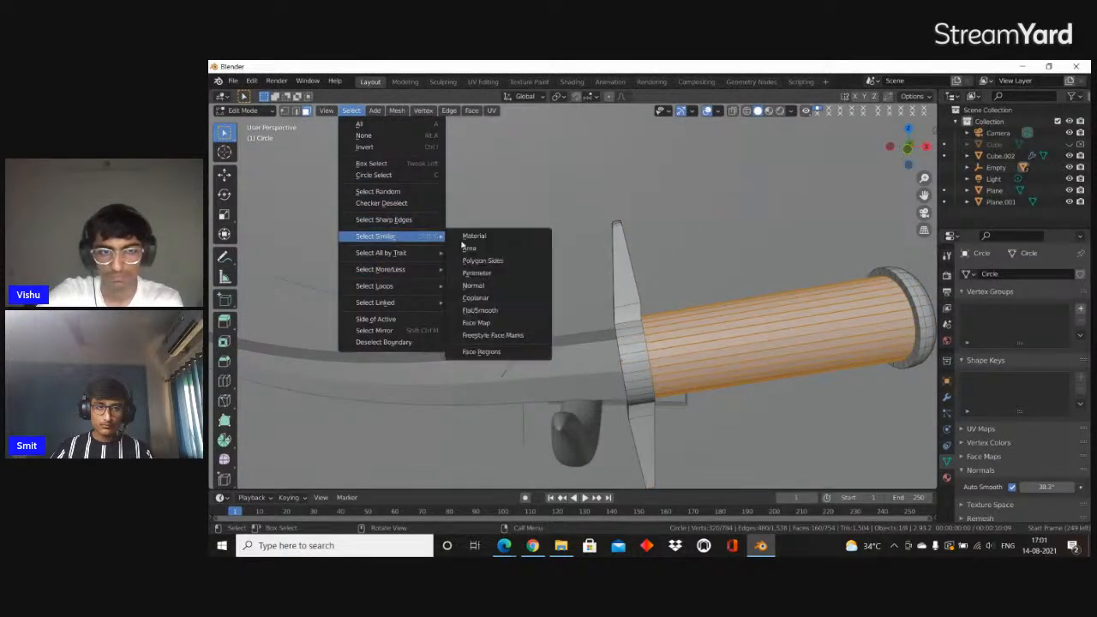
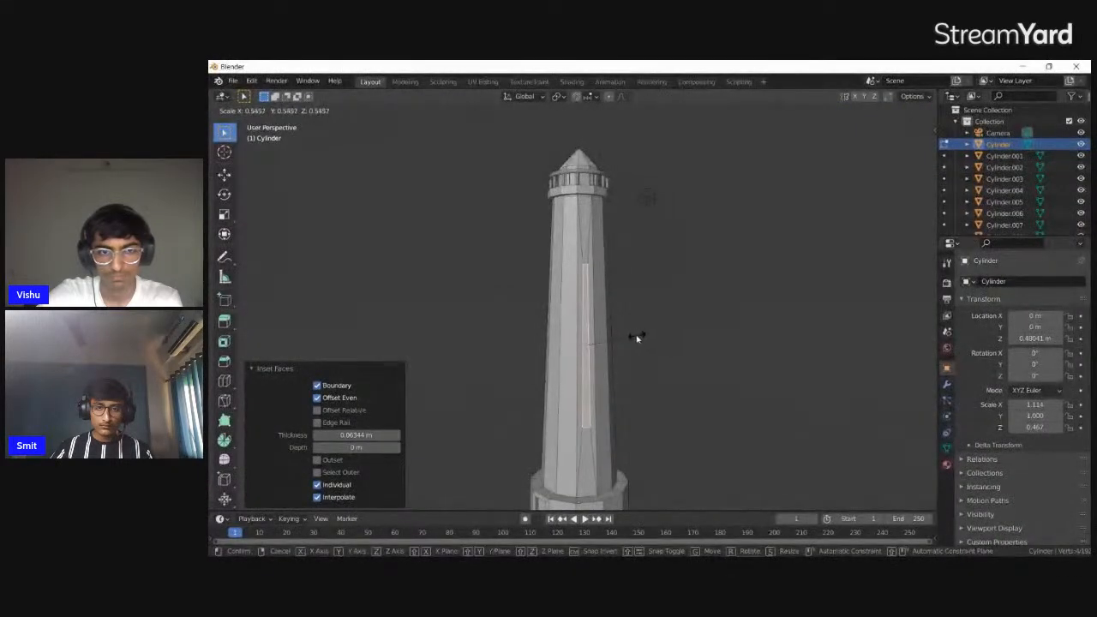
# Try shrinking the inset tower wall face along Z and rescaling it along X into a window shape
pyautogui.press('z')
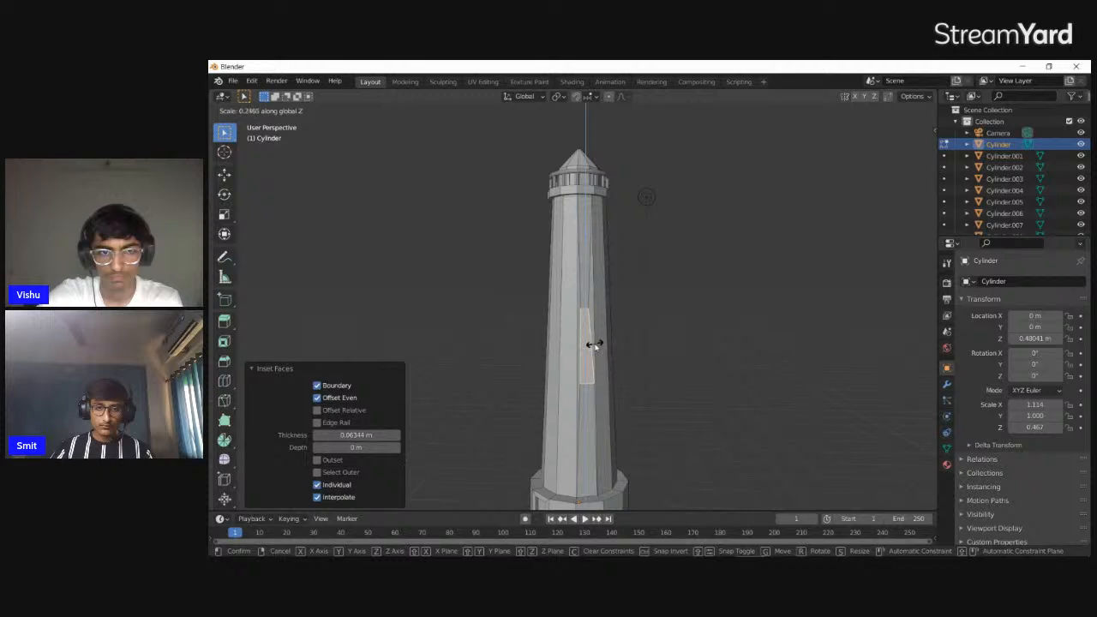
pyautogui.click(593, 346)
pyautogui.press('s')
pyautogui.press('x')
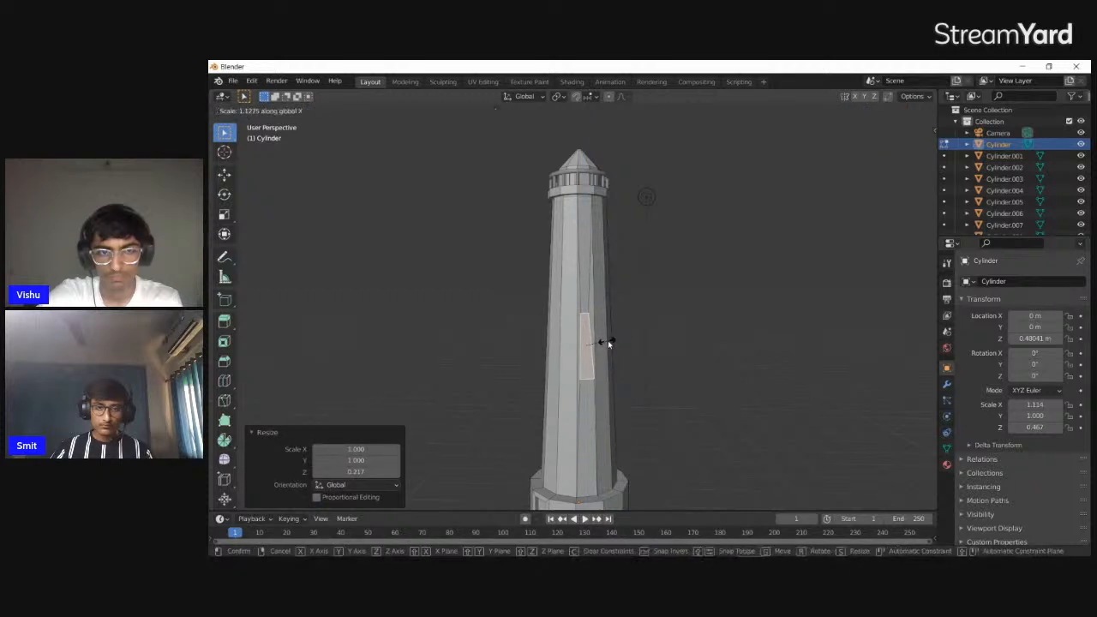
pyautogui.rightClick(620, 336)
pyautogui.moveTo(620, 336); pyautogui.dragTo(645, 358, button='middle')
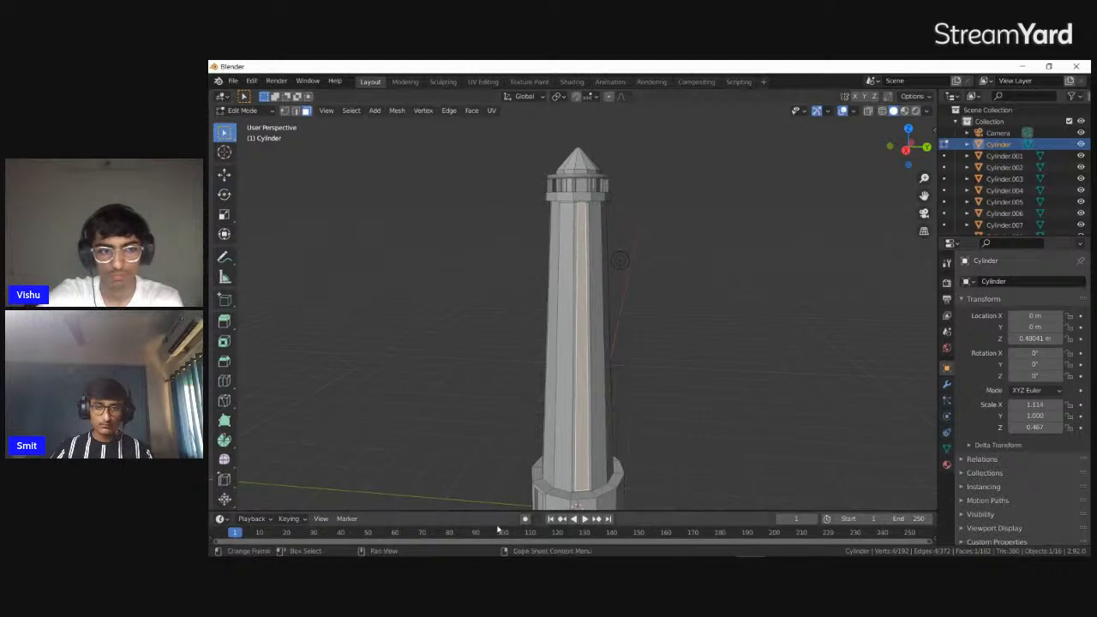
# Try raising the bottom edge of the tall inset wall panel about 2.29 m along Z
pyautogui.moveTo(596, 454); pyautogui.dragTo(619, 446, button='middle')
pyautogui.press('2')
pyautogui.click(580, 452)
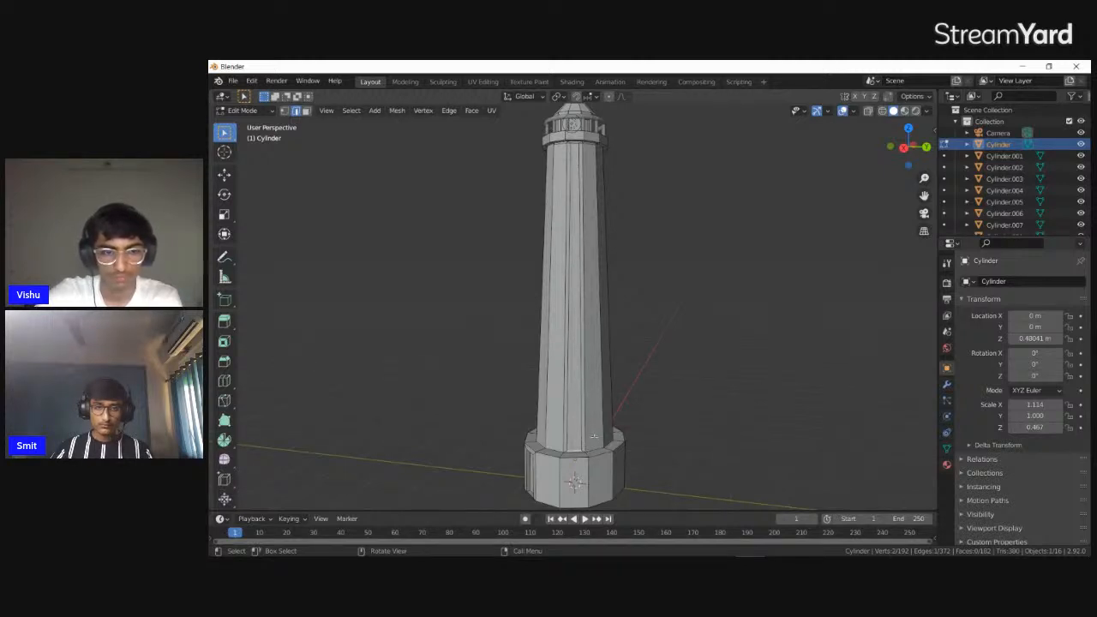
pyautogui.press('g')
pyautogui.press('z')
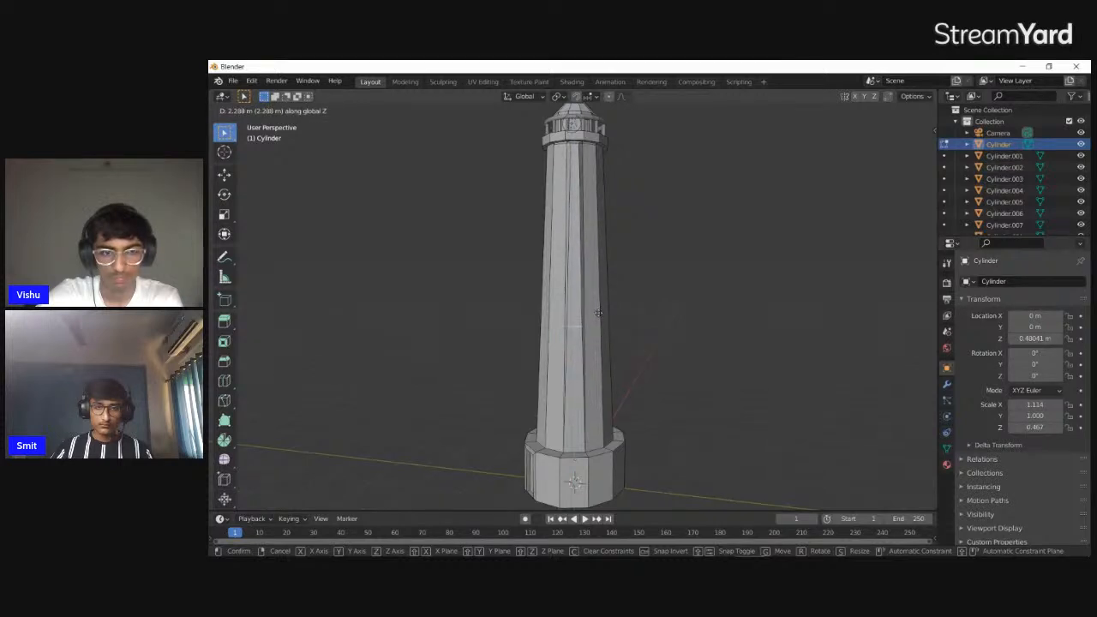
pyautogui.click(598, 312)
pyautogui.moveTo(551, 547)
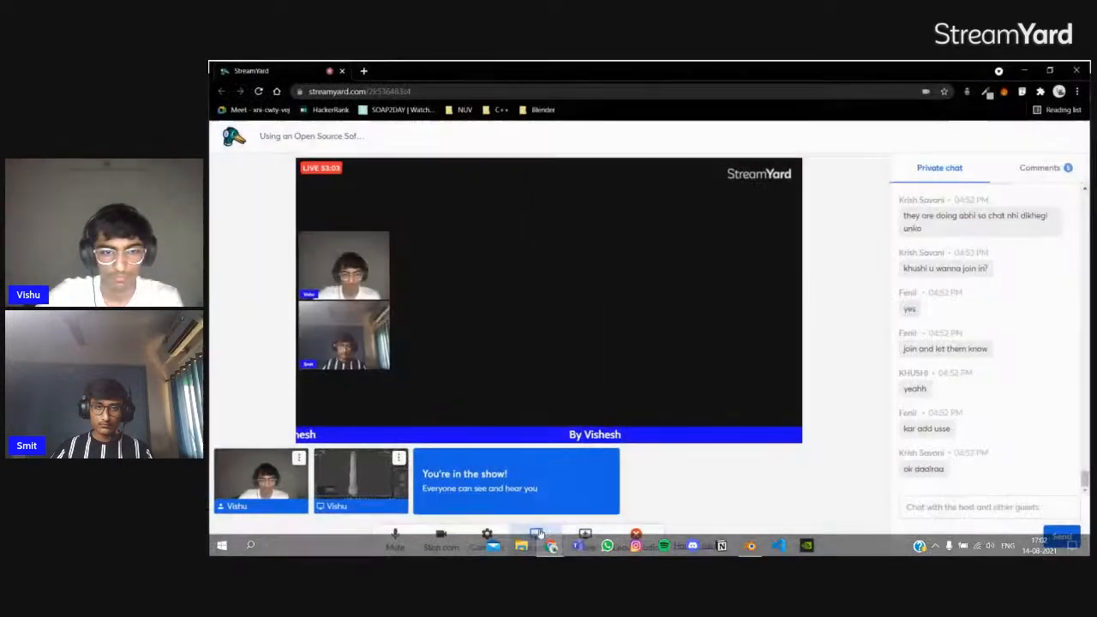
pyautogui.click(614, 502)
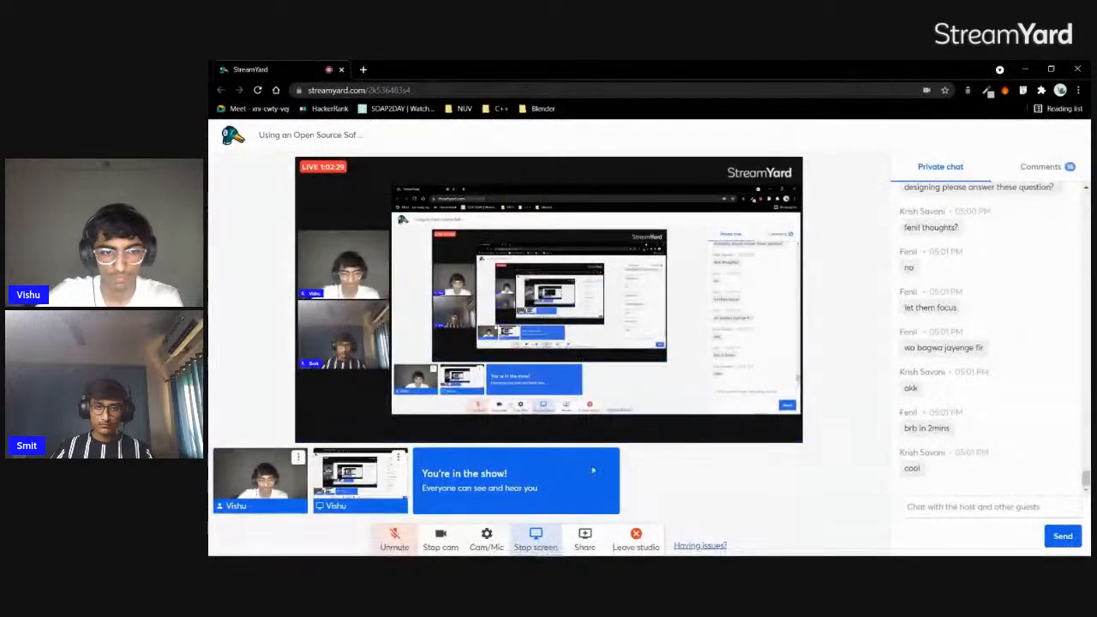
pyautogui.hotkey('alt', 'Tab')
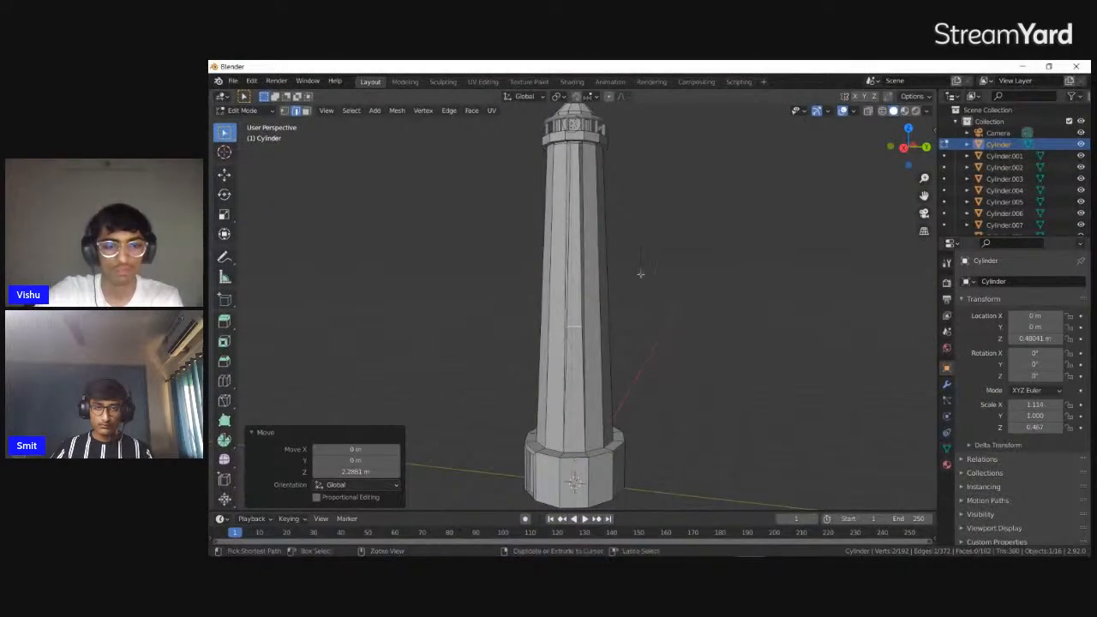
# Undo the edge move and the inset on the tall tower wall face
pyautogui.hotkey('ctrl', 'z')
pyautogui.hotkey('ctrl', 'z')
pyautogui.hotkey('ctrl', 'z')
pyautogui.hotkey('ctrl', 'z')
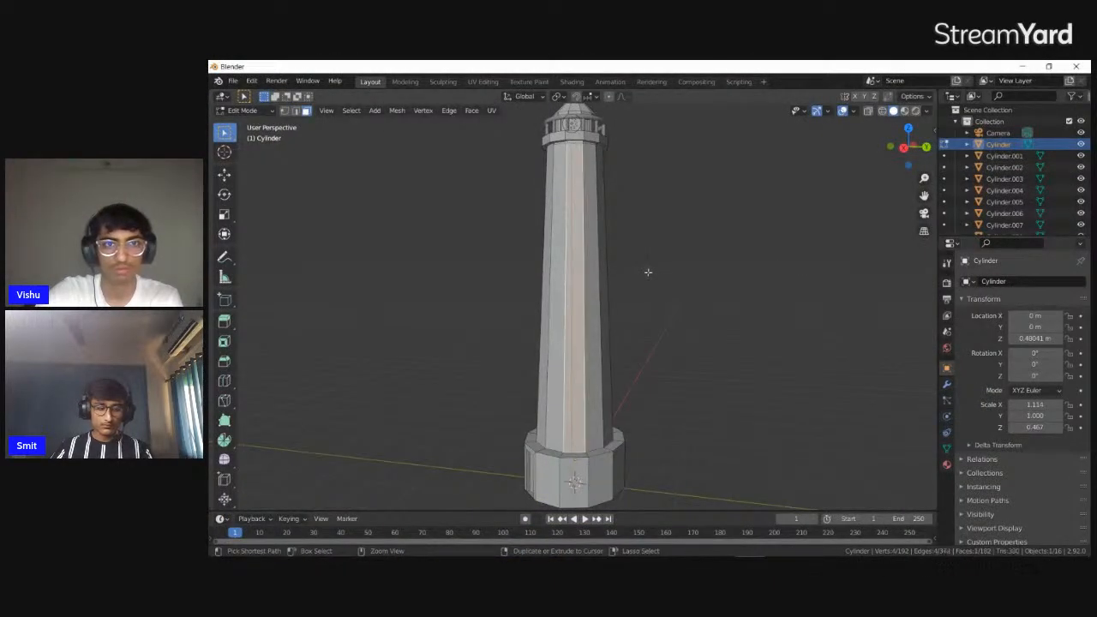
# Add a horizontal loop cut around the tower shaft near its mid-height
pyautogui.scroll(4, 676, 304)
pyautogui.moveTo(676, 303)
pyautogui.mouseDown(button='middle')
pyautogui.moveTo(745, 326)
pyautogui.moveTo(808, 303)
pyautogui.moveTo(794, 284)
pyautogui.moveTo(678, 286)
pyautogui.moveTo(591, 272)
pyautogui.moveTo(684, 322)
pyautogui.mouseUp(button='middle')
pyautogui.scroll(-5, 745, 326)
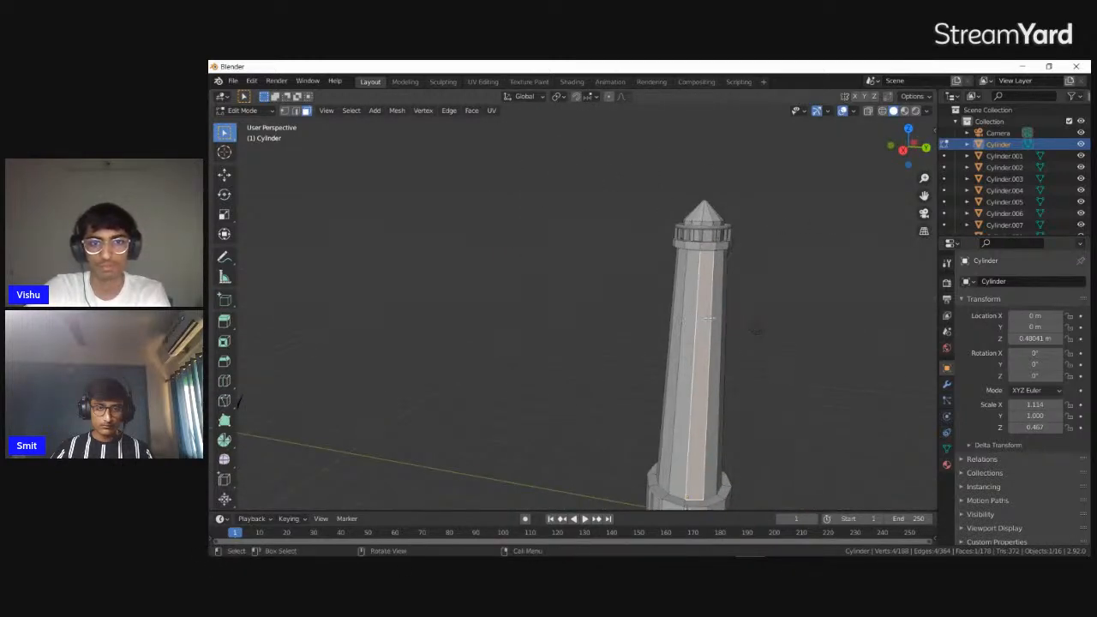
pyautogui.scroll(3, 803, 323)
pyautogui.hotkey('ctrl', 'r')
pyautogui.click(639, 267)
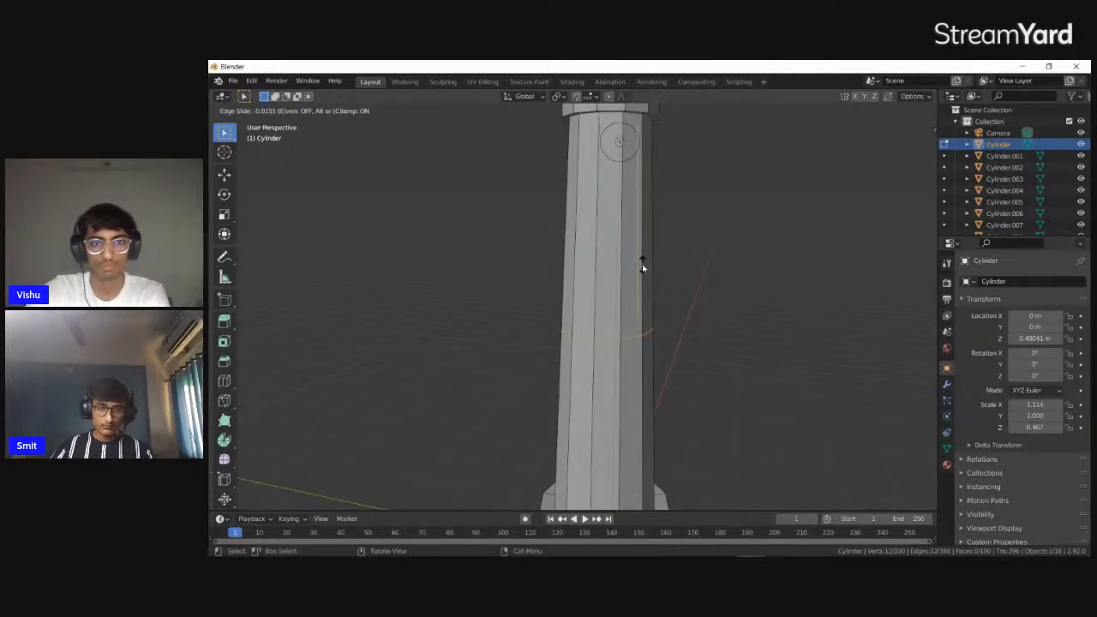
pyautogui.click(643, 264)
# Add two more loop cuts around the tower shaft, one in the upper half and one in the lower half
pyautogui.scroll(-4, 634, 248)
pyautogui.hotkey('ctrl', 'r')
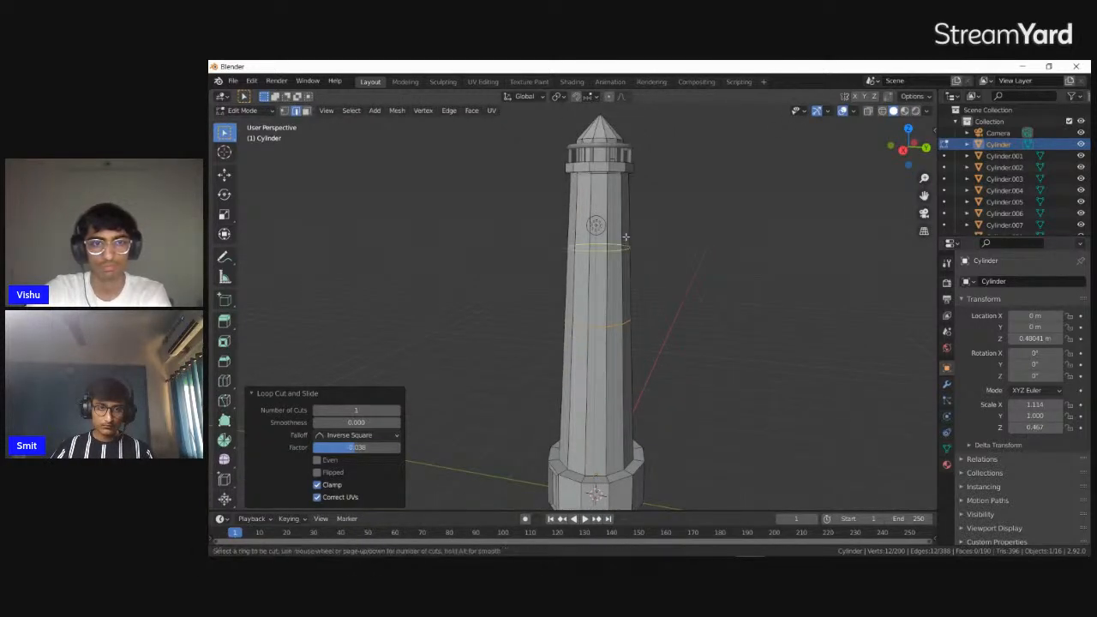
pyautogui.click(625, 246)
pyautogui.click(681, 294)
pyautogui.hotkey('ctrl', 'r')
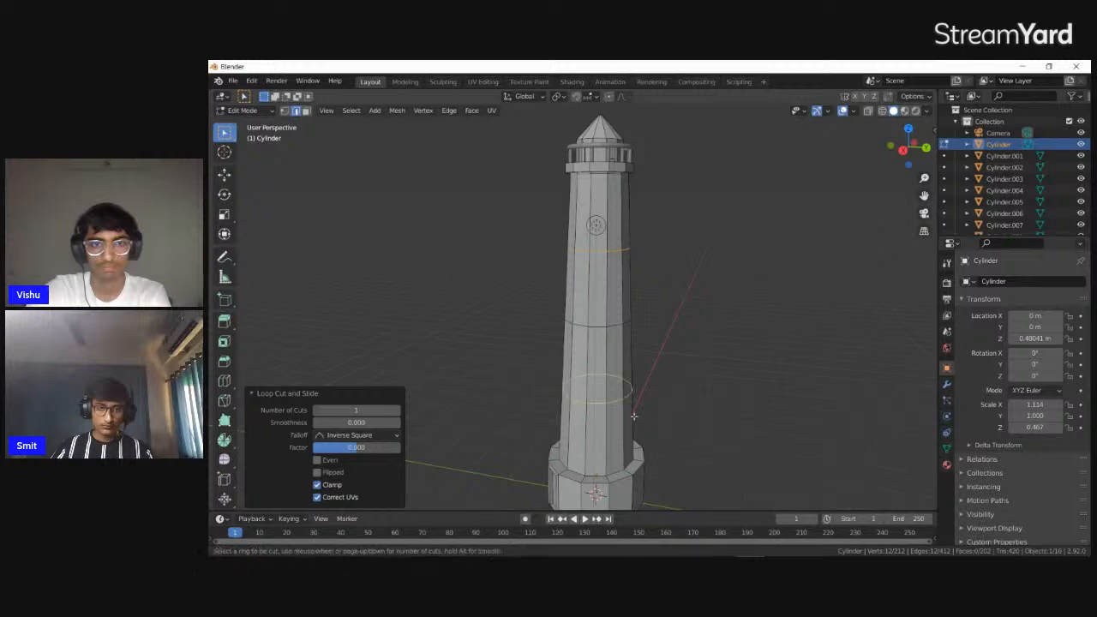
pyautogui.click(627, 420)
pyautogui.click(661, 377)
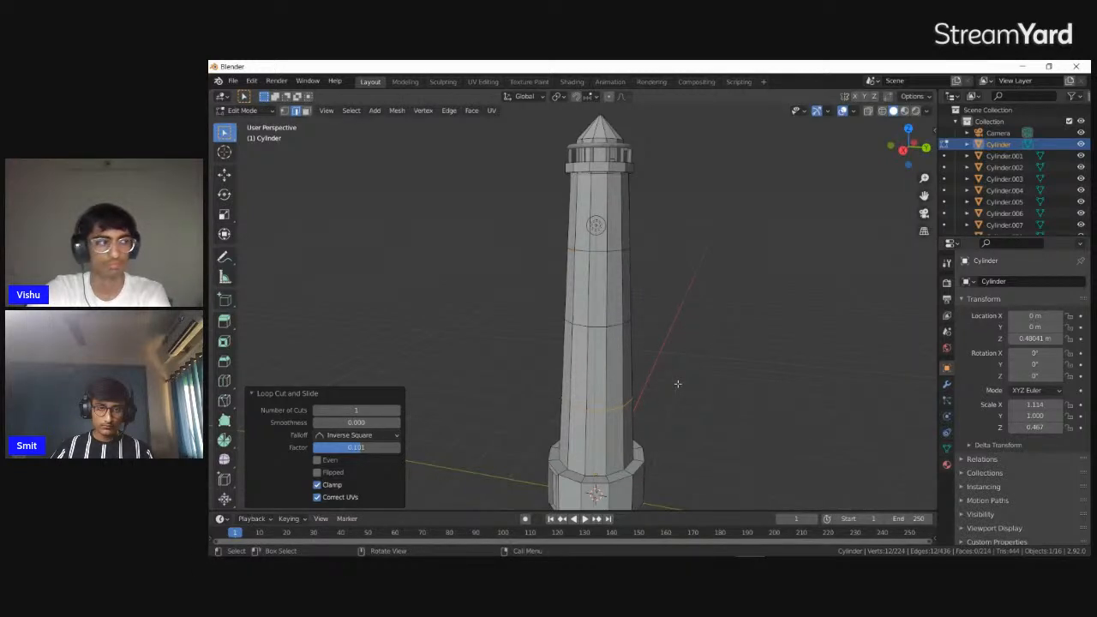
pyautogui.scroll(-4, 670, 317)
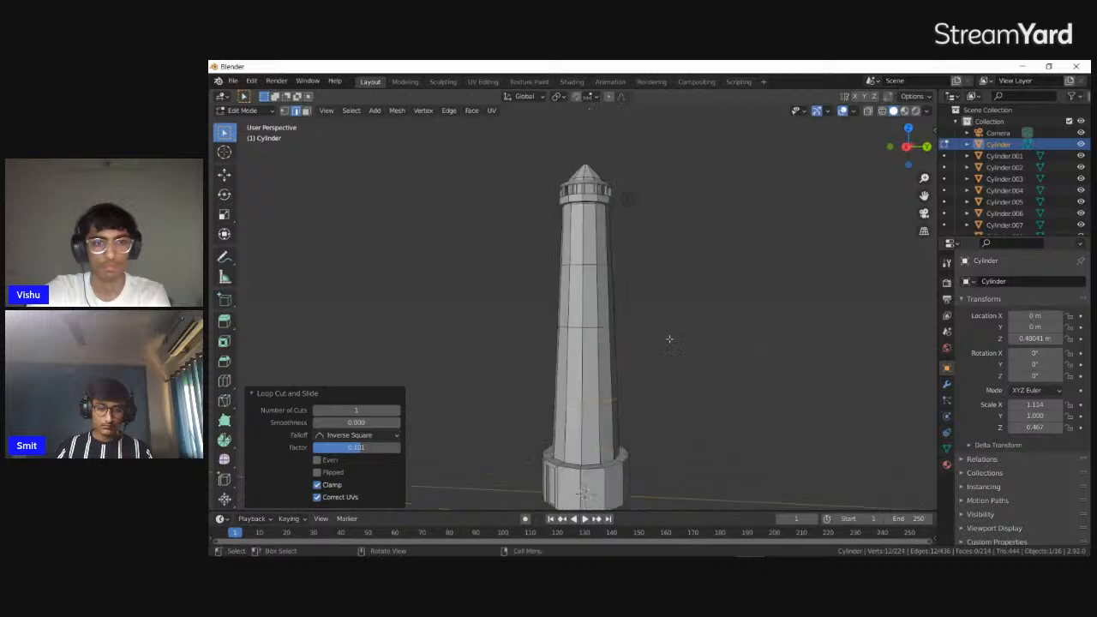
pyautogui.scroll(5, 657, 335)
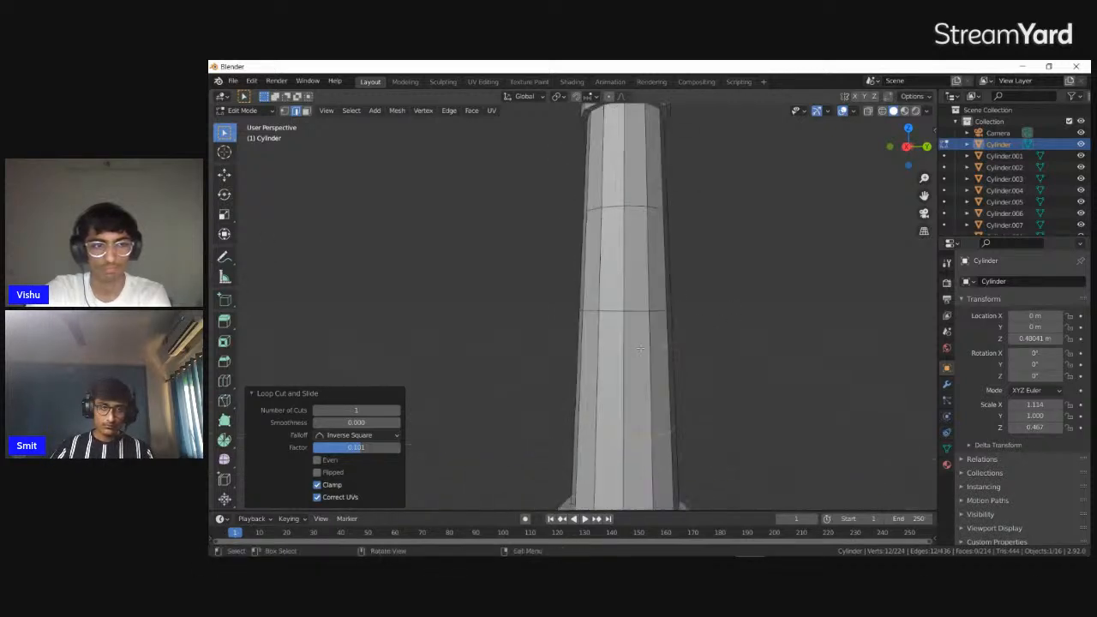
pyautogui.hotkey('ctrl', 'r')
pyautogui.click(647, 371)
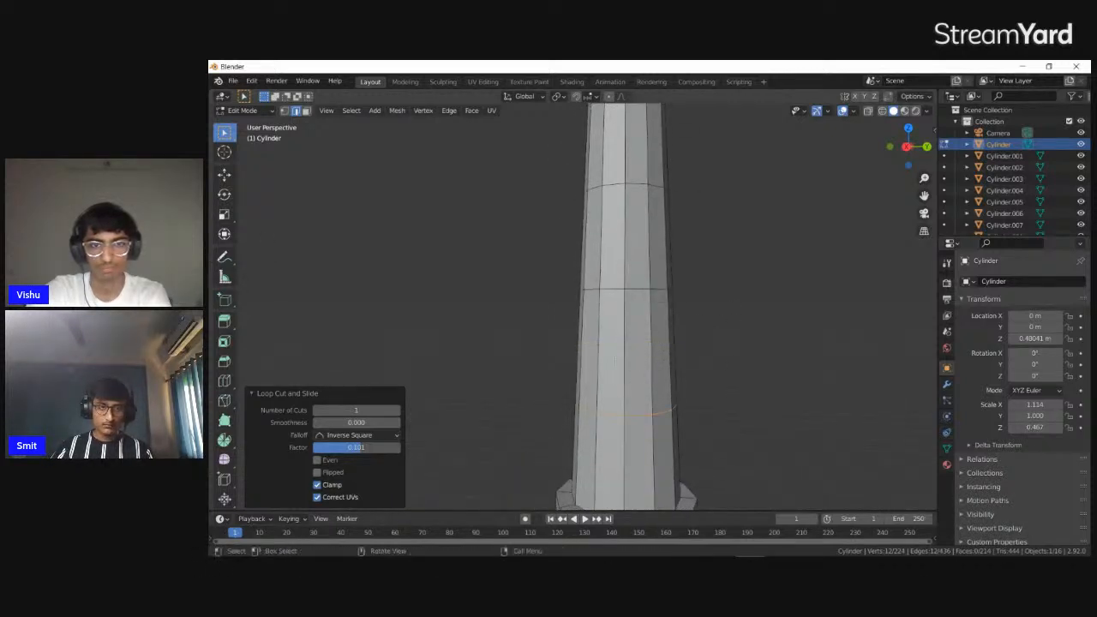
pyautogui.click(641, 344)
pyautogui.moveTo(641, 344)
pyautogui.mouseDown(button='middle')
pyautogui.moveTo(697, 346)
pyautogui.moveTo(671, 357)
pyautogui.moveTo(639, 348)
pyautogui.mouseUp(button='middle')
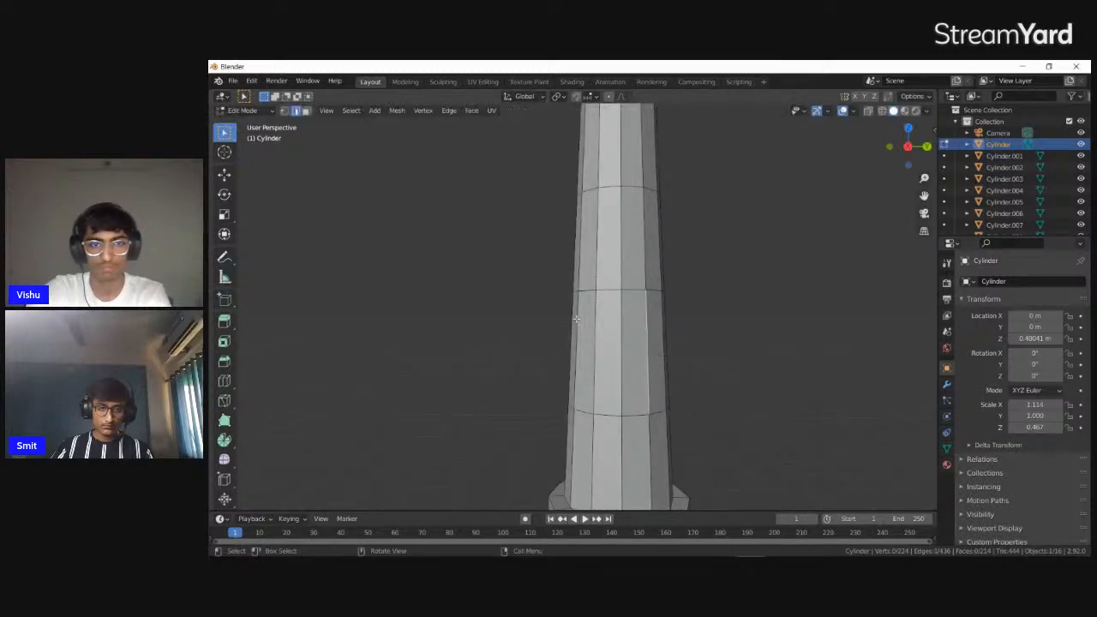
# Inset the wall face between the middle and lower loop cuts by about 0.059 m and scale the inset along Z
pyautogui.click(305, 111)
pyautogui.click(676, 372)
pyautogui.press('i')
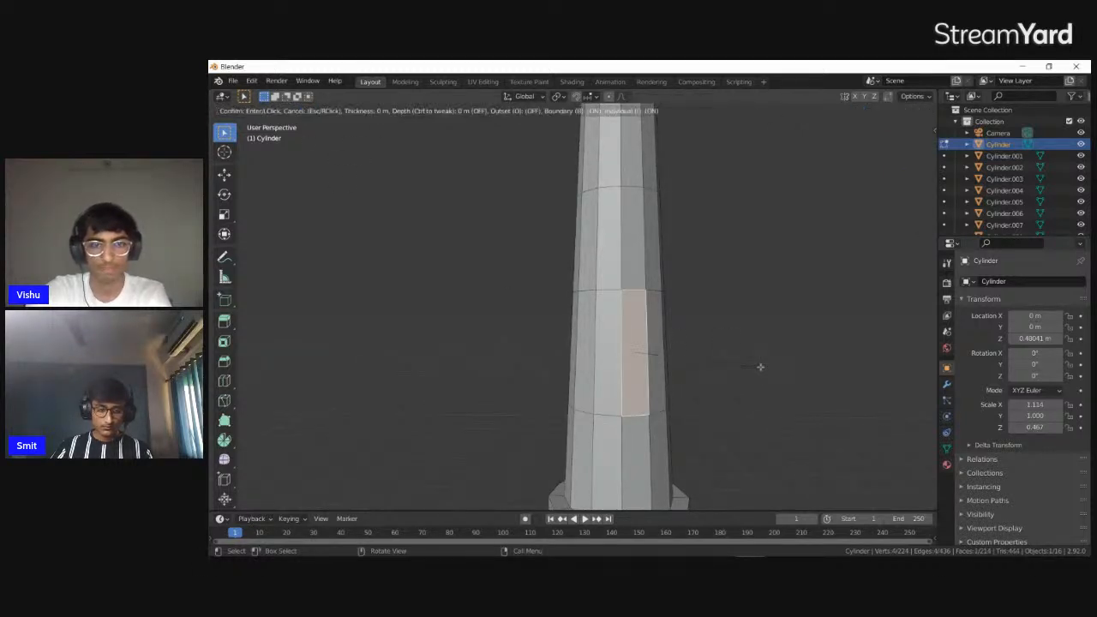
pyautogui.click(763, 368)
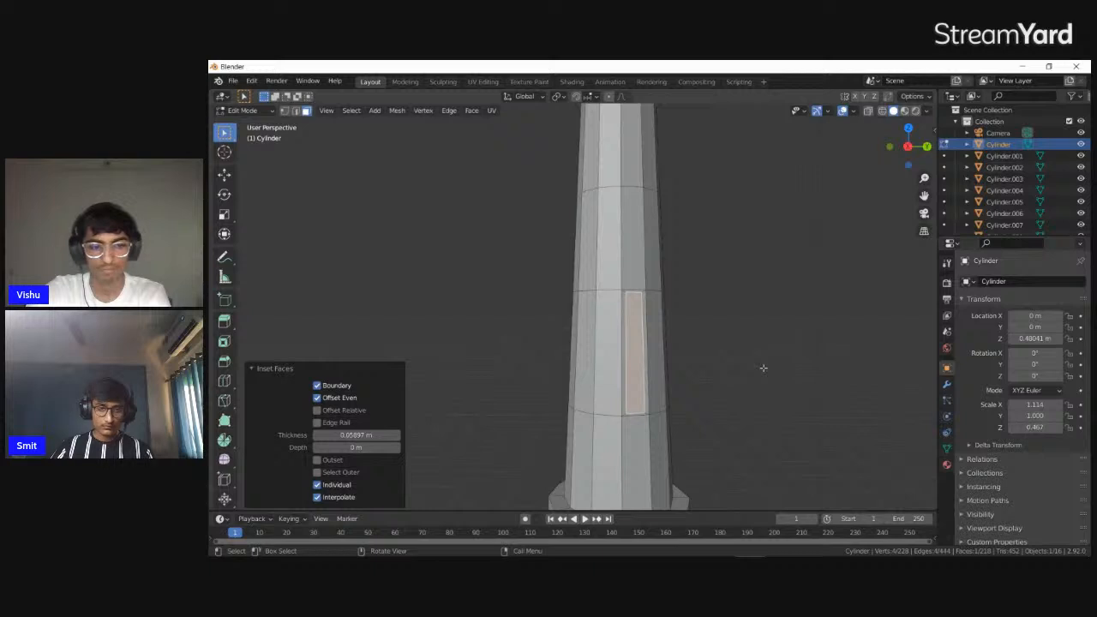
pyautogui.press('s')
pyautogui.press('z')
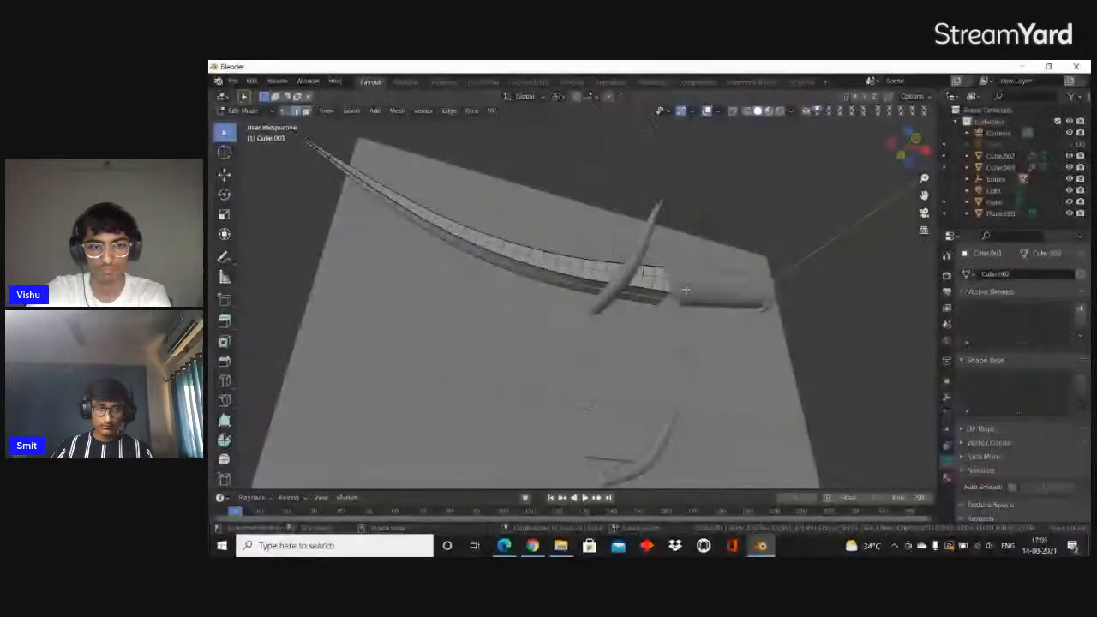
pyautogui.moveTo(685, 289); pyautogui.dragTo(709, 344, button='middle')
pyautogui.press('g')
pyautogui.press('z')
pyautogui.press('Escape')
pyautogui.press('s')
pyautogui.press('z')
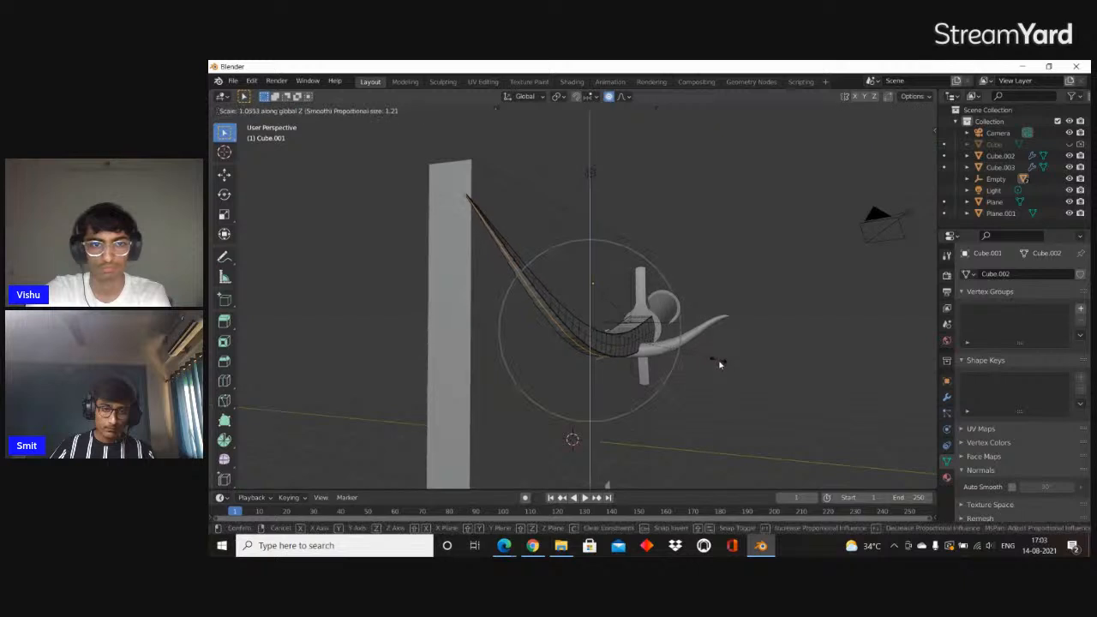
pyautogui.press('Escape')
# Lower the blade's selected edge about 0.2 m along Z with smooth proportional editing, finishing in Object Mode
pyautogui.press('g')
pyautogui.press('z')
pyautogui.scroll(12, 709, 369)
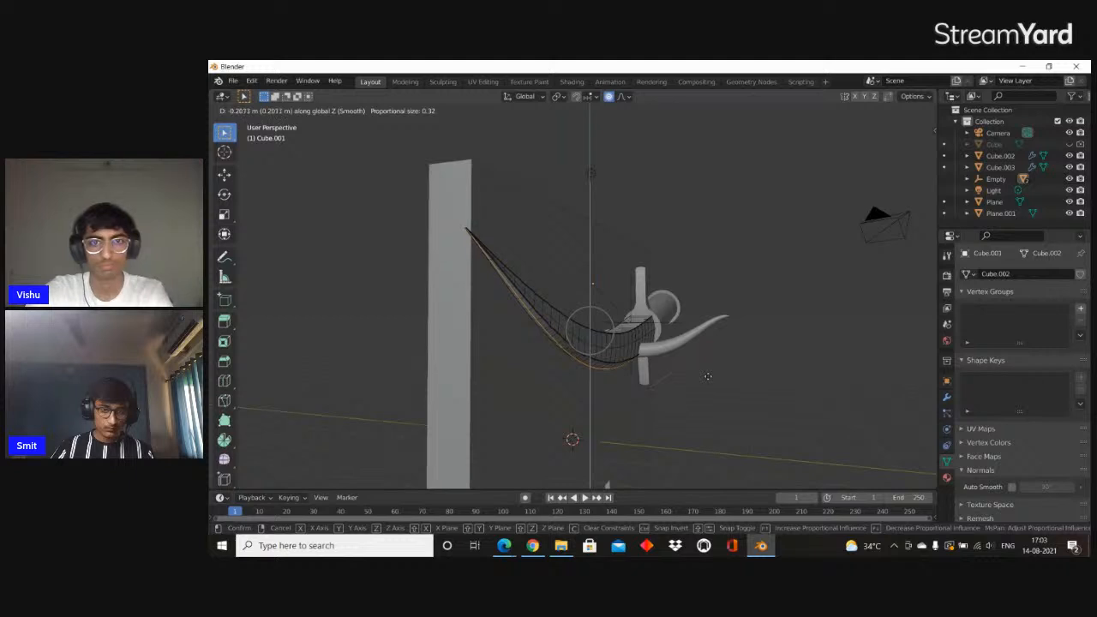
pyautogui.click(708, 380)
pyautogui.press('Tab')
pyautogui.moveTo(708, 380)
pyautogui.mouseDown(button='middle')
pyautogui.moveTo(659, 377)
pyautogui.moveTo(710, 353)
pyautogui.moveTo(662, 323)
pyautogui.moveTo(637, 324)
pyautogui.moveTo(649, 322)
pyautogui.mouseUp(button='middle')
pyautogui.press('z')
pyautogui.press('Escape')
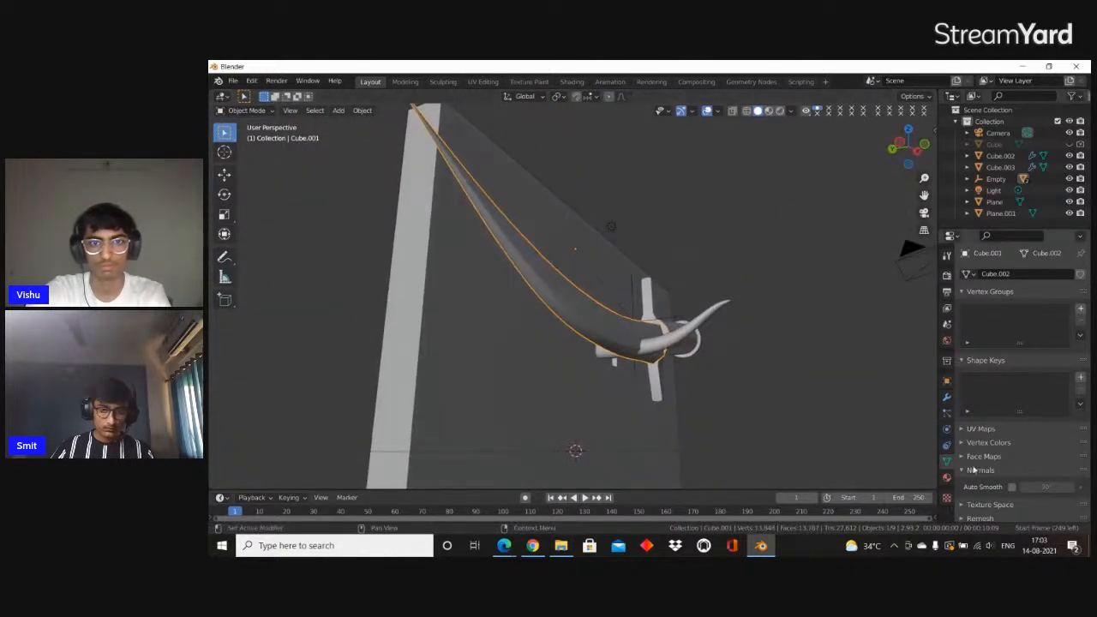
# Scale the selected part of the blade mesh to about 1.25 along Y with smooth proportional editing, finishing in Object Mode
pyautogui.moveTo(668, 360); pyautogui.dragTo(561, 381, button='middle')
pyautogui.press('Tab')
pyautogui.keyDown('alt'); pyautogui.click(541, 372); pyautogui.keyUp('alt')
pyautogui.moveTo(720, 372); pyautogui.dragTo(806, 378, button='middle')
pyautogui.press('g')
pyautogui.press('s')
pyautogui.press('y')
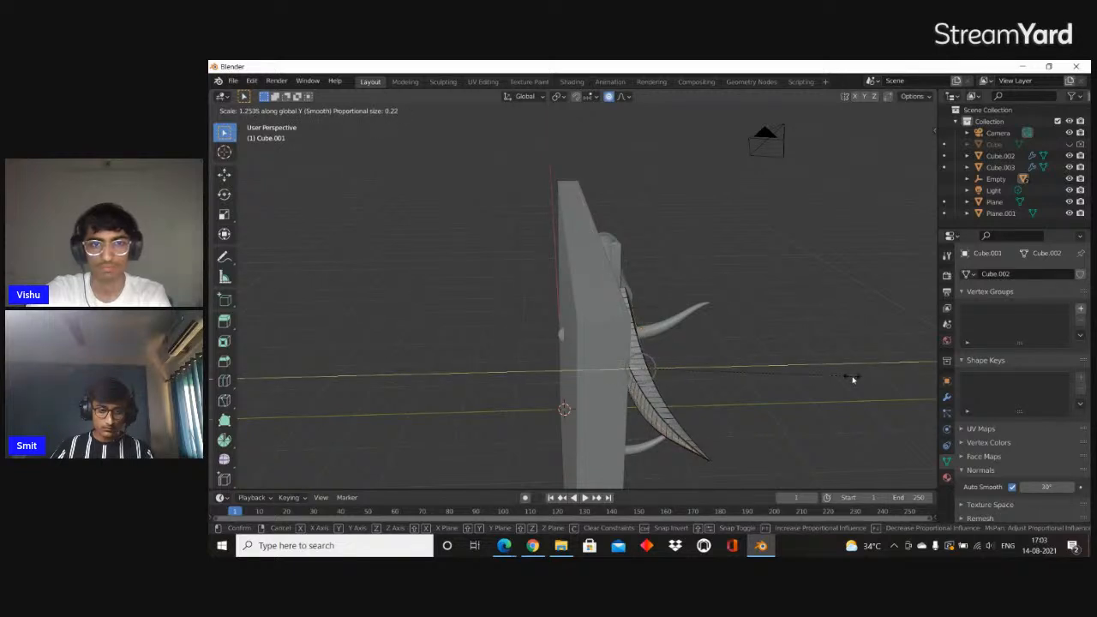
pyautogui.click(853, 379)
pyautogui.press('Tab')
# Add an Edge Split modifier to the blade and adjust its edge angle
pyautogui.moveTo(847, 380); pyautogui.dragTo(638, 349, button='middle')
pyautogui.scroll(1, 638, 349)
pyautogui.scroll(-2, 710, 350)
pyautogui.moveTo(710, 350); pyautogui.dragTo(723, 352, button='middle')
pyautogui.click(947, 397)
pyautogui.click(1019, 300)
pyautogui.click(852, 368)
pyautogui.moveTo(798, 368); pyautogui.dragTo(1006, 361, button='middle')
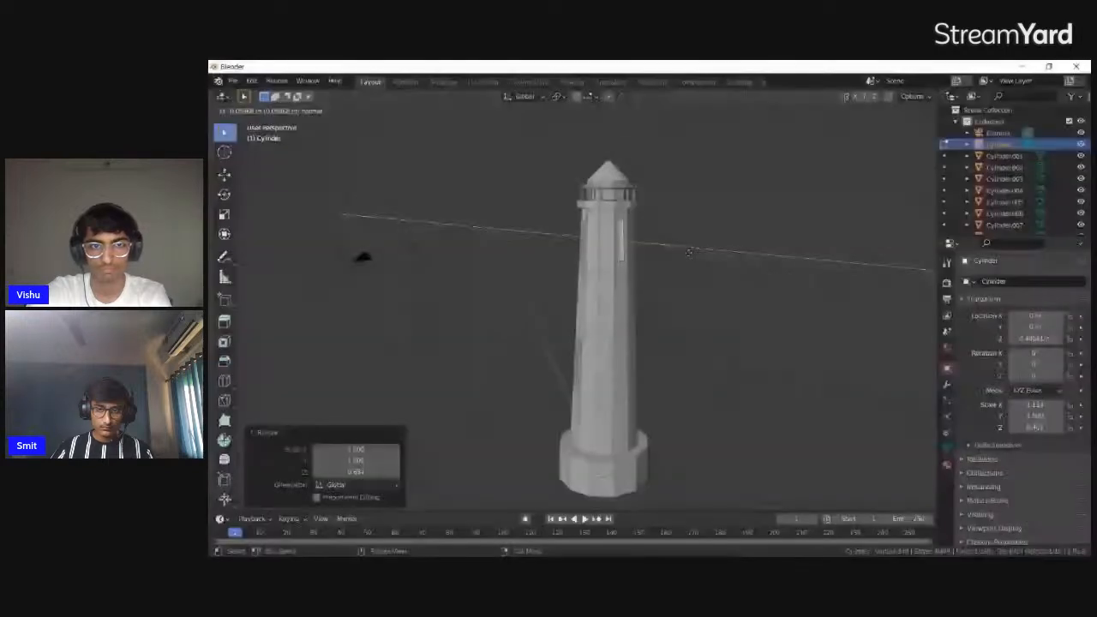
# Inset the wall face between the middle and lower loop cuts on another side of the tower and scale it along Z
pyautogui.click(688, 287)
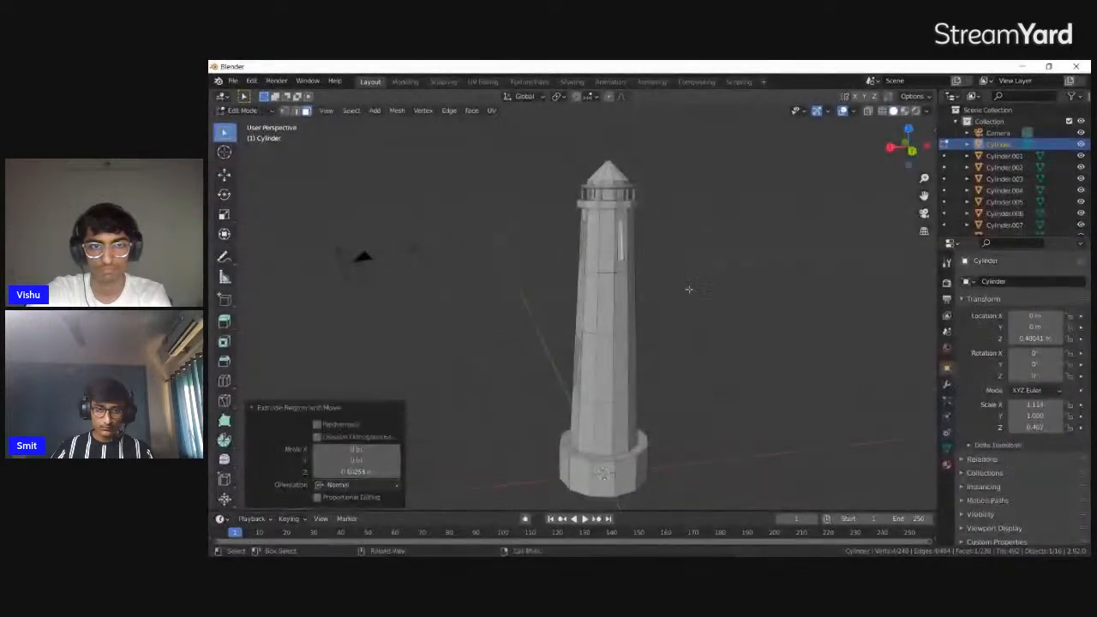
pyautogui.keyDown('shift'); pyautogui.moveTo(686, 290); pyautogui.dragTo(678, 261, button='middle'); pyautogui.keyUp('shift')
pyautogui.click(618, 329)
pyautogui.press('i')
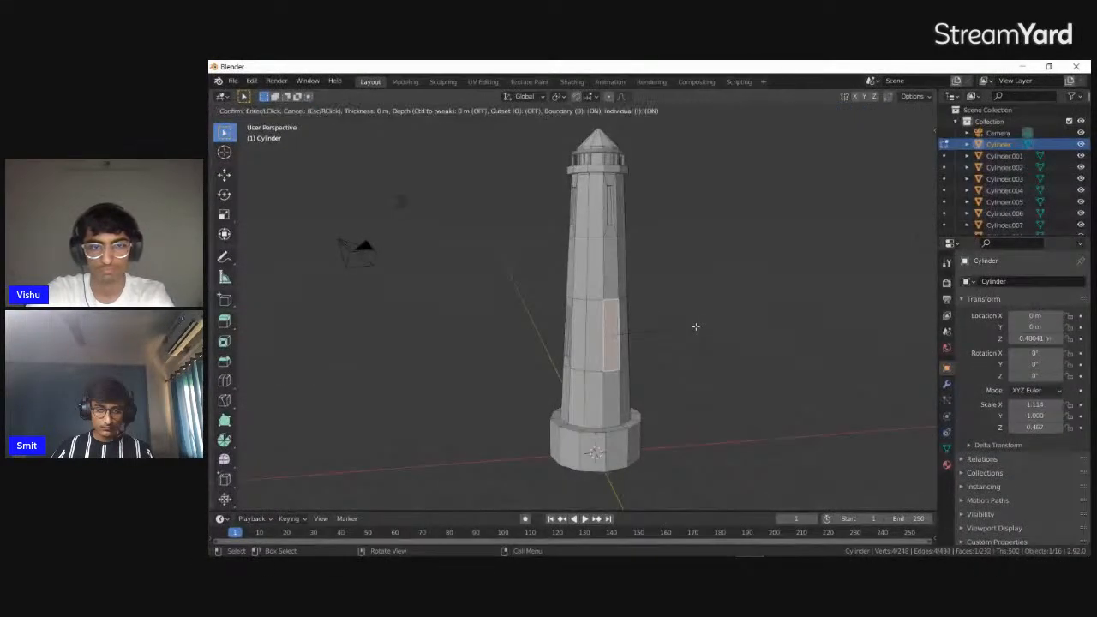
pyautogui.click(692, 326)
pyautogui.press('s')
pyautogui.press('z')
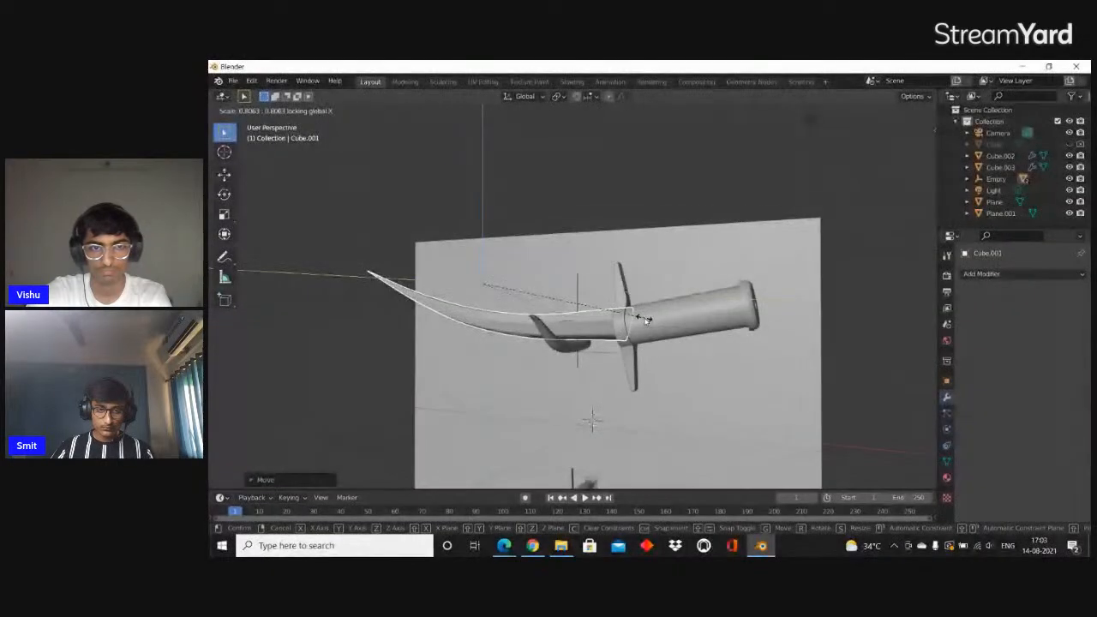
# Undo the blade's last resize and enlarge the handle with its crossguard to about 1.11 times
pyautogui.click(647, 323)
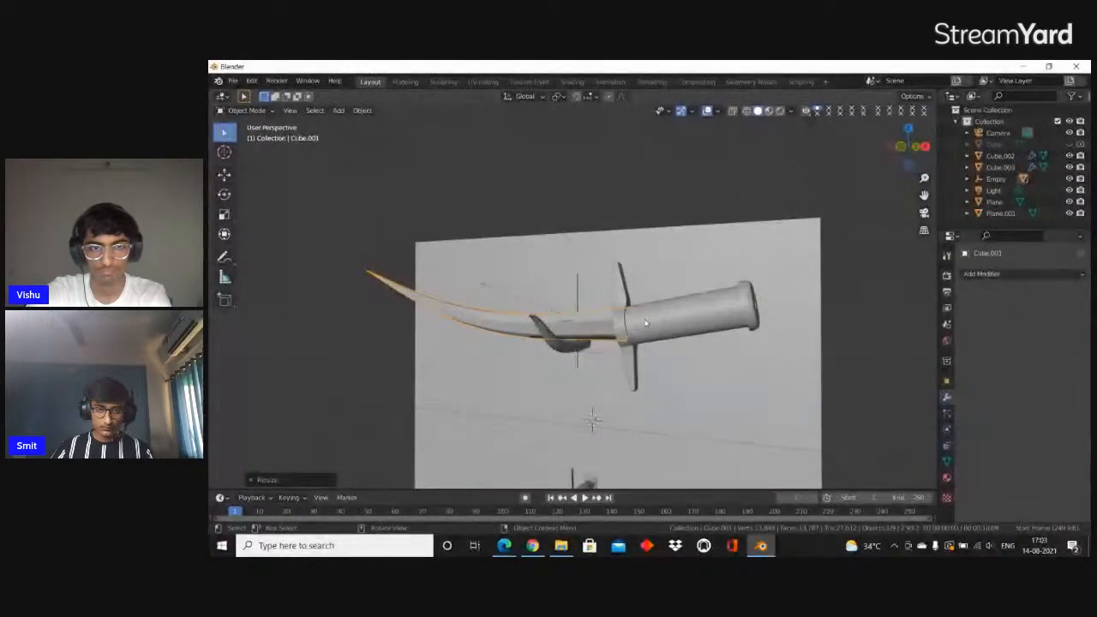
pyautogui.hotkey('ctrl', 'z')
pyautogui.click(648, 323)
pyautogui.click(648, 323)
pyautogui.click(621, 324)
pyautogui.press('s')
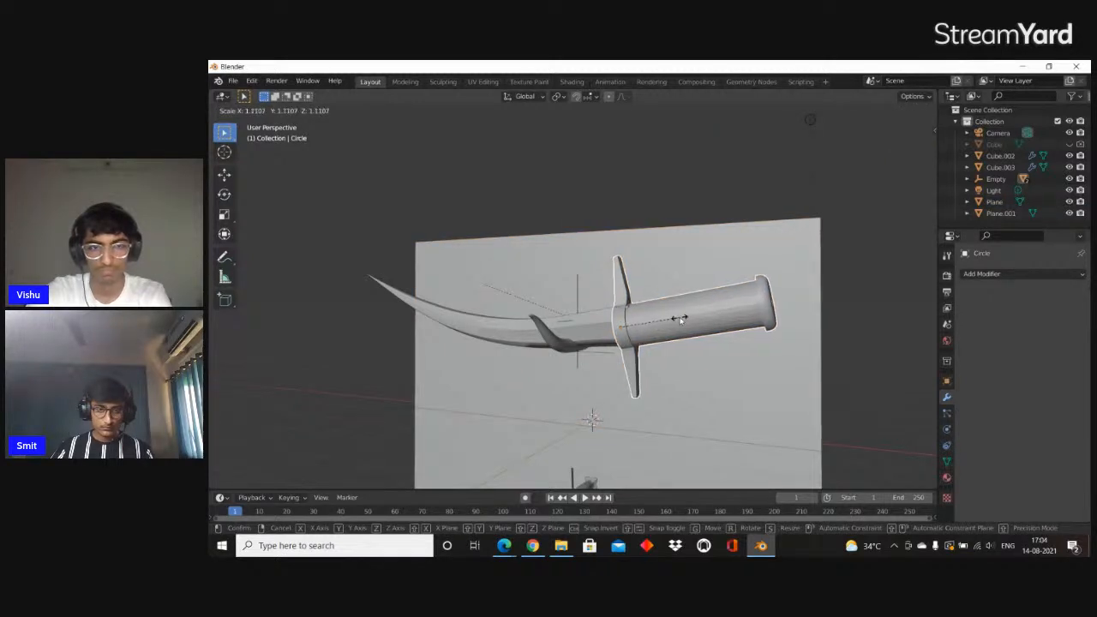
pyautogui.click(678, 317)
# Reposition the enlarged handle and crossguard against the base of the blade
pyautogui.press('g')
pyautogui.click(680, 317)
pyautogui.moveTo(697, 318); pyautogui.dragTo(737, 327, button='middle')
pyautogui.click(781, 310)
pyautogui.click(762, 320)
# Open the handle's mesh for editing and bevel the edge loop on the pommel's rim by about 0.006 m
pyautogui.press('Tab')
pyautogui.scroll(2, 737, 327)
pyautogui.keyDown('shift'); pyautogui.moveTo(840, 331); pyautogui.dragTo(756, 304, button='middle'); pyautogui.keyUp('shift')
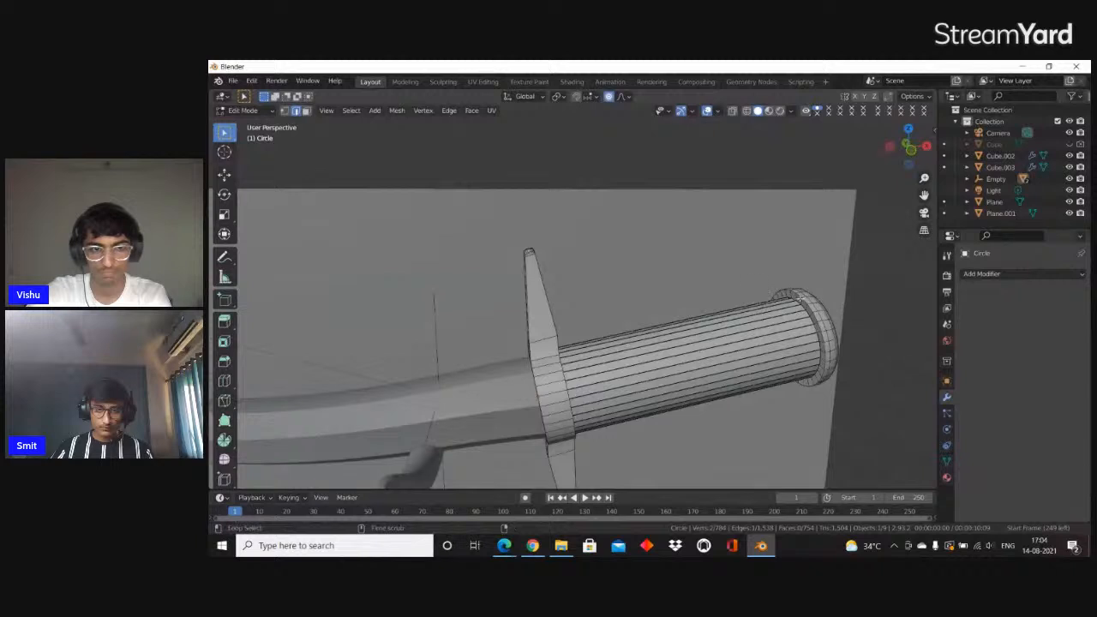
pyautogui.keyDown('alt'); pyautogui.click(802, 296); pyautogui.keyUp('alt')
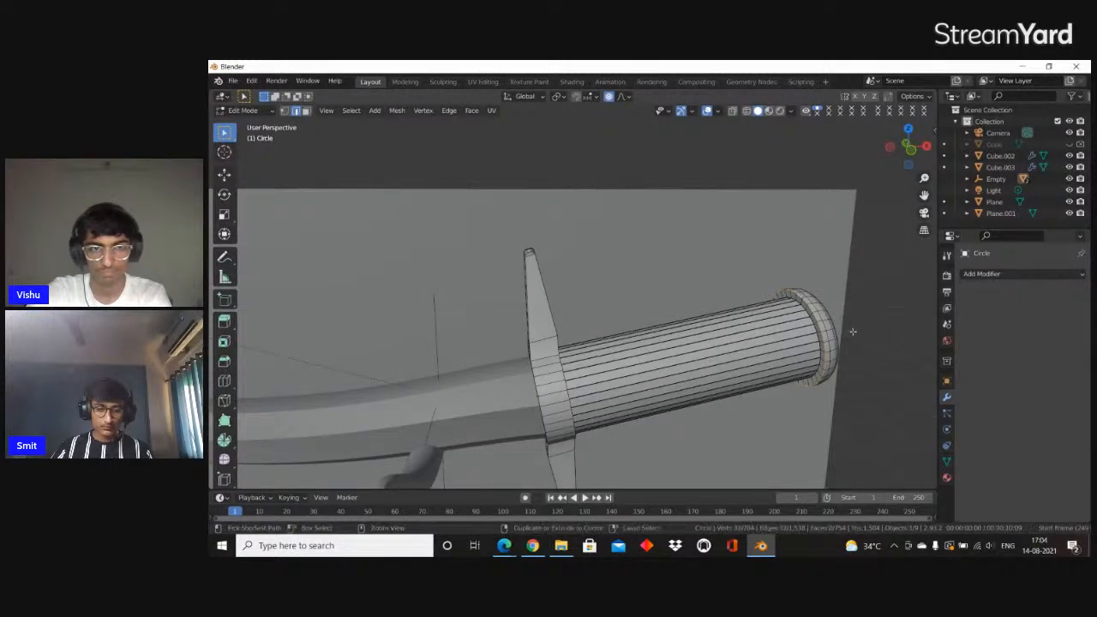
pyautogui.hotkey('ctrl', 'b')
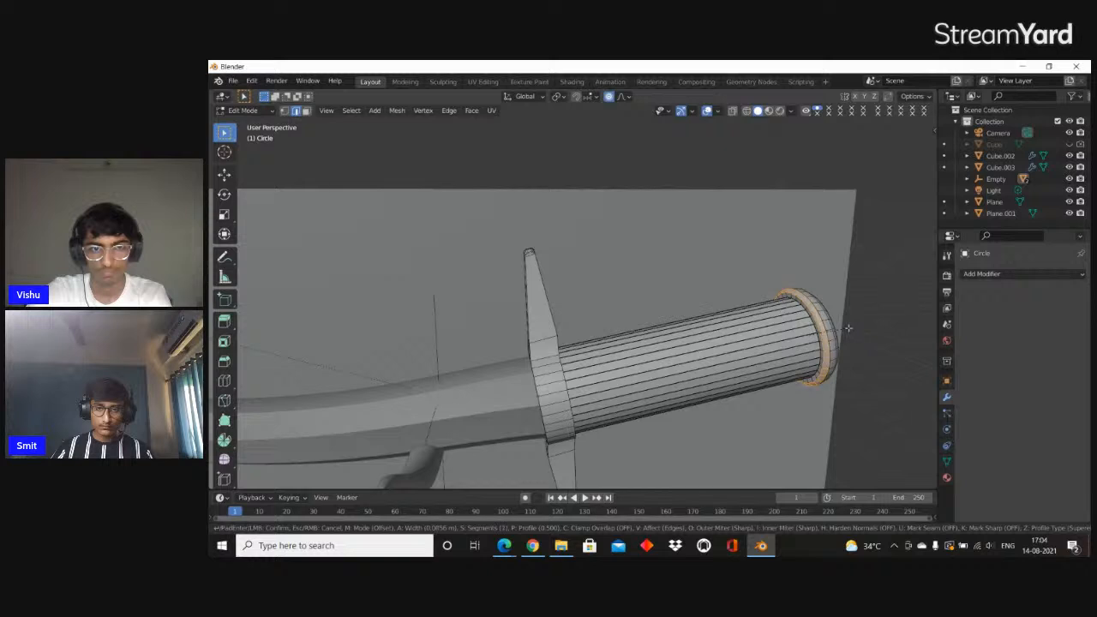
pyautogui.click(849, 327)
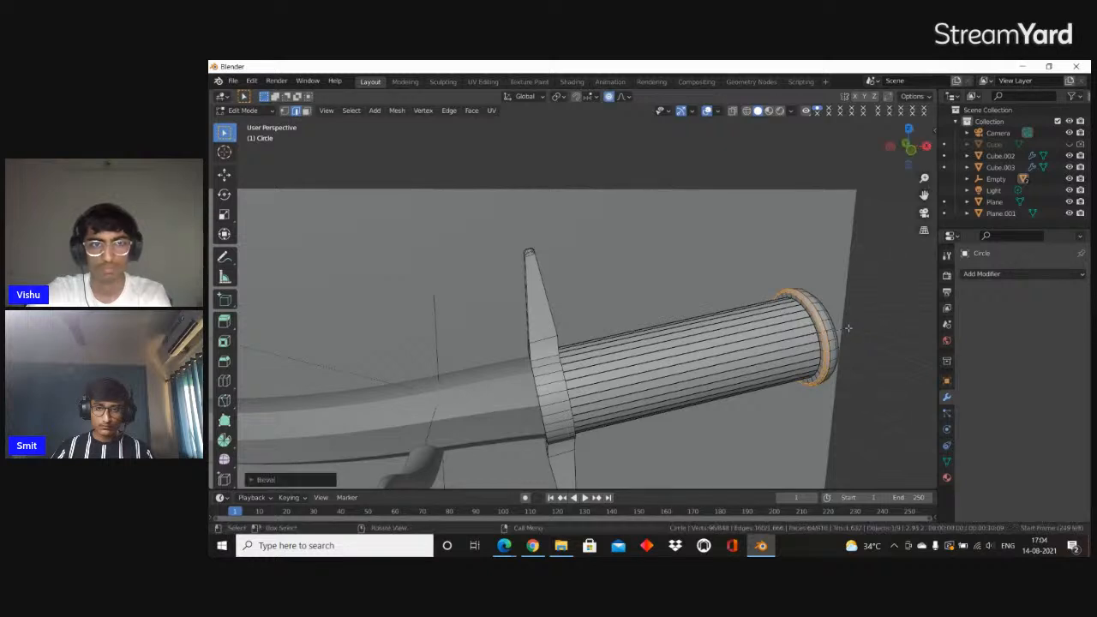
pyautogui.scroll(-3, 845, 326)
pyautogui.moveTo(845, 325); pyautogui.dragTo(771, 348, button='middle')
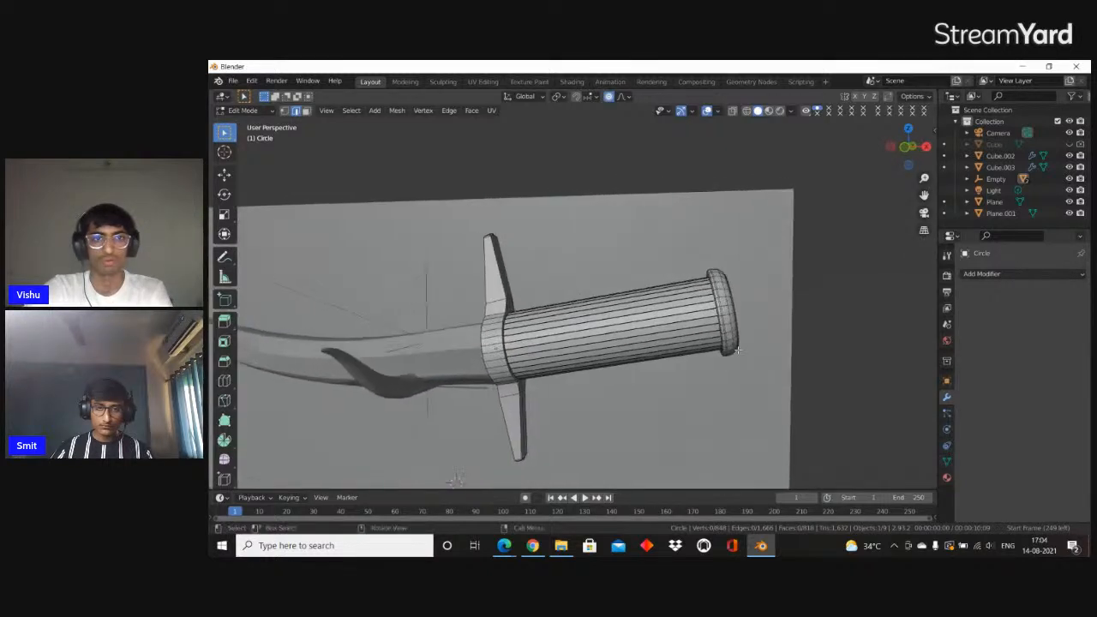
# Leave mesh editing and isolate the handle with its crossguard in local view
pyautogui.press('Tab')
pyautogui.scroll(-4, 512, 351)
pyautogui.keyDown('shift'); pyautogui.moveTo(511, 350); pyautogui.dragTo(529, 361, button='middle'); pyautogui.keyUp('shift')
pyautogui.scroll(3, 525, 358)
pyautogui.press('z')
pyautogui.click(464, 315)
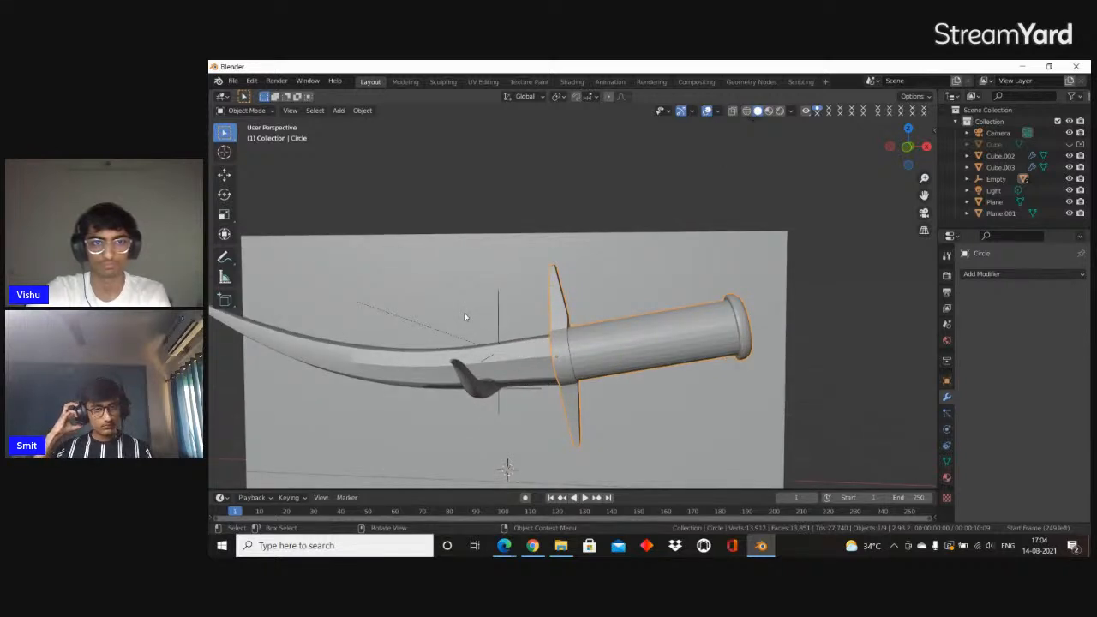
pyautogui.scroll(-3, 436, 316)
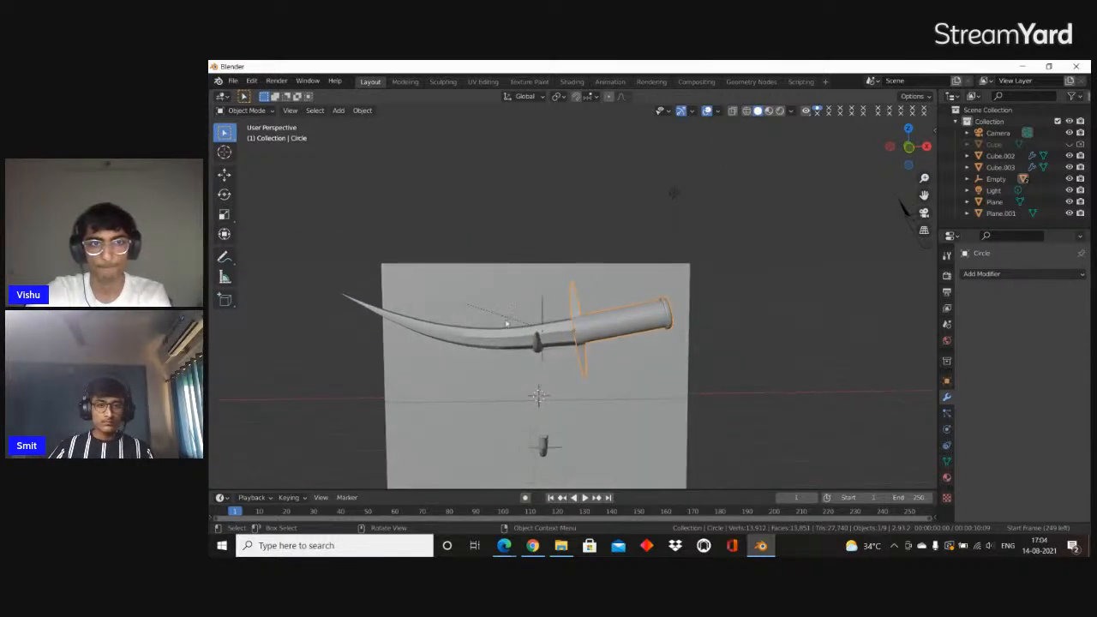
pyautogui.press('KP_Divide')
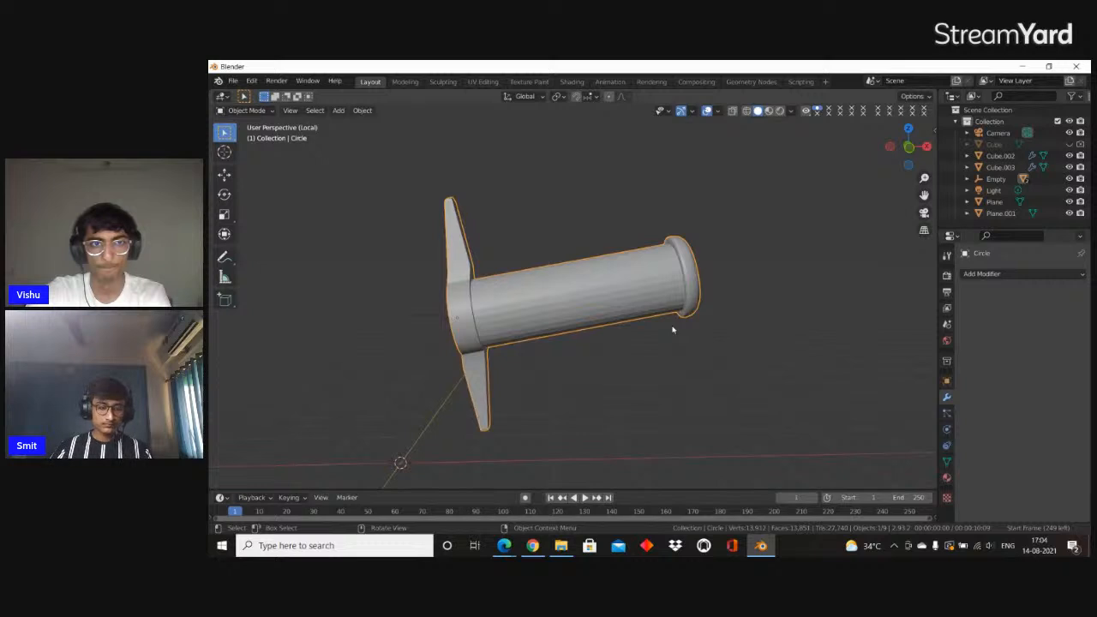
# Scale the handle with its crossguard to about 0.80 with the X axis locked, and return to the full scene
pyautogui.press('s')
pyautogui.hotkey('shift', 'x')
pyautogui.hotkey('shift', 'x')
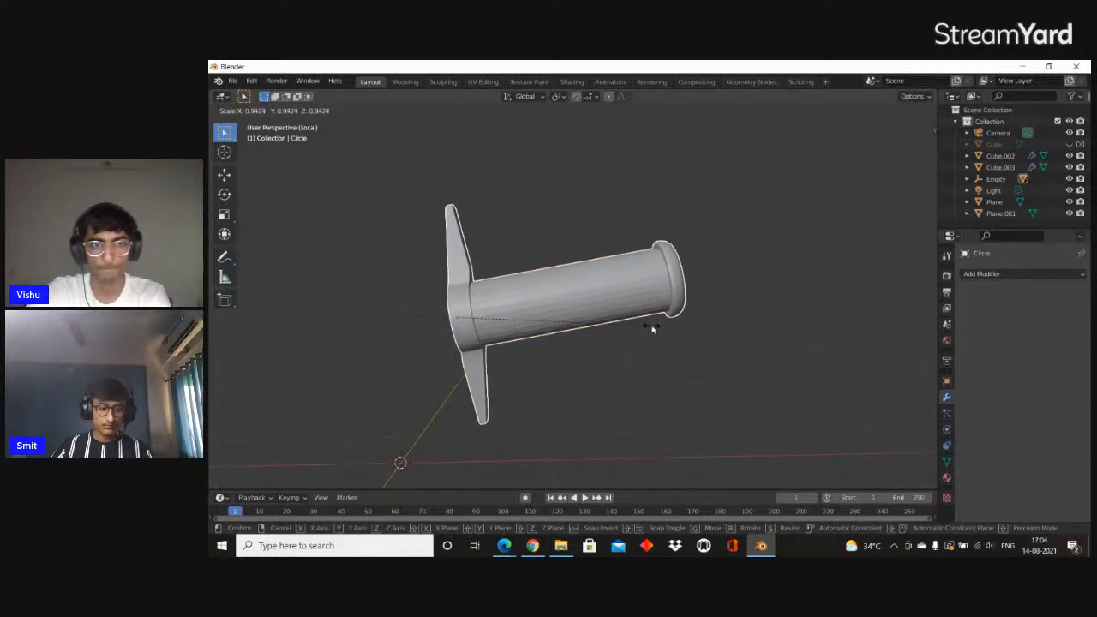
pyautogui.hotkey('shift', 'y')
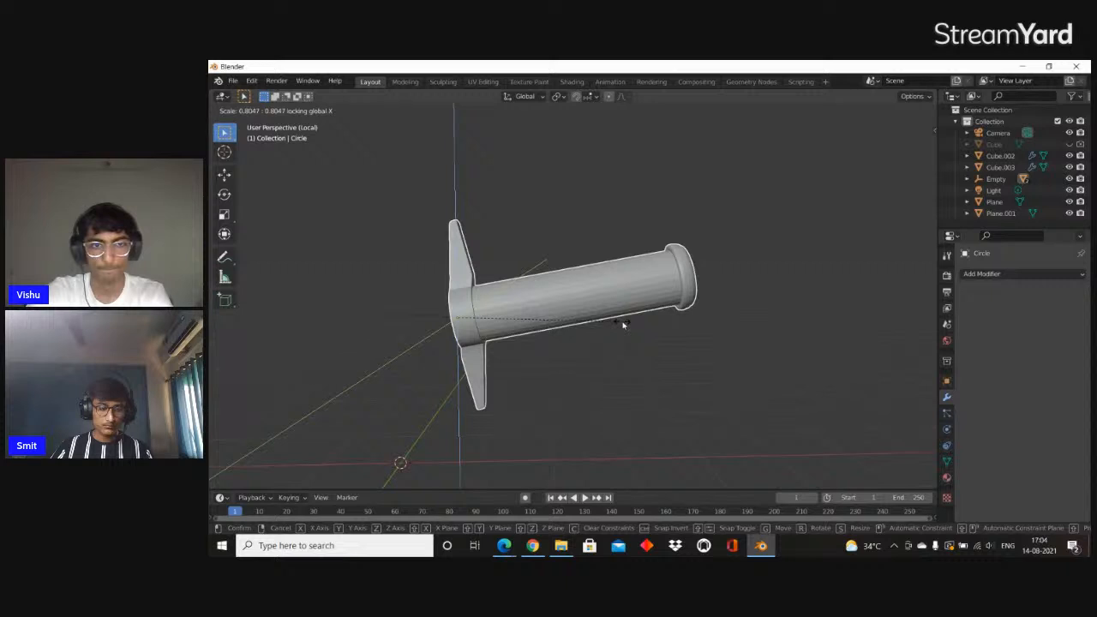
pyautogui.click(624, 324)
pyautogui.press('KP_Divide')
pyautogui.scroll(2, 629, 333)
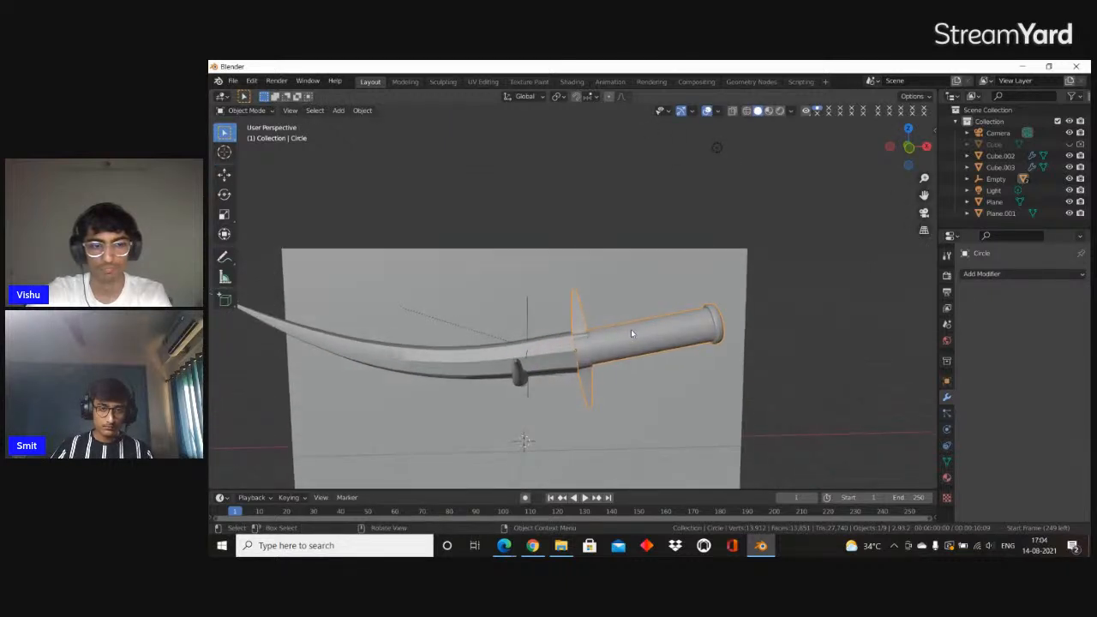
# Shift the handle along Z against the blade and enlarge it to about 1.06 with the X axis locked
pyautogui.moveTo(630, 334); pyautogui.dragTo(634, 319, button='middle')
pyautogui.press('g')
pyautogui.press('z')
pyautogui.click(679, 324)
pyautogui.press('s')
pyautogui.hotkey('shift', 'x')
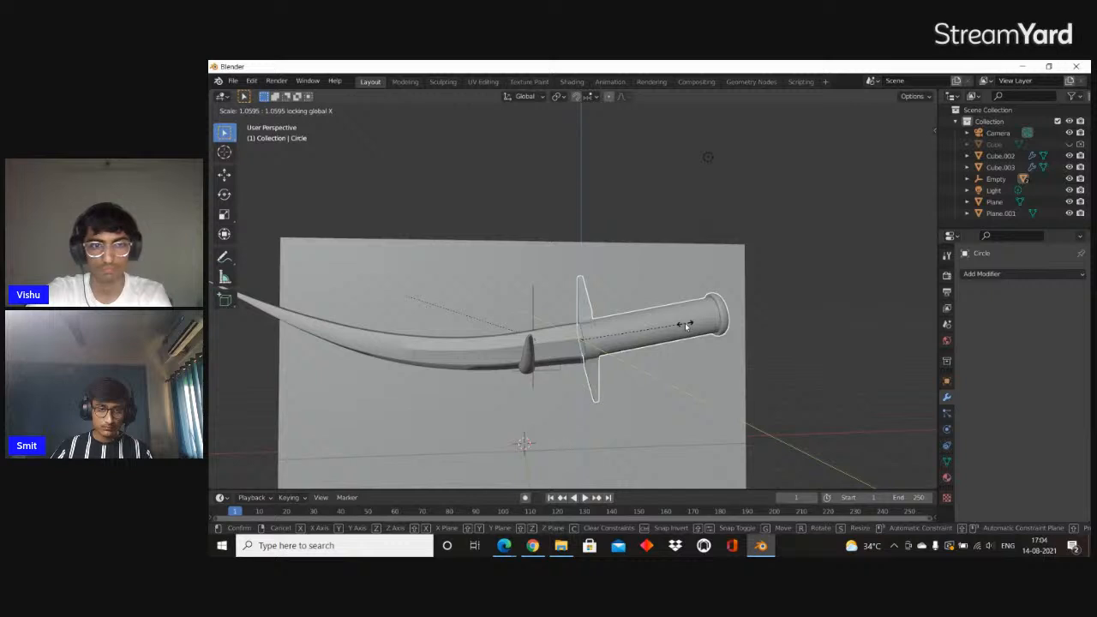
pyautogui.click(685, 326)
# Readjust the handle's height along Z and enlarge it slightly again with the X axis locked
pyautogui.press('g')
pyautogui.press('z')
pyautogui.click(685, 324)
pyautogui.press('s')
pyautogui.hotkey('shift', 'x')
pyautogui.click(692, 323)
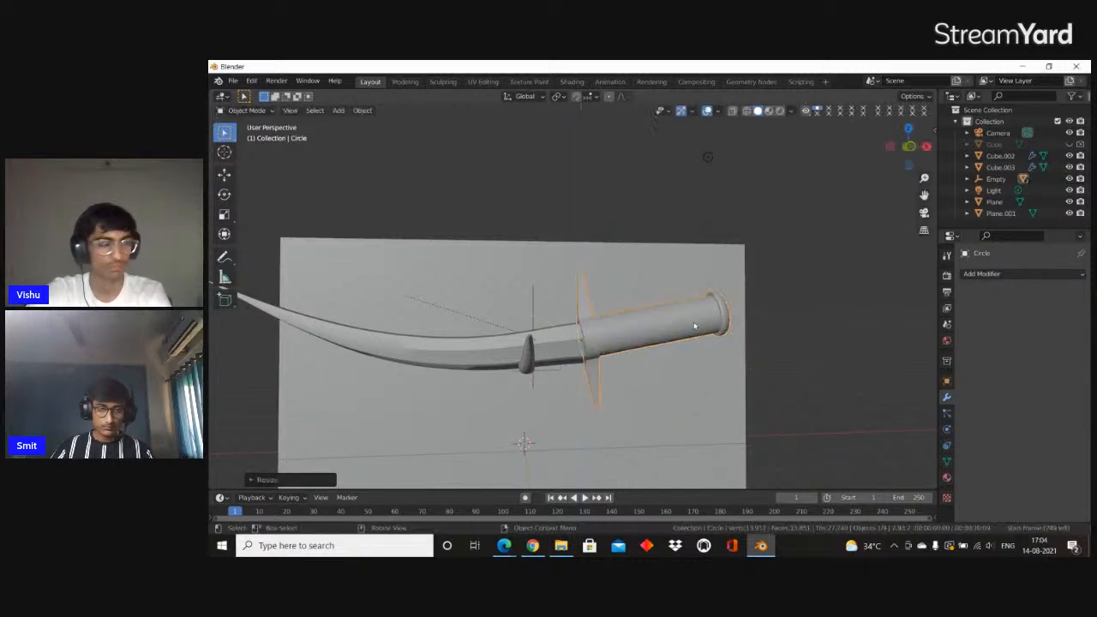
pyautogui.moveTo(693, 327); pyautogui.dragTo(525, 288, button='middle')
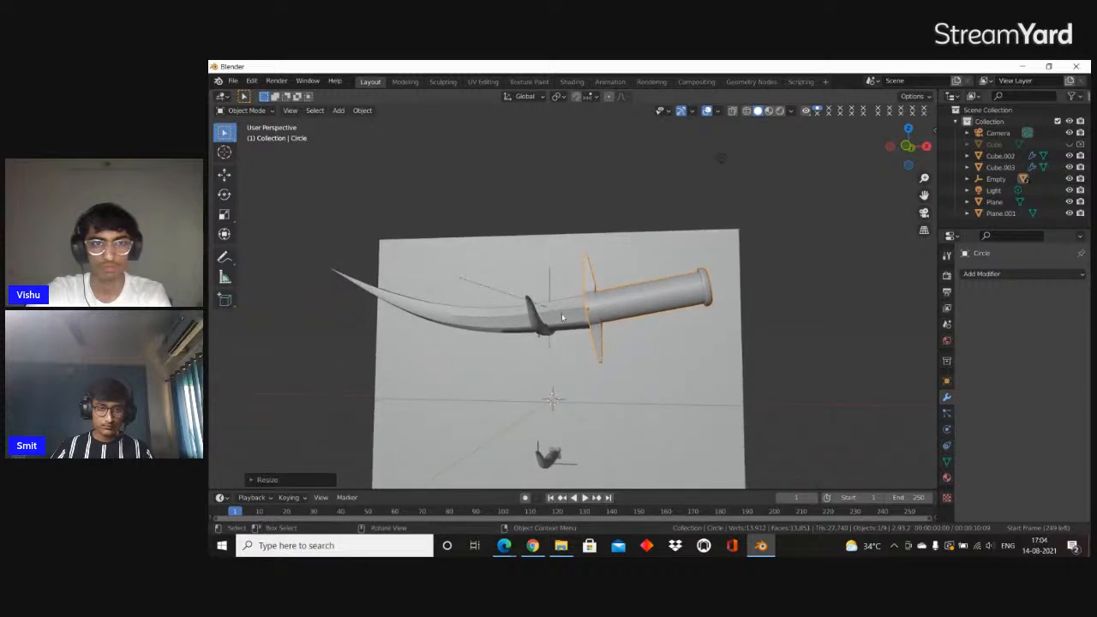
# Select the blade together with the handle and duplicate the sword along Z, placing the copy below the original
pyautogui.click(625, 337)
pyautogui.click(586, 305)
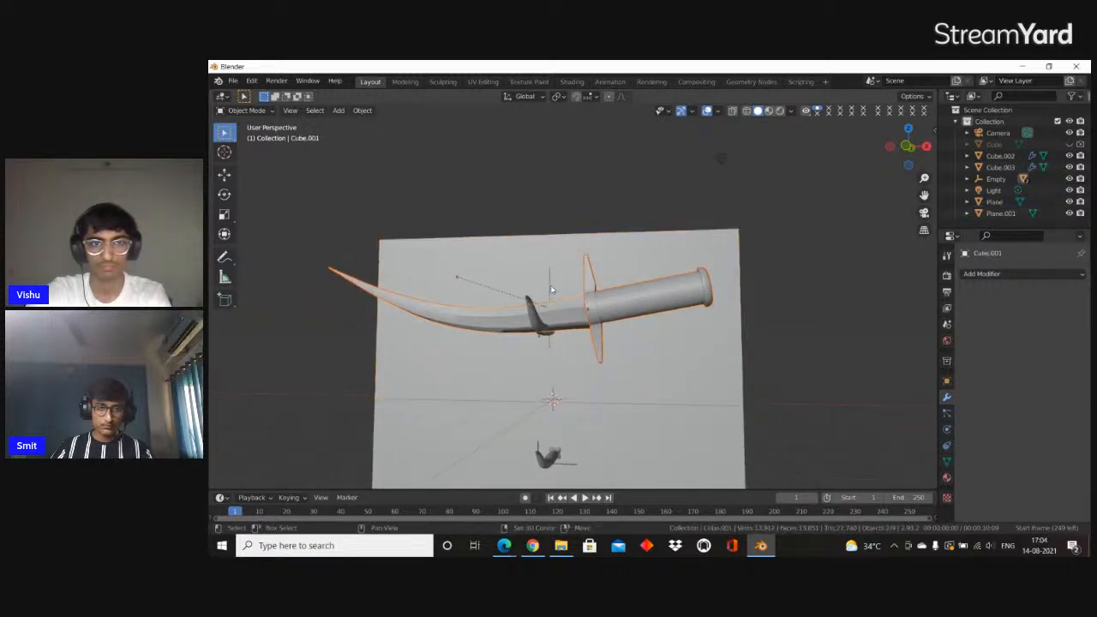
pyautogui.hotkey('shift', 'd')
pyautogui.press('z')
pyautogui.click(648, 434)
pyautogui.moveTo(649, 434); pyautogui.dragTo(665, 431, button='middle')
pyautogui.click(575, 444)
pyautogui.moveTo(493, 449); pyautogui.dragTo(513, 453, button='middle')
# Delete the handle of the lower sword copy and add a mesh circle to the scene
pyautogui.click(728, 447)
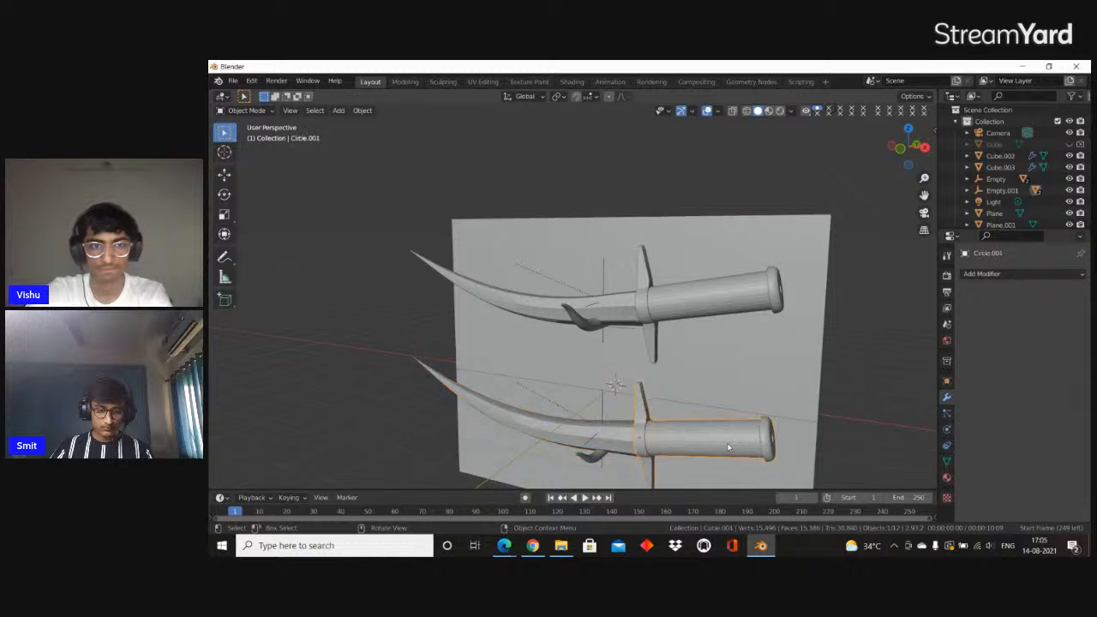
pyautogui.press('Delete')
pyautogui.hotkey('shift', 'a')
pyautogui.press('Escape')
pyautogui.hotkey('shift', 'a')
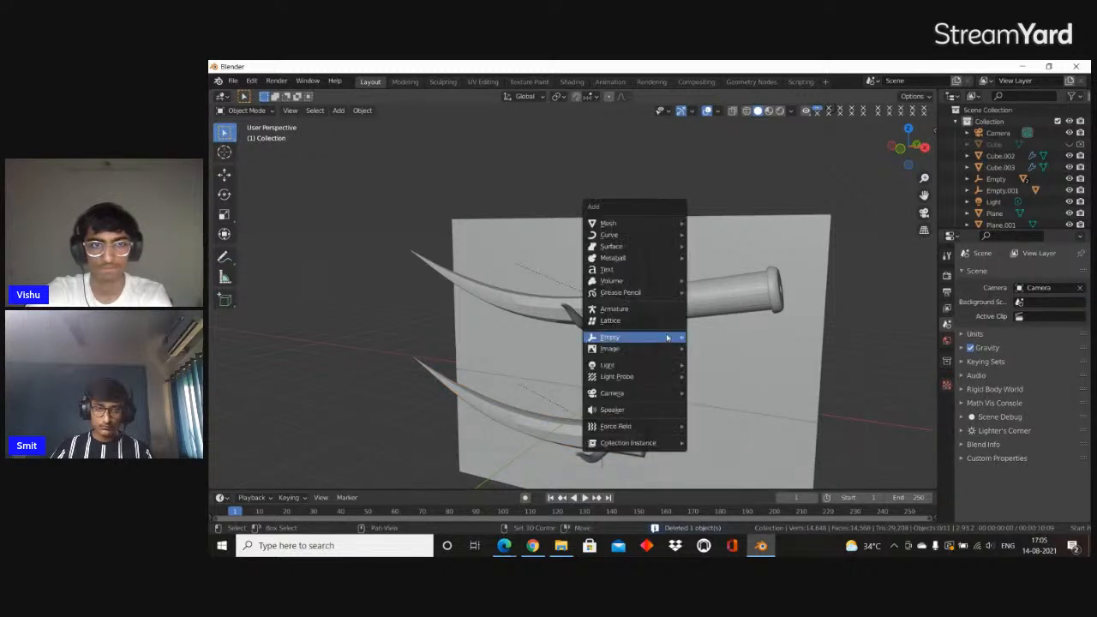
pyautogui.moveTo(627, 223)
pyautogui.click(714, 246)
pyautogui.scroll(-3, 710, 254)
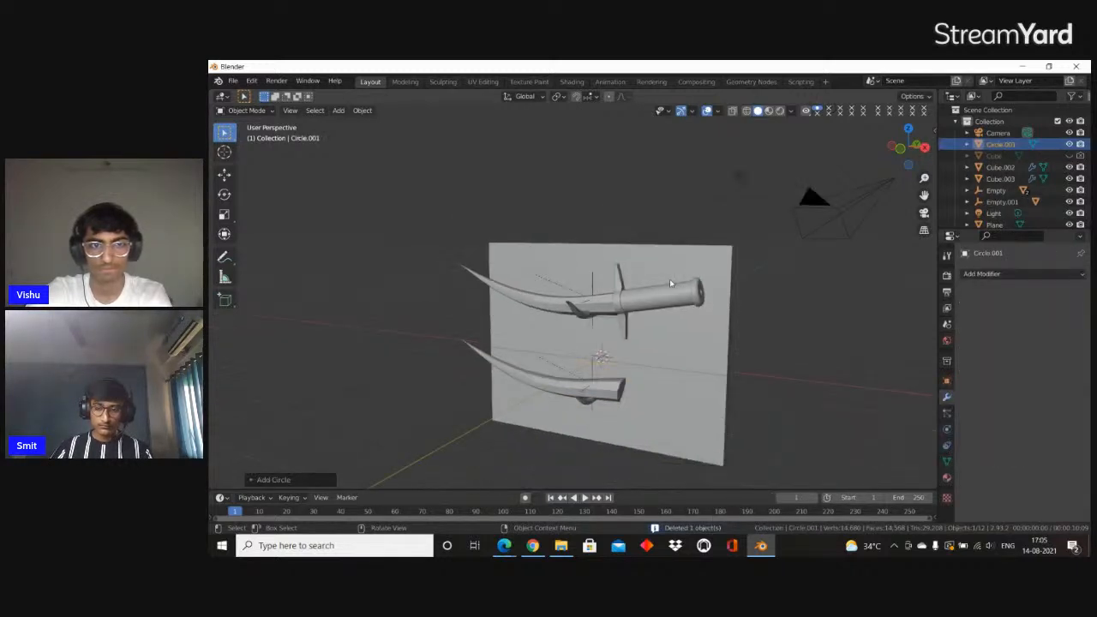
# Rotate the isolated circle 90° about X and open its mesh for editing
pyautogui.press('KP_Divide')
pyautogui.write('rx90')
pyautogui.press('Return')
pyautogui.moveTo(649, 306); pyautogui.dragTo(560, 308, button='middle')
pyautogui.press('Tab')
pyautogui.press('Tab')
pyautogui.press('Tab')
pyautogui.moveTo(451, 220); pyautogui.dragTo(558, 255, button='middle')
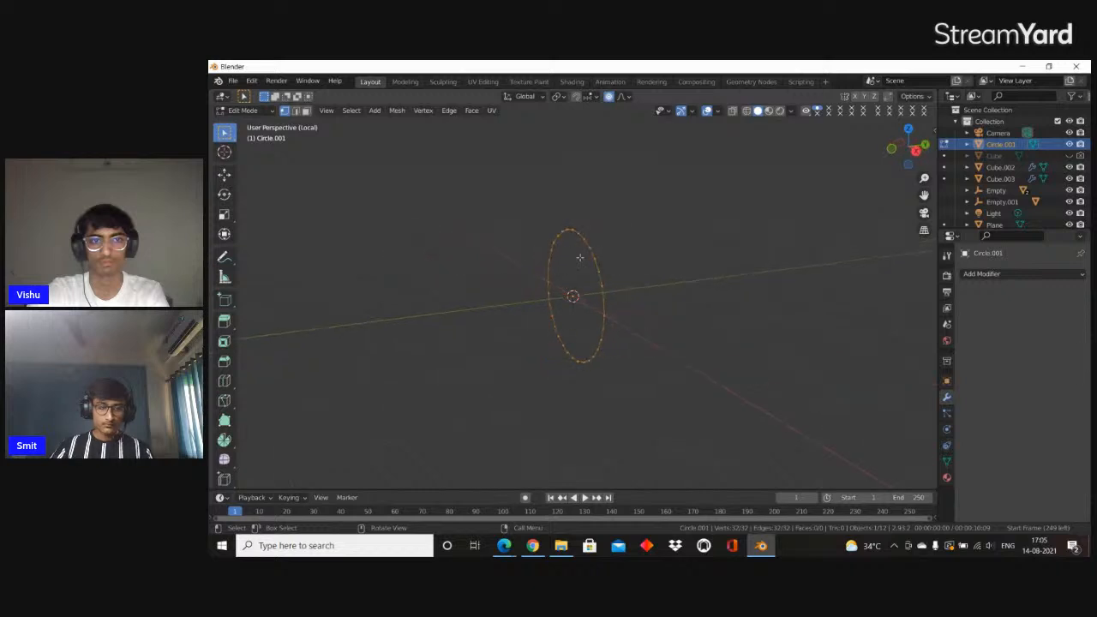
# Scale the whole circle down uniformly around its centre
pyautogui.press('s')
pyautogui.rightClick(647, 278)
pyautogui.press('s')
pyautogui.click(637, 281)
pyautogui.moveTo(637, 282); pyautogui.dragTo(678, 289, button='middle')
pyautogui.press('r')
pyautogui.click(690, 285)
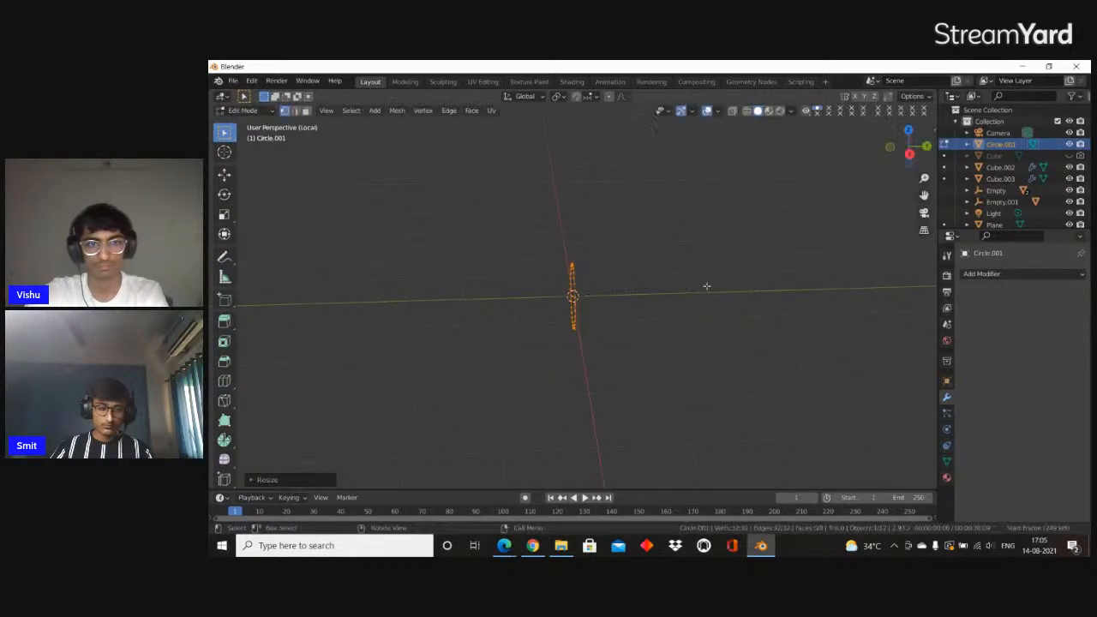
# Extrude the circle along the Y axis into a long open cylinder for the new handle
pyautogui.press('e')
pyautogui.press('y')
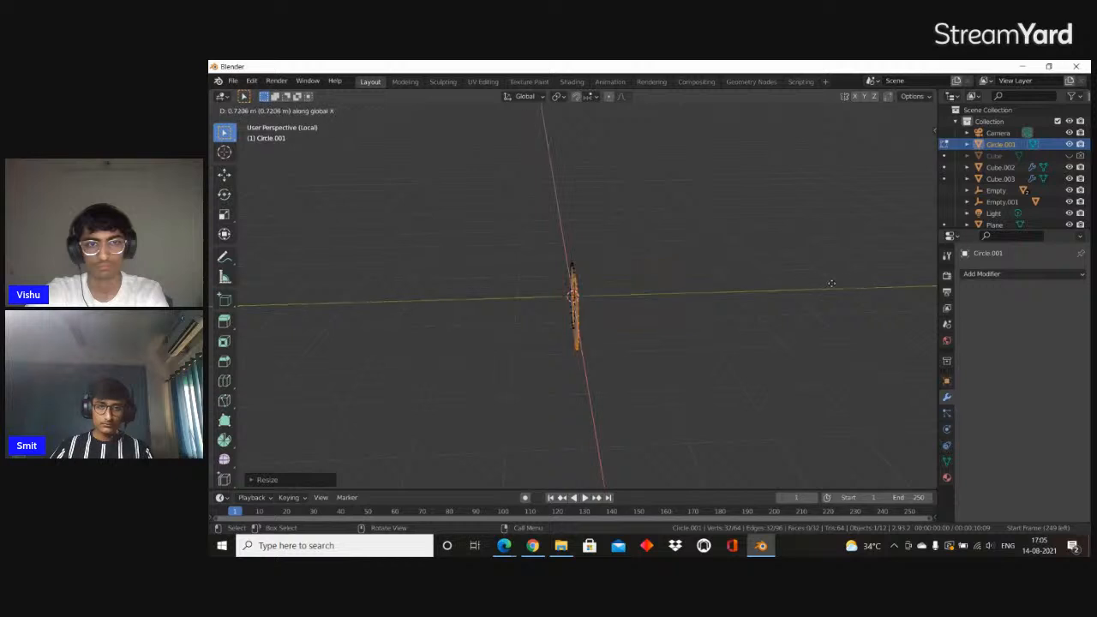
pyautogui.click(232, 293)
pyautogui.scroll(-1, 223, 296)
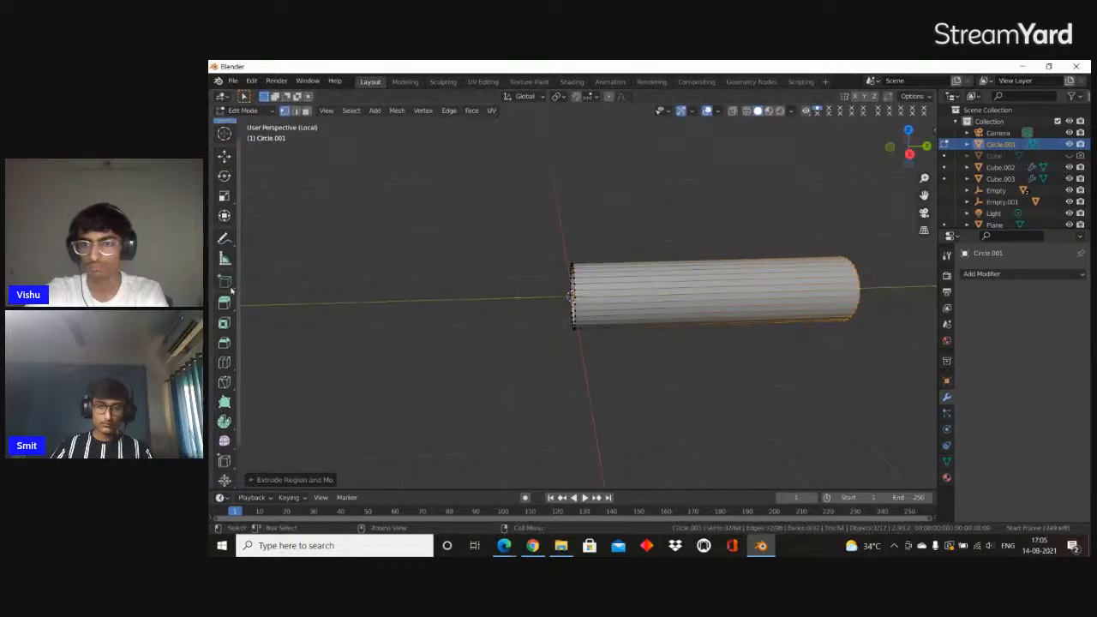
pyautogui.keyDown('shift'); pyautogui.moveTo(504, 295); pyautogui.dragTo(465, 292, button='middle'); pyautogui.keyUp('shift')
# Switch to face selection and select separate lengthwise face strips on the cylinder's side
pyautogui.scroll(2, 508, 285)
pyautogui.press('3')
pyautogui.click(642, 271)
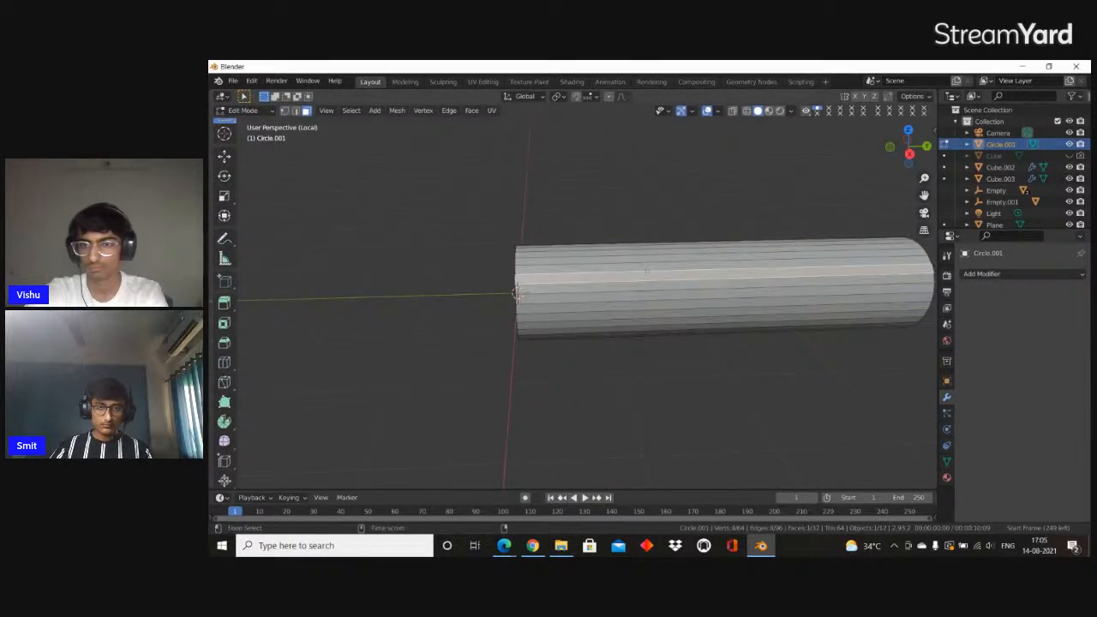
pyautogui.keyDown('alt'); pyautogui.click(642, 271); pyautogui.keyUp('alt')
pyautogui.moveTo(689, 283); pyautogui.dragTo(667, 294, button='middle')
pyautogui.click(689, 294)
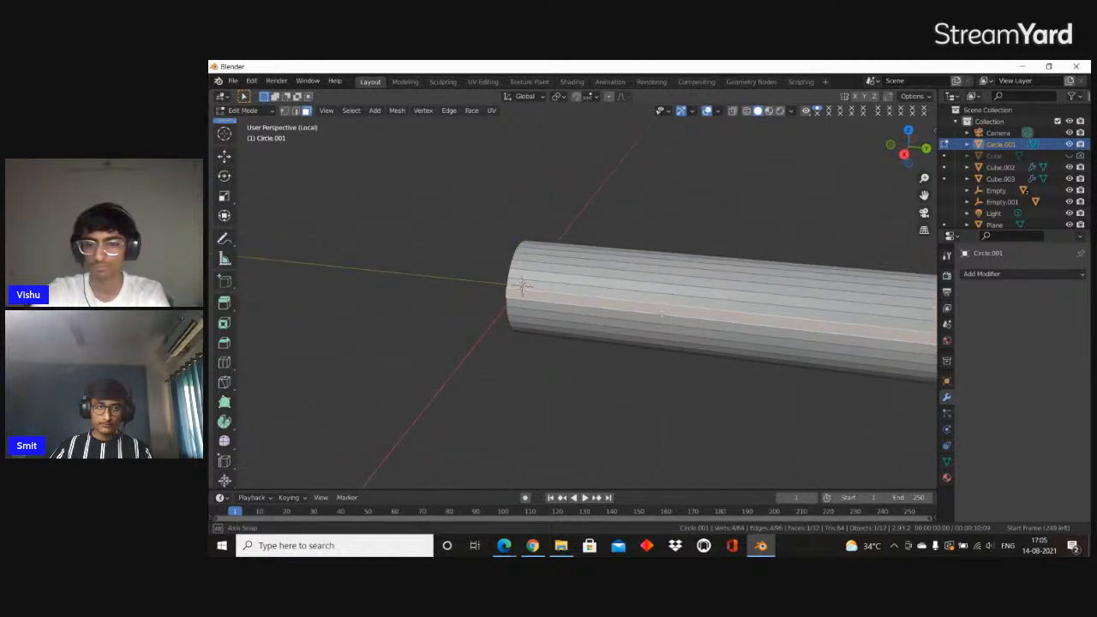
pyautogui.moveTo(661, 313)
pyautogui.mouseDown(button='middle')
pyautogui.moveTo(685, 302)
pyautogui.moveTo(668, 305)
pyautogui.mouseUp(button='middle')
pyautogui.press('c')
pyautogui.moveTo(679, 312); pyautogui.dragTo(691, 299)
pyautogui.press('Escape')
pyautogui.moveTo(688, 301); pyautogui.dragTo(449, 368, button='middle')
pyautogui.press('space')
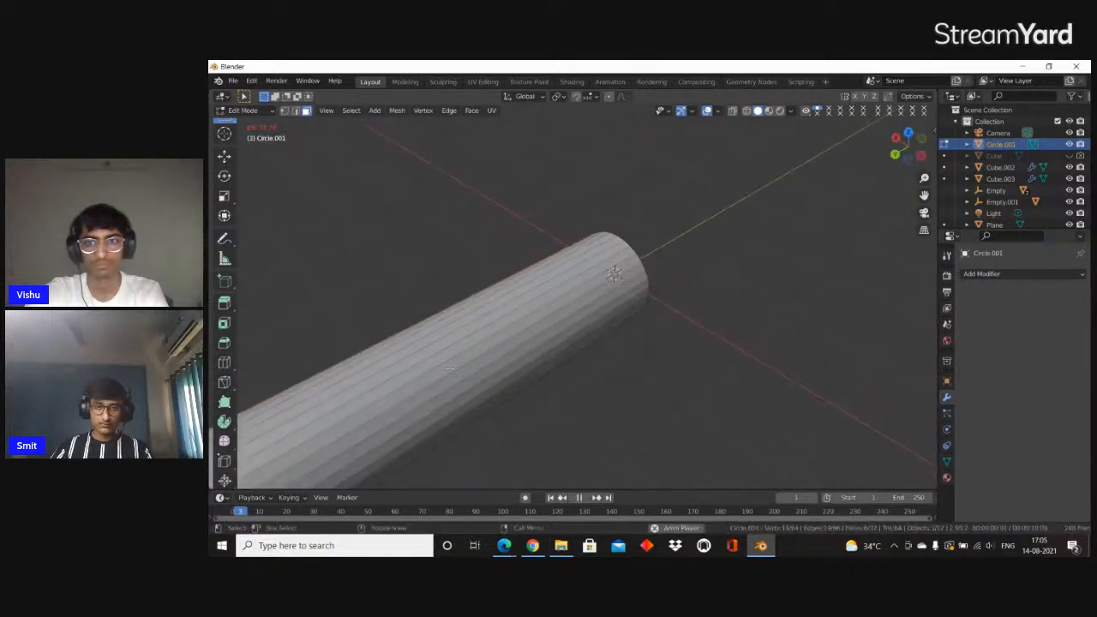
pyautogui.rightClick(431, 357)
pyautogui.press('space')
pyautogui.click(551, 498)
# Continue selecting lengthwise face strips around the cylinder with circle select
pyautogui.scroll(-3, 533, 381)
pyautogui.moveTo(529, 380); pyautogui.dragTo(609, 370, button='middle')
pyautogui.press('c')
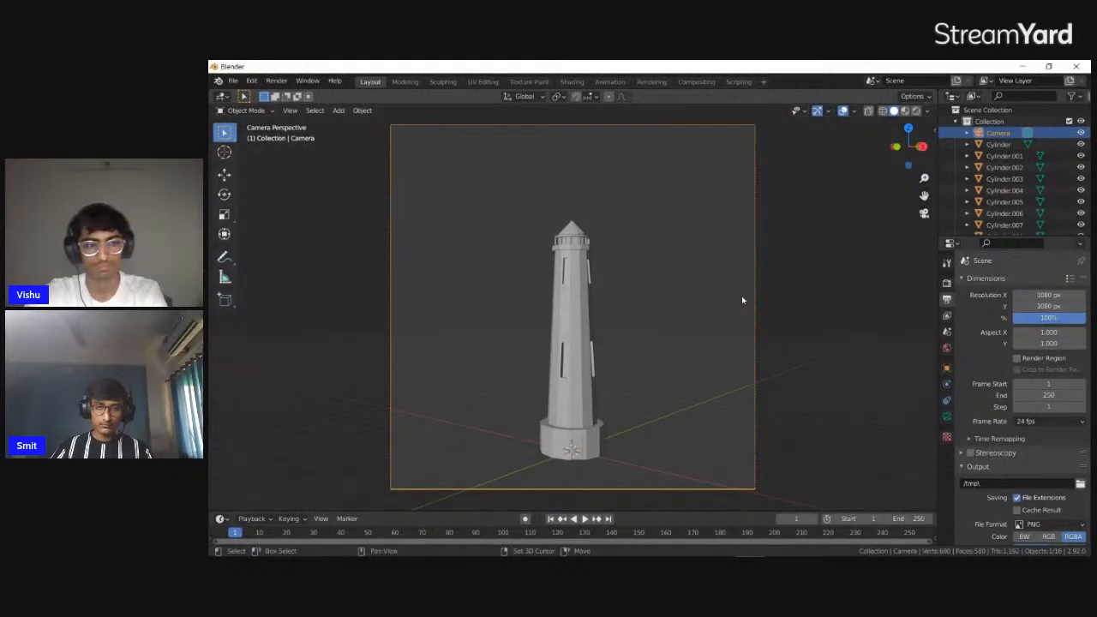
# Fly the camera closer to the tower so that it fills more of the frame's height
pyautogui.hotkey('shift', '`')
pyautogui.press('w')
pyautogui.press('w')
pyautogui.press('w')
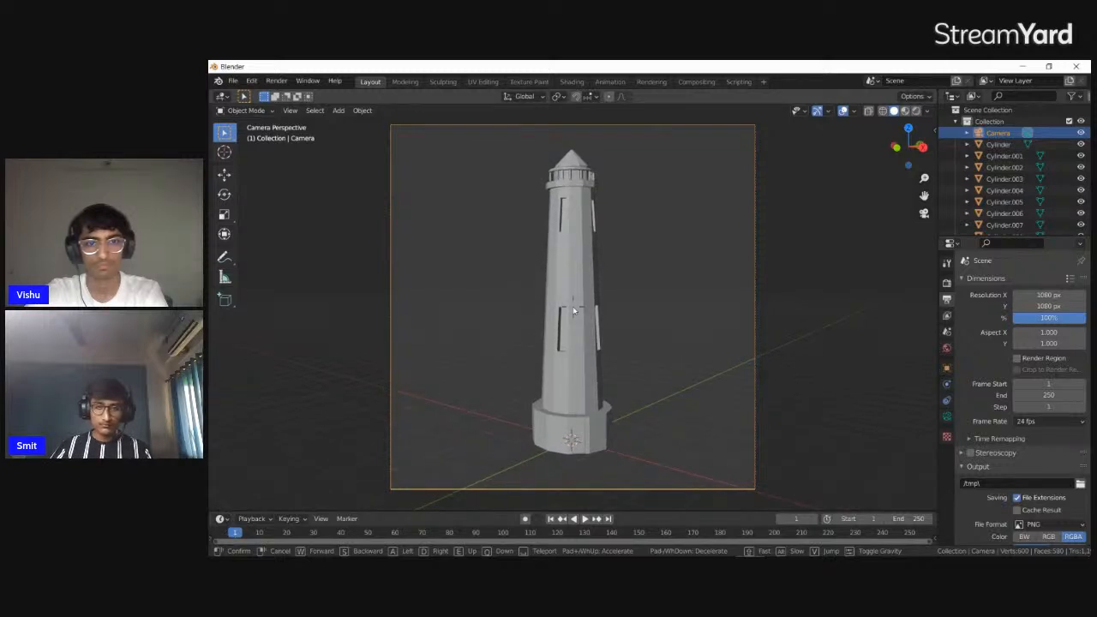
pyautogui.click(573, 311)
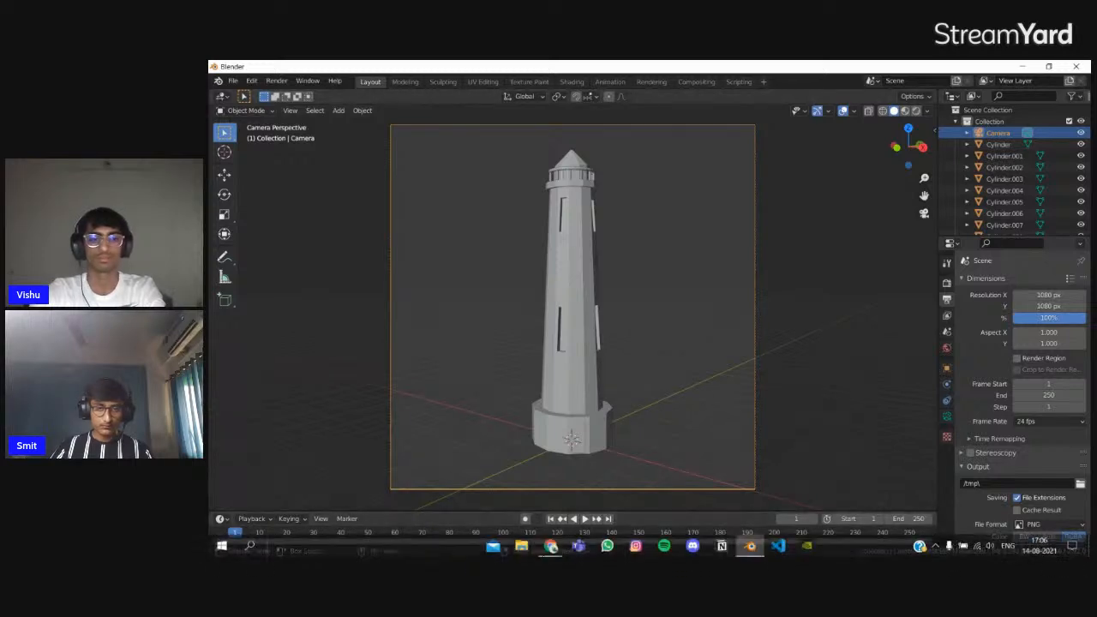
# Switch to the StreamYard window in Google Chrome
pyautogui.moveTo(551, 546)
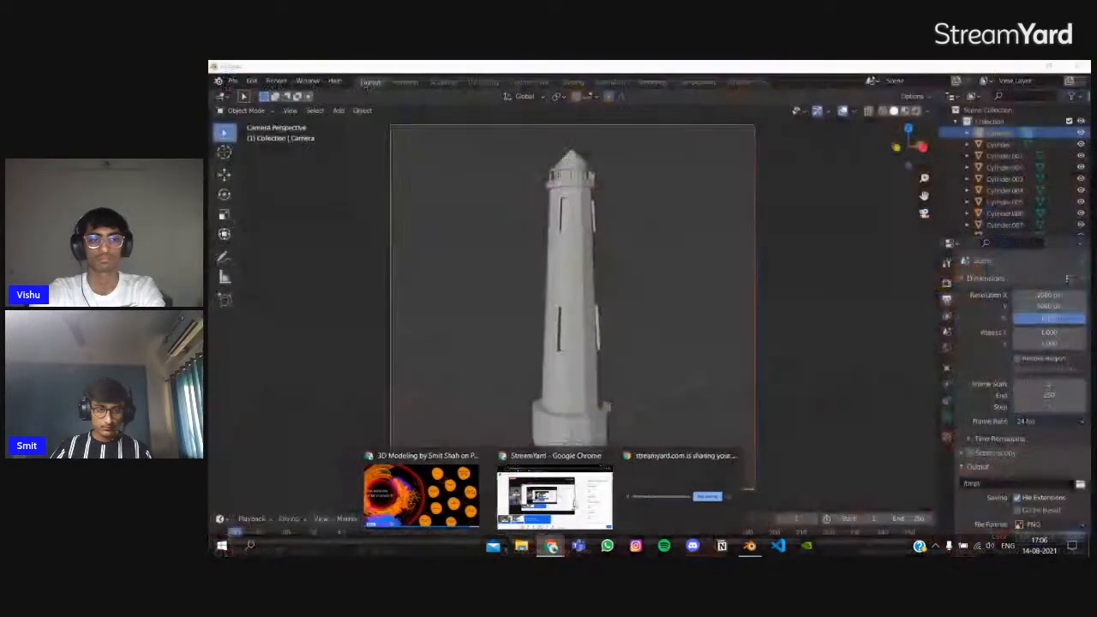
pyautogui.moveTo(574, 506)
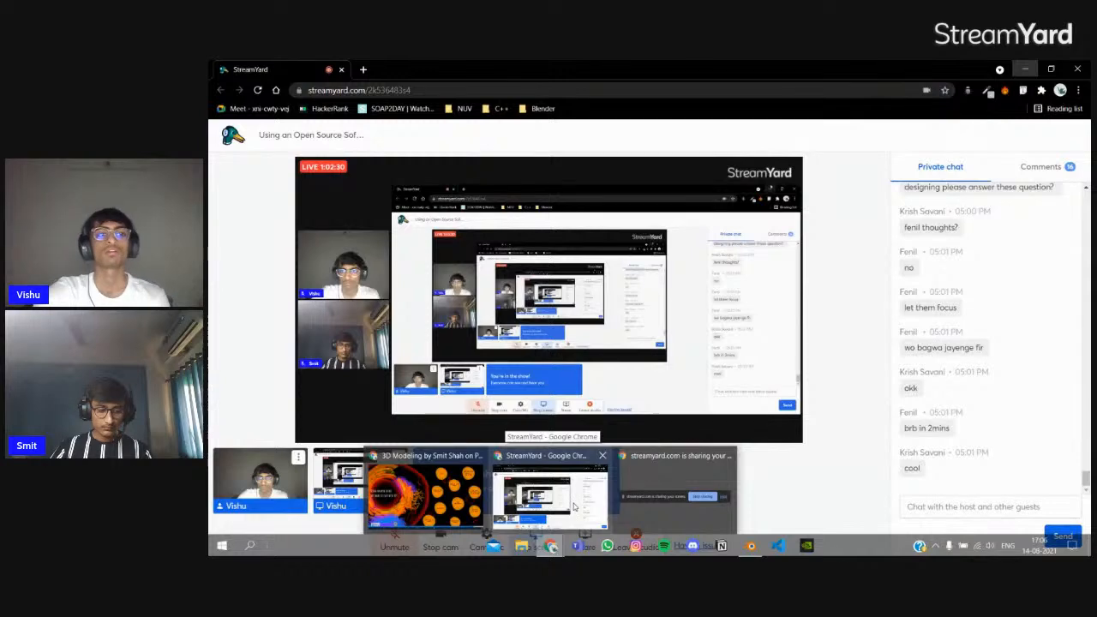
pyautogui.click(574, 506)
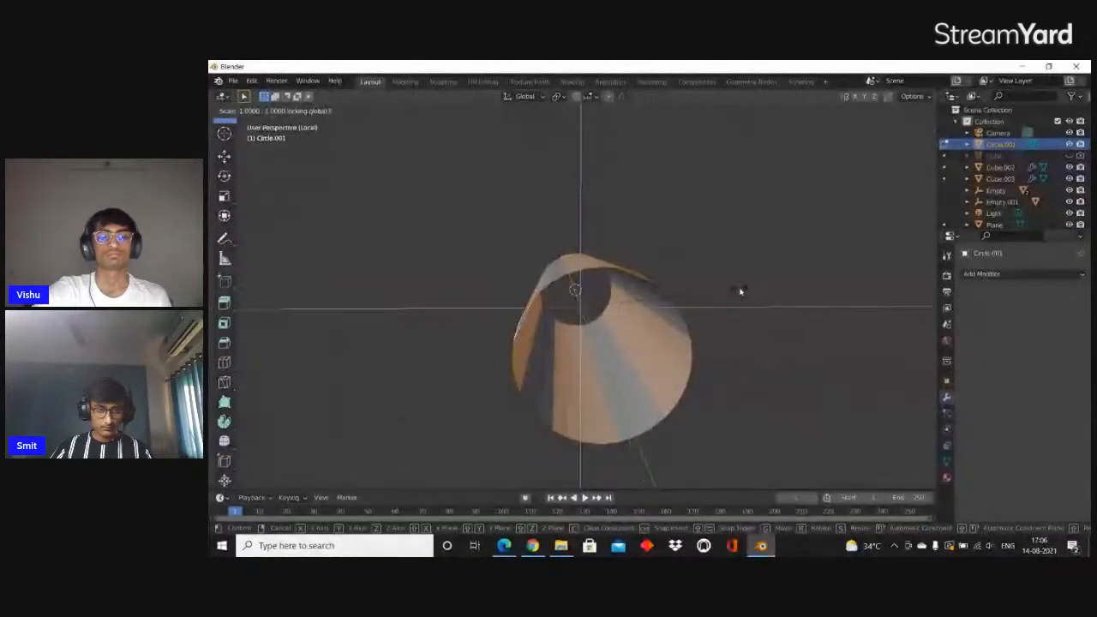